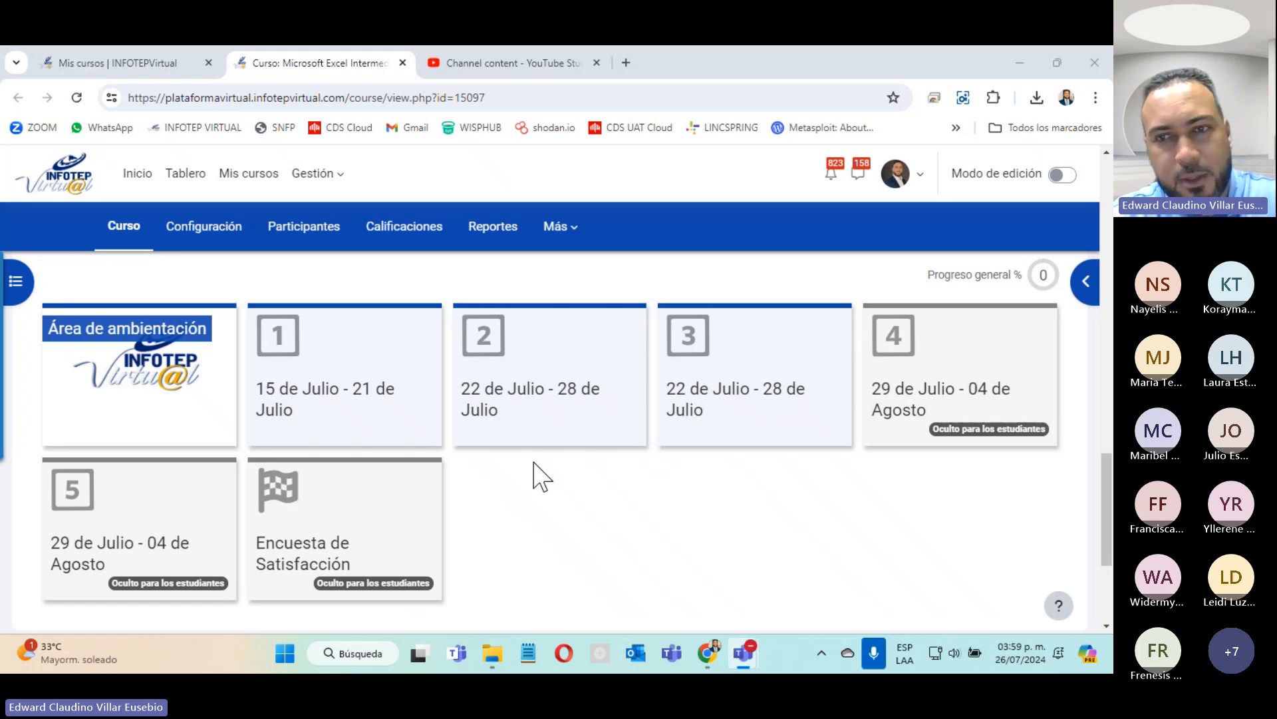
Open the second course section, 22 de Julio - 28 de Julio, and look over its Unidad-2 activities.
{"action": "left_click", "coordinate": [545, 417]}
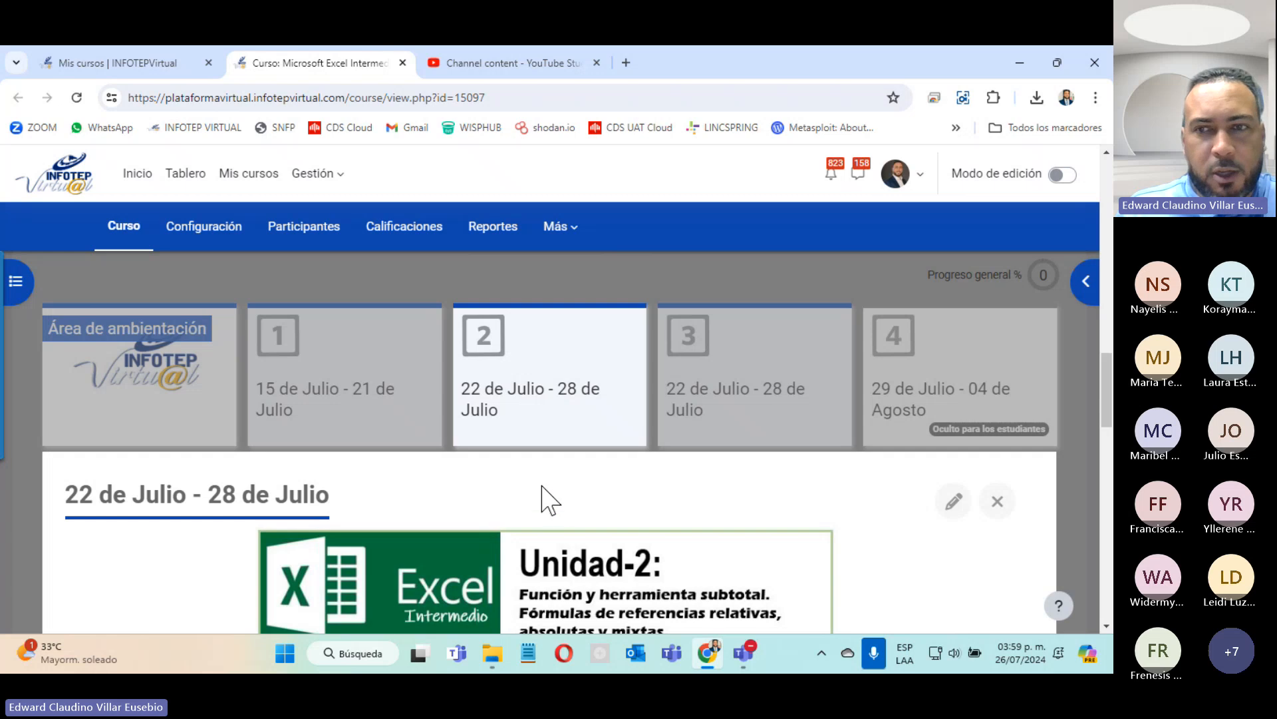
{"action": "scroll", "coordinate": [542, 499], "scroll_direction": "down", "scroll_amount": 7}
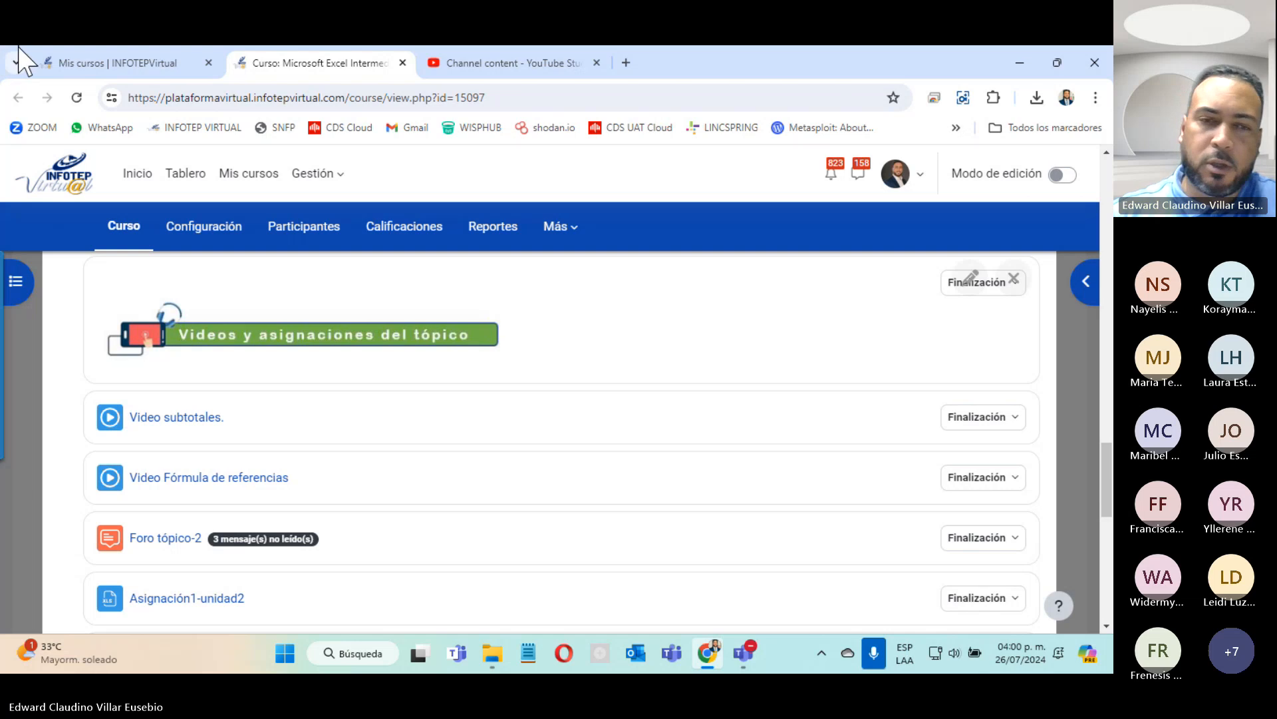
{"action": "scroll", "coordinate": [426, 519], "scroll_direction": "up", "scroll_amount": 4}
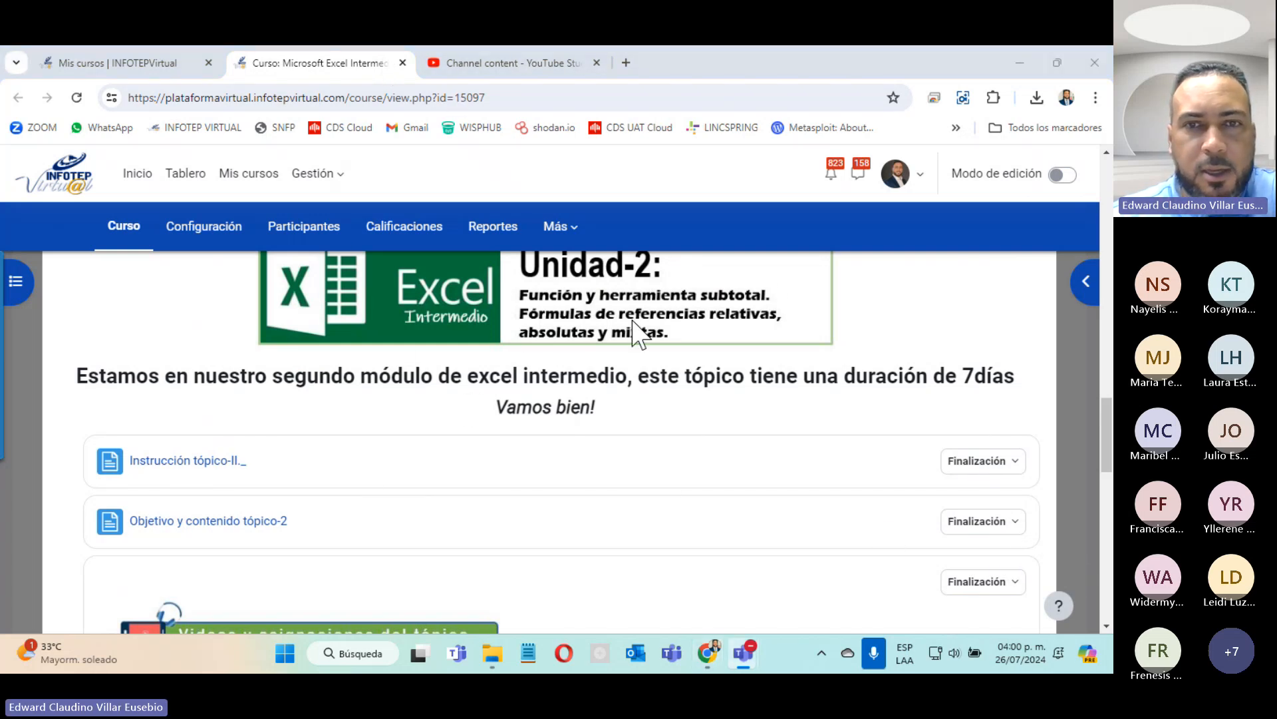
Switch to the Teams meeting to admit the waiting participant, and return to the Unidad-2 course page.
{"action": "left_click", "coordinate": [1039, 452]}
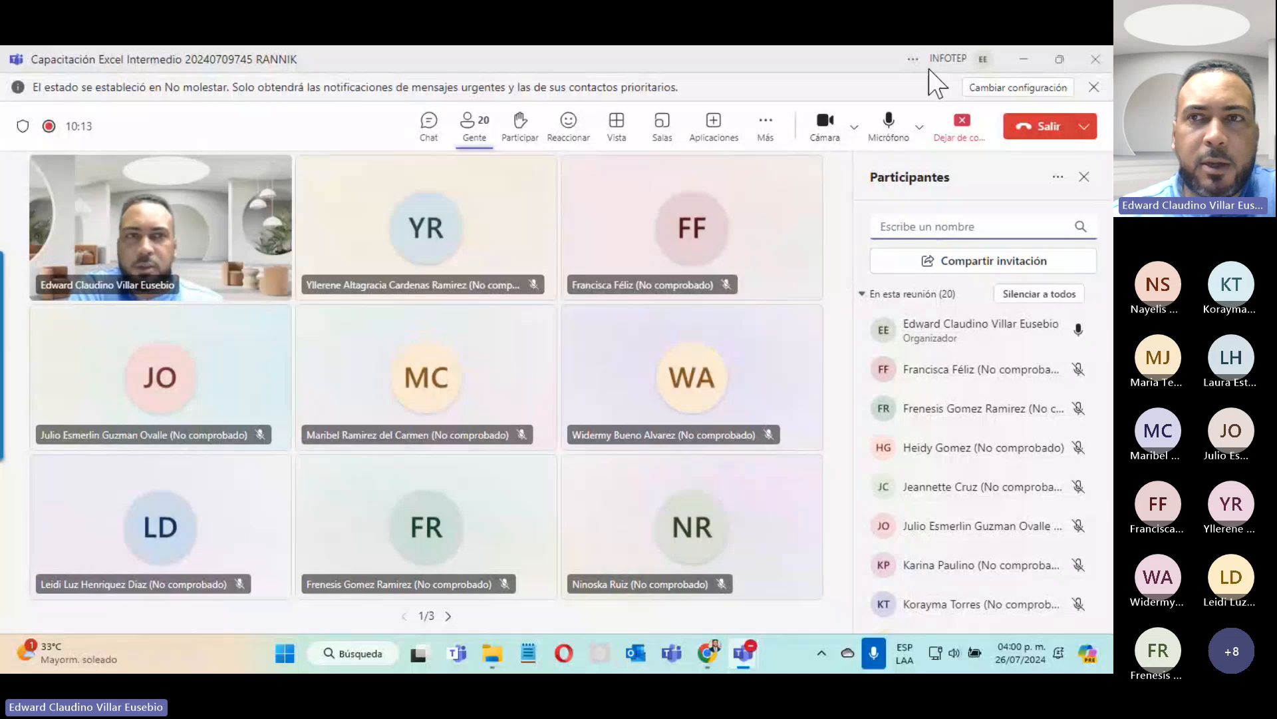
{"action": "left_click", "coordinate": [1024, 59]}
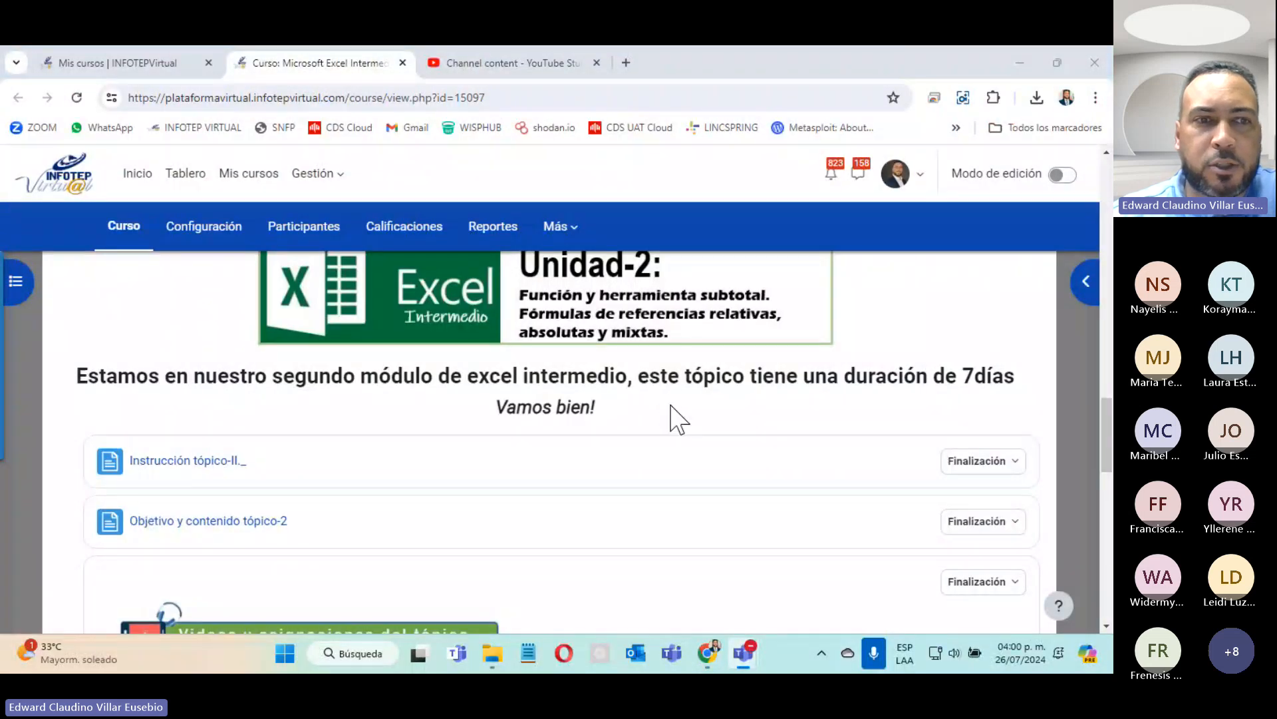
{"action": "scroll", "coordinate": [670, 406], "scroll_direction": "up", "scroll_amount": 5}
{"action": "scroll", "coordinate": [672, 416], "scroll_direction": "down", "scroll_amount": 5}
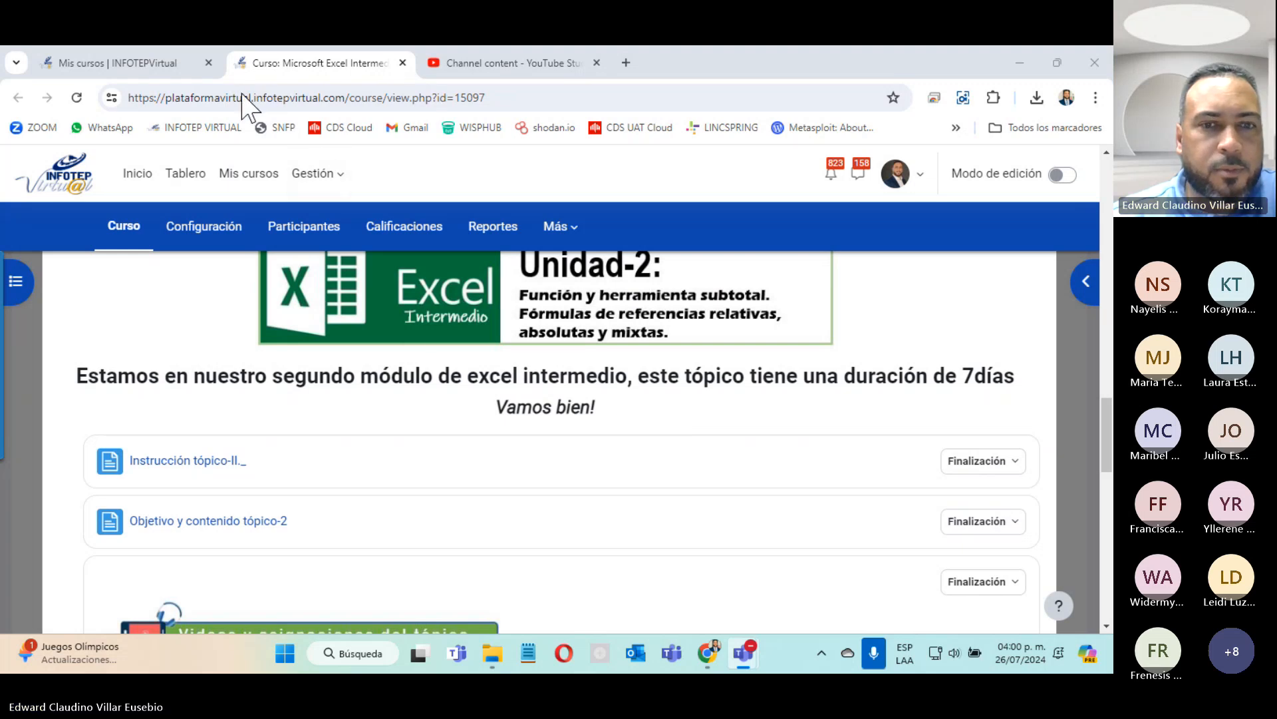
Close the YouTube Studio tab and look over the Unidad-2 introduction on the course page.
{"action": "left_click", "coordinate": [596, 62]}
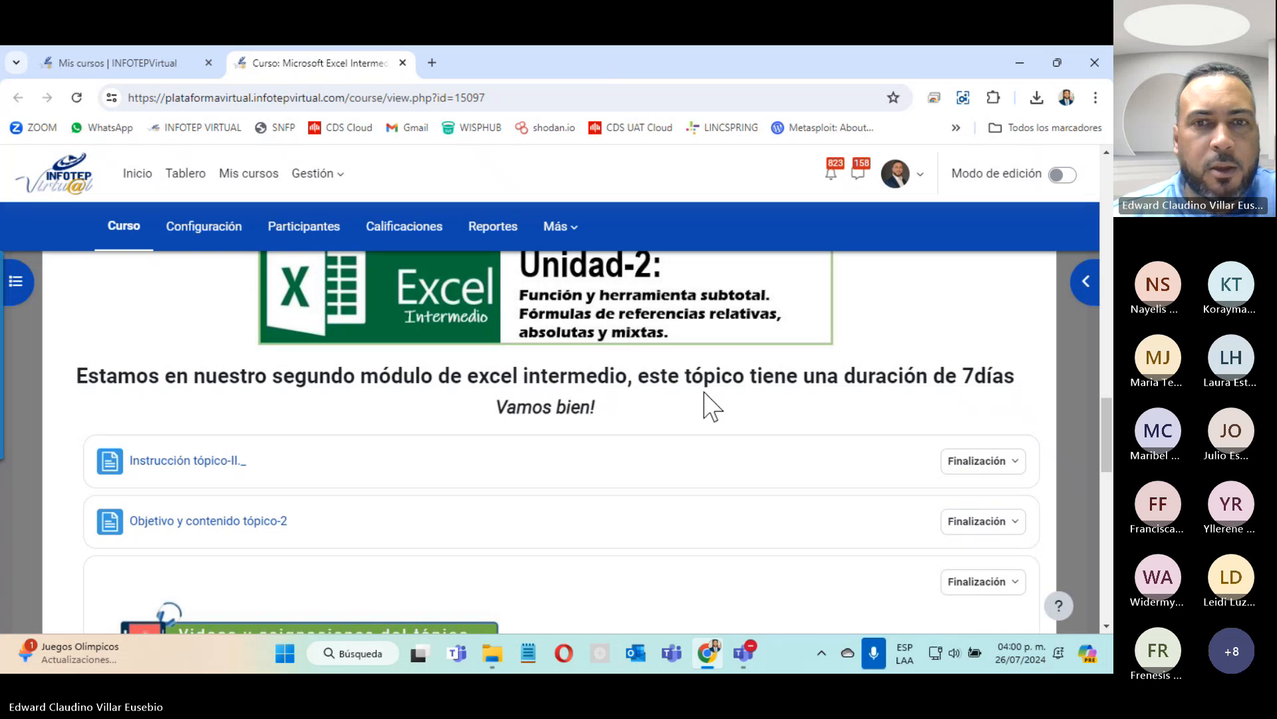
{"action": "scroll", "coordinate": [705, 407], "scroll_direction": "up", "scroll_amount": 8}
{"action": "scroll", "coordinate": [705, 406], "scroll_direction": "down", "scroll_amount": 6}
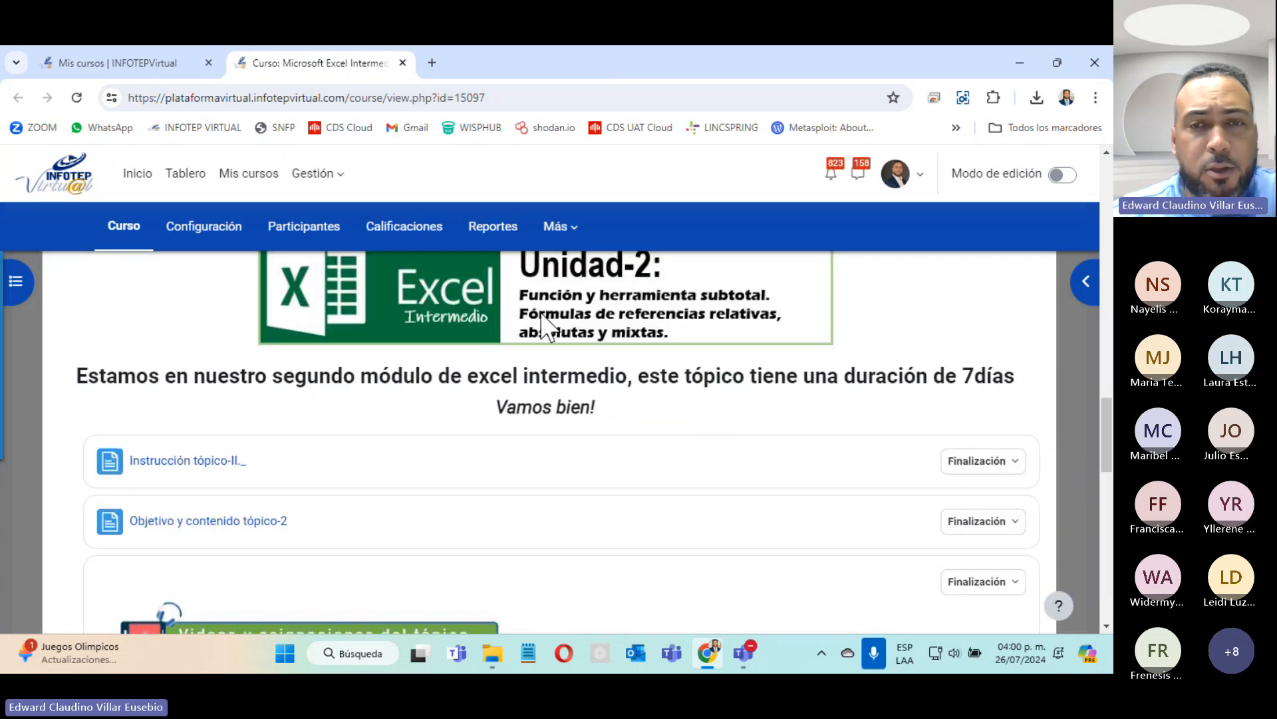
{"action": "scroll", "coordinate": [542, 335], "scroll_direction": "up", "scroll_amount": 3}
{"action": "scroll", "coordinate": [542, 335], "scroll_direction": "down", "scroll_amount": 1}
{"action": "scroll", "coordinate": [543, 334], "scroll_direction": "down", "scroll_amount": 3}
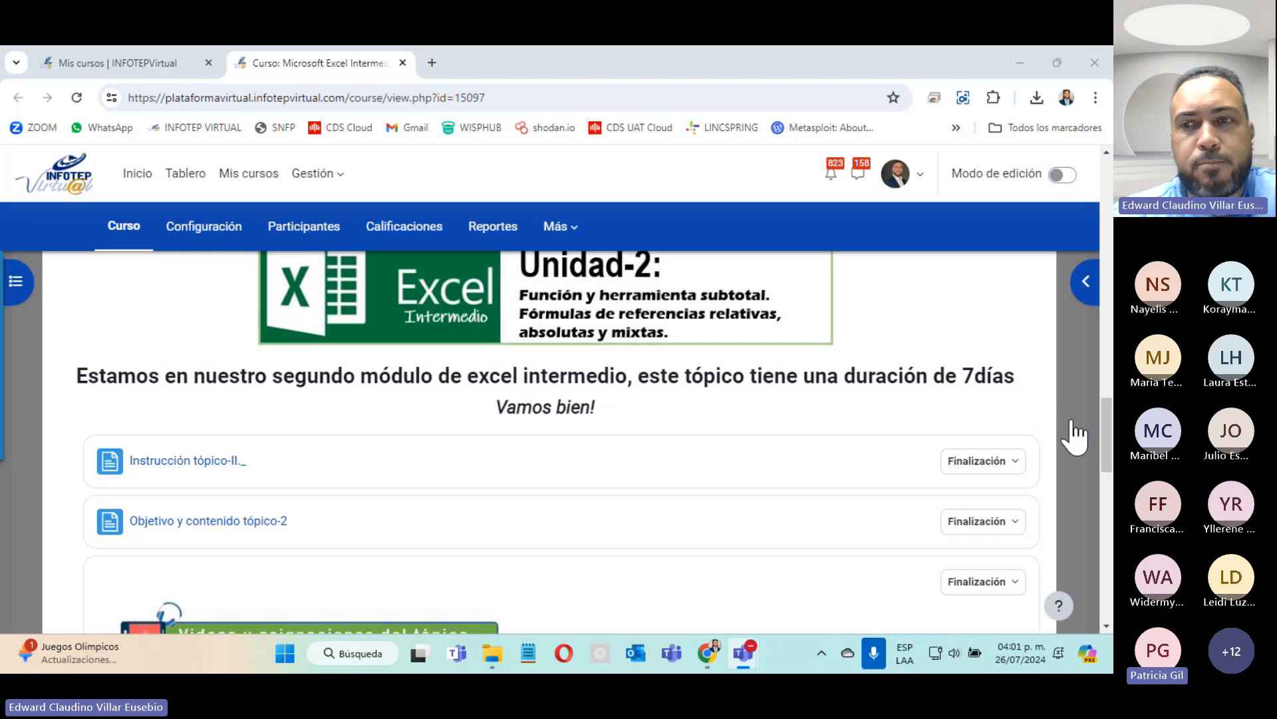
Mute all participants in the Teams meeting and return to the course page.
{"action": "key", "text": "alt+Tab"}
{"action": "left_click", "coordinate": [1028, 294]}
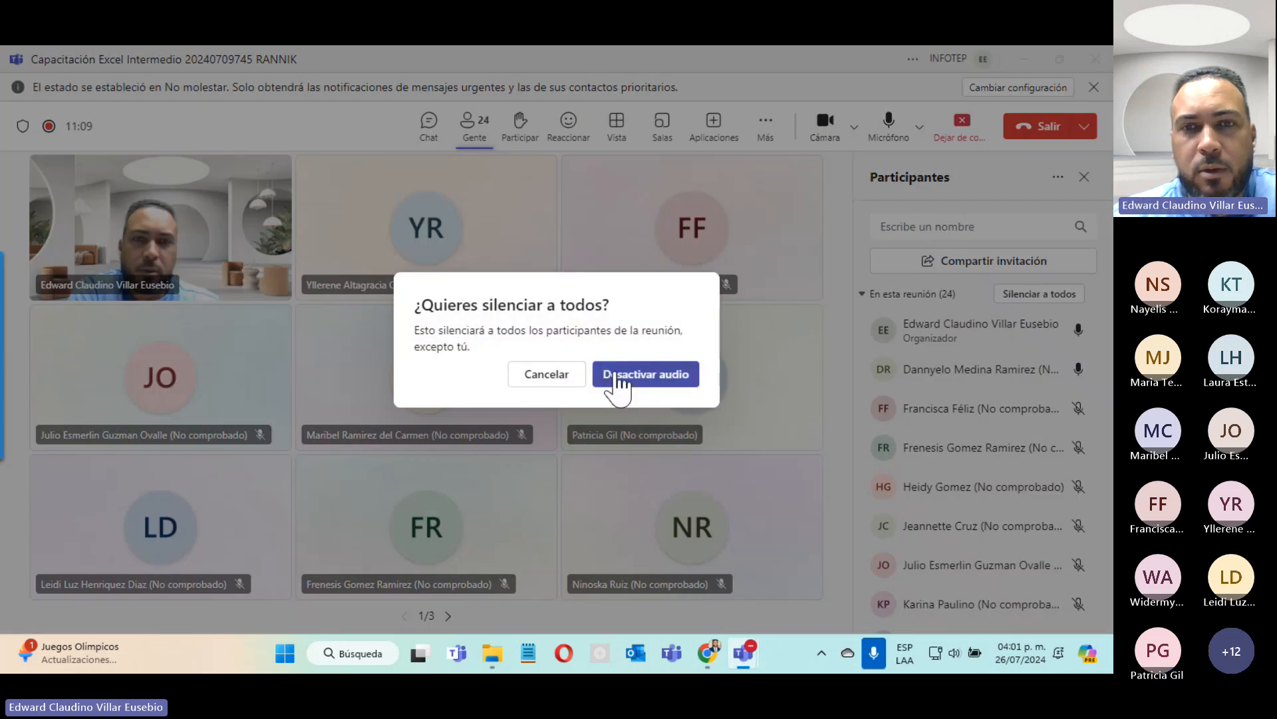
{"action": "left_click", "coordinate": [615, 376]}
{"action": "left_click", "coordinate": [1022, 61]}
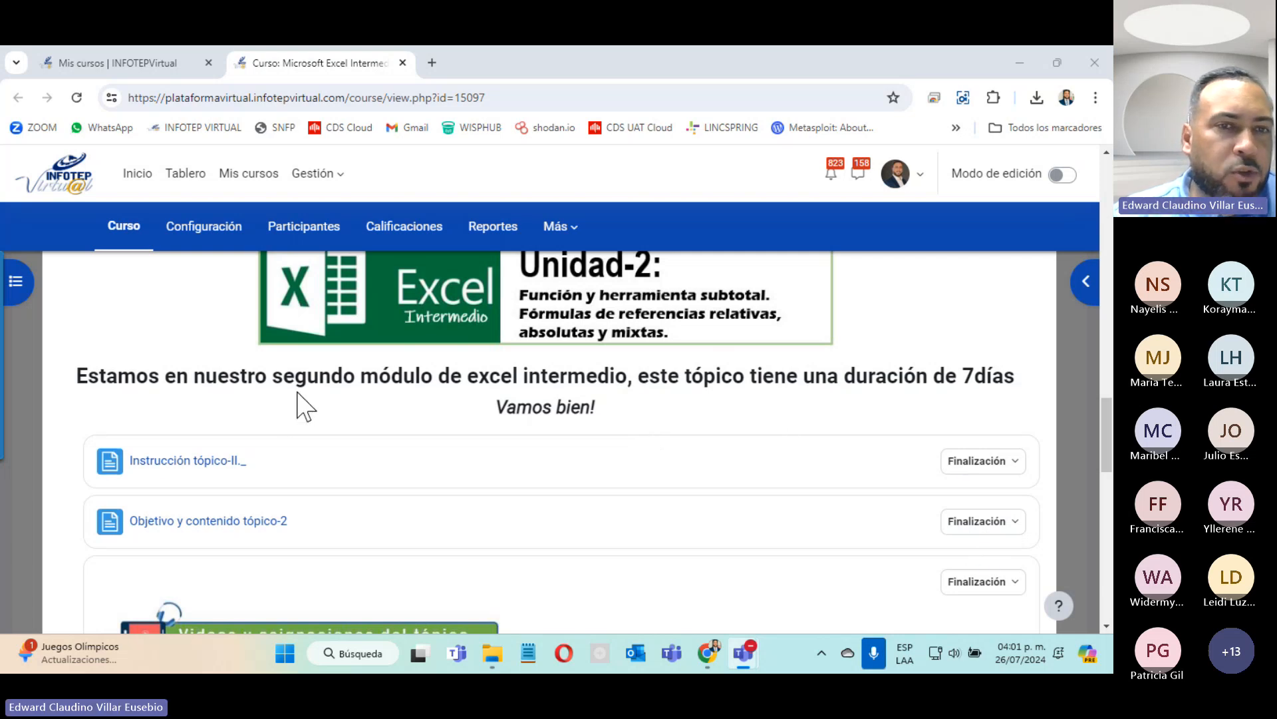
Open the Objetivo y contenido tópico-2 page in a new browser tab and switch to it.
{"action": "scroll", "coordinate": [297, 402], "scroll_direction": "down", "scroll_amount": 4}
{"action": "scroll", "coordinate": [301, 402], "scroll_direction": "up", "scroll_amount": 4}
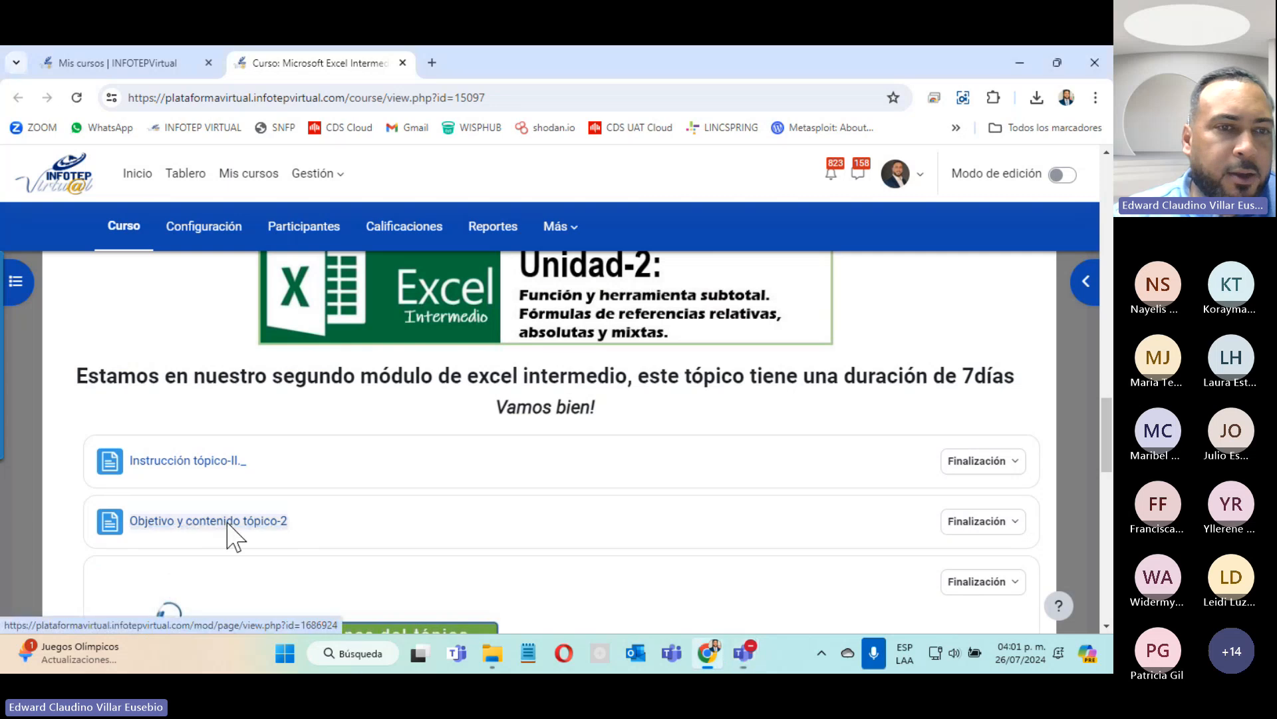
{"action": "right_click", "coordinate": [238, 521]}
{"action": "left_click", "coordinate": [422, 365]}
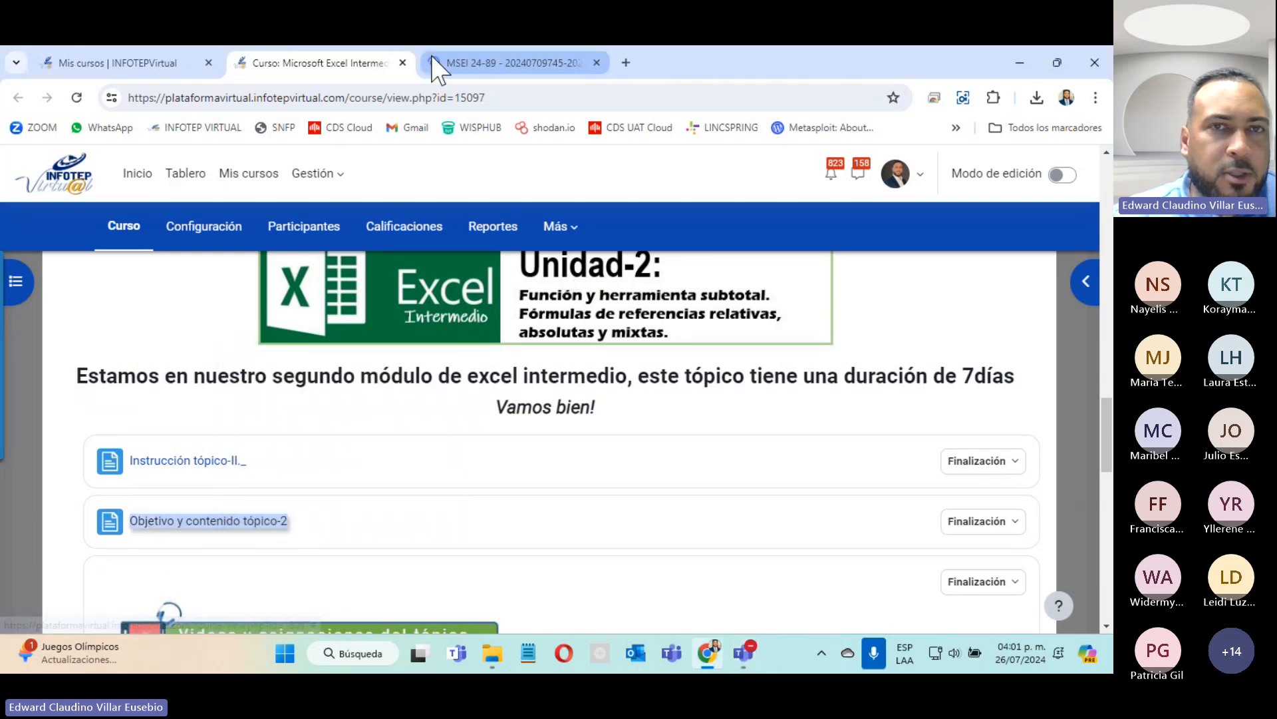
{"action": "left_click", "coordinate": [479, 63]}
Read the topic's objective and contents, highlighting the subtotal and relative-reference items, and close the page to return to the course activities.
{"action": "scroll", "coordinate": [490, 413], "scroll_direction": "down", "scroll_amount": 5}
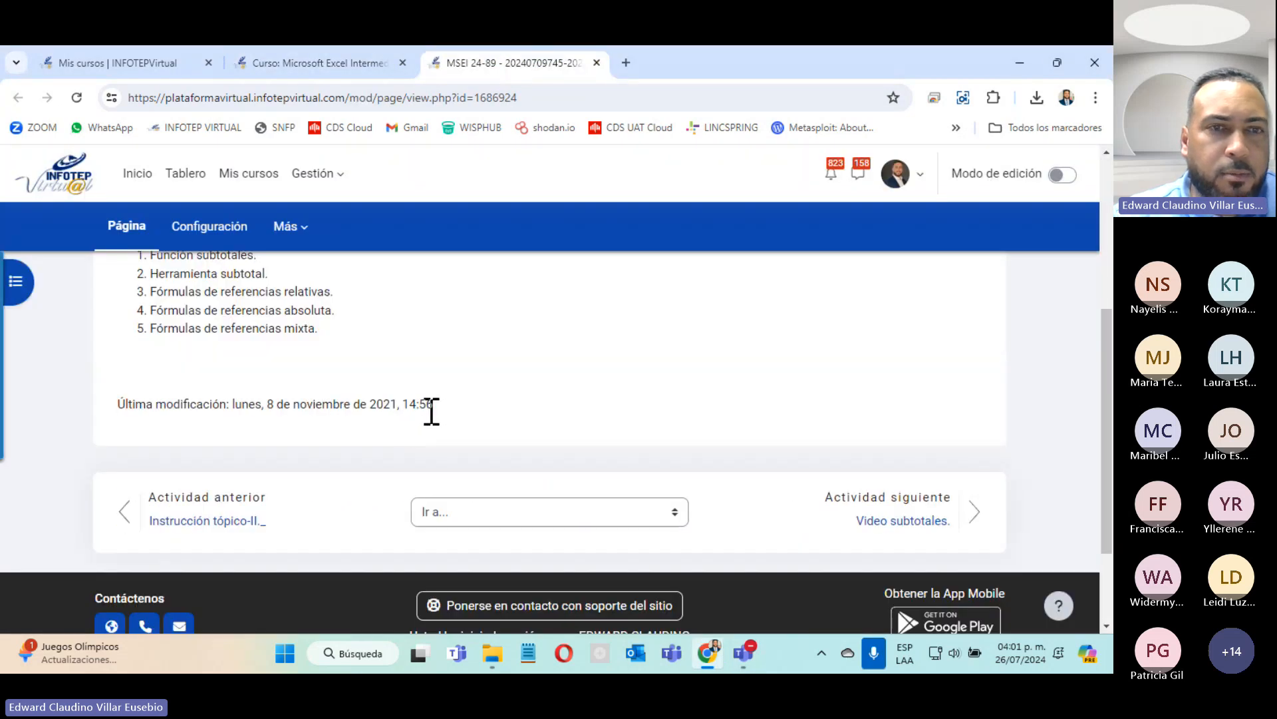
{"action": "scroll", "coordinate": [431, 411], "scroll_direction": "up", "scroll_amount": 5}
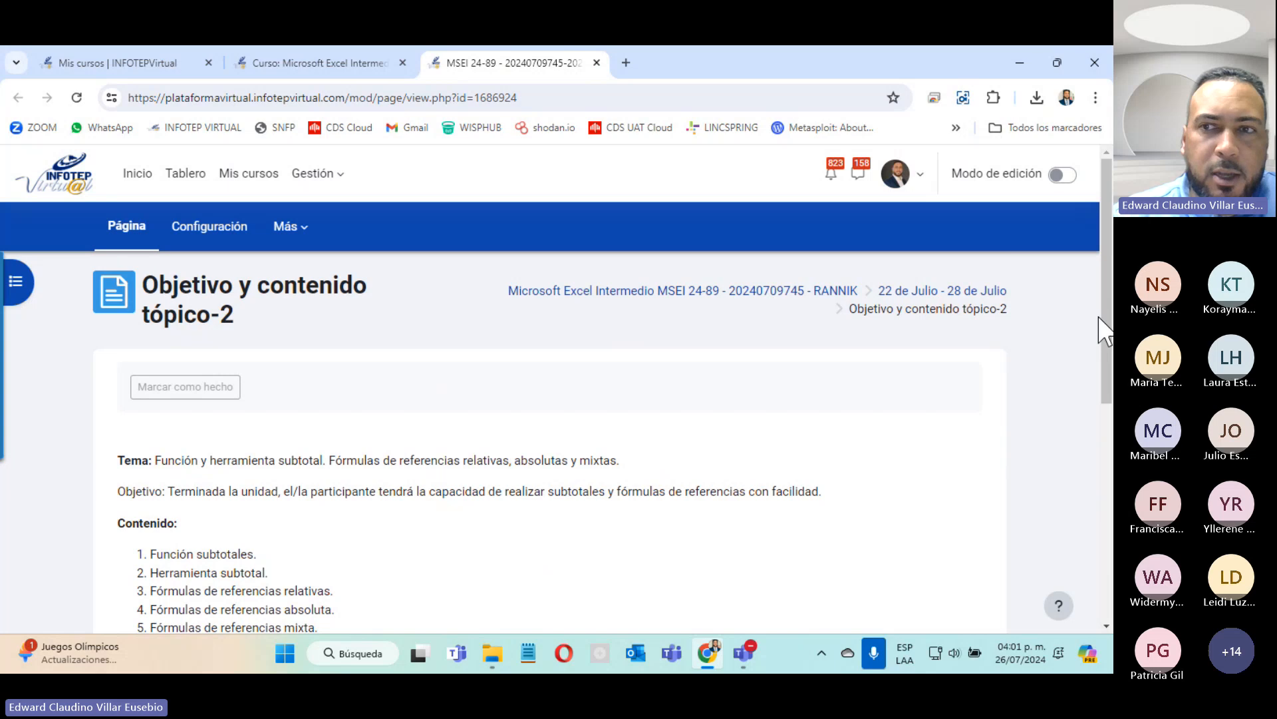
{"action": "scroll", "coordinate": [1098, 318], "scroll_direction": "down", "scroll_amount": 3}
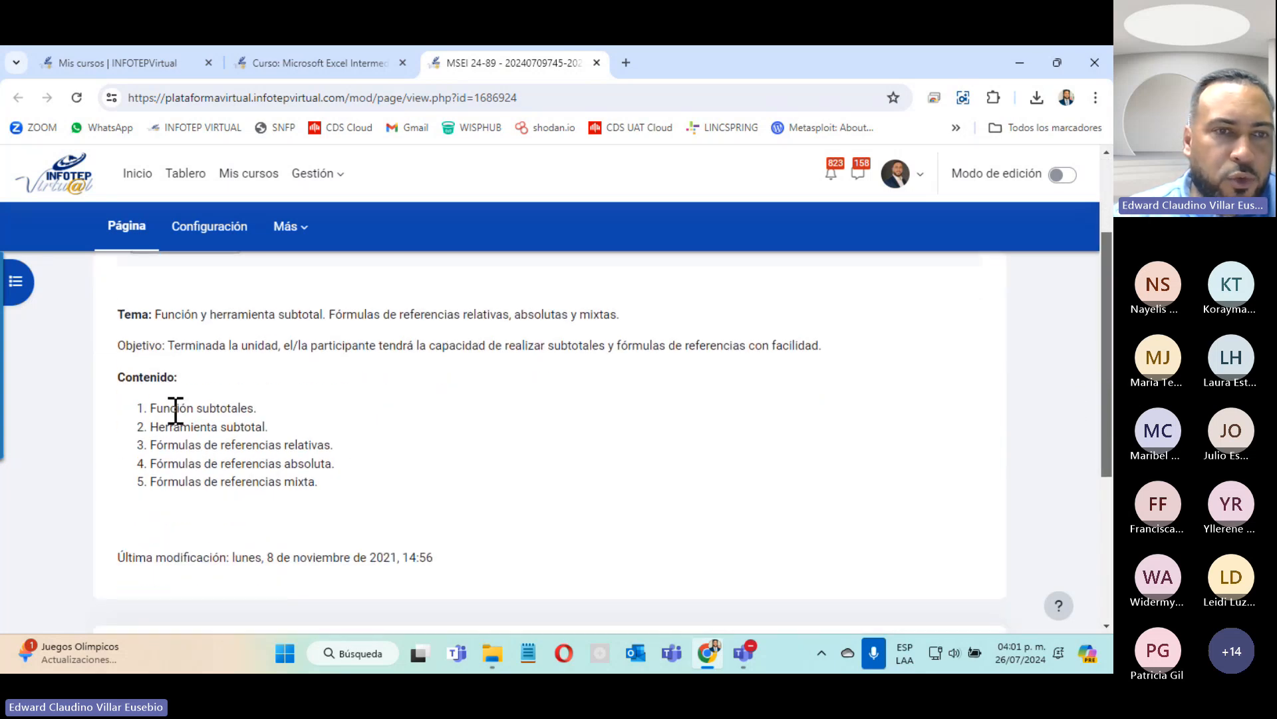
{"action": "left_click_drag", "start_coordinate": [157, 407], "coordinate": [288, 416]}
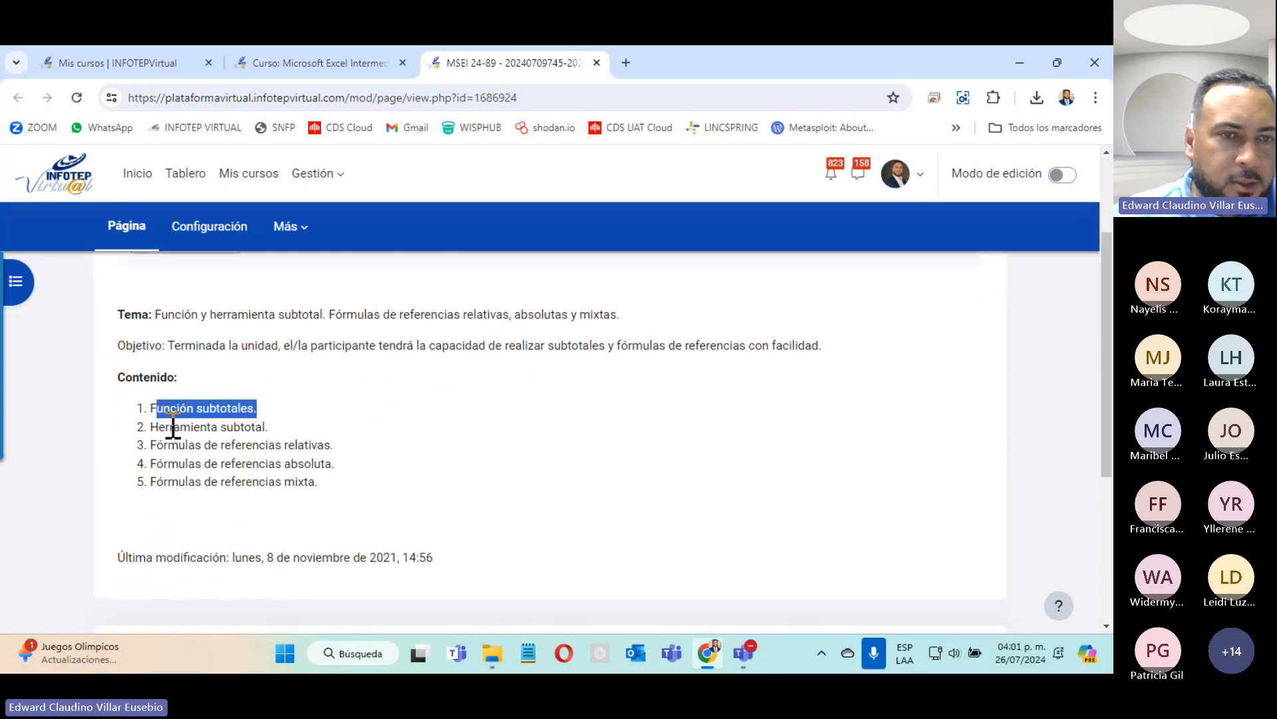
{"action": "left_click_drag", "start_coordinate": [173, 428], "coordinate": [269, 427]}
{"action": "left_click_drag", "start_coordinate": [178, 445], "coordinate": [360, 464]}
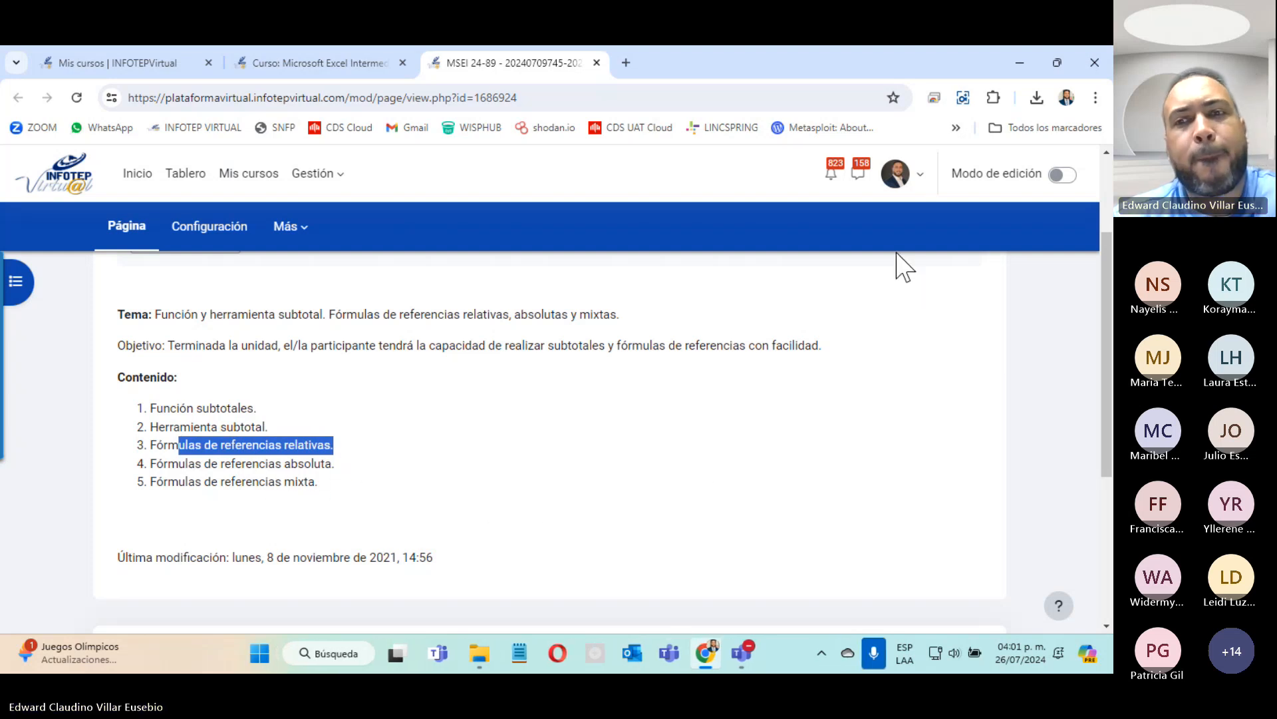
{"action": "left_click", "coordinate": [597, 63]}
{"action": "scroll", "coordinate": [562, 323], "scroll_direction": "down", "scroll_amount": 4}
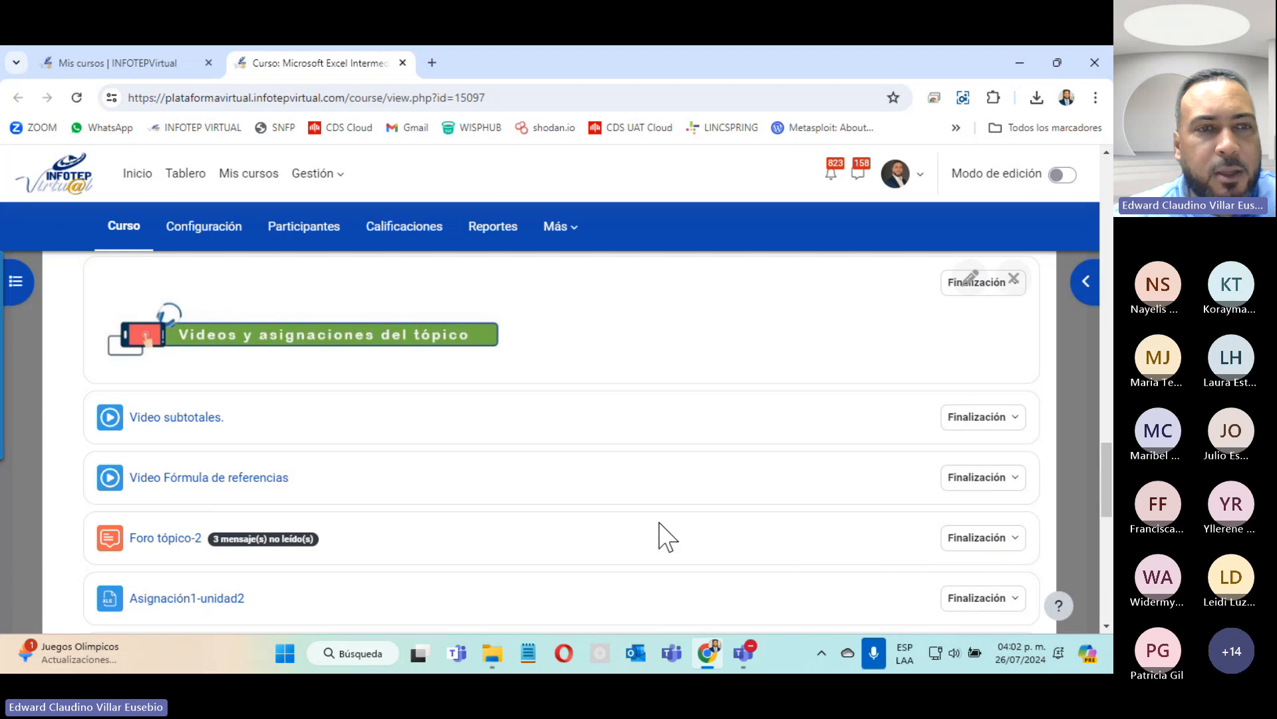
Admit everyone in the Teams waiting room and return to the course page.
{"action": "left_click", "coordinate": [978, 540]}
{"action": "left_click", "coordinate": [1046, 299]}
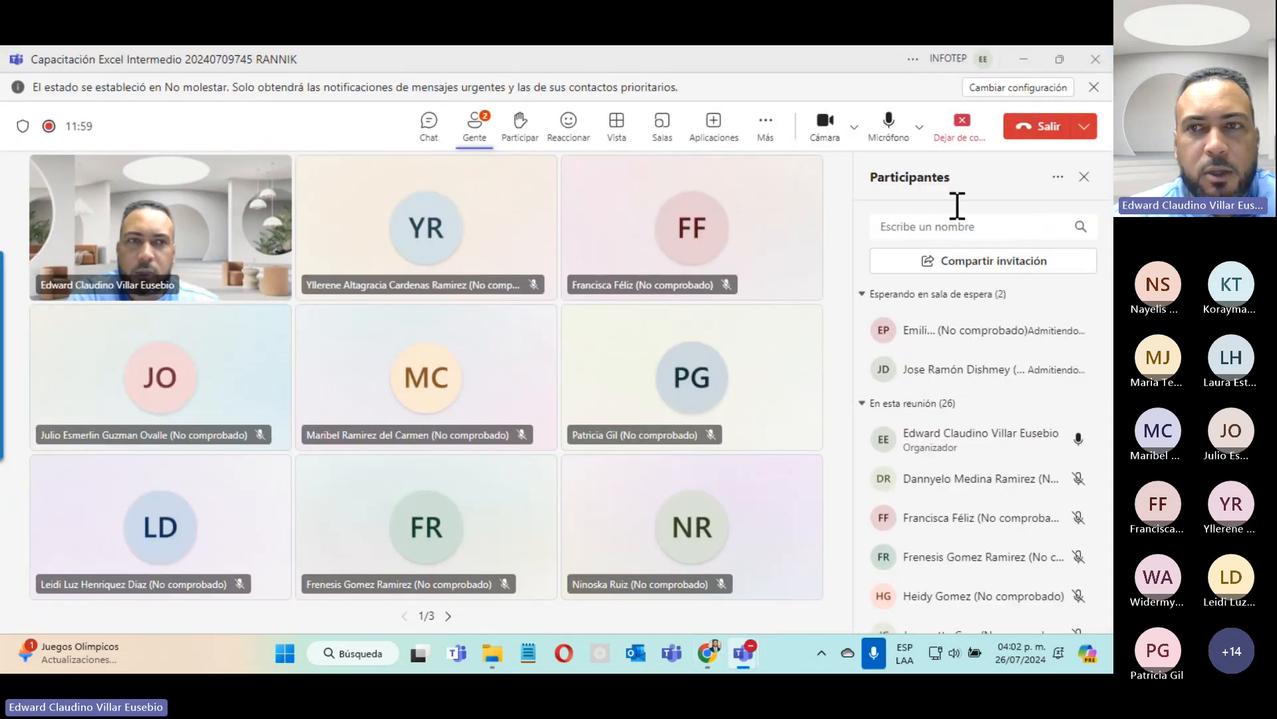
{"action": "left_click", "coordinate": [1031, 61]}
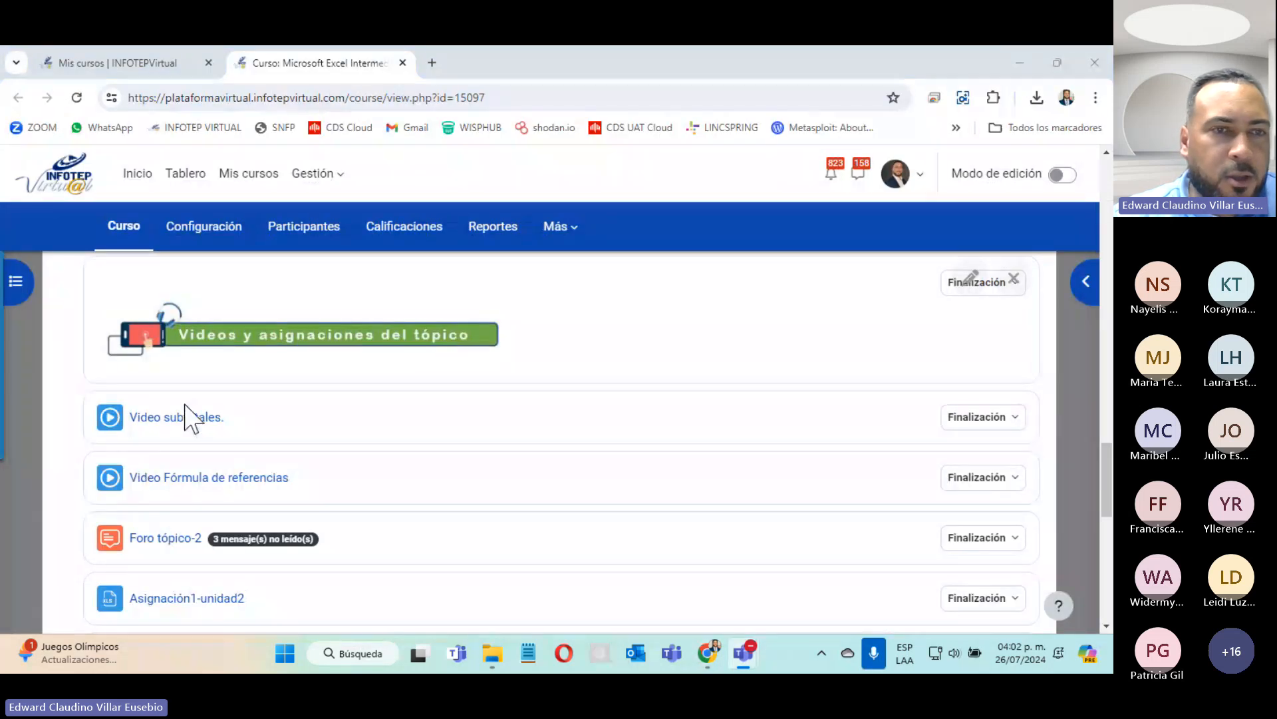
Open the Video subtotales and Video Fórmula de referencias activities in separate new browser tabs.
{"action": "right_click", "coordinate": [175, 425]}
{"action": "left_click", "coordinate": [239, 440]}
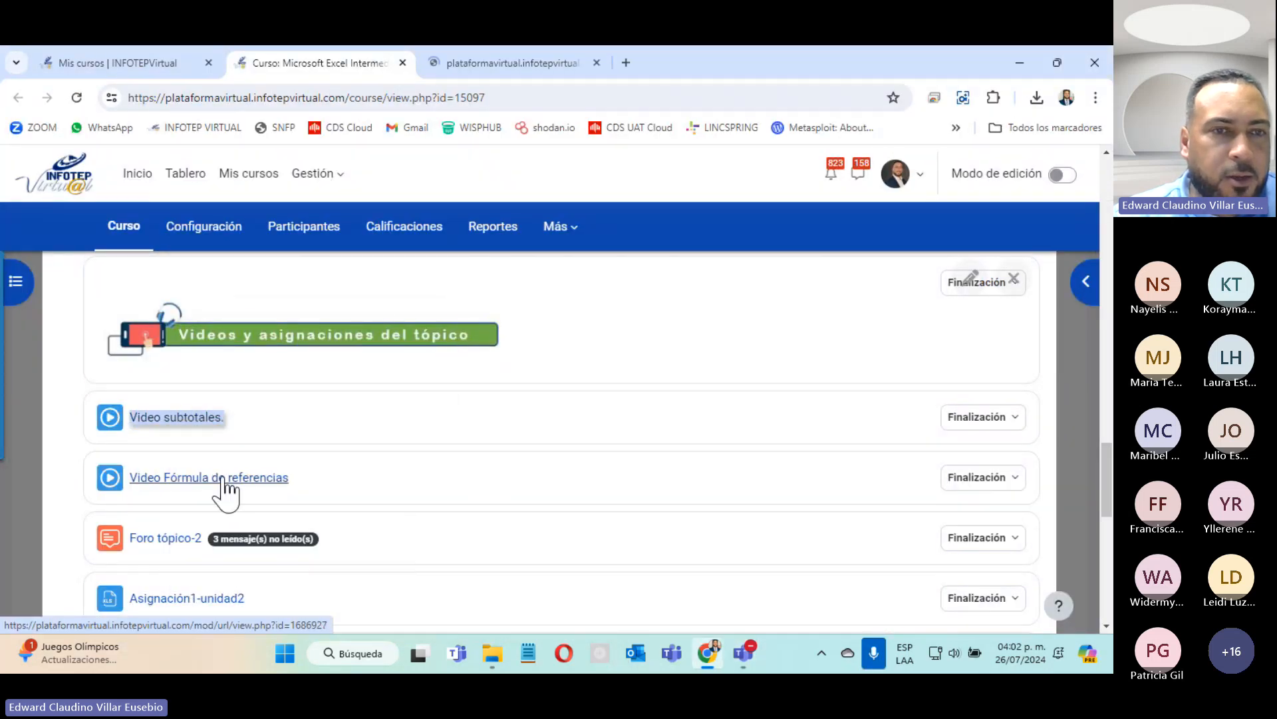
{"action": "right_click", "coordinate": [227, 489]}
{"action": "left_click", "coordinate": [371, 318]}
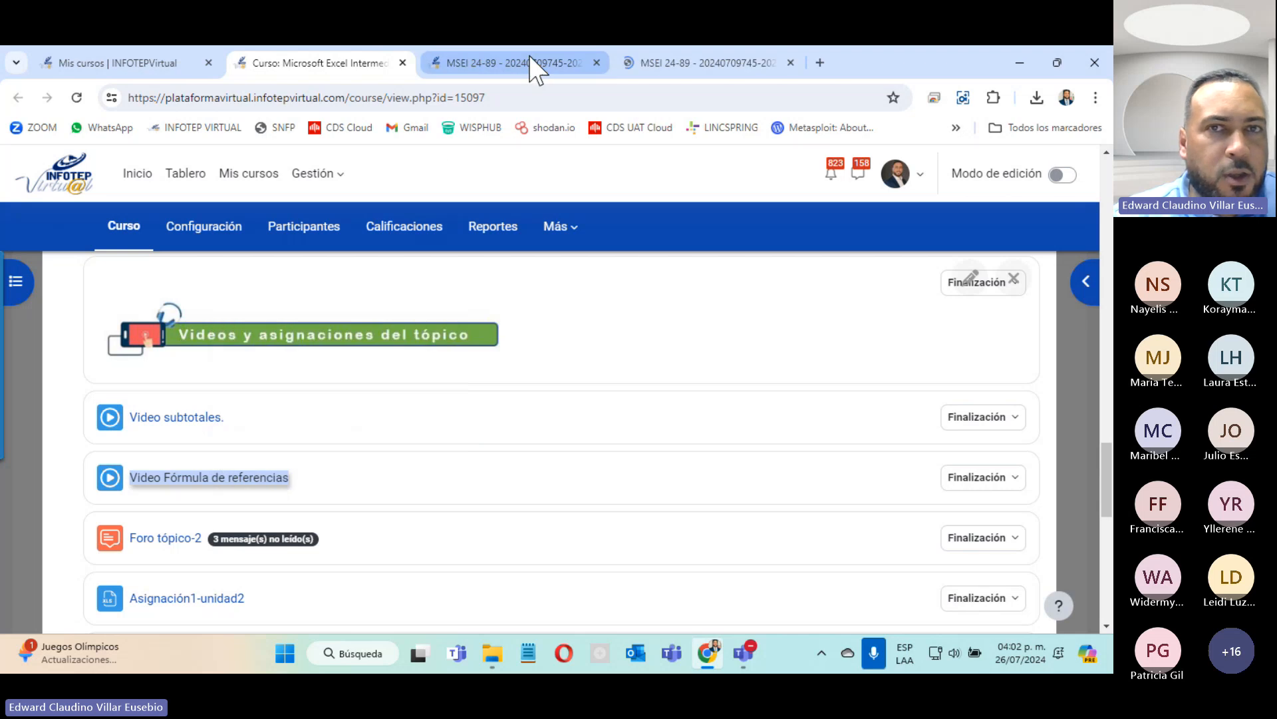
View the subtotals and reference-formula video pages, and close both tabs.
{"action": "left_click", "coordinate": [530, 60]}
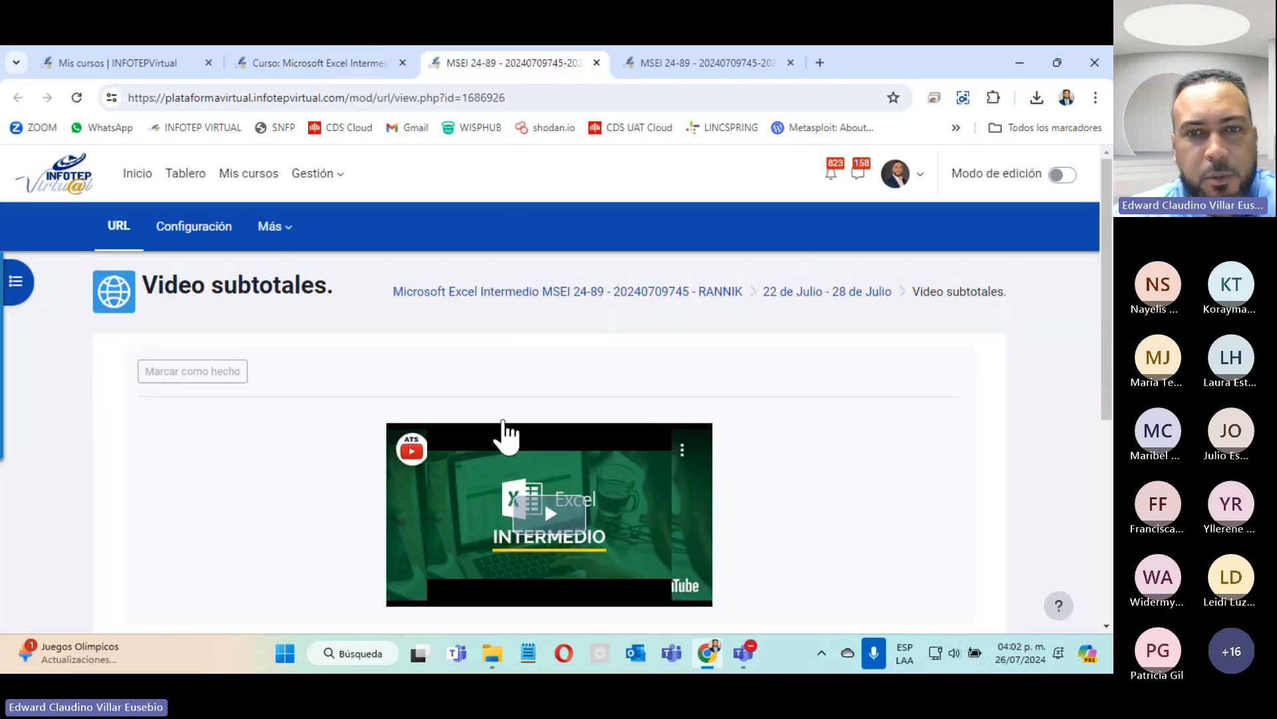
{"action": "left_click", "coordinate": [717, 65]}
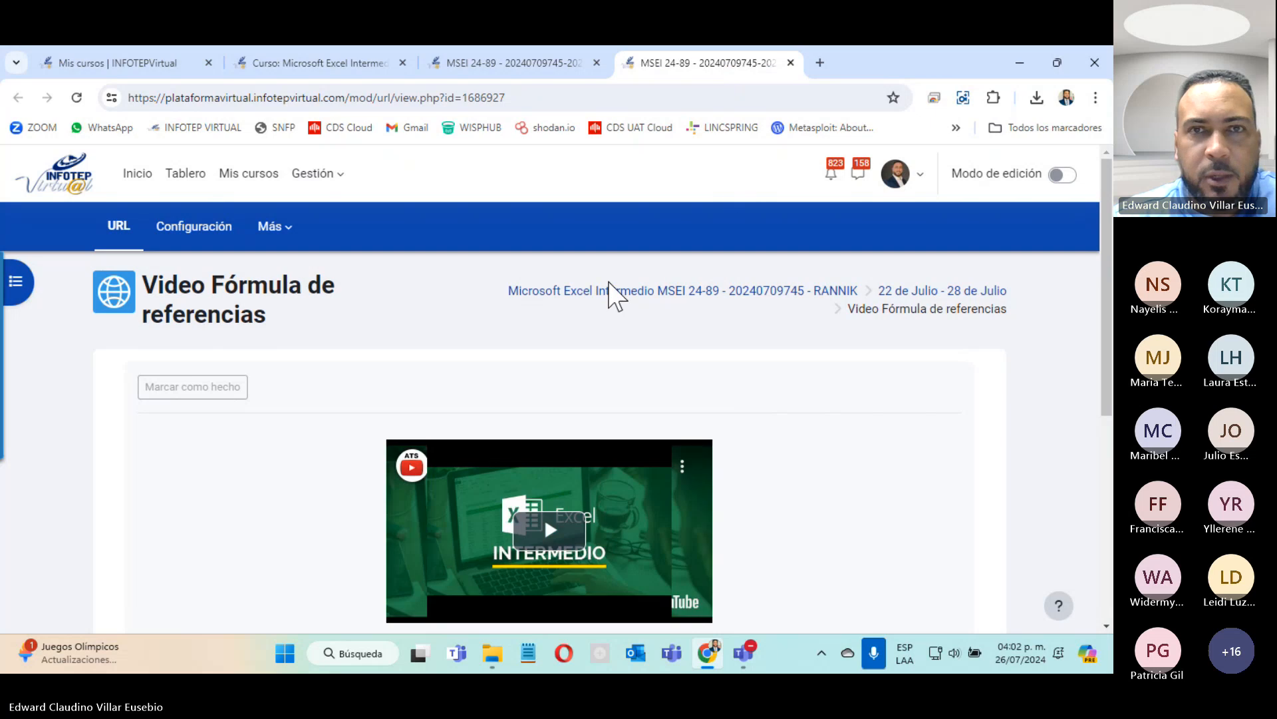
{"action": "left_click", "coordinate": [597, 63]}
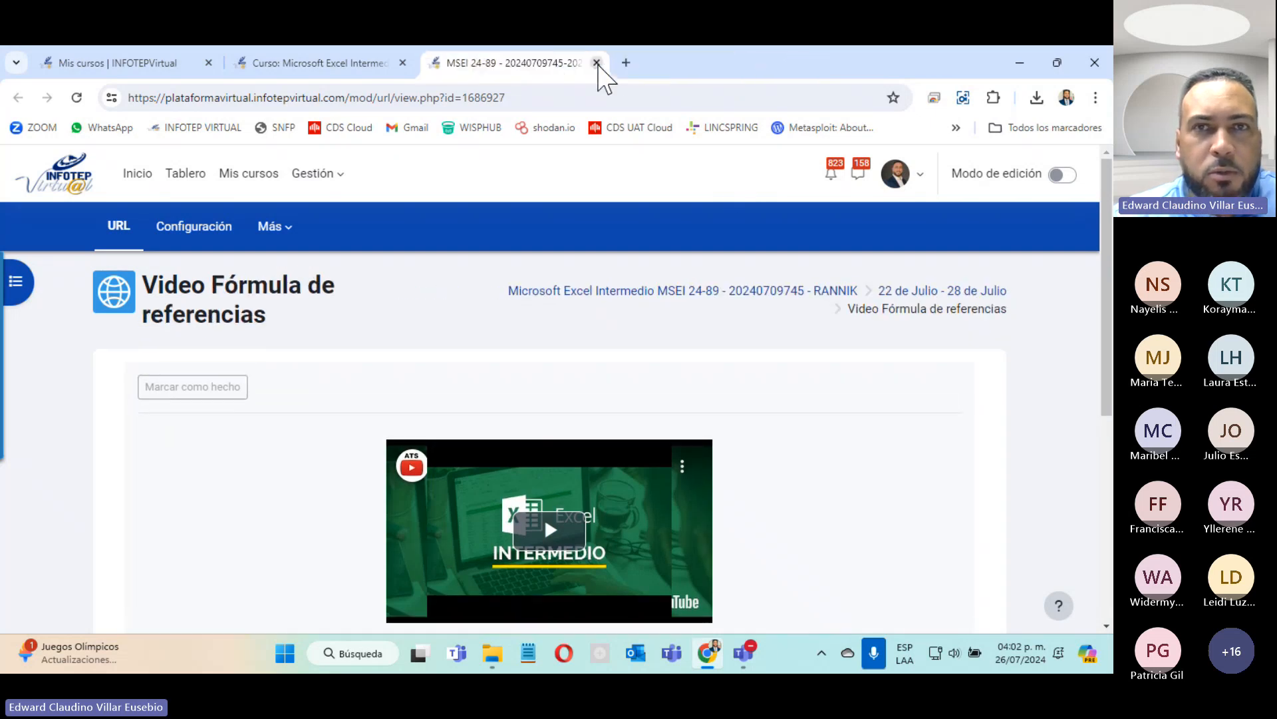
{"action": "left_click", "coordinate": [596, 63]}
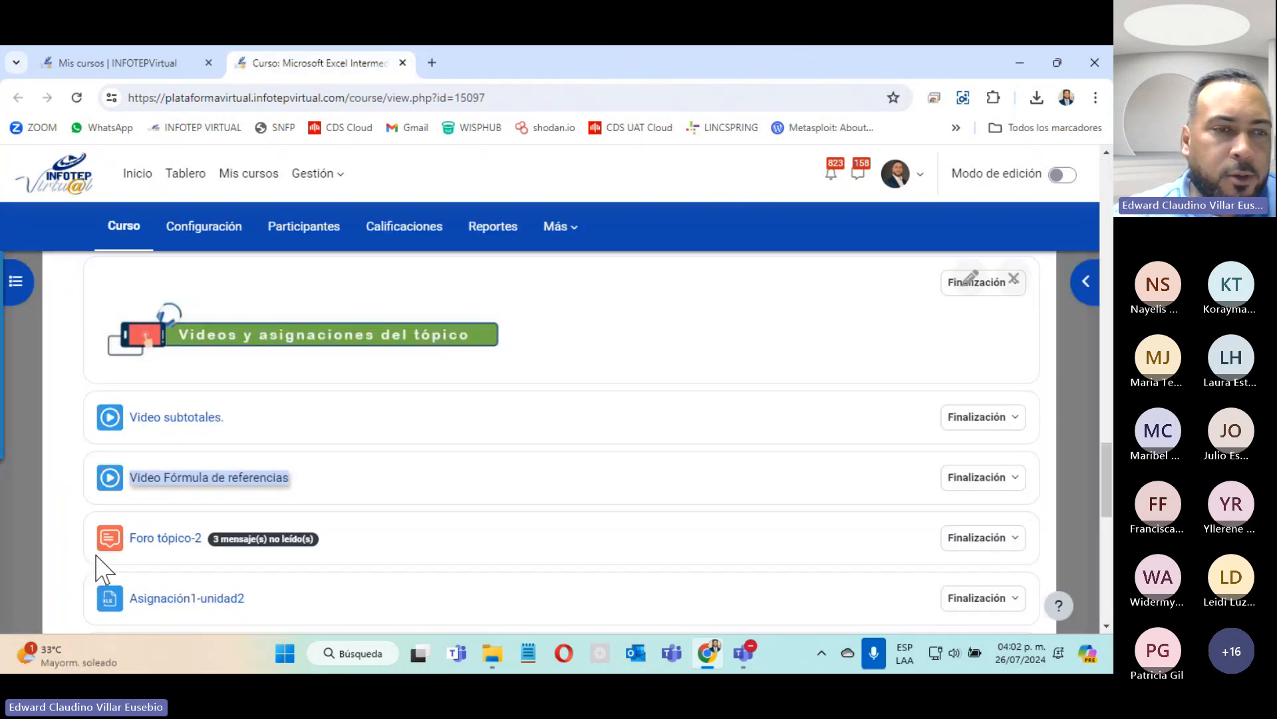
Look over the Unidad-2 assignments and open Foro tópico-2 in a new browser tab.
{"action": "scroll", "coordinate": [100, 565], "scroll_direction": "down", "scroll_amount": 5}
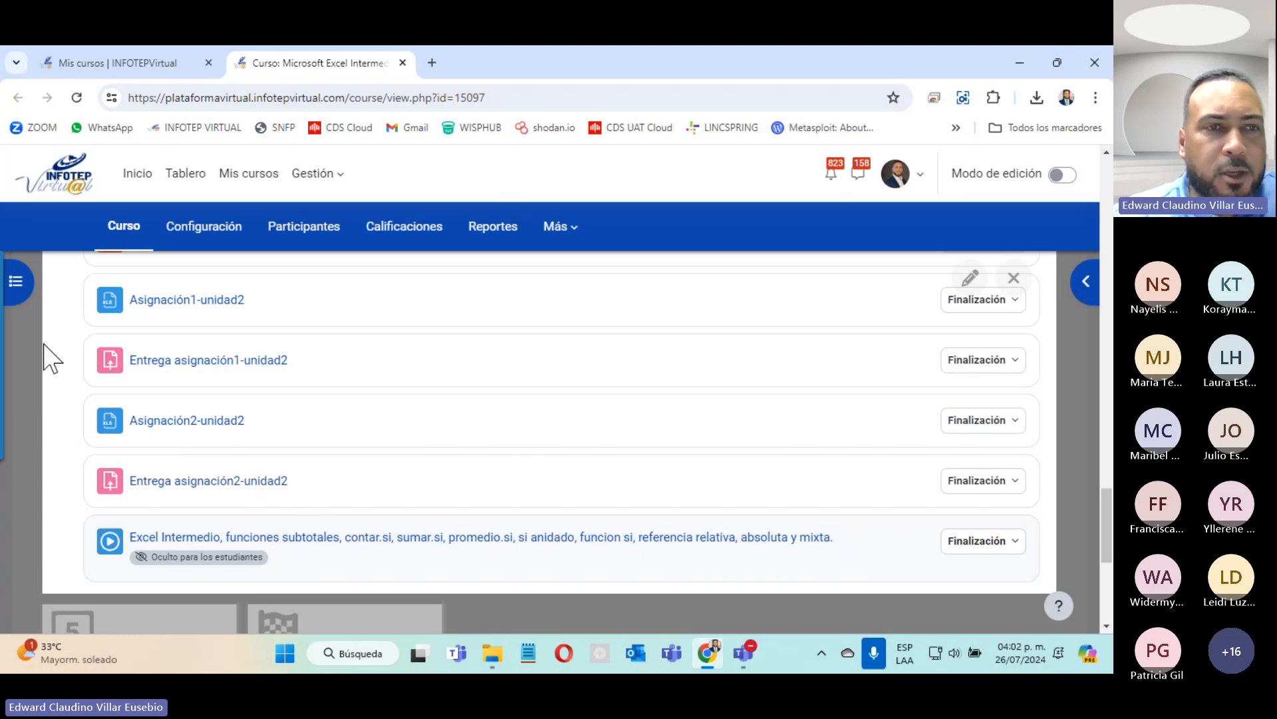
{"action": "scroll", "coordinate": [73, 381], "scroll_direction": "up", "scroll_amount": 5}
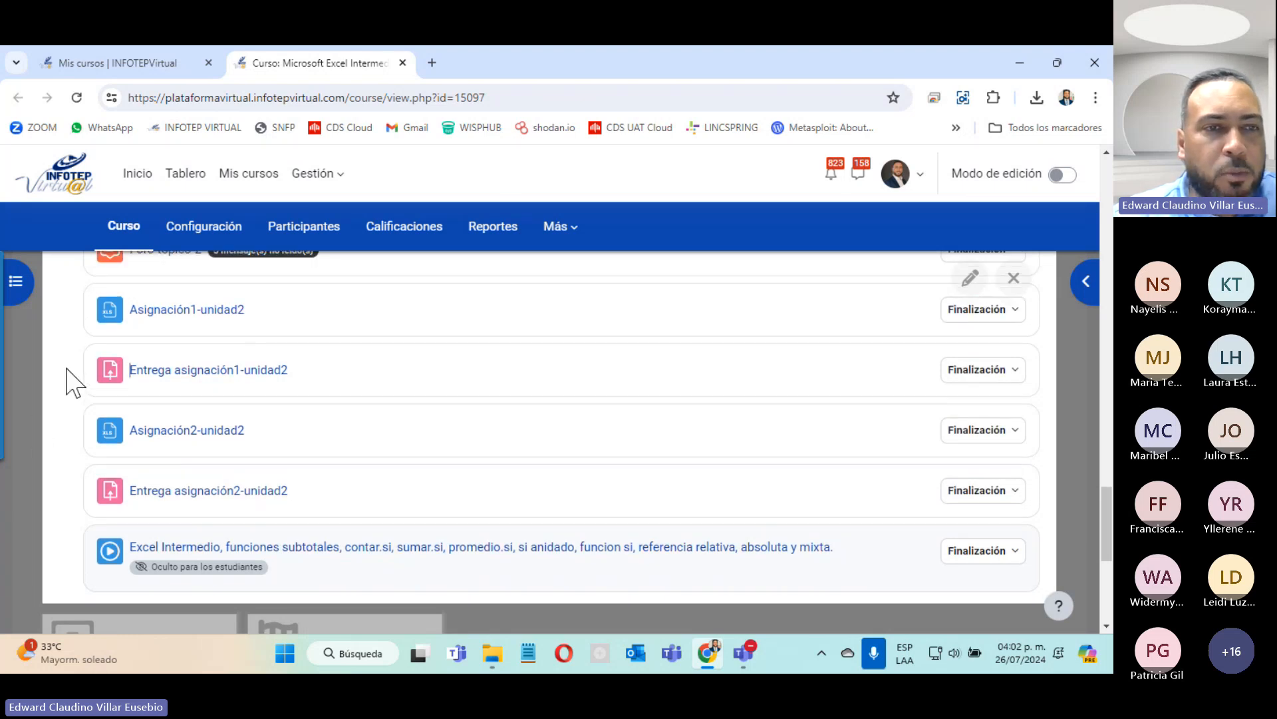
{"action": "right_click", "coordinate": [166, 539]}
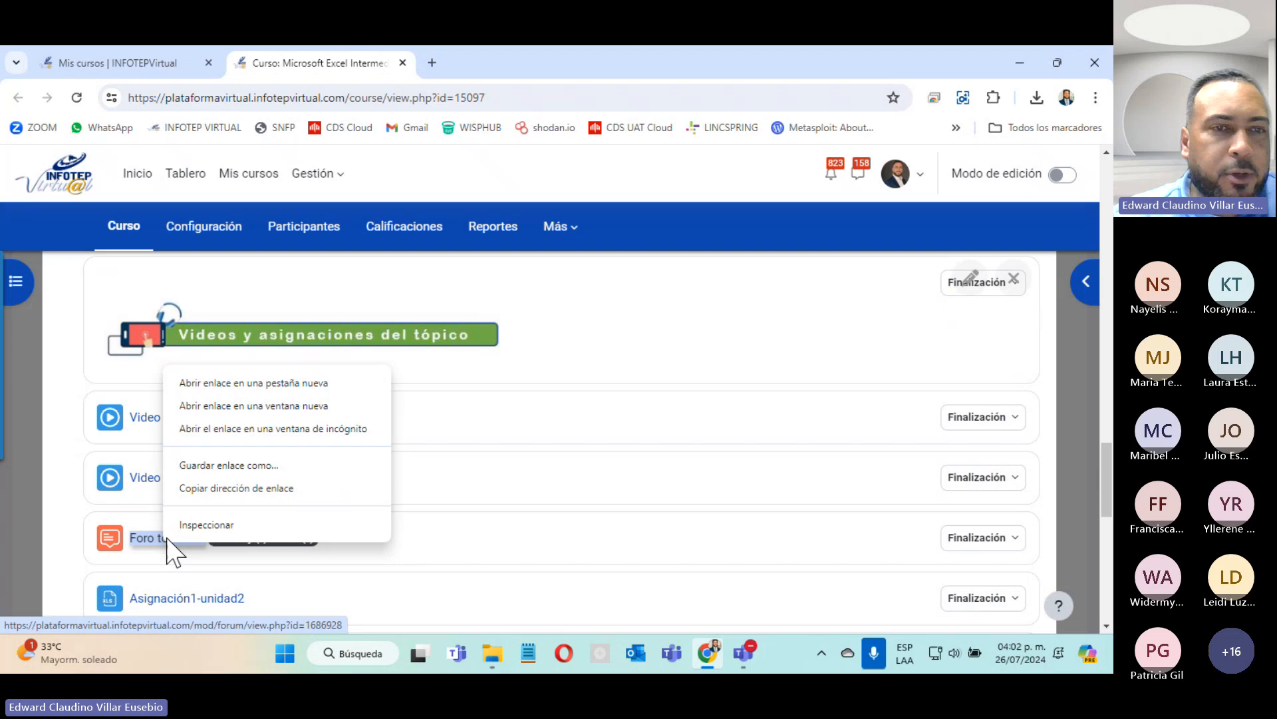
{"action": "left_click", "coordinate": [293, 388]}
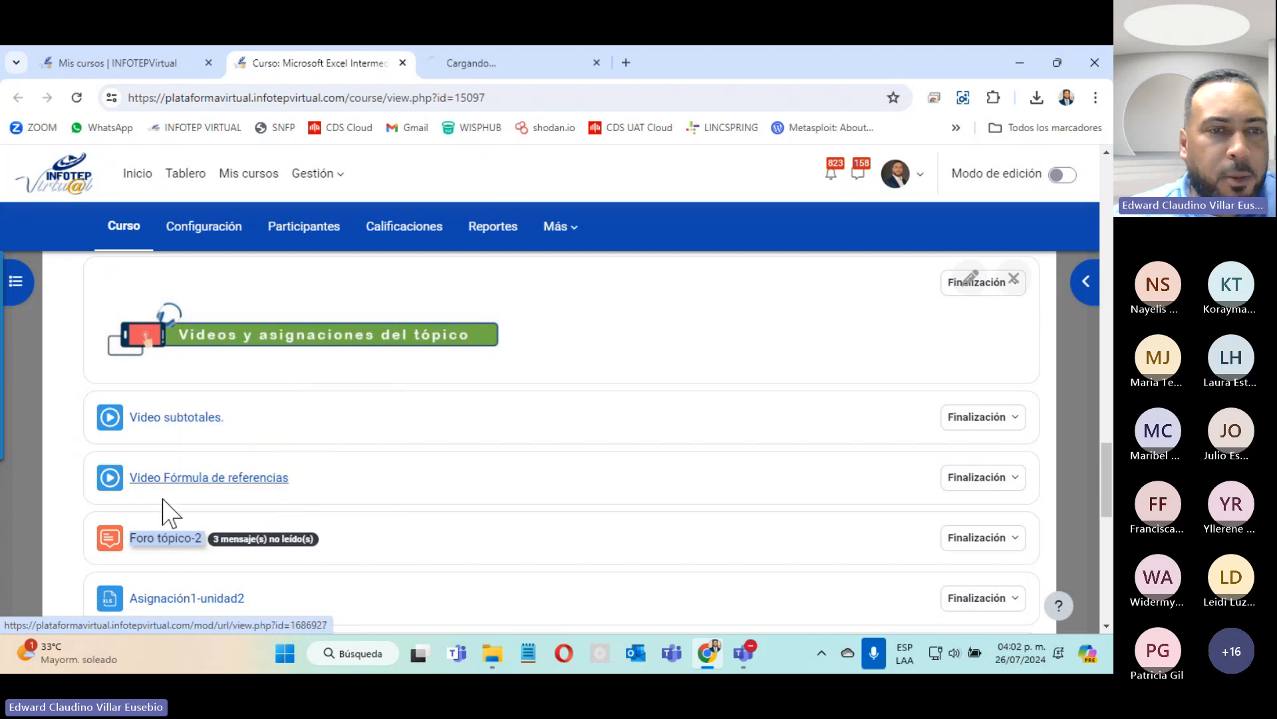
Download the Asignación1-unidad2 and Asignación2-unidad2 practice files.
{"action": "left_click", "coordinate": [196, 602]}
{"action": "scroll", "coordinate": [488, 495], "scroll_direction": "down", "scroll_amount": 5}
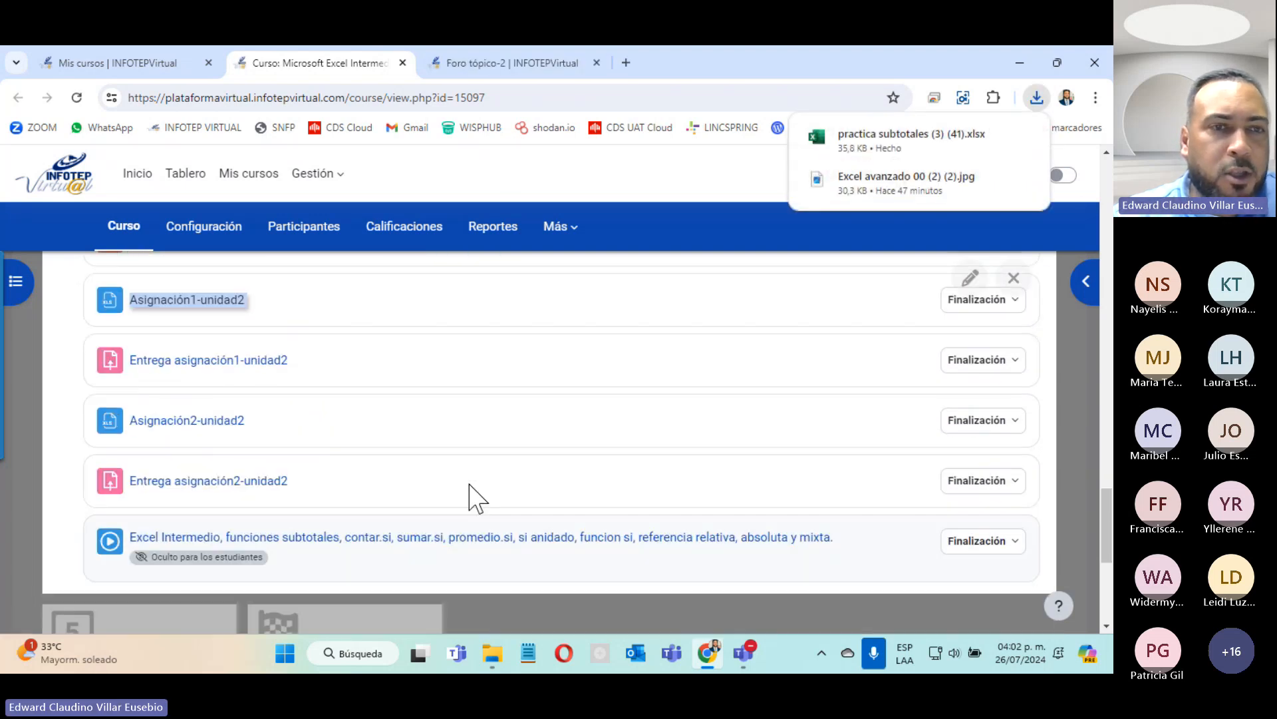
{"action": "left_click", "coordinate": [178, 423]}
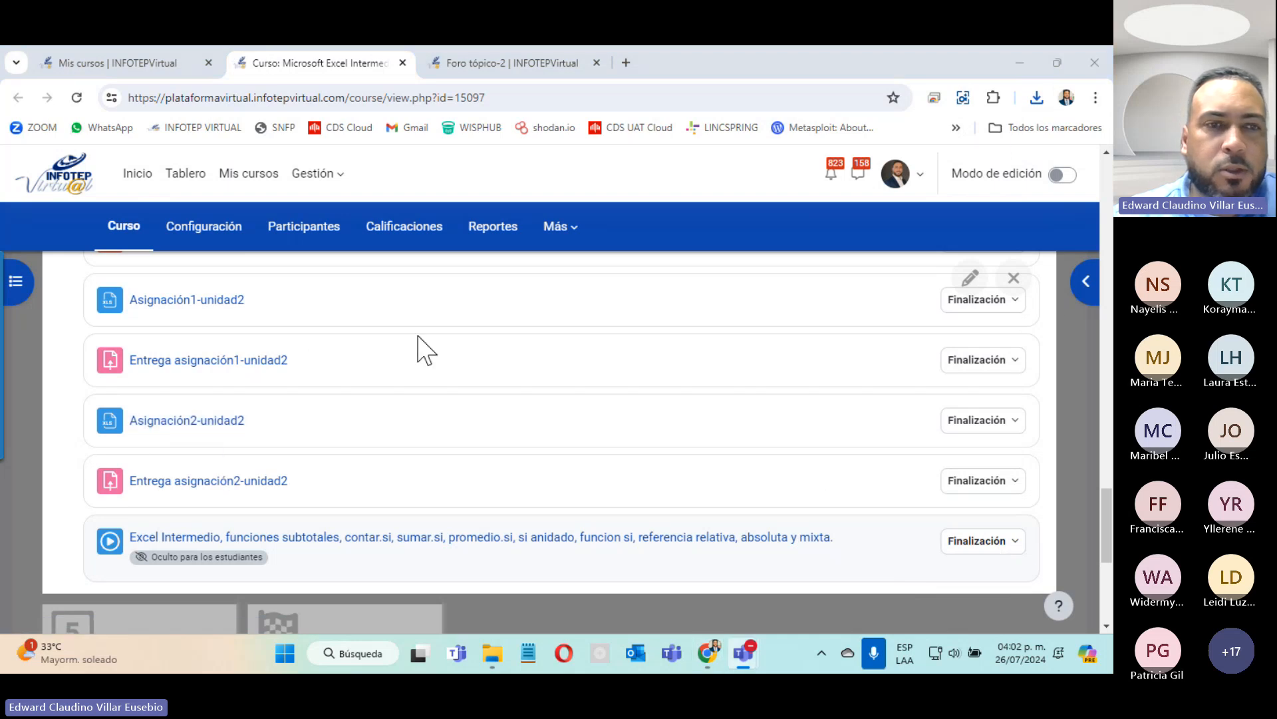
Return to the activity list and switch to the opened Foro tópico-2 page.
{"action": "scroll", "coordinate": [448, 476], "scroll_direction": "up", "scroll_amount": 4}
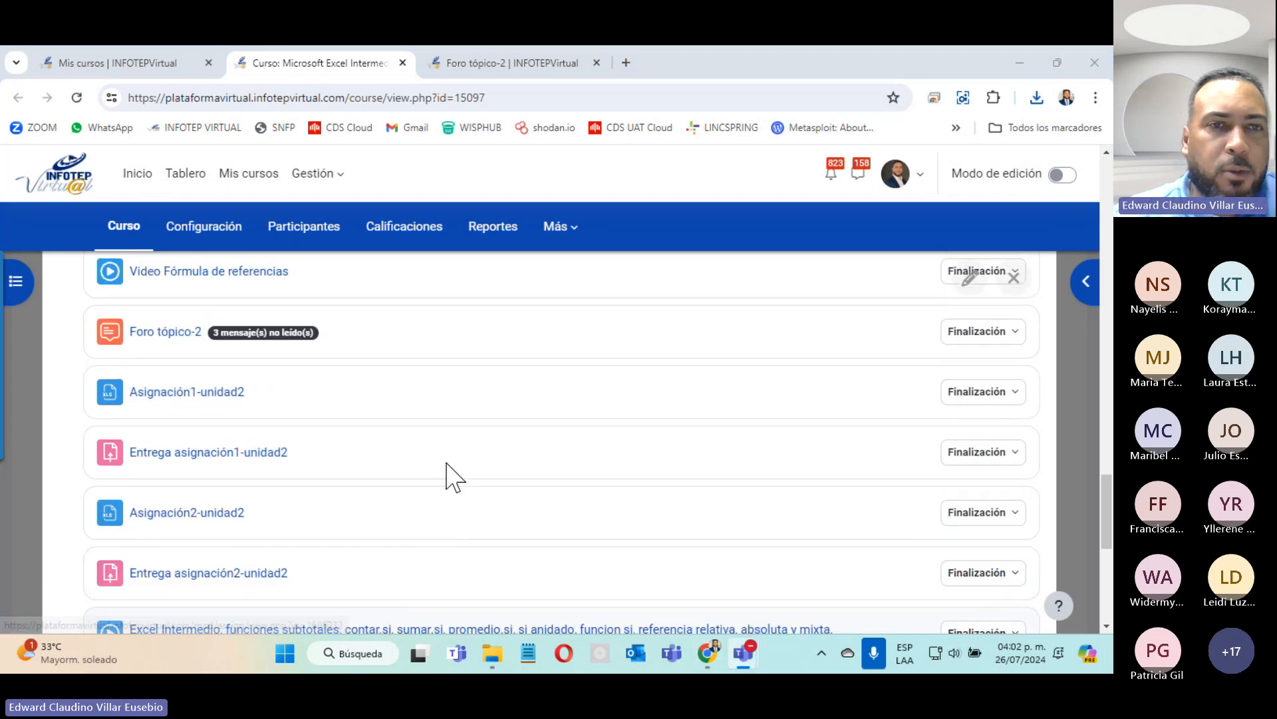
{"action": "left_click", "coordinate": [504, 68]}
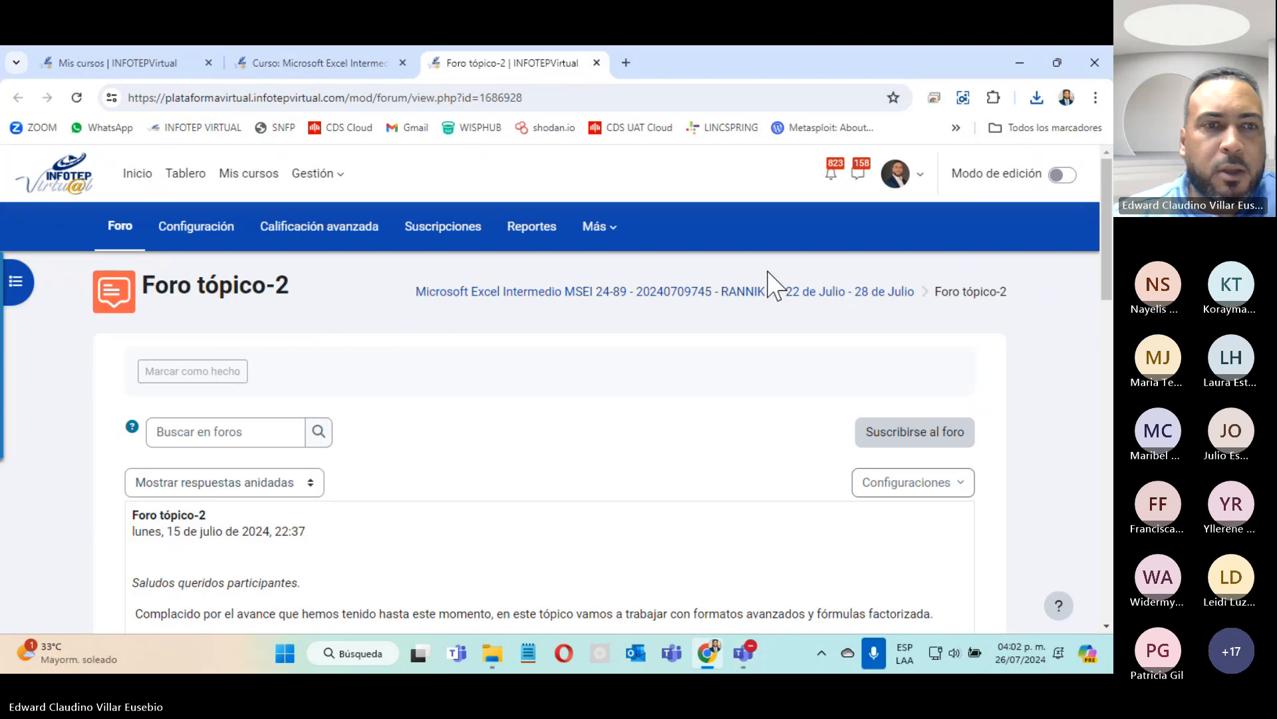
Read the Foro tópico-2 exercise, highlight its 10-point value, review the participants' replies, and close the forum page.
{"action": "scroll", "coordinate": [689, 394], "scroll_direction": "down", "scroll_amount": 4}
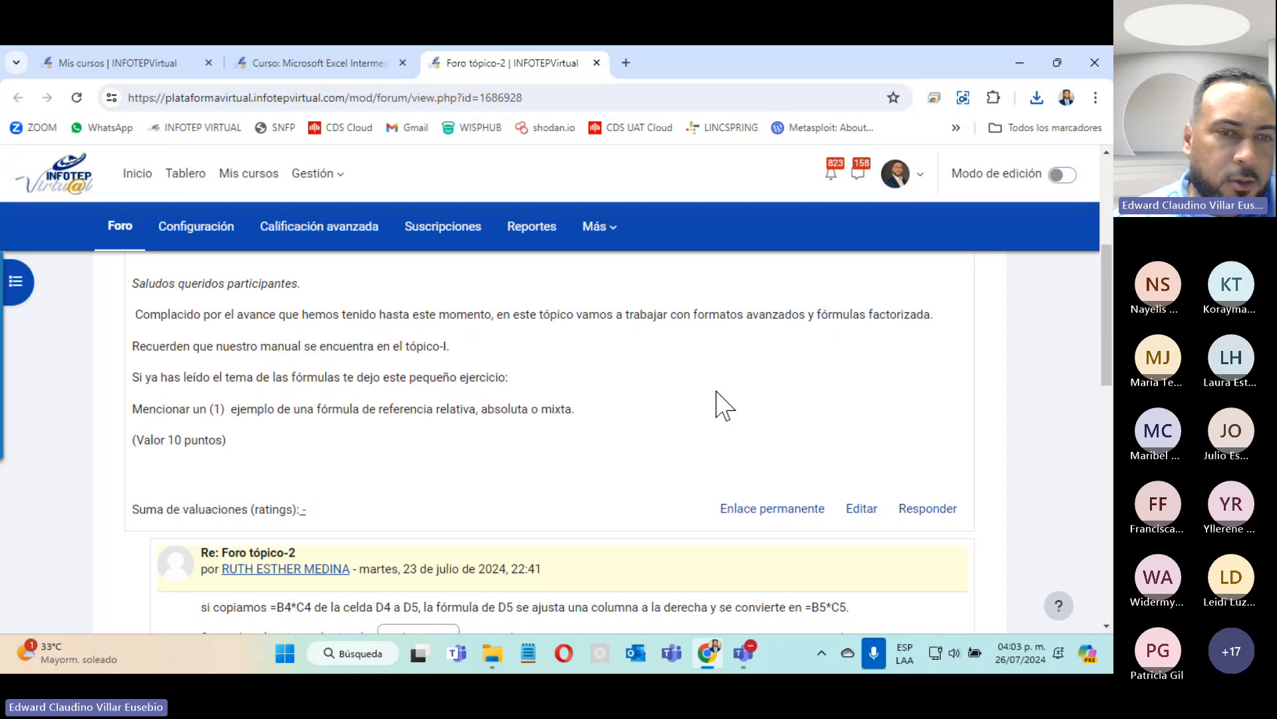
{"action": "left_click_drag", "start_coordinate": [258, 455], "coordinate": [130, 442]}
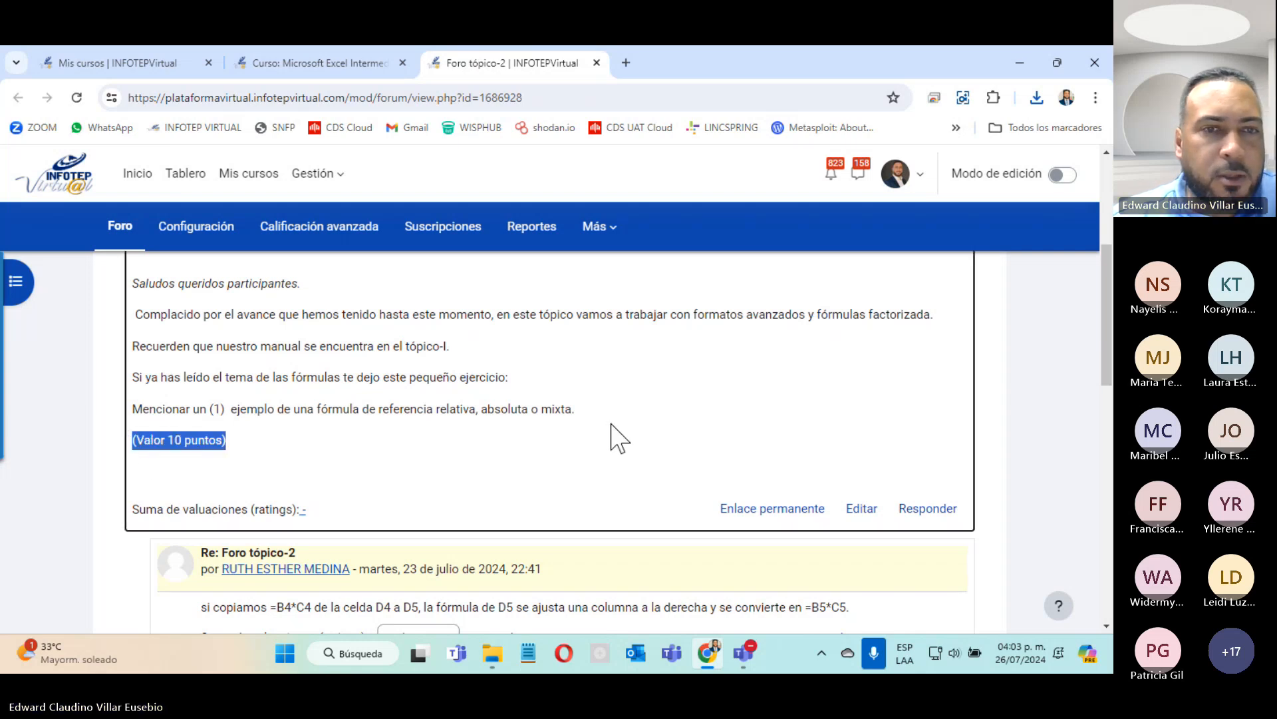
{"action": "scroll", "coordinate": [615, 437], "scroll_direction": "down", "scroll_amount": 4}
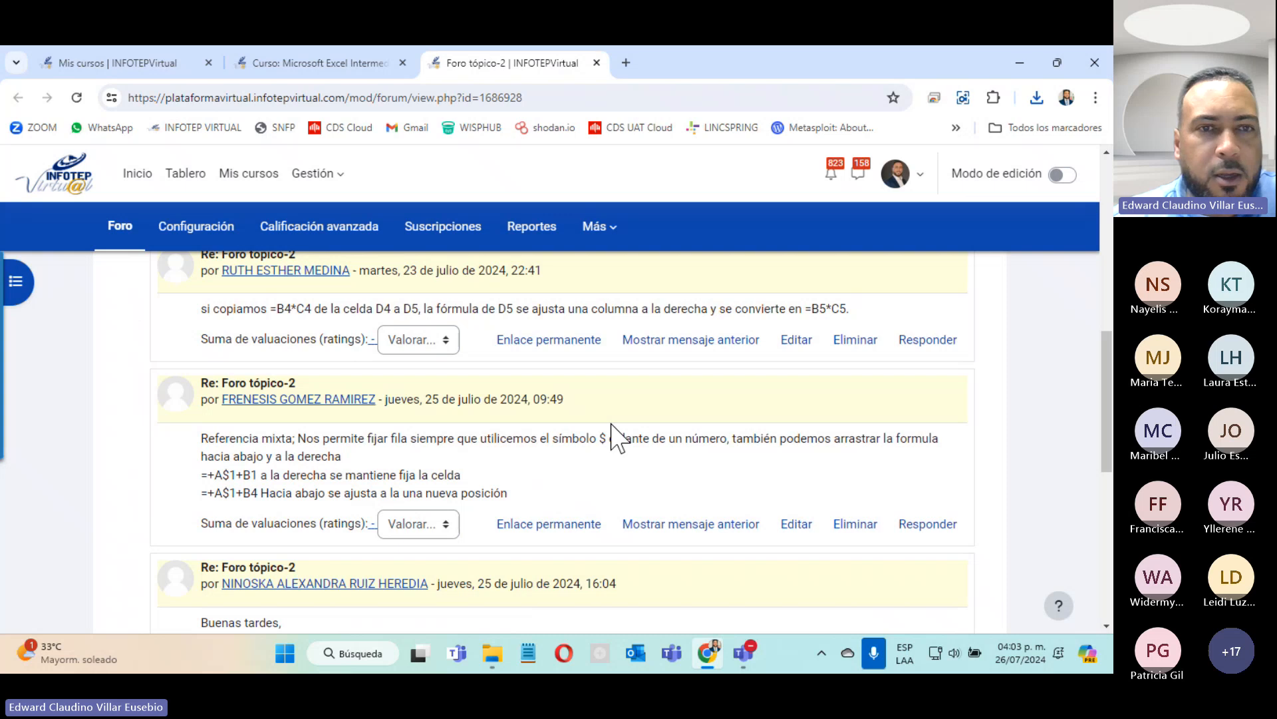
{"action": "scroll", "coordinate": [615, 437], "scroll_direction": "down", "scroll_amount": 4}
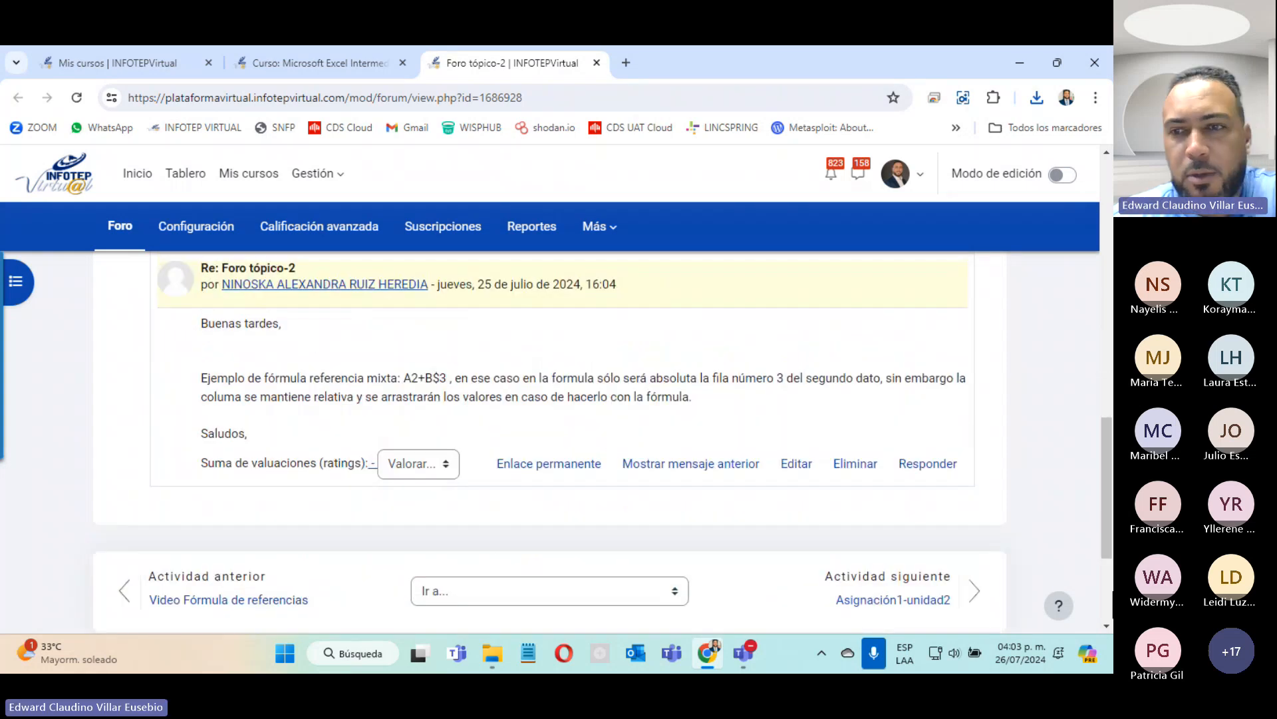
{"action": "left_click", "coordinate": [999, 554]}
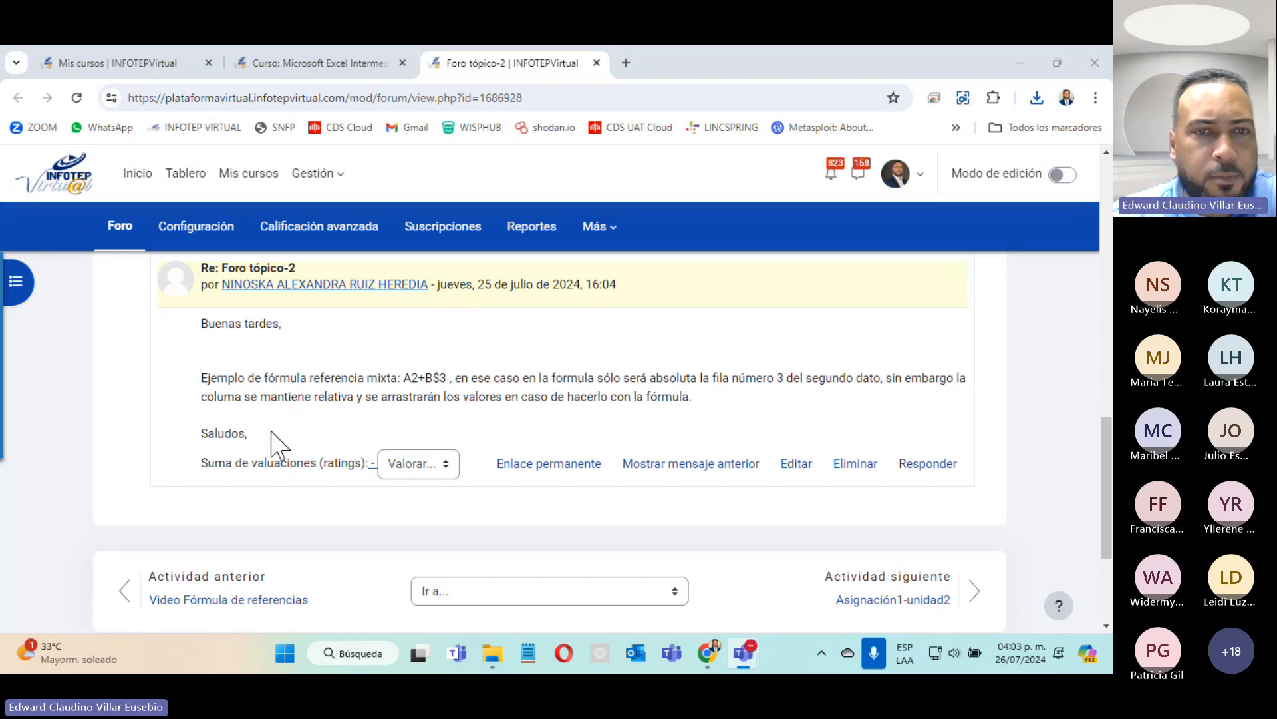
{"action": "scroll", "coordinate": [278, 441], "scroll_direction": "up", "scroll_amount": 12}
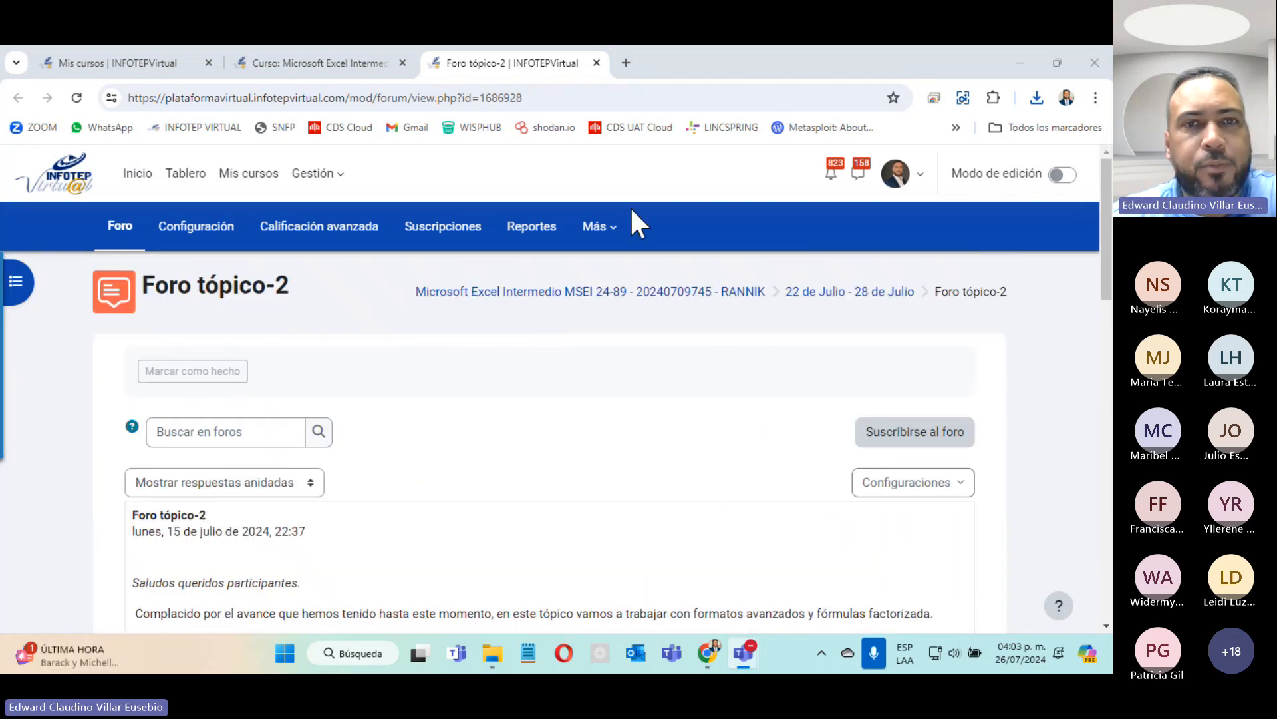
{"action": "left_click", "coordinate": [597, 62]}
Open the downloaded practica subtotales (3) (41).xlsx workbook in Excel and go to the start of the PRACTICA table.
{"action": "scroll", "coordinate": [292, 472], "scroll_direction": "down", "scroll_amount": 5}
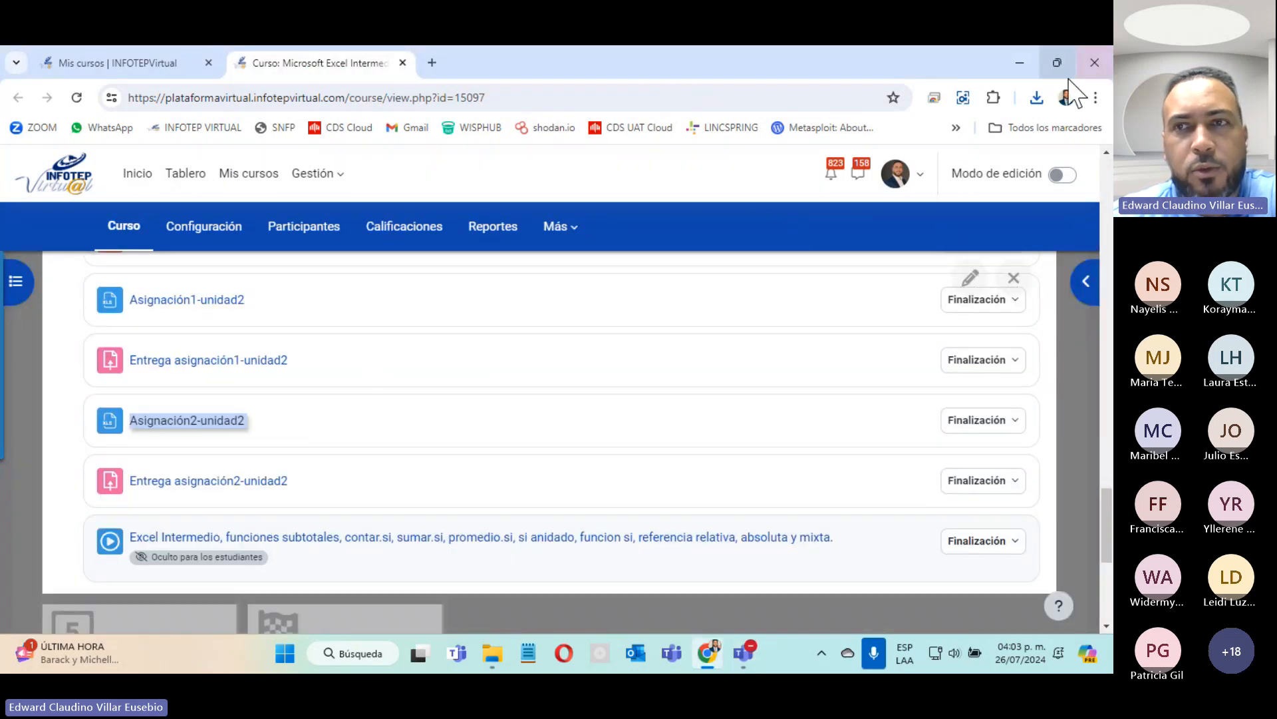
{"action": "left_click", "coordinate": [1037, 97]}
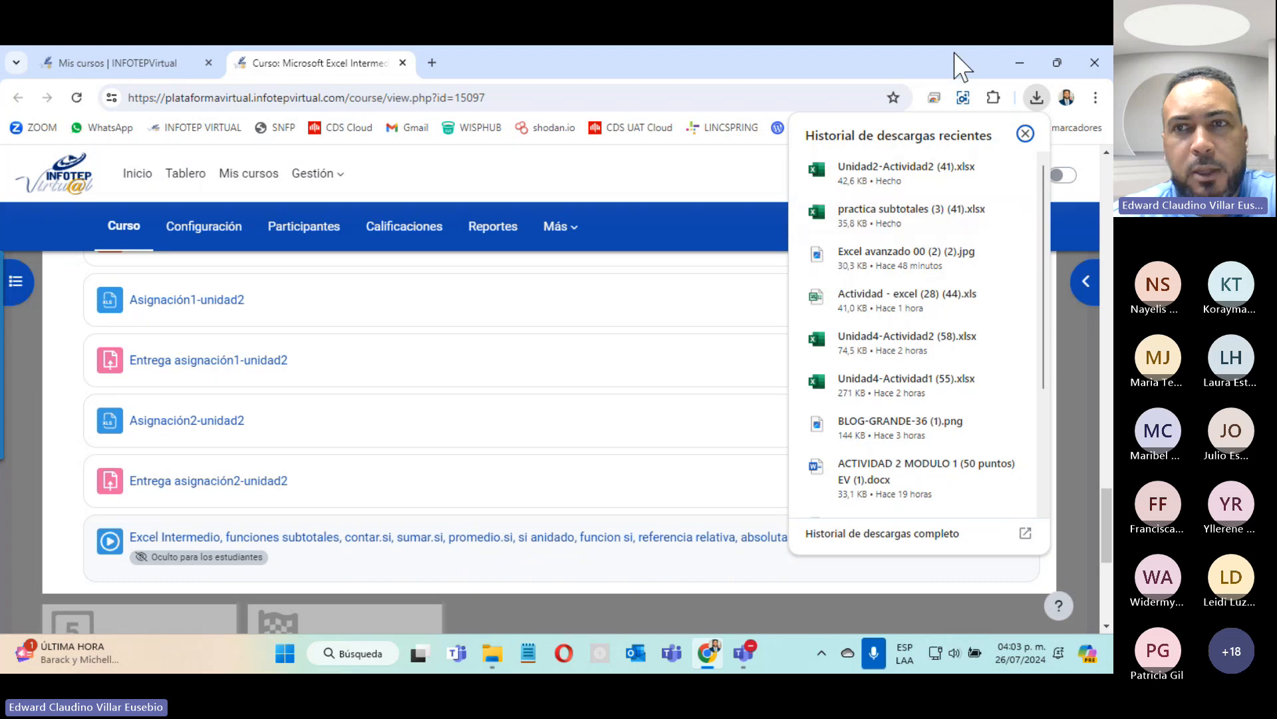
{"action": "left_click", "coordinate": [894, 212]}
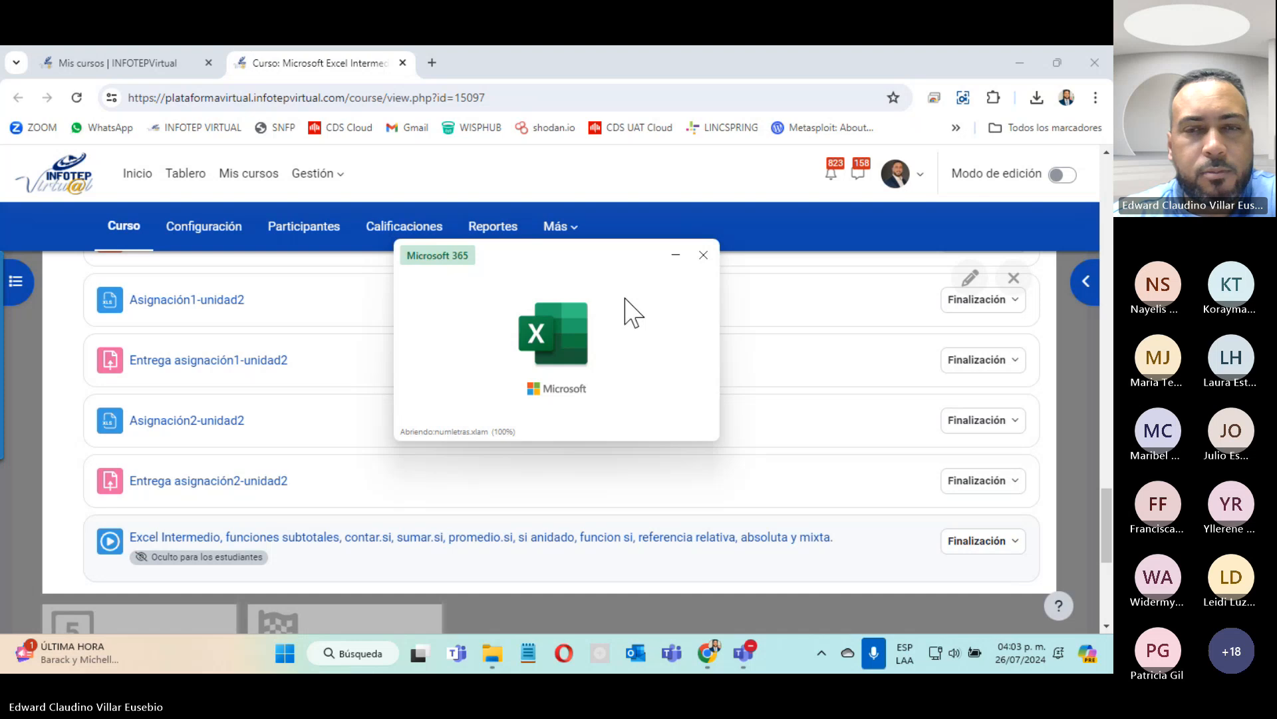
{"action": "scroll", "coordinate": [565, 386], "scroll_direction": "up", "scroll_amount": 6}
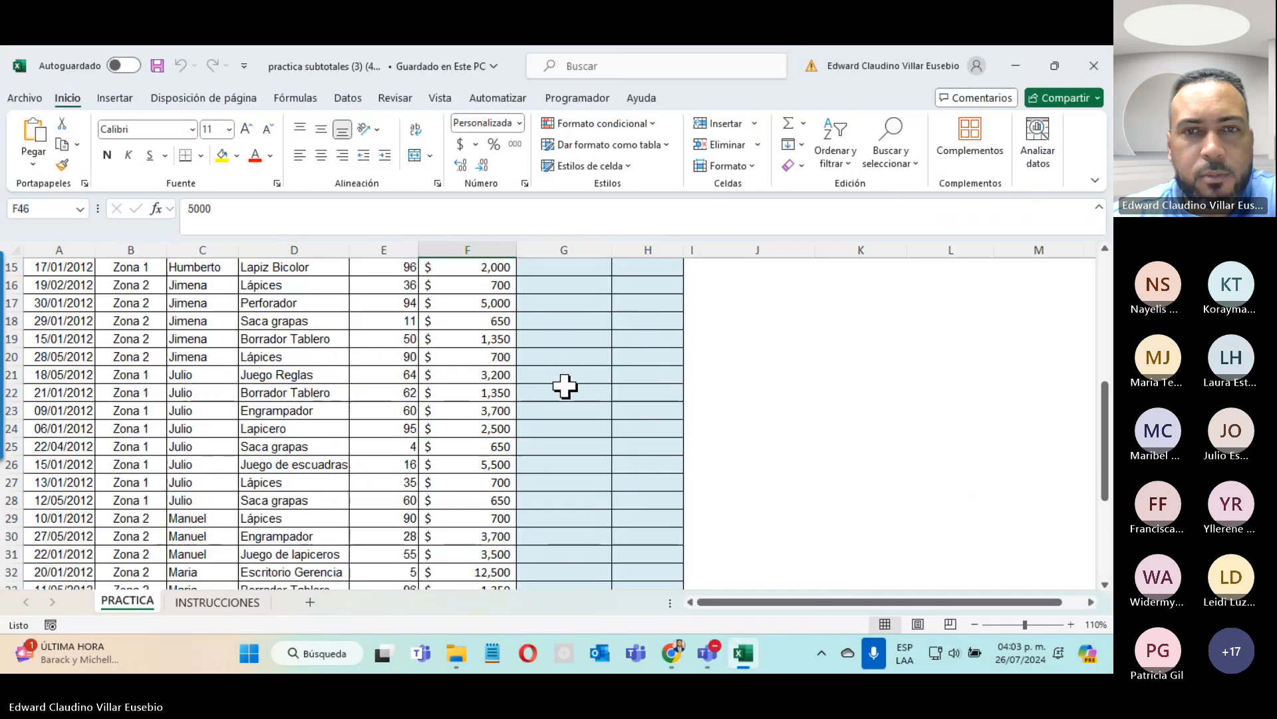
{"action": "scroll", "coordinate": [565, 386], "scroll_direction": "up", "scroll_amount": 5}
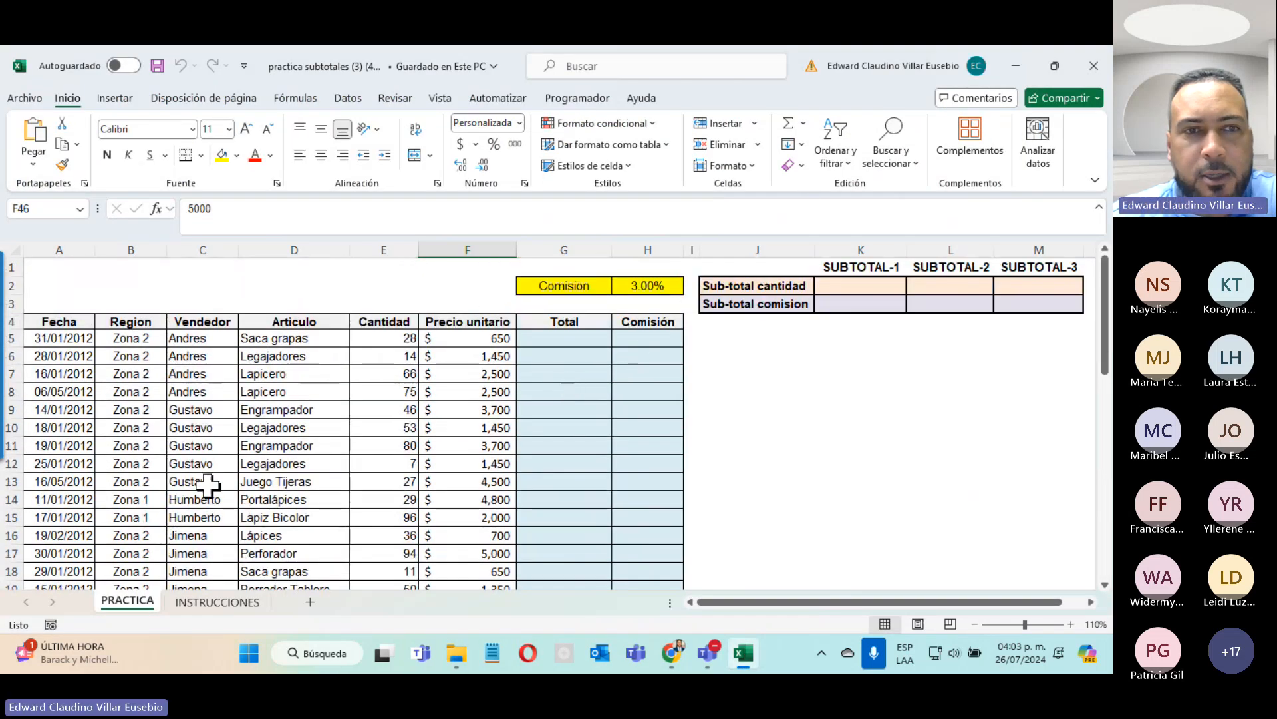
Review the exercise steps on the INSTRUCCIONES sheet against the table on the PRACTICA sheet.
{"action": "left_click", "coordinate": [190, 602]}
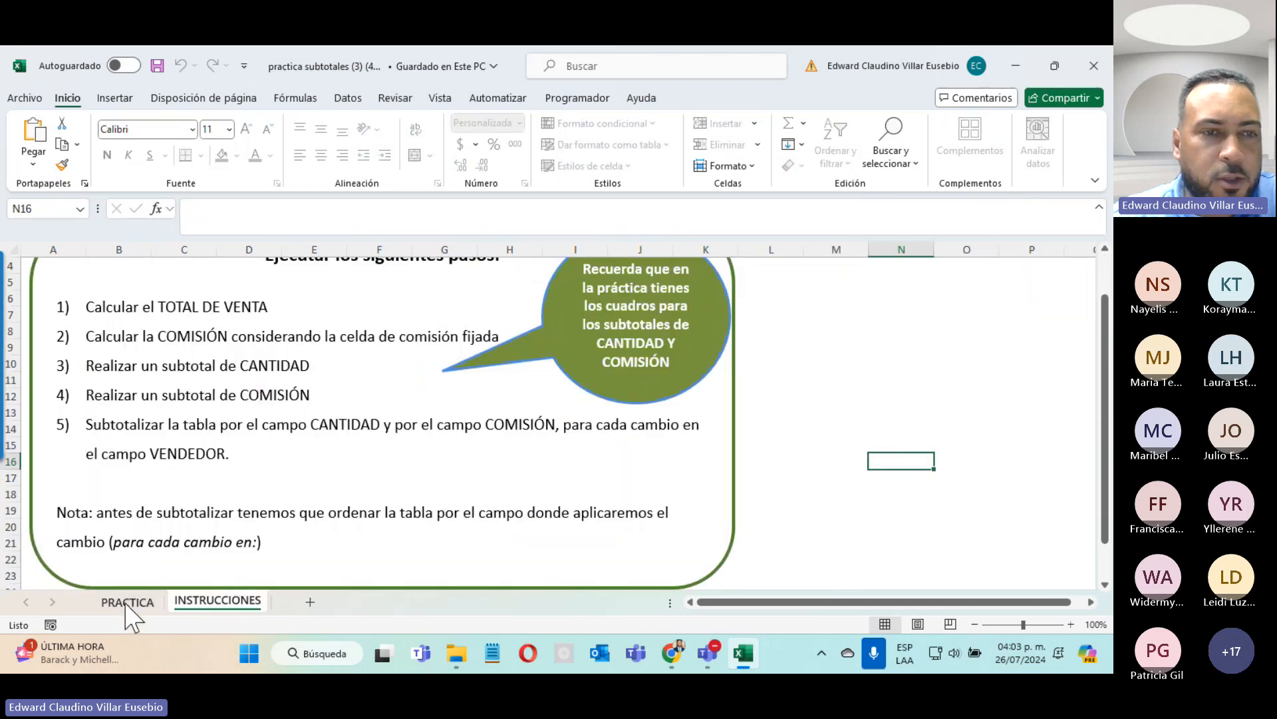
{"action": "left_click", "coordinate": [127, 602]}
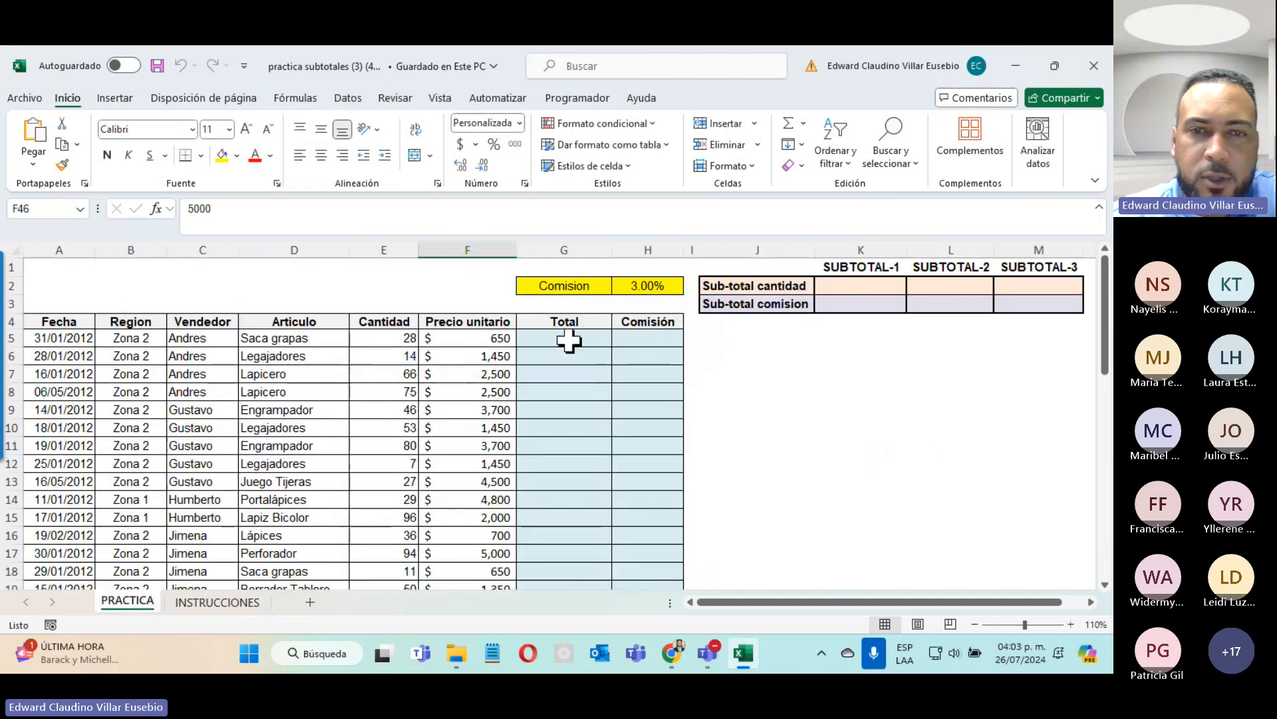
{"action": "left_click", "coordinate": [218, 602]}
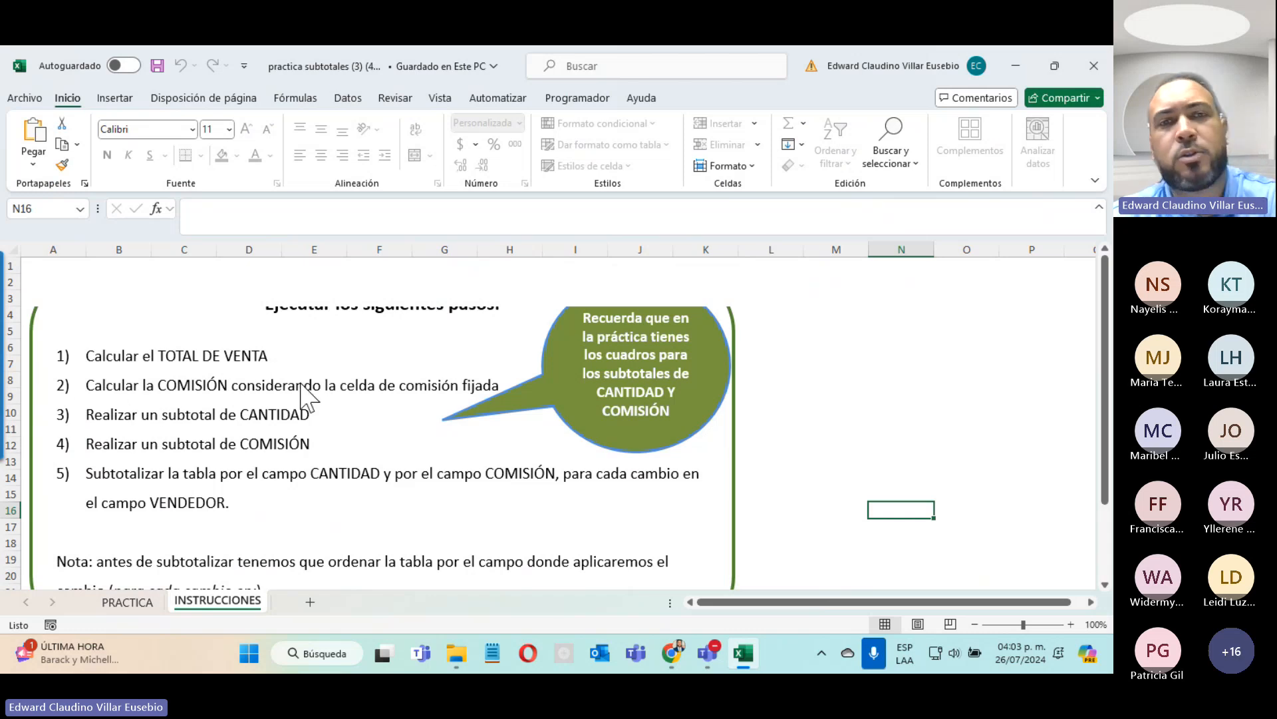
{"action": "left_click", "coordinate": [1015, 551]}
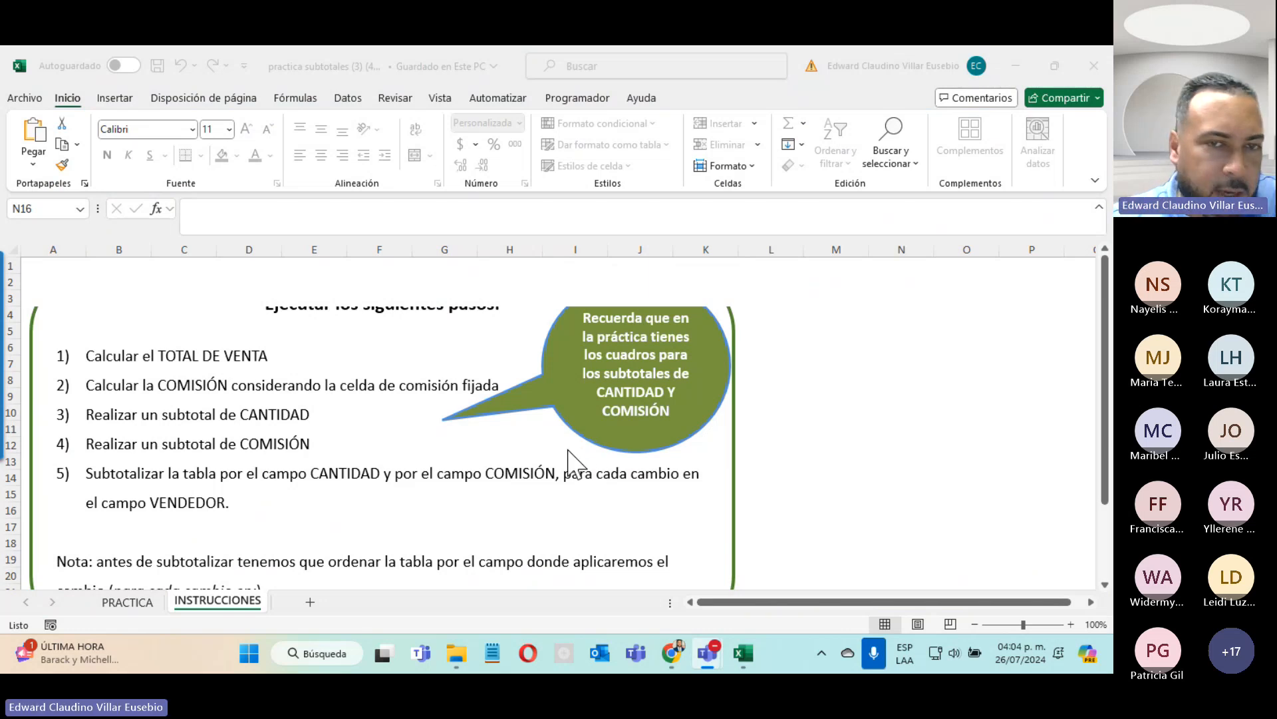
On the PRACTICA sheet, calculate the first row's Total in G5 with the formula =E5*F5.
{"action": "left_click", "coordinate": [147, 602]}
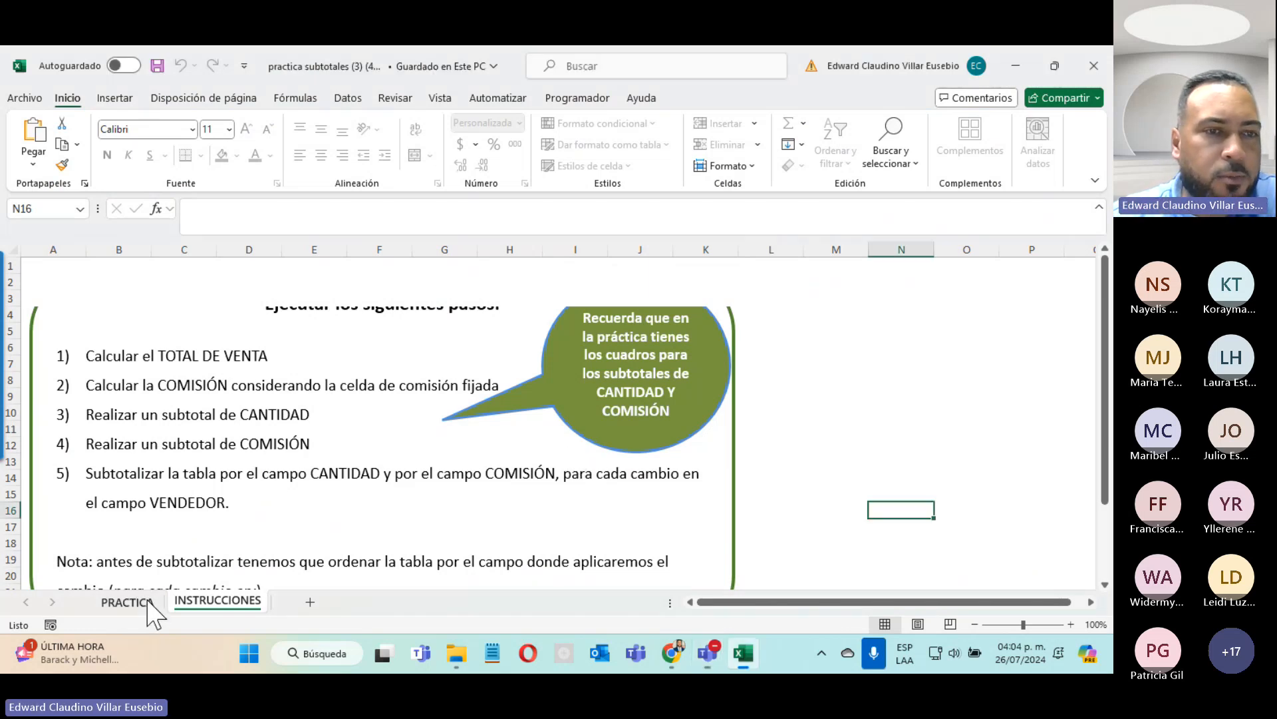
{"action": "left_click", "coordinate": [131, 603]}
{"action": "left_click", "coordinate": [531, 334]}
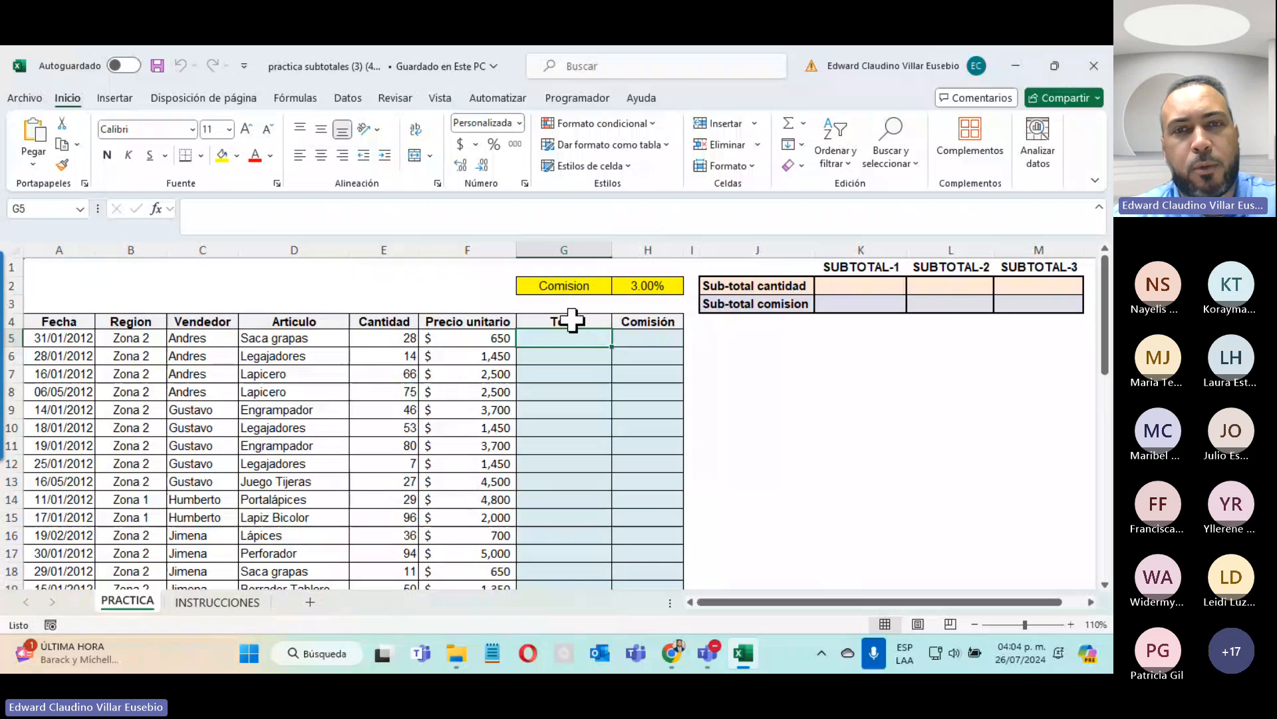
{"action": "left_click", "coordinate": [1057, 558]}
{"action": "left_click", "coordinate": [562, 340]}
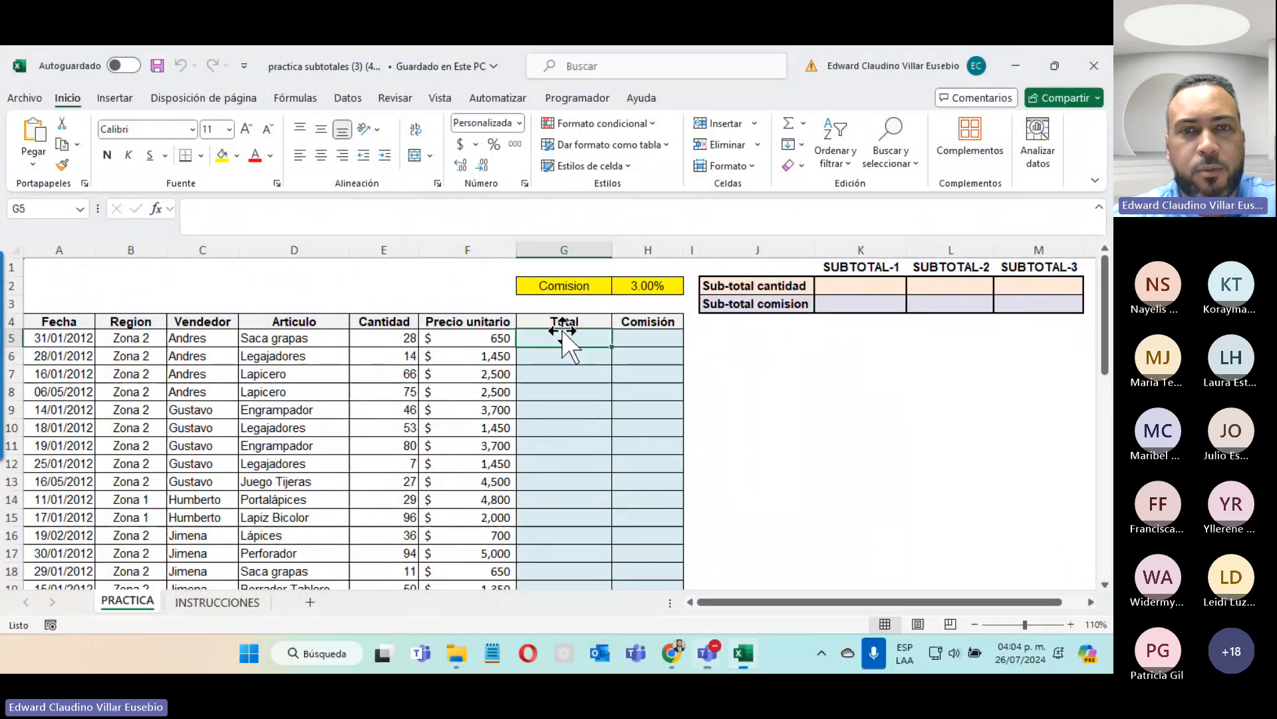
{"action": "type", "text": "="}
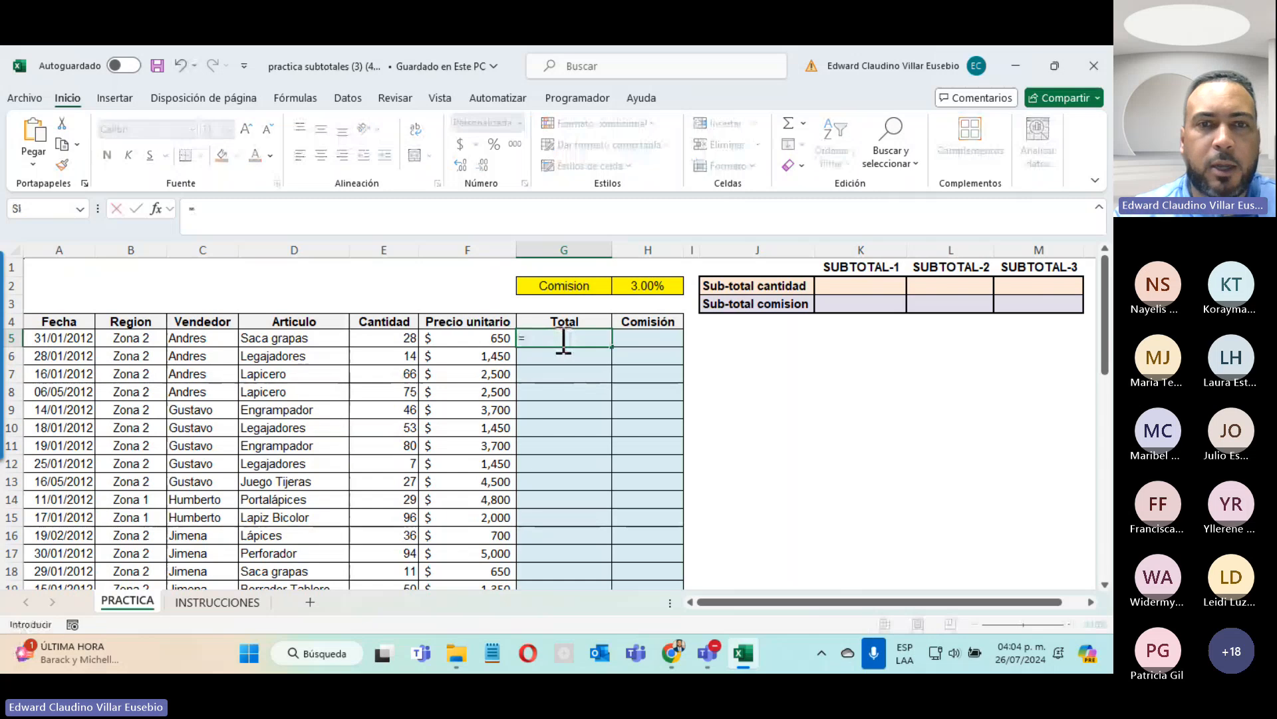
{"action": "left_click", "coordinate": [372, 339]}
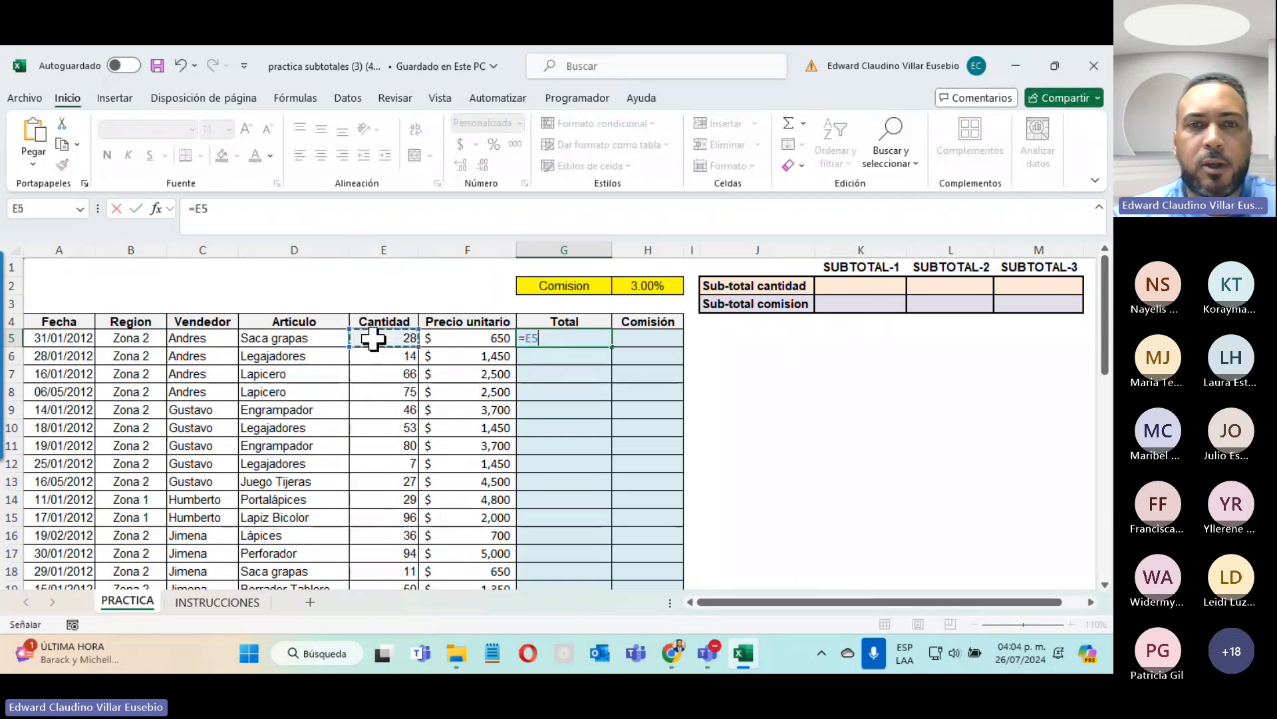
{"action": "type", "text": "*"}
{"action": "left_click", "coordinate": [492, 338]}
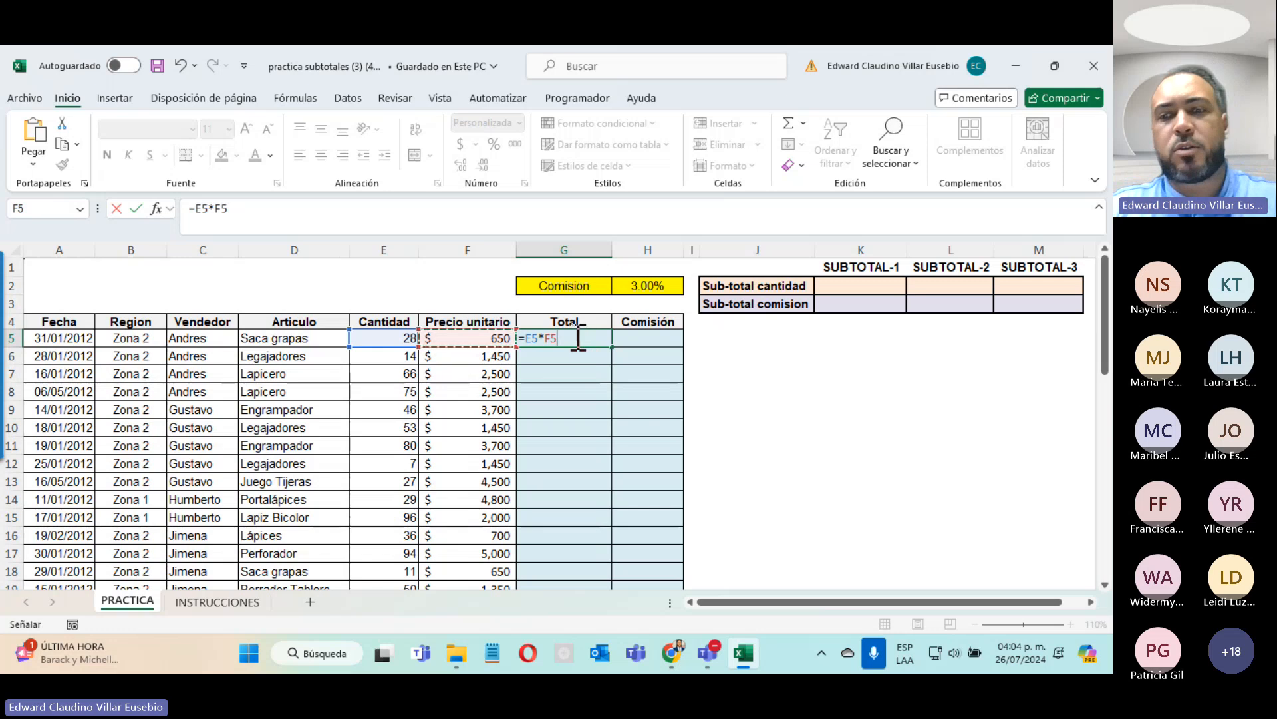
{"action": "key", "text": "Return"}
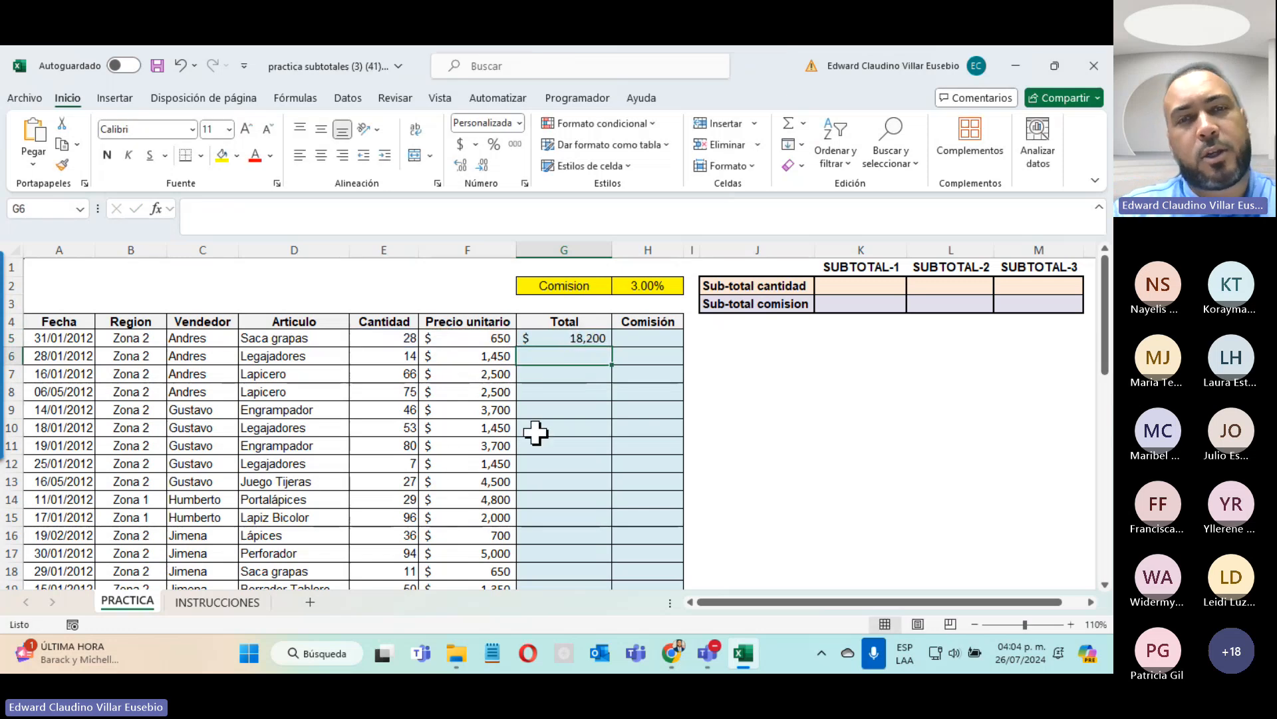
Copy the Total formula from G5 down through G9.
{"action": "left_click", "coordinate": [570, 338]}
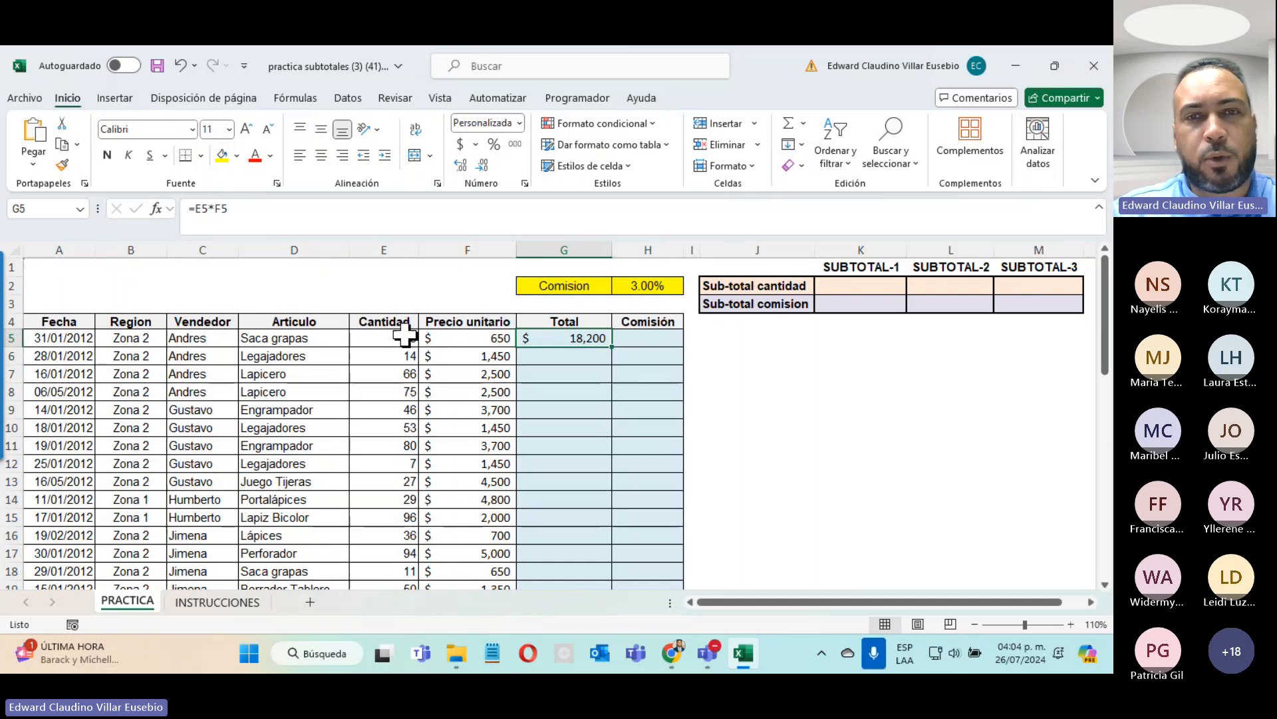
{"action": "scroll", "coordinate": [551, 384], "scroll_direction": "down", "scroll_amount": 7}
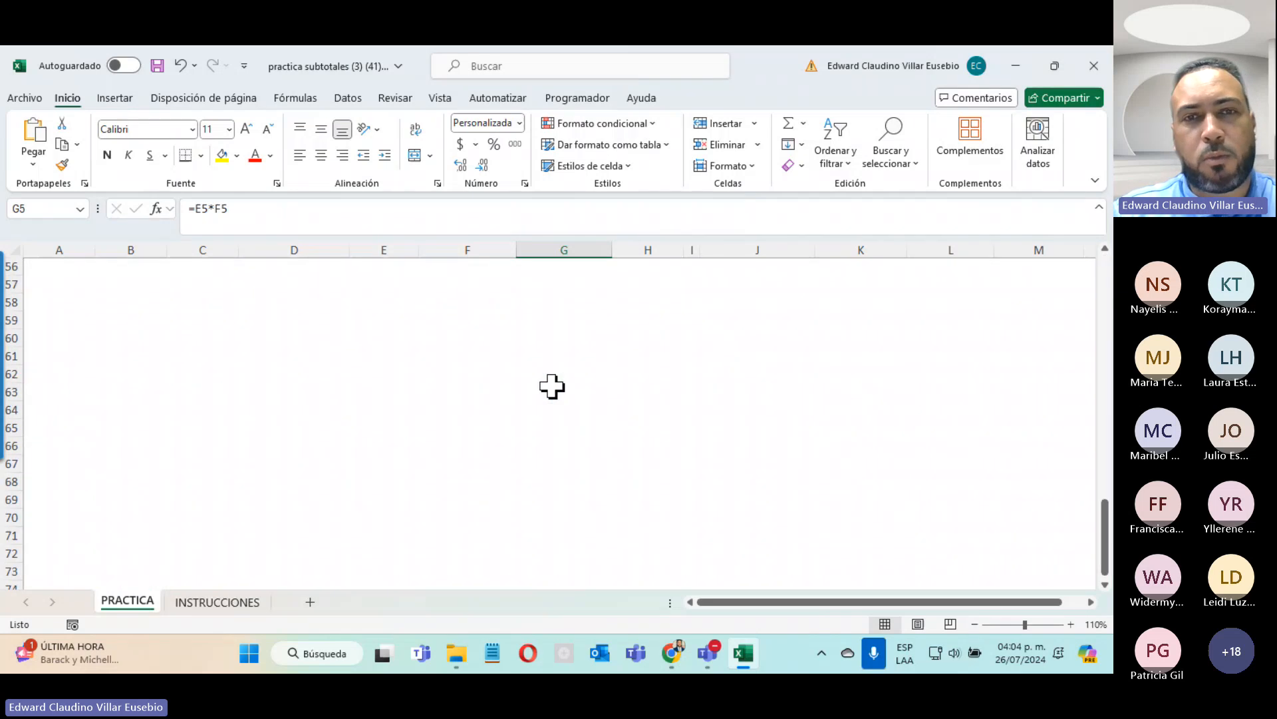
{"action": "scroll", "coordinate": [552, 386], "scroll_direction": "up", "scroll_amount": 7}
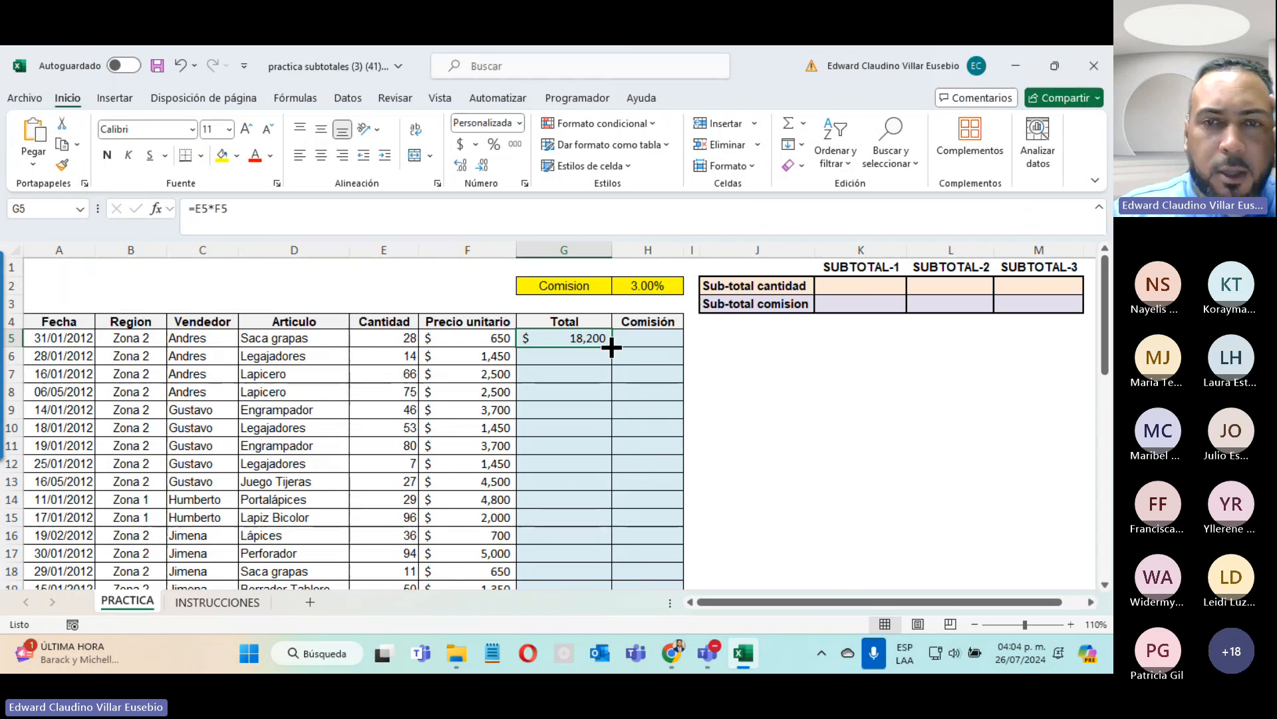
{"action": "left_click_drag", "start_coordinate": [611, 346], "coordinate": [612, 418]}
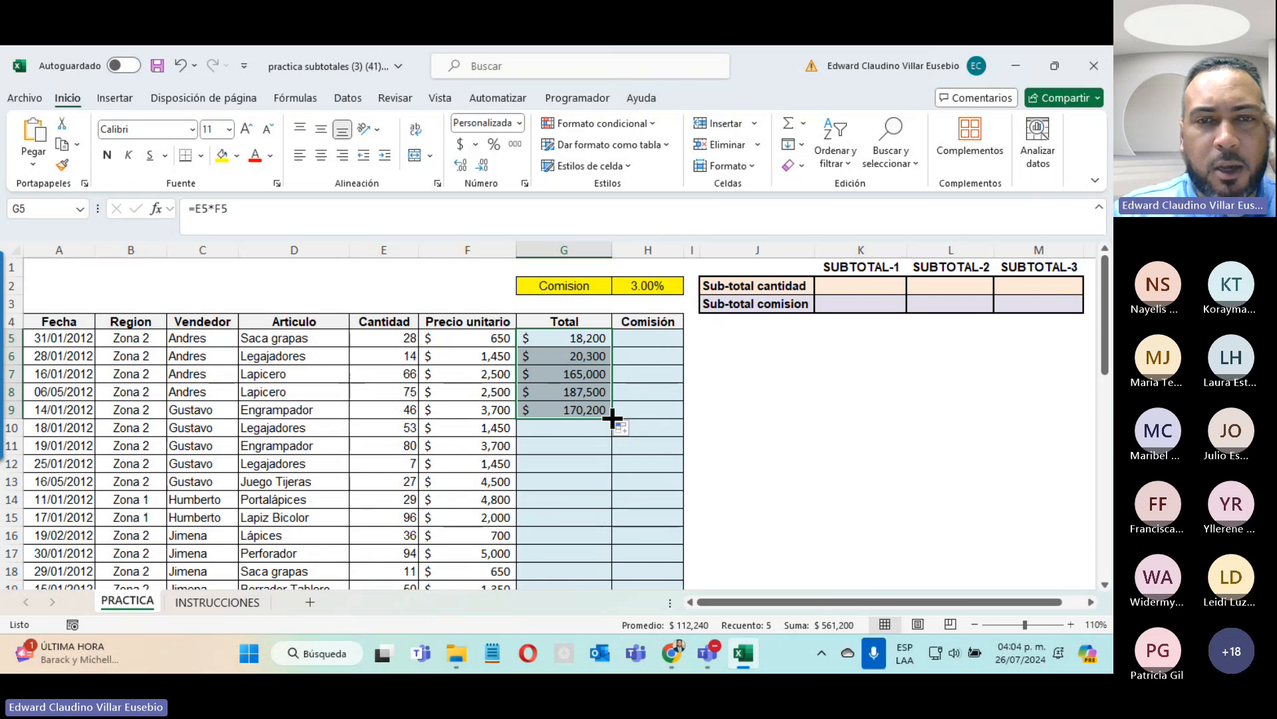
Inspect the Total formulas in G5 through G9 to compare the relative cell references in each row.
{"action": "left_click", "coordinate": [550, 407]}
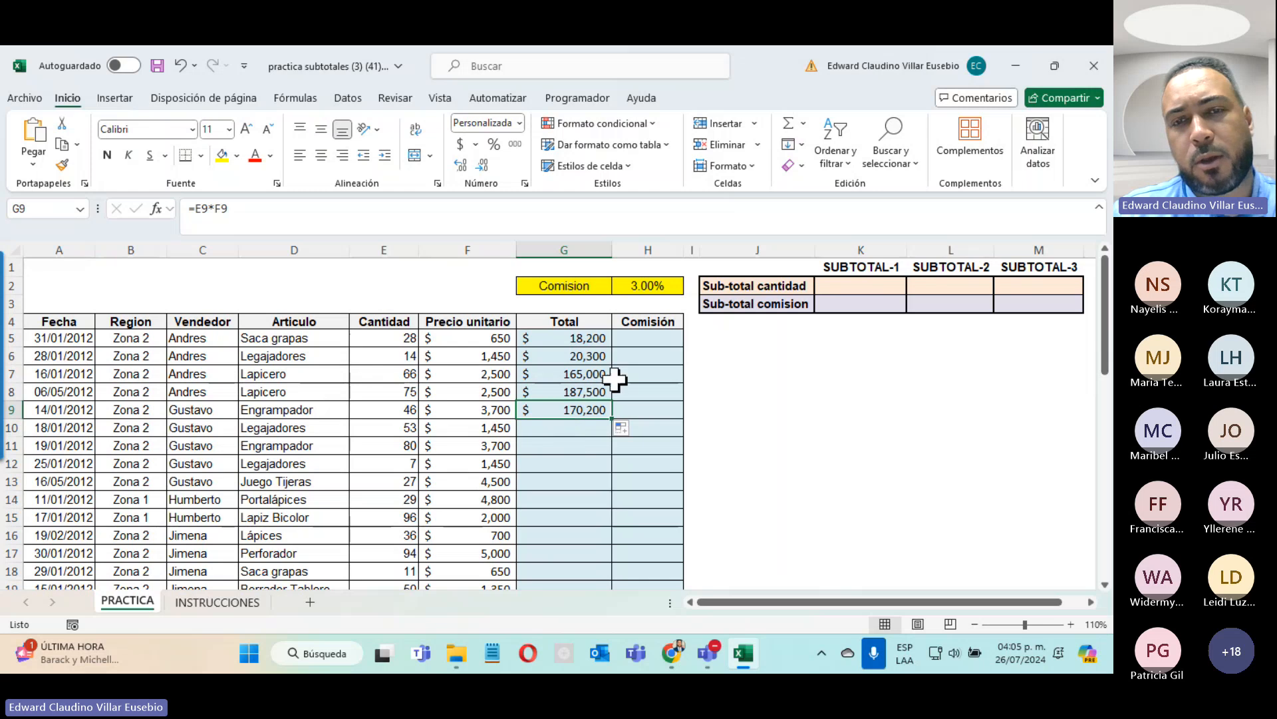
{"action": "double_click", "coordinate": [569, 384]}
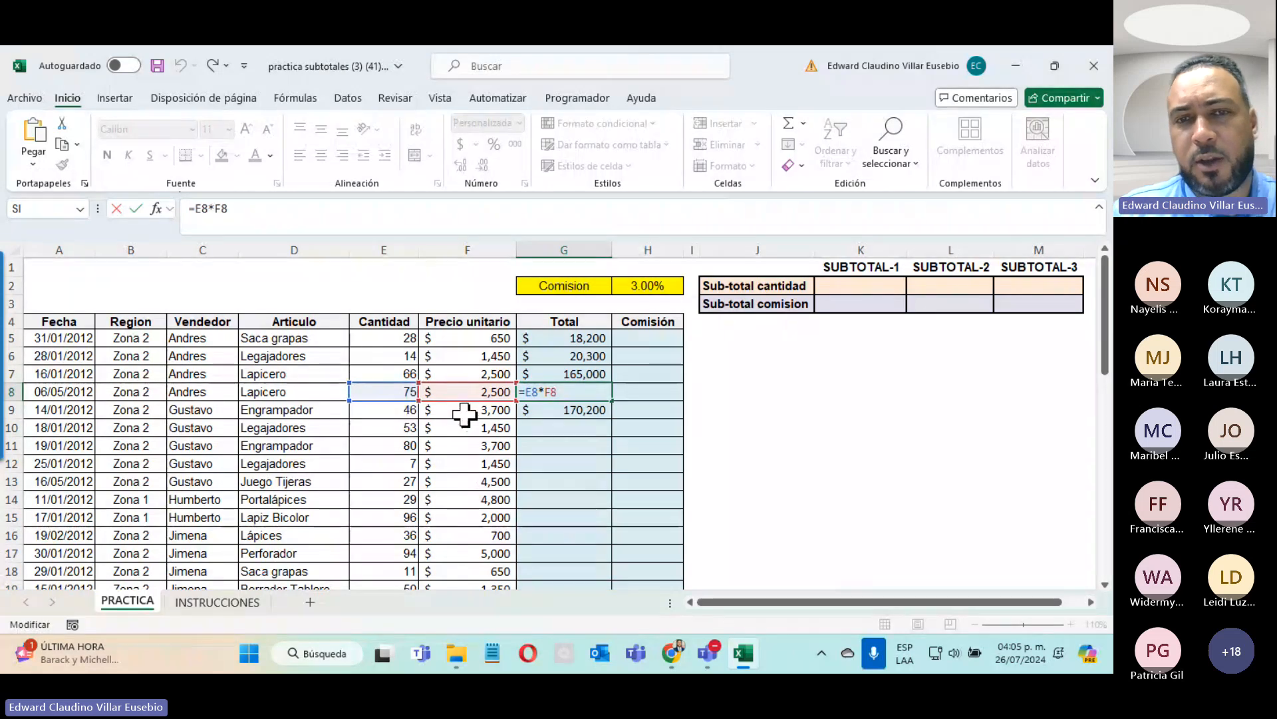
{"action": "key", "text": "ctrl+Return"}
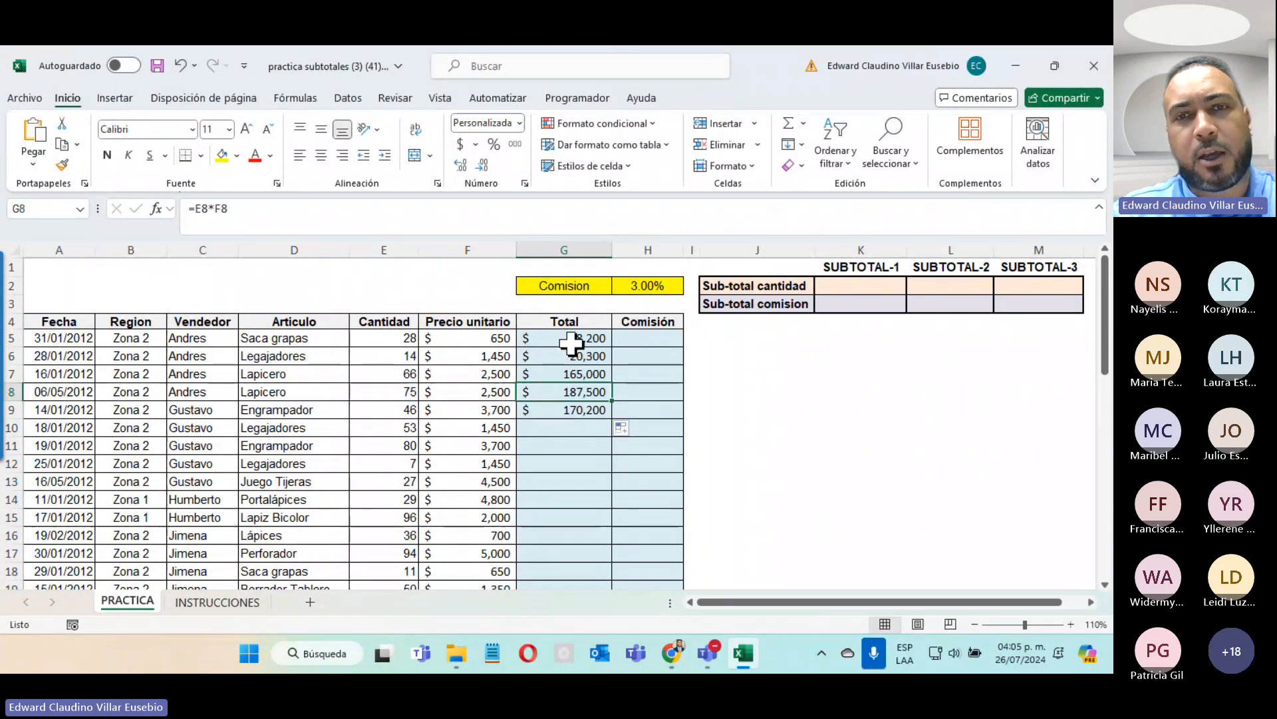
{"action": "double_click", "coordinate": [572, 336]}
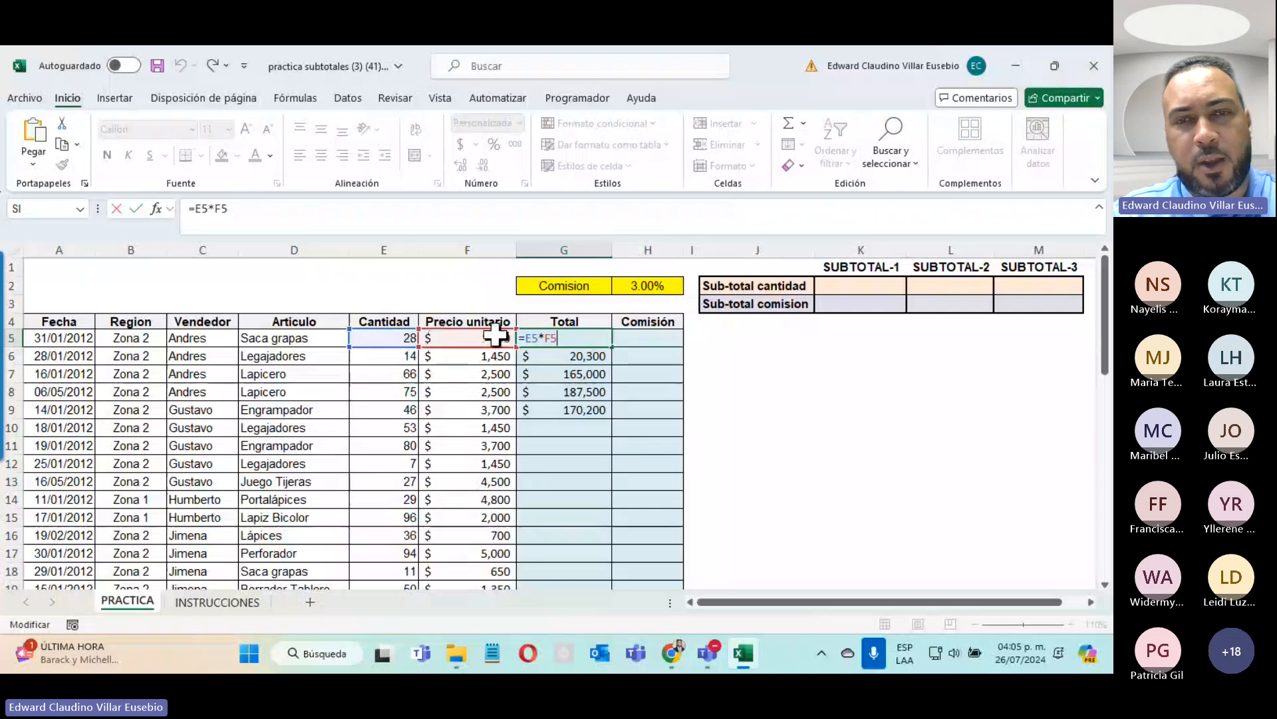
{"action": "key", "text": "Escape"}
{"action": "double_click", "coordinate": [580, 357]}
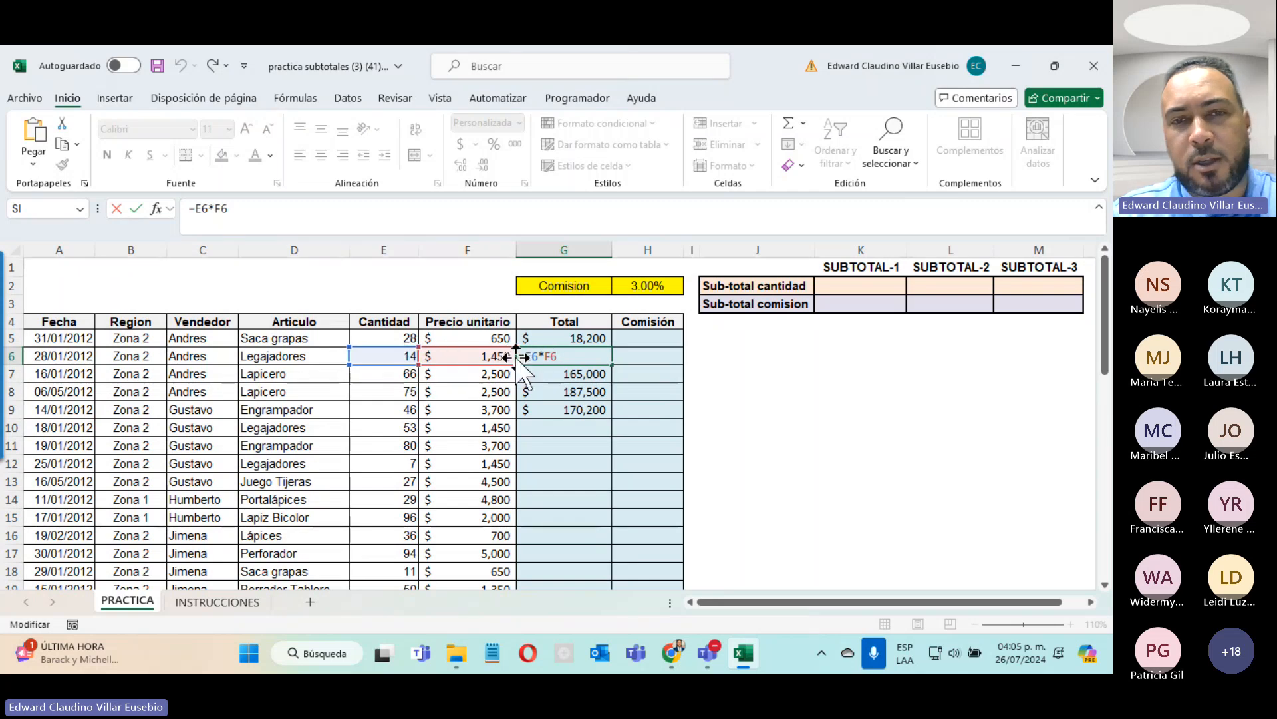
{"action": "key", "text": "Return"}
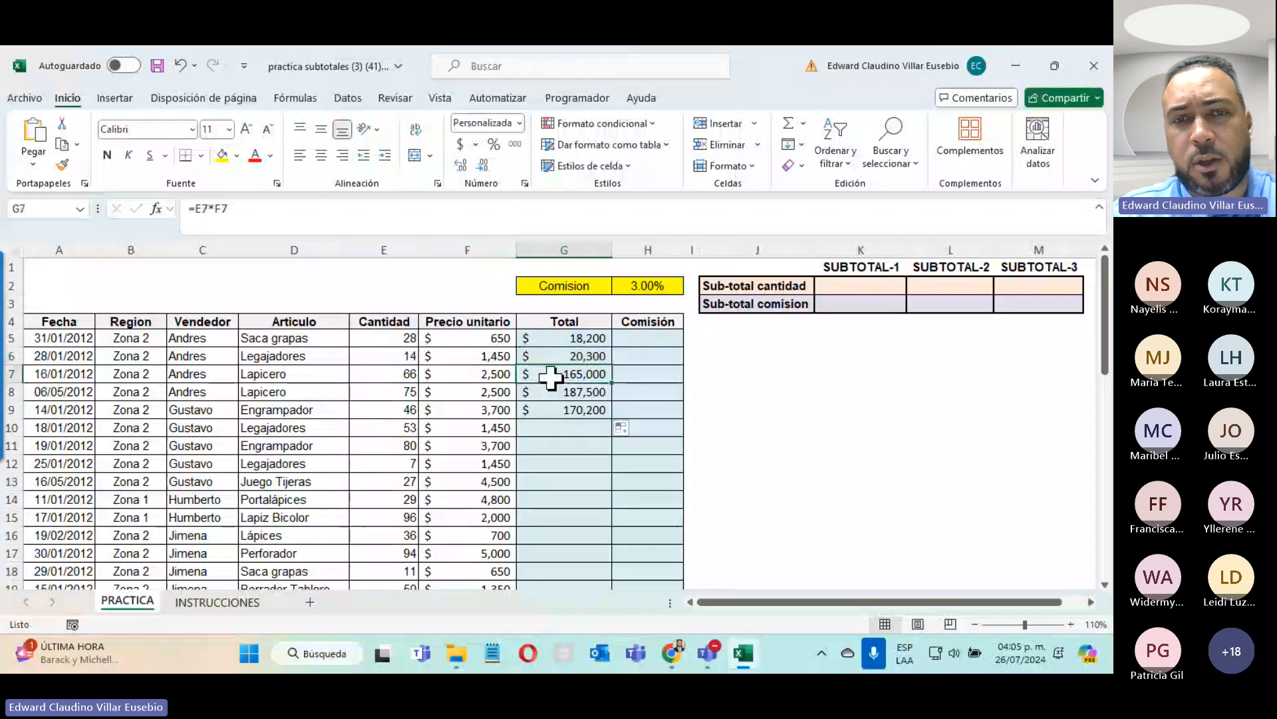
{"action": "double_click", "coordinate": [551, 378]}
{"action": "left_click", "coordinate": [545, 394]}
{"action": "double_click", "coordinate": [546, 393]}
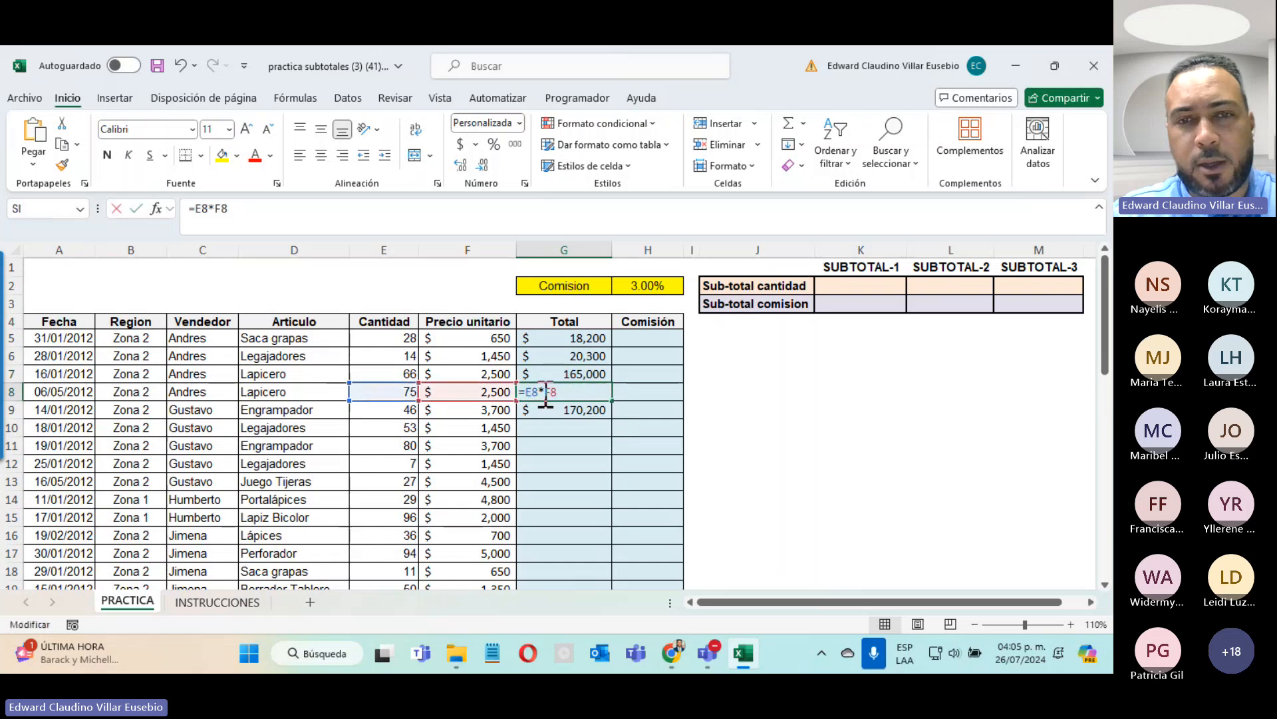
{"action": "key", "text": "Return"}
{"action": "double_click", "coordinate": [542, 414]}
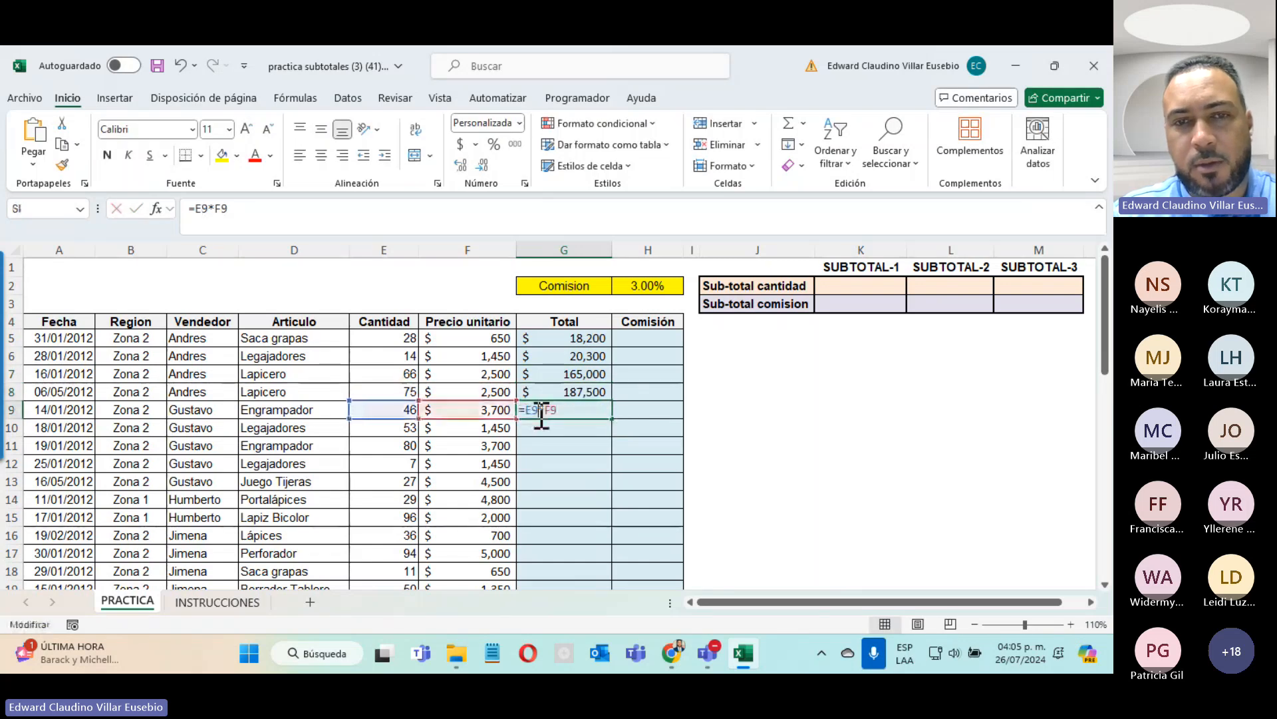
{"action": "key", "text": "ctrl+Return"}
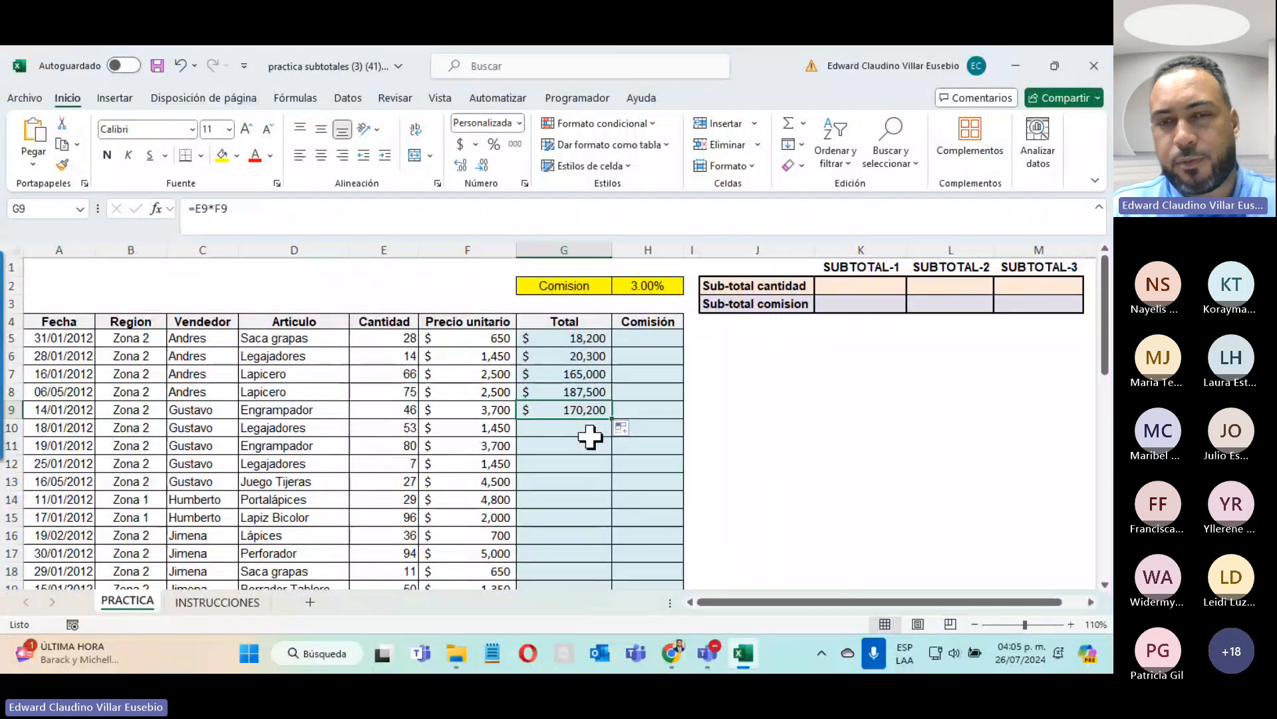
Fill the Total formula from G9 down through the last table row, G47.
{"action": "scroll", "coordinate": [590, 436], "scroll_direction": "down", "scroll_amount": 15}
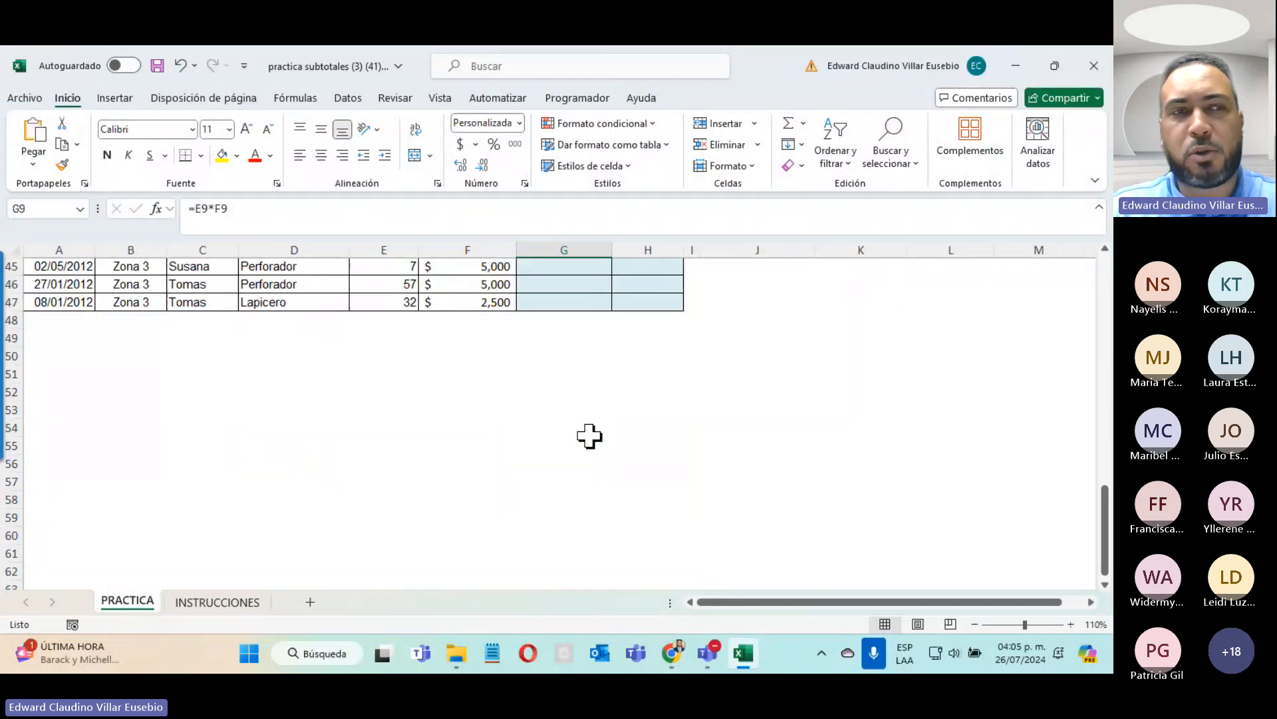
{"action": "scroll", "coordinate": [509, 322], "scroll_direction": "up", "scroll_amount": 15}
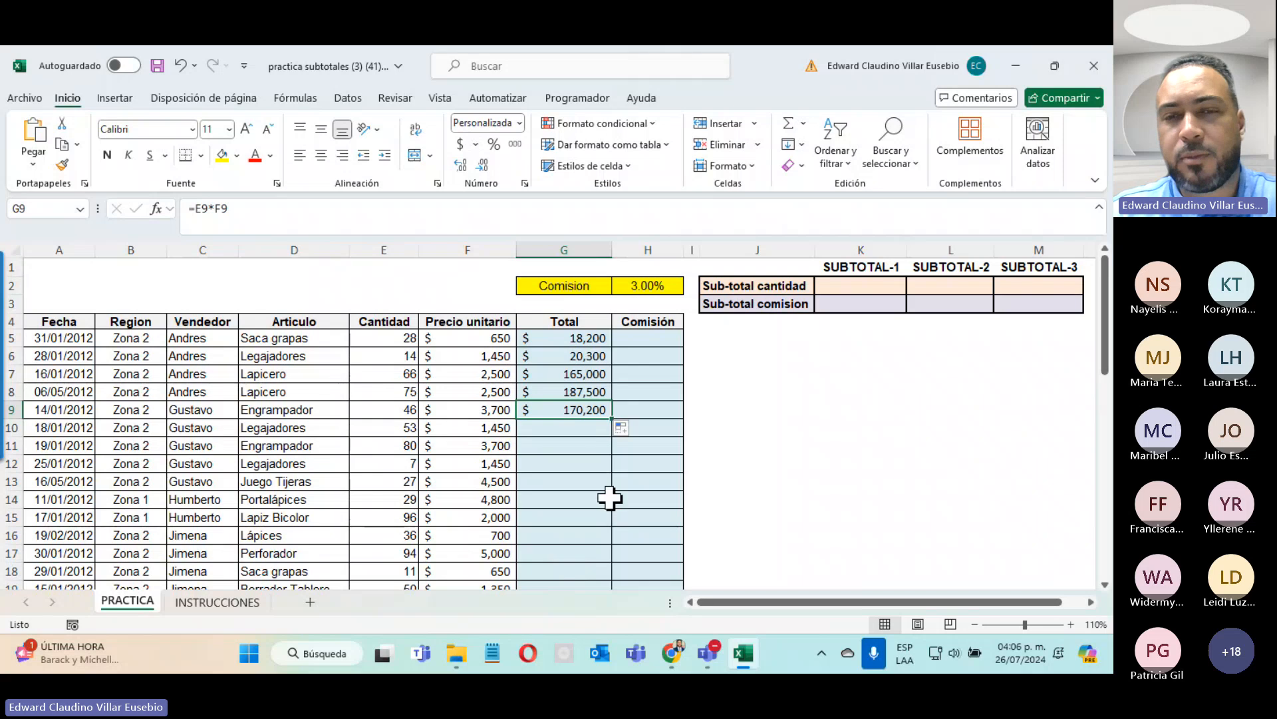
{"action": "double_click", "coordinate": [612, 418]}
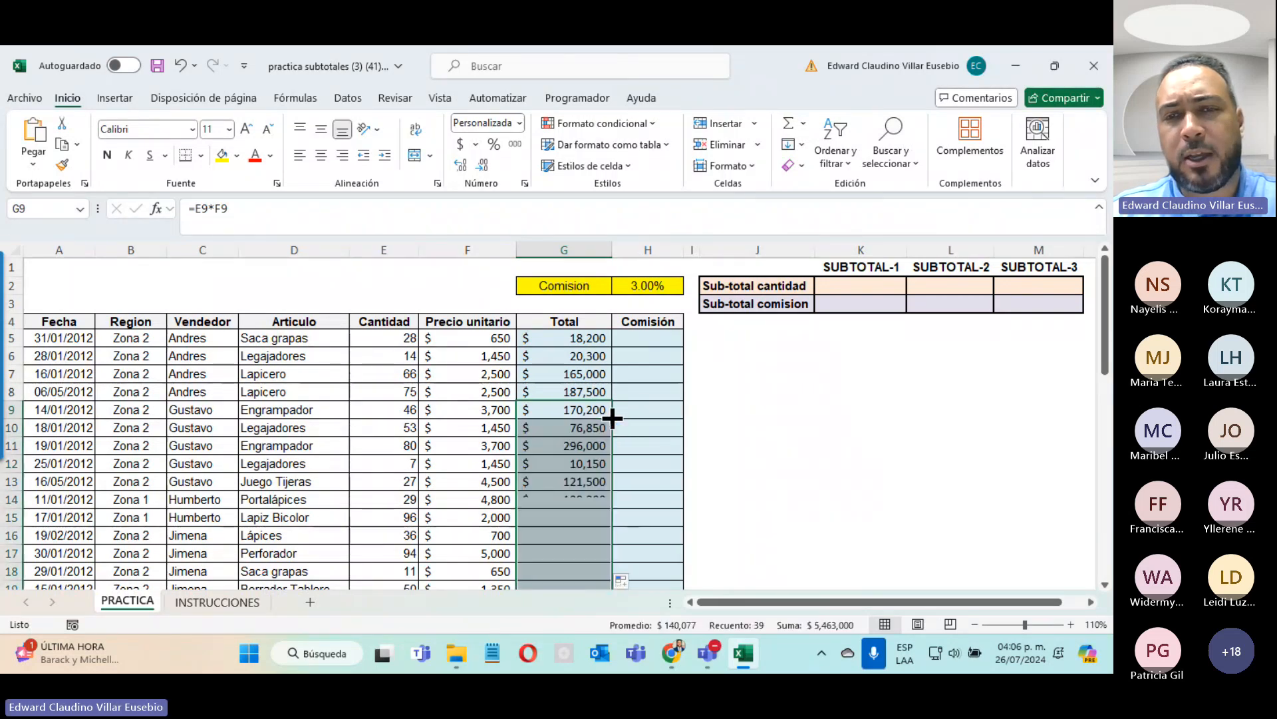
{"action": "scroll", "coordinate": [556, 419], "scroll_direction": "down", "scroll_amount": 6}
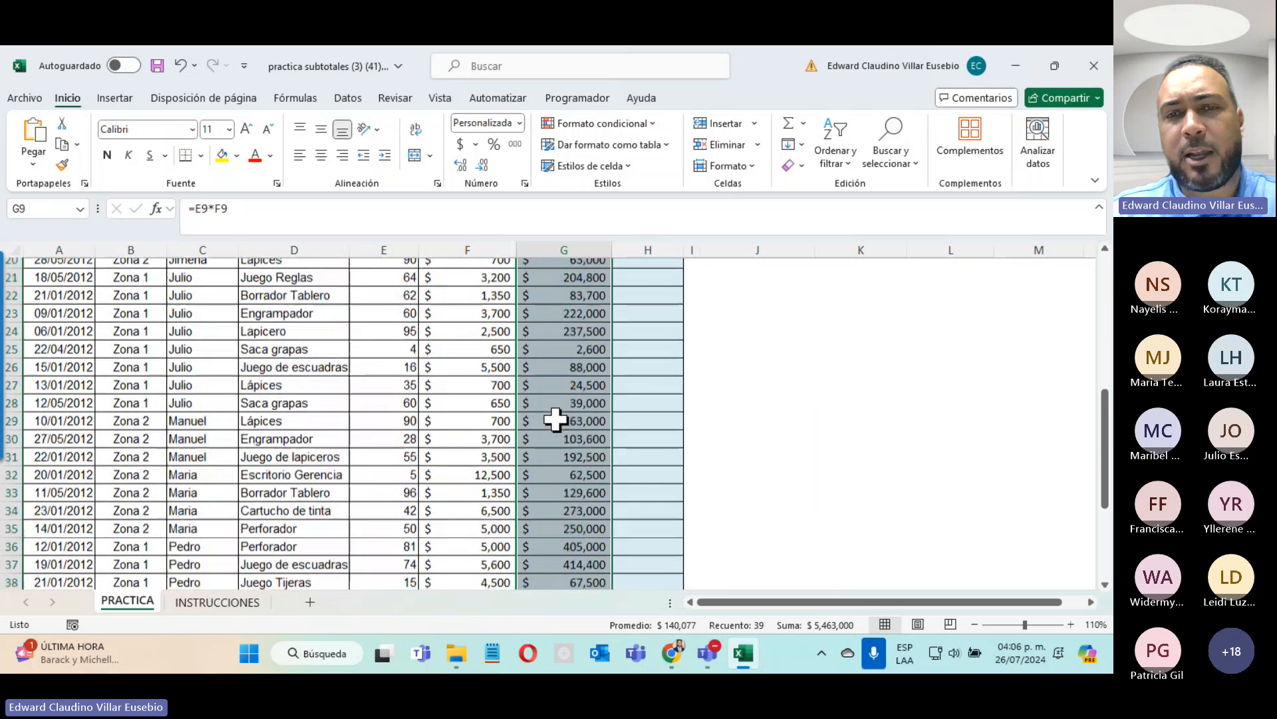
{"action": "scroll", "coordinate": [555, 419], "scroll_direction": "down", "scroll_amount": 5}
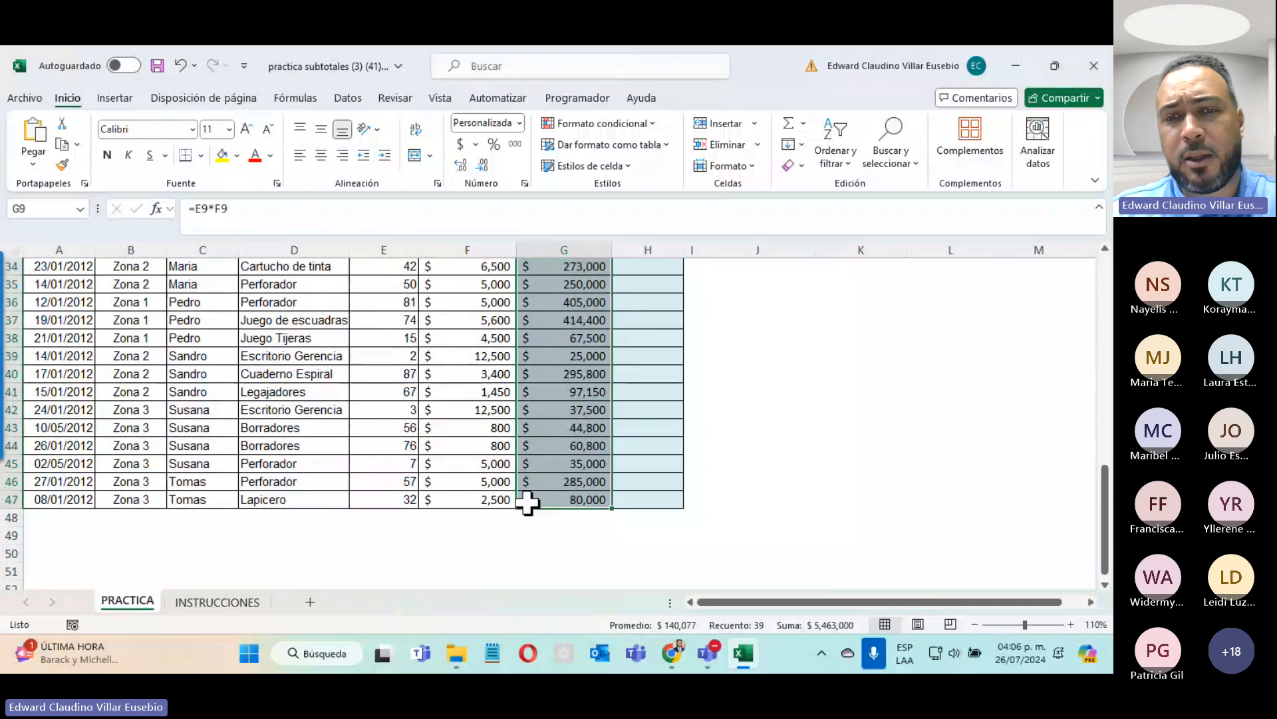
{"action": "left_click", "coordinate": [564, 524]}
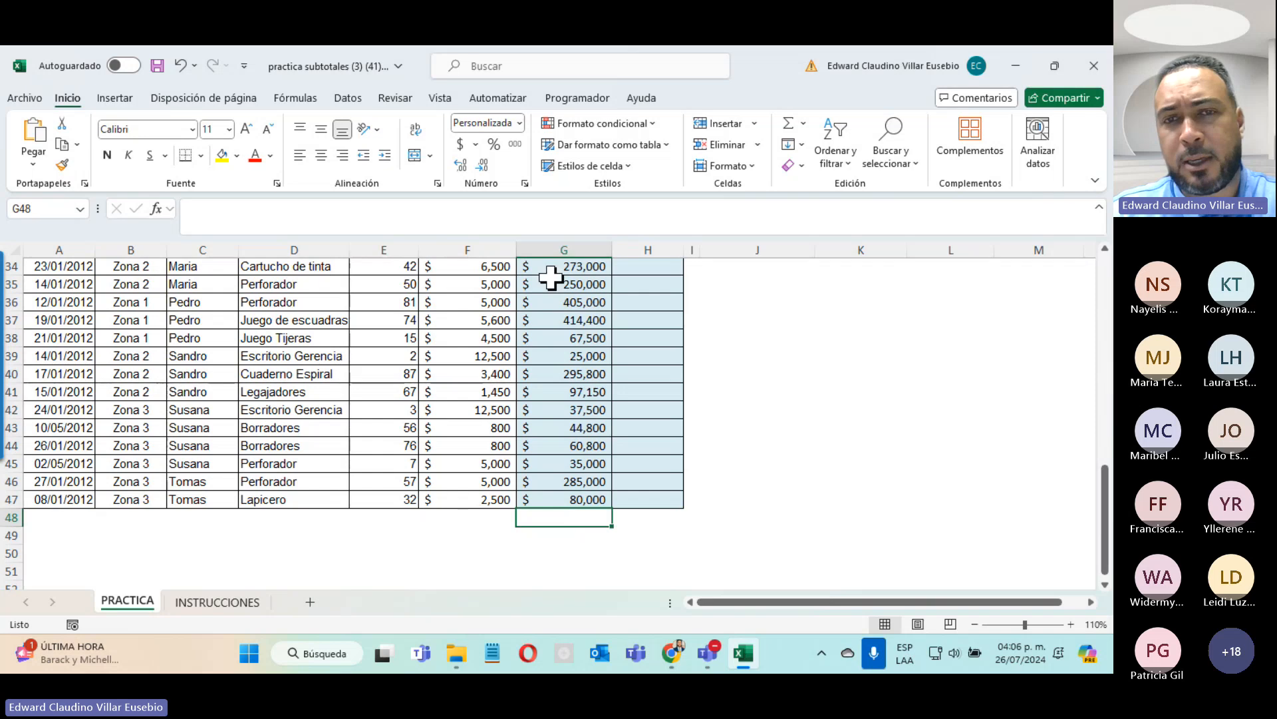
Check the cell references of the Total formula in the table's last row, G47.
{"action": "double_click", "coordinate": [568, 496]}
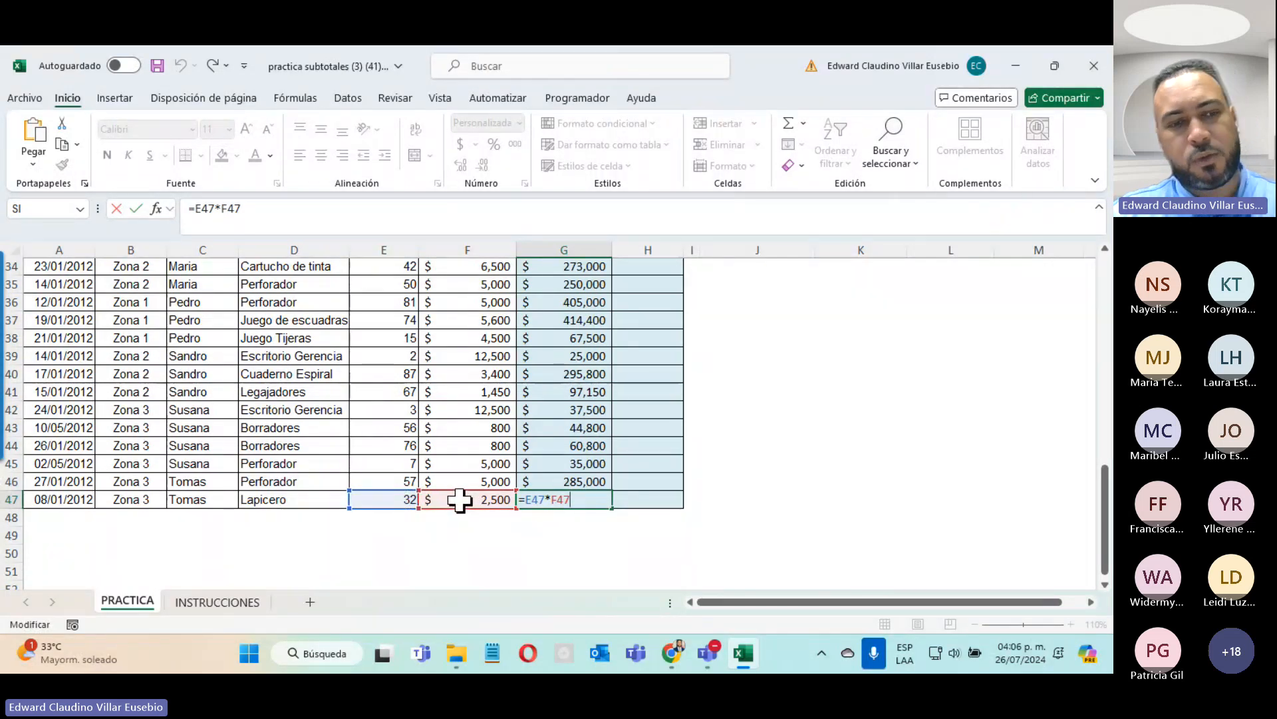
{"action": "key", "text": "ctrl+Return"}
{"action": "scroll", "coordinate": [581, 549], "scroll_direction": "up", "scroll_amount": 7}
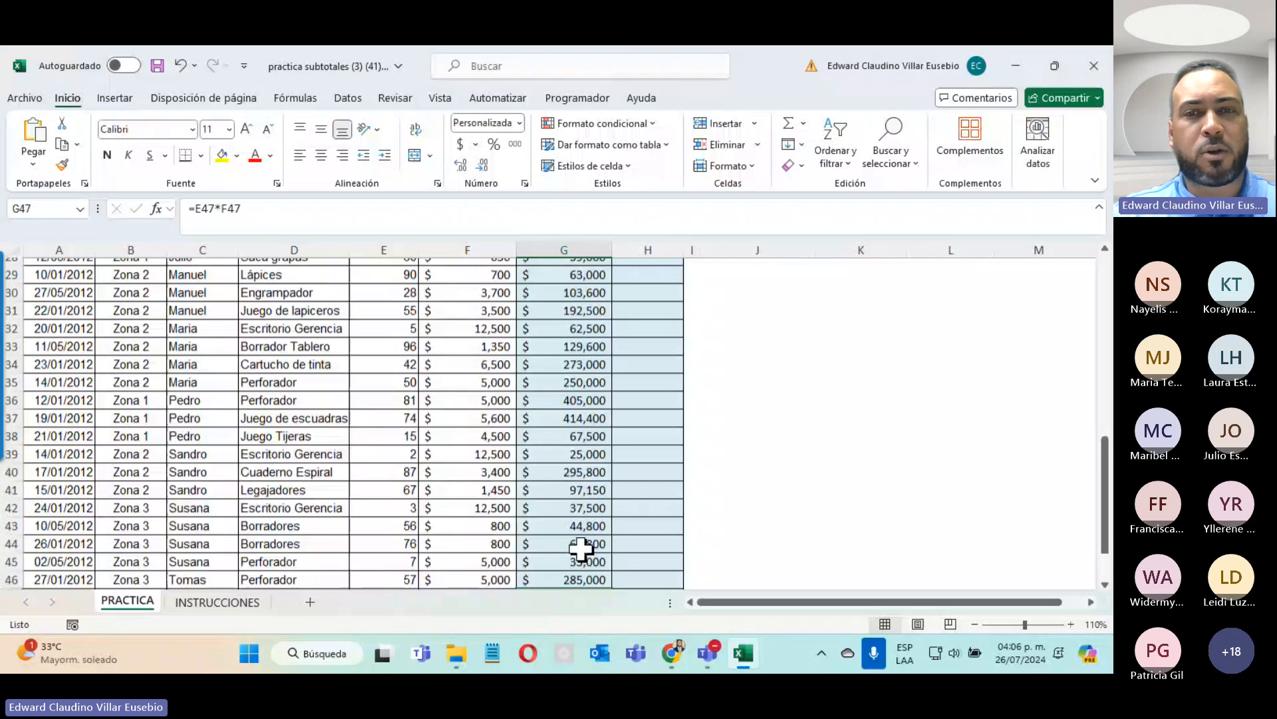
{"action": "scroll", "coordinate": [696, 338], "scroll_direction": "up", "scroll_amount": 4}
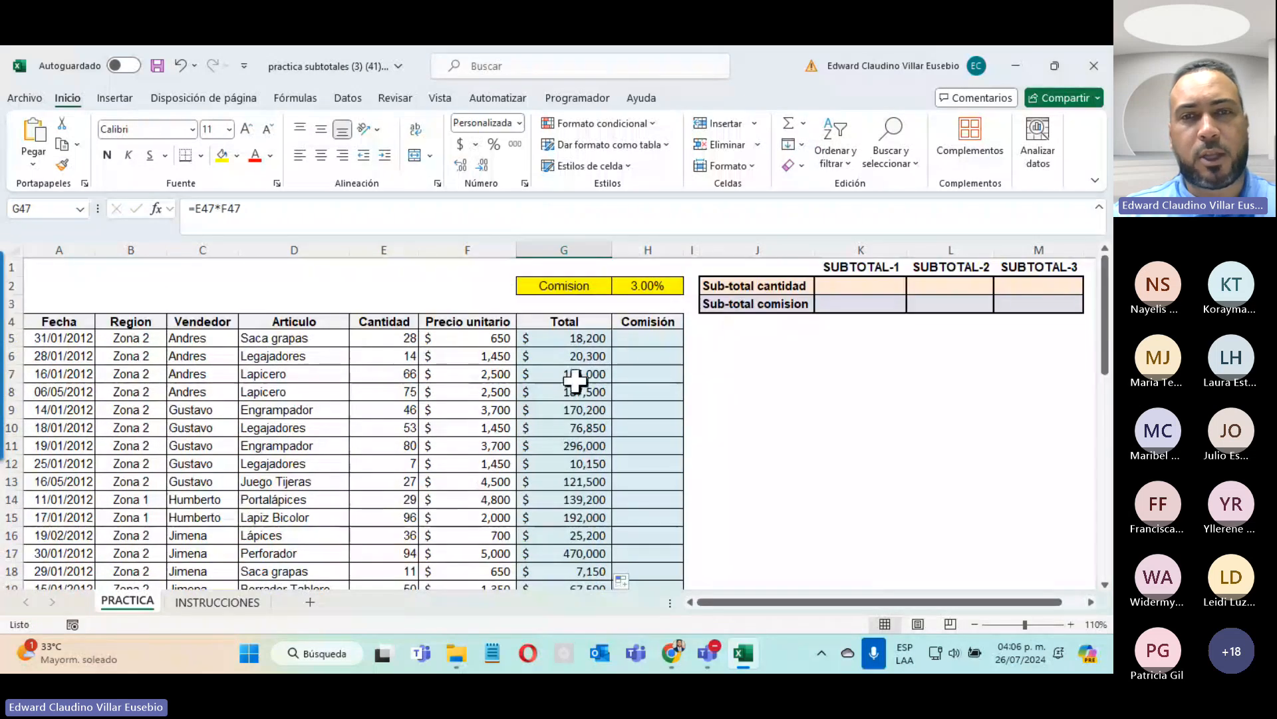
Calculate the first row's Comisión in H5 with the formula =G5*H2.
{"action": "left_click", "coordinate": [649, 337]}
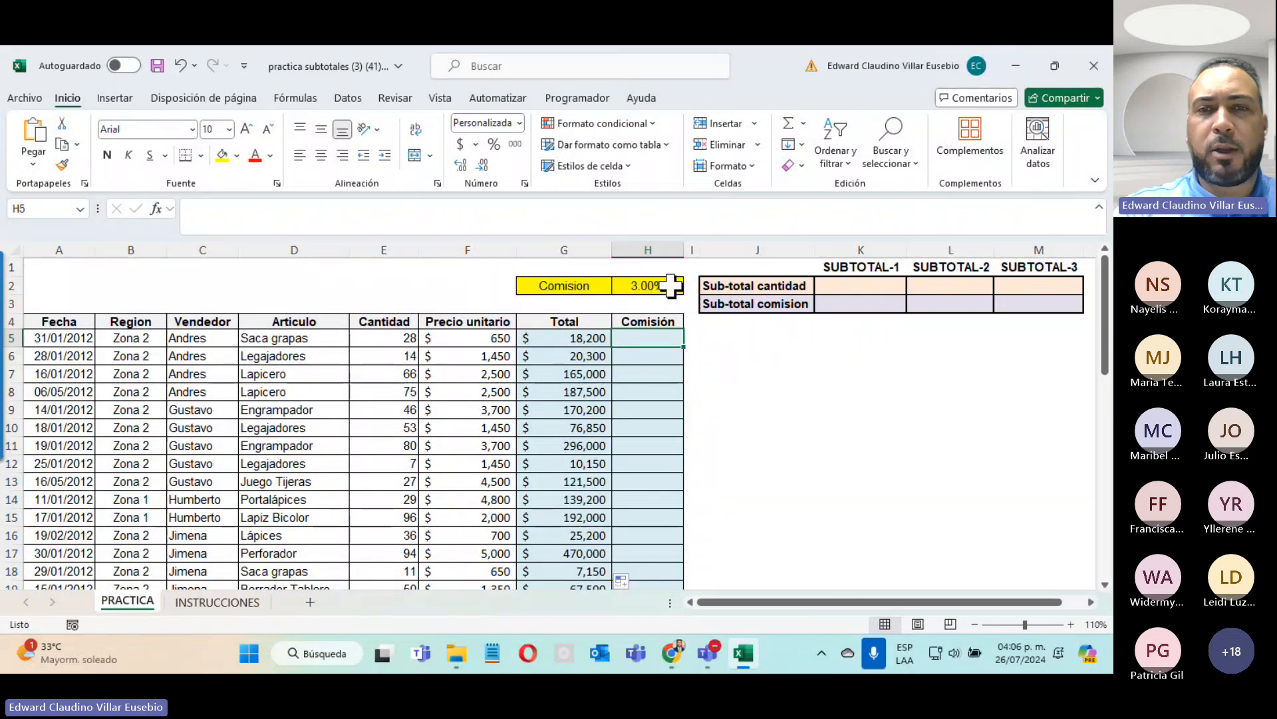
{"action": "type", "text": "="}
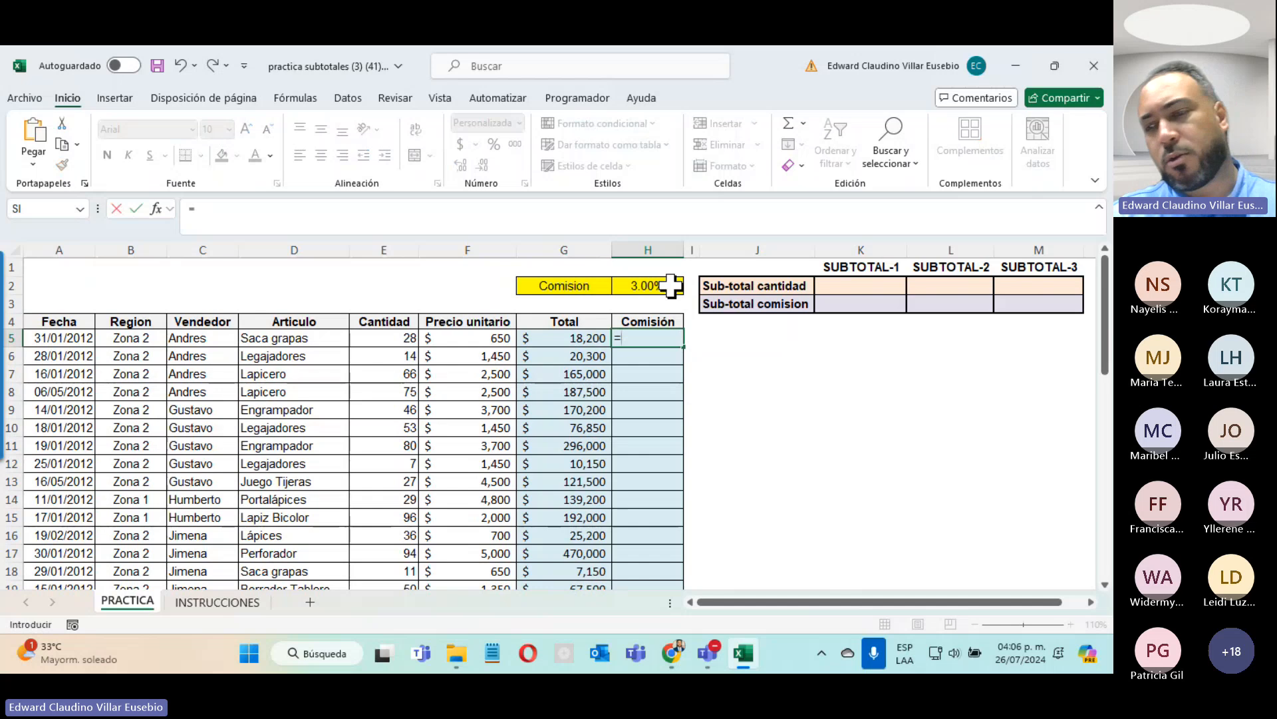
{"action": "left_click", "coordinate": [584, 339]}
{"action": "type", "text": "*"}
{"action": "left_click", "coordinate": [649, 286]}
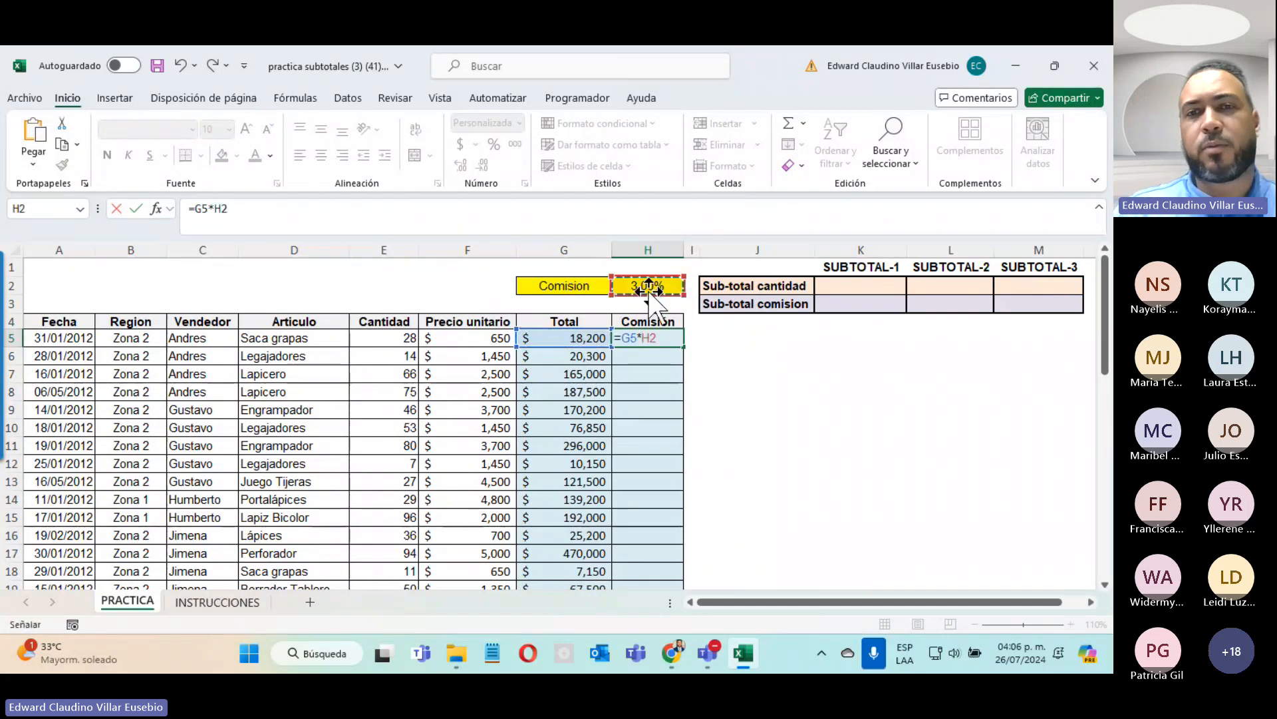
{"action": "key", "text": "Return"}
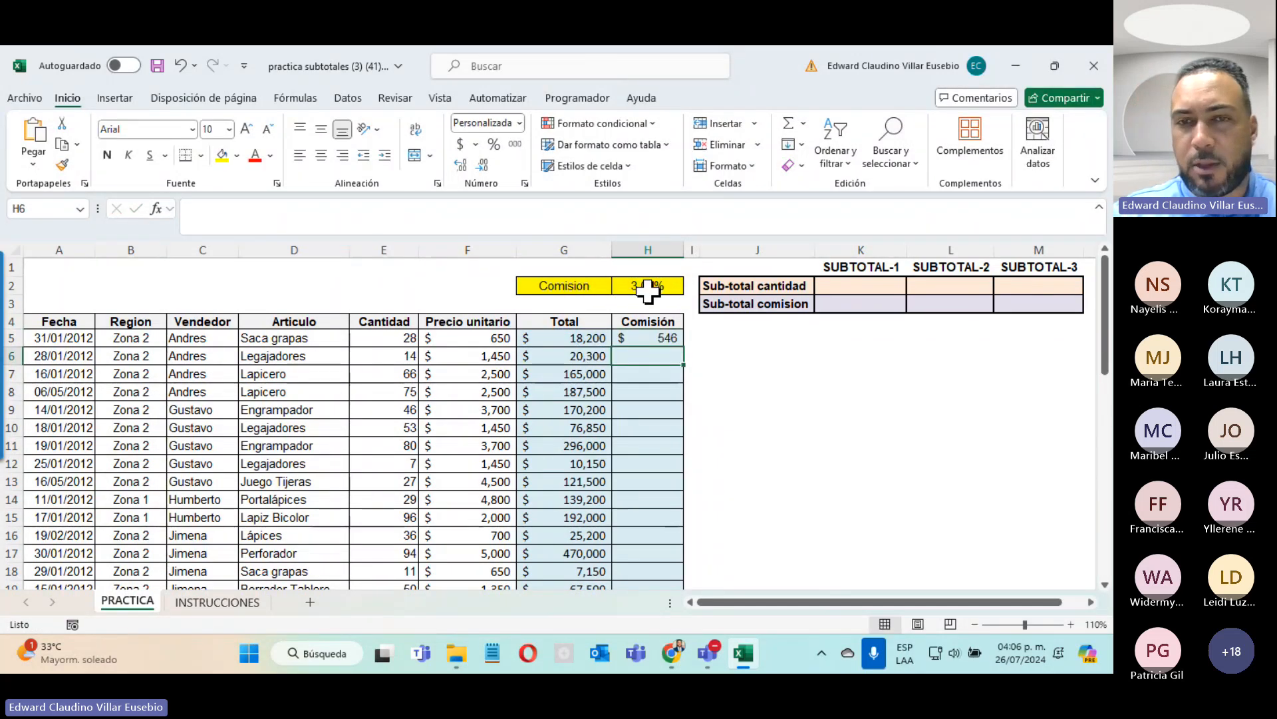
Try copying the Comisión formula from H5 down through H13 and inspect the references in H6 and H7.
{"action": "left_click", "coordinate": [633, 338]}
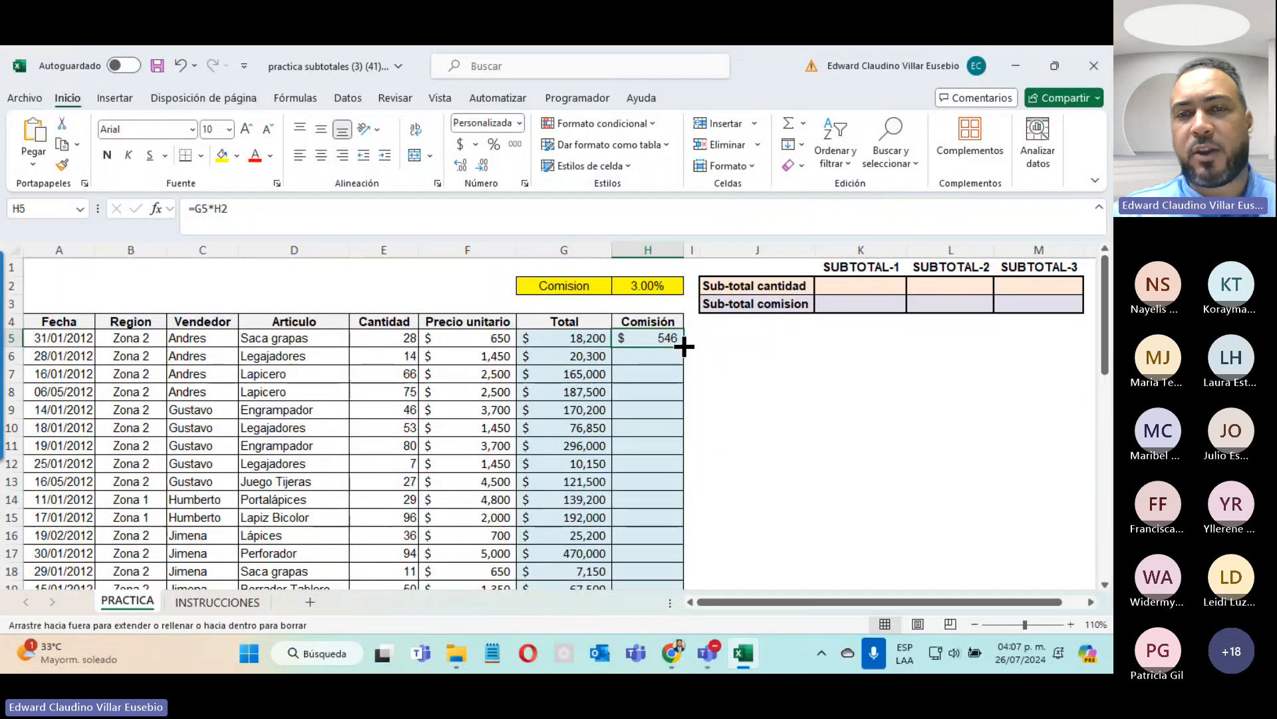
{"action": "left_click_drag", "start_coordinate": [684, 345], "coordinate": [671, 485]}
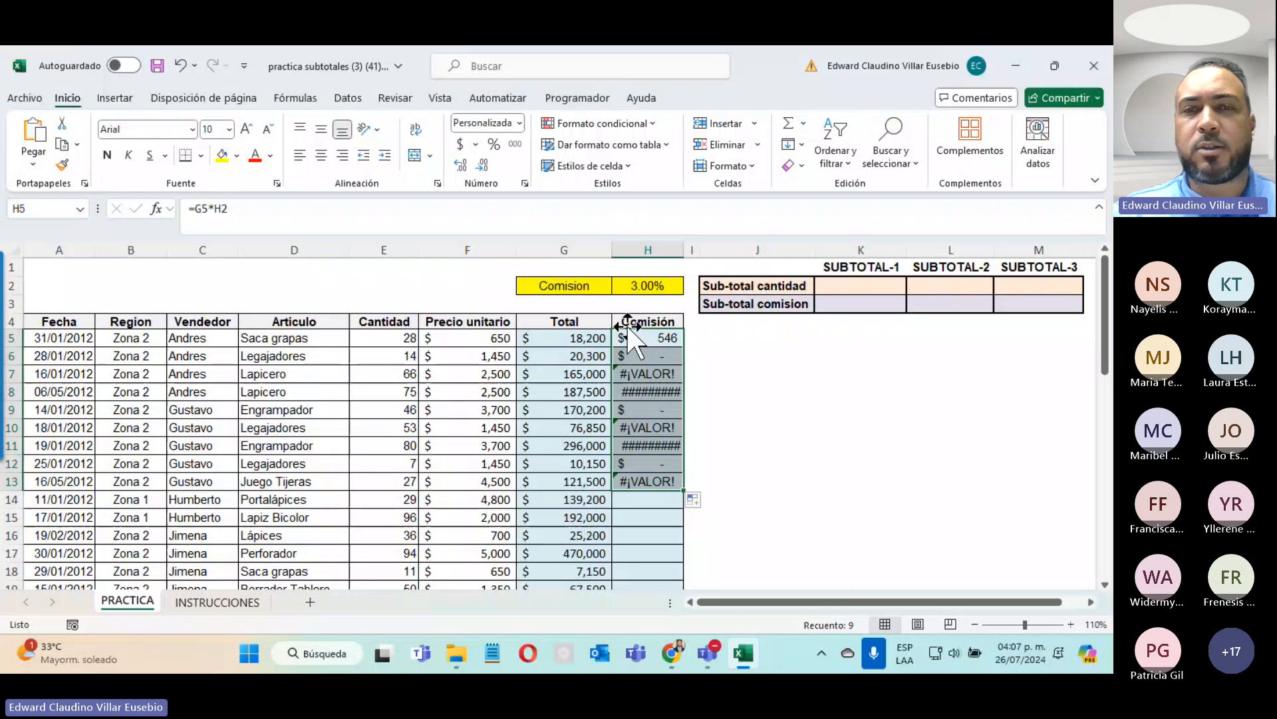
{"action": "double_click", "coordinate": [635, 353]}
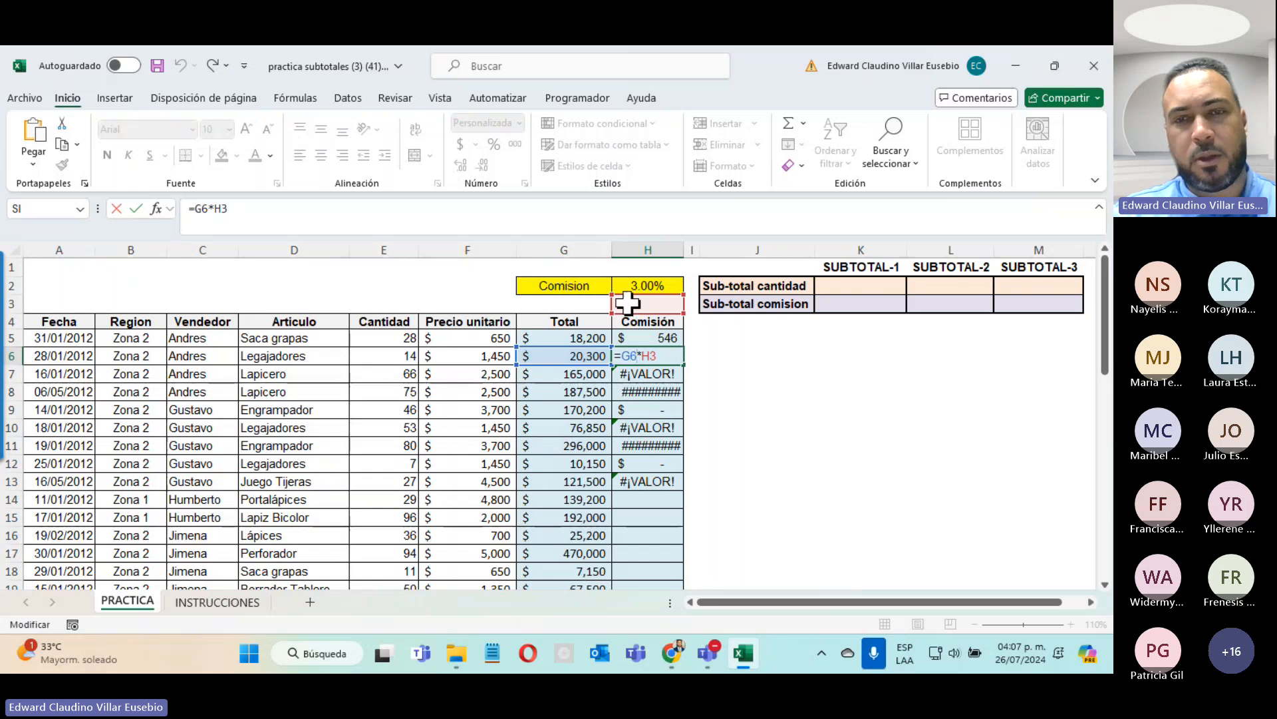
{"action": "key", "text": "Return"}
{"action": "double_click", "coordinate": [649, 373]}
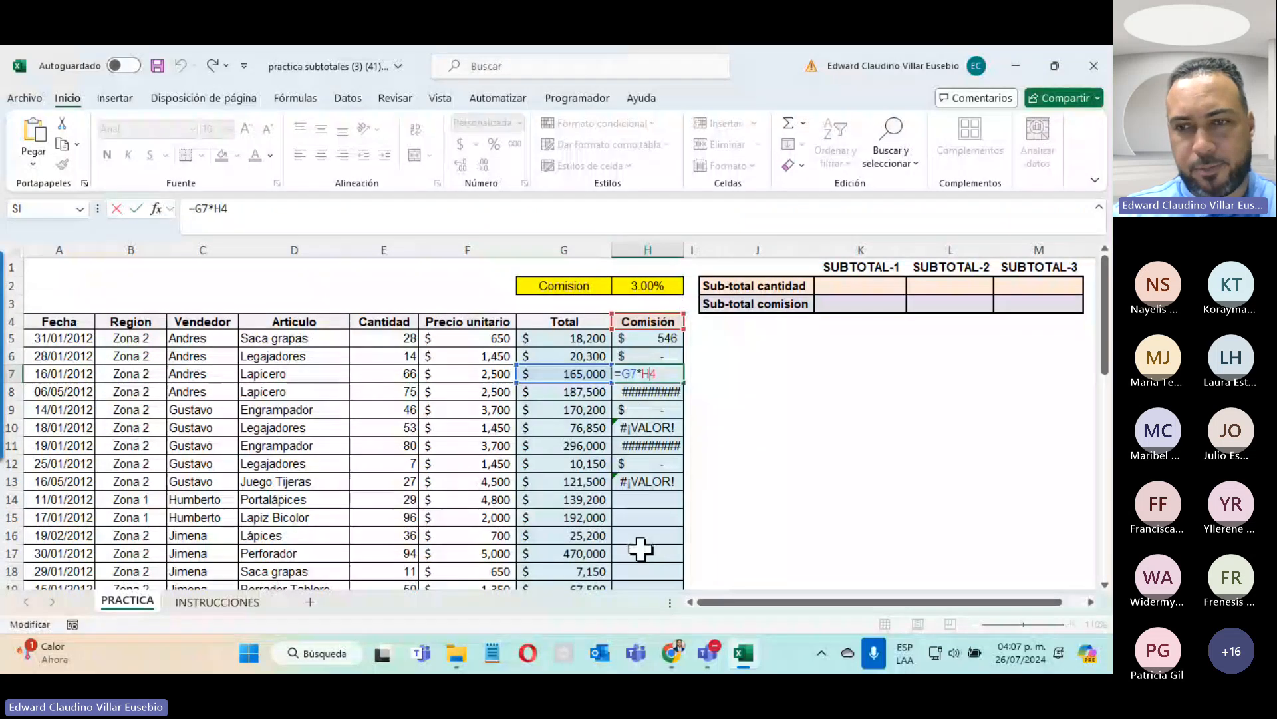
Switch to the Teams meeting window to check on the participants, and return to the workbook.
{"action": "left_click", "coordinate": [1037, 550]}
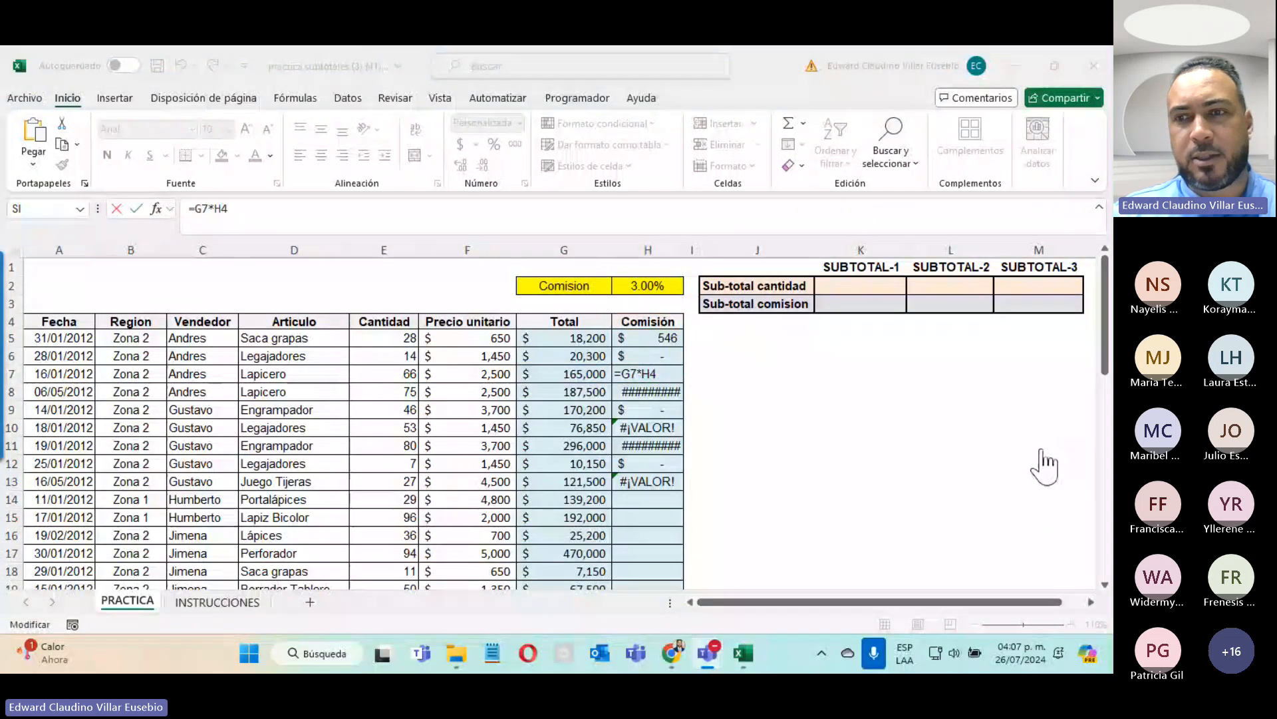
{"action": "left_click", "coordinate": [1072, 416]}
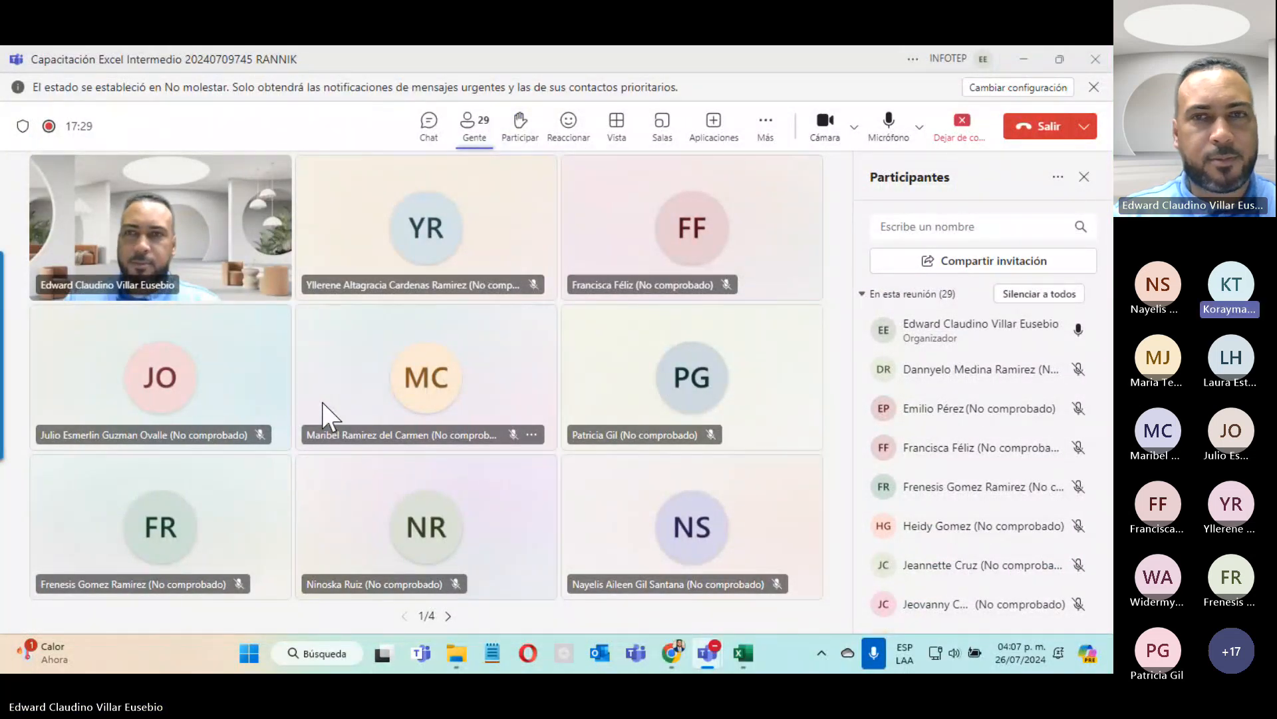
{"action": "left_click", "coordinate": [1024, 59]}
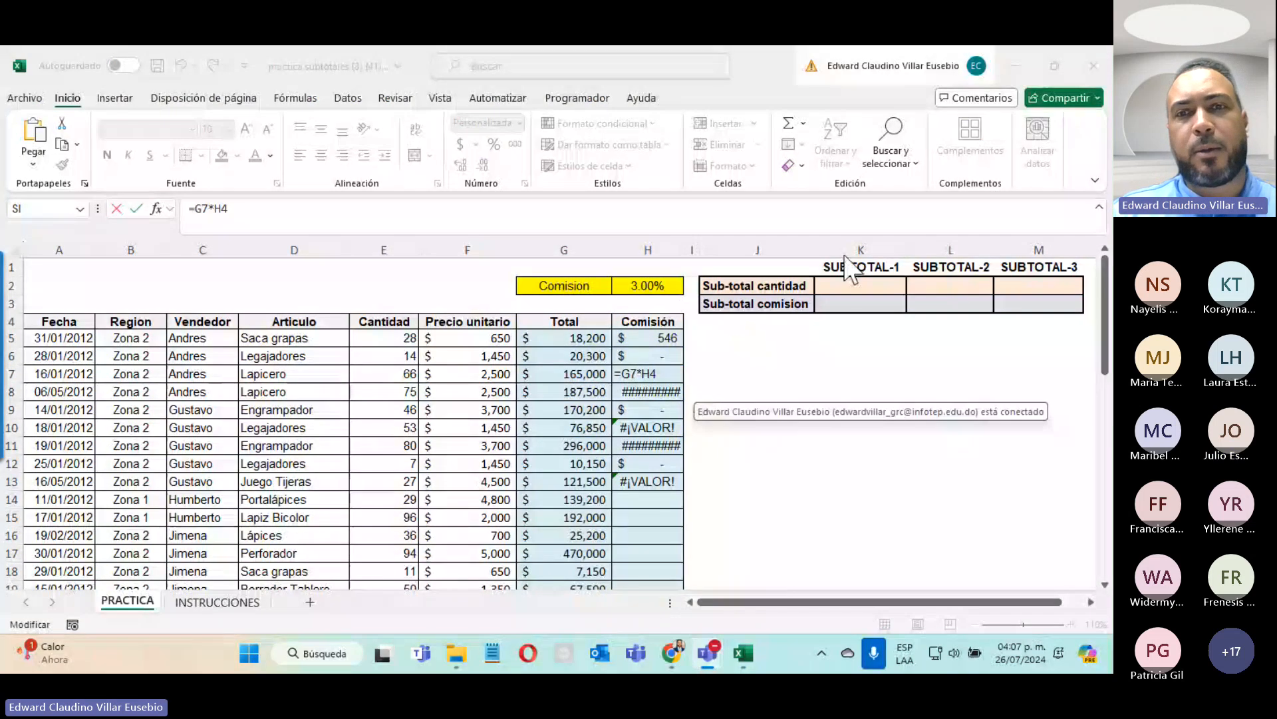
Clear the copied Comisión formulas from H6 through H13.
{"action": "left_click_drag", "start_coordinate": [642, 359], "coordinate": [626, 473]}
{"action": "key", "text": "Delete"}
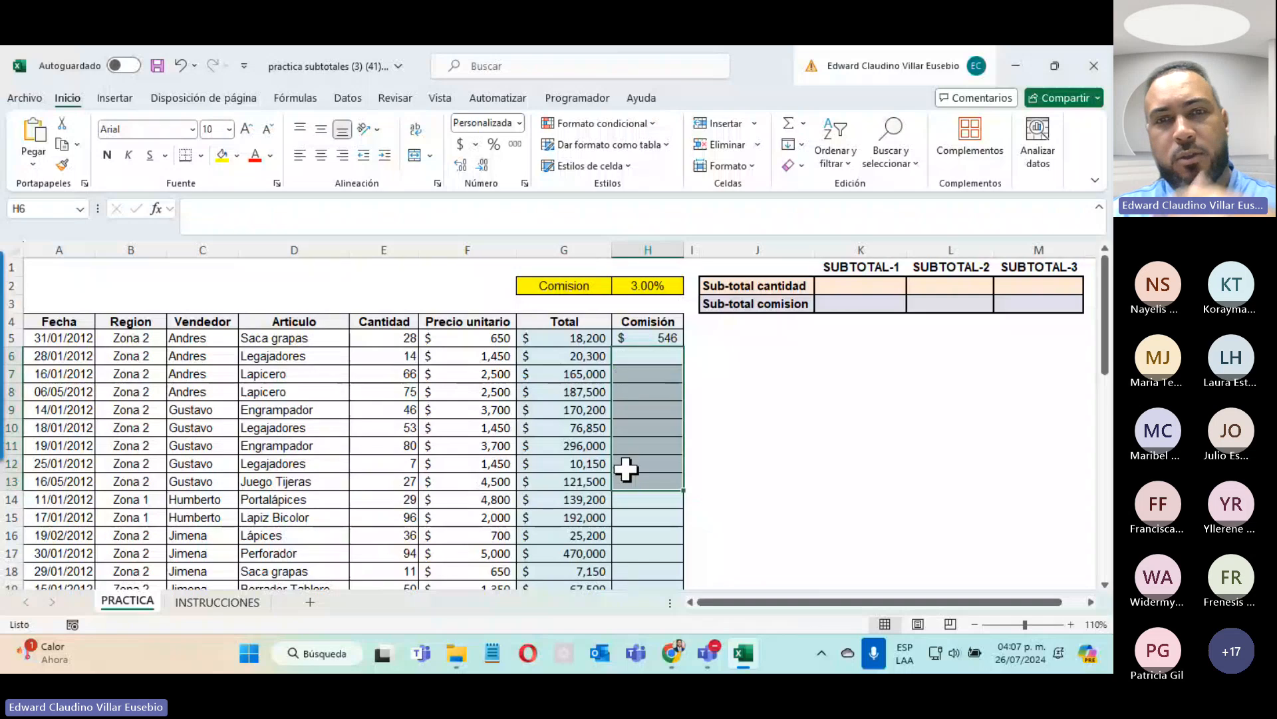
Make the commission rate reference in H5 absolute so that the formula reads =G5*$H$2.
{"action": "left_click", "coordinate": [650, 338]}
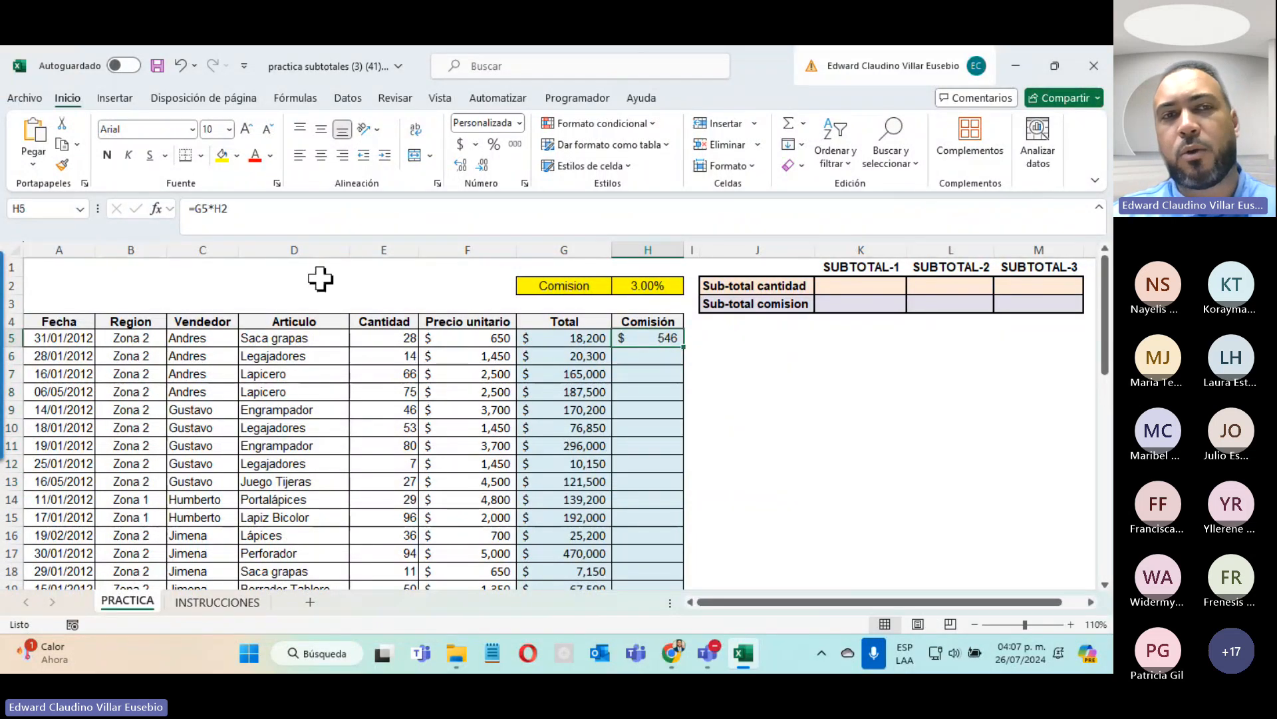
{"action": "double_click", "coordinate": [663, 339]}
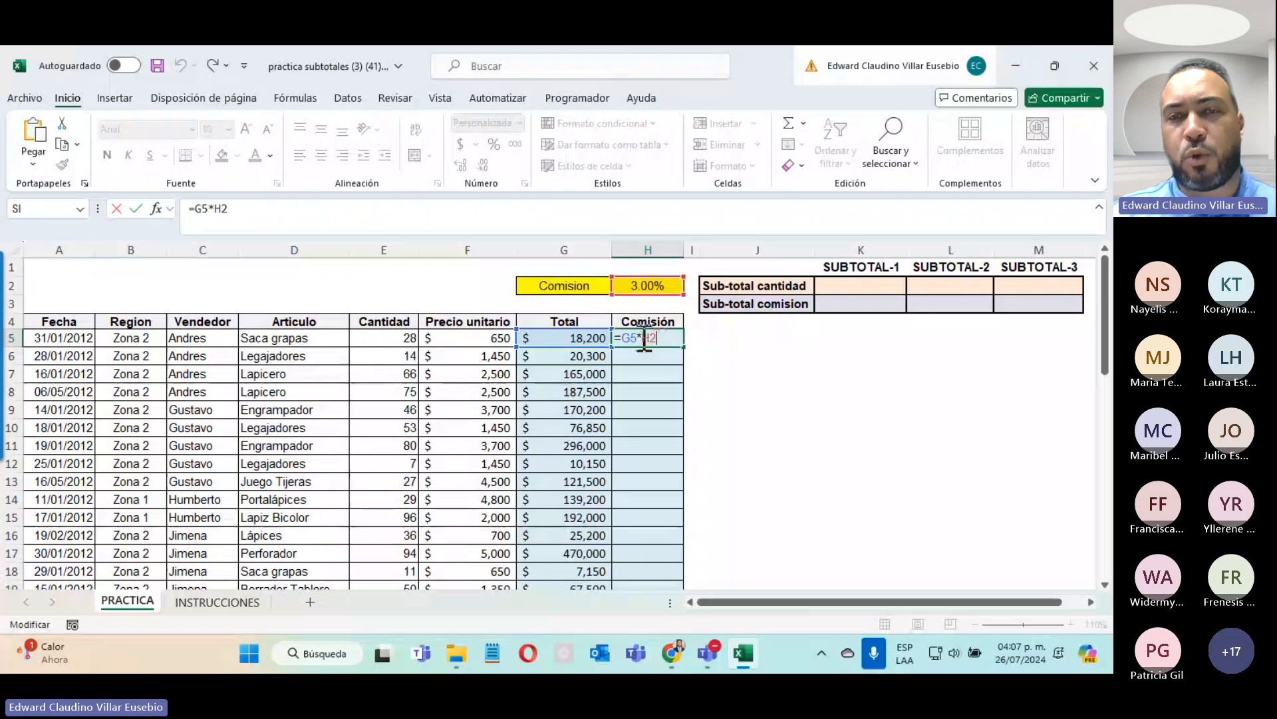
{"action": "double_click", "coordinate": [652, 339]}
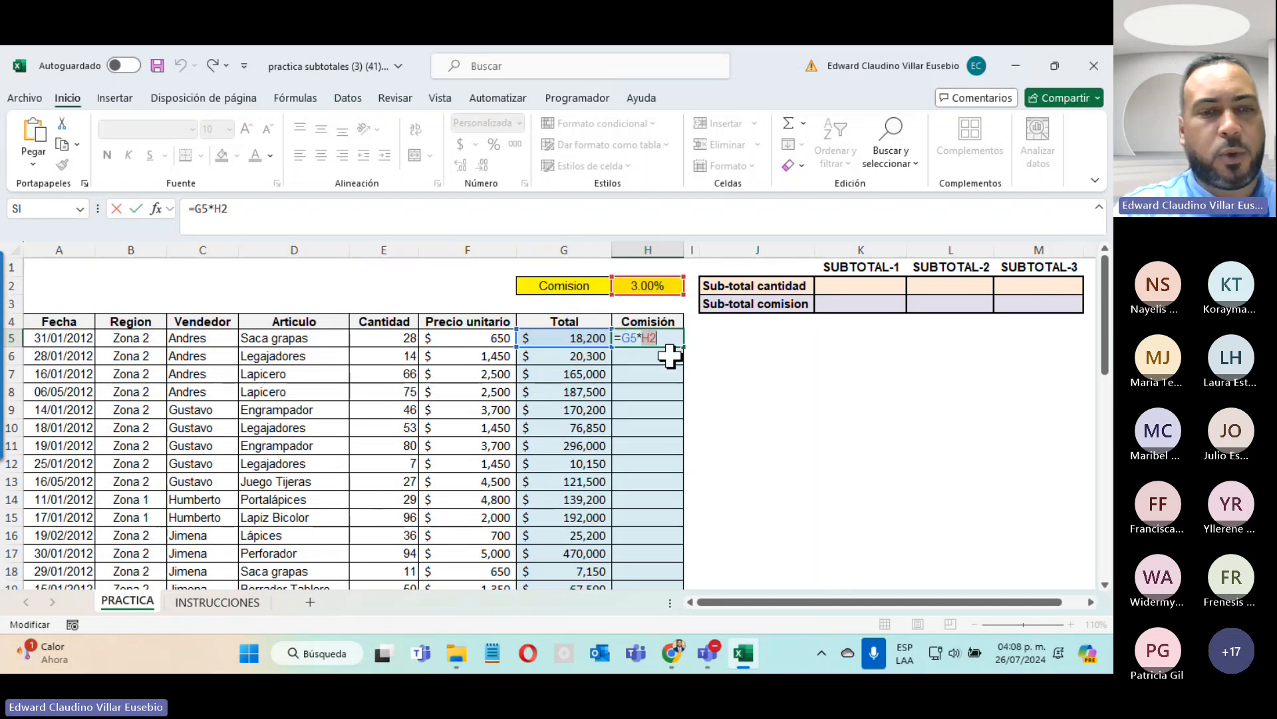
{"action": "key", "text": "F4"}
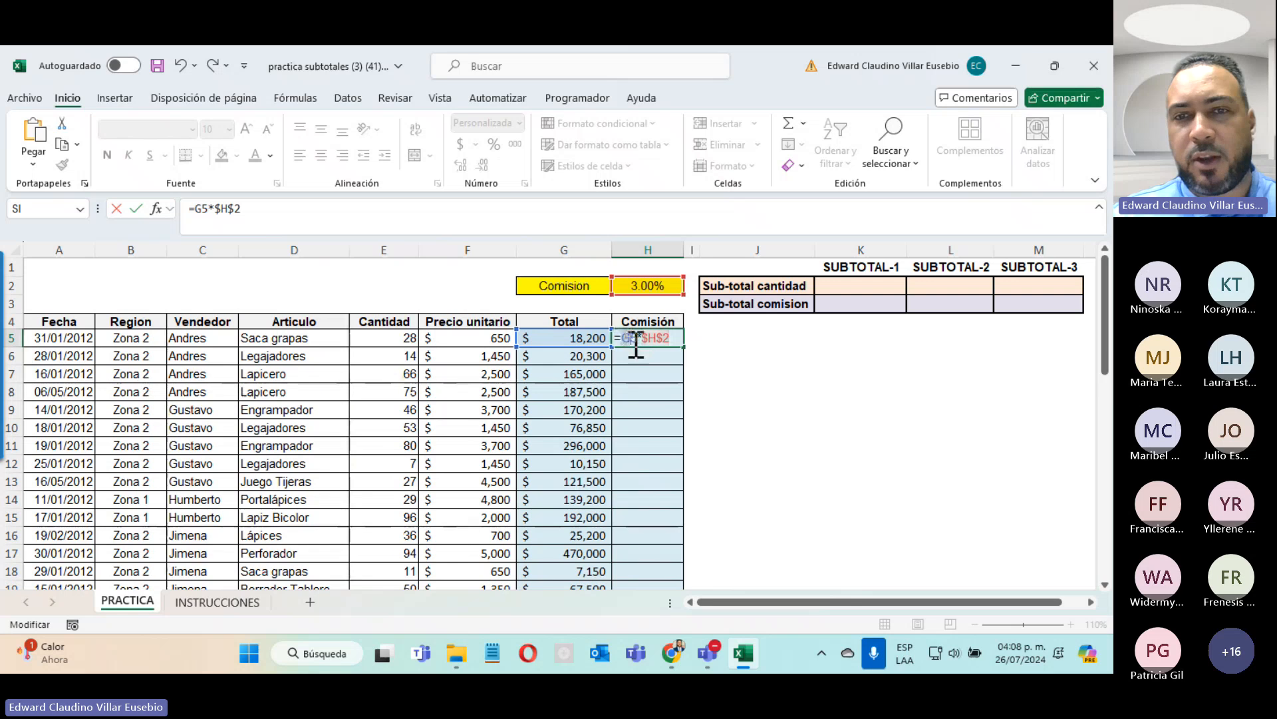
{"action": "left_click_drag", "start_coordinate": [636, 344], "coordinate": [624, 339]}
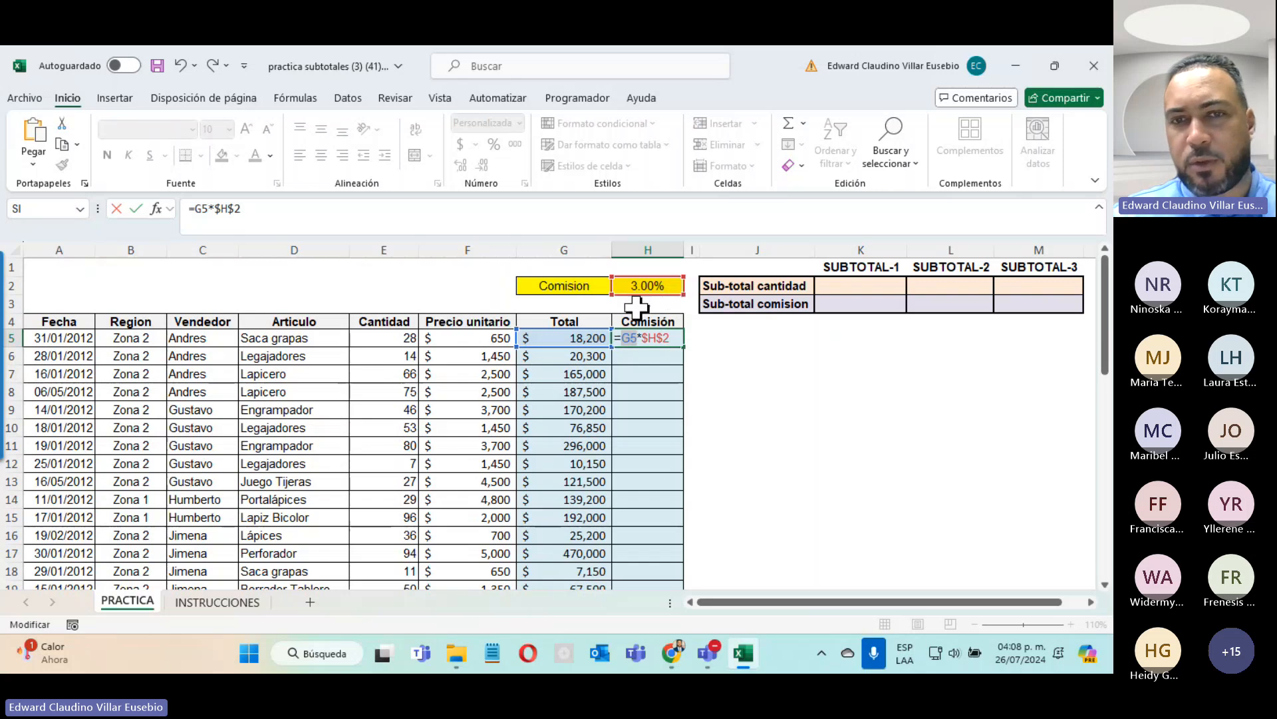
{"action": "left_click", "coordinate": [1020, 539]}
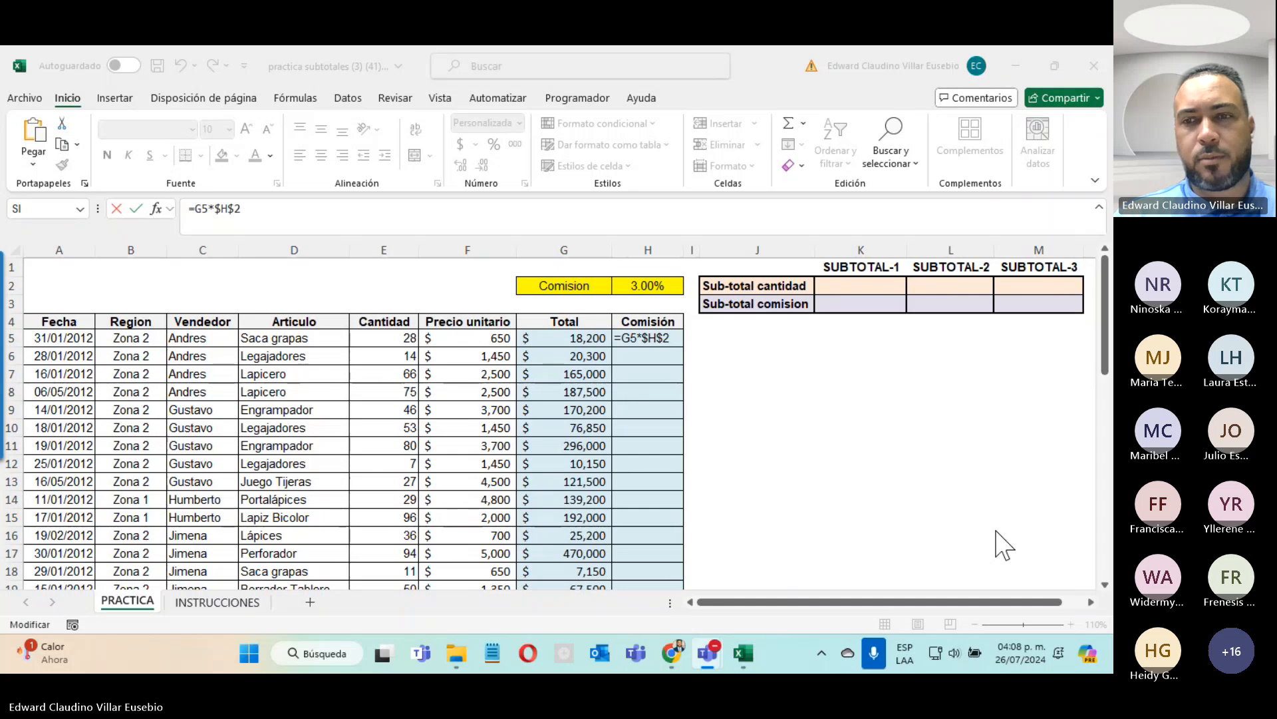
{"action": "left_click", "coordinate": [644, 340]}
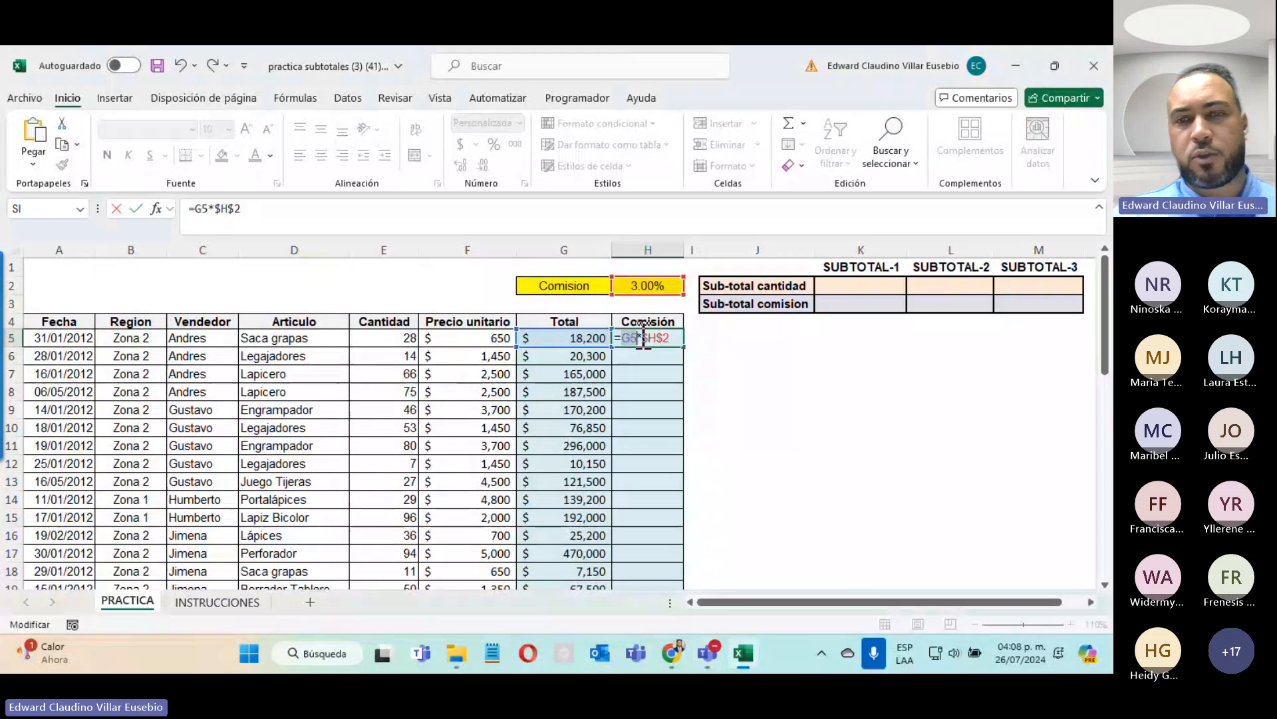
{"action": "key", "text": "Return"}
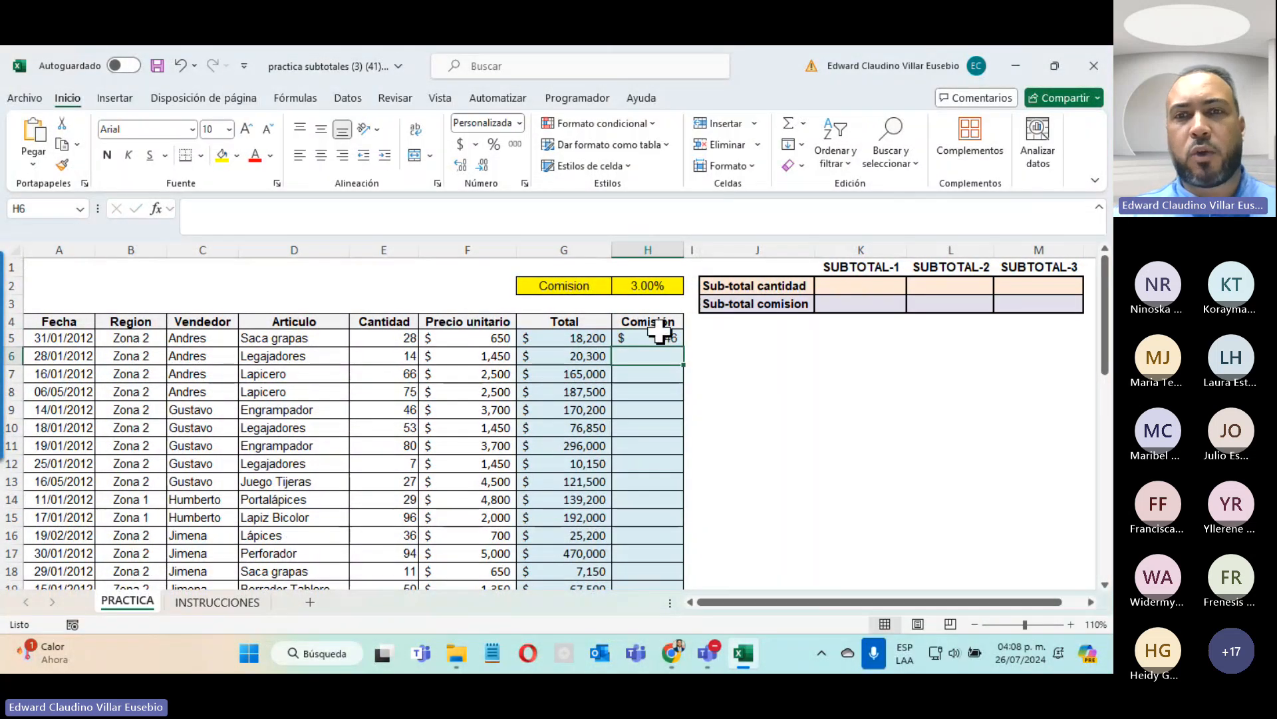
Fill the Comisión formula from H5 down the whole table and check the references in H14.
{"action": "left_click", "coordinate": [662, 337]}
{"action": "double_click", "coordinate": [687, 346]}
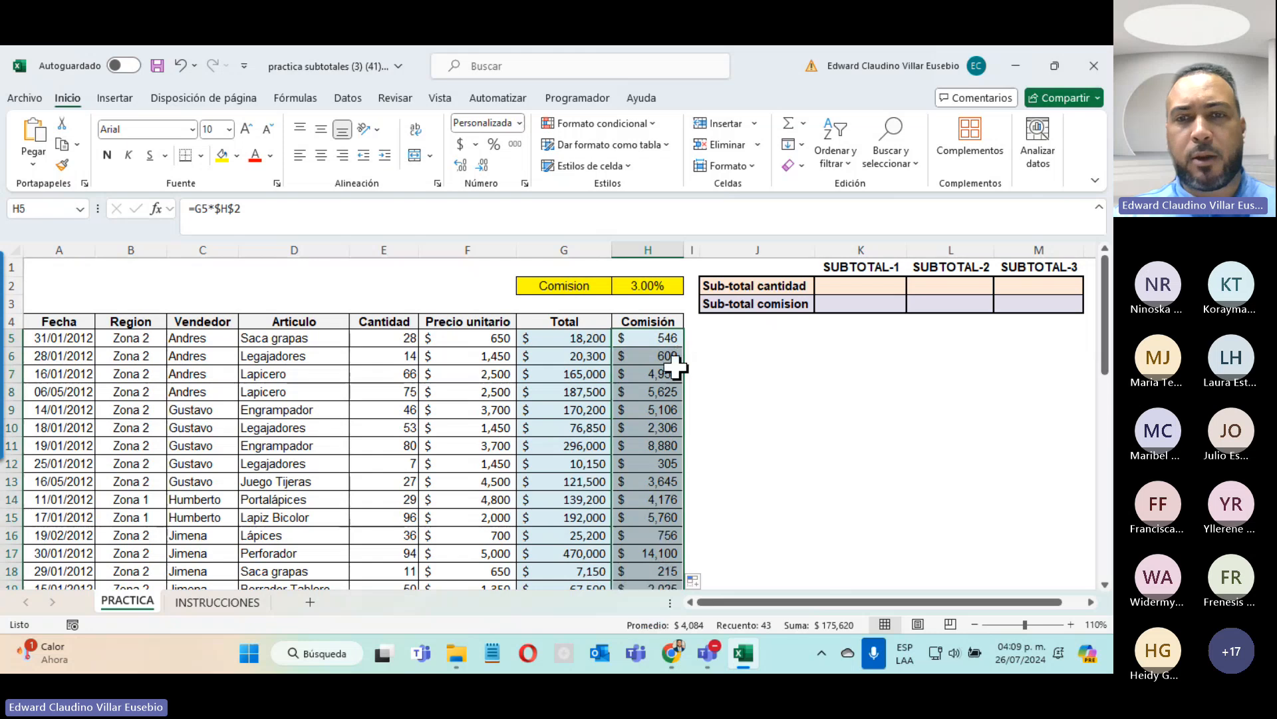
{"action": "left_click", "coordinate": [651, 518]}
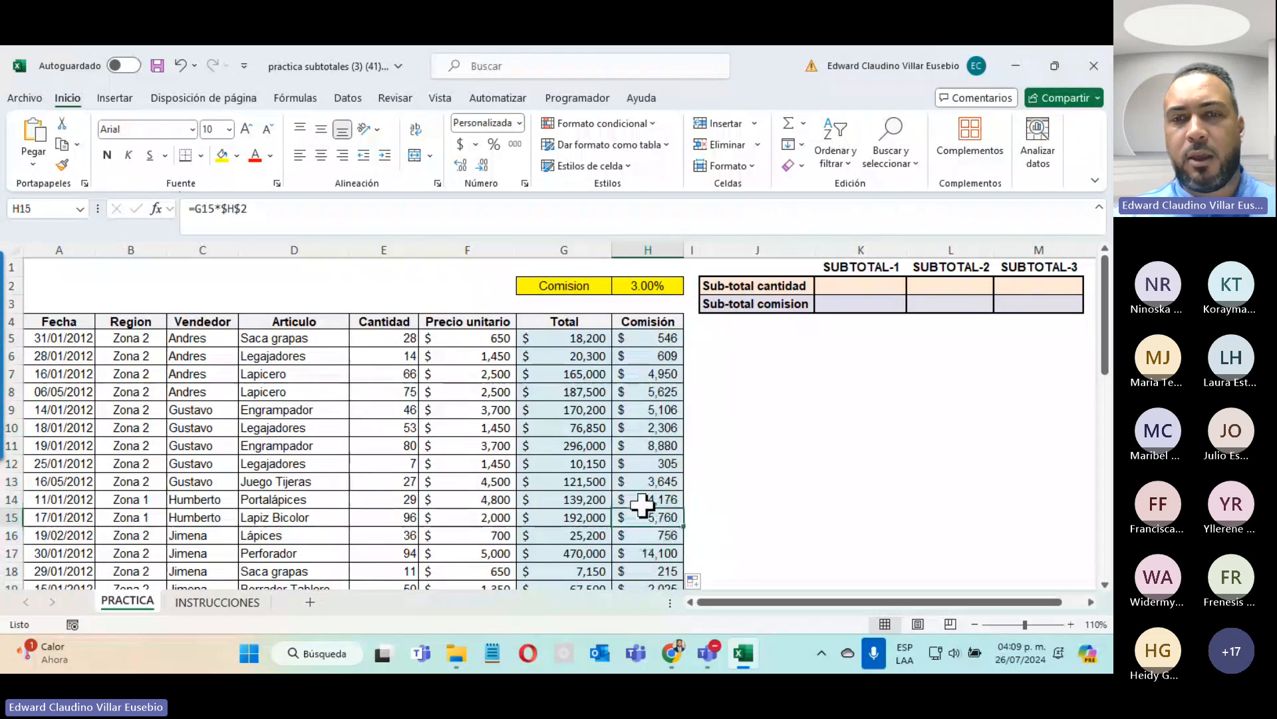
{"action": "double_click", "coordinate": [648, 499]}
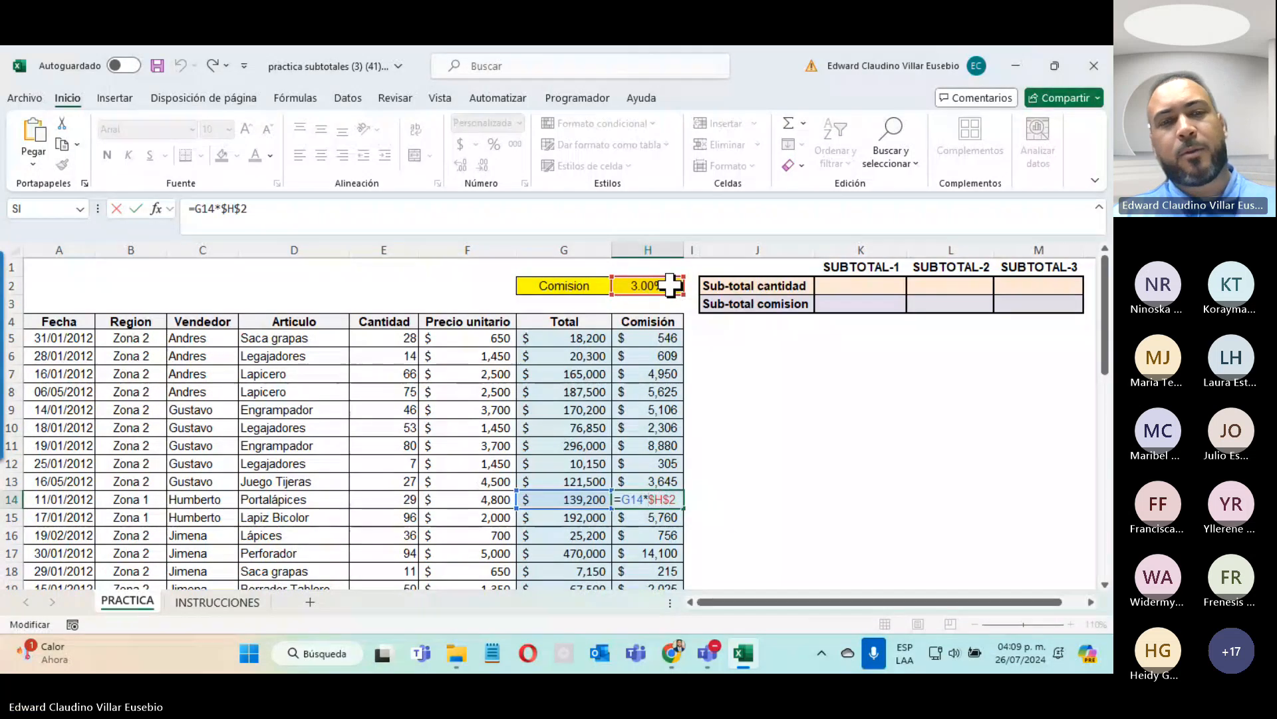
{"action": "key", "text": "ctrl+Return"}
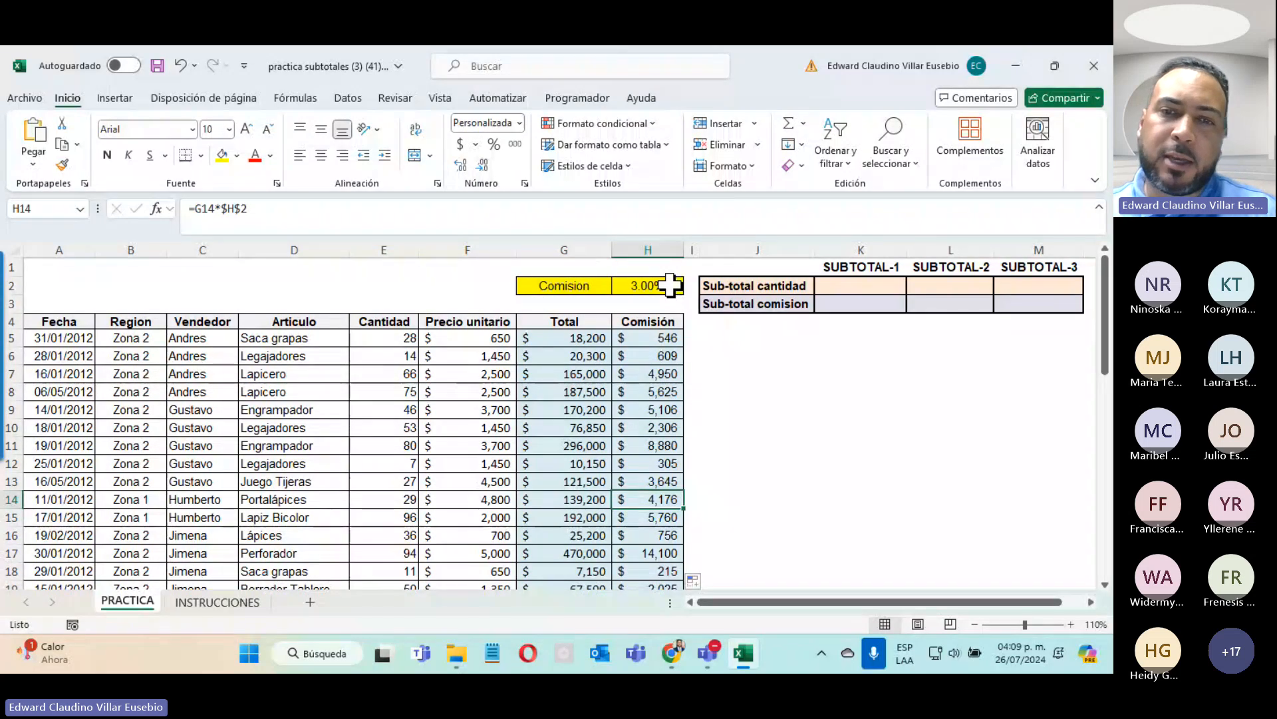
Set the commission rate in H2 to 4%.
{"action": "left_click", "coordinate": [622, 281]}
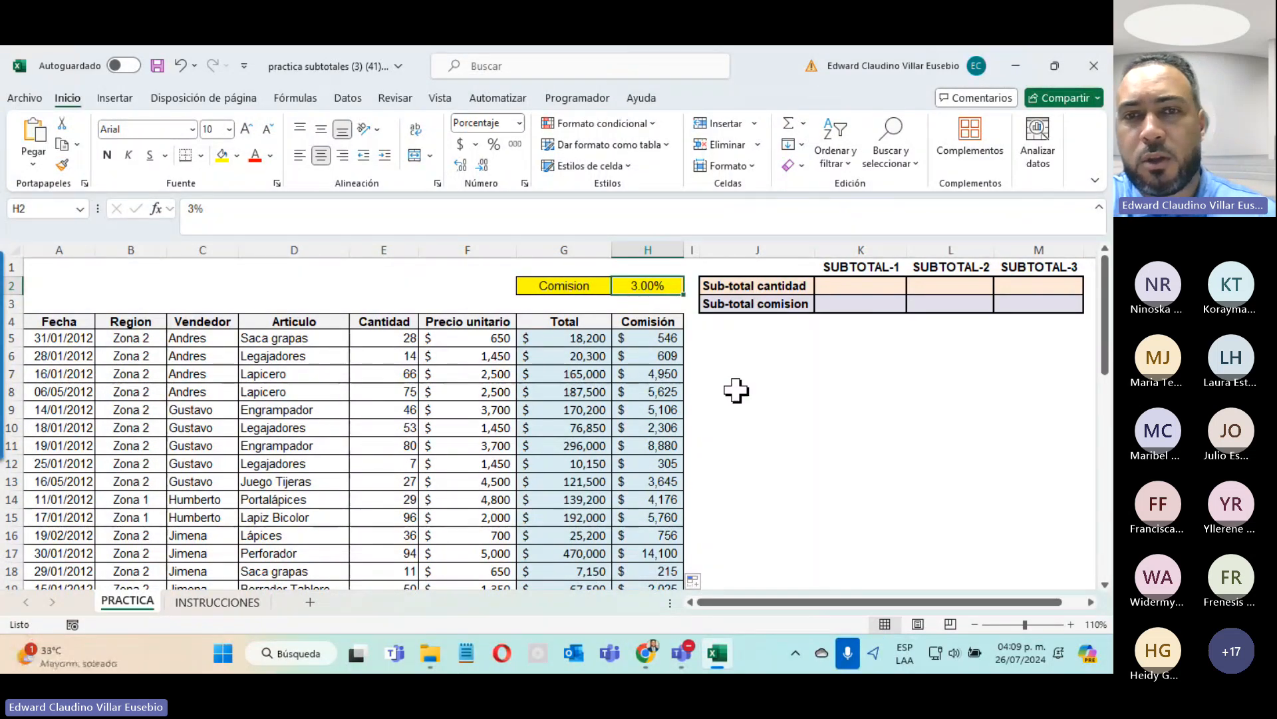
{"action": "type", "text": "4"}
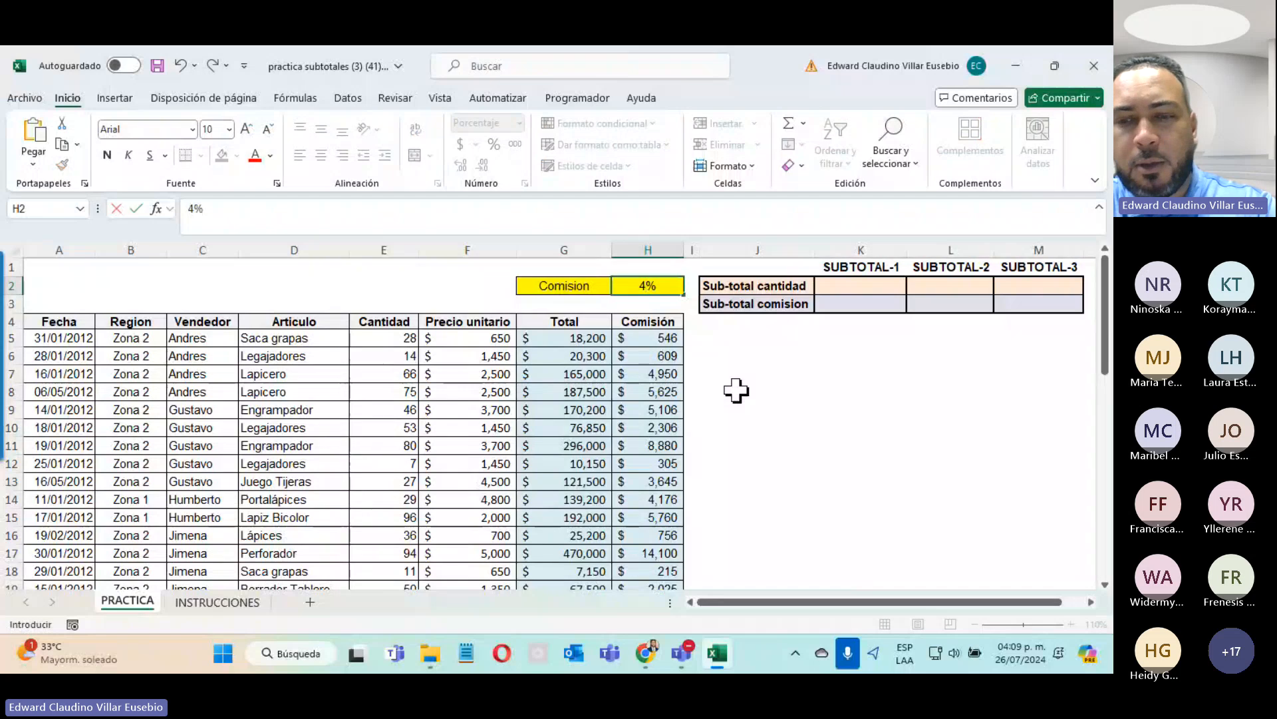
{"action": "key", "text": "Return"}
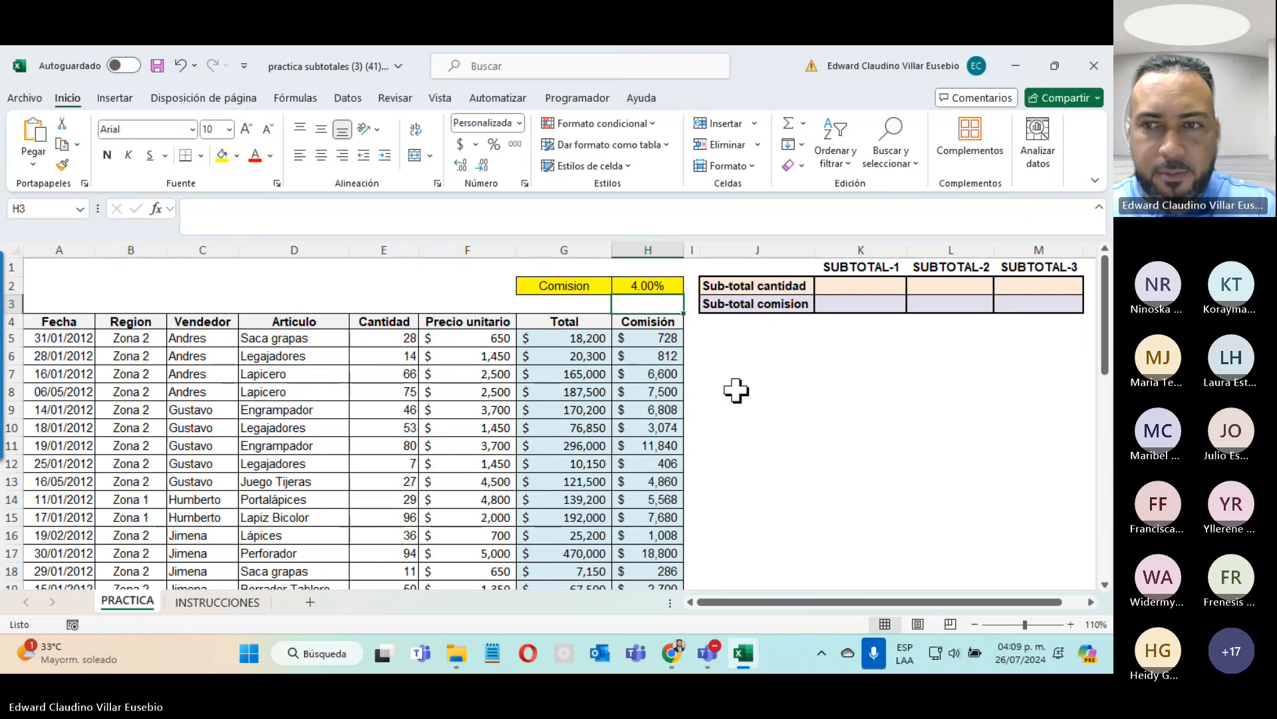
Raise the system volume while in the Teams meeting window, and return to the workbook.
{"action": "left_click", "coordinate": [1081, 424]}
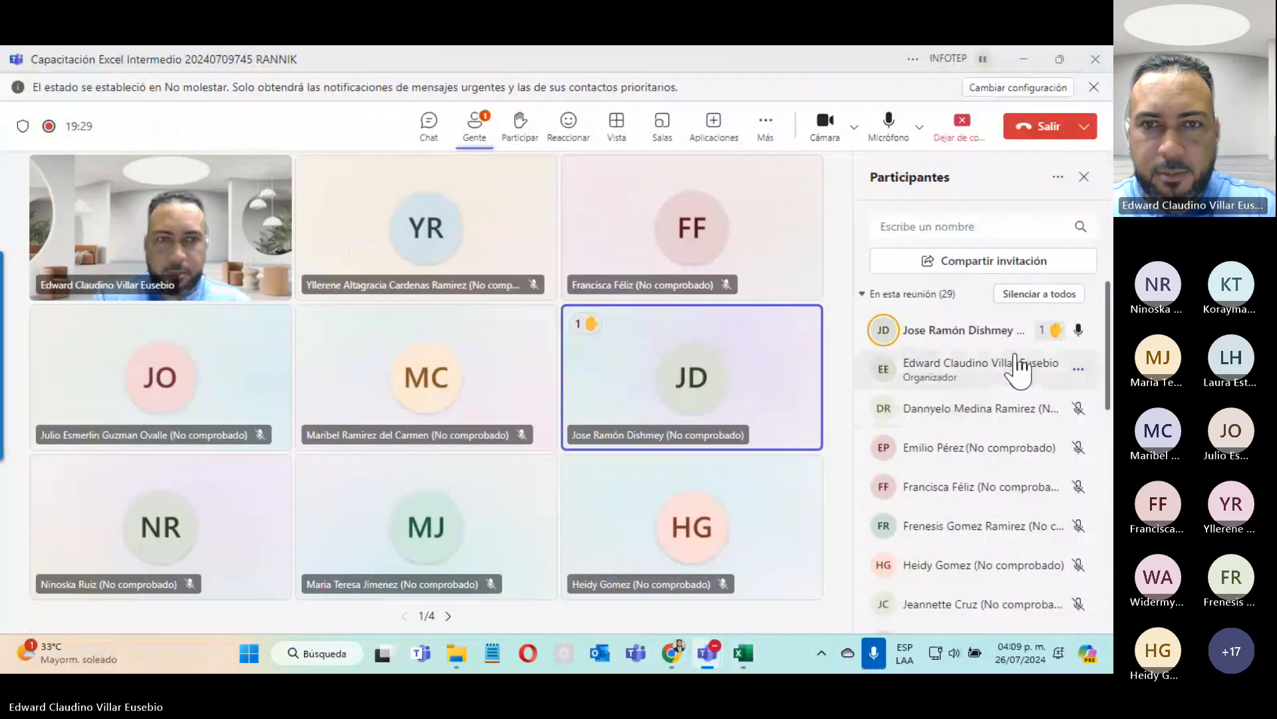
{"action": "key", "text": "XF86AudioRaiseVolume"}
{"action": "key", "text": "XF86AudioRaiseVolume"}
{"action": "key", "text": "XF86AudioRaiseVolume"}
{"action": "key", "text": "XF86AudioRaiseVolume"}
{"action": "key", "text": "XF86AudioRaiseVolume"}
{"action": "key", "text": "XF86AudioRaiseVolume"}
{"action": "key", "text": "XF86AudioRaiseVolume"}
{"action": "key", "text": "XF86AudioRaiseVolume"}
{"action": "key", "text": "XF86AudioRaiseVolume"}
{"action": "key", "text": "XF86AudioRaiseVolume"}
{"action": "key", "text": "XF86AudioRaiseVolume"}
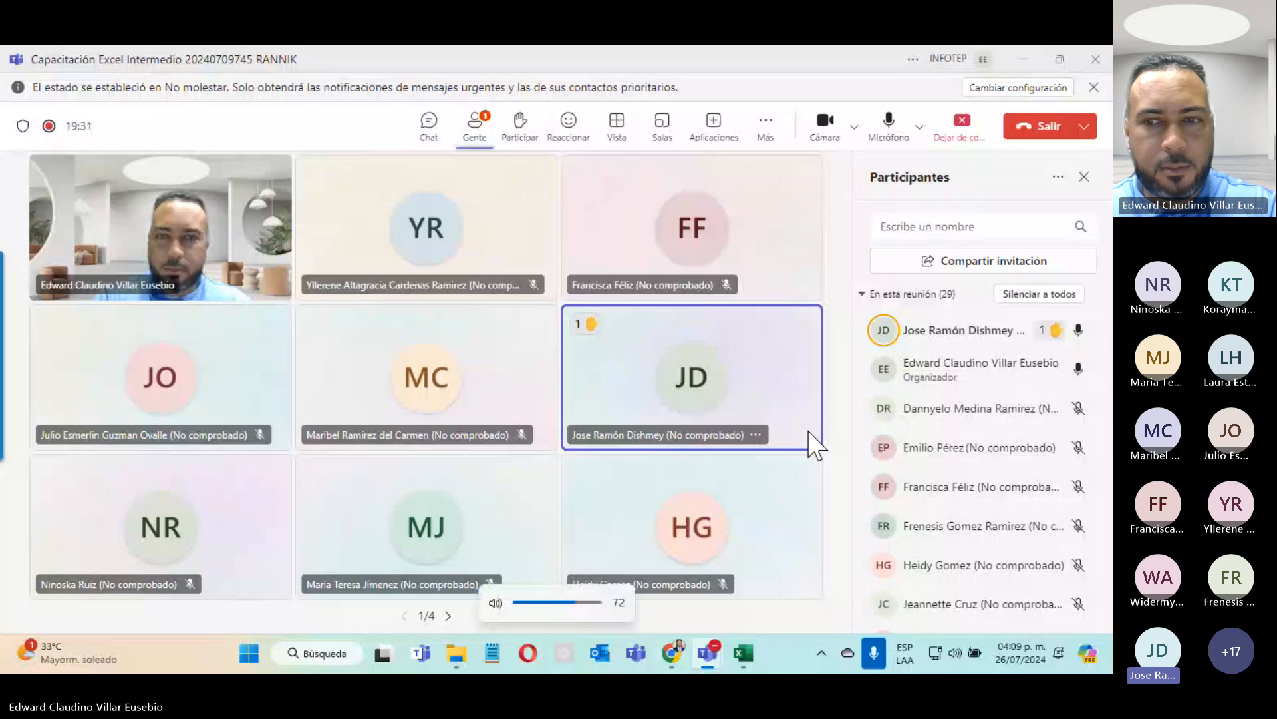
{"action": "key", "text": "XF86AudioRaiseVolume"}
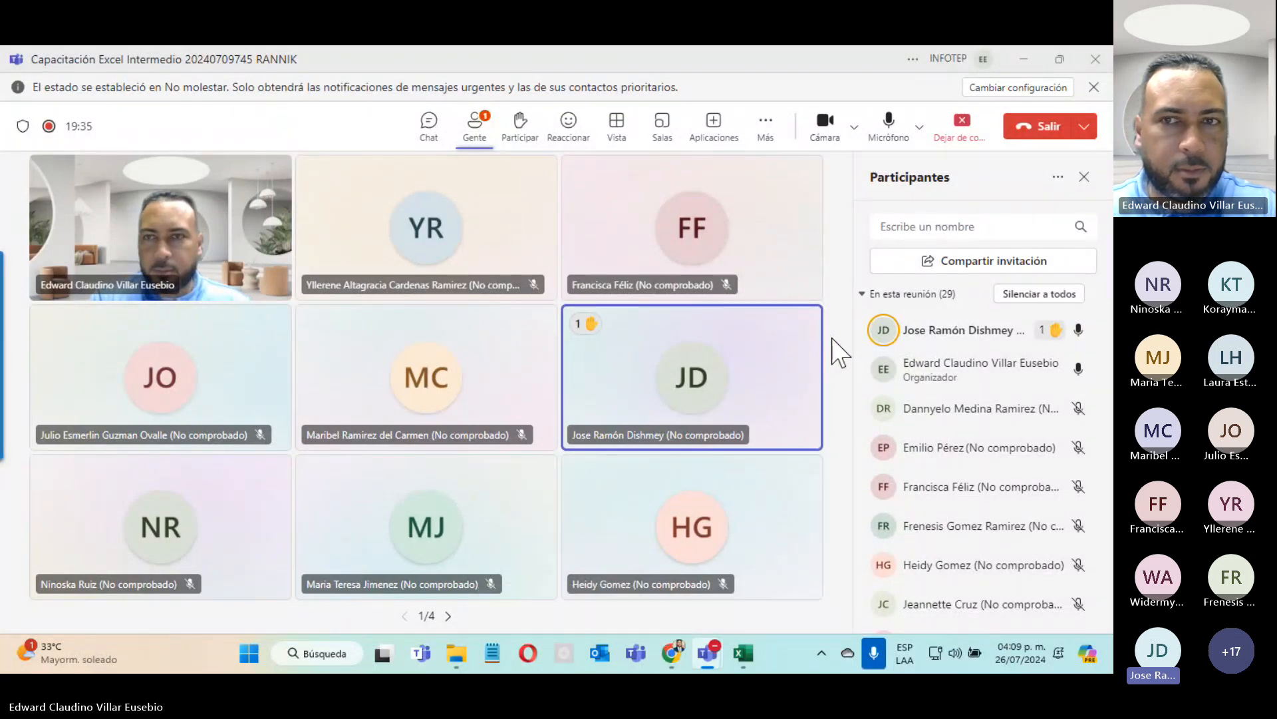
{"action": "left_click", "coordinate": [1024, 59]}
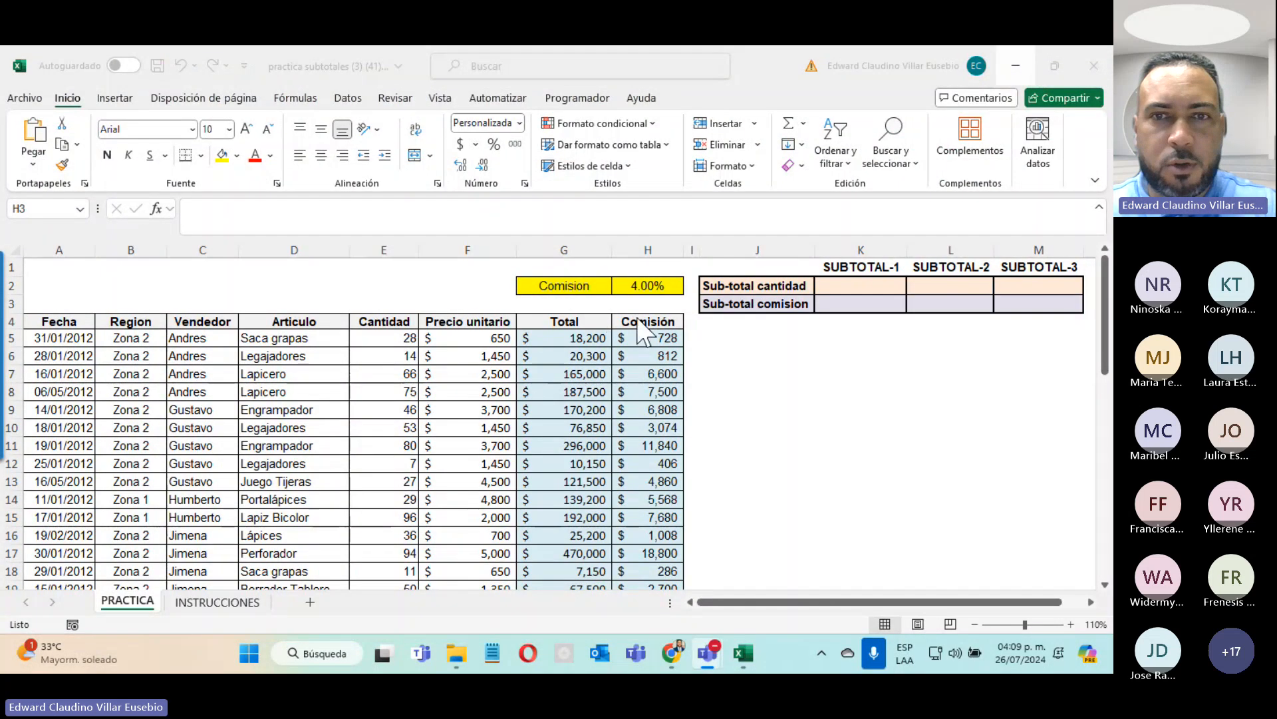
Check the references in the Comisión formulas in H7 and H8.
{"action": "left_click", "coordinate": [639, 370]}
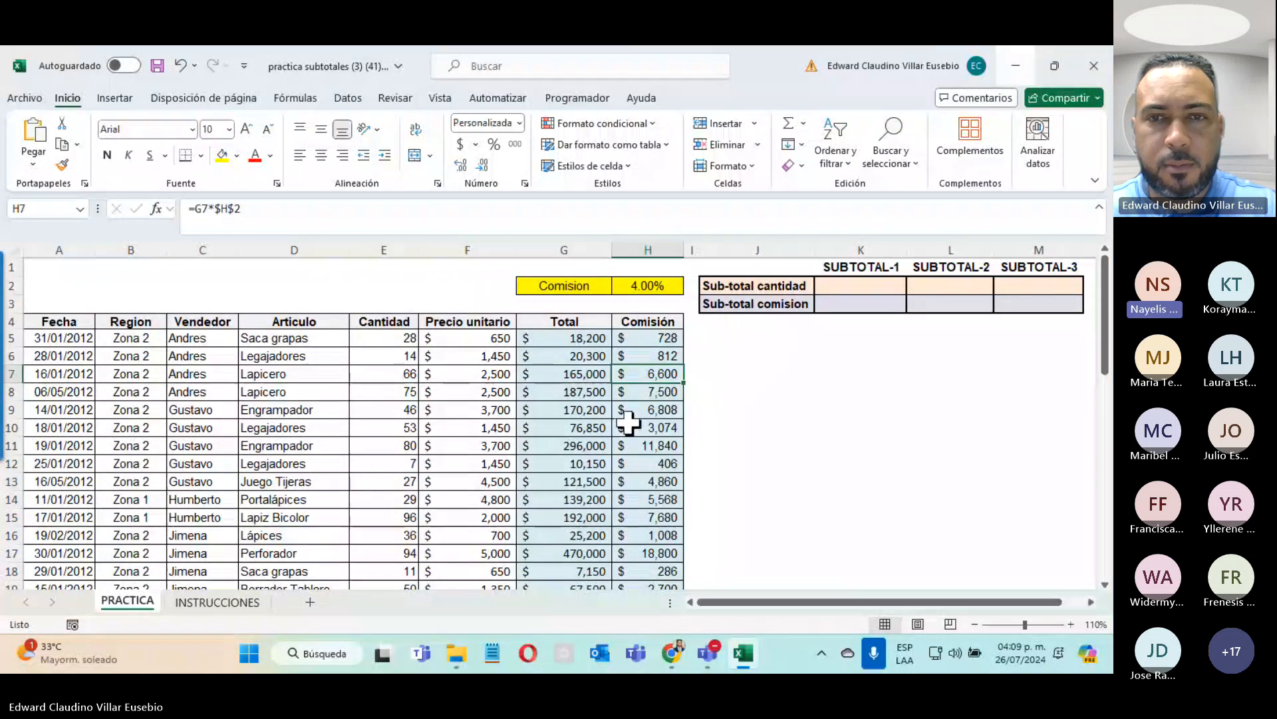
{"action": "left_click", "coordinate": [640, 396]}
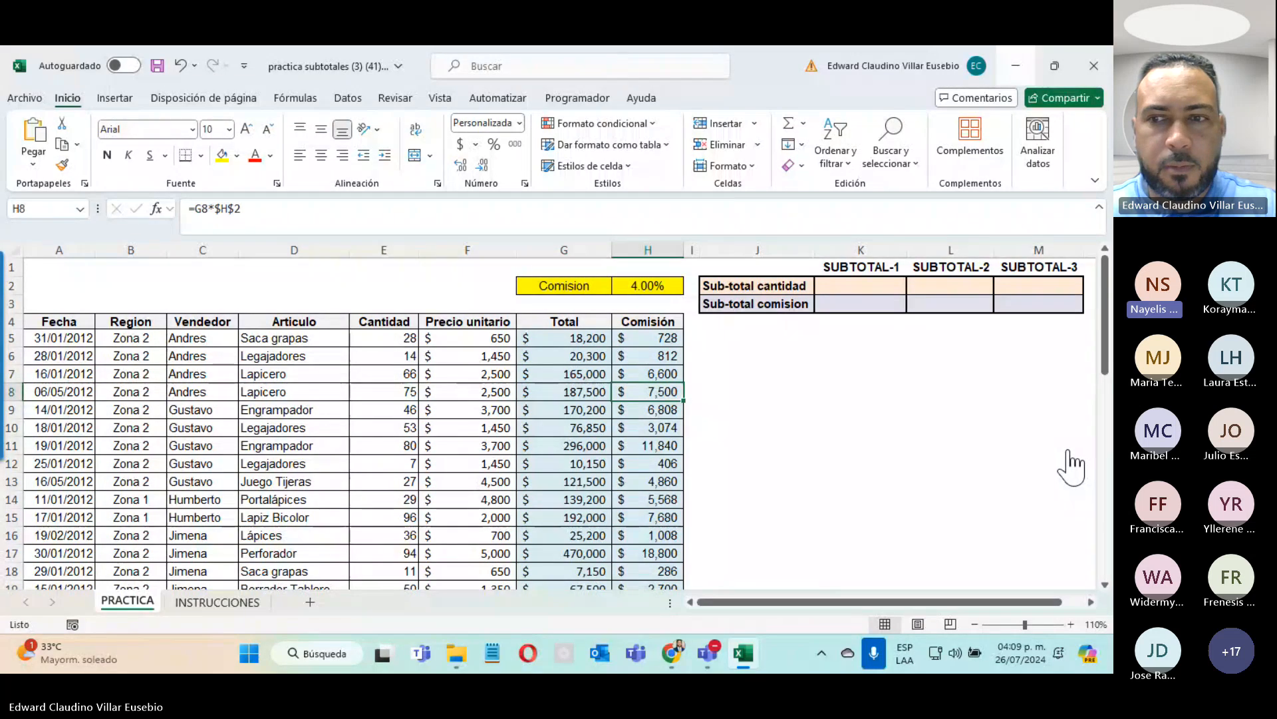
Turn off the computer's Wi-Fi in the system quick settings and return to the workbook.
{"action": "left_click", "coordinate": [938, 653]}
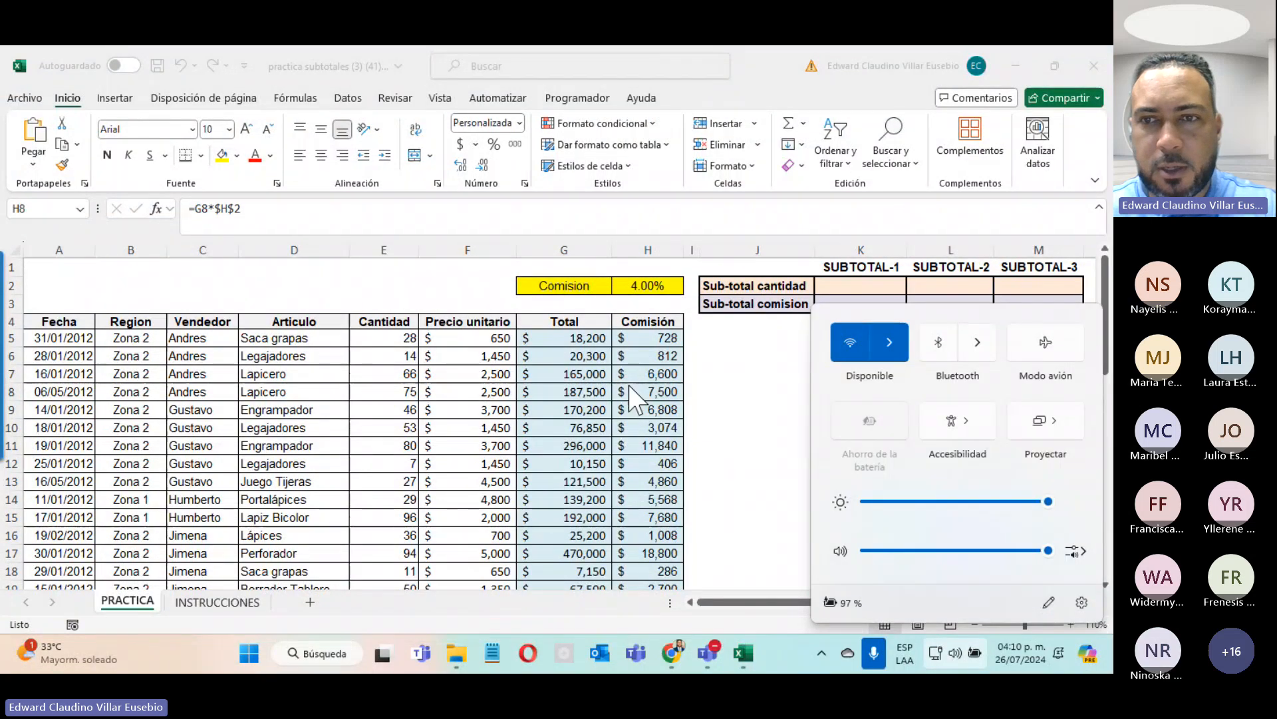
{"action": "left_click", "coordinate": [862, 353]}
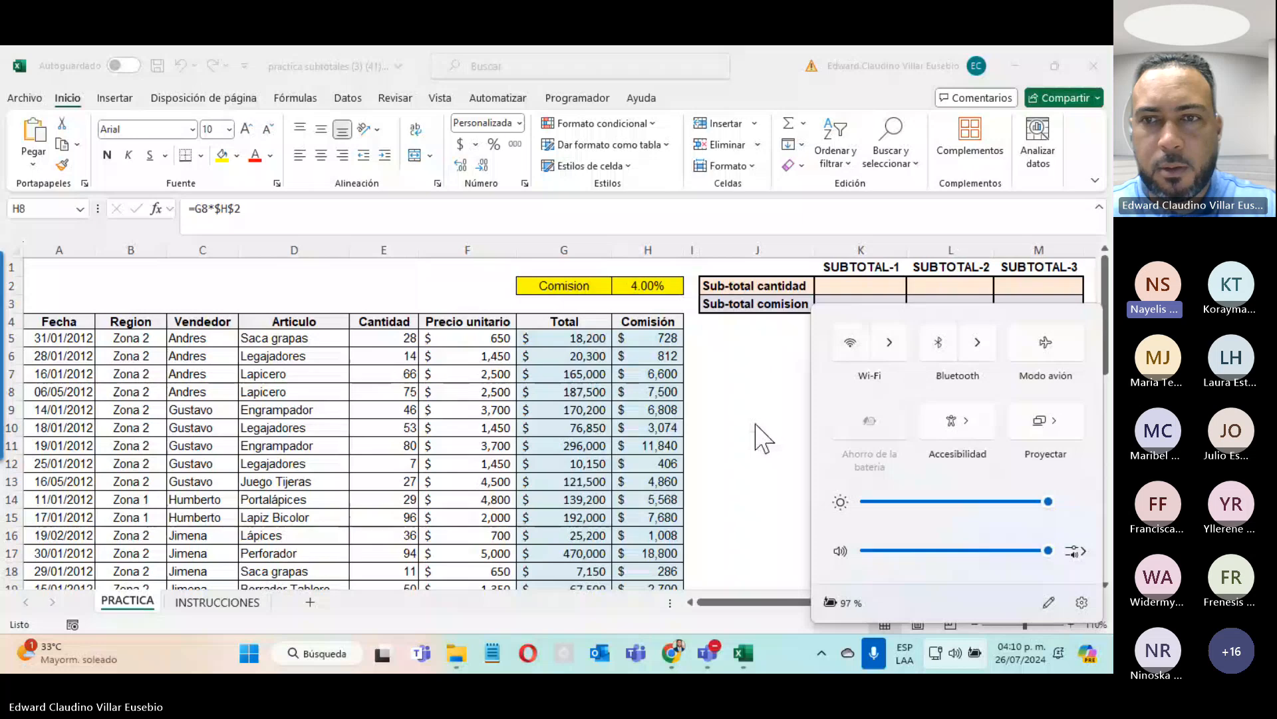
{"action": "left_click", "coordinate": [763, 437]}
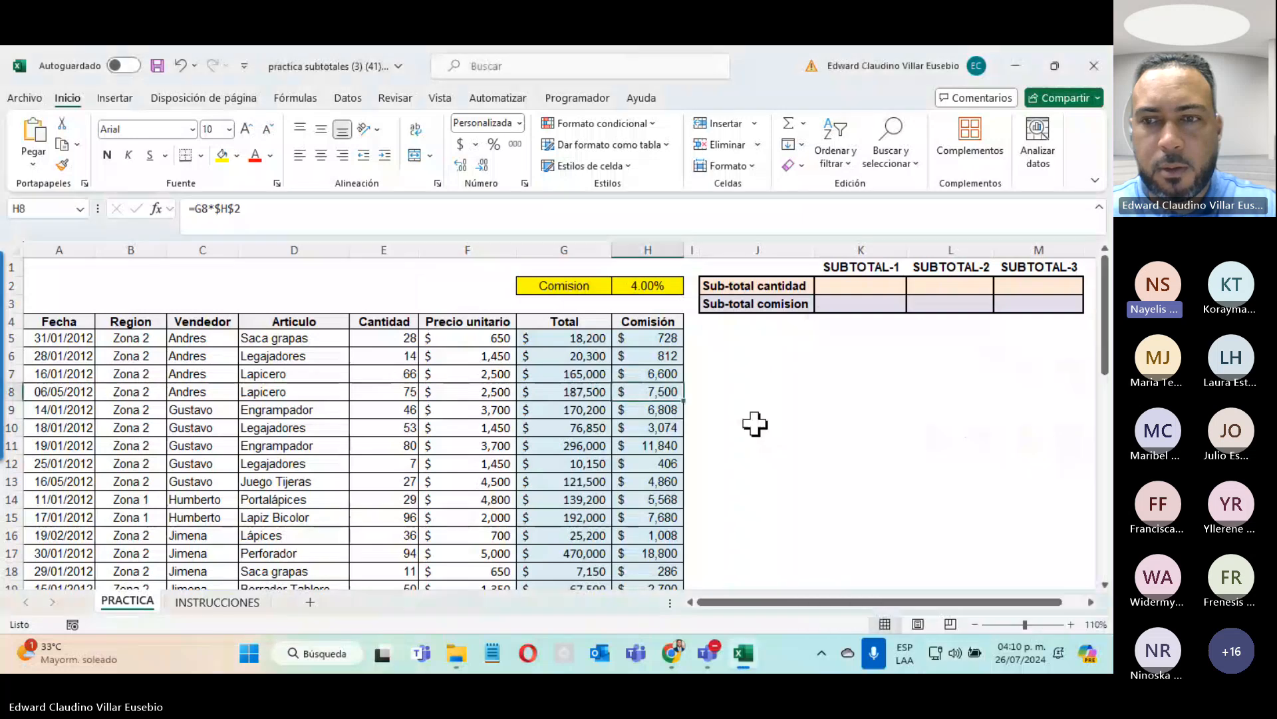
Review the table down to its last row and the steps on the INSTRUCCIONES sheet, and return to the PRACTICA sheet.
{"action": "left_click", "coordinate": [1020, 550]}
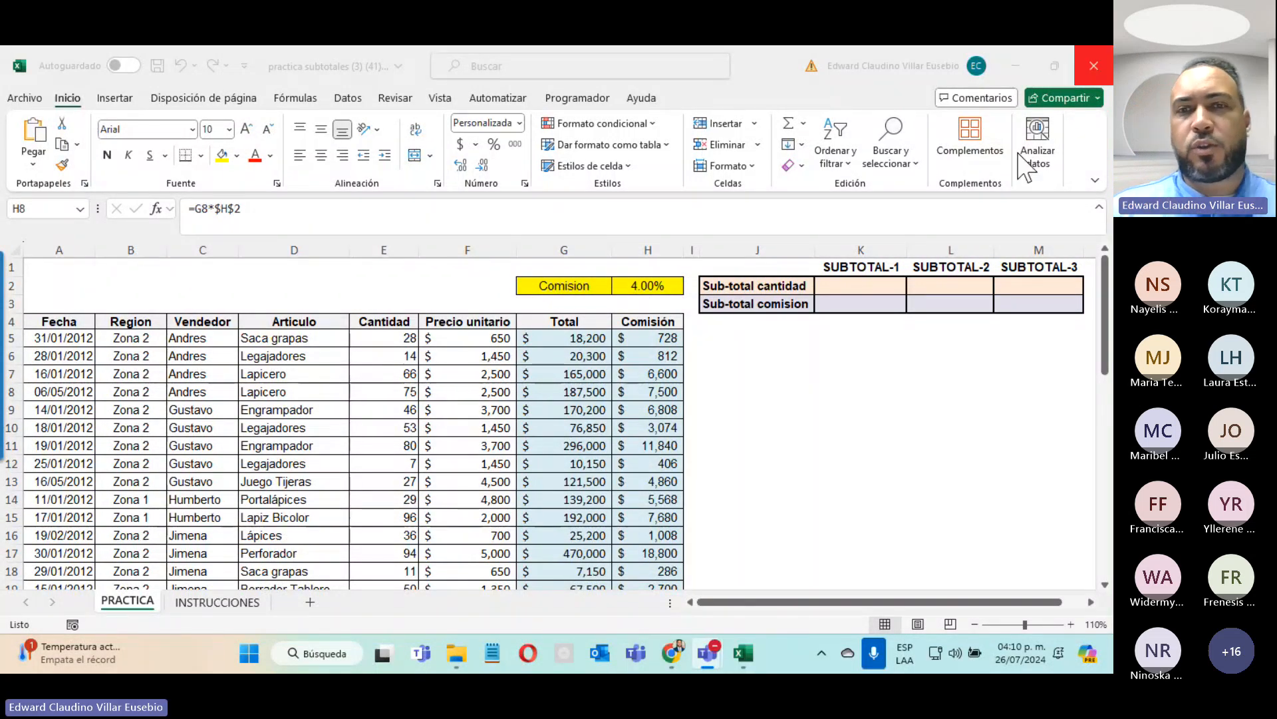
{"action": "scroll", "coordinate": [655, 359], "scroll_direction": "down", "scroll_amount": 11}
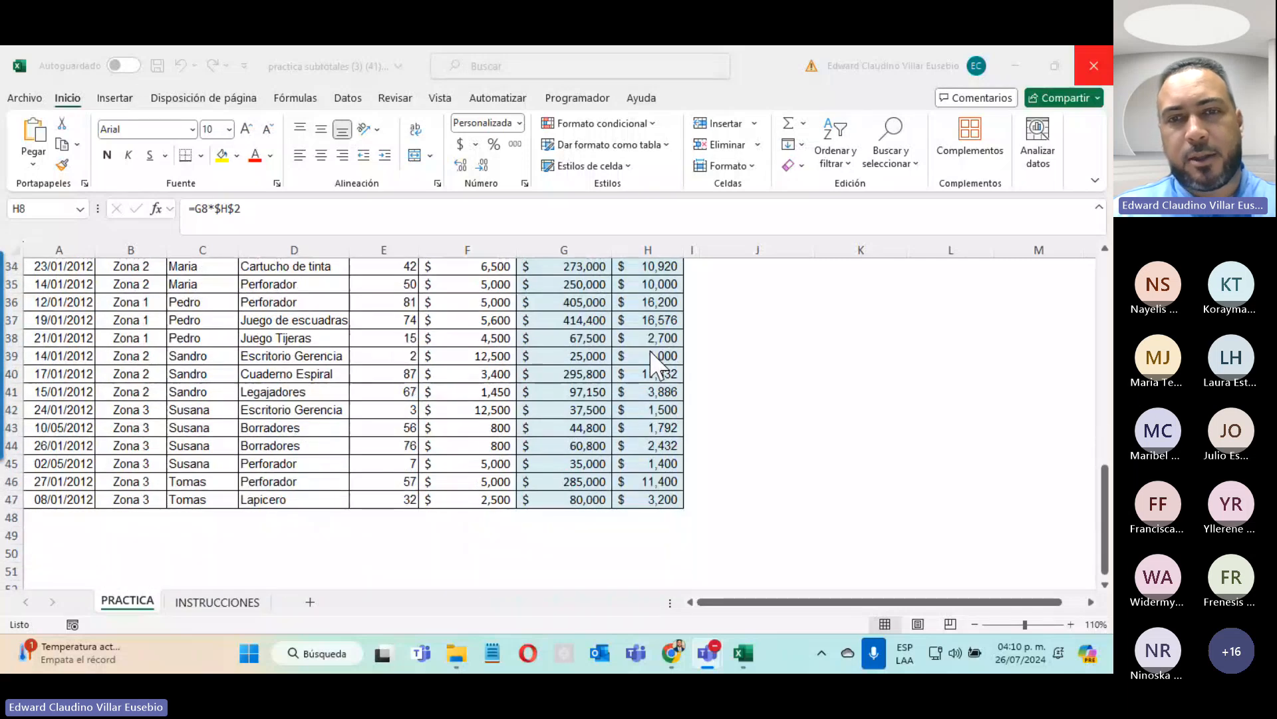
{"action": "scroll", "coordinate": [656, 359], "scroll_direction": "up", "scroll_amount": 11}
{"action": "left_click", "coordinate": [193, 623]}
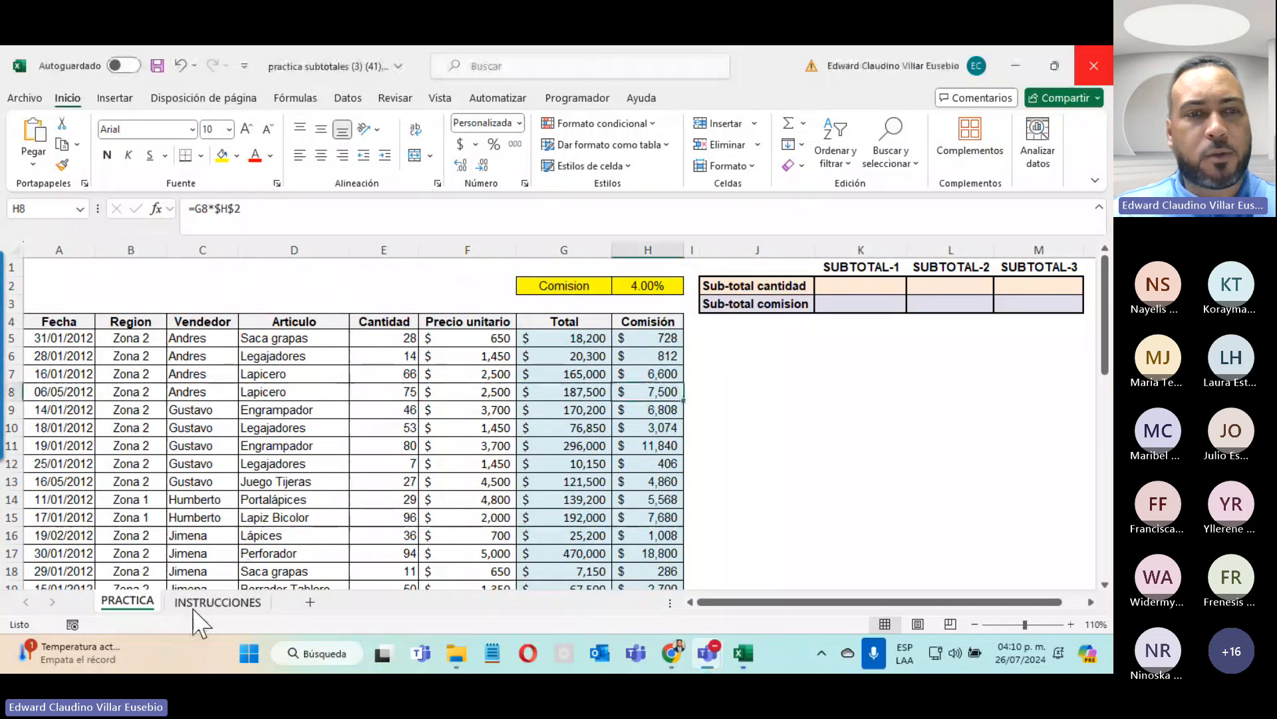
{"action": "left_click", "coordinate": [199, 602]}
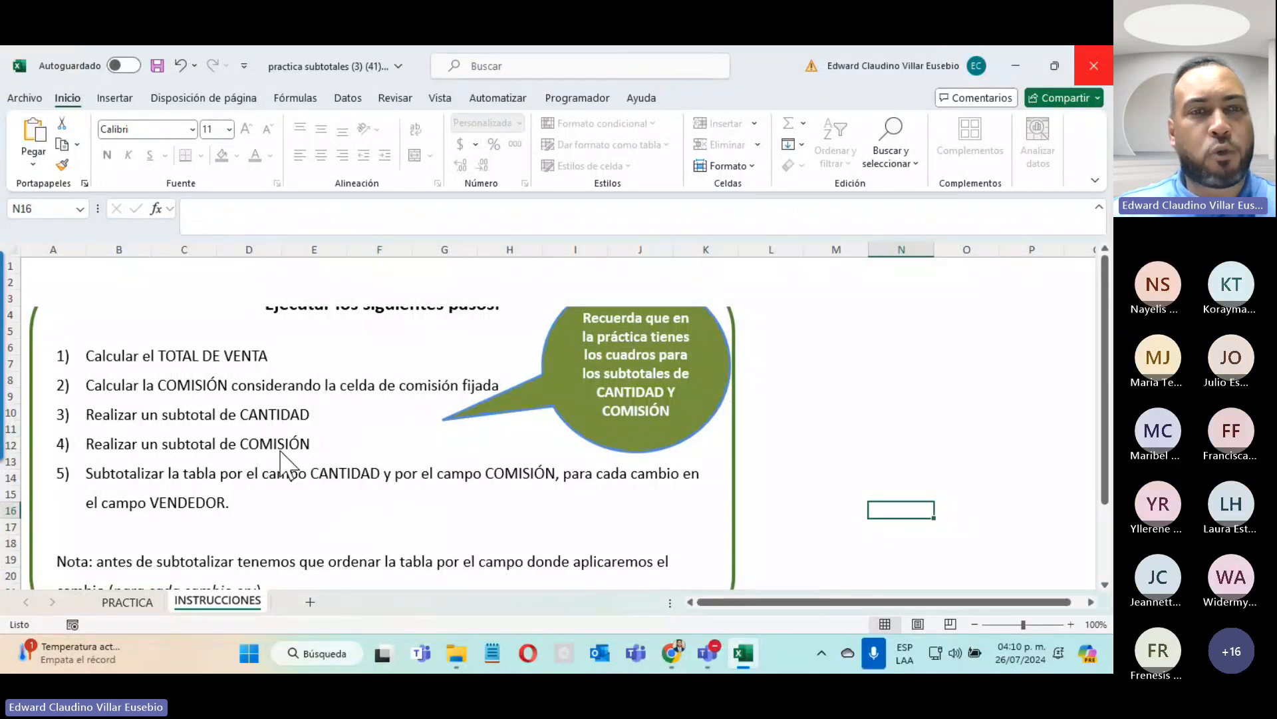
{"action": "left_click", "coordinate": [127, 602]}
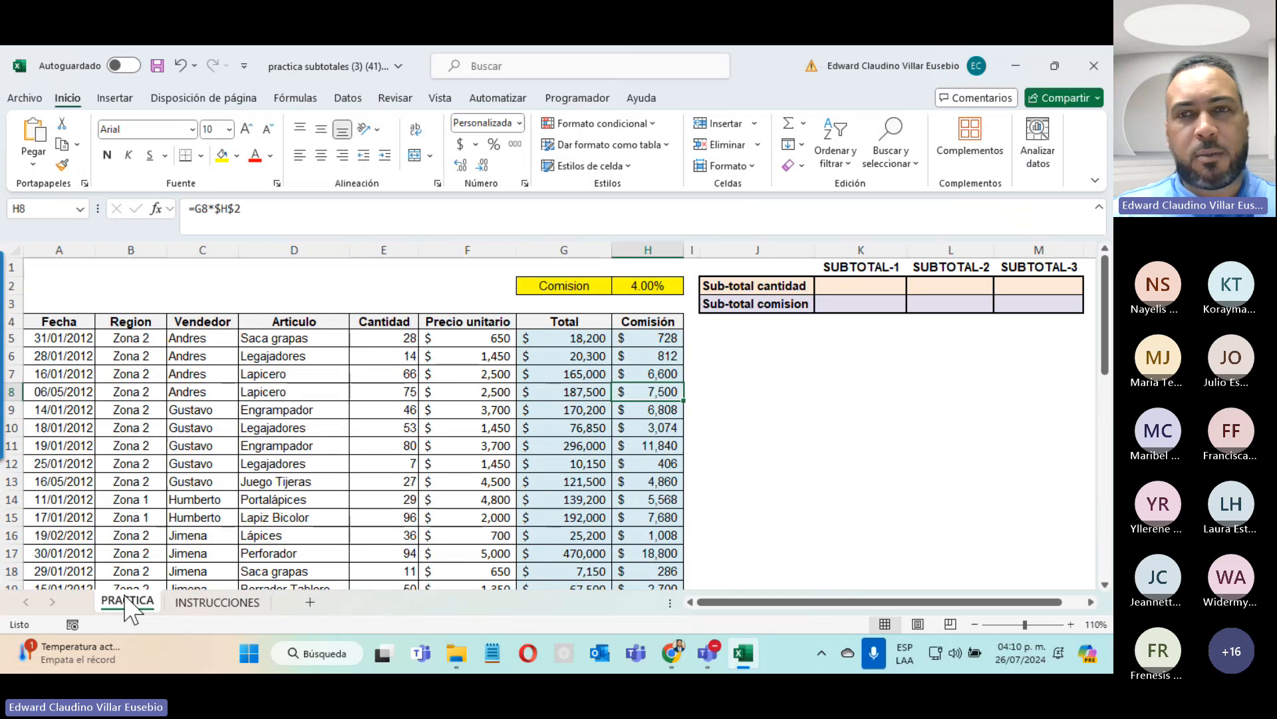
Sum the whole Cantidad column in the SUBTOTAL-1 quantity cell K2 with the formula =SUMA(E5:E47).
{"action": "left_click_drag", "start_coordinate": [859, 286], "coordinate": [859, 304]}
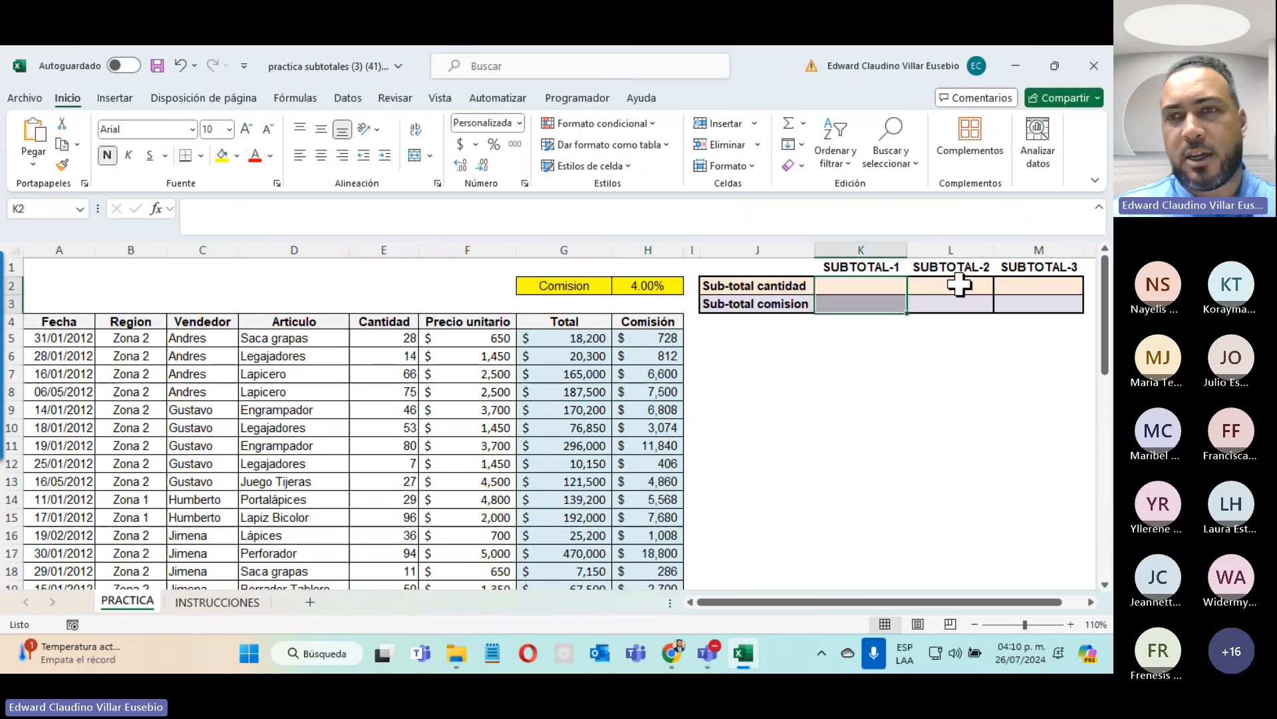
{"action": "left_click", "coordinate": [1021, 283]}
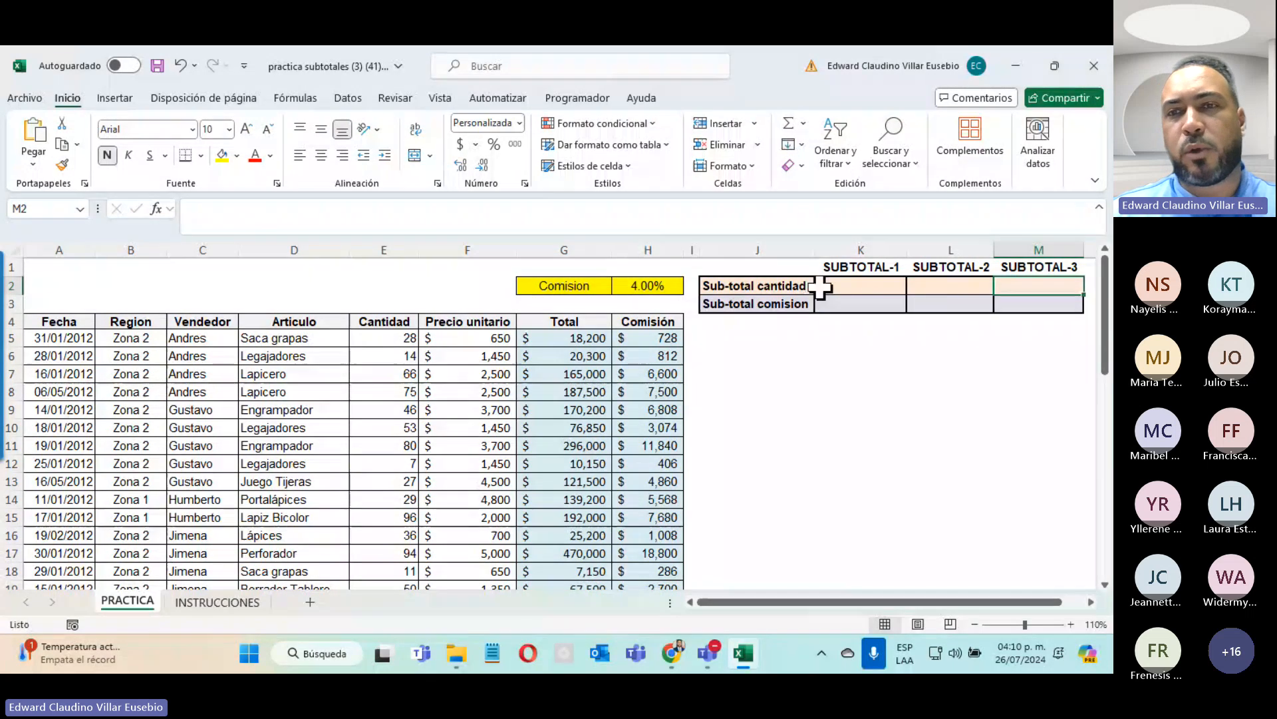
{"action": "left_click", "coordinate": [848, 290]}
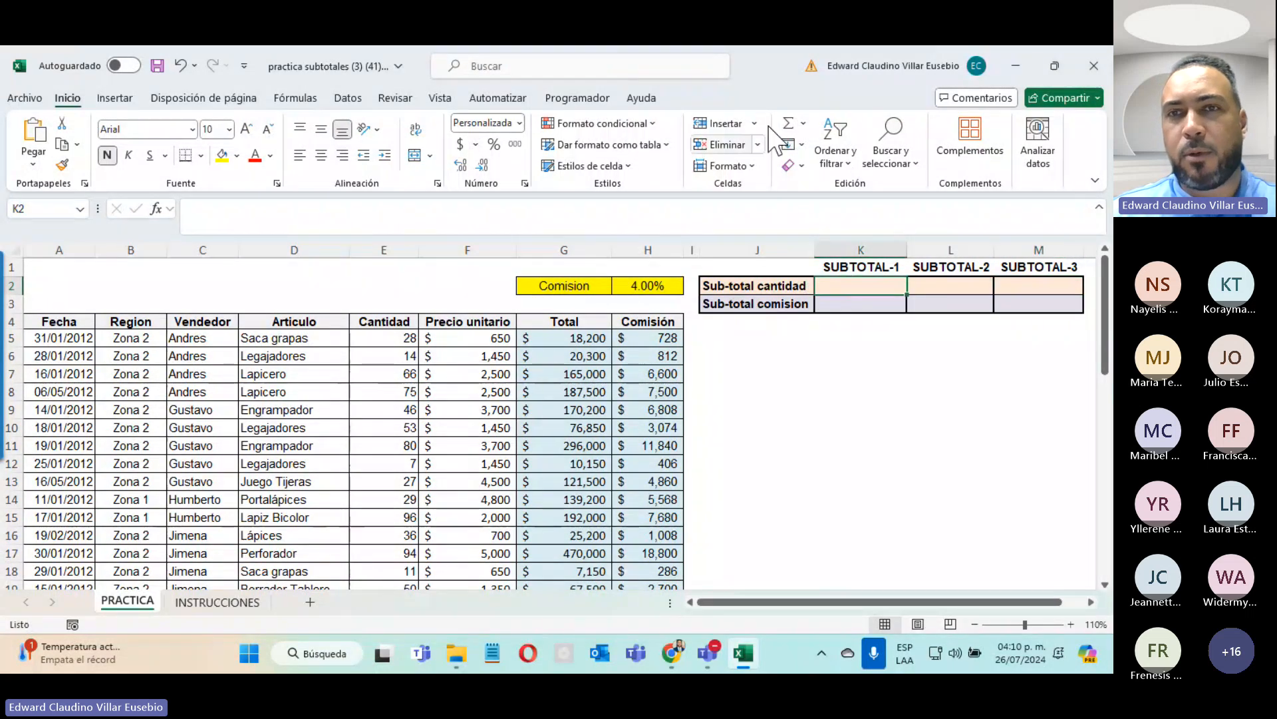
{"action": "left_click", "coordinate": [785, 128]}
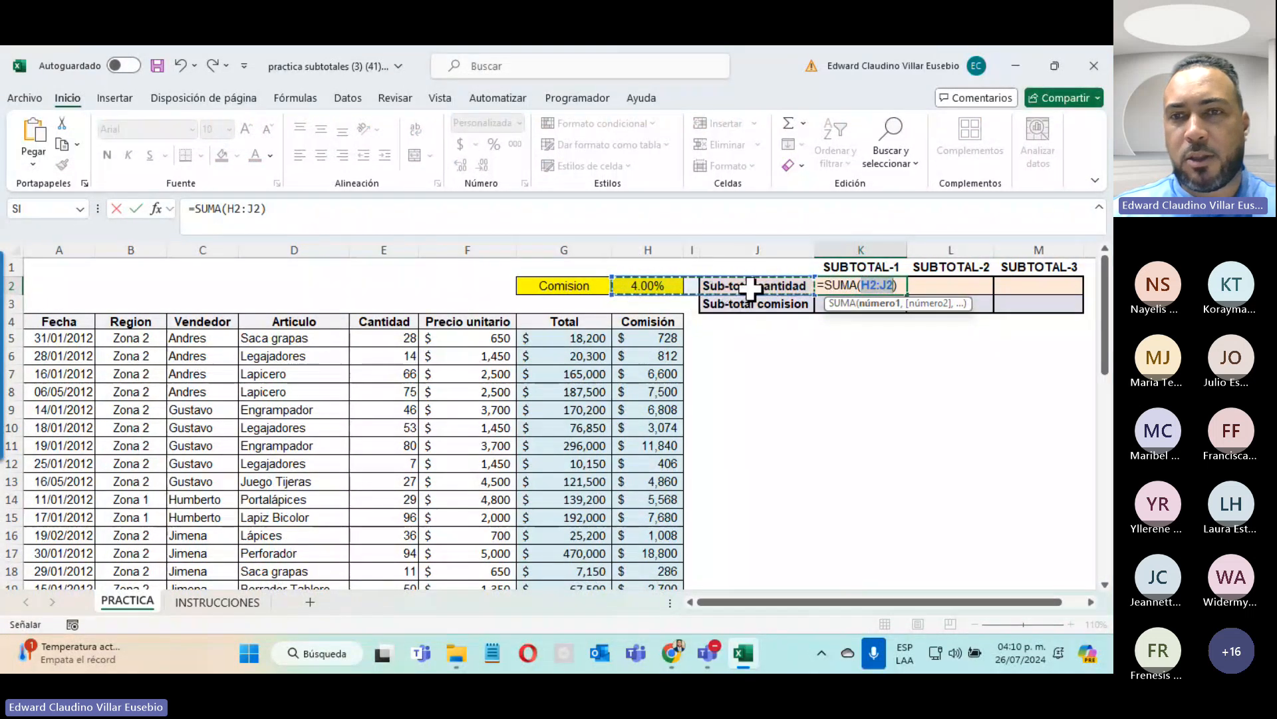
{"action": "left_click", "coordinate": [384, 343]}
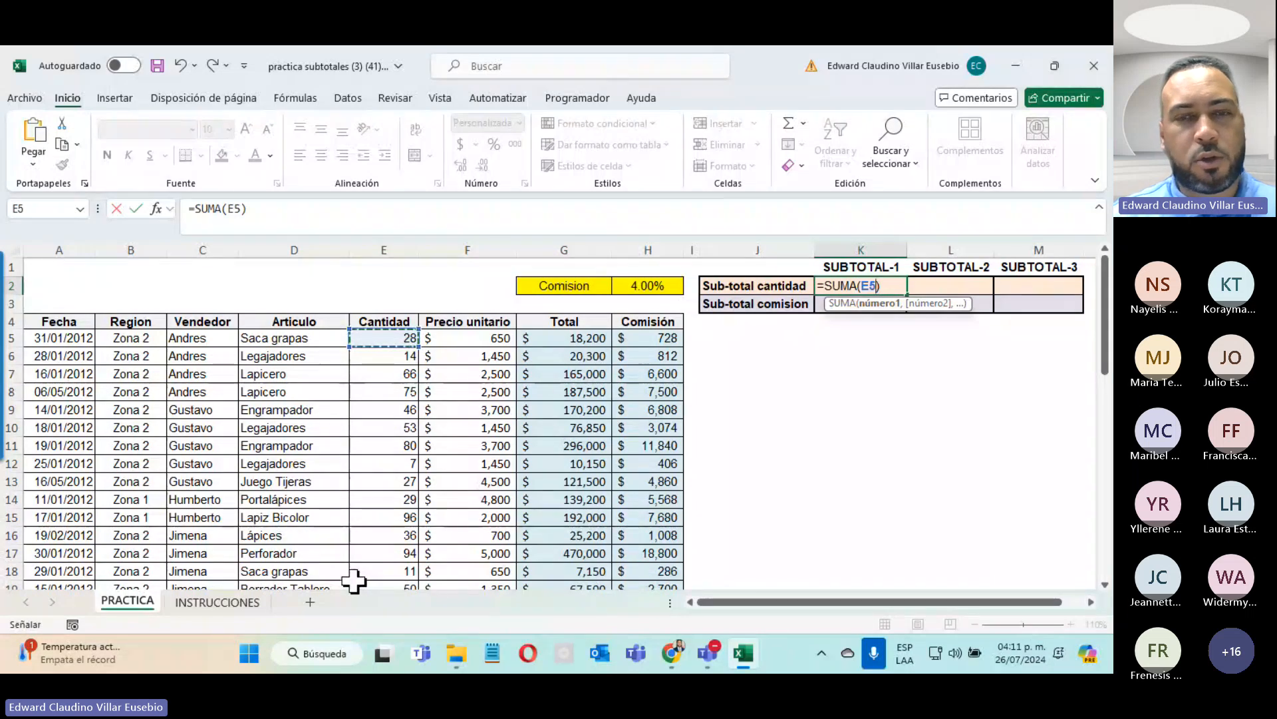
{"action": "key", "text": "ctrl+shift+Down"}
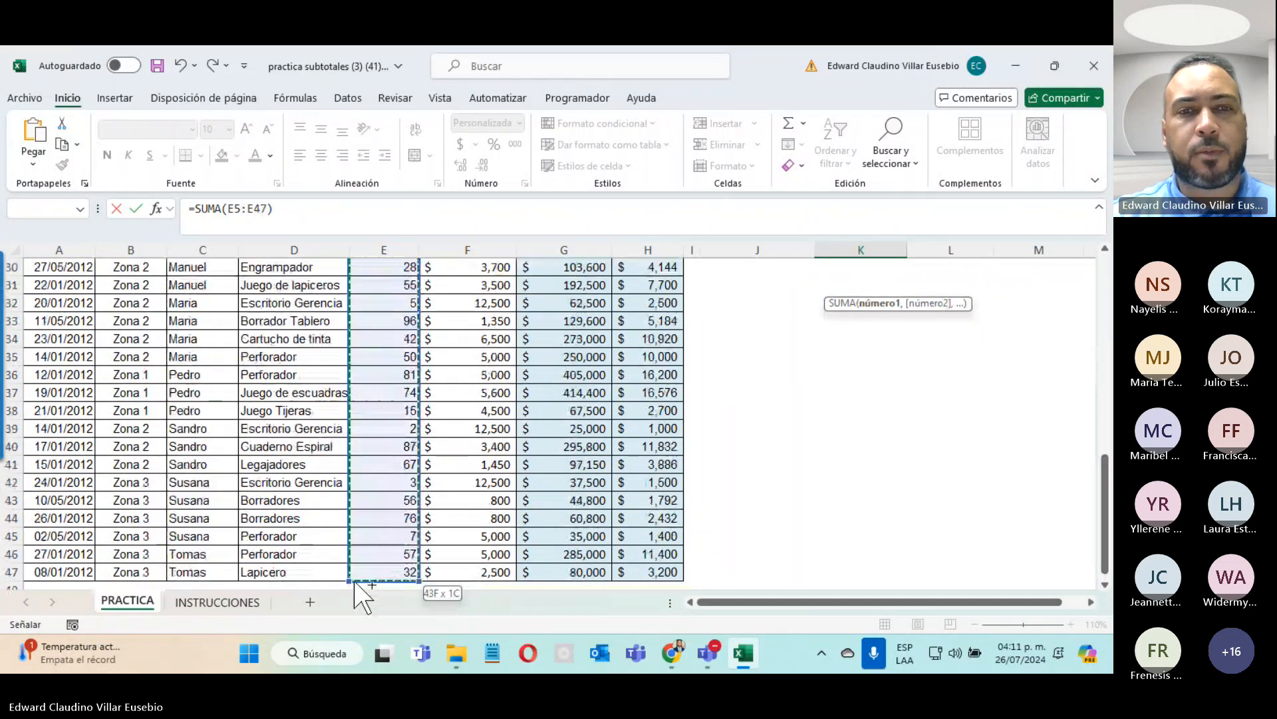
{"action": "scroll", "coordinate": [355, 581], "scroll_direction": "up", "scroll_amount": 10}
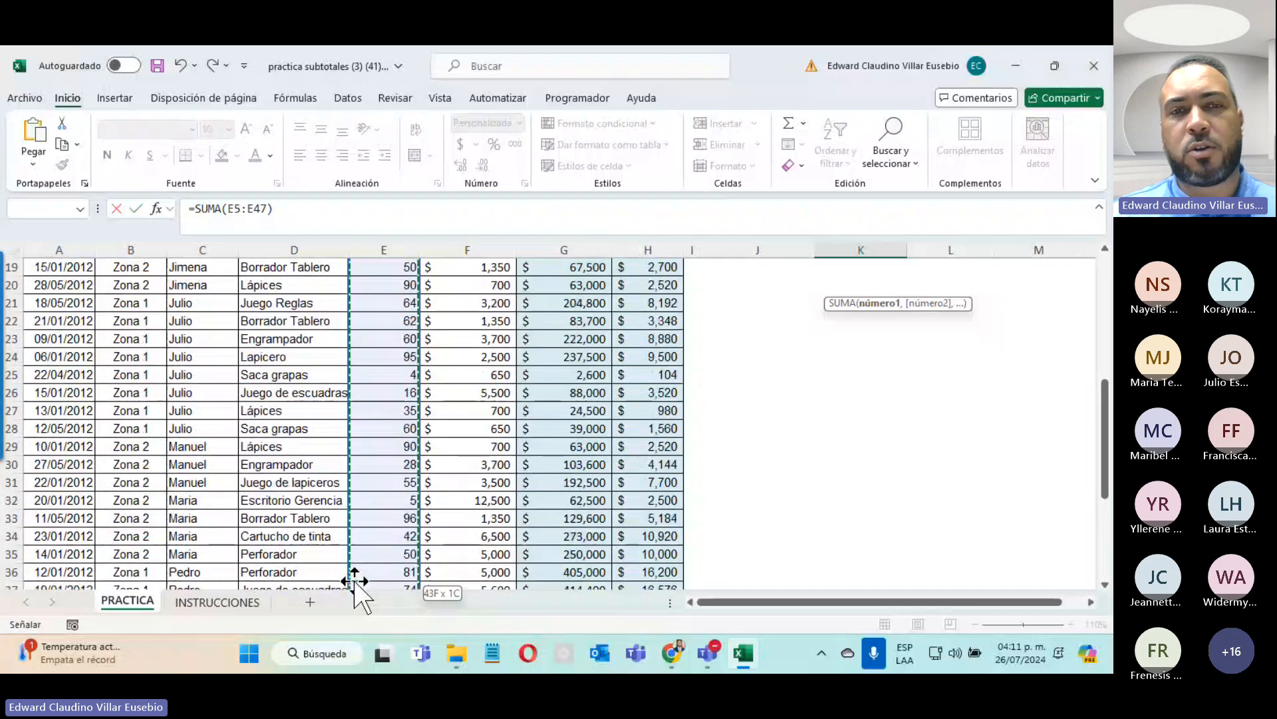
{"action": "scroll", "coordinate": [379, 353], "scroll_direction": "down", "scroll_amount": 2}
{"action": "scroll", "coordinate": [380, 352], "scroll_direction": "down", "scroll_amount": 19}
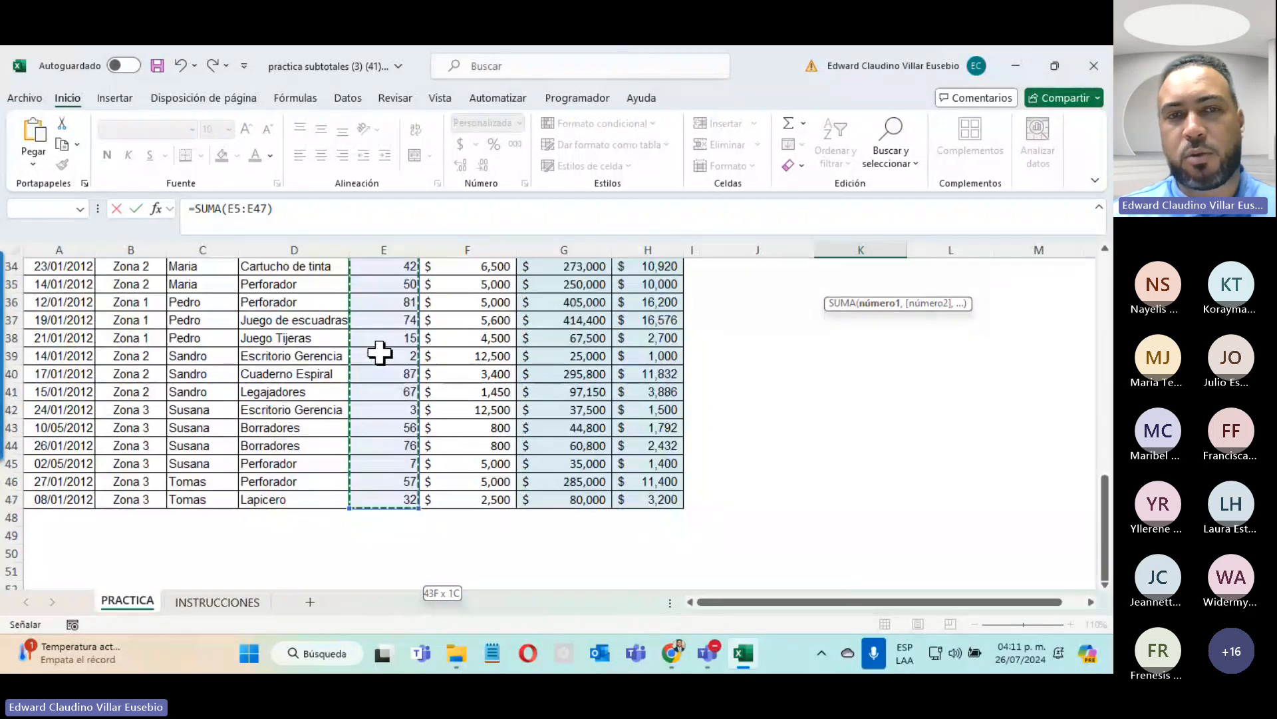
{"action": "scroll", "coordinate": [380, 353], "scroll_direction": "up", "scroll_amount": 20}
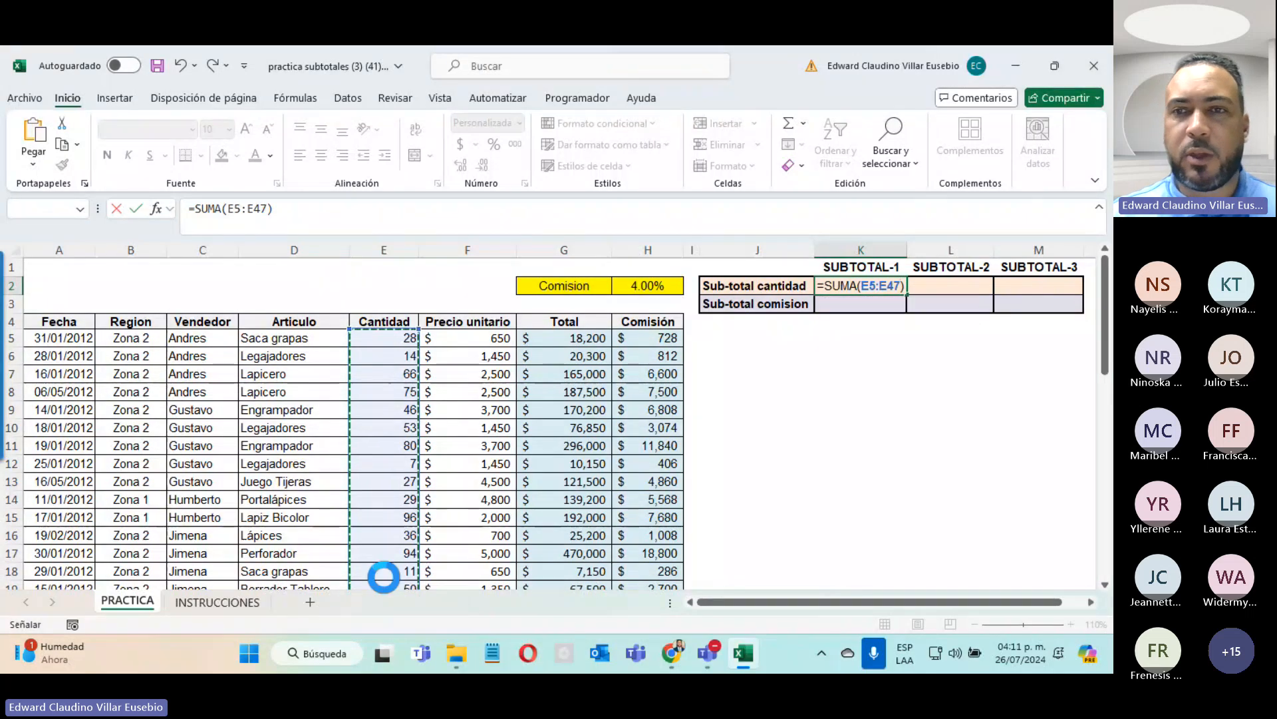
{"action": "key", "text": "Return"}
{"action": "left_click", "coordinate": [865, 290]}
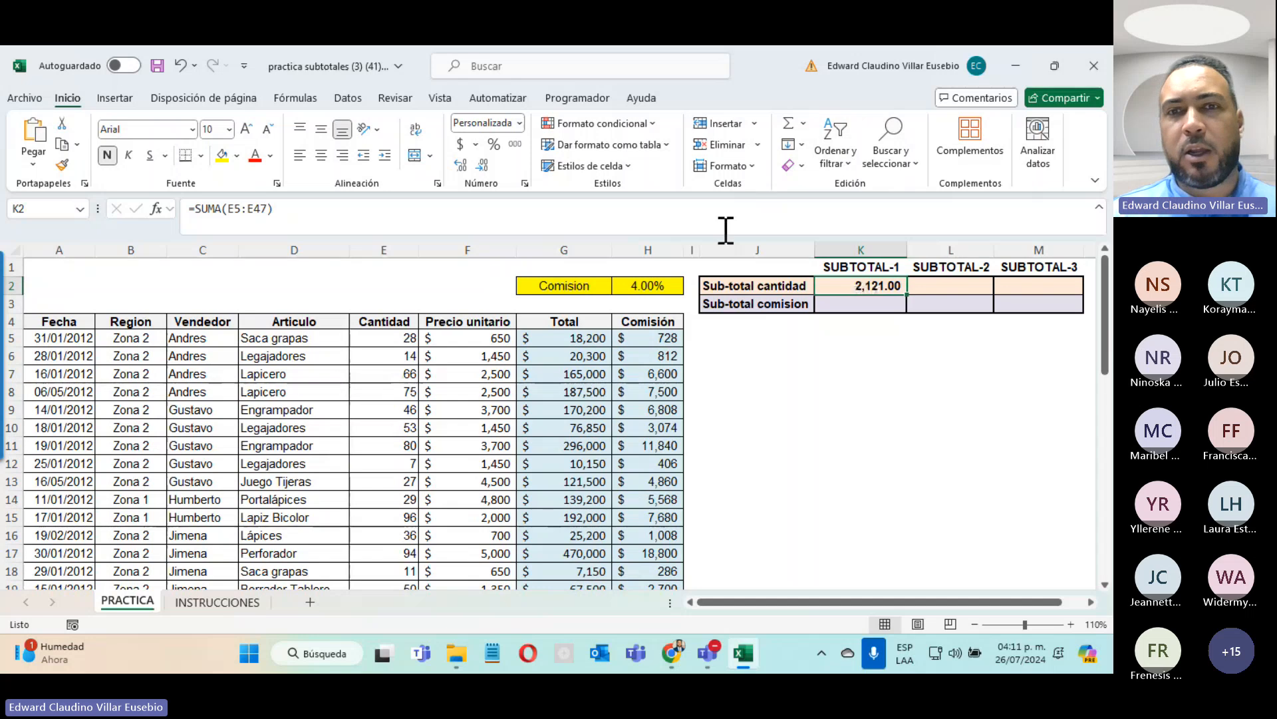
Sum the whole Comisión column in the SUBTOTAL-1 commission cell K3 with =SUMA(H5:H47), and check the resulting formula.
{"action": "left_click", "coordinate": [849, 300]}
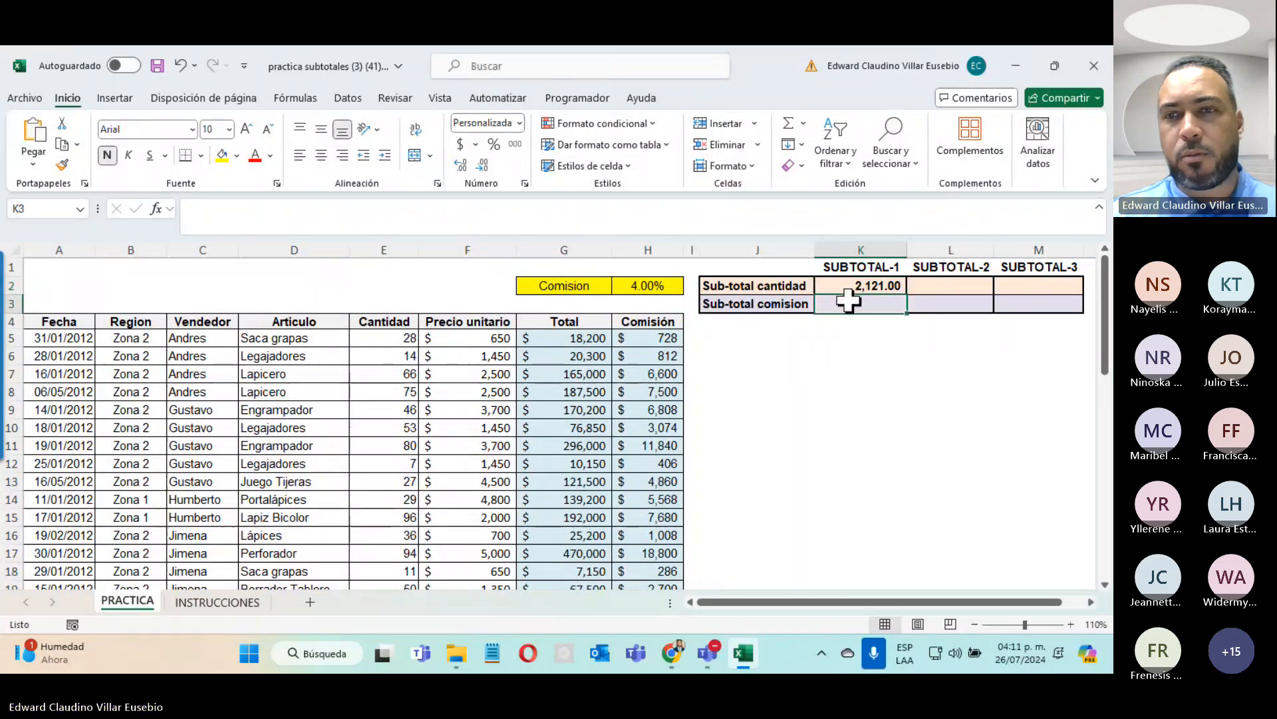
{"action": "left_click", "coordinate": [789, 125]}
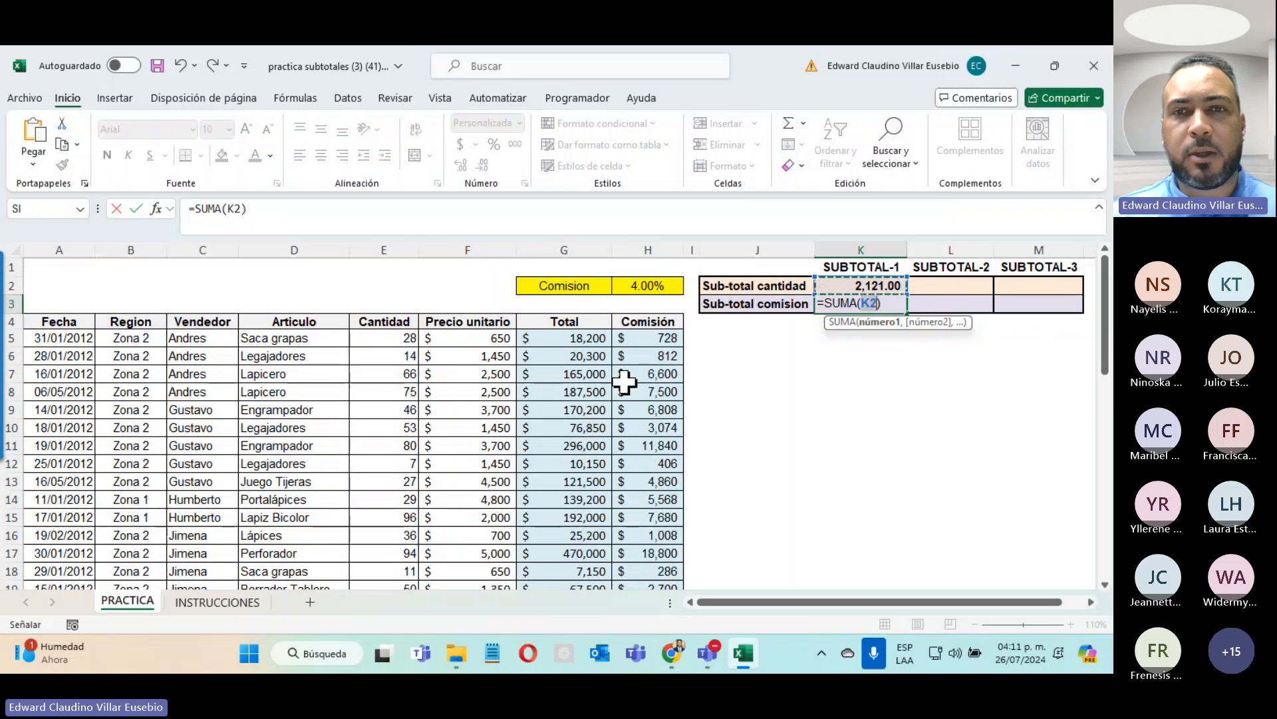
{"action": "left_click", "coordinate": [628, 340]}
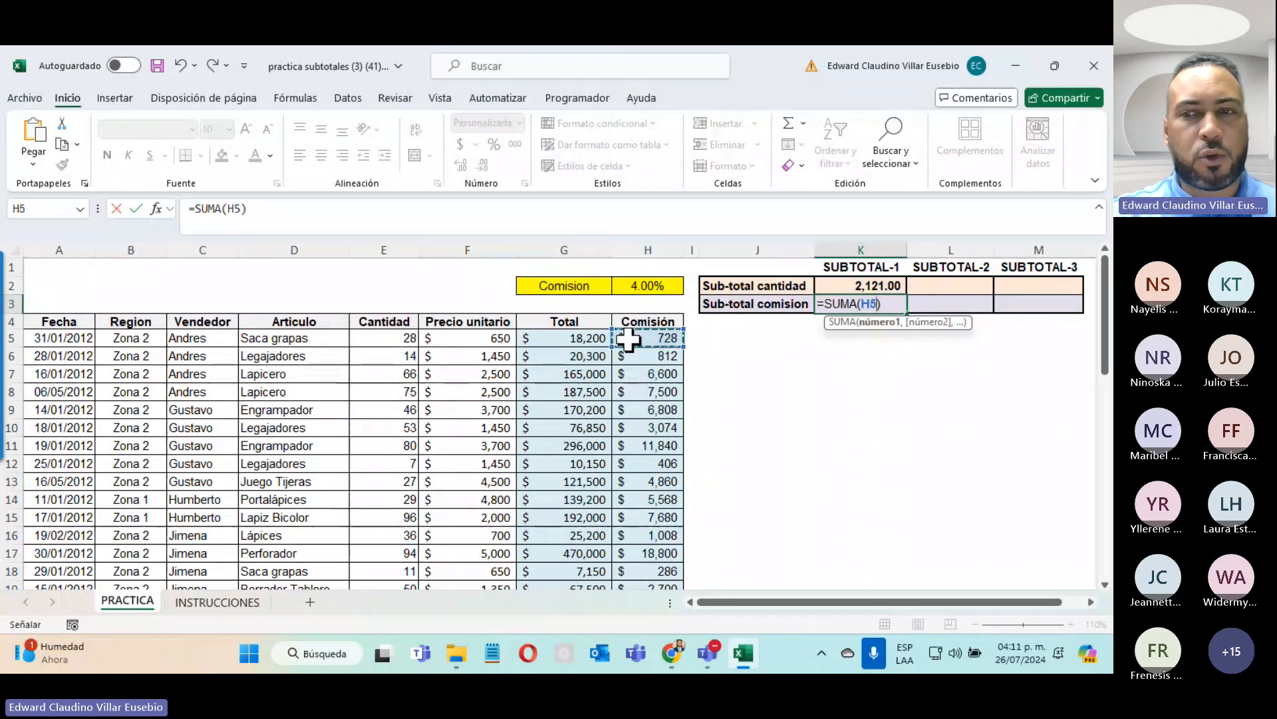
{"action": "key", "text": "ctrl+shift+Down"}
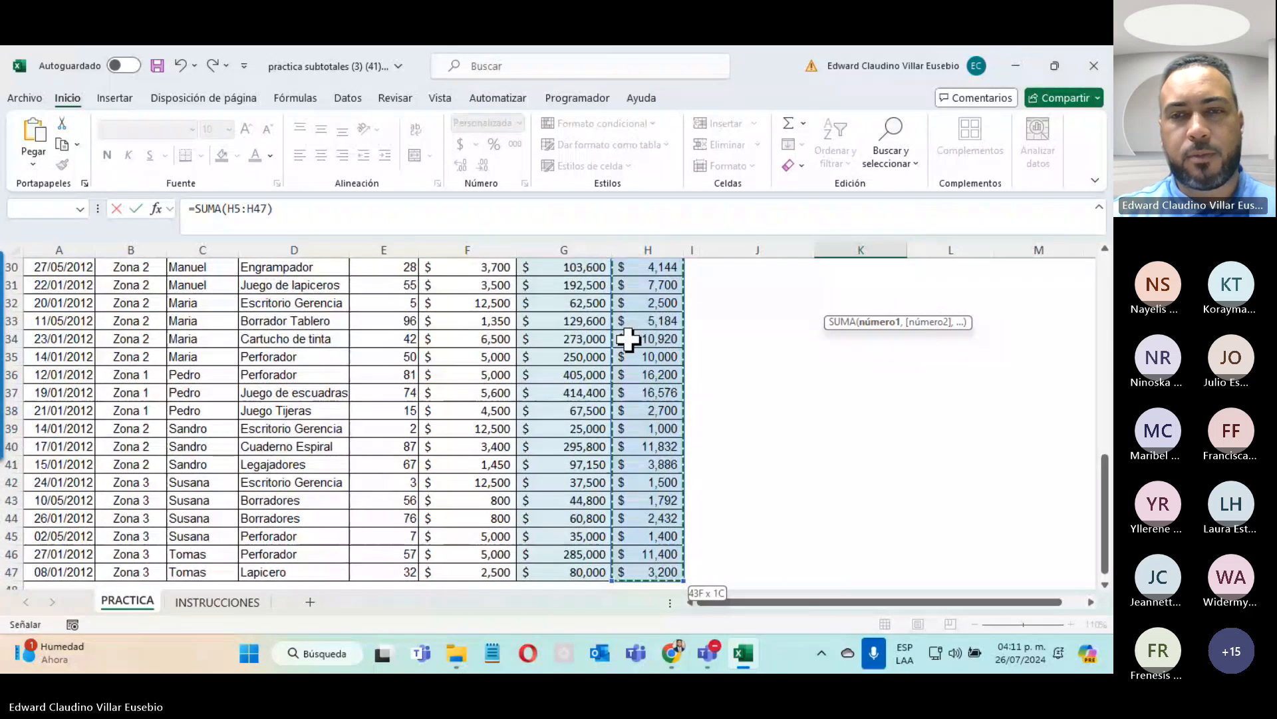
{"action": "key", "text": "Return"}
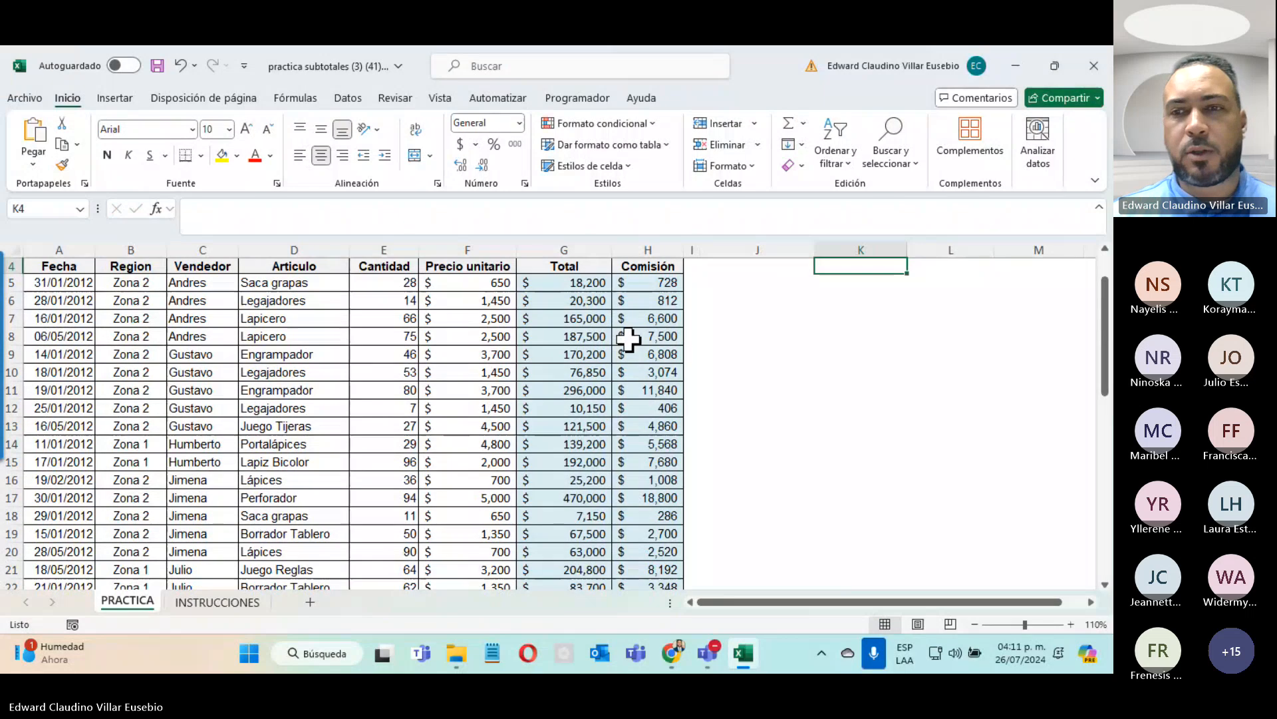
{"action": "scroll", "coordinate": [825, 452], "scroll_direction": "up", "scroll_amount": 1}
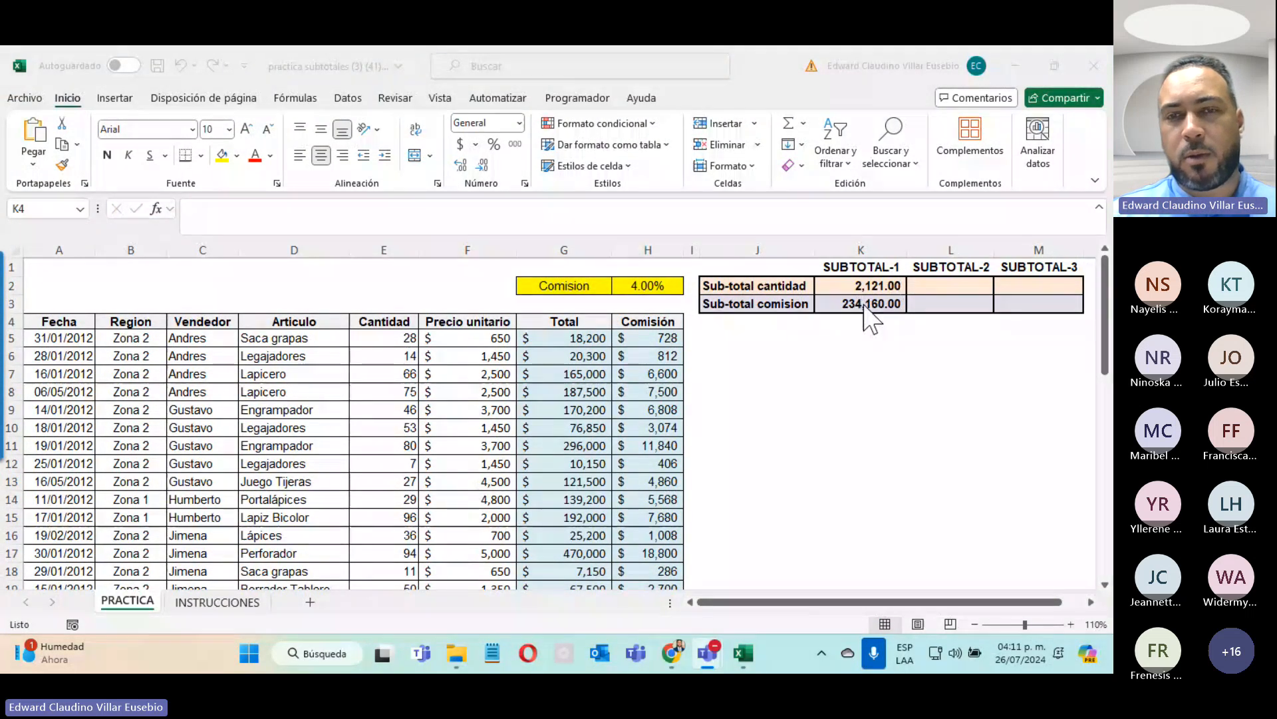
{"action": "left_click", "coordinate": [859, 316]}
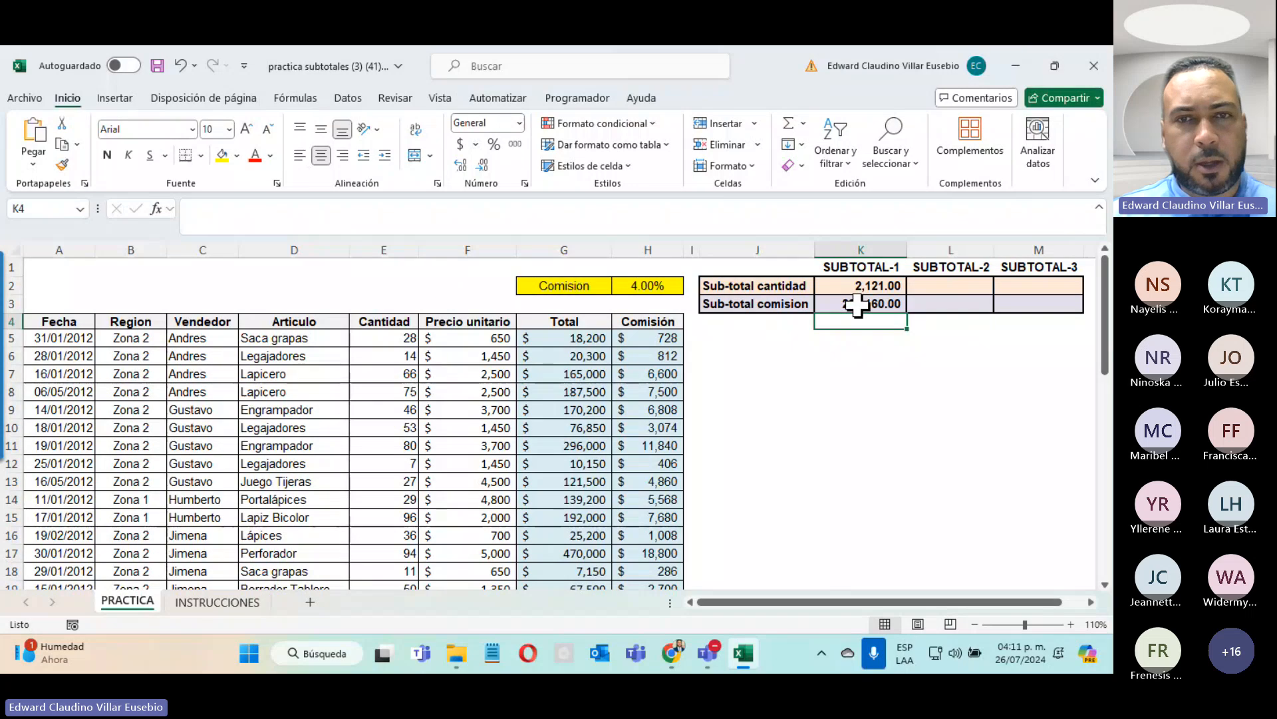
{"action": "left_click", "coordinate": [858, 306]}
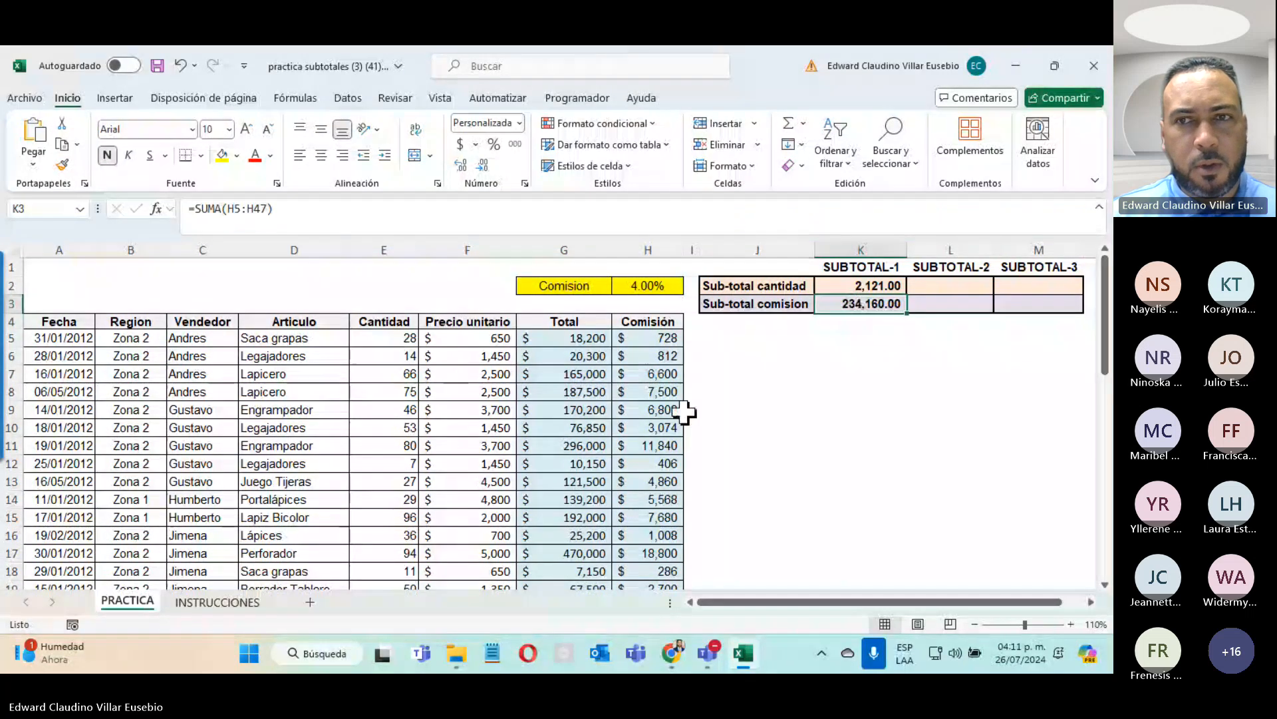
Review the SUMA formulas in the SUBTOTAL-1 quantity and commission cells K2 and K3.
{"action": "double_click", "coordinate": [875, 306]}
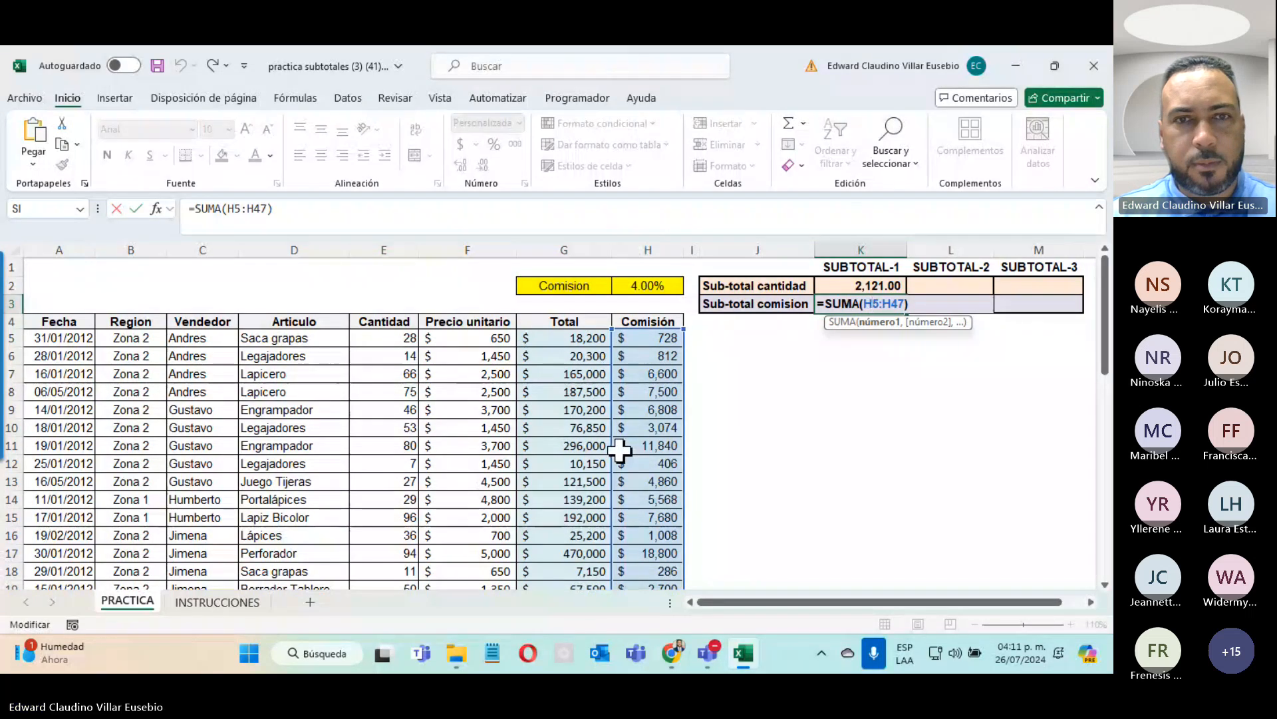
{"action": "key", "text": "ctrl+Return"}
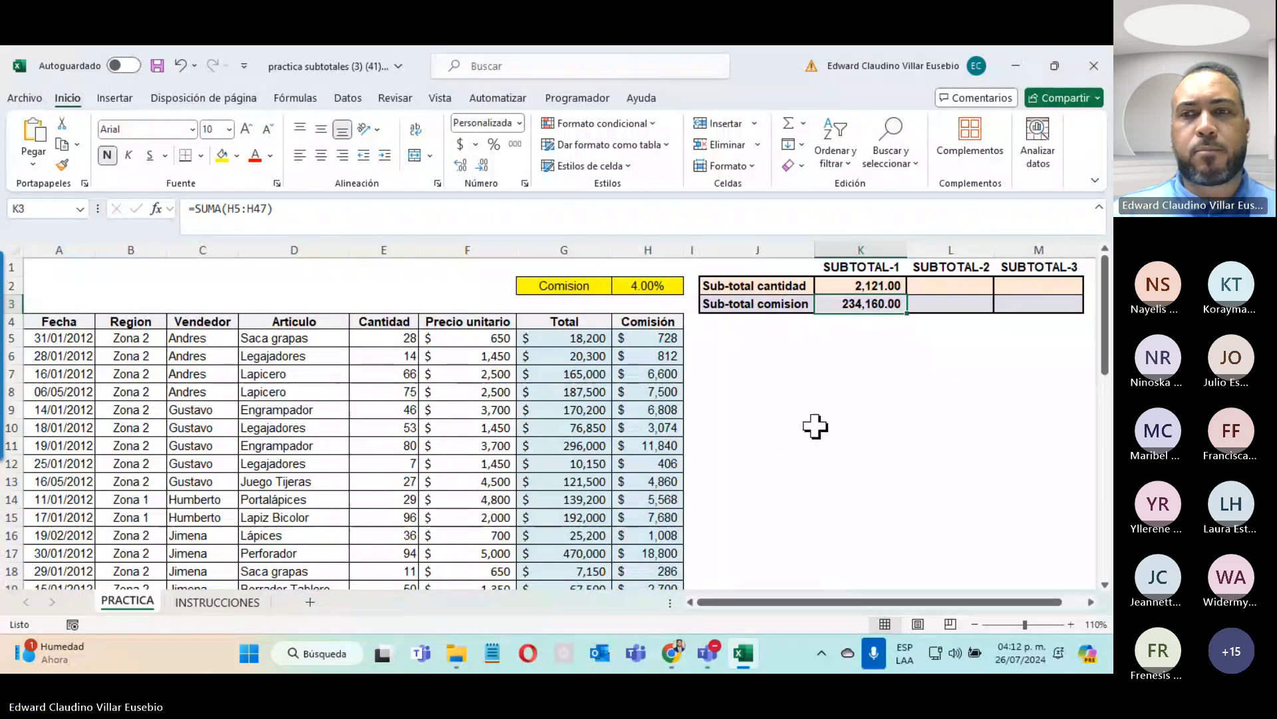
{"action": "left_click", "coordinate": [990, 548]}
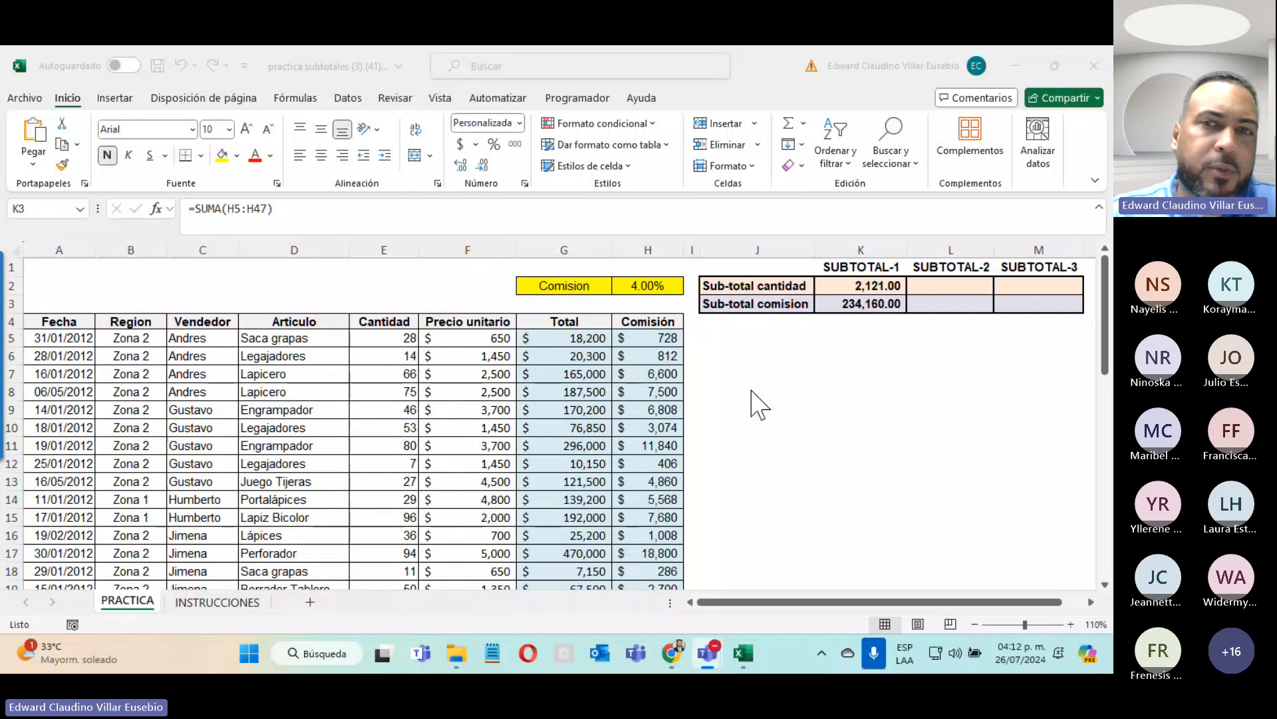
{"action": "left_click", "coordinate": [853, 286]}
{"action": "left_click", "coordinate": [856, 287]}
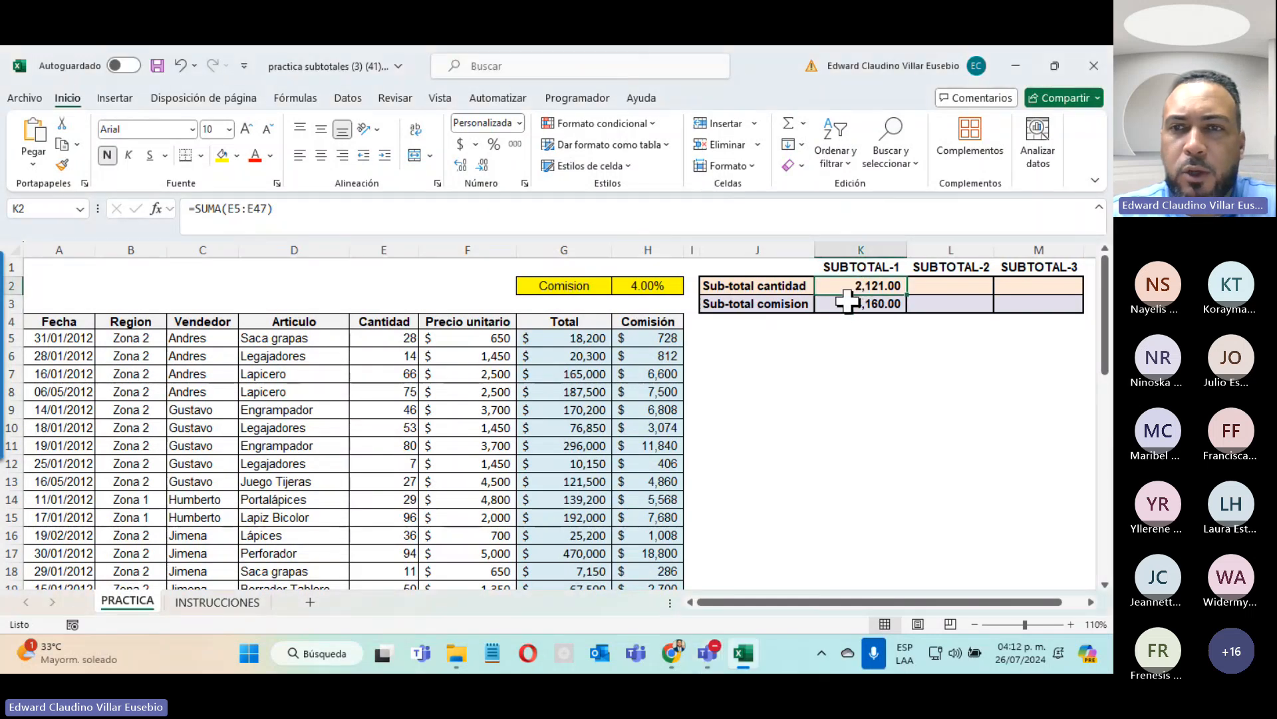
{"action": "left_click", "coordinate": [845, 301]}
{"action": "left_click", "coordinate": [856, 287]}
{"action": "left_click", "coordinate": [849, 304]}
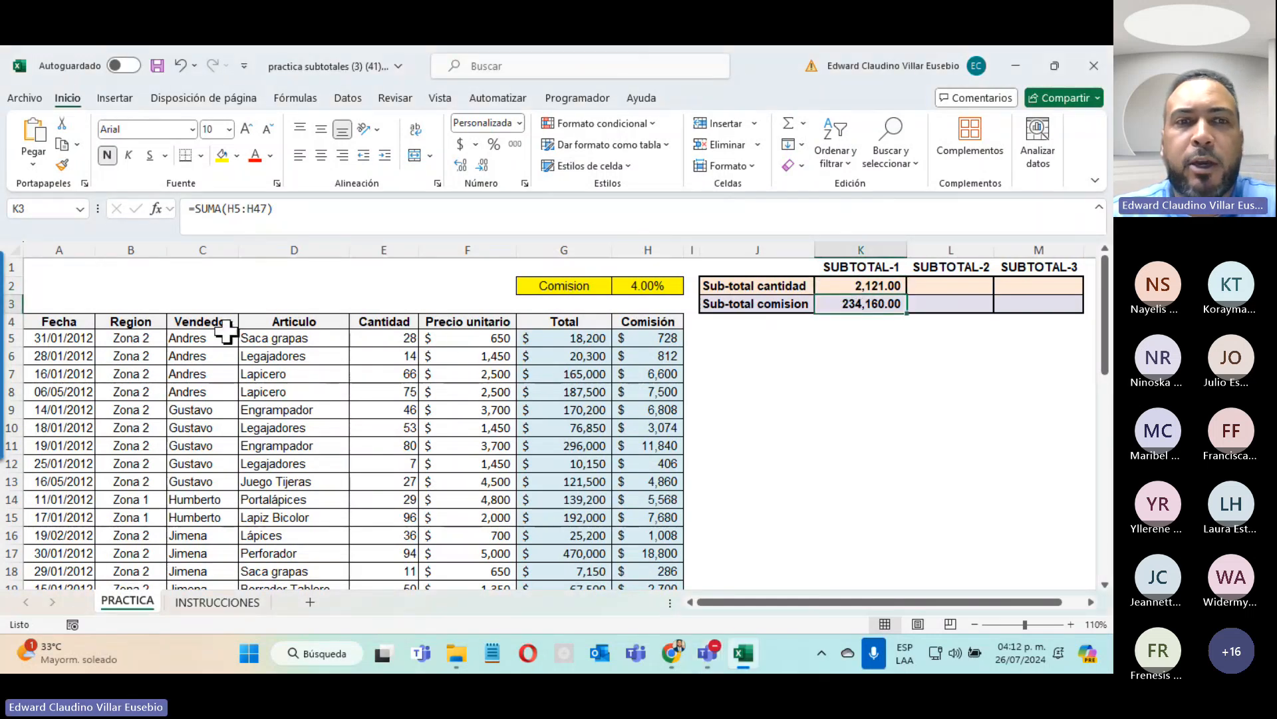
Add filters to the table's header row A4:H4, from Fecha to Comisión.
{"action": "left_click", "coordinate": [52, 321]}
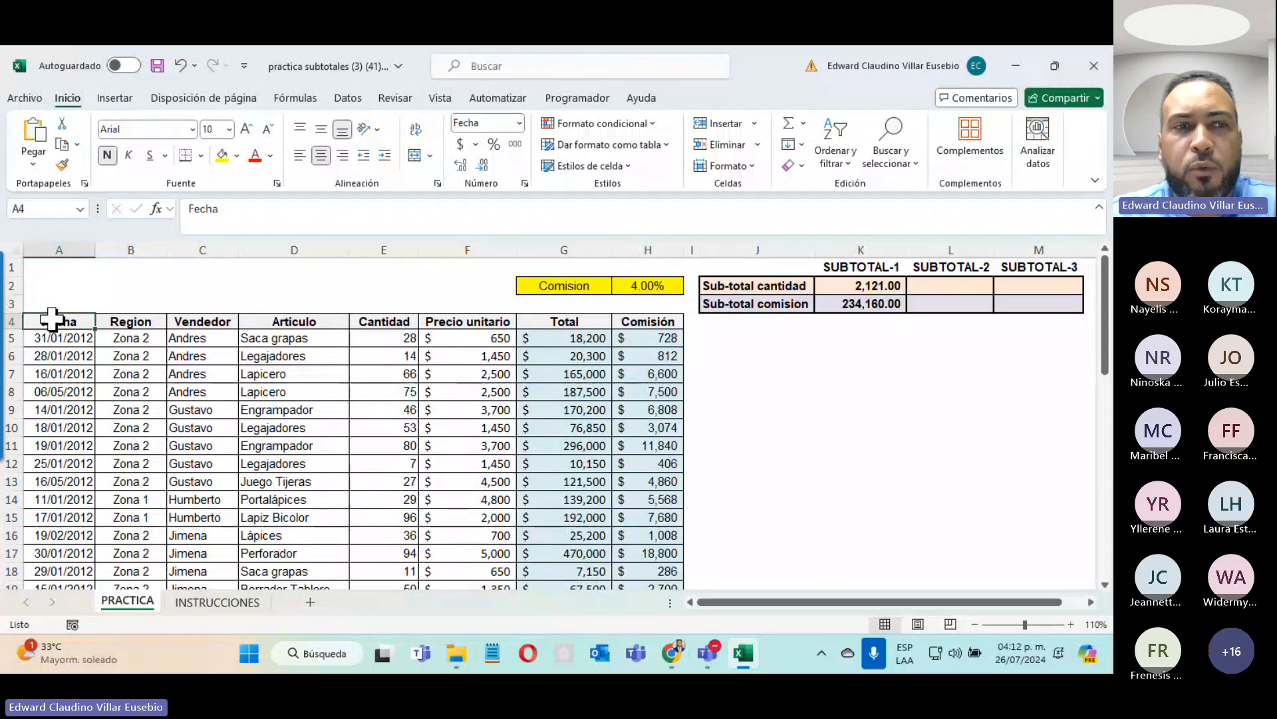
{"action": "left_click_drag", "start_coordinate": [57, 323], "coordinate": [649, 322]}
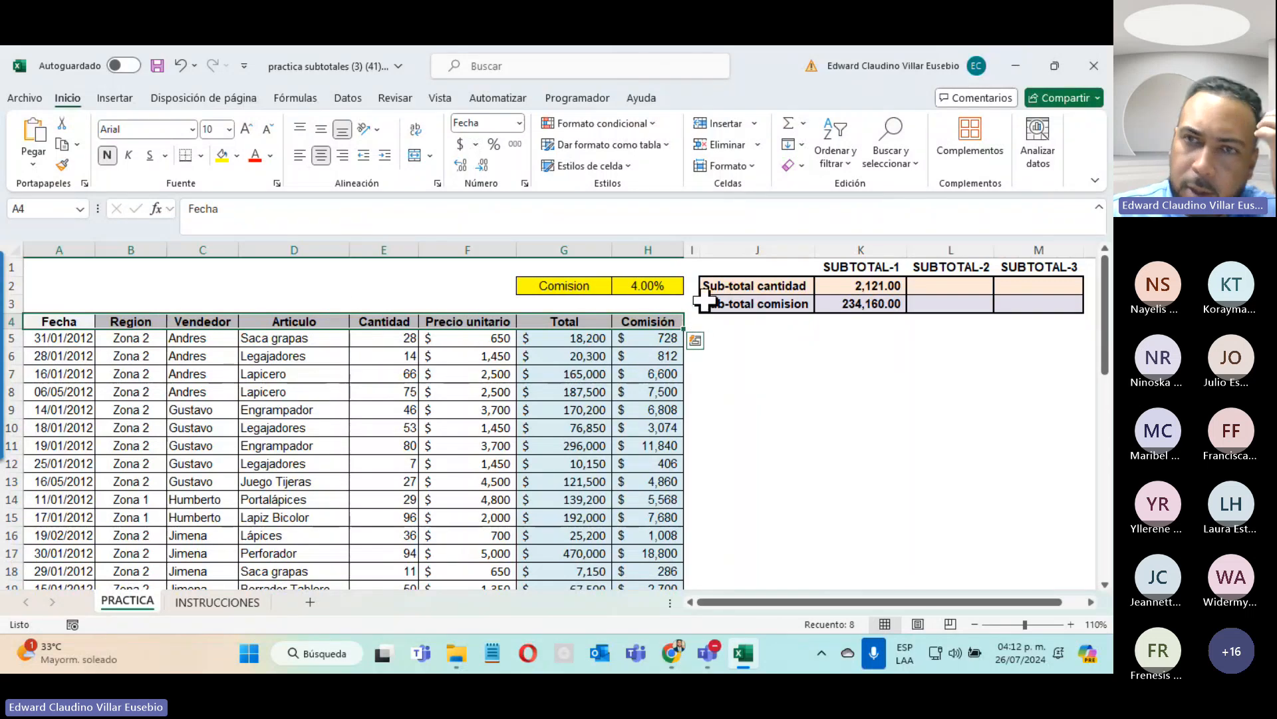
{"action": "left_click", "coordinate": [838, 165]}
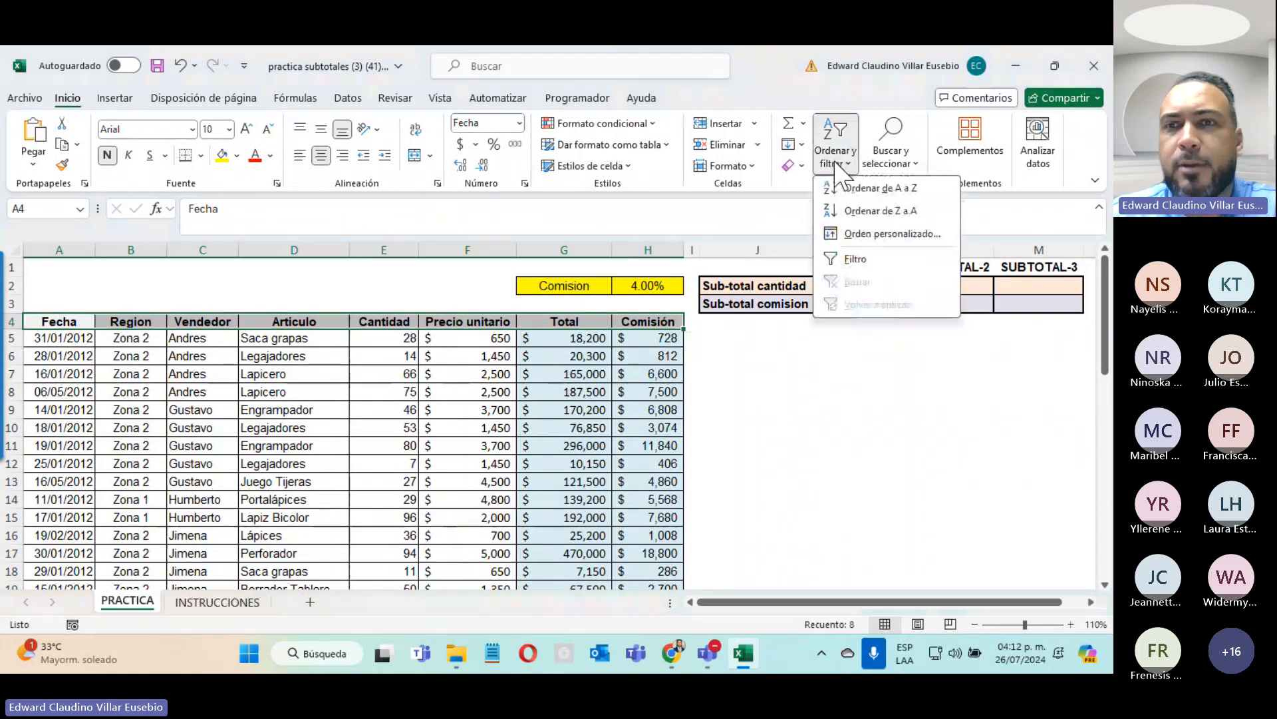
{"action": "left_click", "coordinate": [850, 262]}
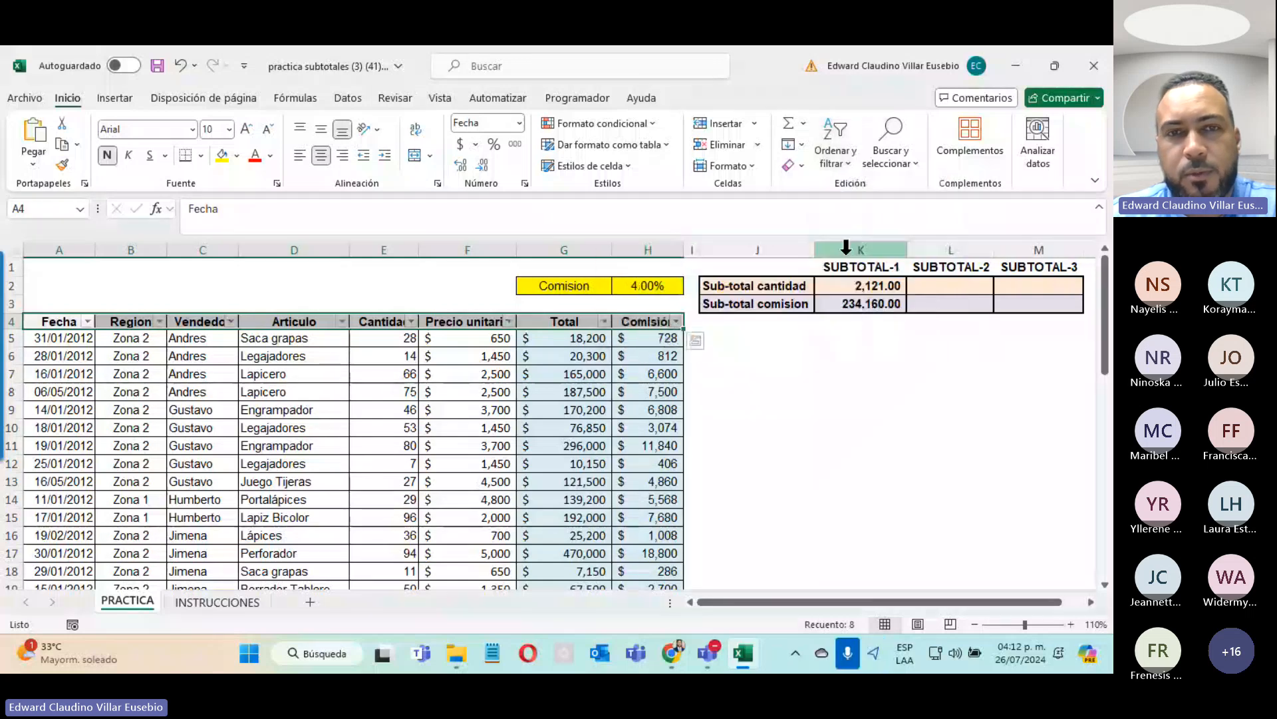
{"action": "left_click", "coordinate": [459, 397]}
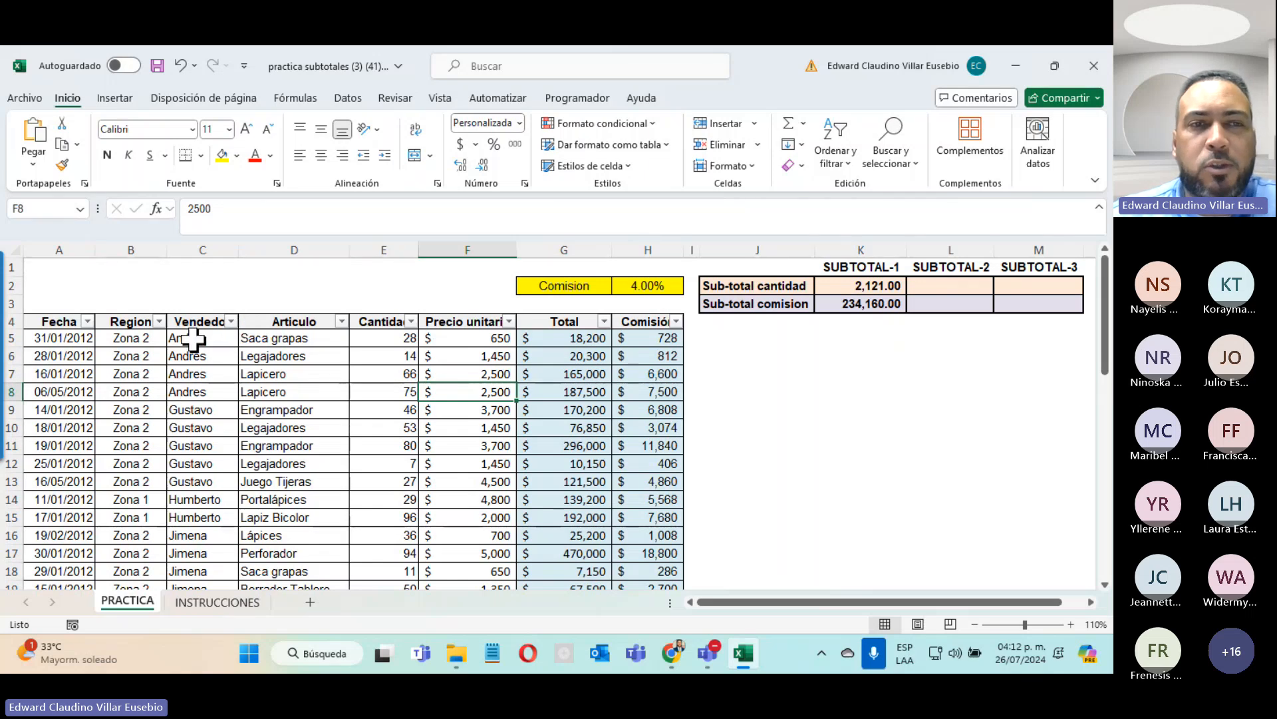
Filter the Vendedor column to show only the first listed salesperson's rows.
{"action": "left_click_drag", "start_coordinate": [192, 343], "coordinate": [227, 399]}
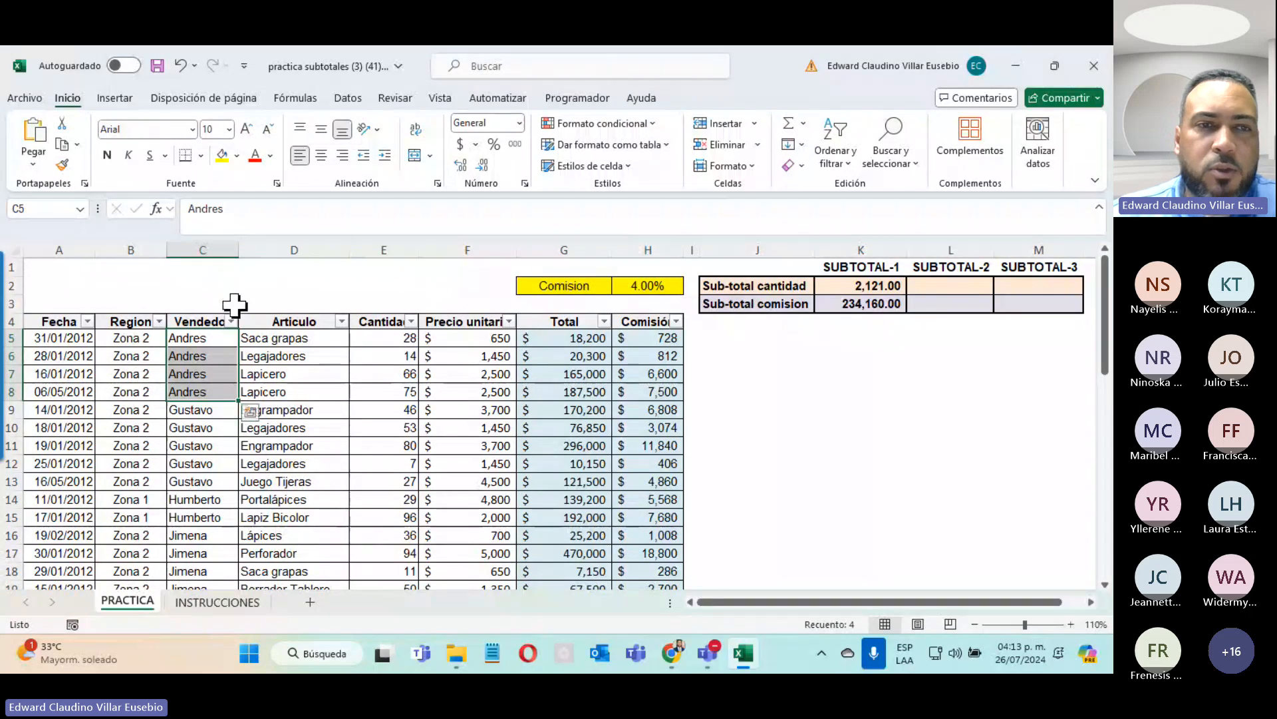
{"action": "left_click", "coordinate": [325, 300]}
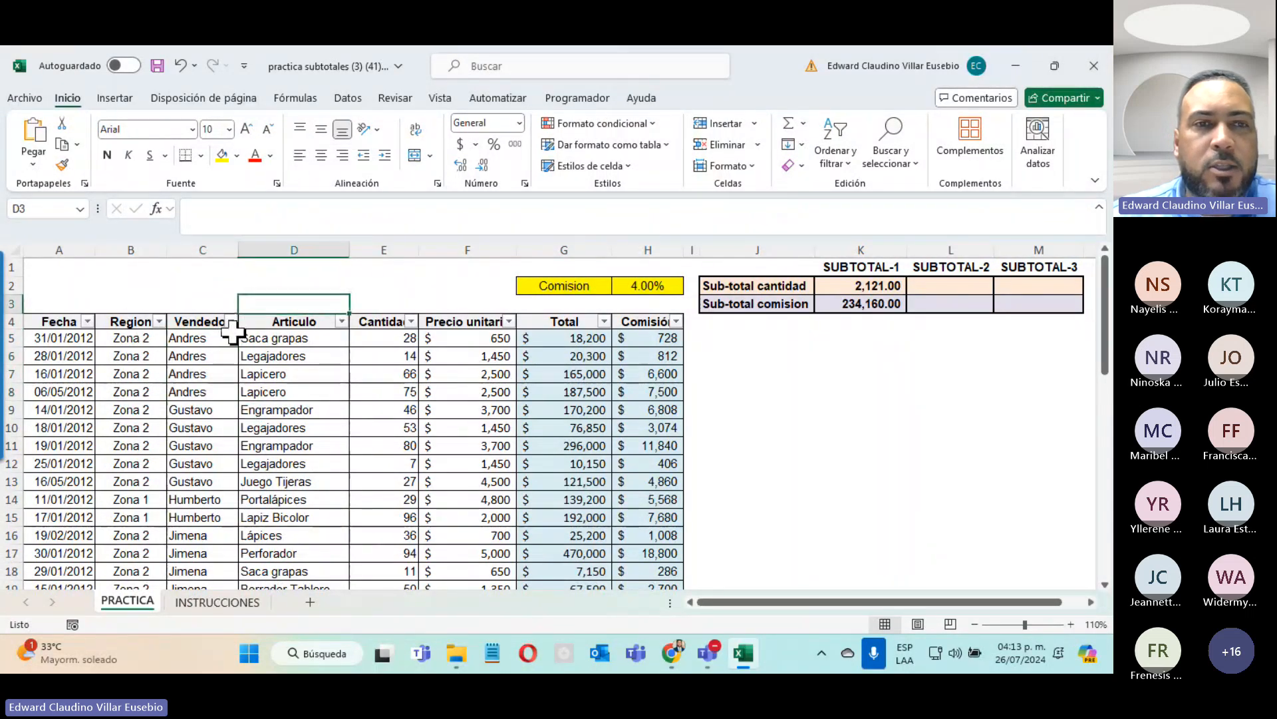
{"action": "left_click", "coordinate": [230, 322]}
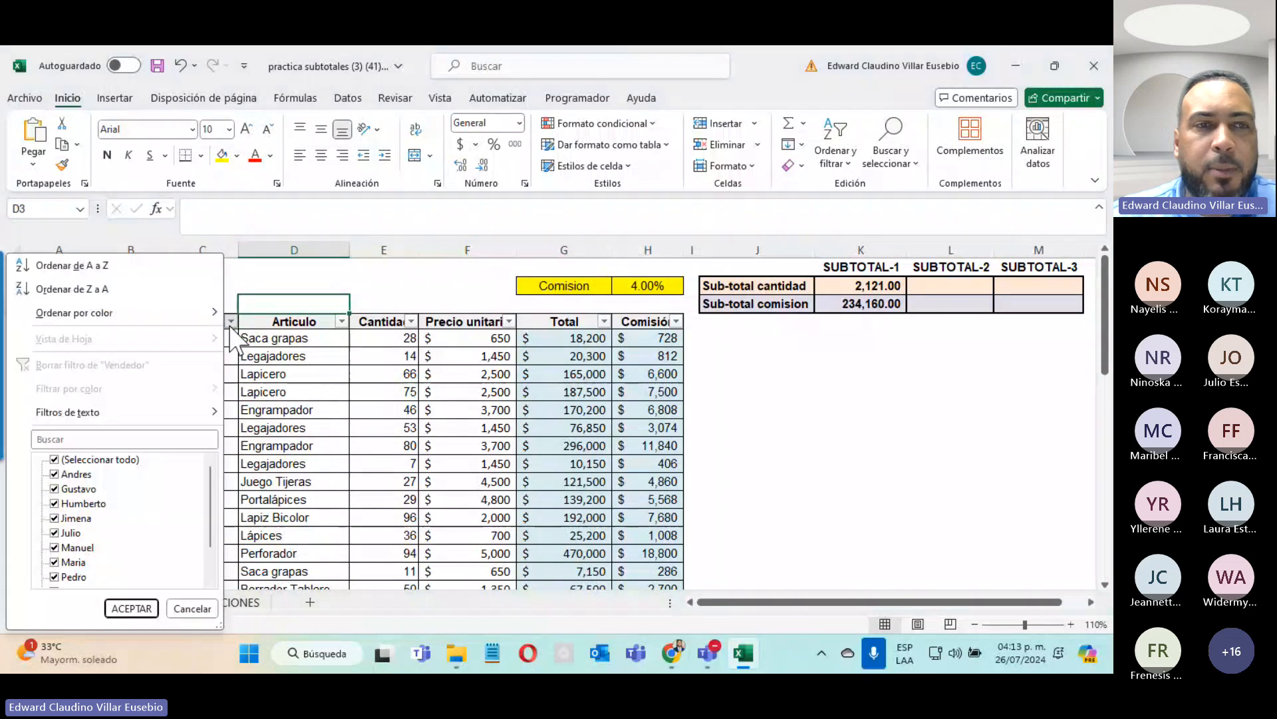
{"action": "left_click", "coordinate": [54, 460]}
{"action": "left_click", "coordinate": [54, 473]}
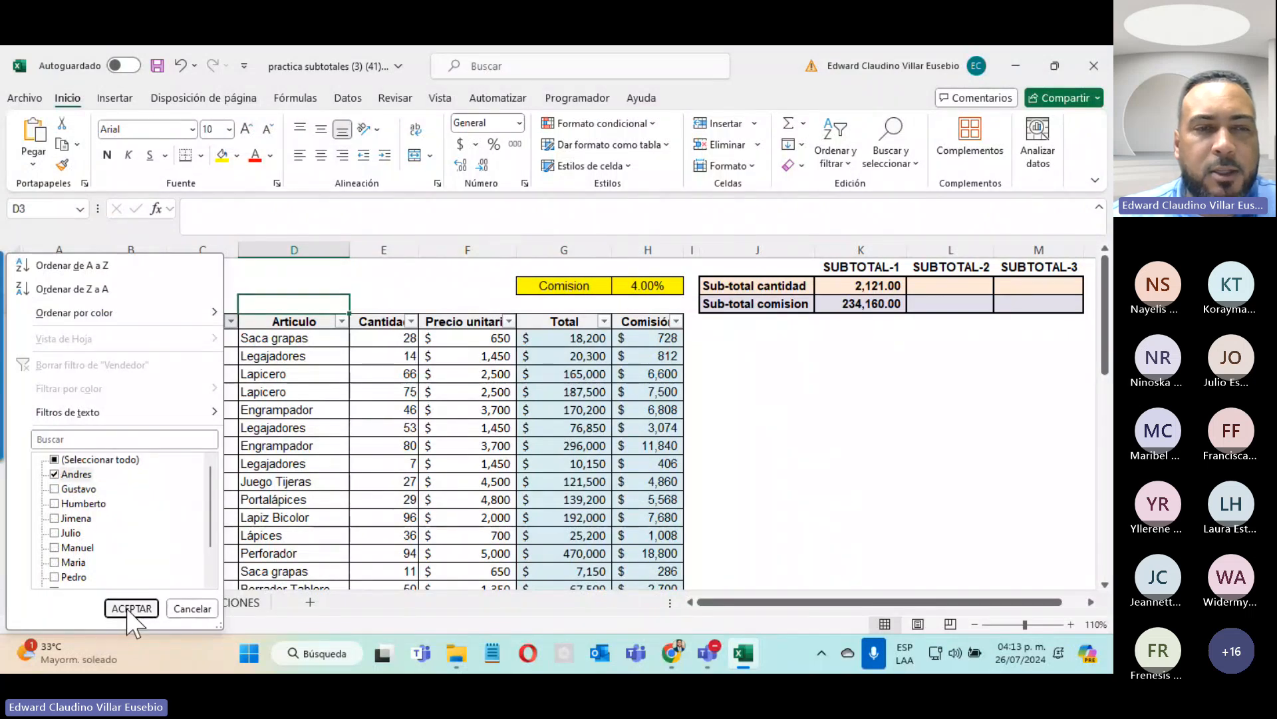
{"action": "left_click", "coordinate": [129, 607]}
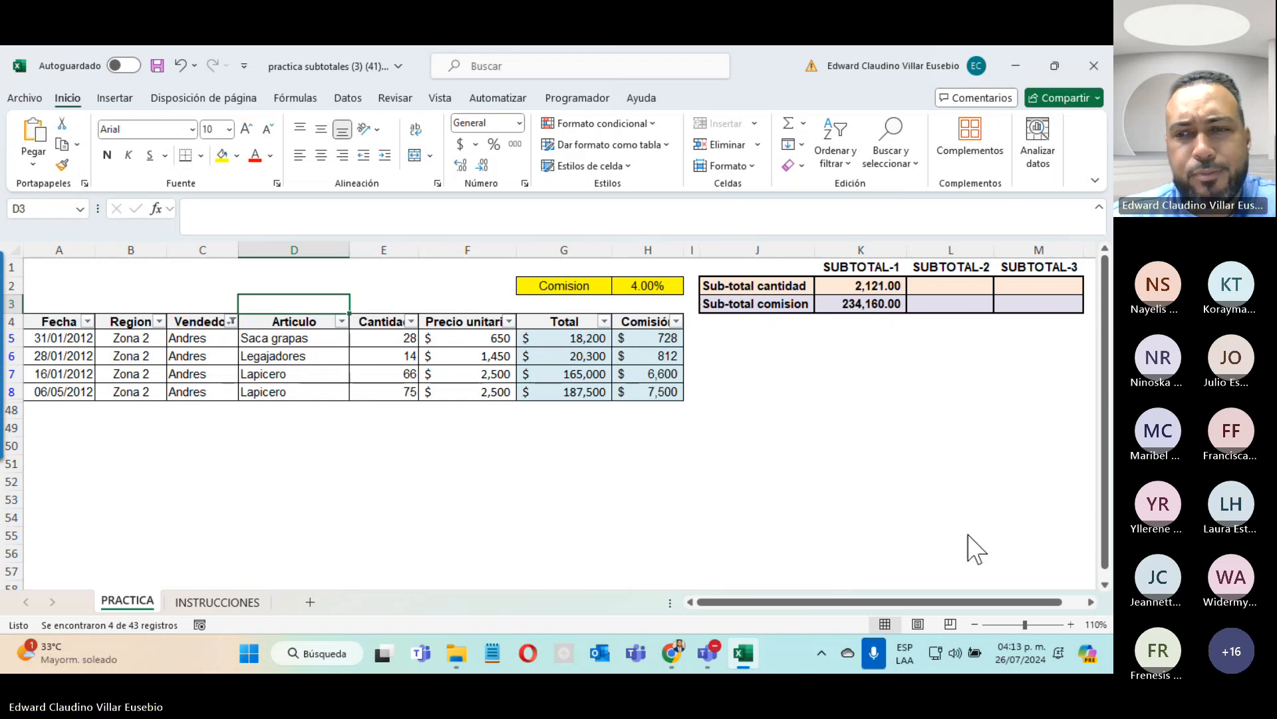
Compare the filtered Cantidad and Comisión values with the SUBTOTAL-1 sums in K2:K3, and clear the Vendedor filter.
{"action": "left_click_drag", "start_coordinate": [368, 334], "coordinate": [371, 393]}
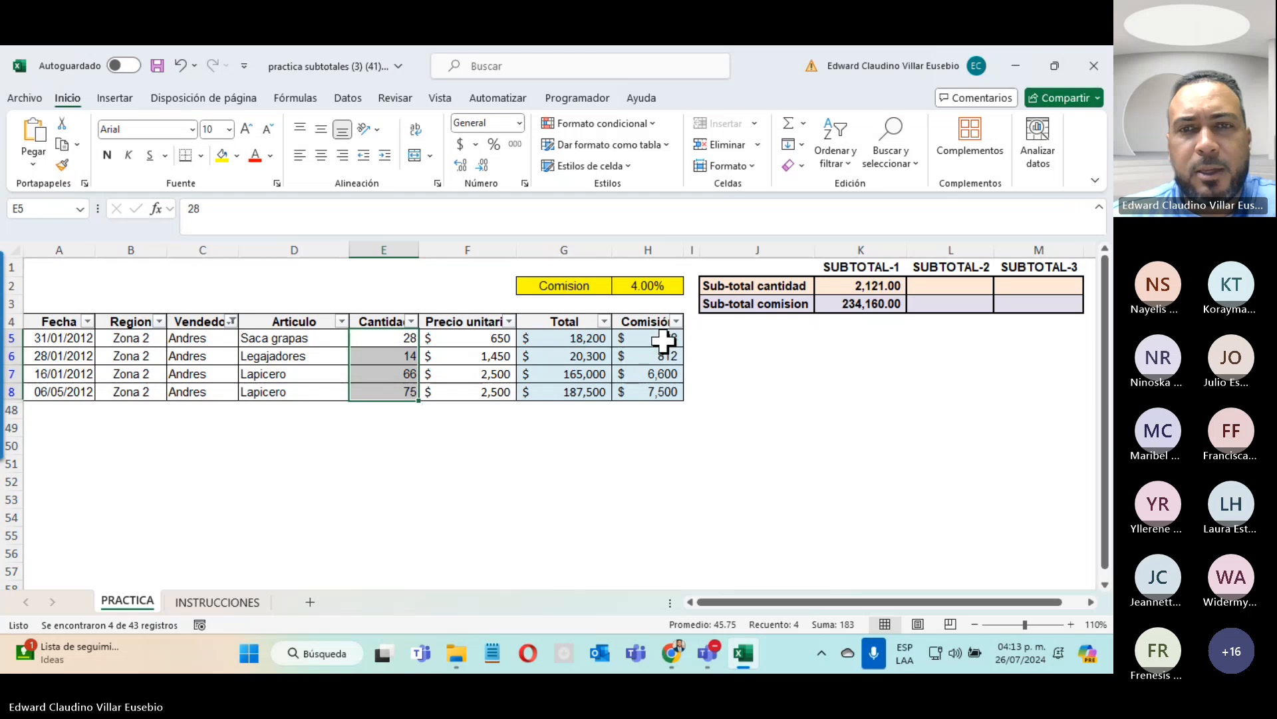
{"action": "left_click_drag", "start_coordinate": [663, 341], "coordinate": [662, 392]}
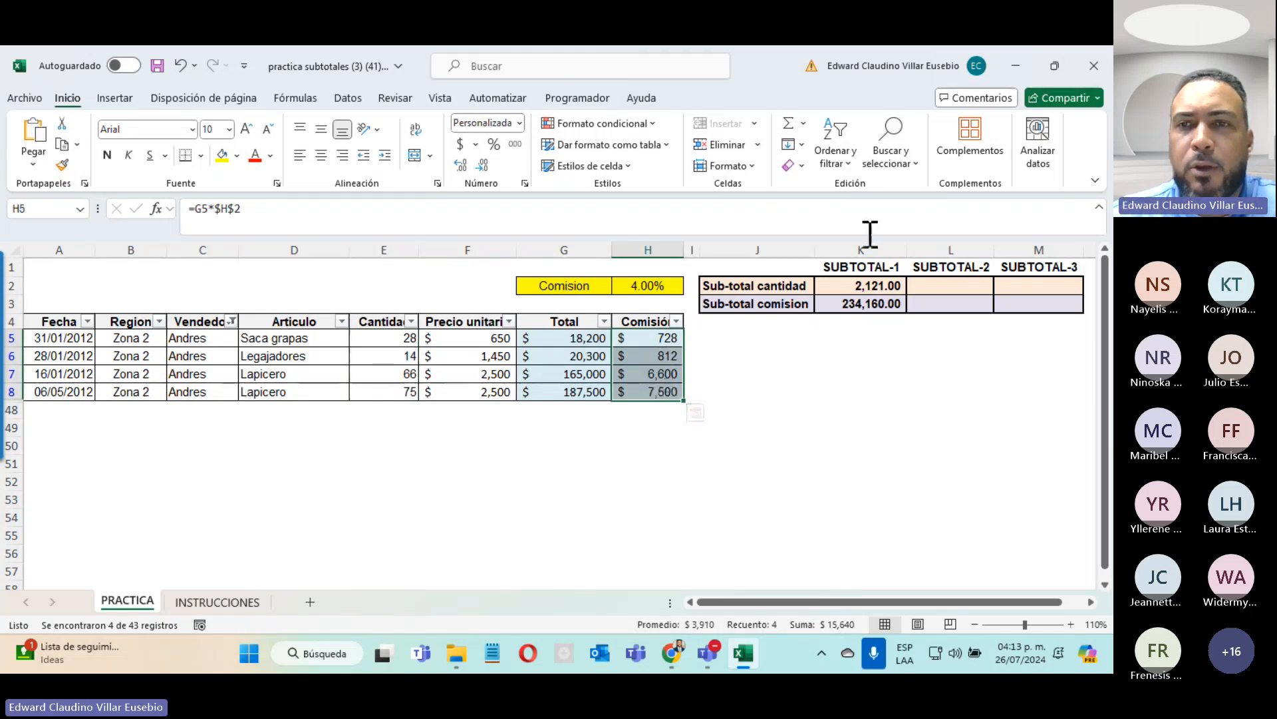
{"action": "left_click", "coordinate": [851, 283]}
{"action": "left_click_drag", "start_coordinate": [852, 283], "coordinate": [851, 303]}
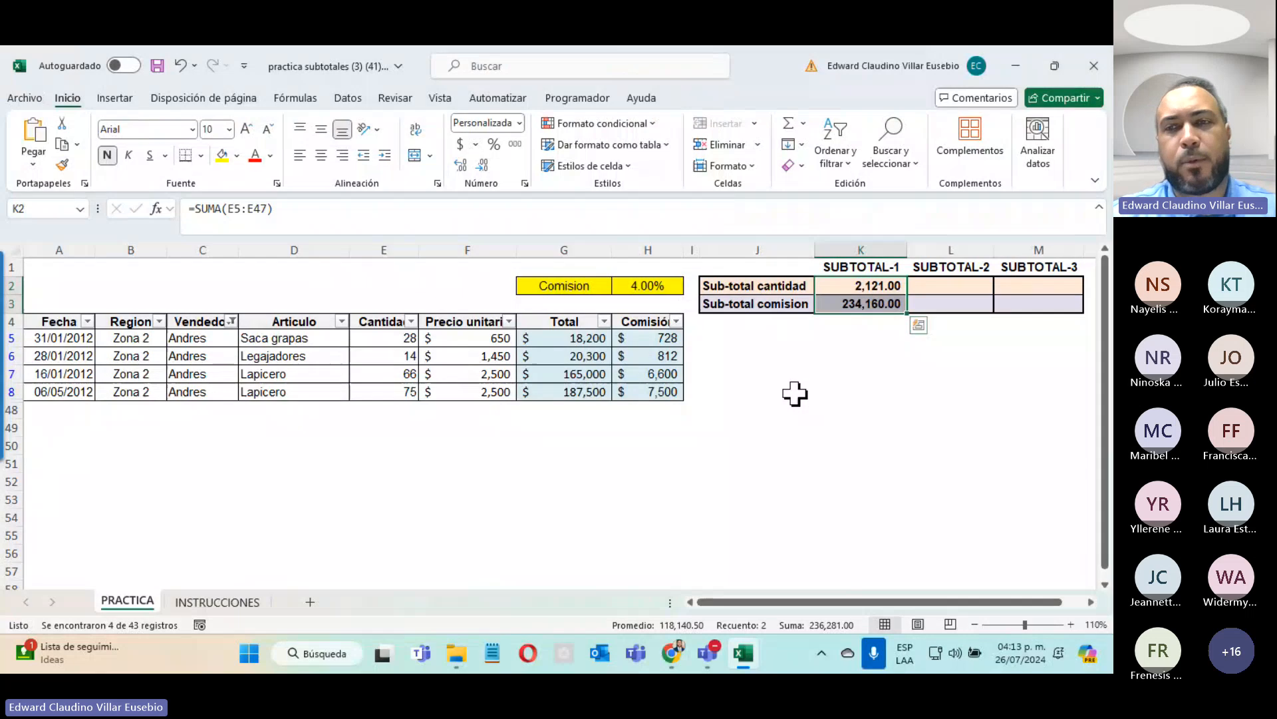
{"action": "left_click", "coordinate": [230, 321]}
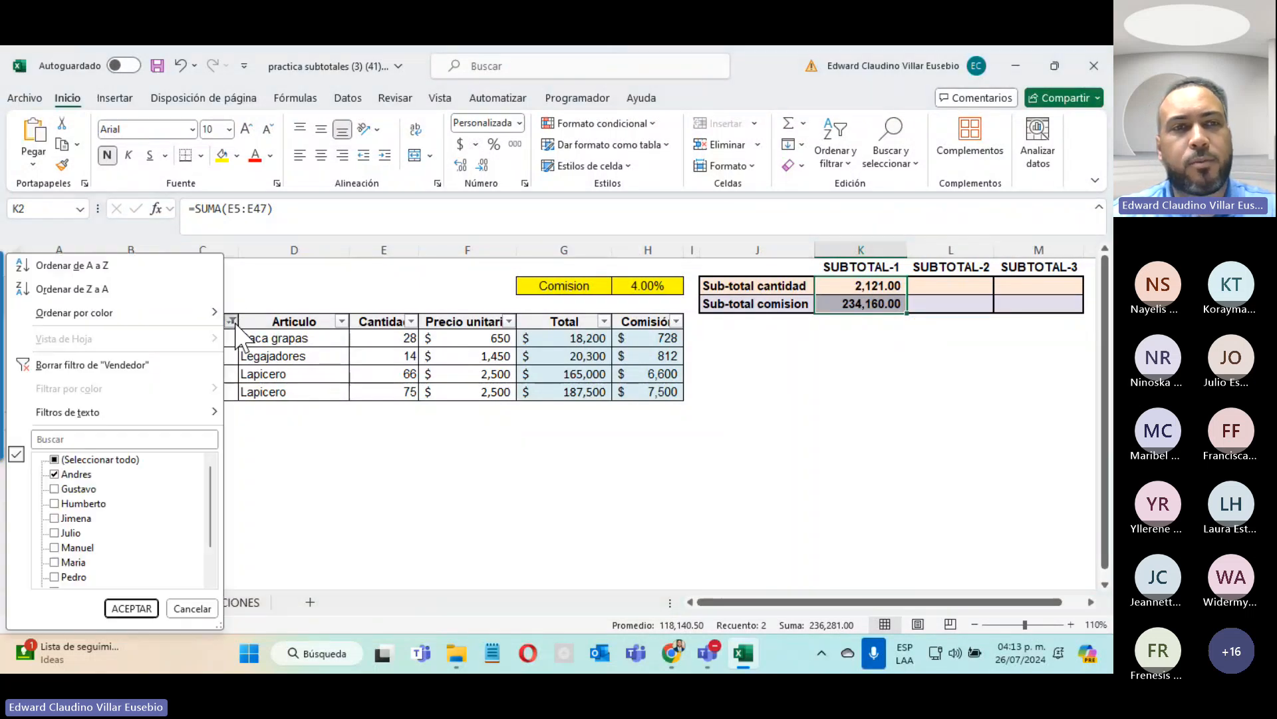
{"action": "left_click", "coordinate": [91, 366]}
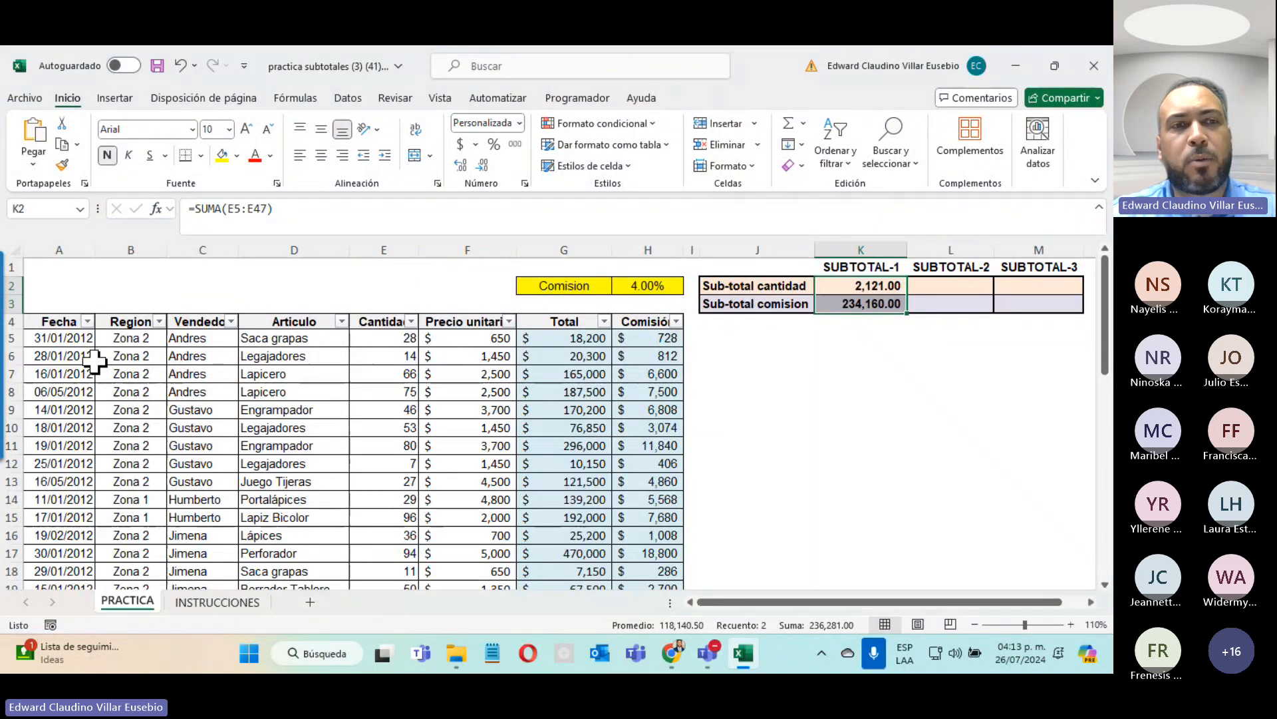
Start a SUBTOTALES formula in the SUBTOTAL-2 quantity cell L2, review the available function numbers, and choose 9 - SUMA.
{"action": "left_click", "coordinate": [958, 286]}
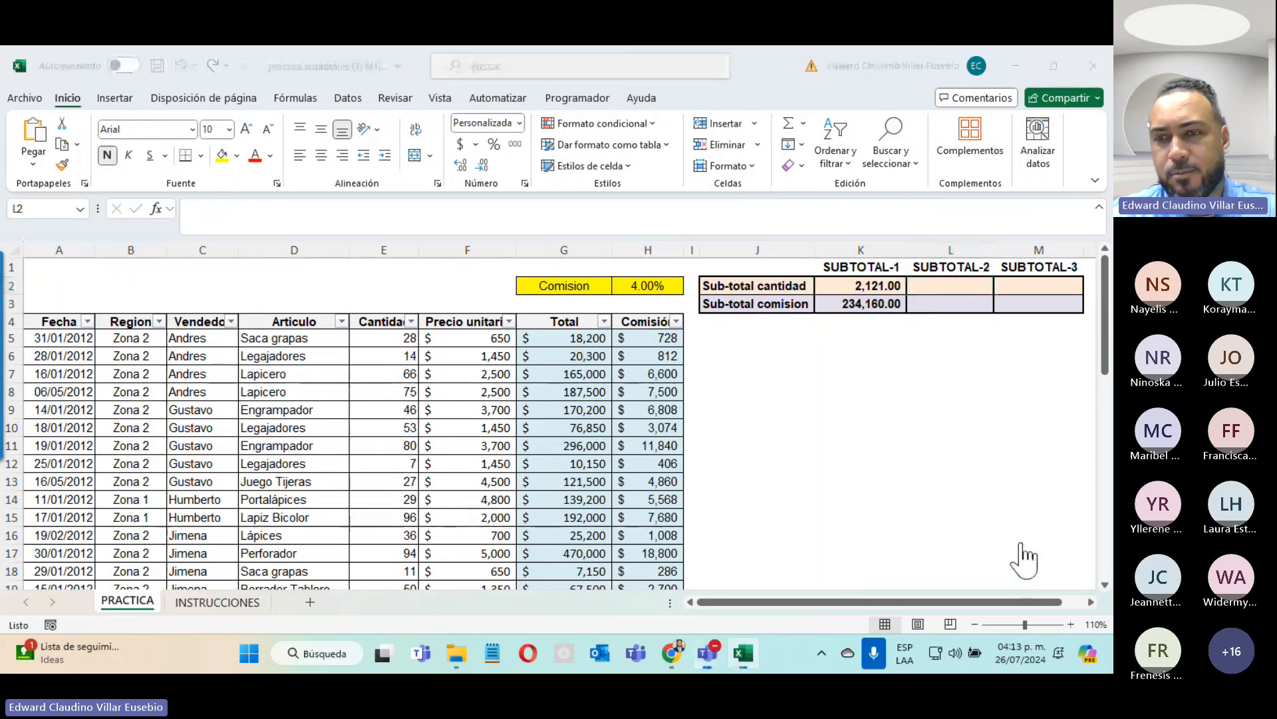
{"action": "left_click", "coordinate": [961, 289]}
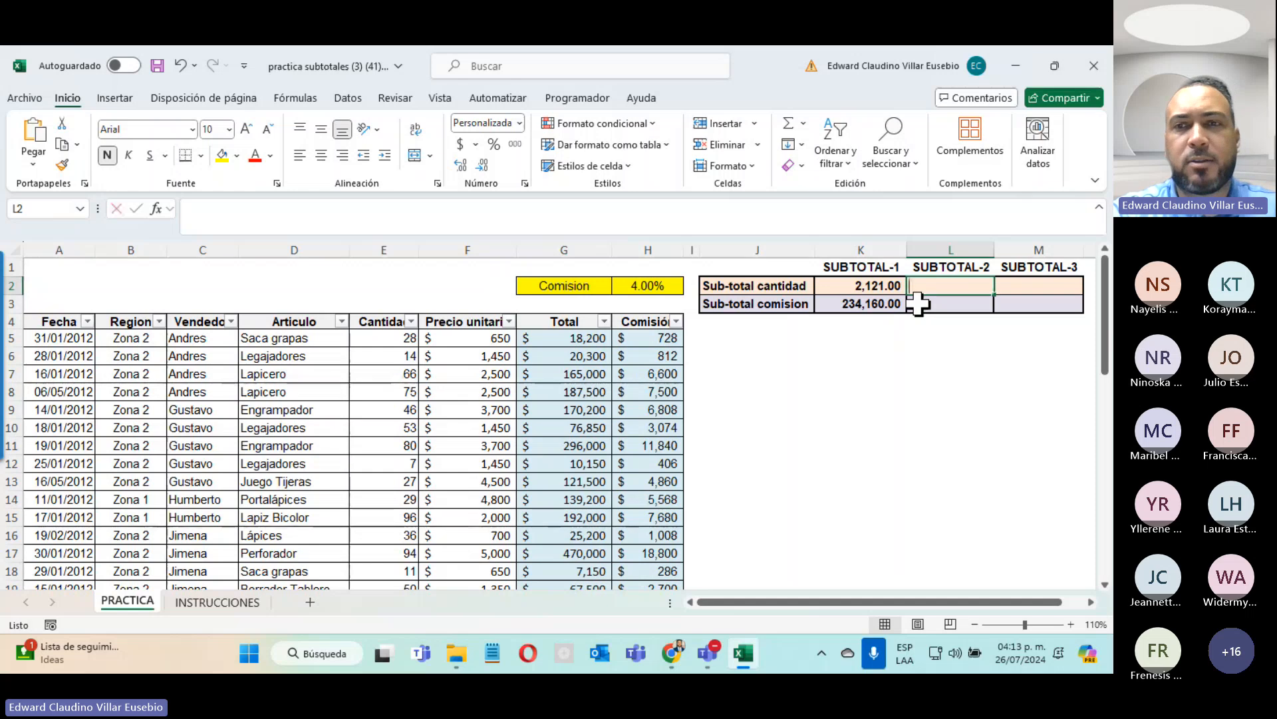
{"action": "type", "text": "="}
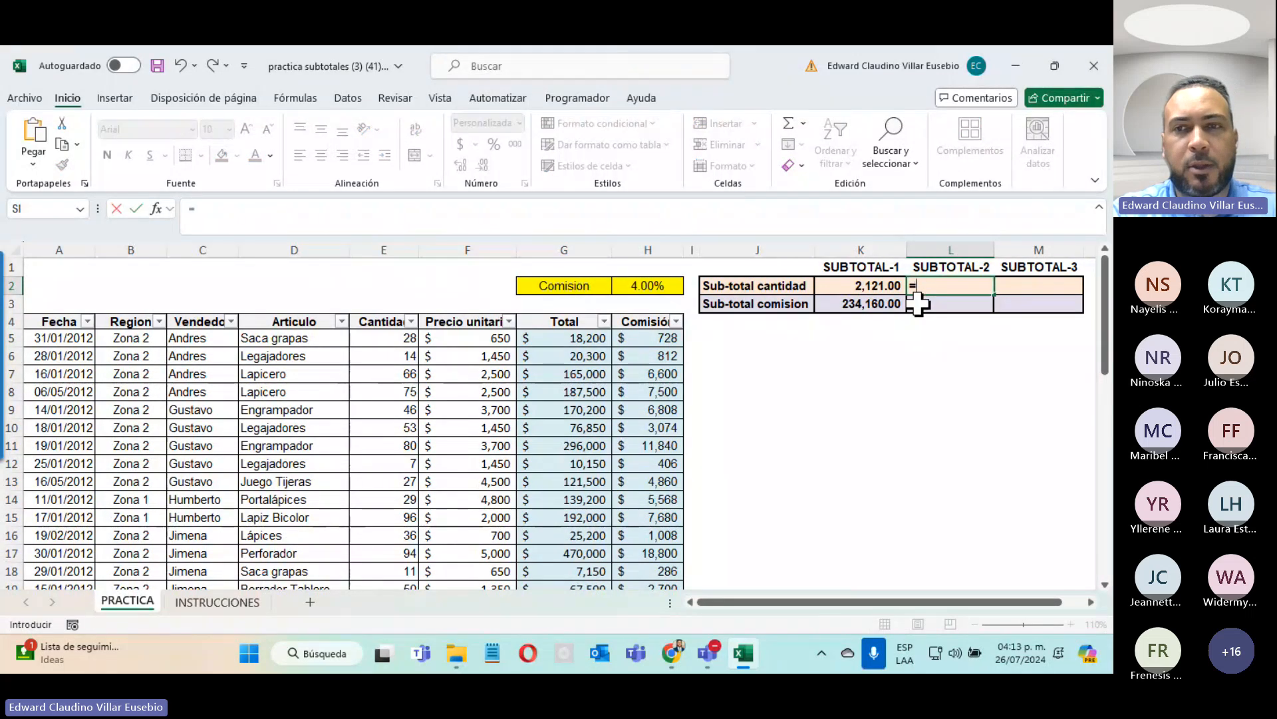
{"action": "type", "text": "sub"}
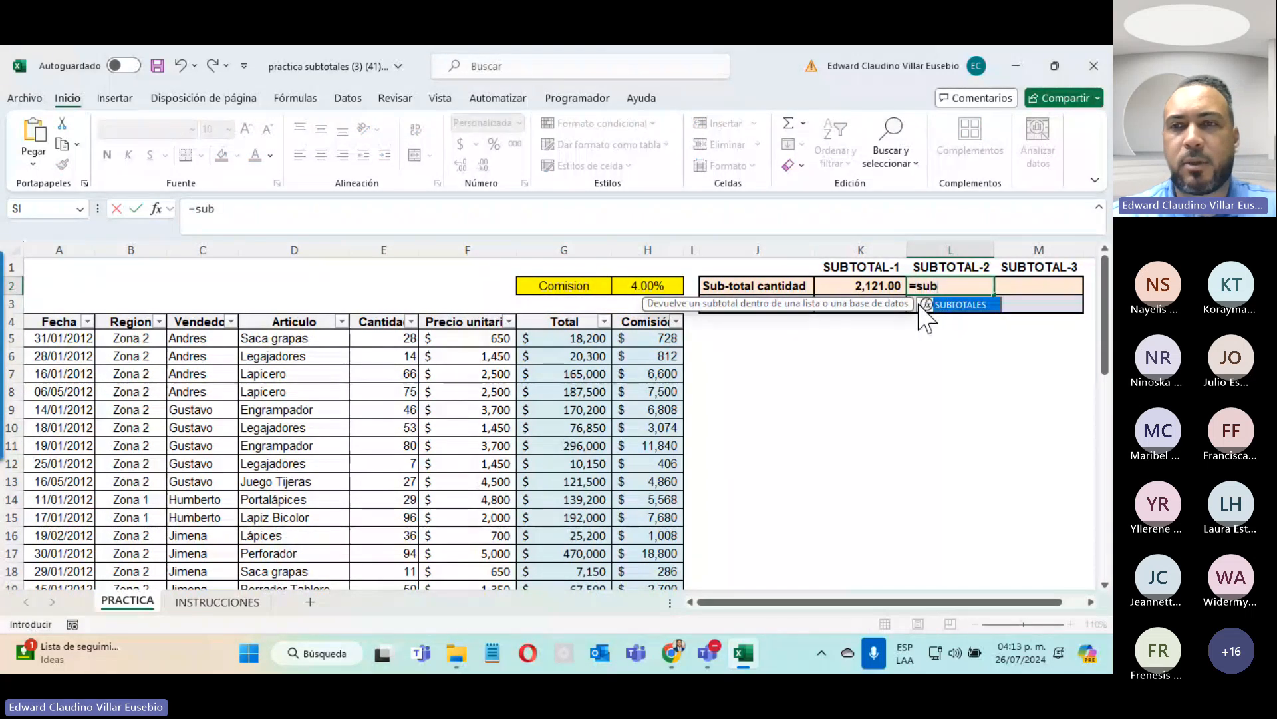
{"action": "double_click", "coordinate": [939, 305]}
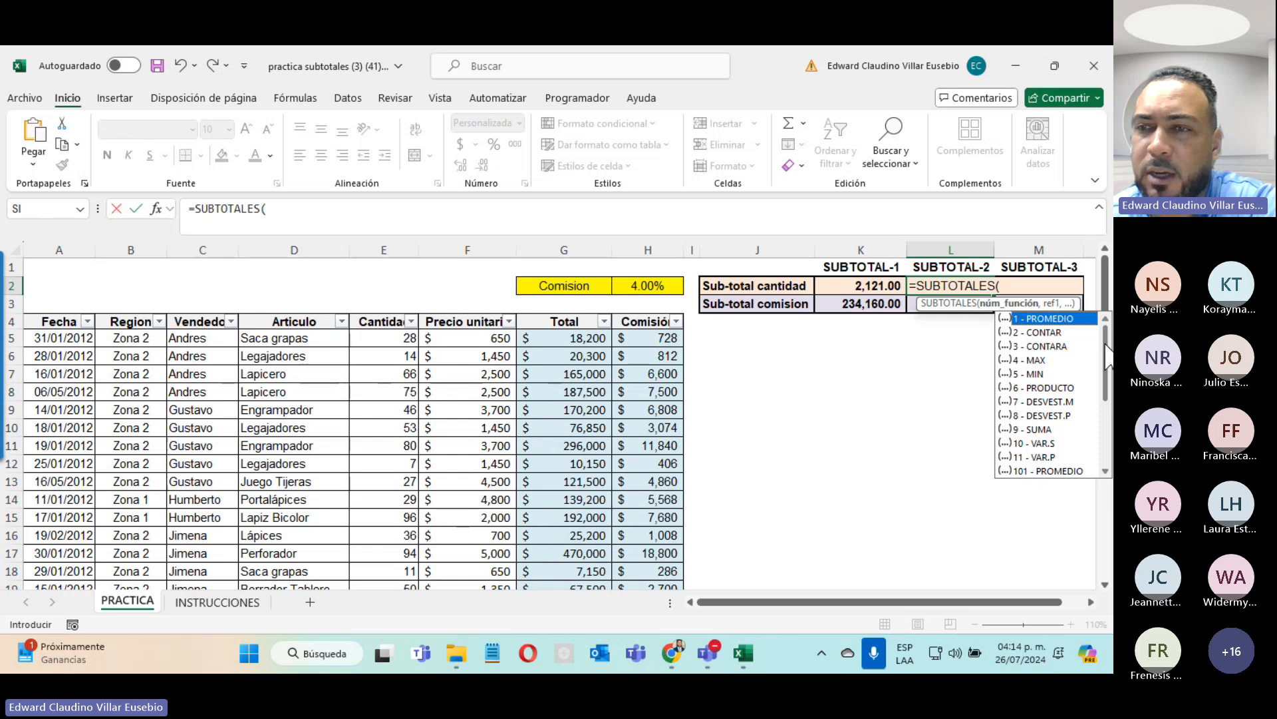
{"action": "scroll", "coordinate": [1107, 356], "scroll_direction": "down", "scroll_amount": 1}
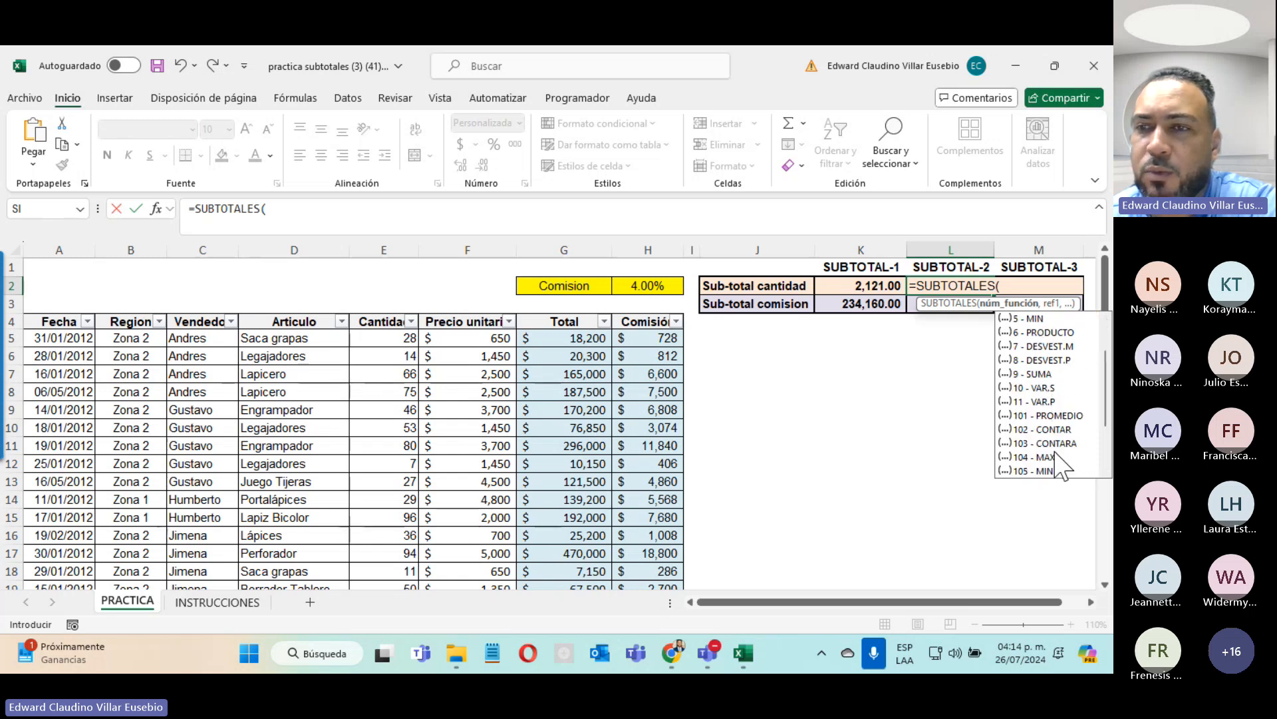
{"action": "left_click_drag", "start_coordinate": [1105, 401], "coordinate": [1099, 441]}
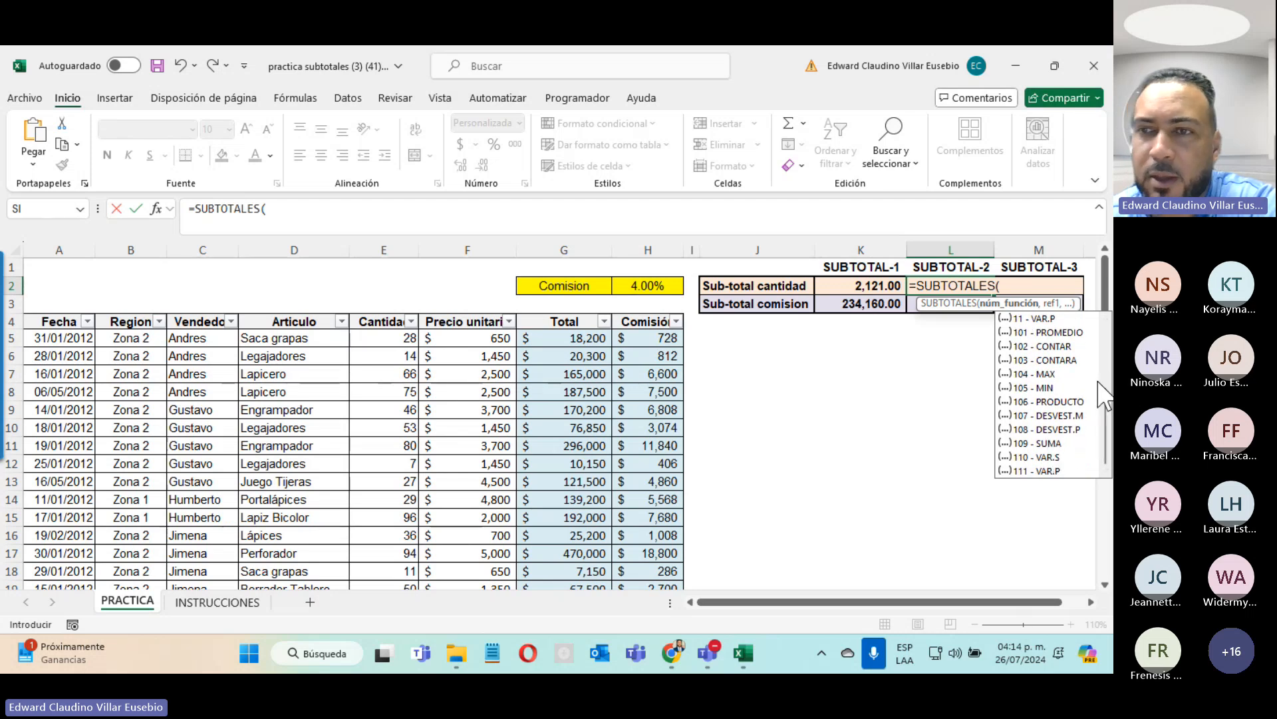
{"action": "left_click_drag", "start_coordinate": [1104, 440], "coordinate": [1107, 370]}
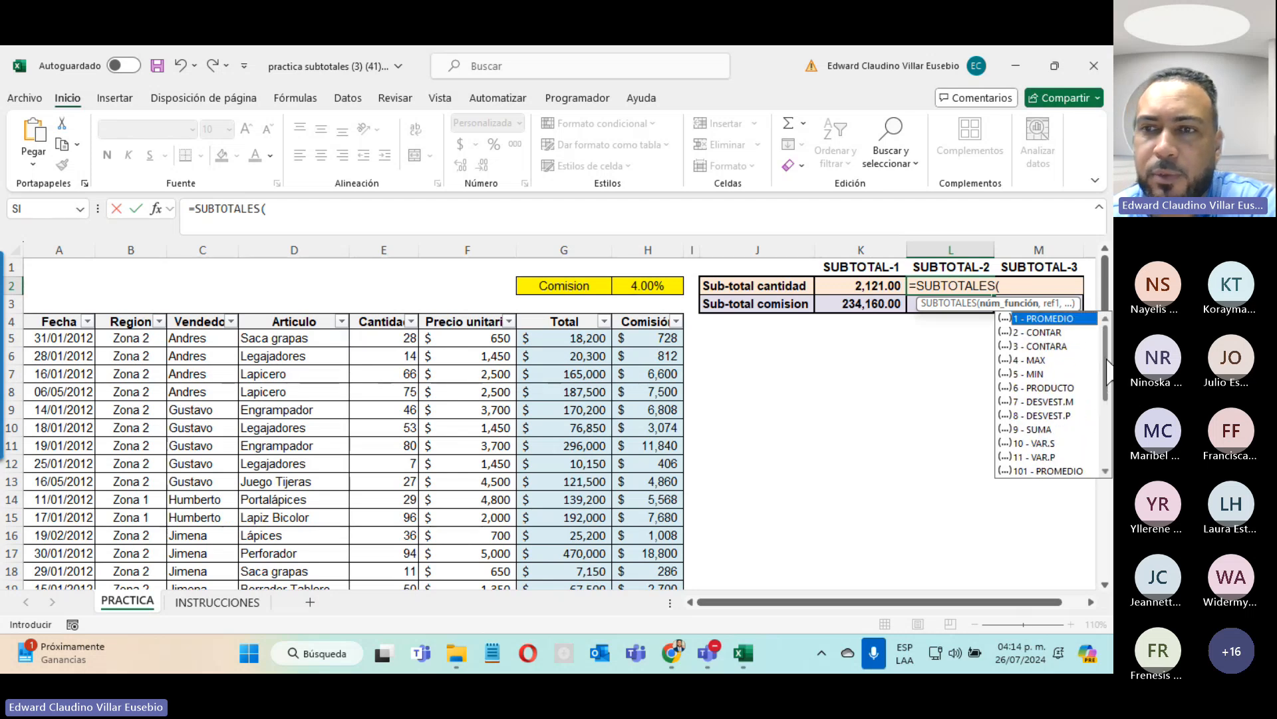
{"action": "left_click", "coordinate": [1038, 429]}
{"action": "double_click", "coordinate": [1038, 429]}
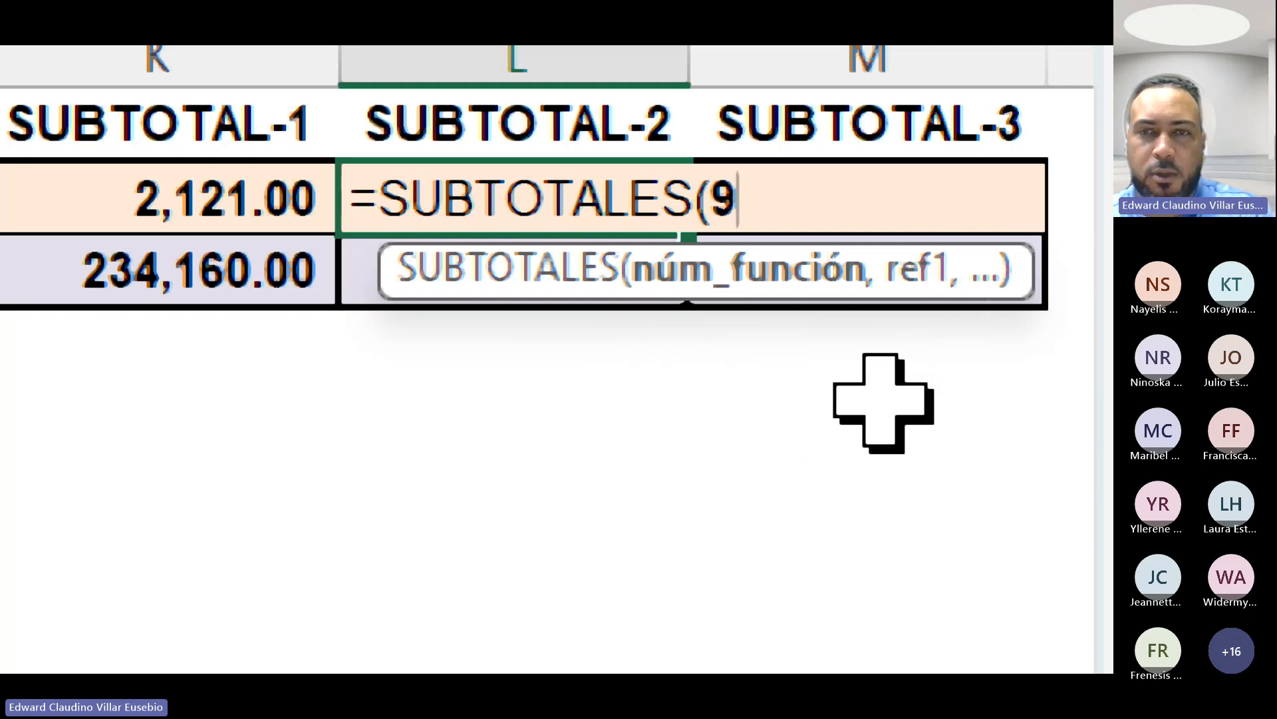
Complete the quantity formula in L2 as =SUBTOTALES(9,E5:E47), covering the whole Cantidad column.
{"action": "type", "text": ","}
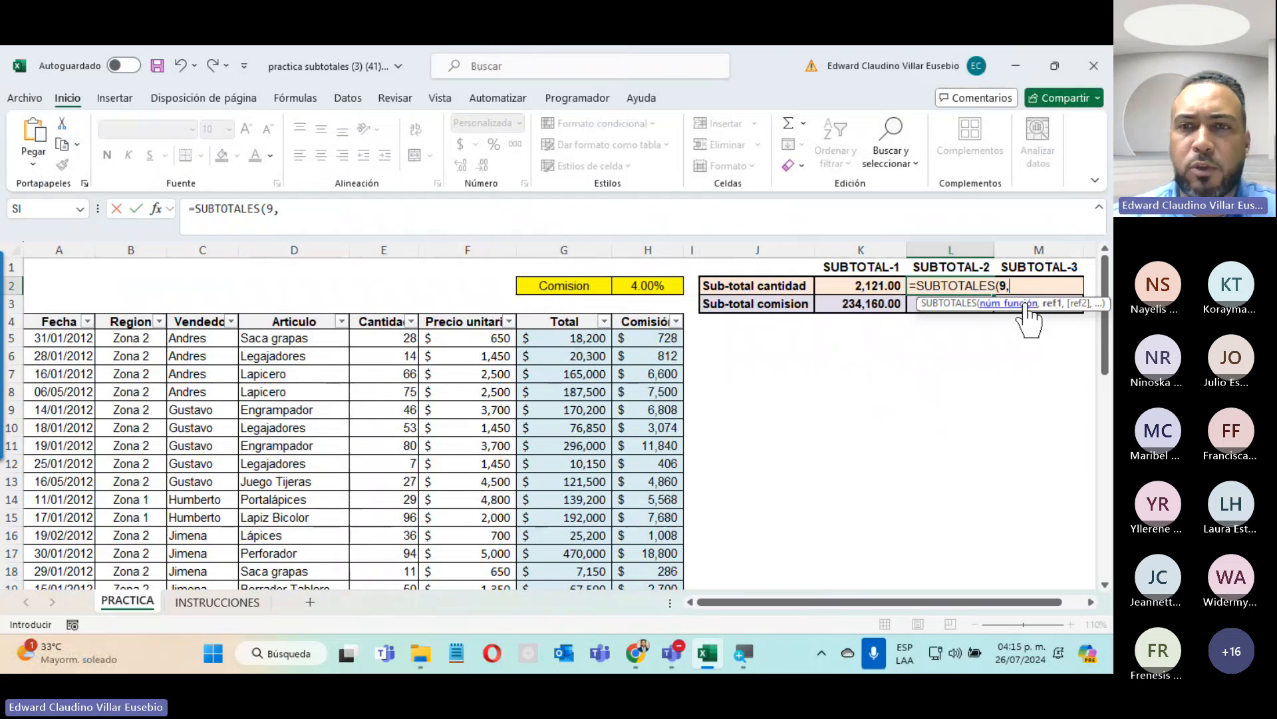
{"action": "left_click", "coordinate": [367, 340]}
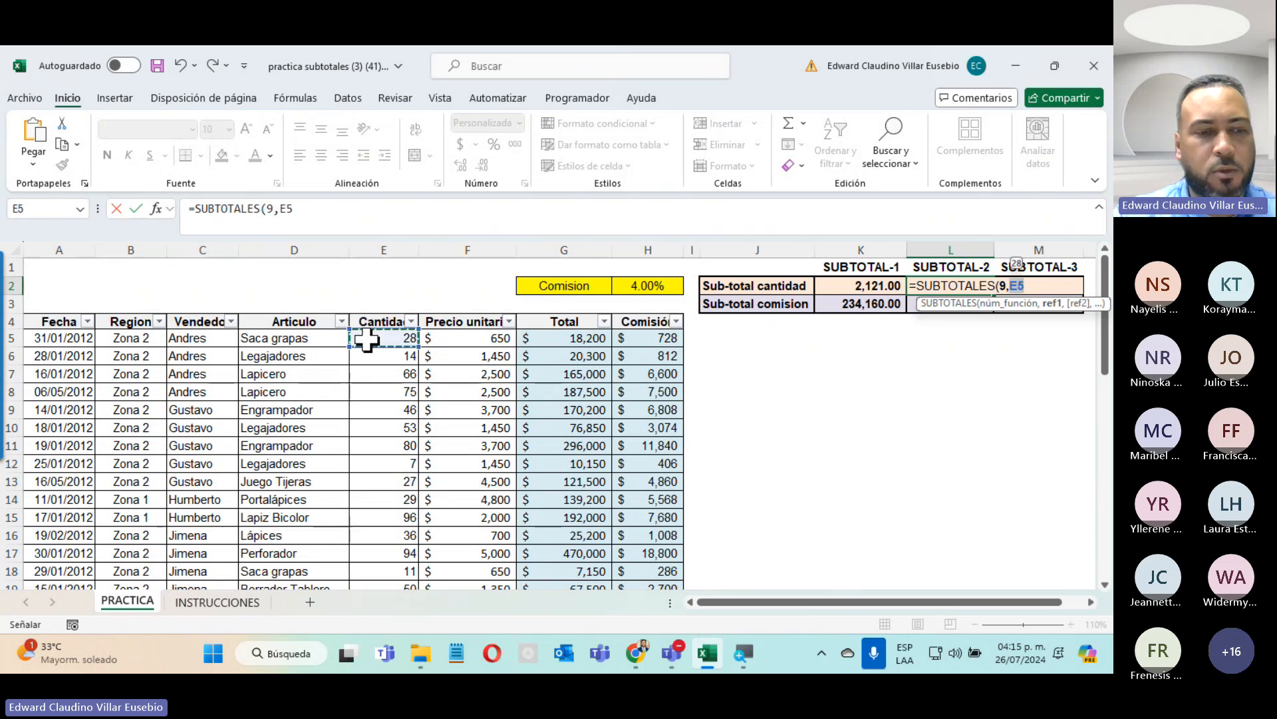
{"action": "key", "text": "ctrl+shift+Down"}
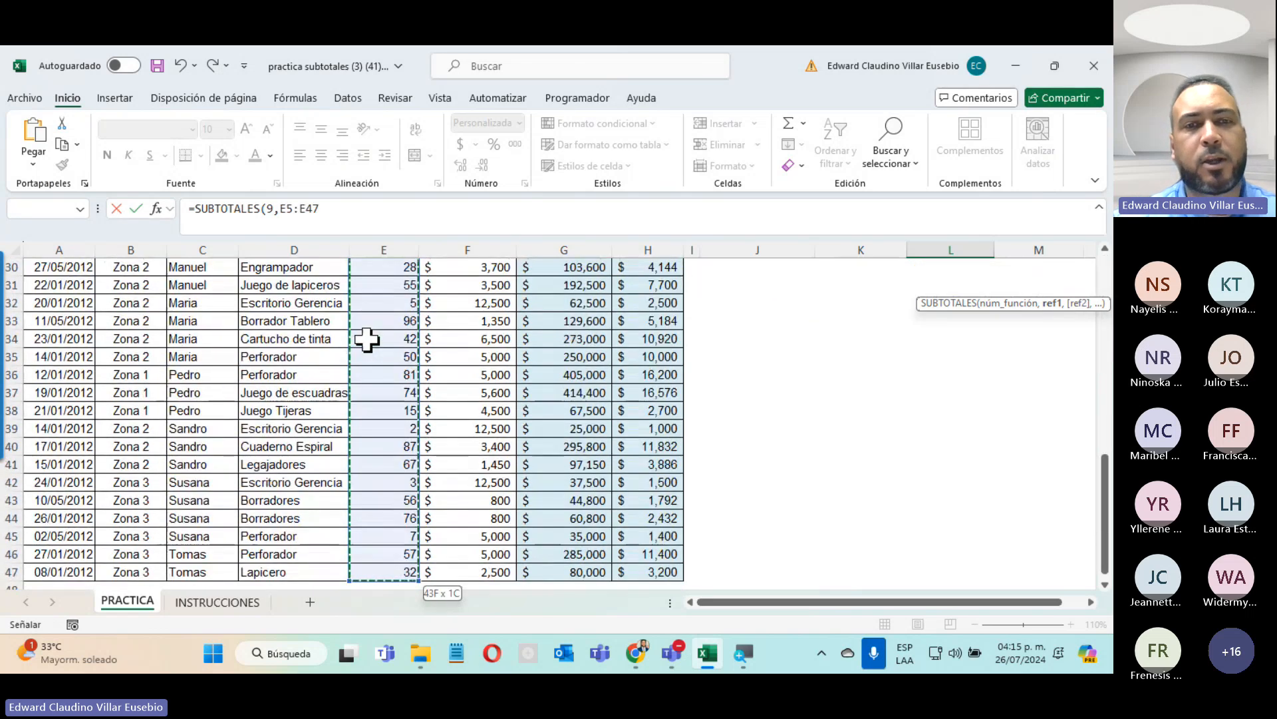
{"action": "scroll", "coordinate": [685, 382], "scroll_direction": "up", "scroll_amount": 10}
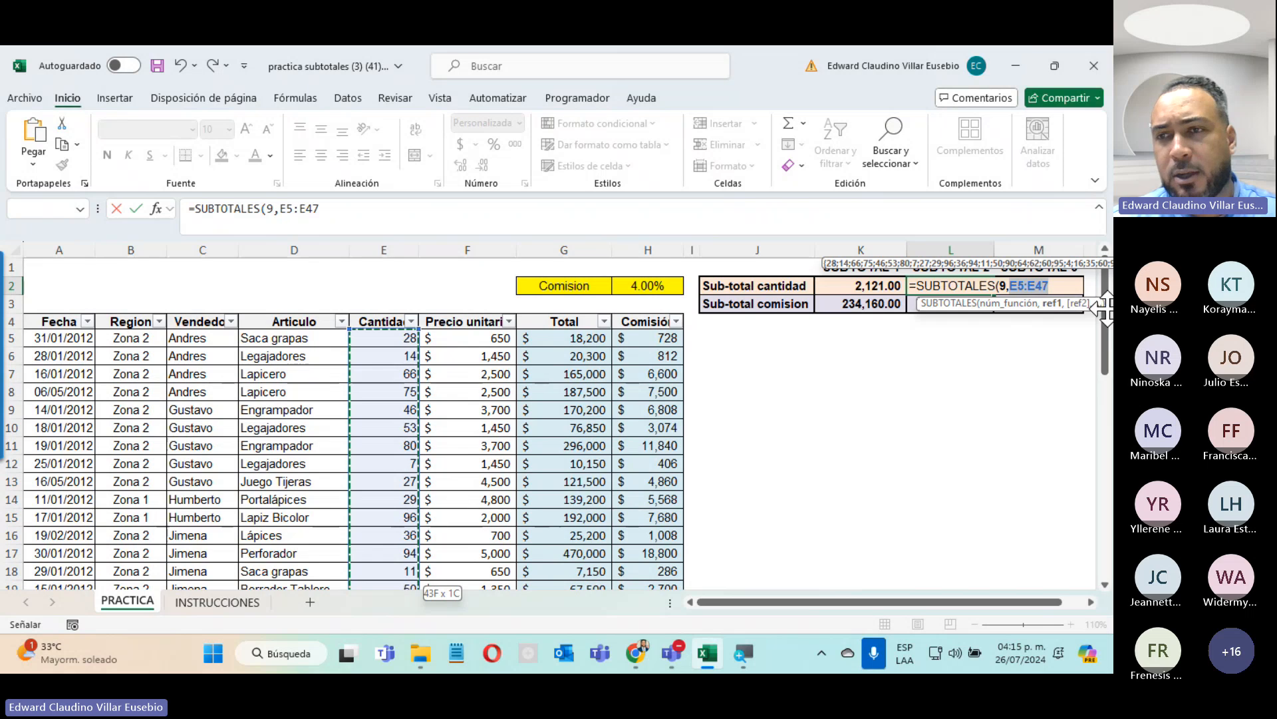
{"action": "left_click", "coordinate": [1031, 546]}
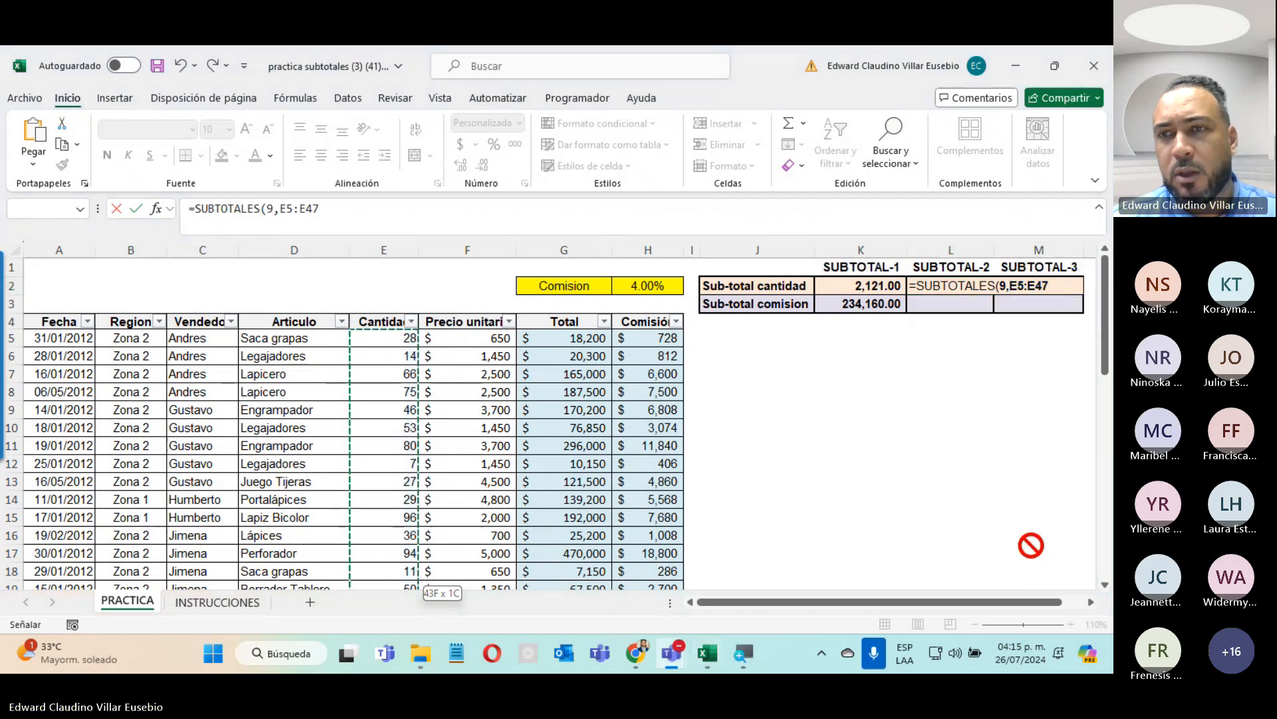
{"action": "left_click", "coordinate": [1059, 286]}
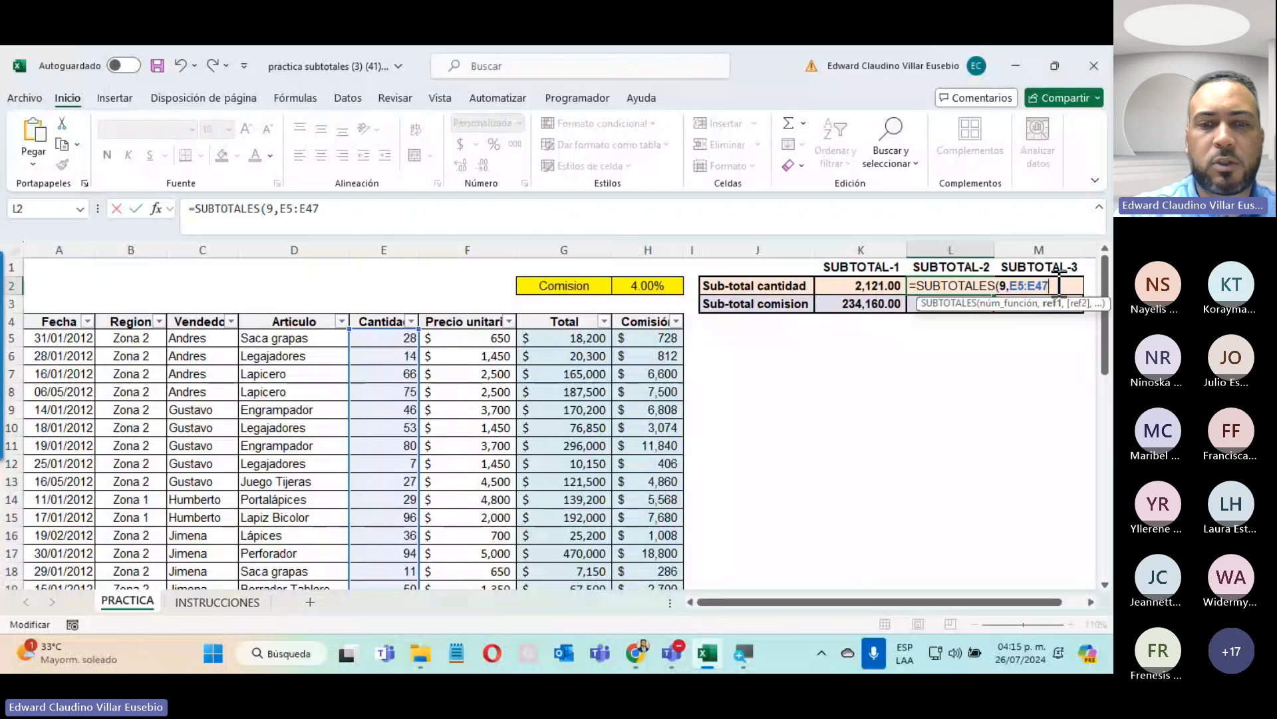
{"action": "type", "text": ")"}
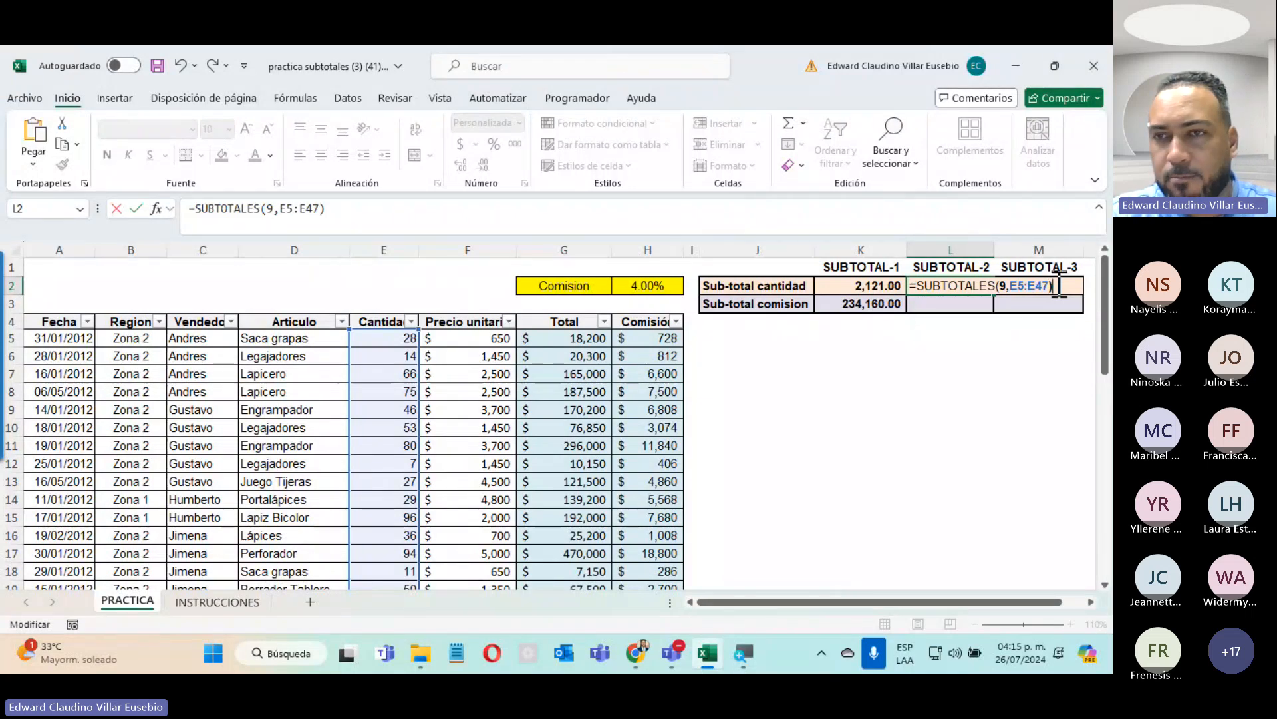
{"action": "key", "text": "Return"}
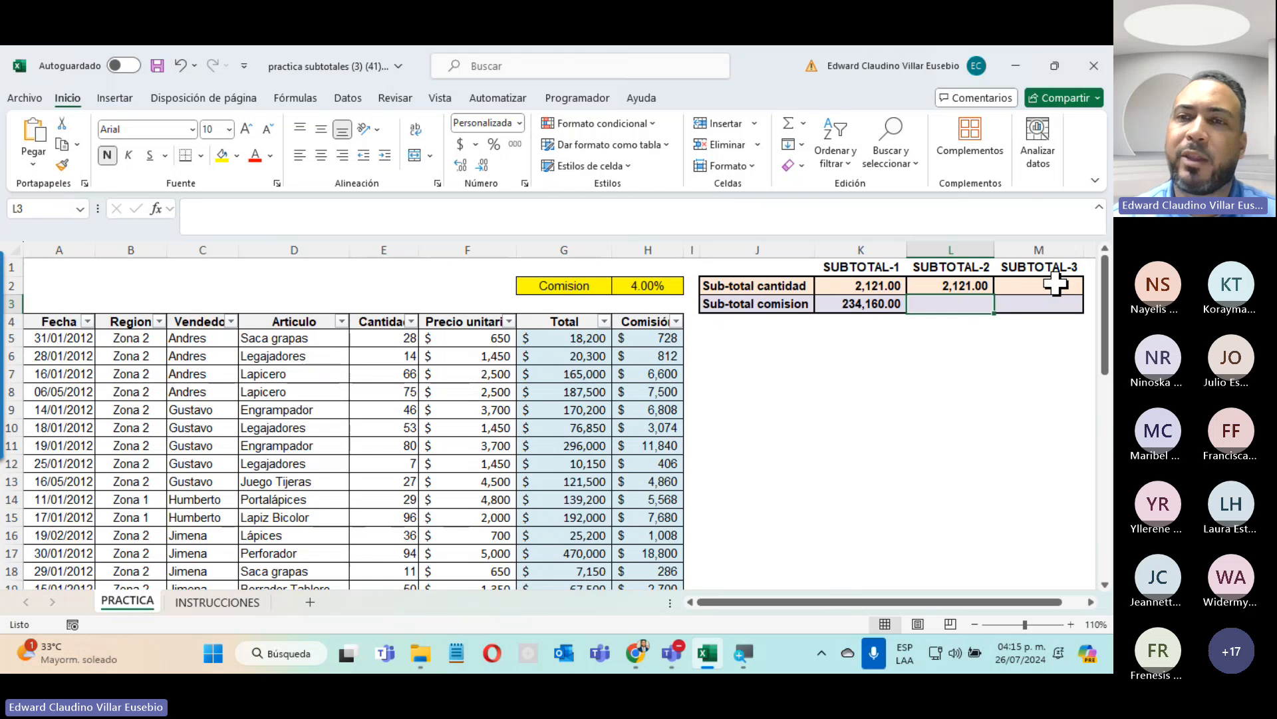
Compare the SUMA formula in K2 with the SUBTOTALES formula in L2, leaving both cells without editing them.
{"action": "left_click", "coordinate": [874, 286]}
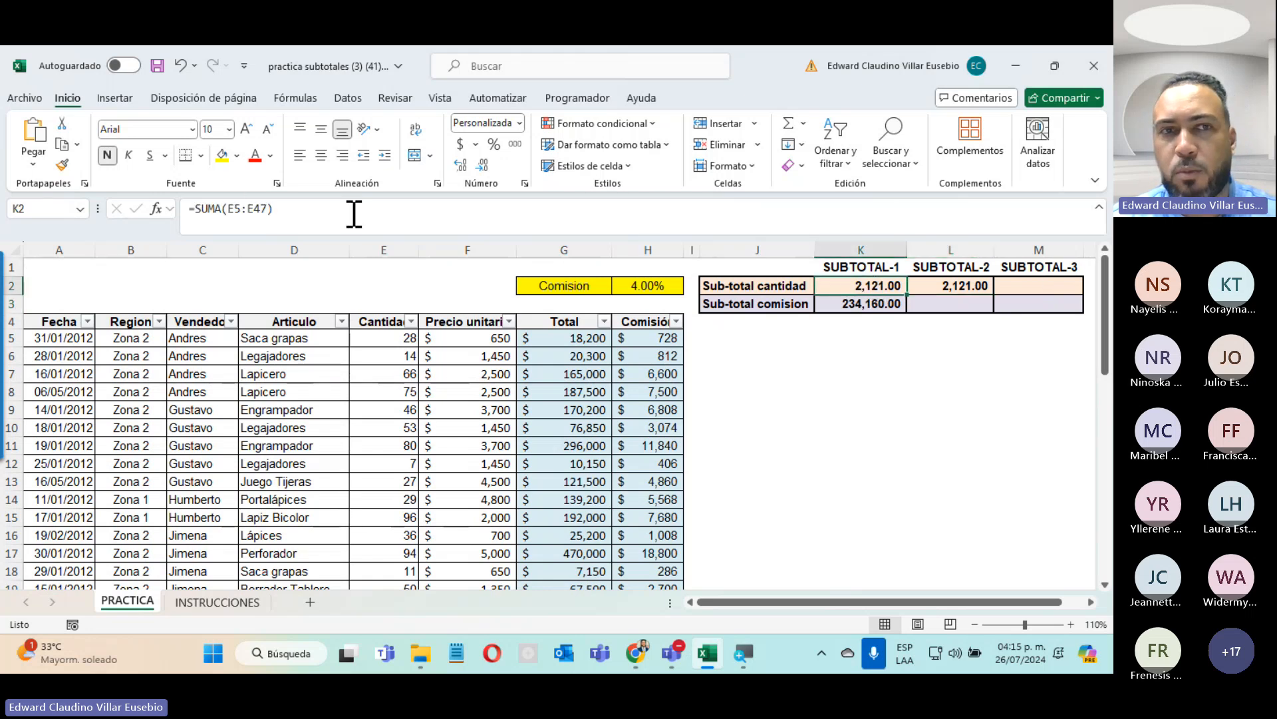
{"action": "left_click_drag", "start_coordinate": [354, 212], "coordinate": [189, 209]}
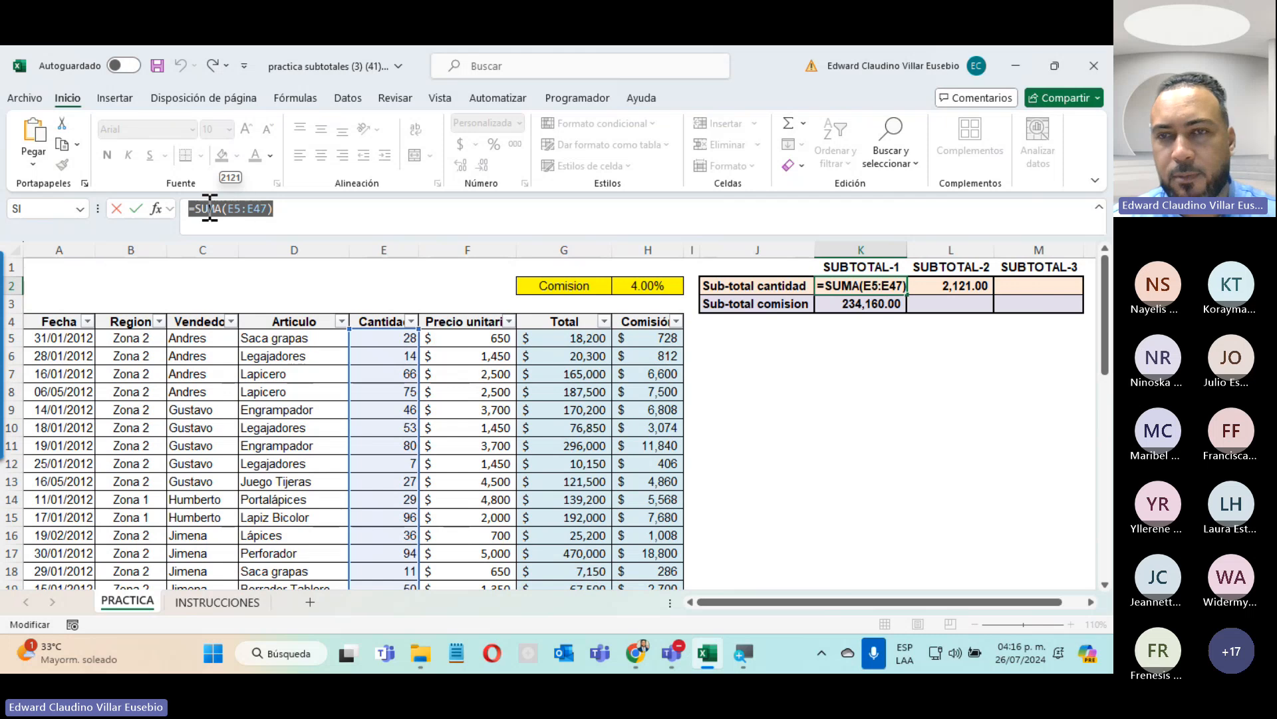
{"action": "type", "text": "="}
{"action": "left_click", "coordinate": [951, 286]}
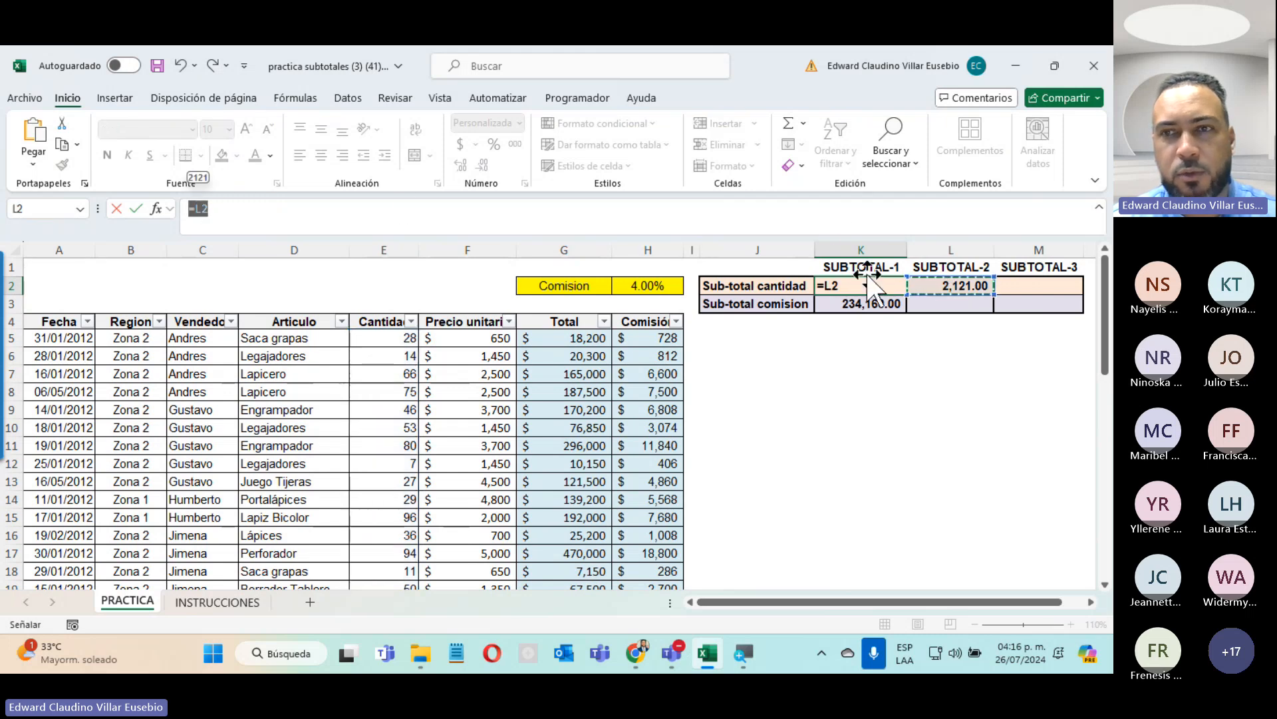
{"action": "key", "text": "Return"}
{"action": "left_click", "coordinate": [951, 285]}
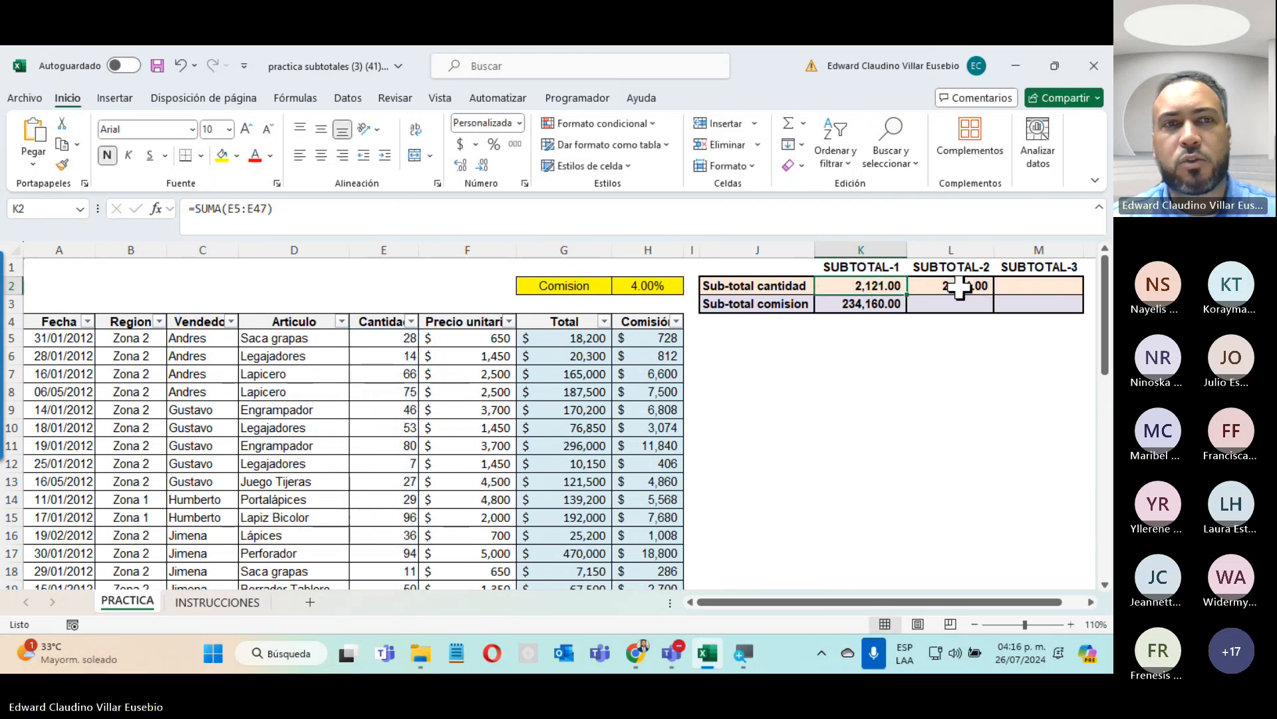
{"action": "left_click_drag", "start_coordinate": [354, 212], "coordinate": [189, 209]}
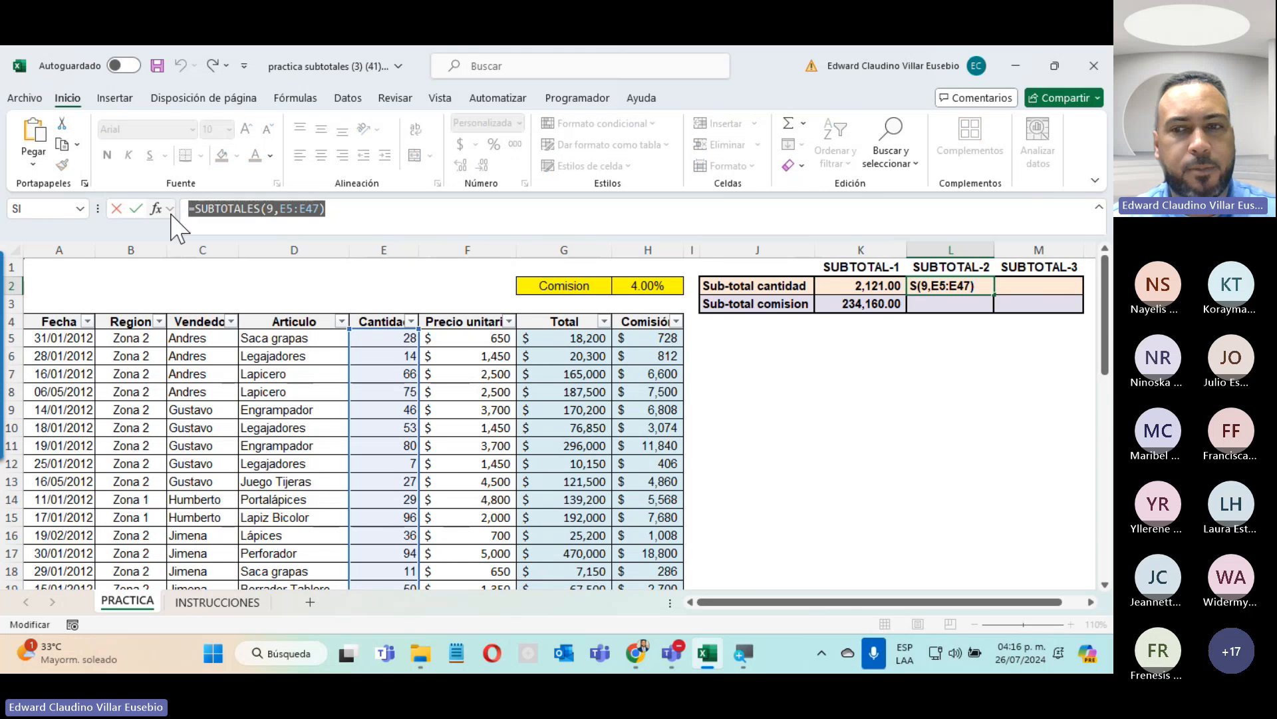
{"action": "key", "text": "Escape"}
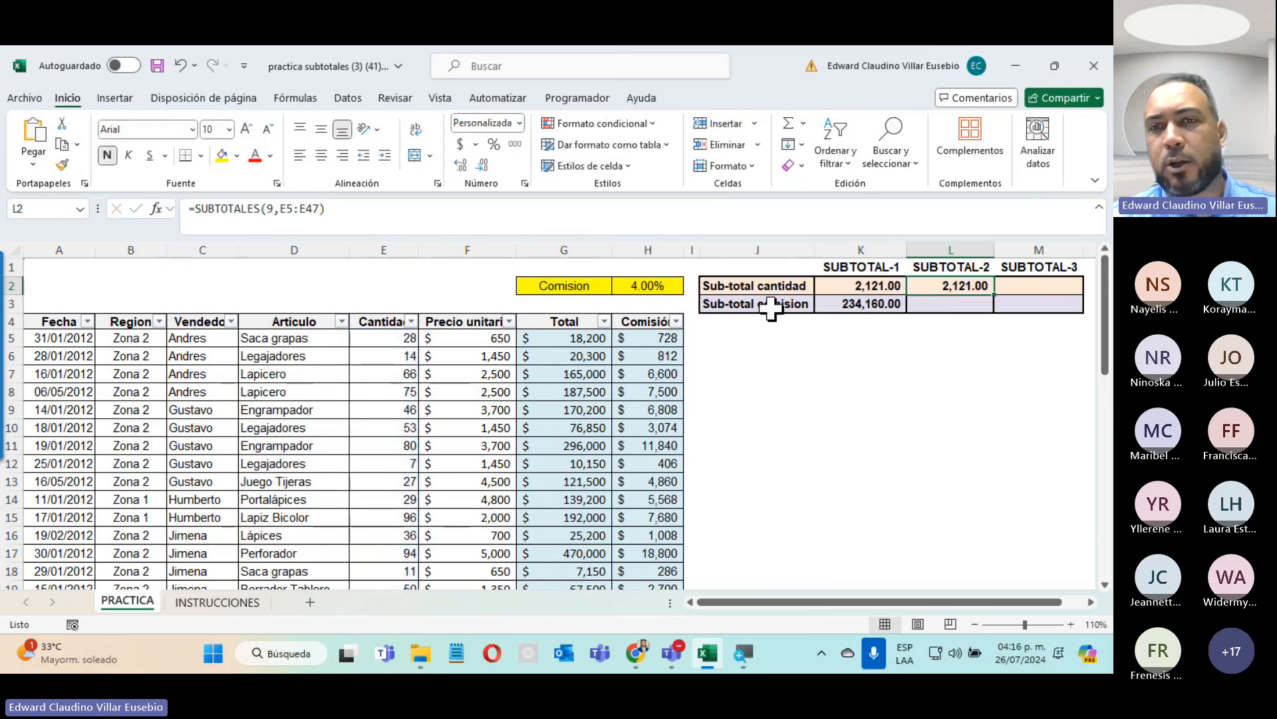
Enter =SUBTOTALES(9,H5:H47) in the SUBTOTAL-2 commission cell L3, using function 9 - SUMA over the Comisión column.
{"action": "left_click", "coordinate": [932, 306]}
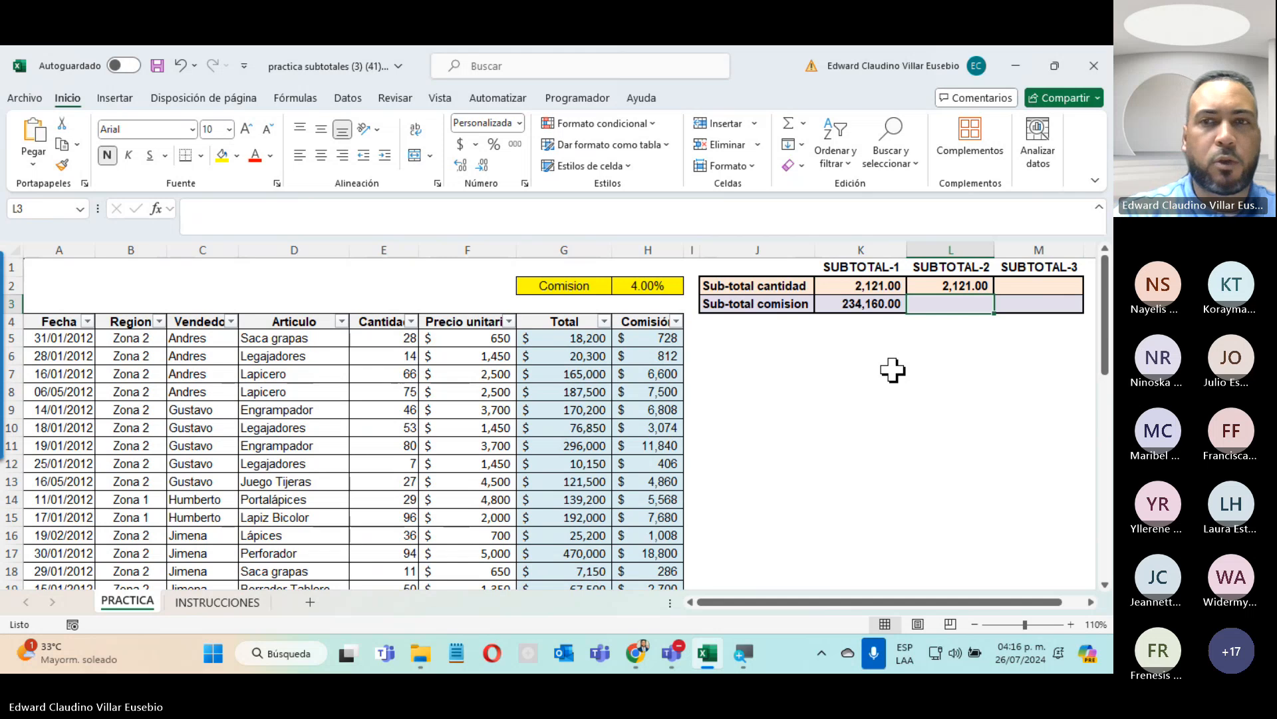
{"action": "type", "text": "=sub"}
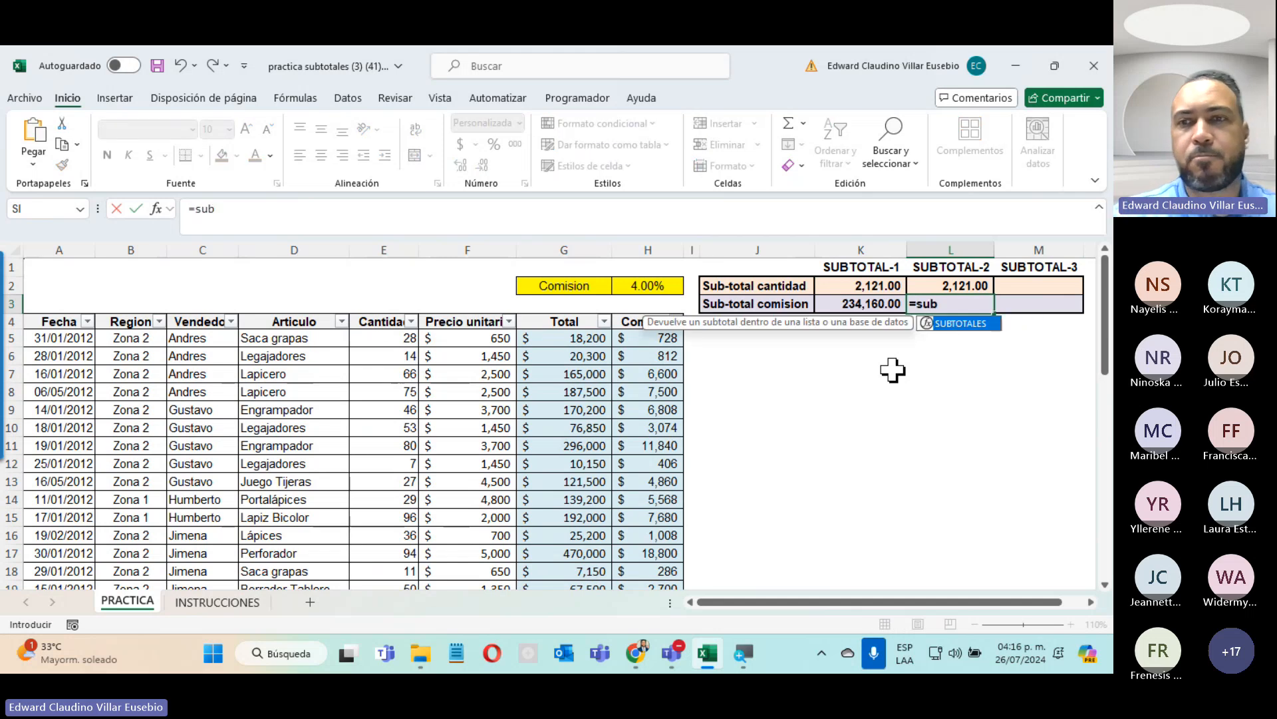
{"action": "double_click", "coordinate": [957, 325]}
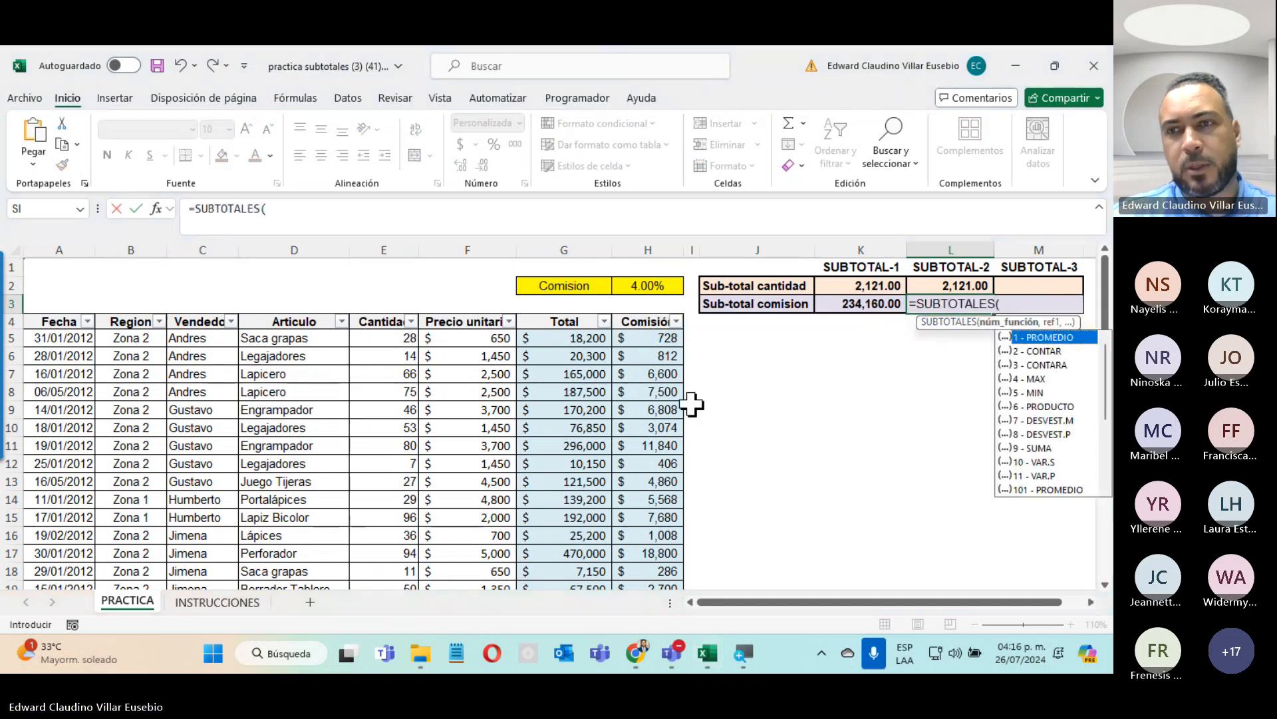
{"action": "left_click", "coordinate": [1039, 437]}
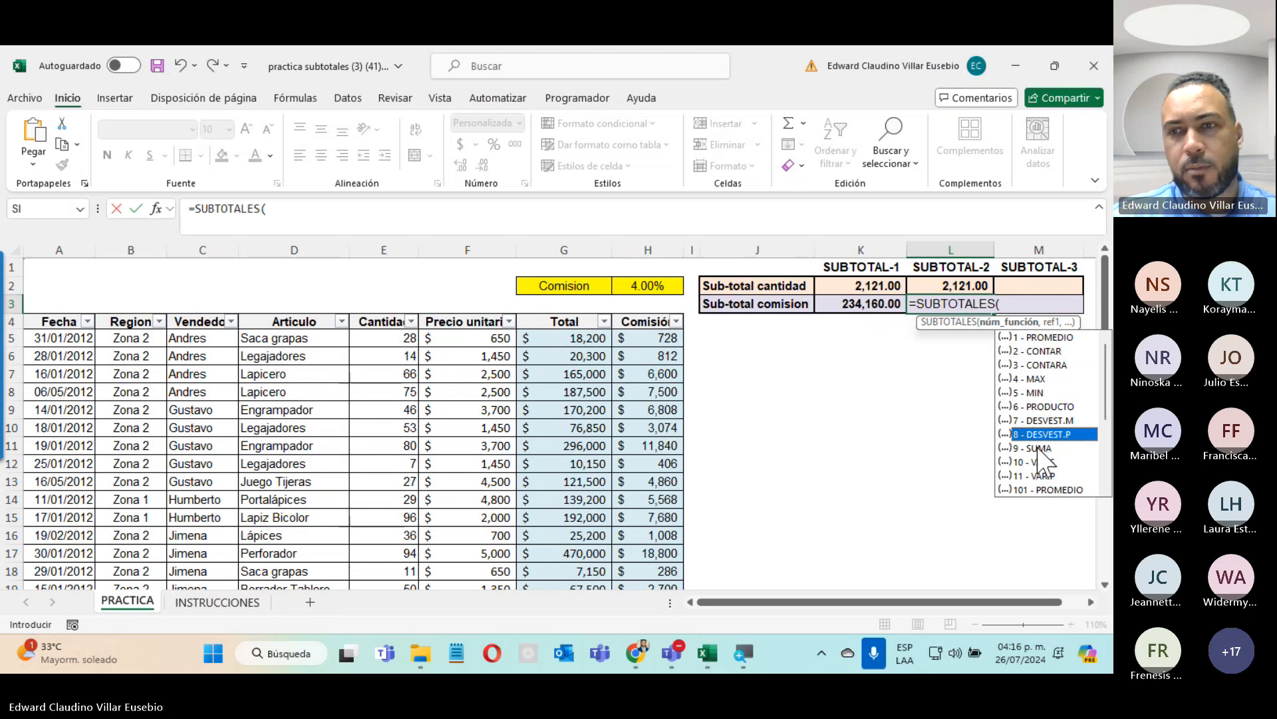
{"action": "double_click", "coordinate": [1039, 448]}
{"action": "type", "text": ","}
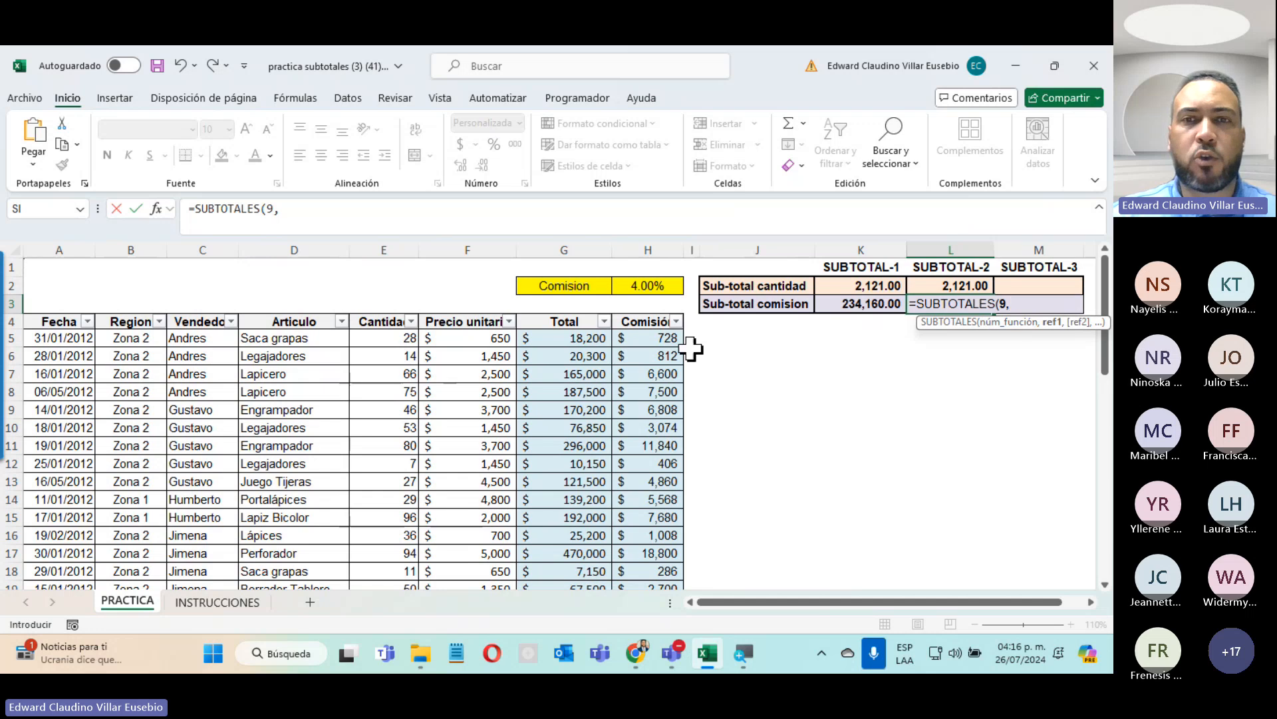
{"action": "left_click", "coordinate": [650, 340]}
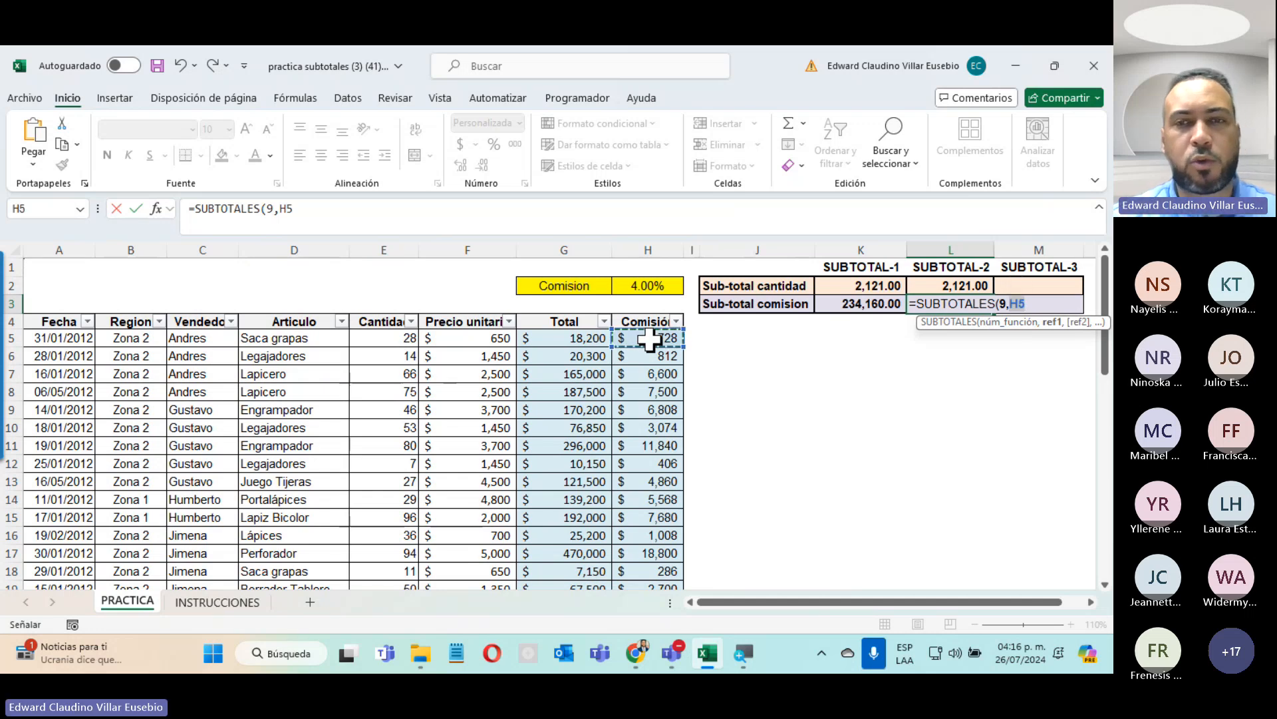
{"action": "key", "text": "ctrl+shift+Down"}
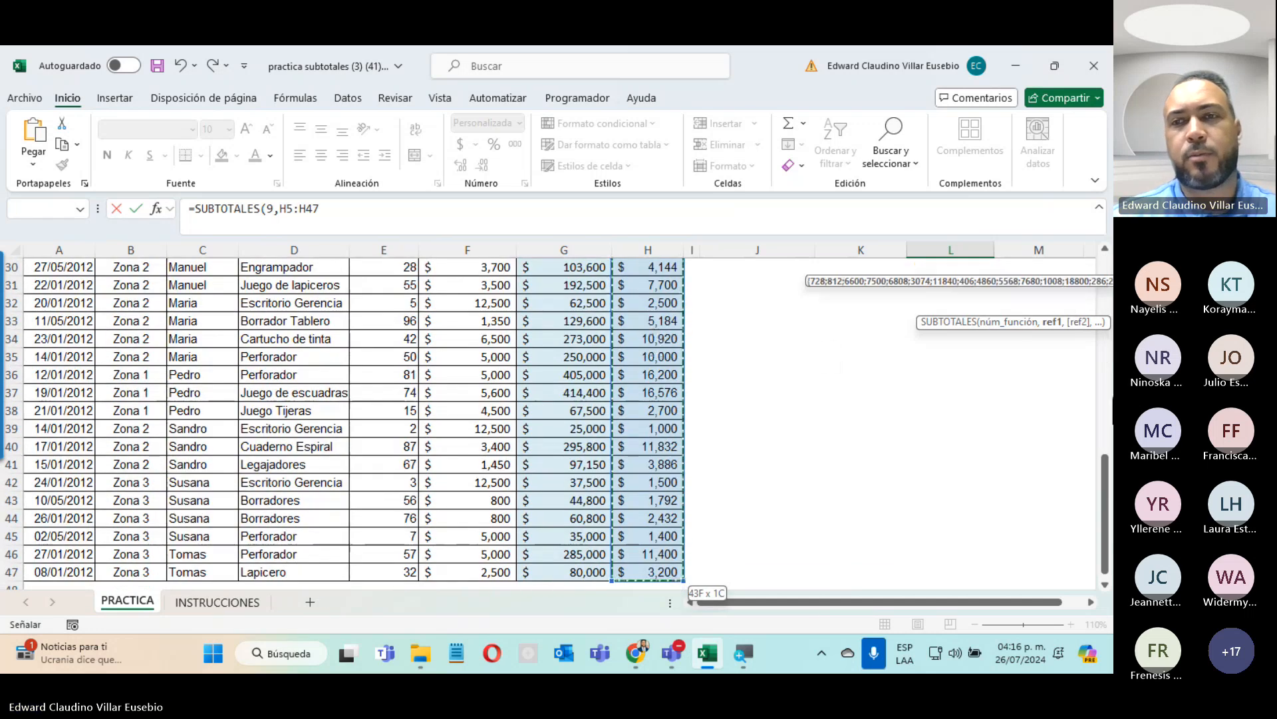
{"action": "scroll", "coordinate": [890, 367], "scroll_direction": "up", "scroll_amount": 10}
{"action": "type", "text": ")"}
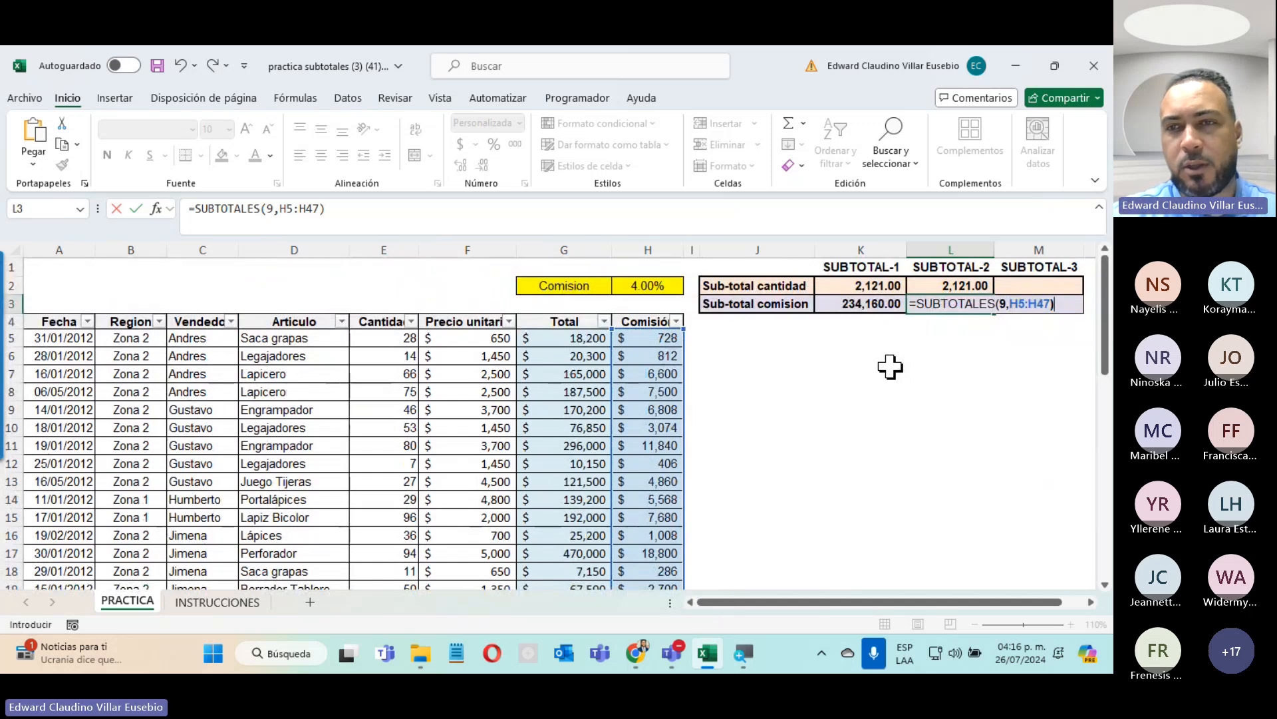
{"action": "key", "text": "Return"}
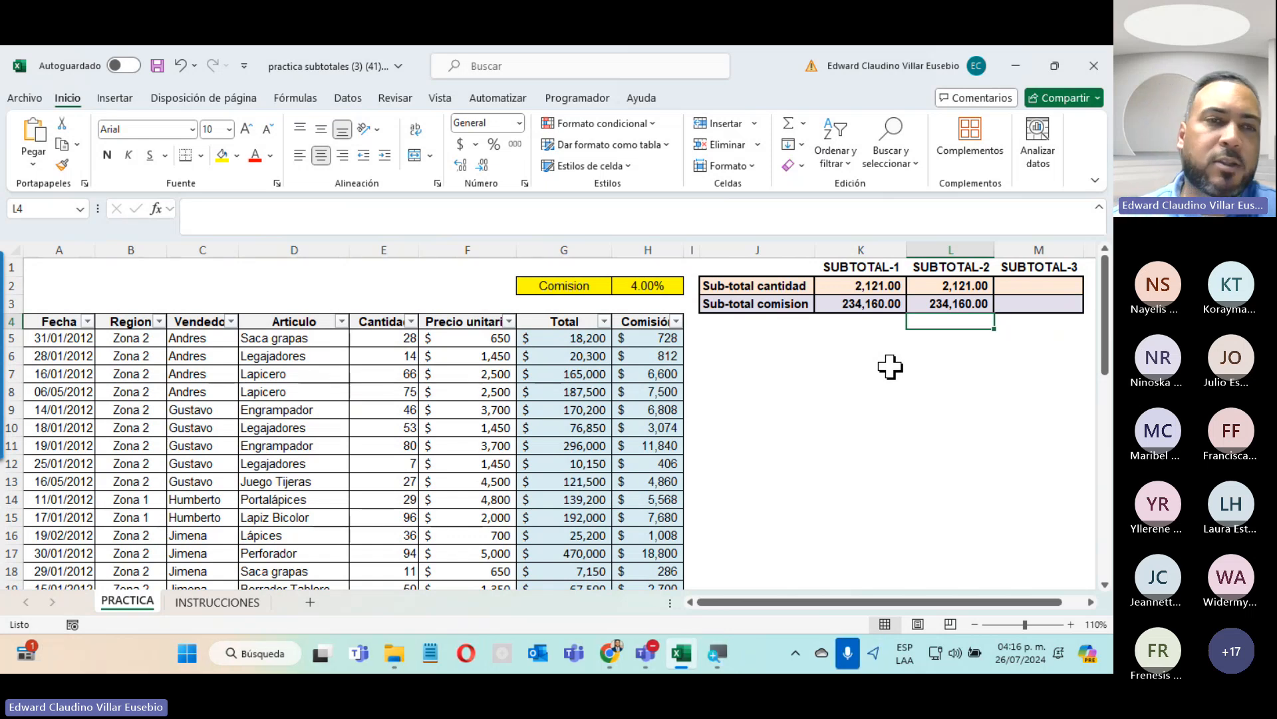
Filter the Vendedor column to show only the first listed salesperson's rows and test the SUBTOTALES formulas.
{"action": "left_click", "coordinate": [230, 322]}
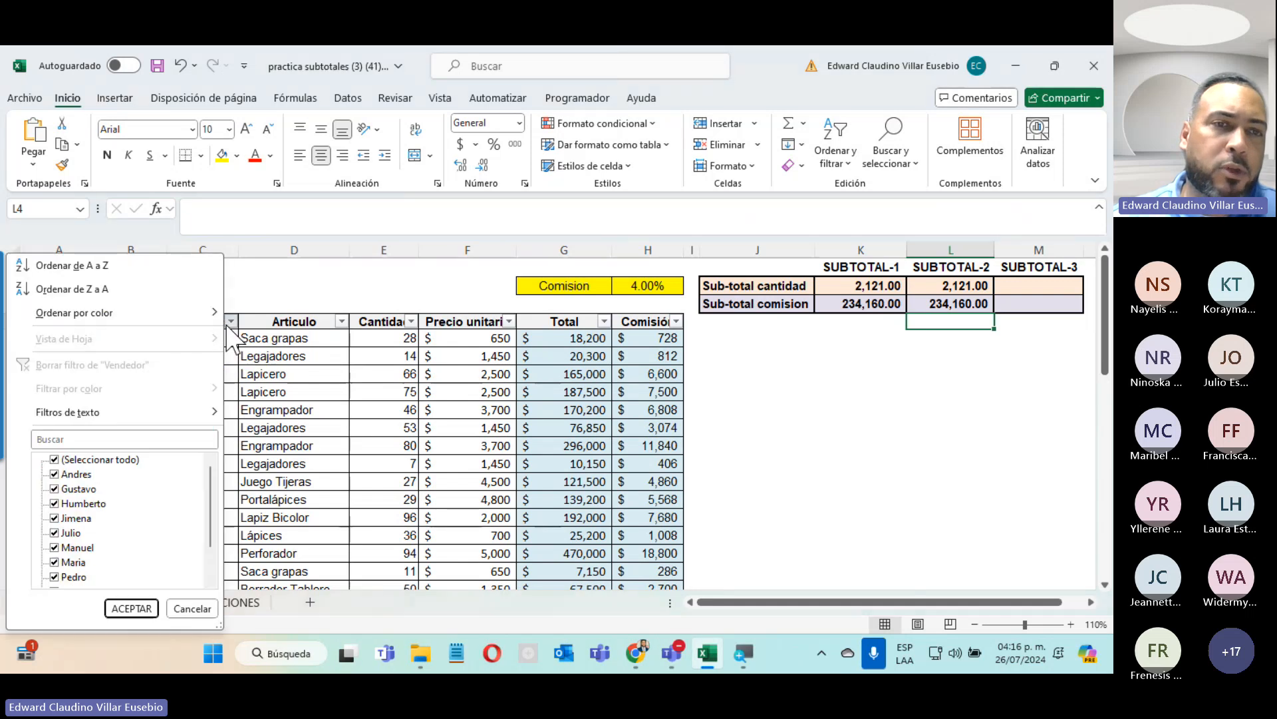
{"action": "left_click", "coordinate": [86, 459]}
{"action": "left_click", "coordinate": [75, 474]}
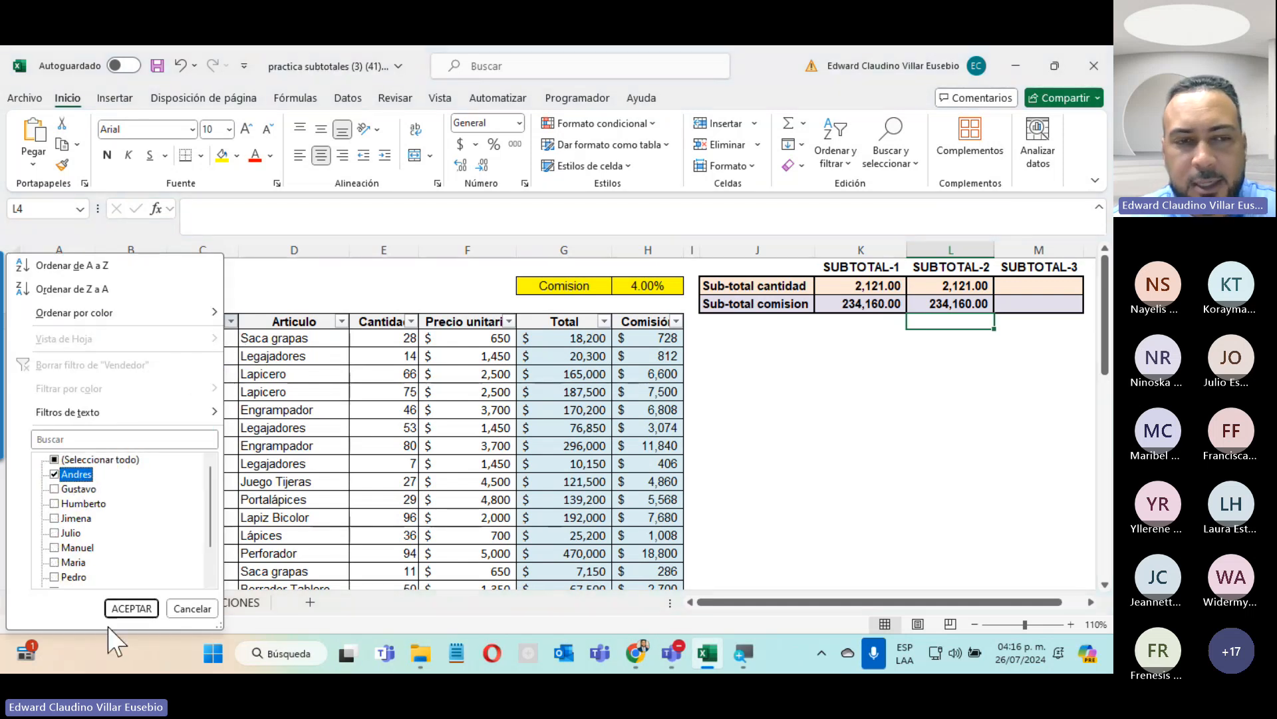
{"action": "left_click", "coordinate": [133, 608]}
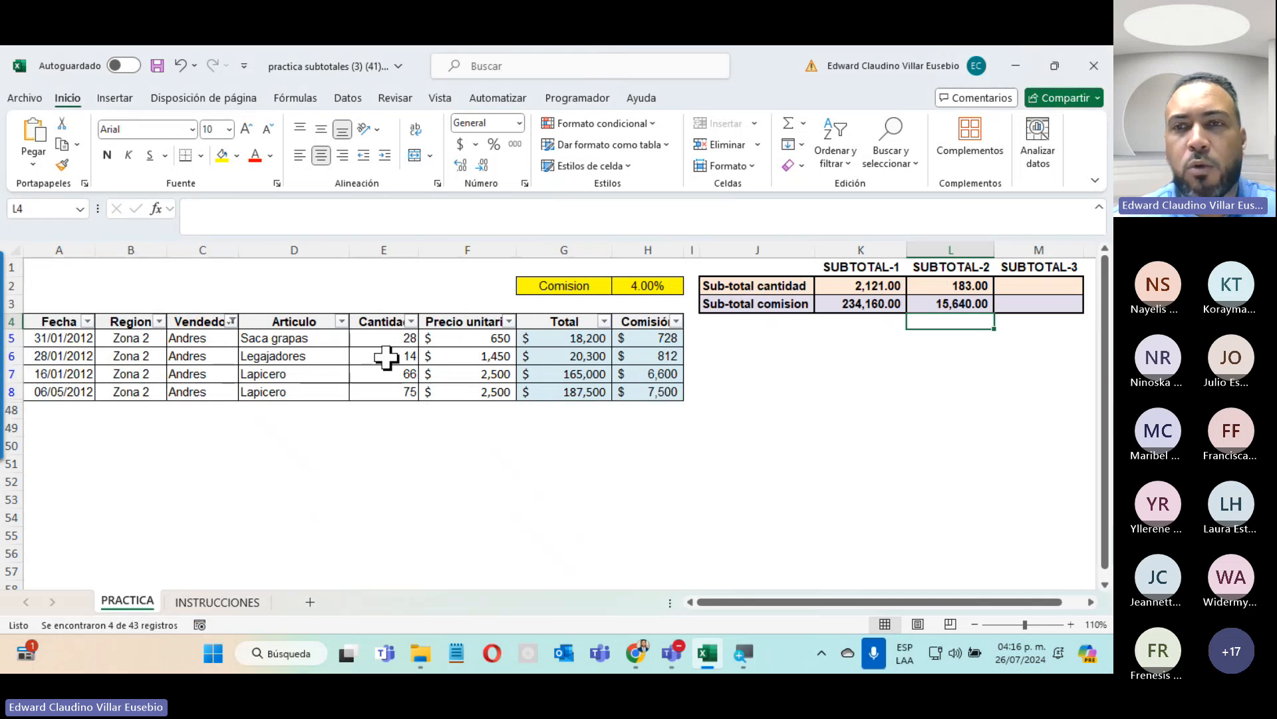
Examine the SUBTOTAL-2 quantity and commission formulas in L2 and L3 against the filtered rows.
{"action": "left_click", "coordinate": [930, 286]}
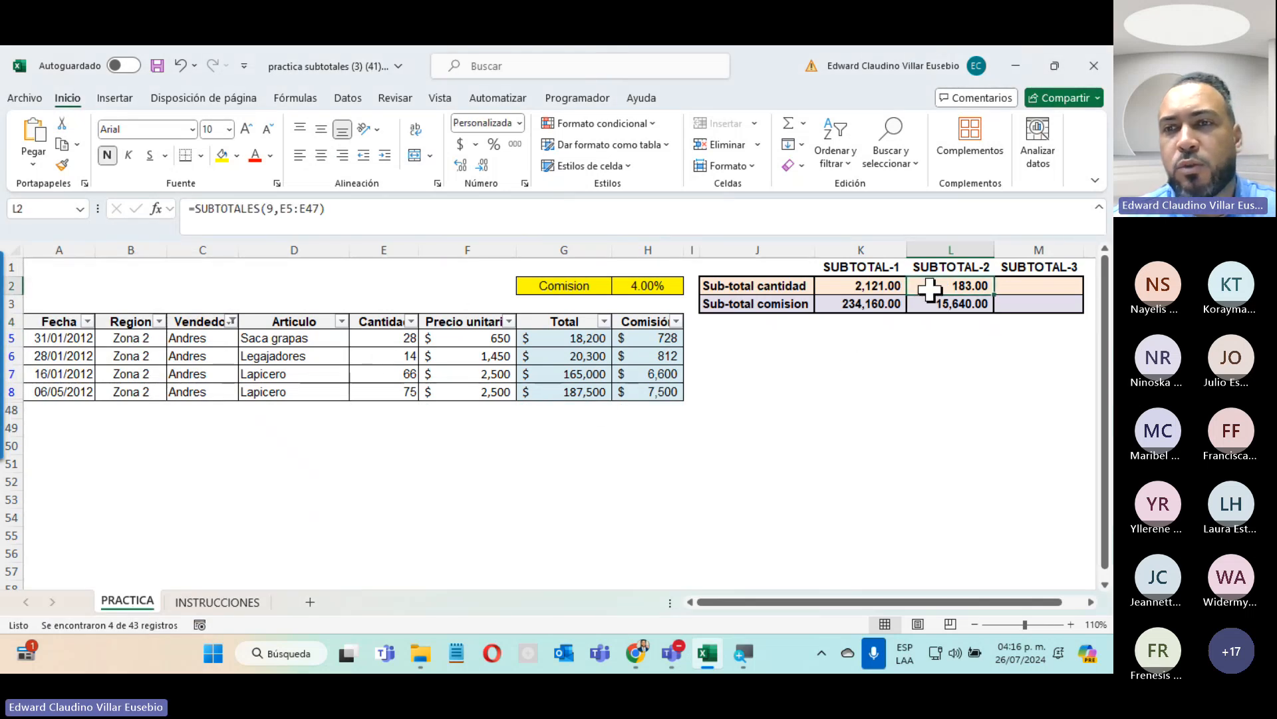
{"action": "left_click", "coordinate": [938, 301]}
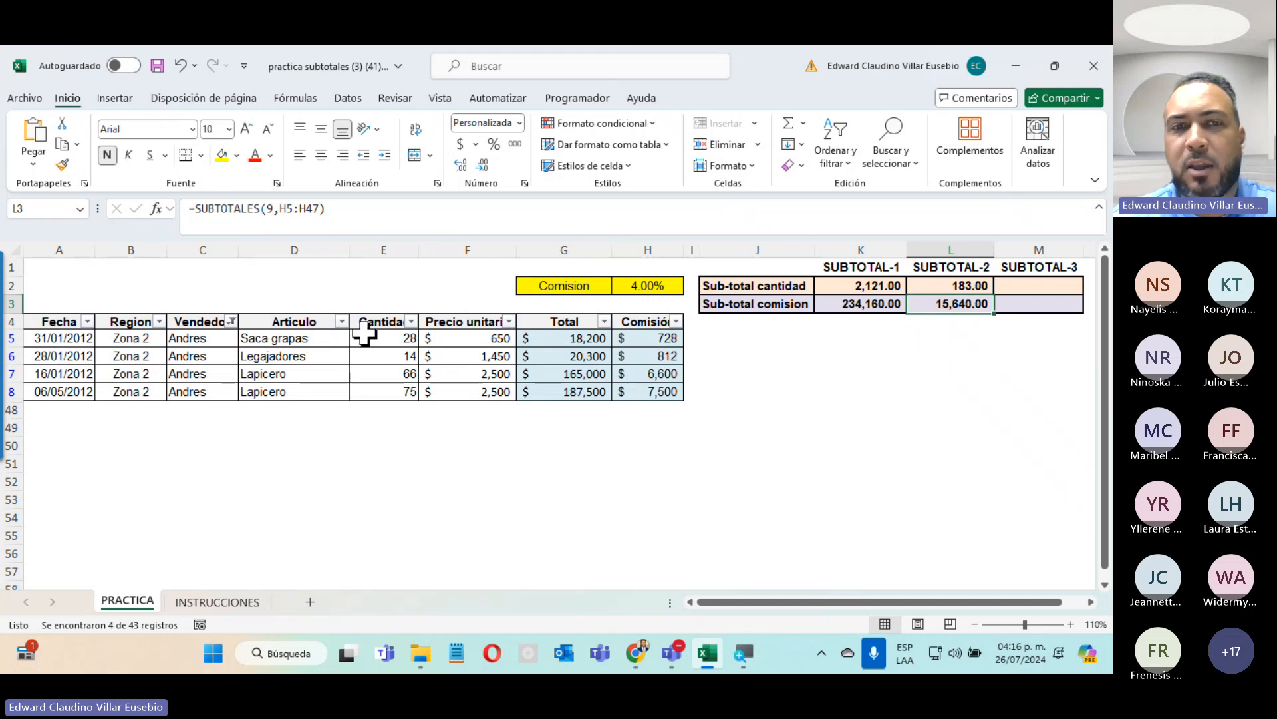
{"action": "left_click", "coordinate": [1038, 548]}
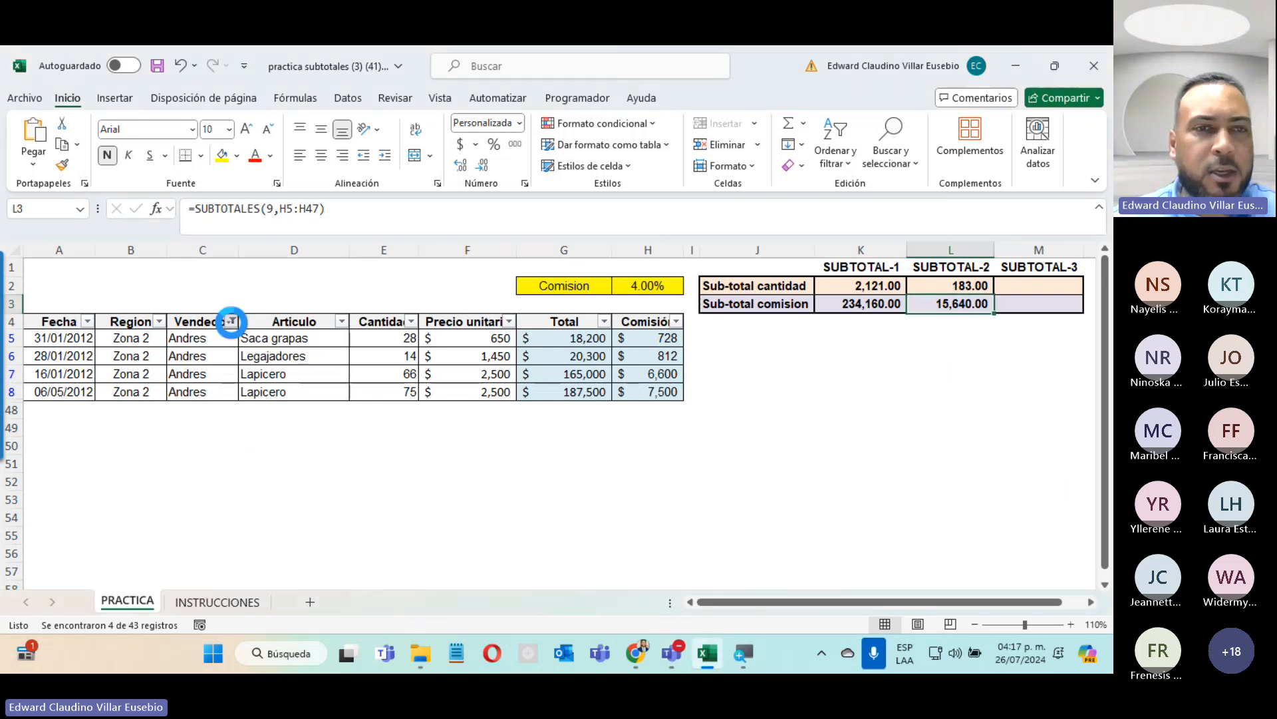
Add the second listed salesperson to the Vendedor filter.
{"action": "left_click", "coordinate": [232, 321]}
{"action": "left_click", "coordinate": [55, 488]}
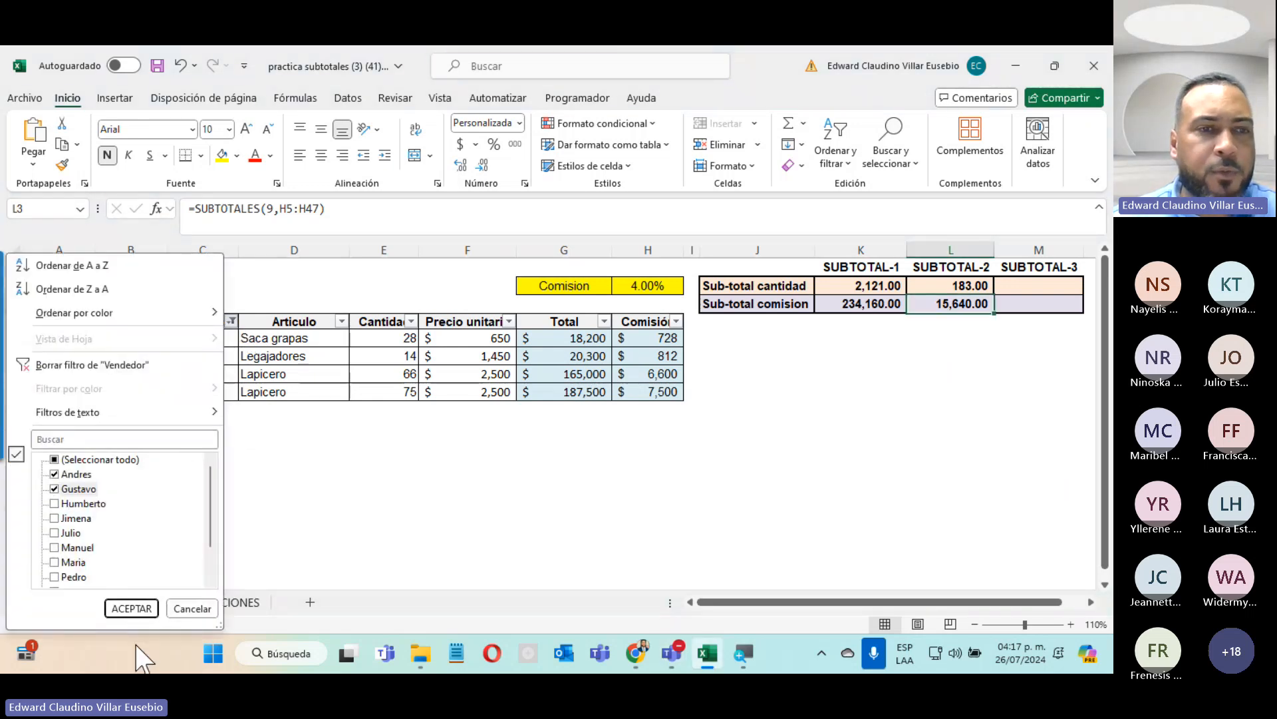
{"action": "left_click", "coordinate": [140, 608]}
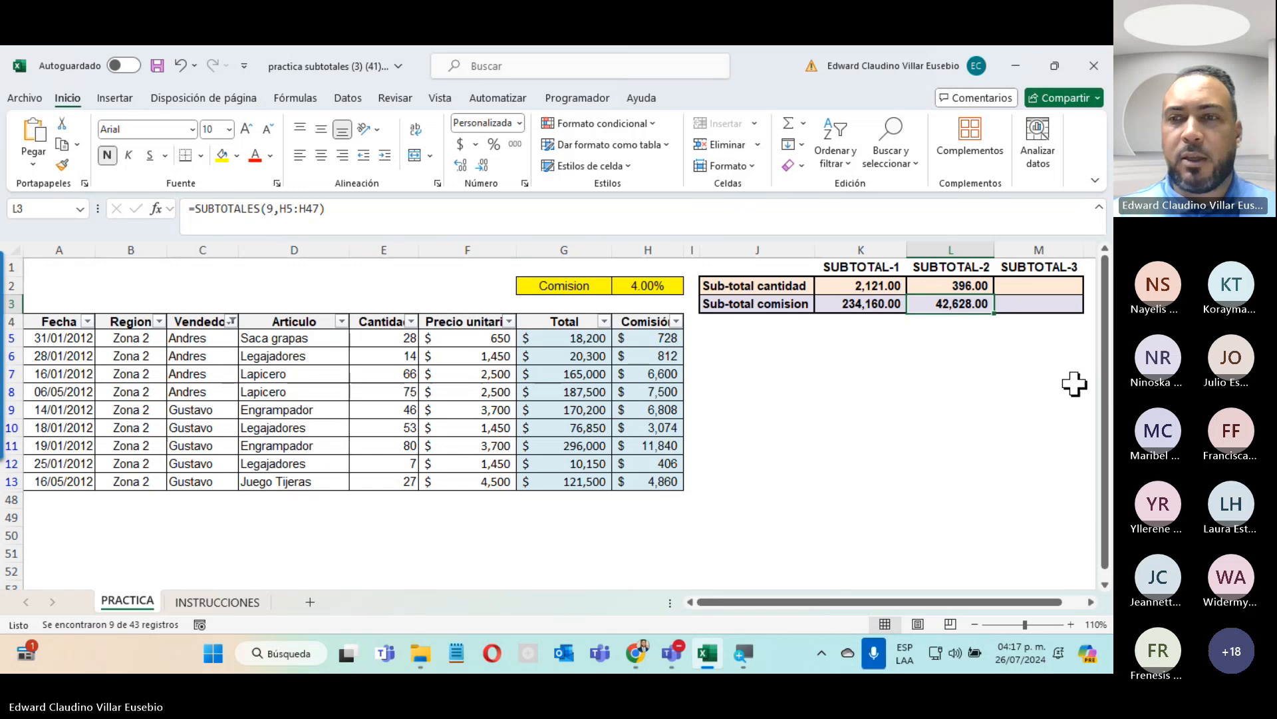
Check the Teams meeting window, minimize it and return to the Excel workbook.
{"action": "left_click", "coordinate": [1061, 427]}
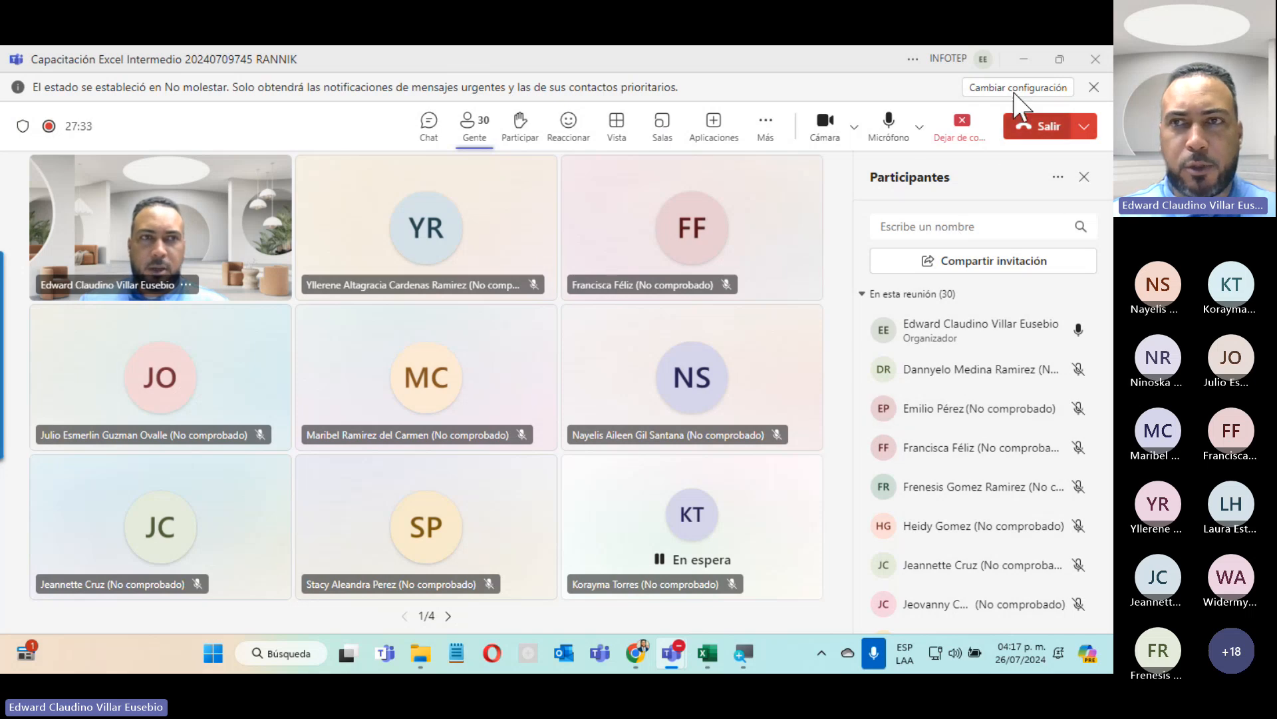
{"action": "left_click", "coordinate": [1025, 59]}
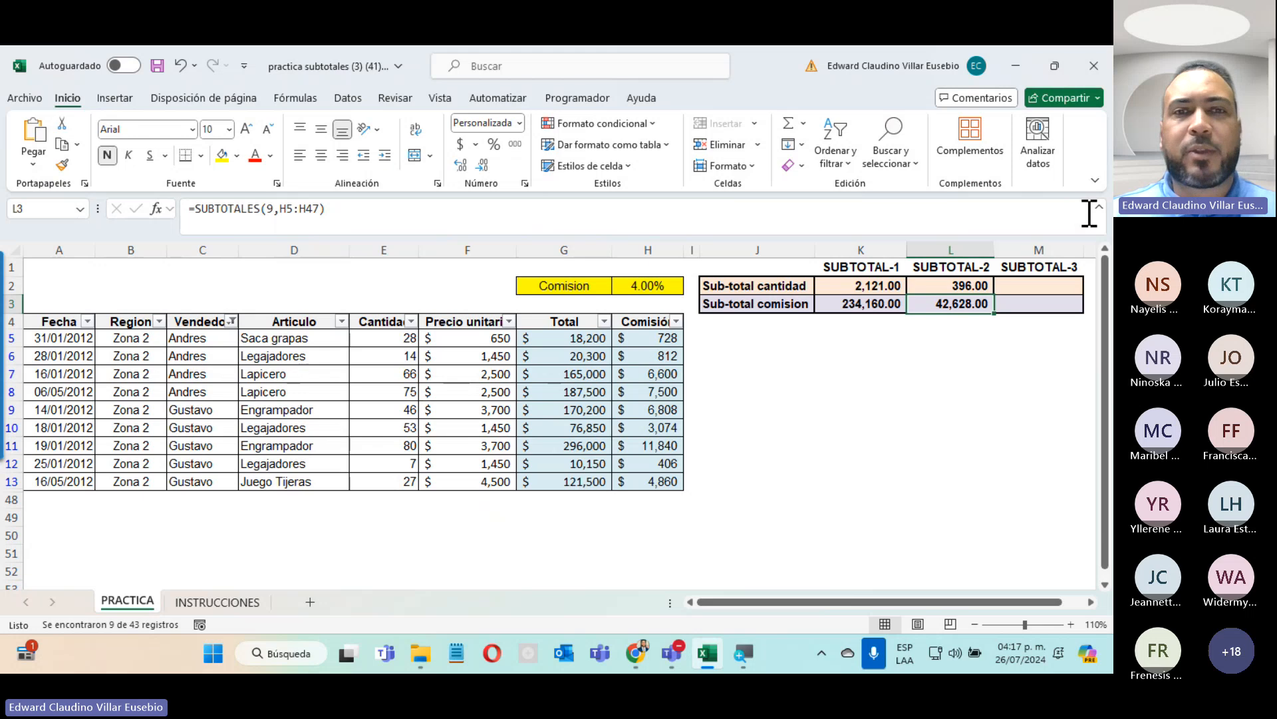
Review the practice steps on the INSTRUCCIONES sheet and view the outline commands for data subtotals.
{"action": "left_click", "coordinate": [214, 603]}
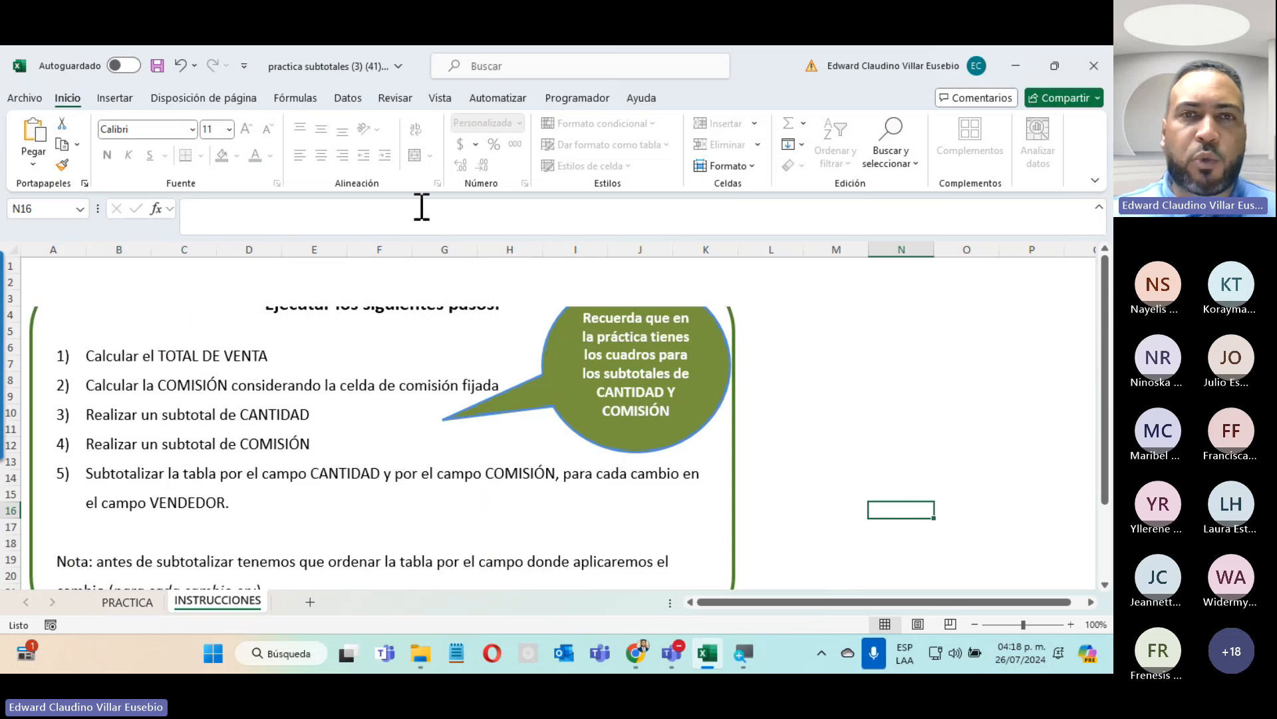
{"action": "left_click", "coordinate": [349, 99]}
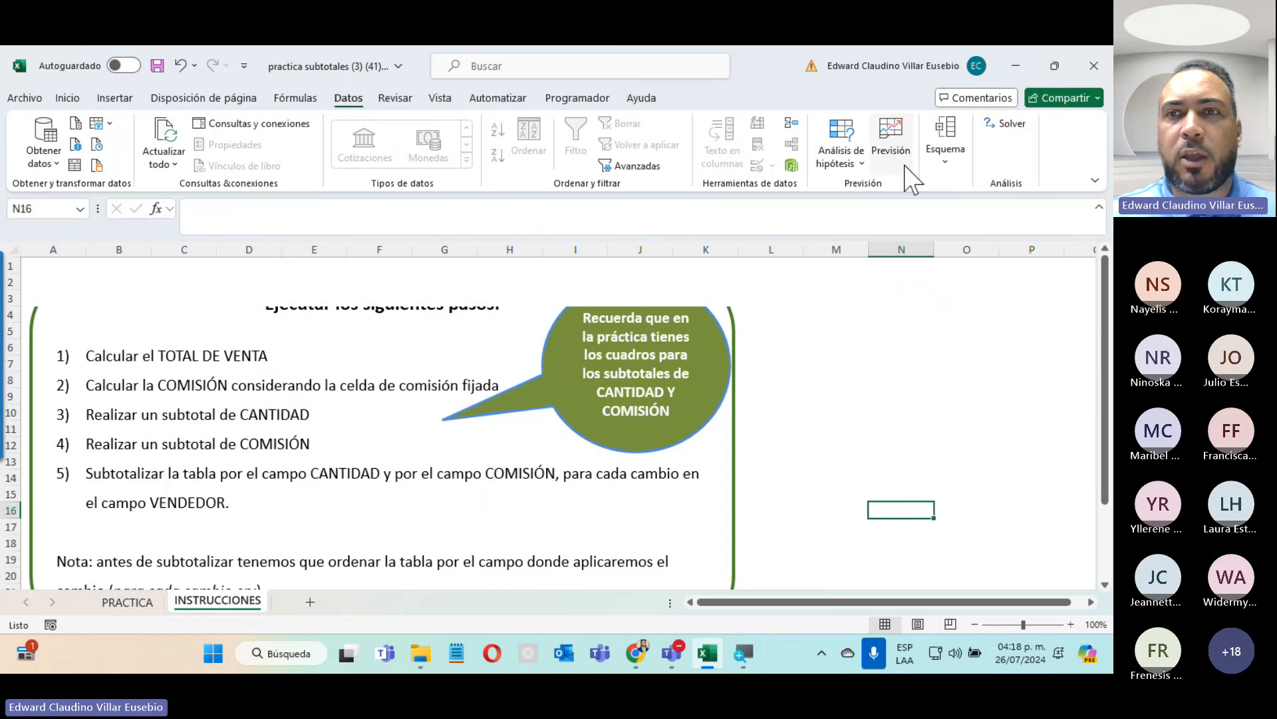
{"action": "left_click", "coordinate": [953, 163]}
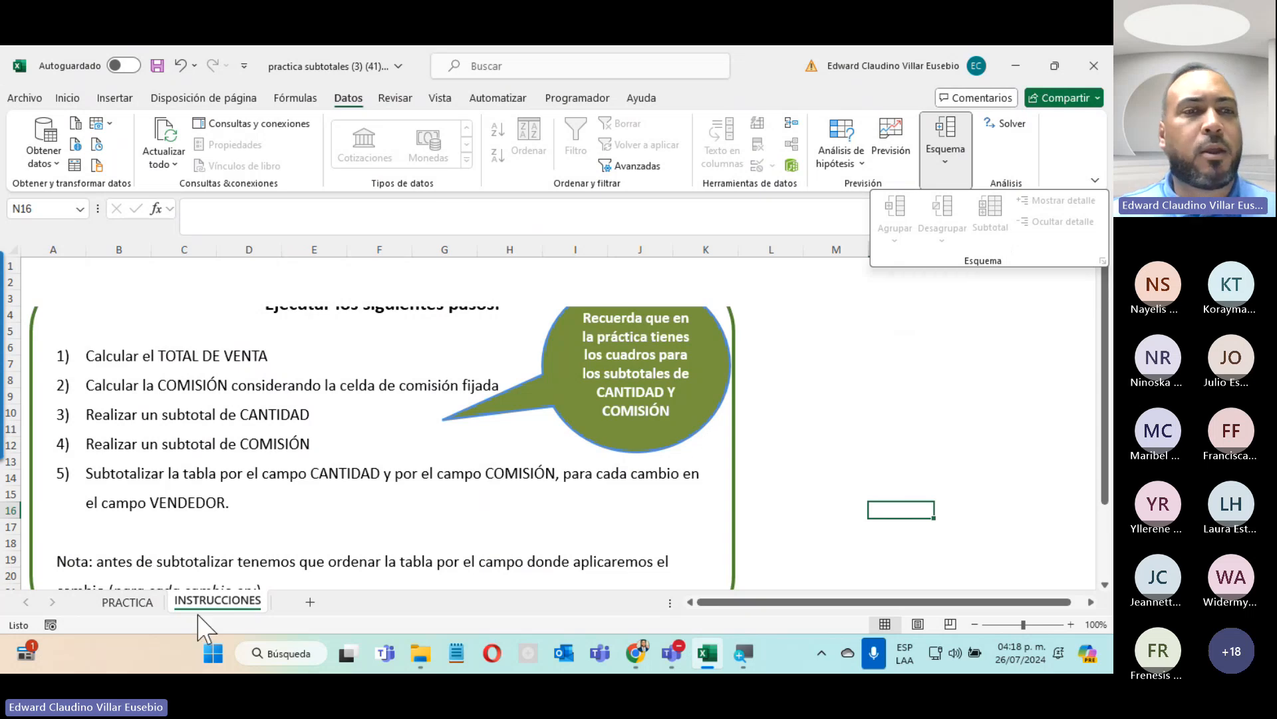
Return to the PRACTICA sheet and clear the filter on the Vendedor column.
{"action": "left_click", "coordinate": [142, 611]}
{"action": "left_click", "coordinate": [129, 602]}
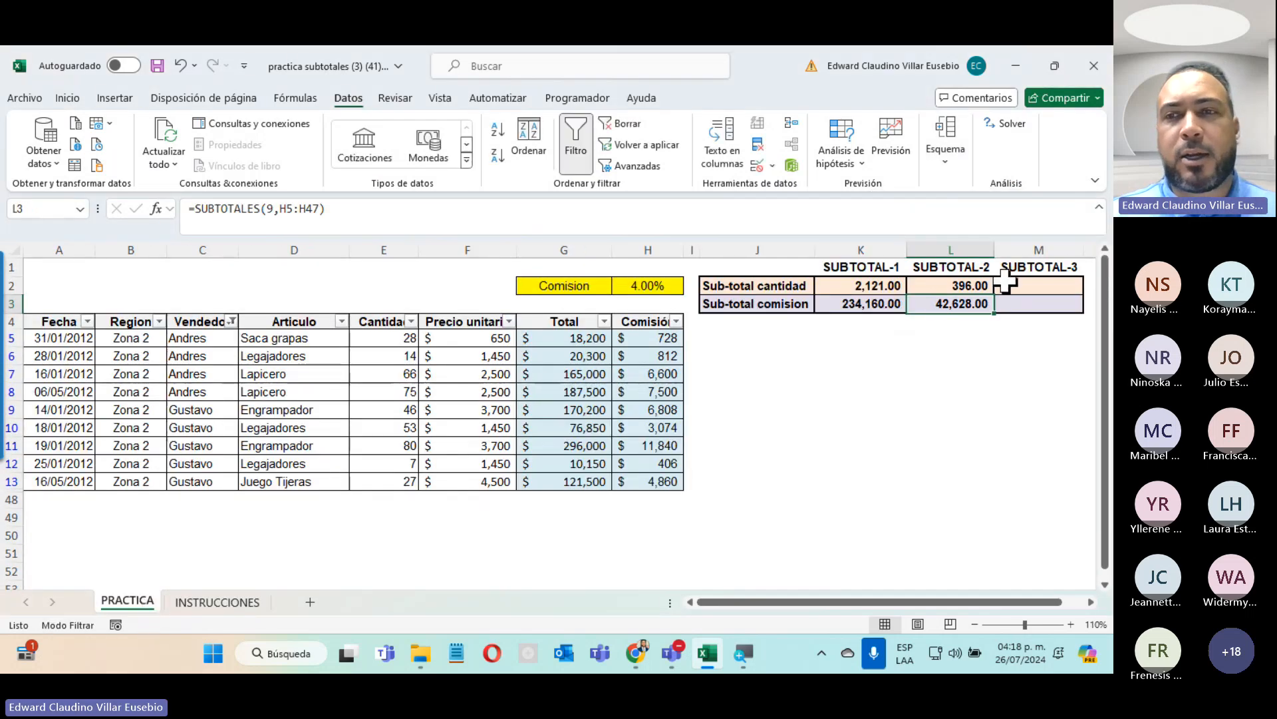
{"action": "left_click", "coordinate": [232, 321]}
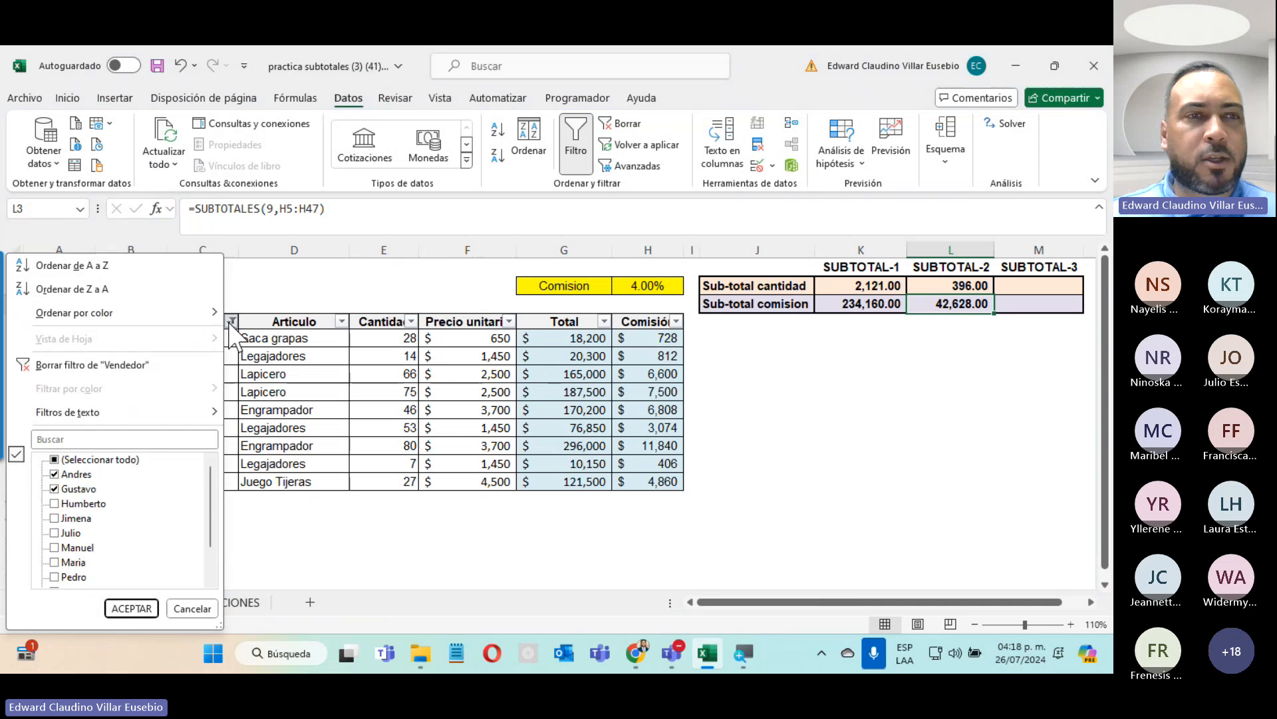
{"action": "left_click", "coordinate": [84, 365]}
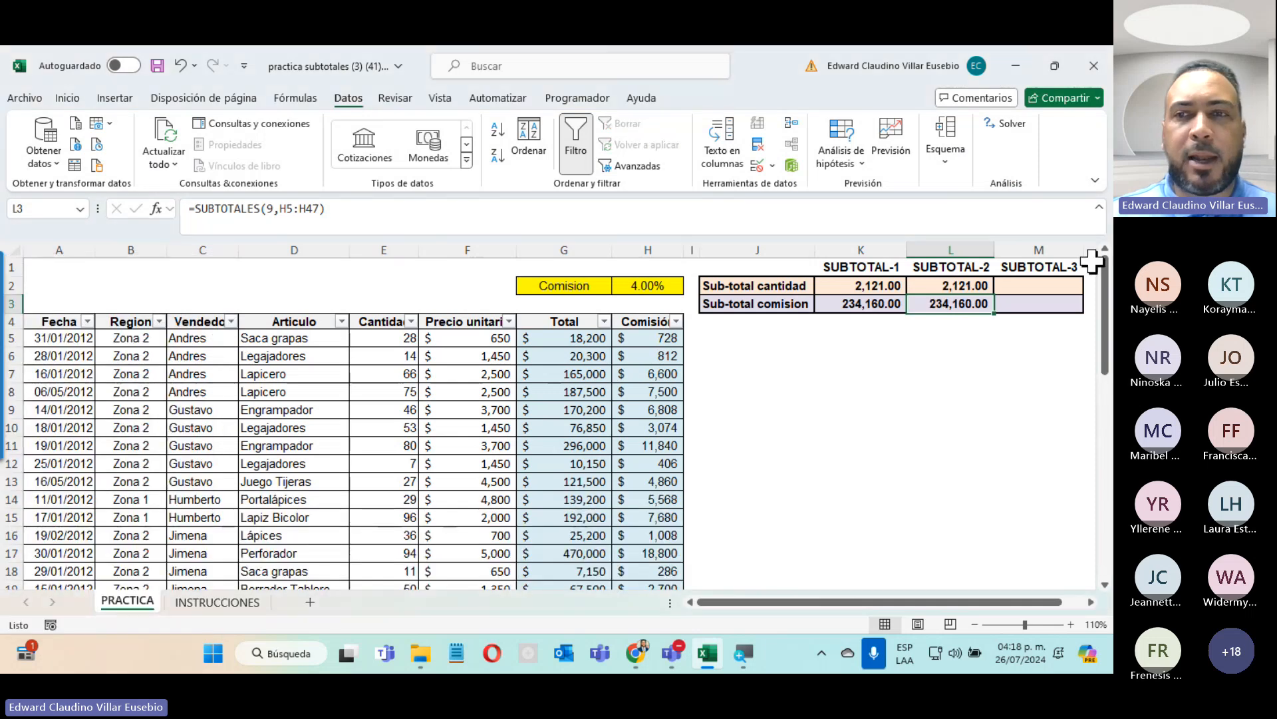
Enter =SUBTOTALES(109,E5:E47) in M2 as the SUBTOTAL-3 quantity formula.
{"action": "left_click", "coordinate": [1029, 292]}
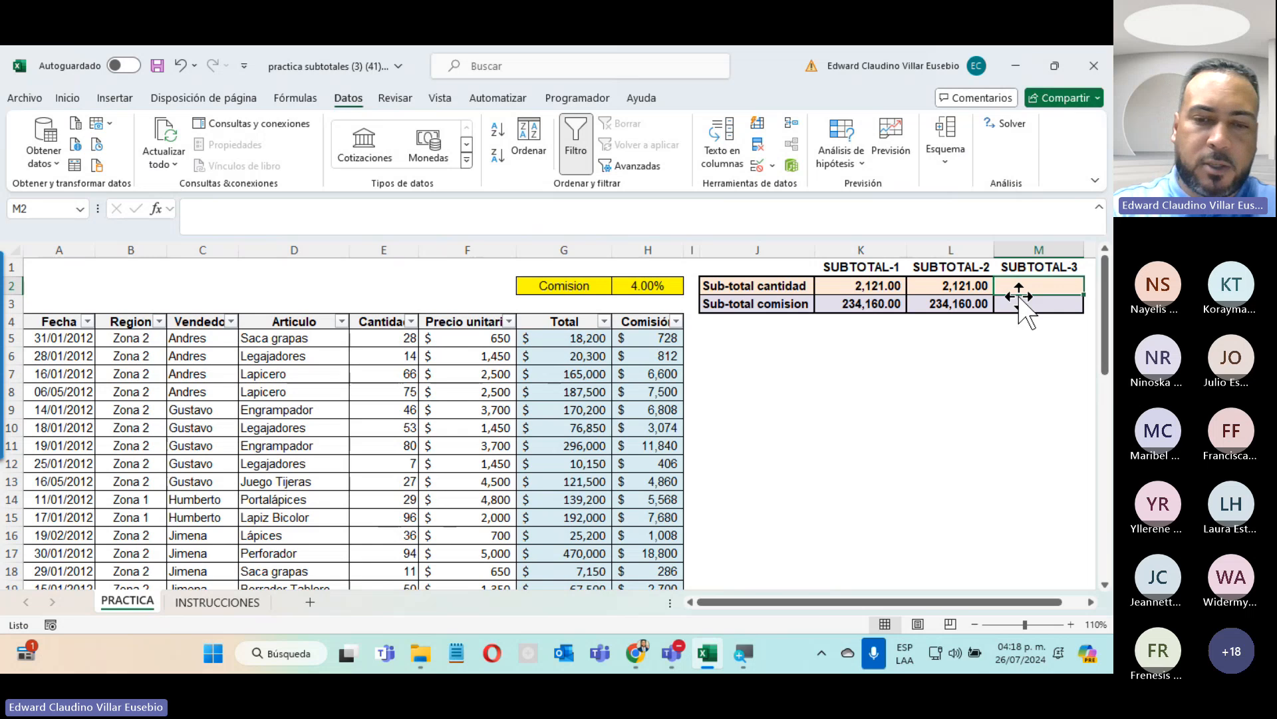
{"action": "type", "text": "=sub"}
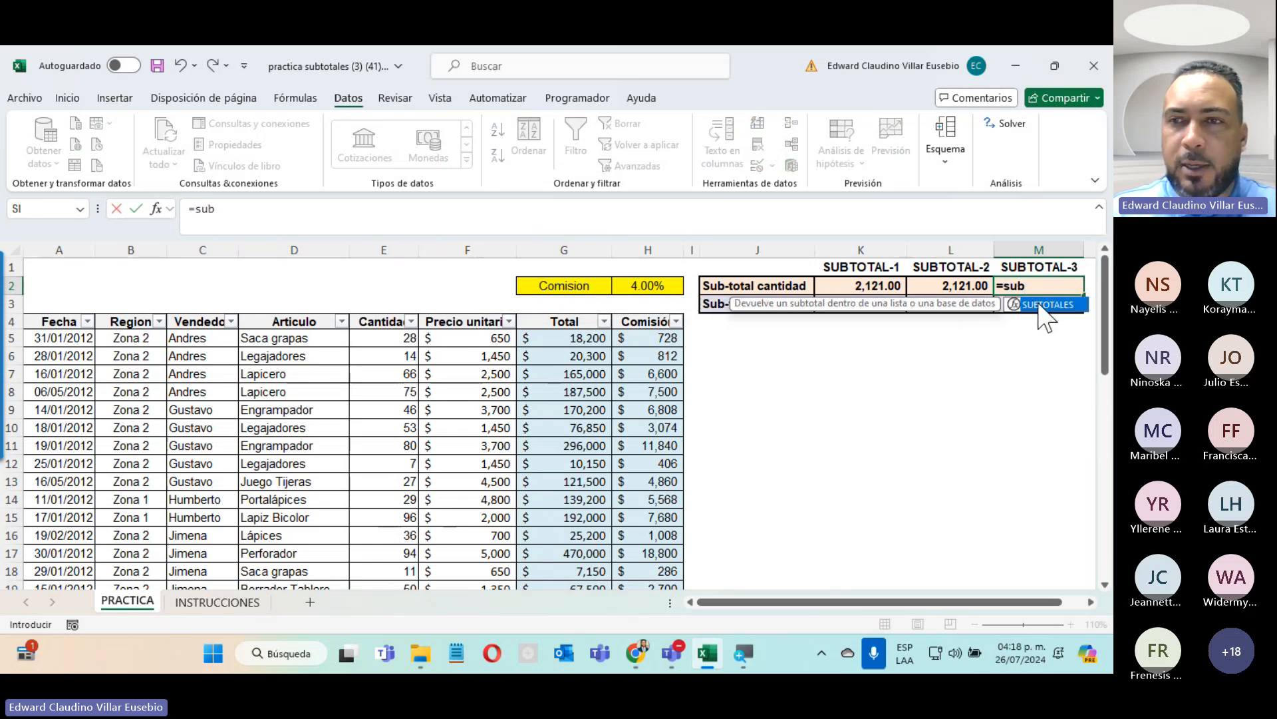
{"action": "double_click", "coordinate": [1040, 306]}
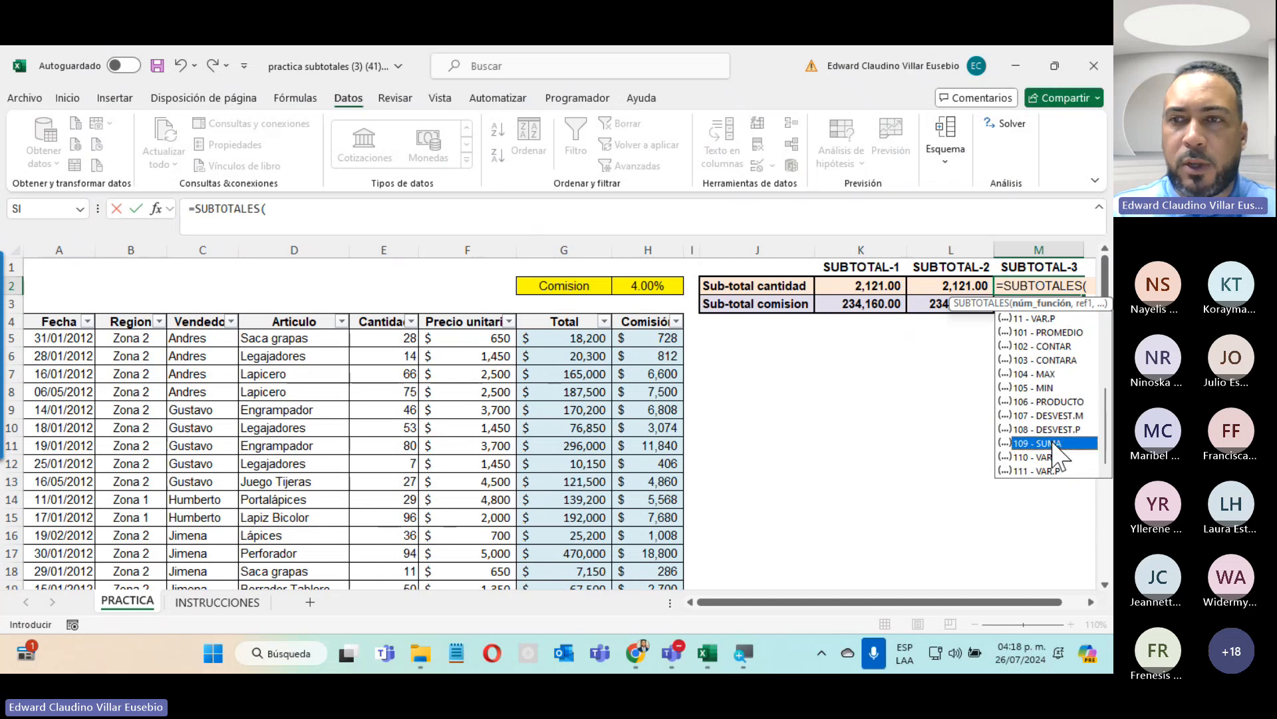
{"action": "double_click", "coordinate": [1053, 442]}
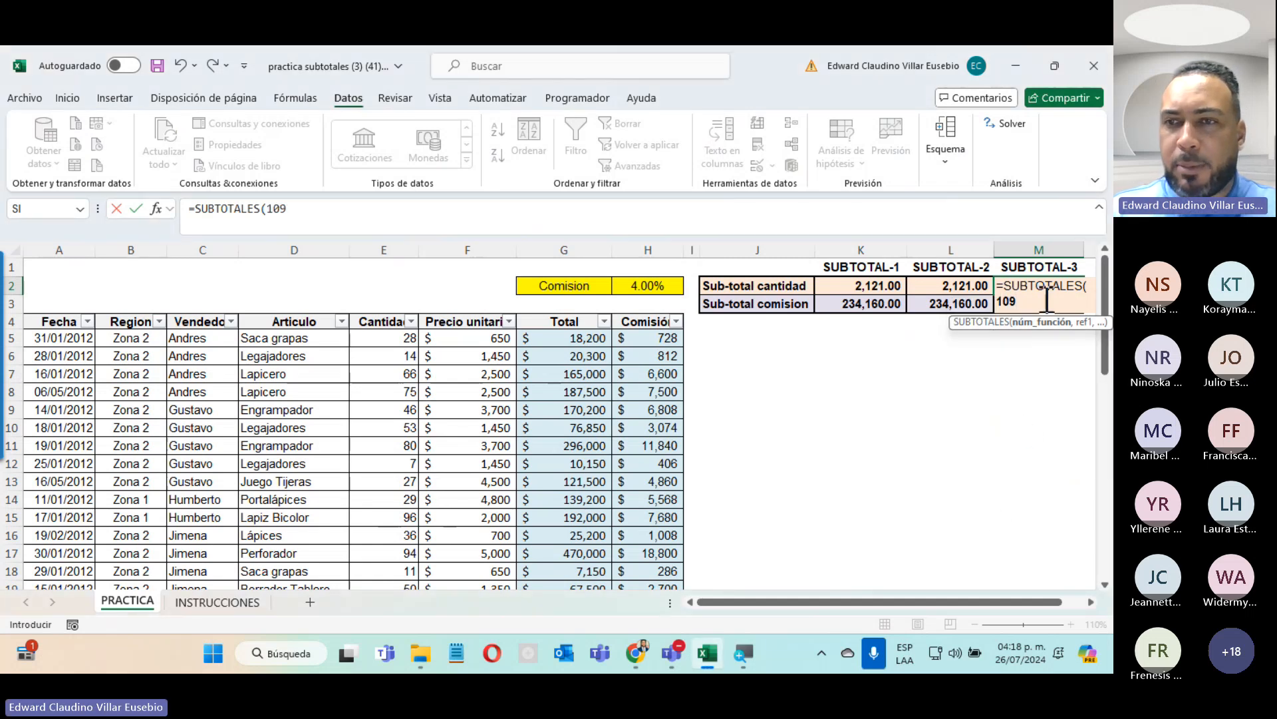
{"action": "type", "text": ","}
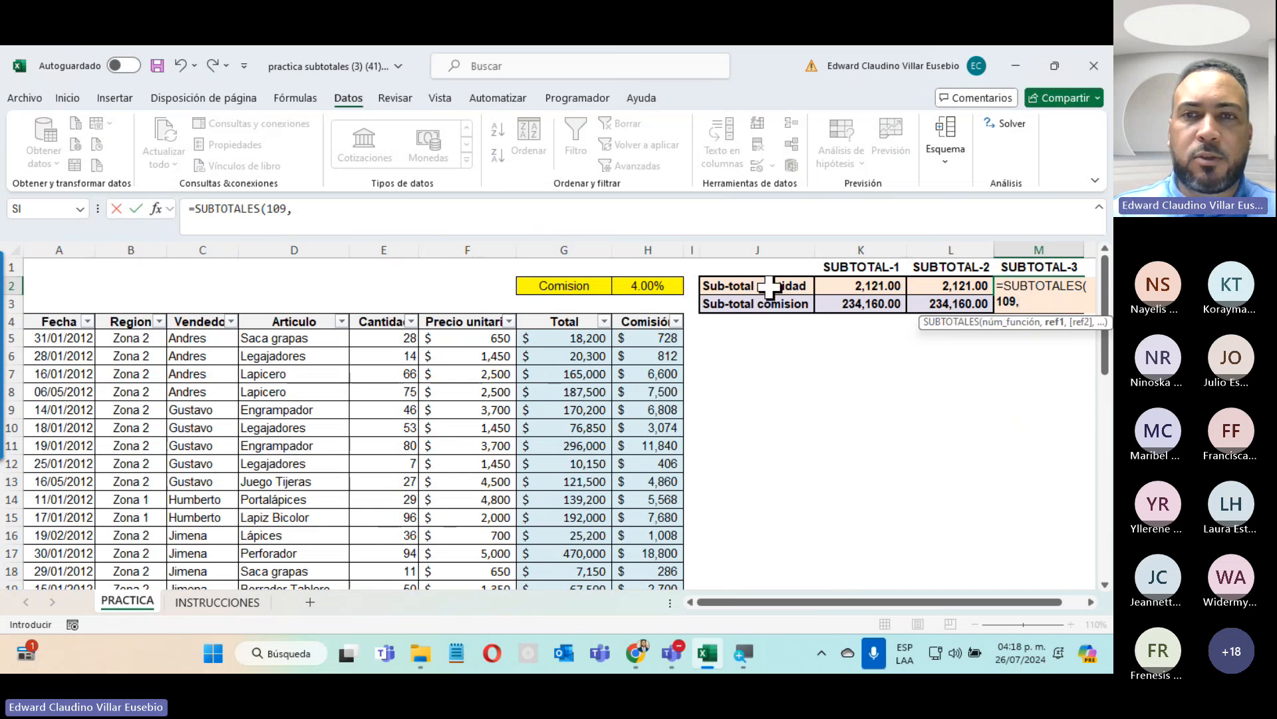
{"action": "left_click", "coordinate": [370, 334]}
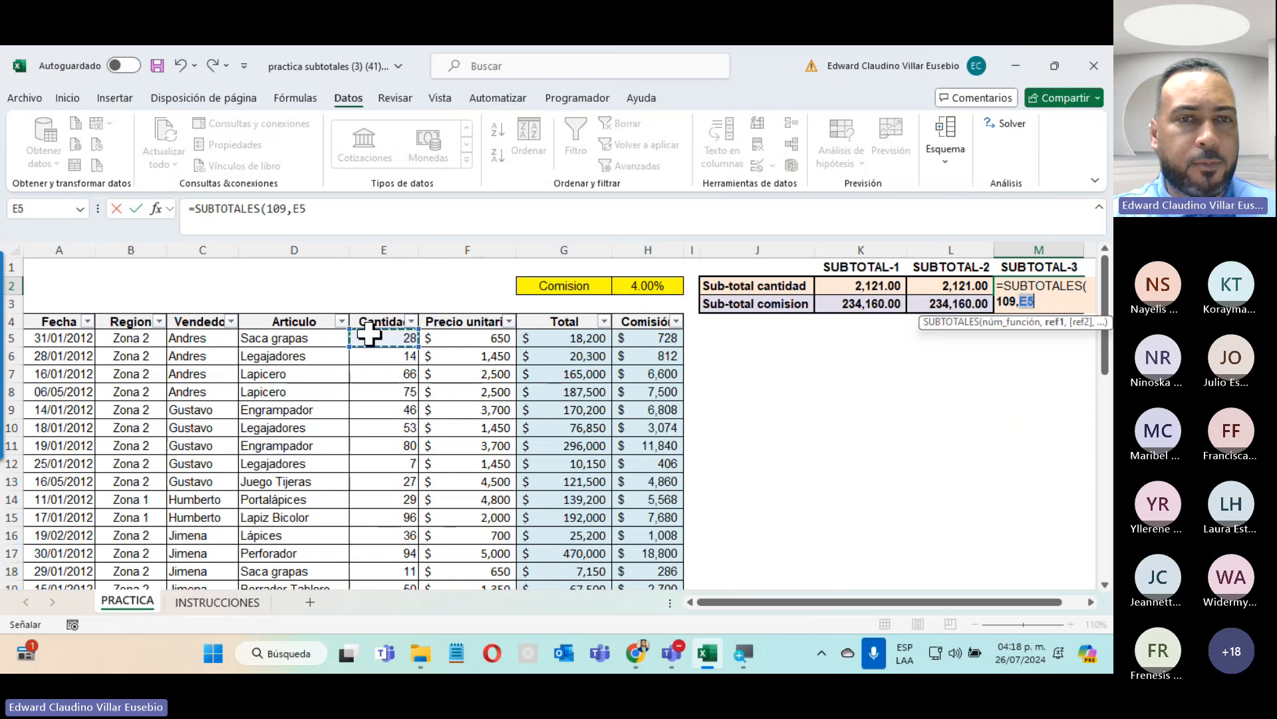
{"action": "key", "text": "ctrl+shift+Down"}
{"action": "scroll", "coordinate": [762, 381], "scroll_direction": "up", "scroll_amount": 10}
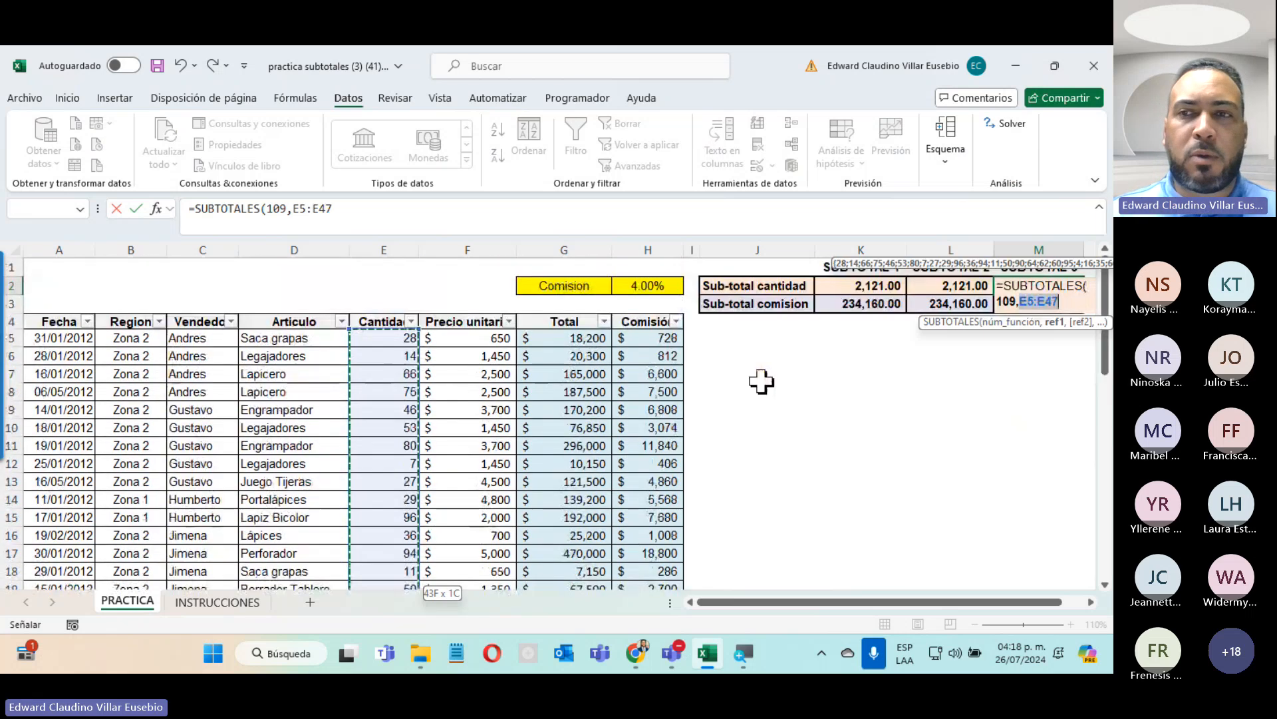
{"action": "type", "text": ")"}
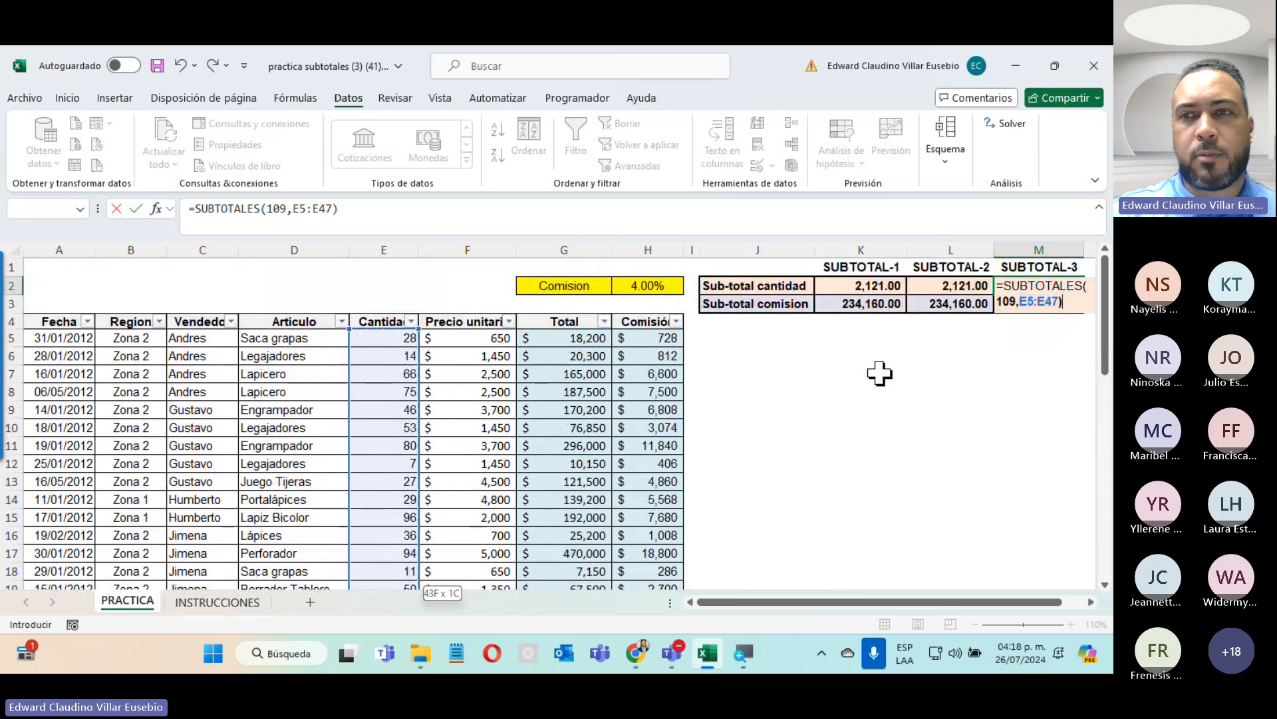
{"action": "key", "text": "Return"}
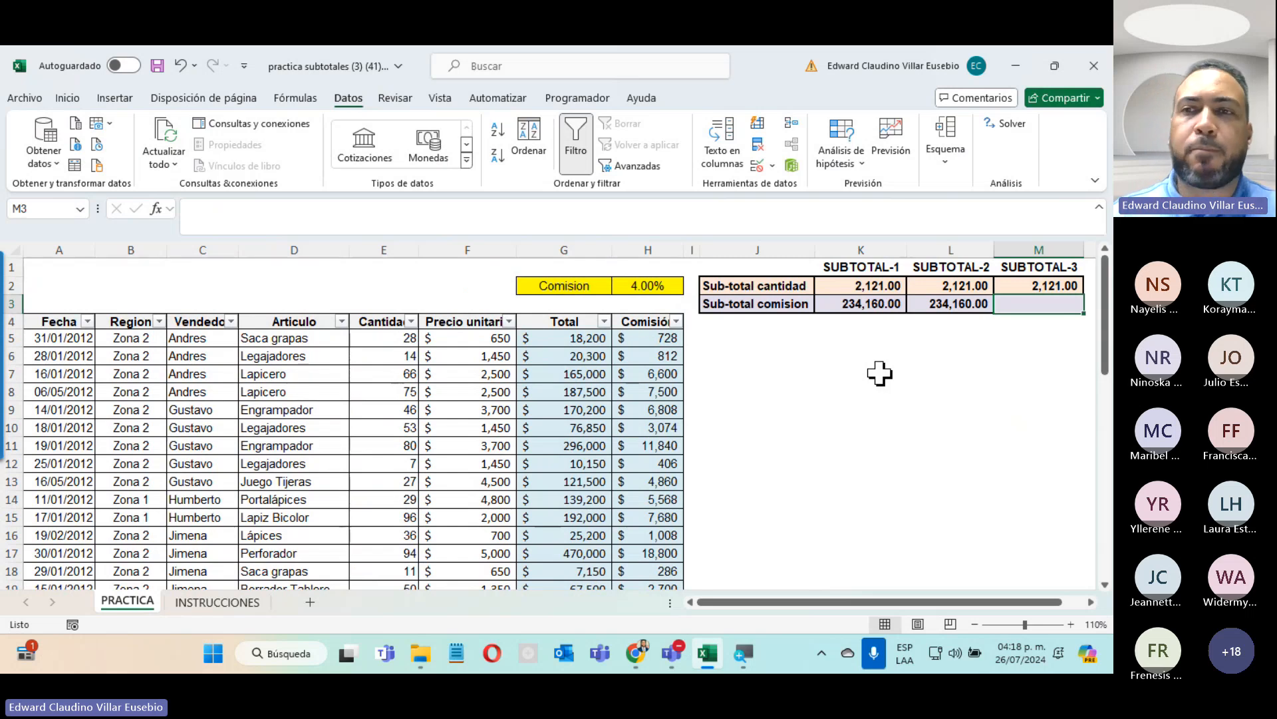
Enter =SUBTOTALES(109,H5:H47) in M3 as the SUBTOTAL-3 commission formula.
{"action": "type", "text": "0"}
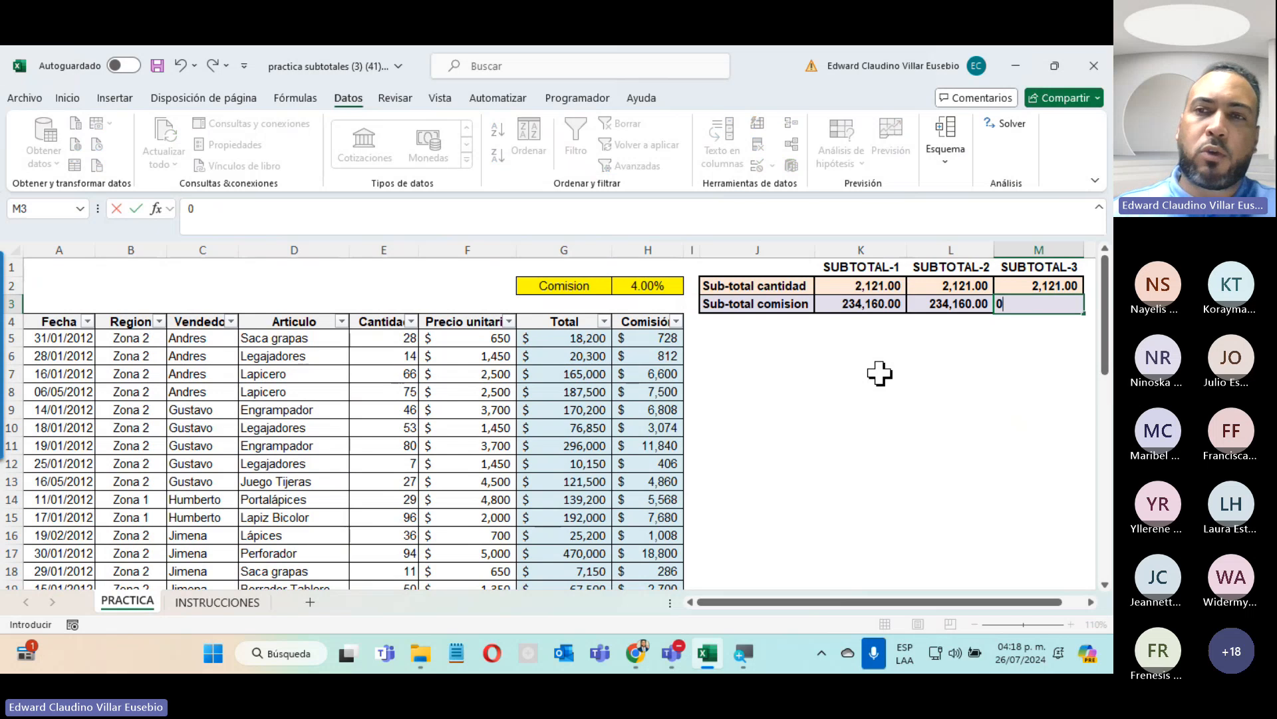
{"action": "type", "text": "=sub"}
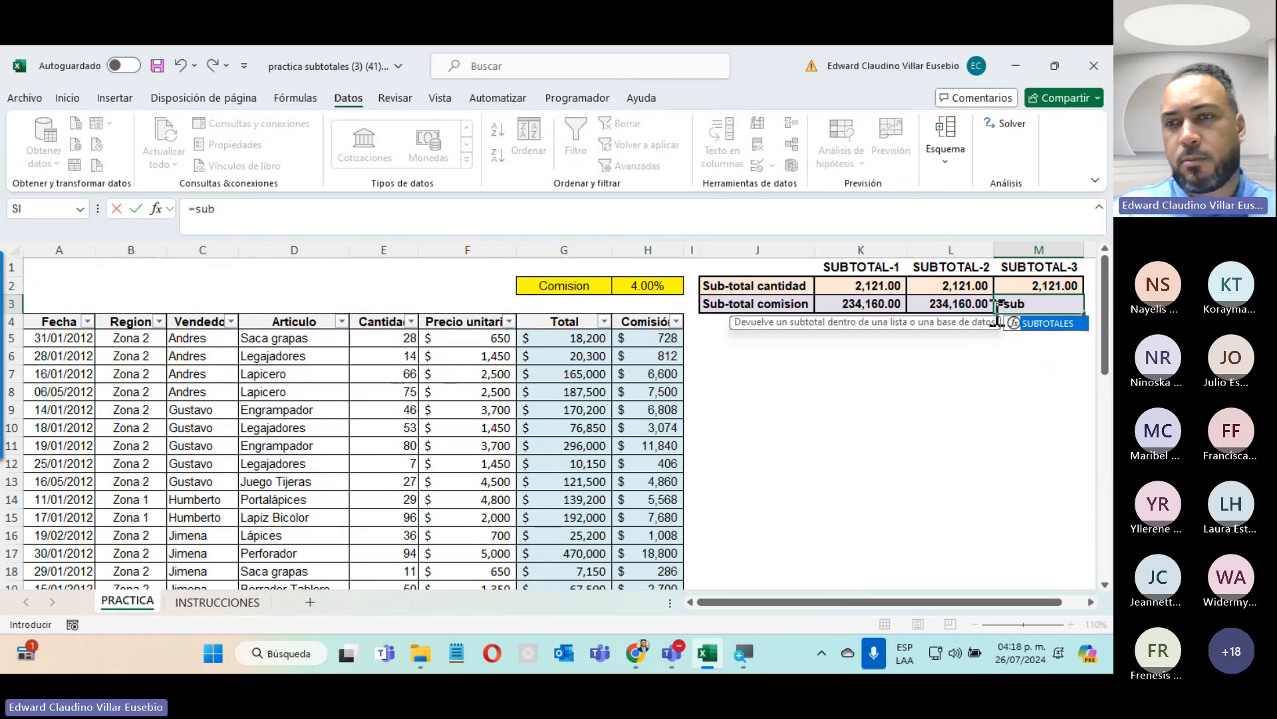
{"action": "double_click", "coordinate": [1045, 324]}
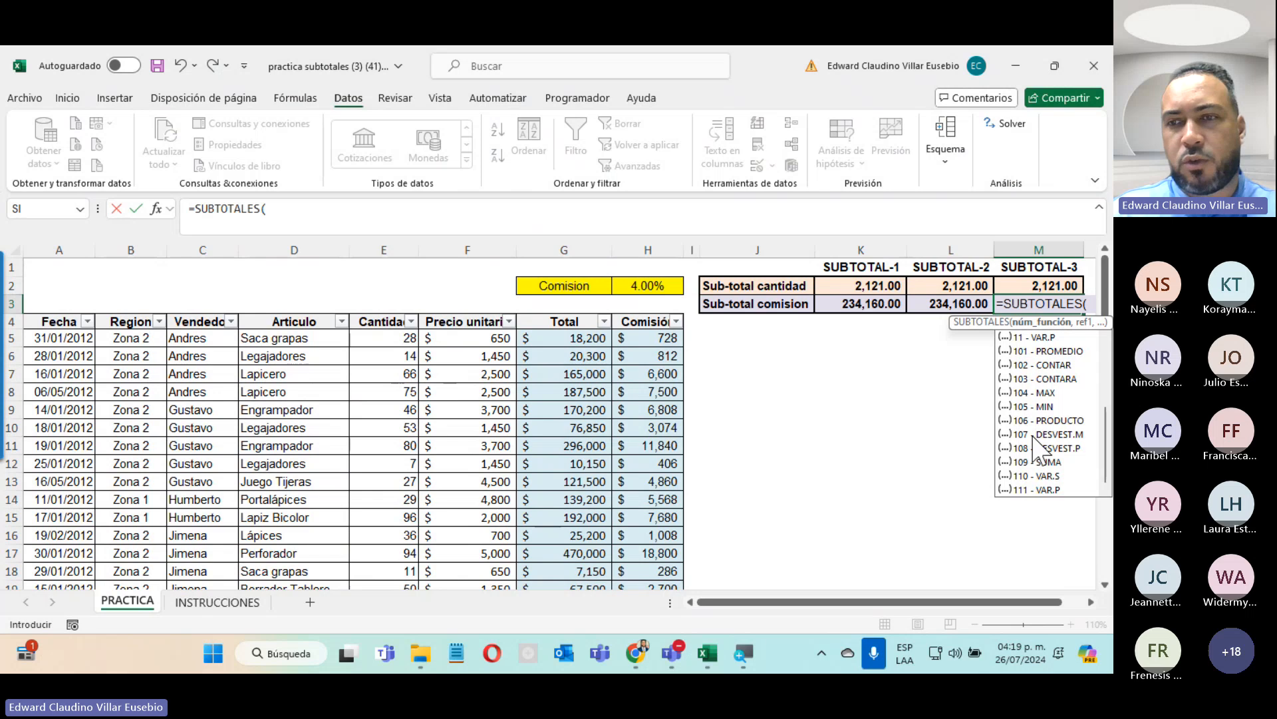
{"action": "double_click", "coordinate": [1039, 462]}
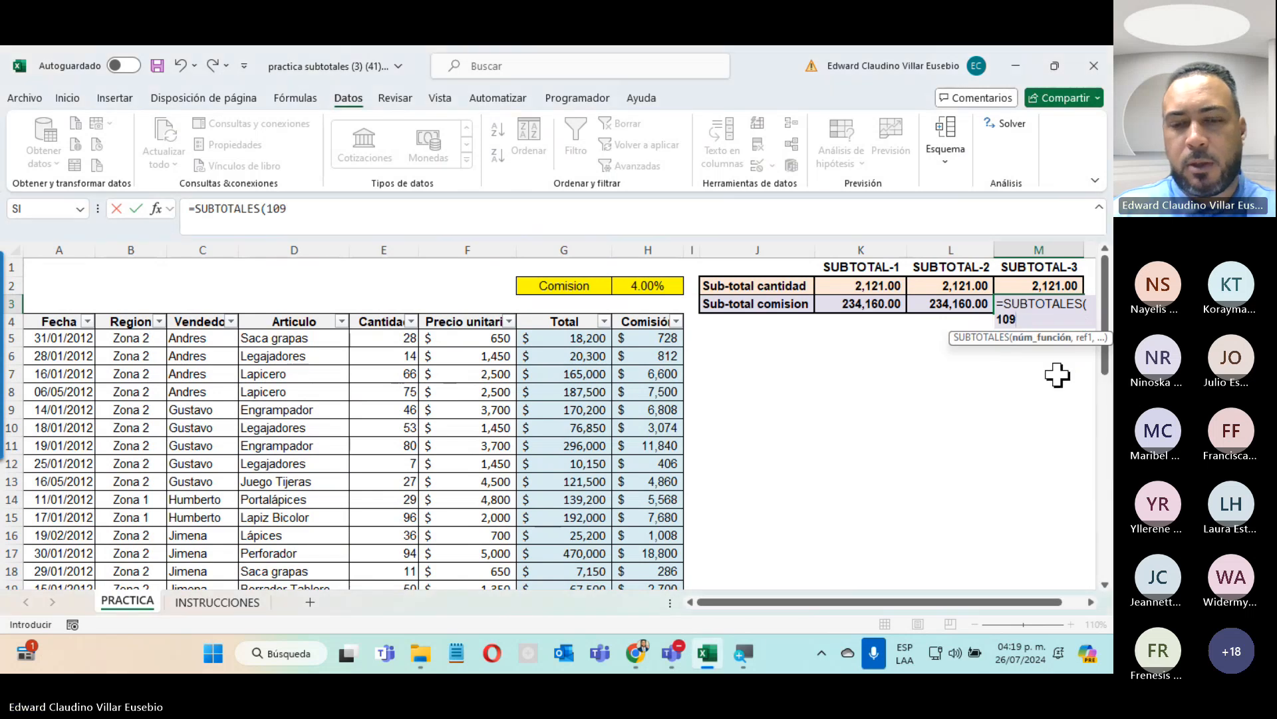
{"action": "type", "text": ","}
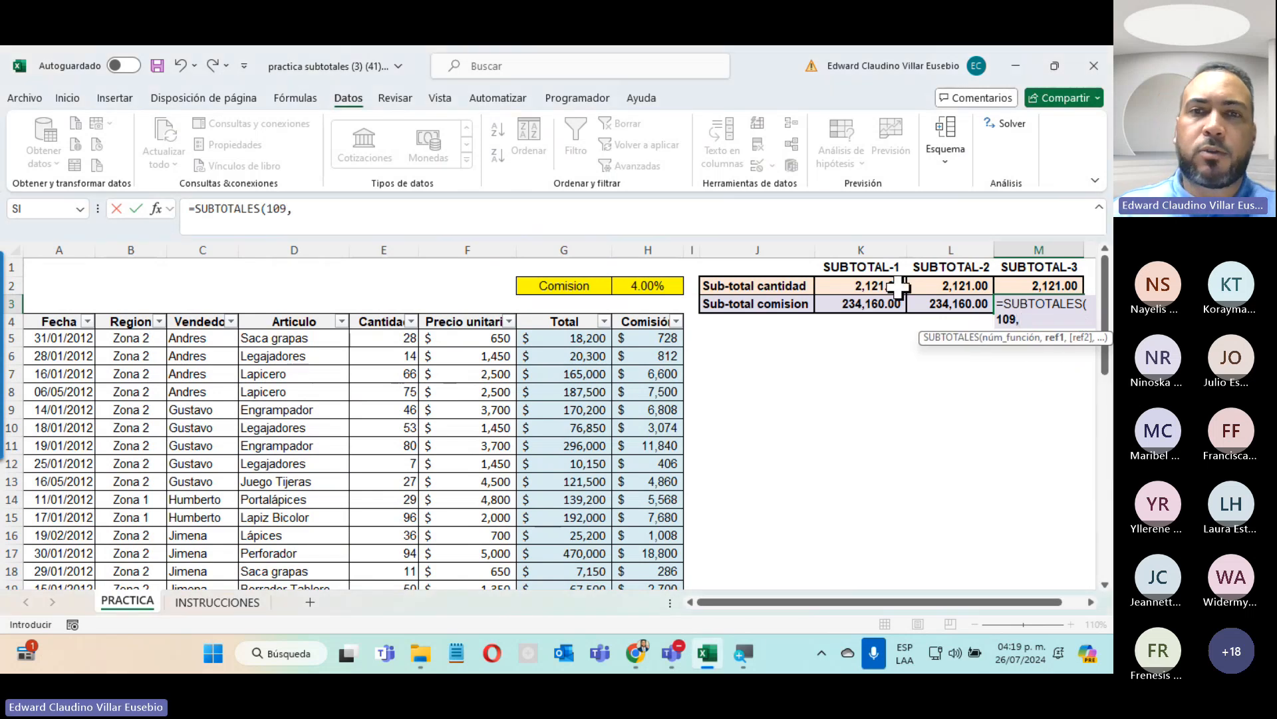
{"action": "left_click", "coordinate": [640, 340]}
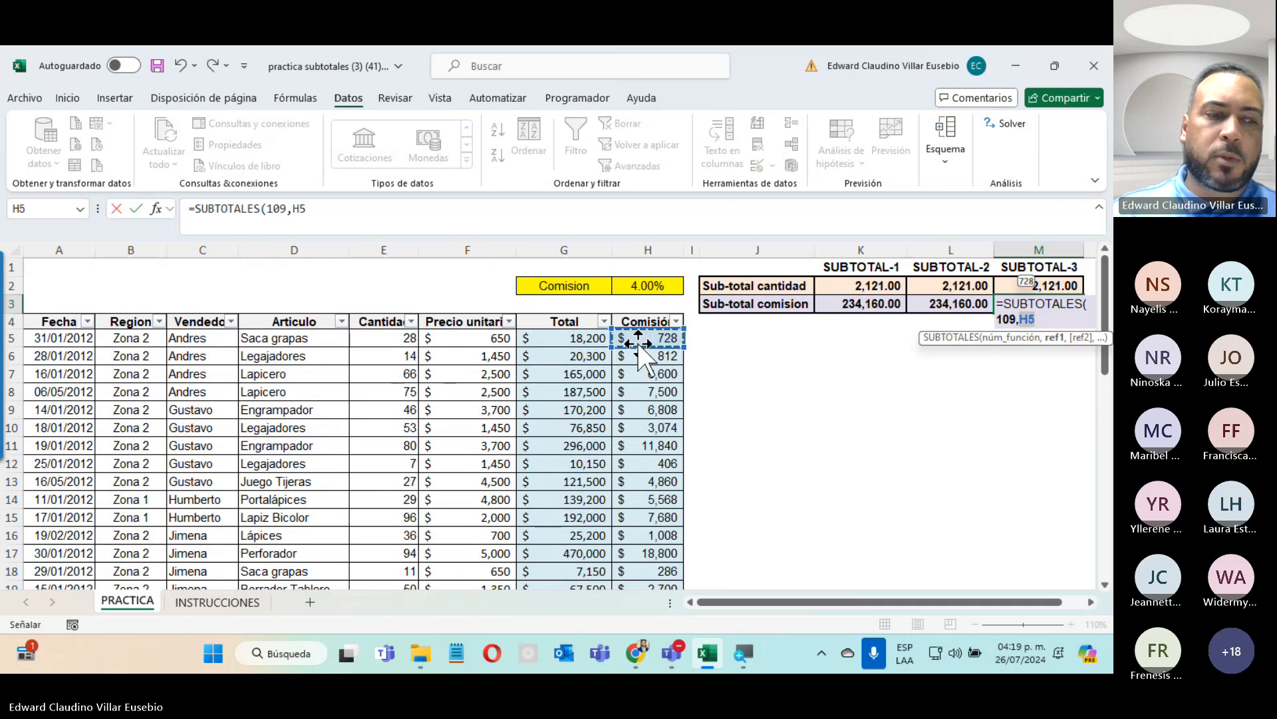
{"action": "key", "text": "ctrl+shift+Down"}
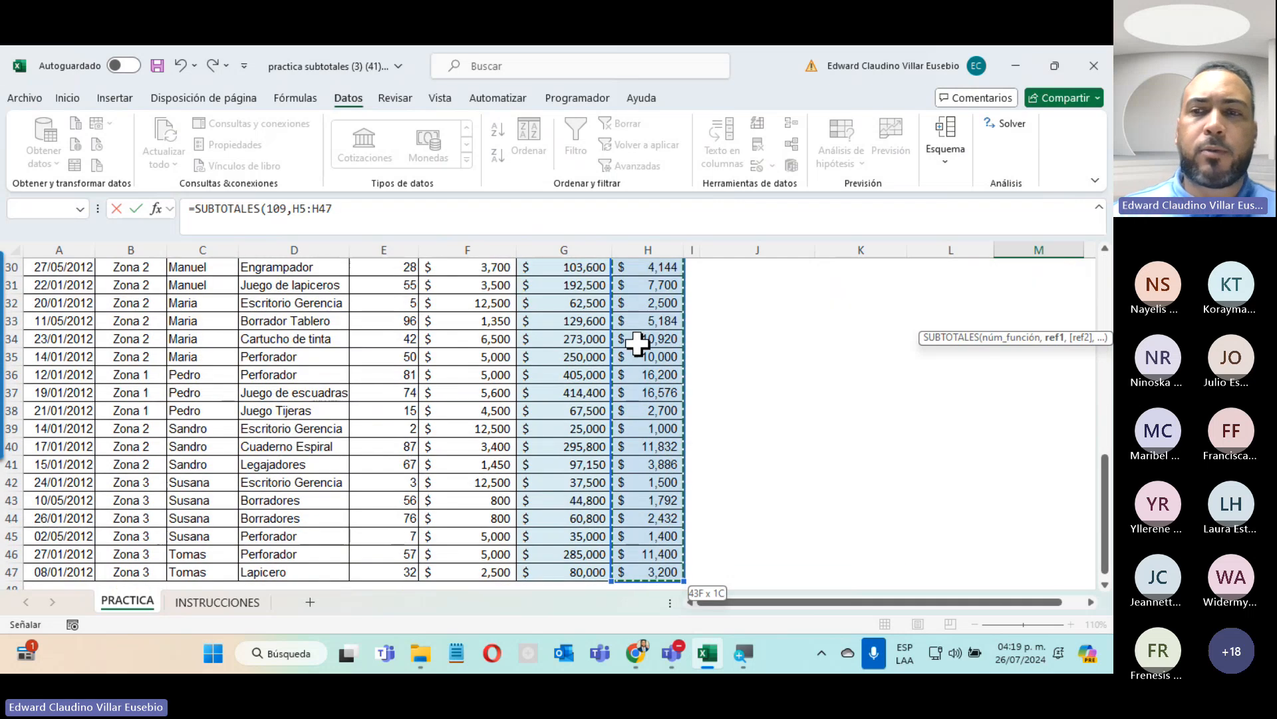
{"action": "scroll", "coordinate": [730, 375], "scroll_direction": "up", "scroll_amount": 10}
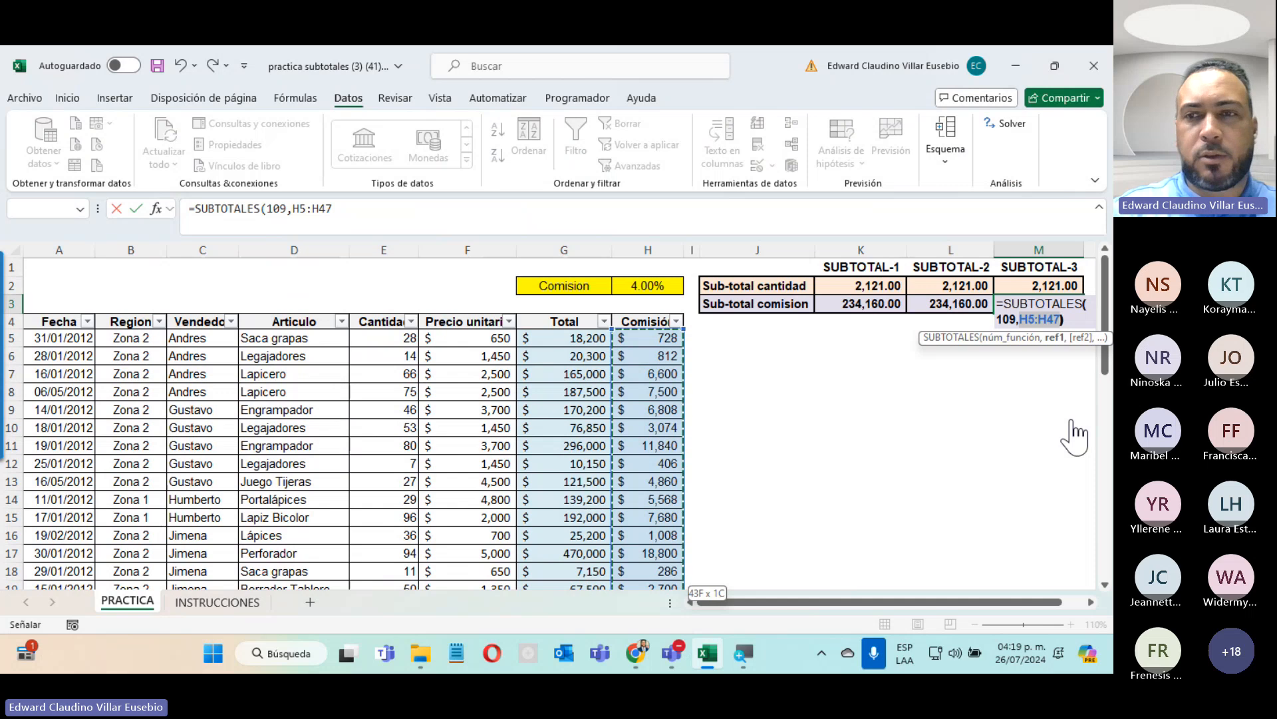
{"action": "type", "text": ")"}
{"action": "key", "text": "Return"}
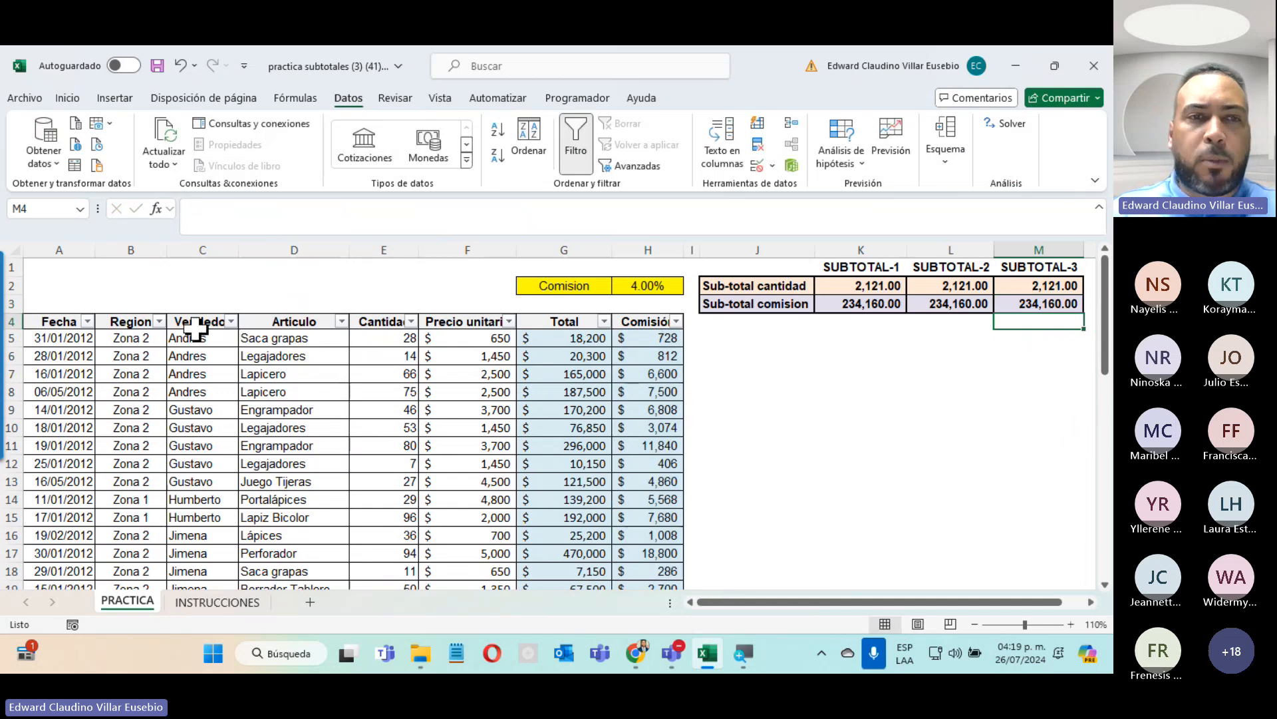
Filter Vendedor to only the first listed salesperson to test the SUBTOTAL-3 formulas, and clear the filter again.
{"action": "left_click", "coordinate": [231, 321]}
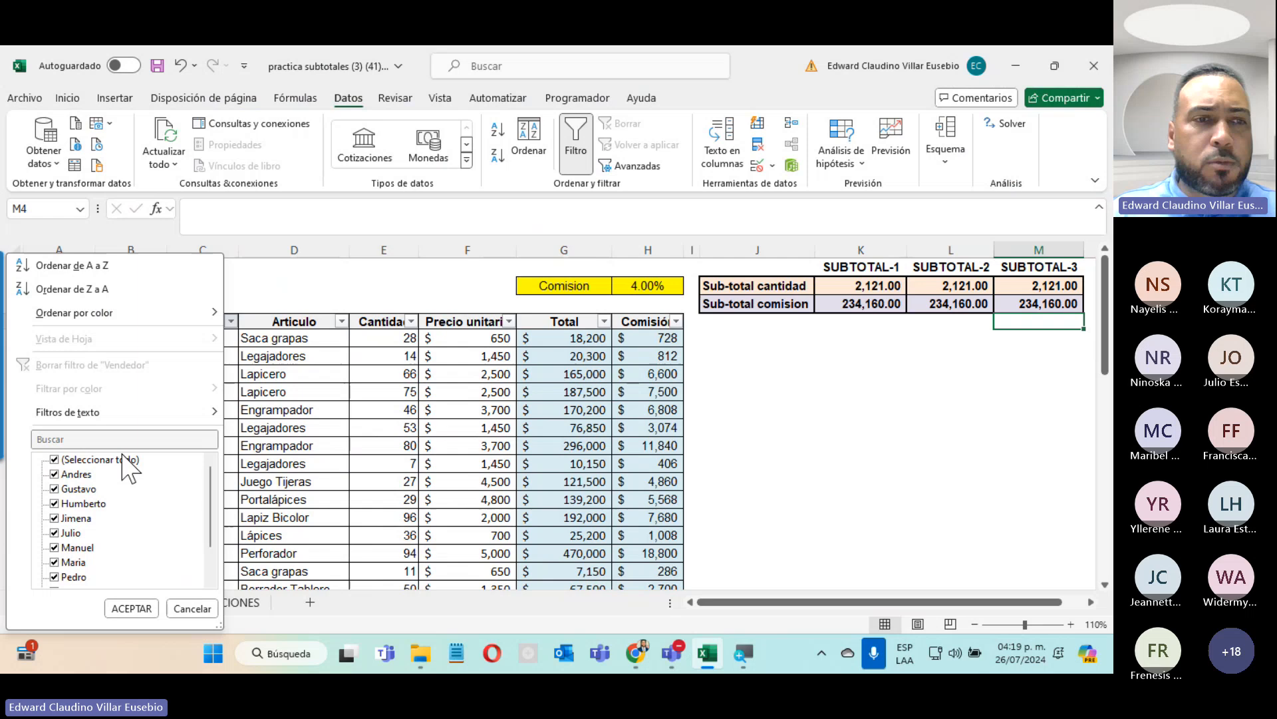
{"action": "left_click", "coordinate": [96, 459]}
{"action": "left_click", "coordinate": [87, 474]}
{"action": "left_click", "coordinate": [131, 608]}
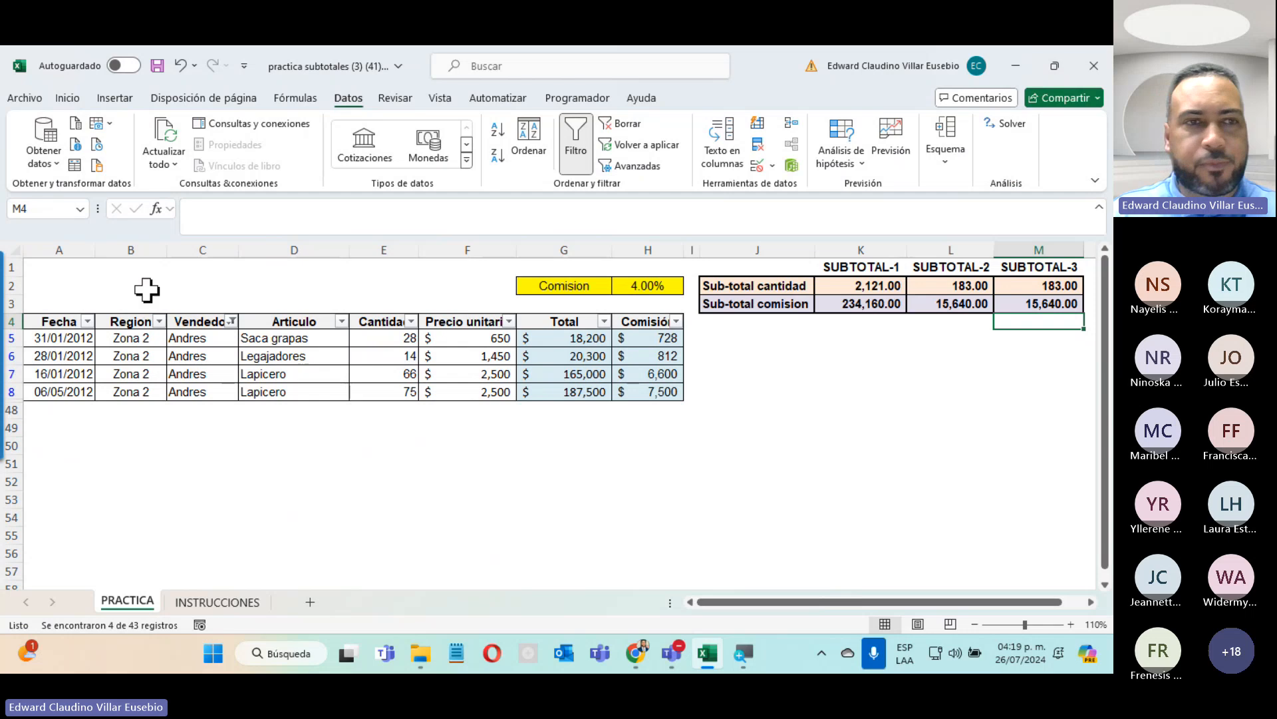
{"action": "left_click", "coordinate": [233, 322]}
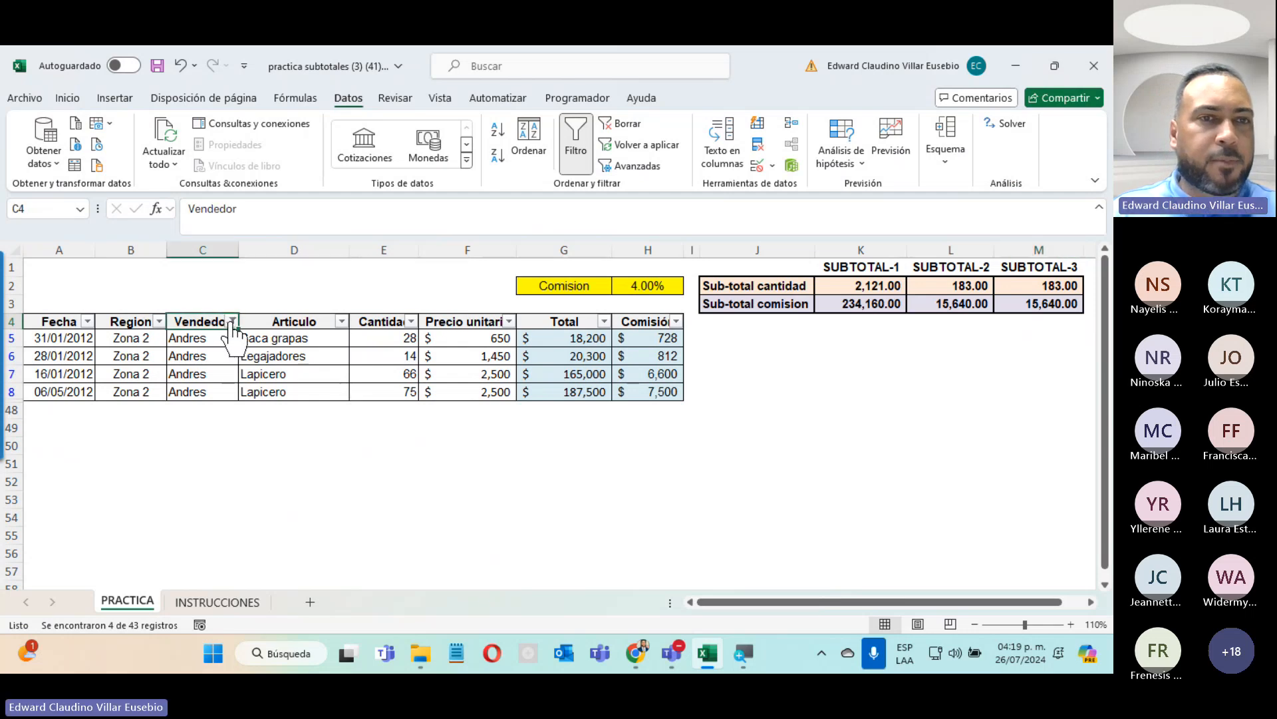
{"action": "left_click", "coordinate": [67, 366]}
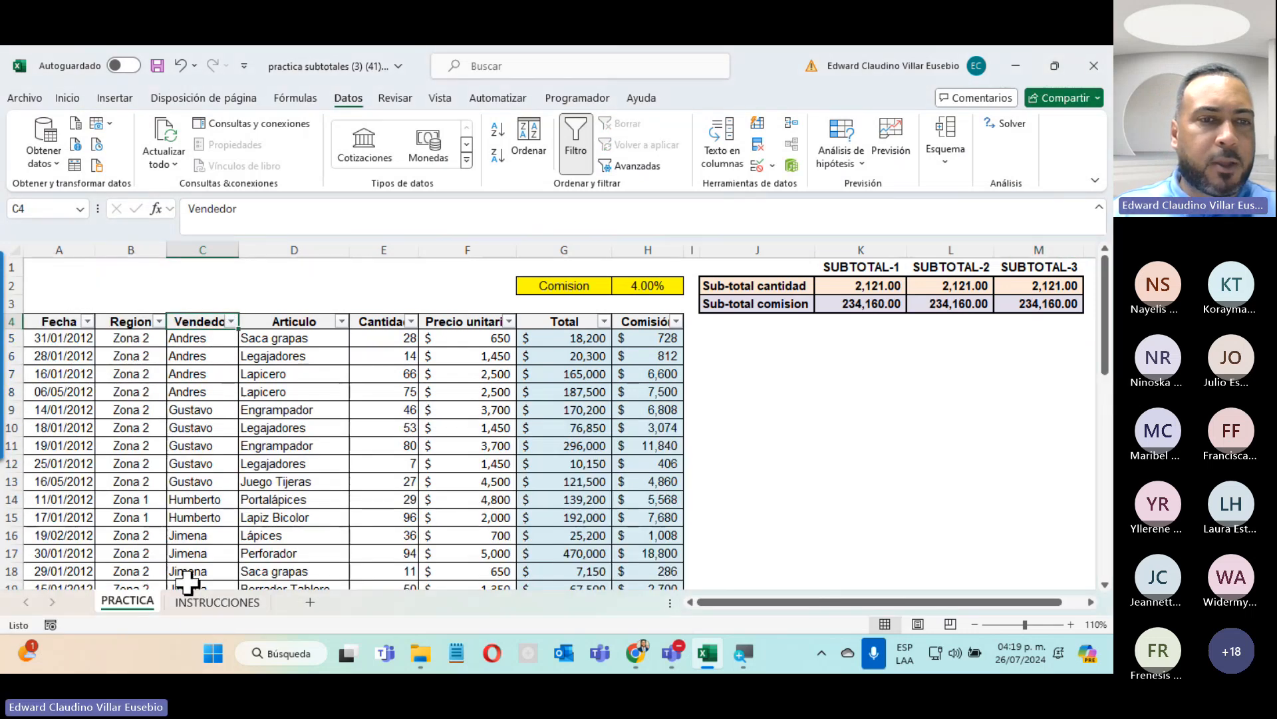
Read step 5 and the sorting note on the INSTRUCCIONES sheet and return to the PRACTICA sheet.
{"action": "left_click", "coordinate": [199, 602]}
{"action": "scroll", "coordinate": [340, 459], "scroll_direction": "down", "scroll_amount": 4}
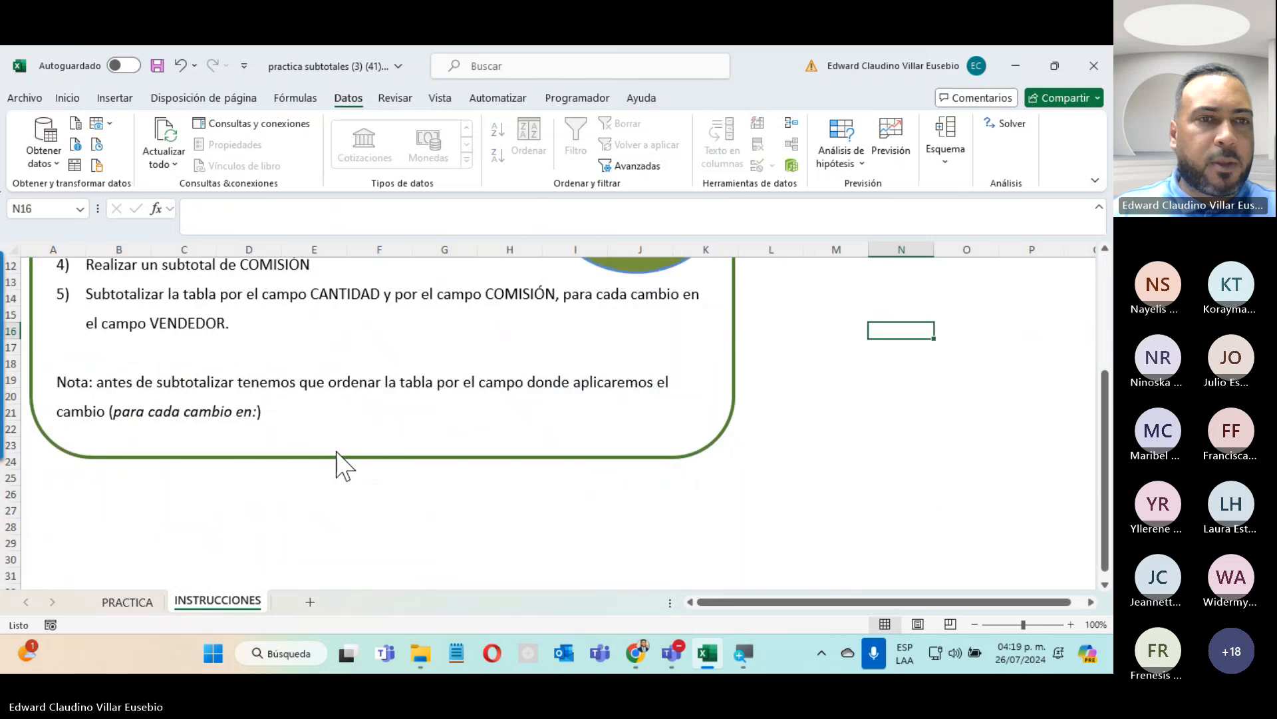
{"action": "scroll", "coordinate": [337, 465], "scroll_direction": "up", "scroll_amount": 4}
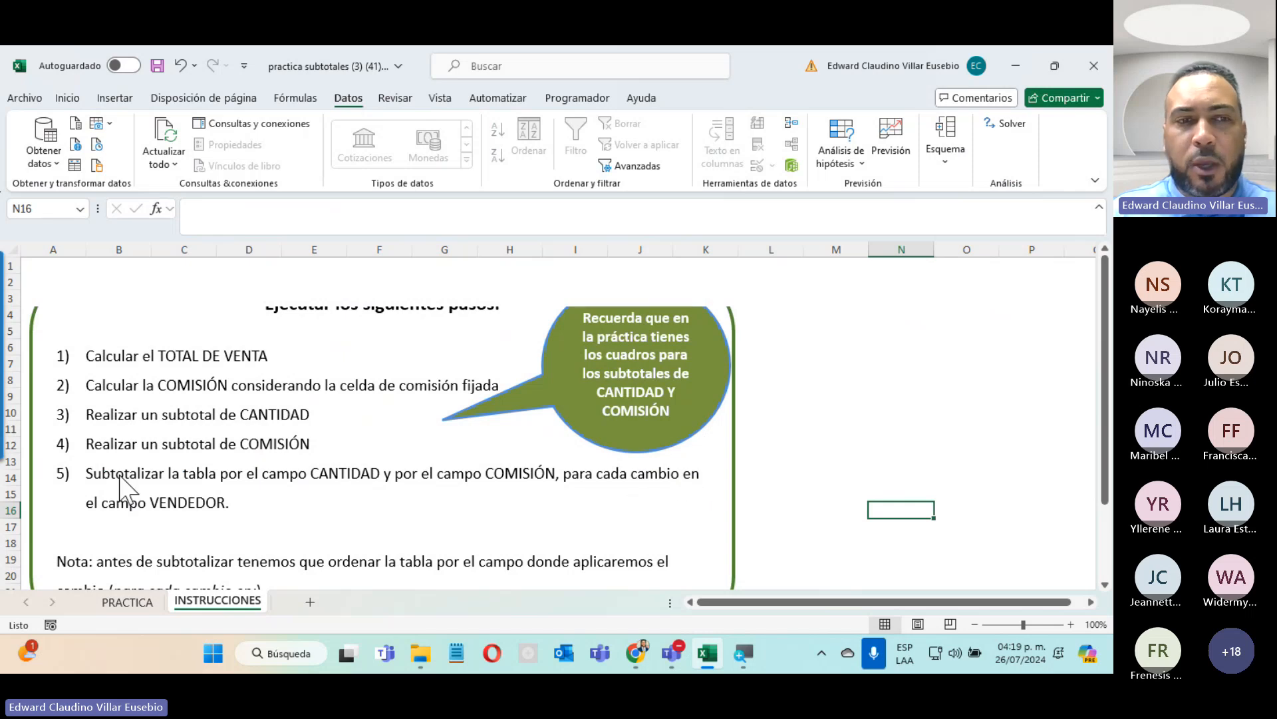
{"action": "left_click", "coordinate": [127, 602]}
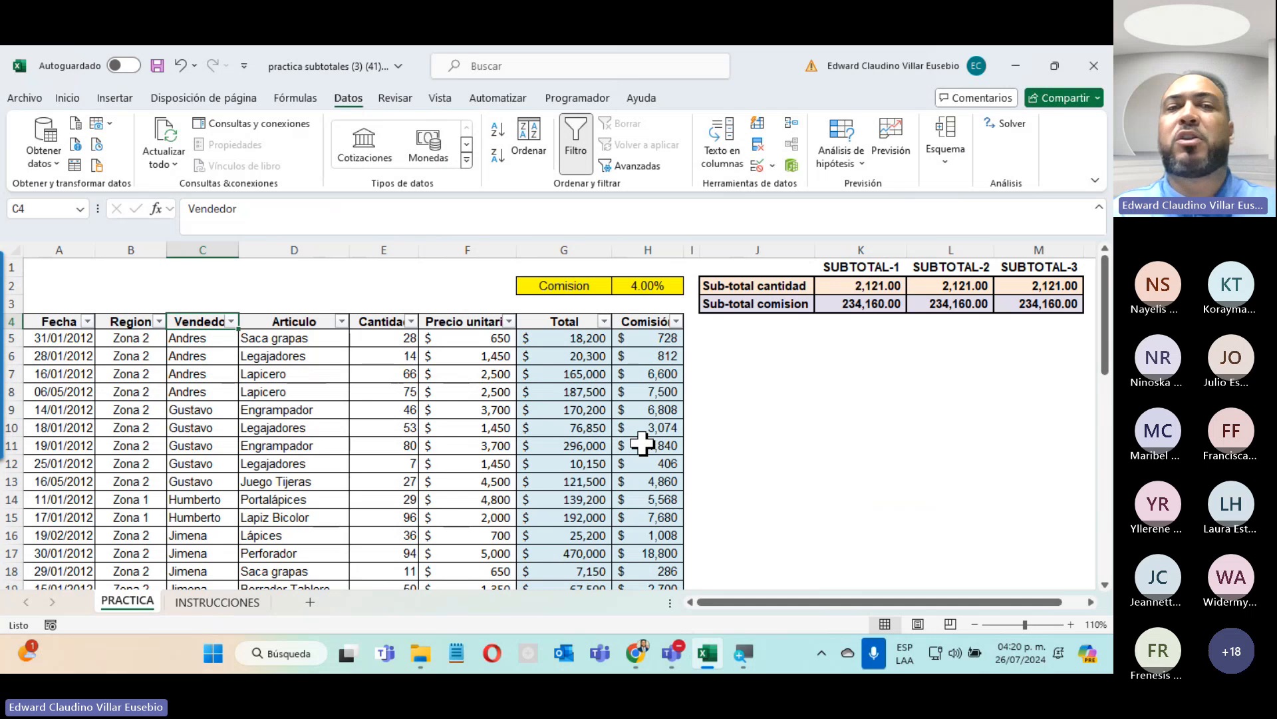
Locate the Subtotal command among the outline tools and select cell D10 inside the sales table.
{"action": "left_click", "coordinate": [1073, 286]}
{"action": "left_click", "coordinate": [1055, 314]}
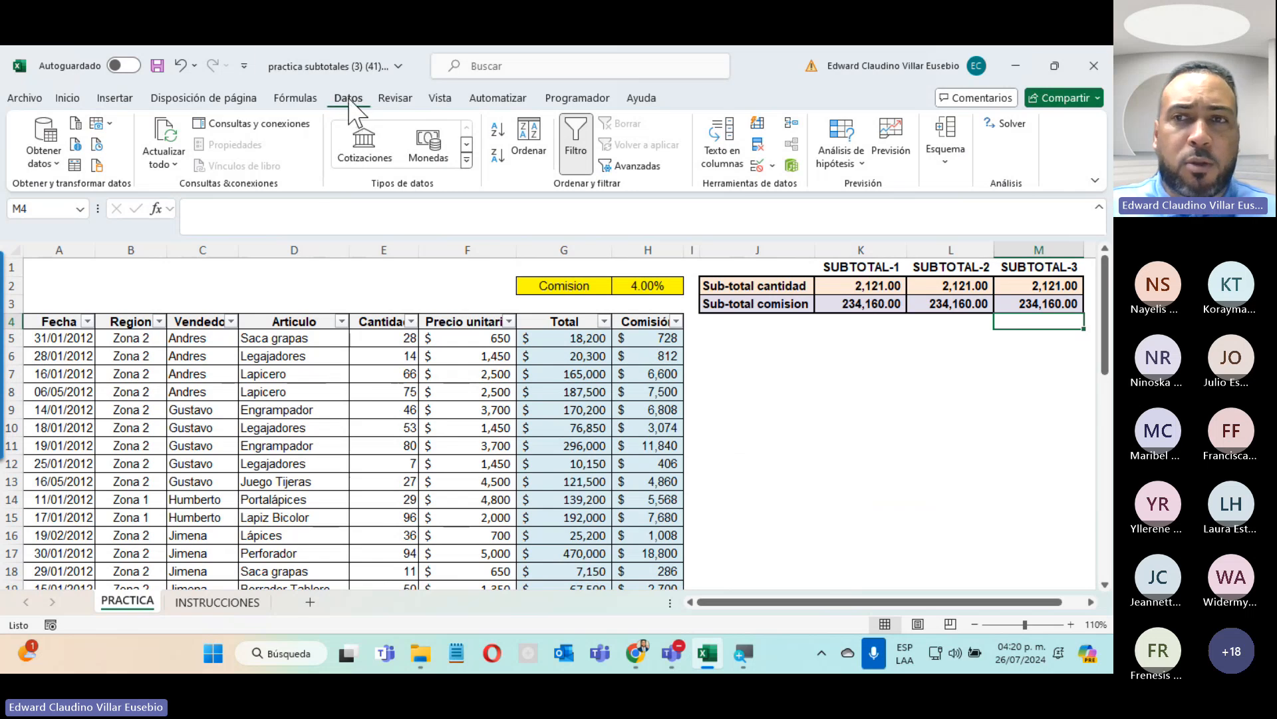
{"action": "left_click", "coordinate": [948, 159]}
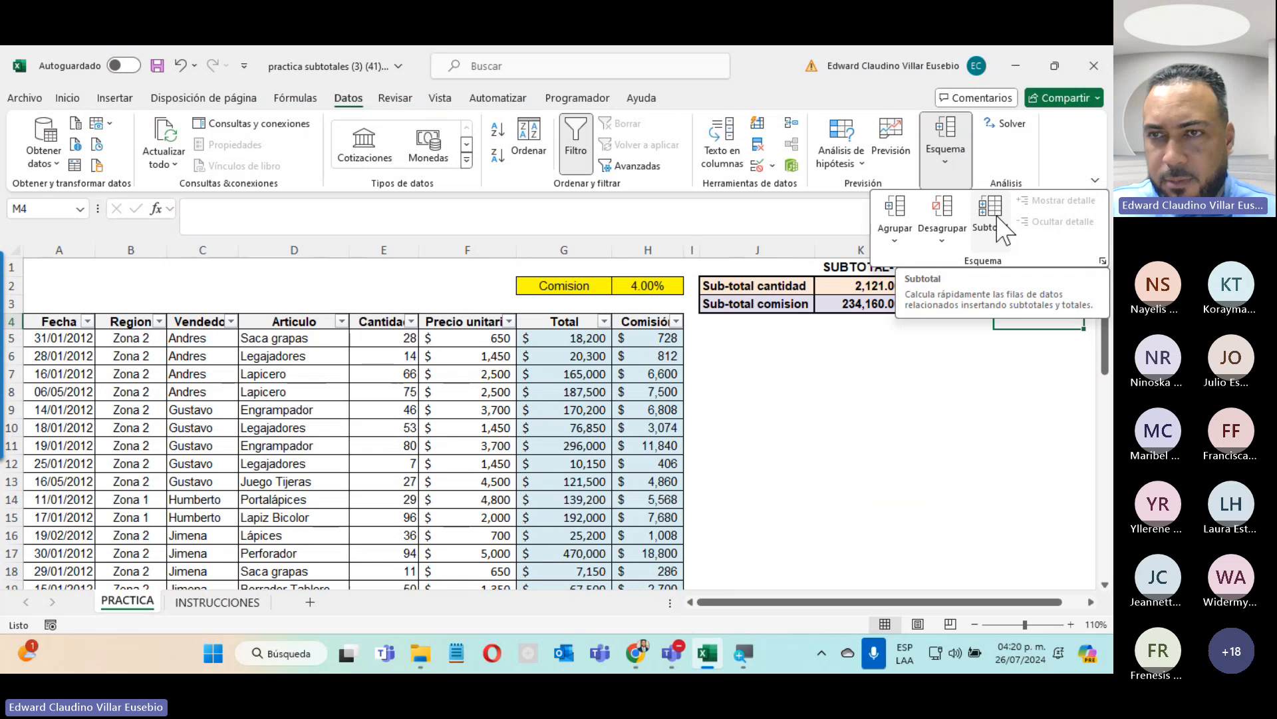
{"action": "left_click", "coordinate": [296, 410]}
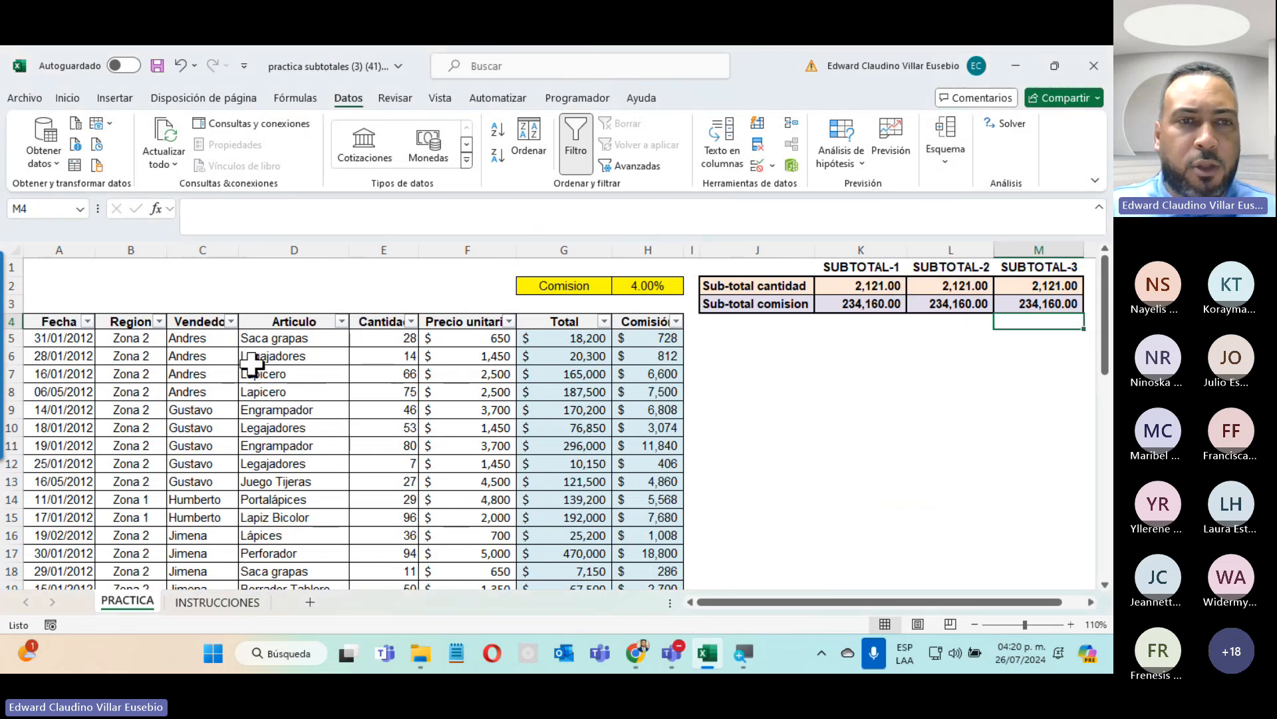
{"action": "left_click", "coordinate": [280, 372]}
{"action": "left_click", "coordinate": [293, 431]}
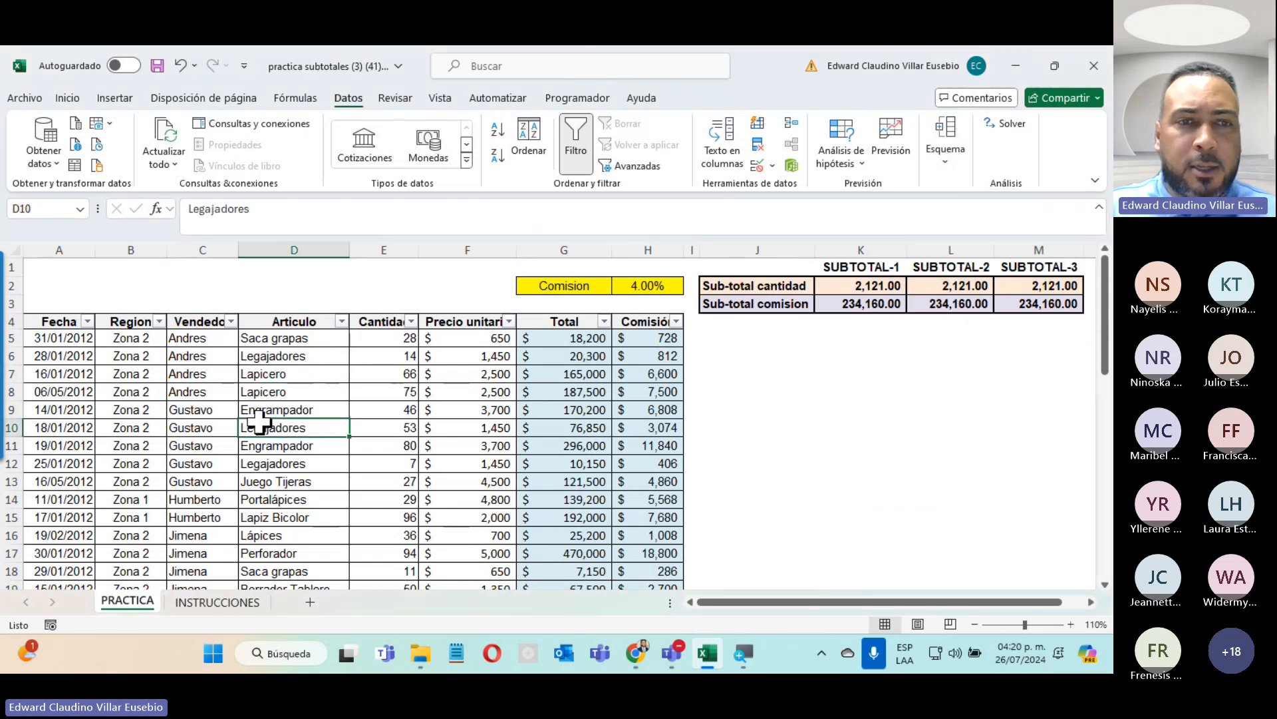
Start the Subtotal command from cell C9 in the sales table and set it to group at each change in Vendedor.
{"action": "left_click", "coordinate": [204, 409]}
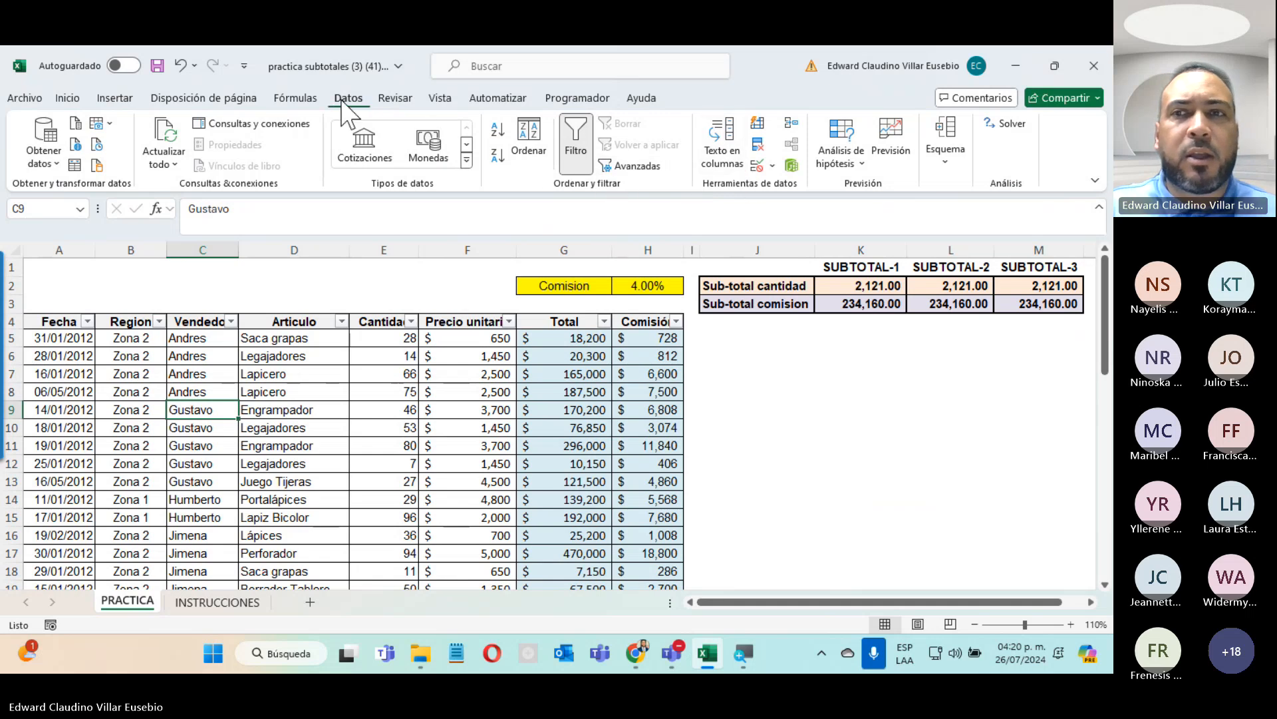
{"action": "left_click", "coordinate": [944, 166]}
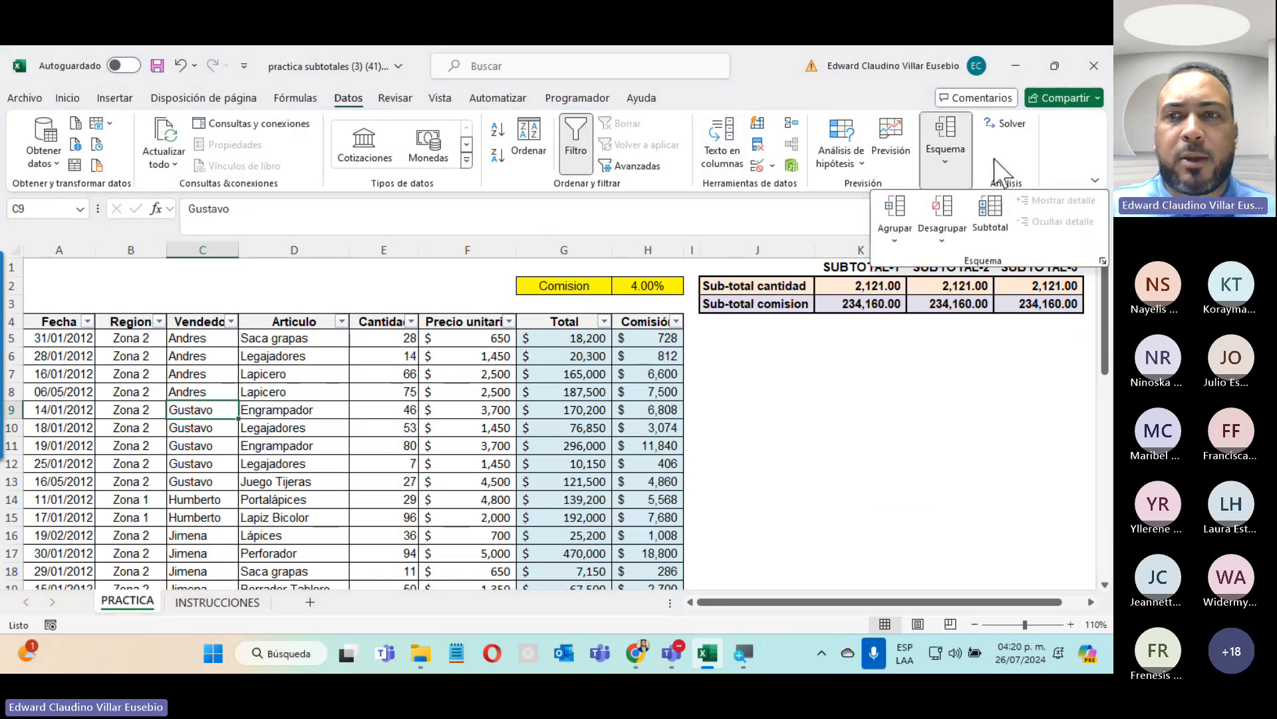
{"action": "left_click", "coordinate": [1006, 214]}
{"action": "left_click_drag", "start_coordinate": [494, 159], "coordinate": [807, 209]}
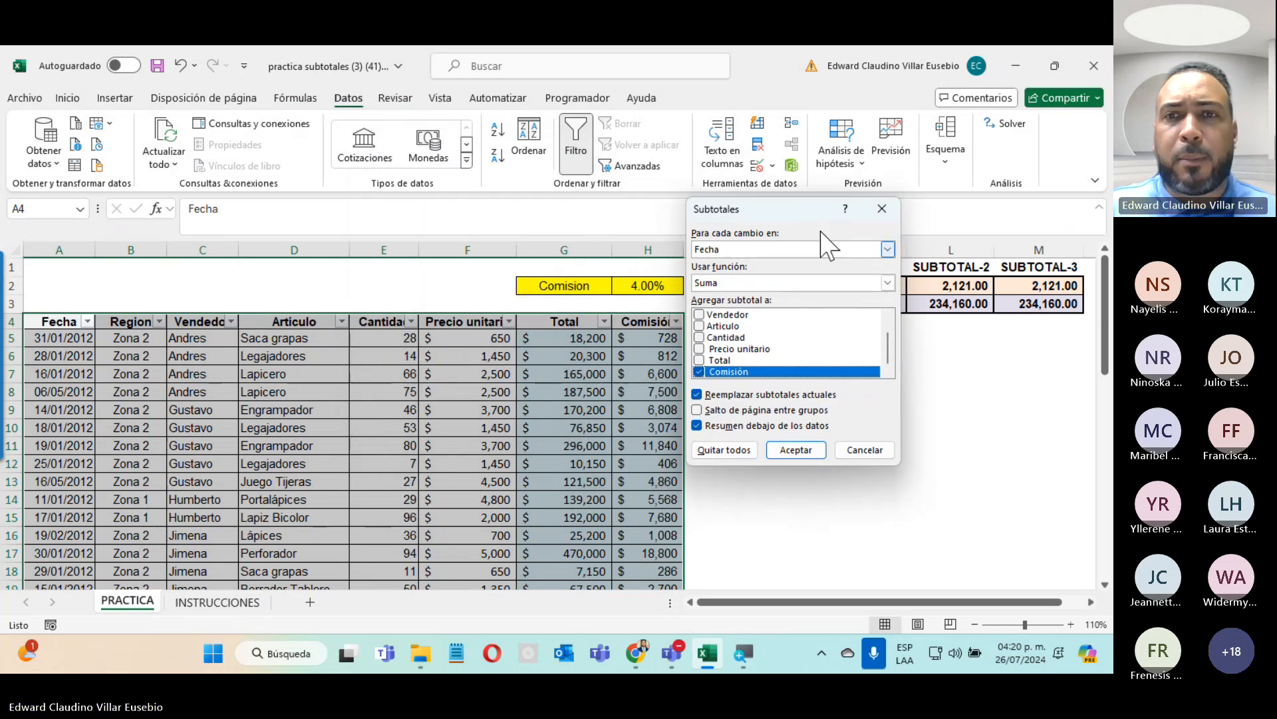
{"action": "left_click", "coordinate": [775, 249]}
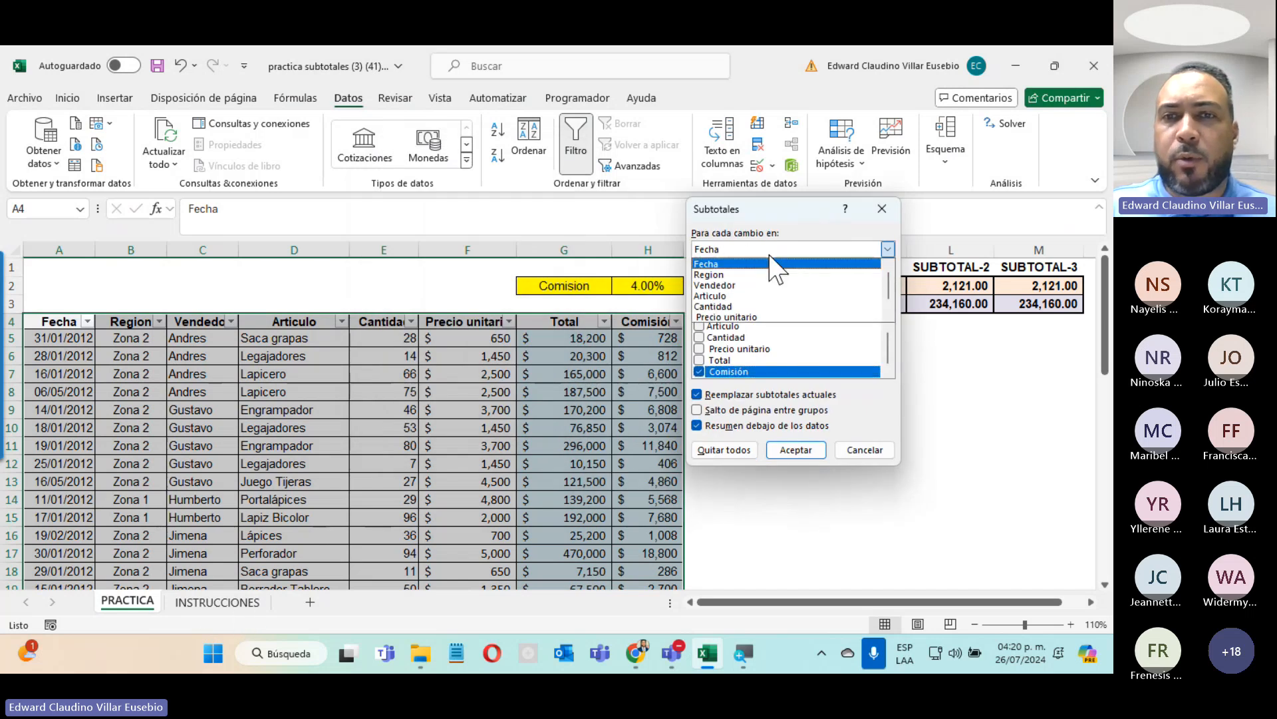
{"action": "left_click", "coordinate": [761, 284]}
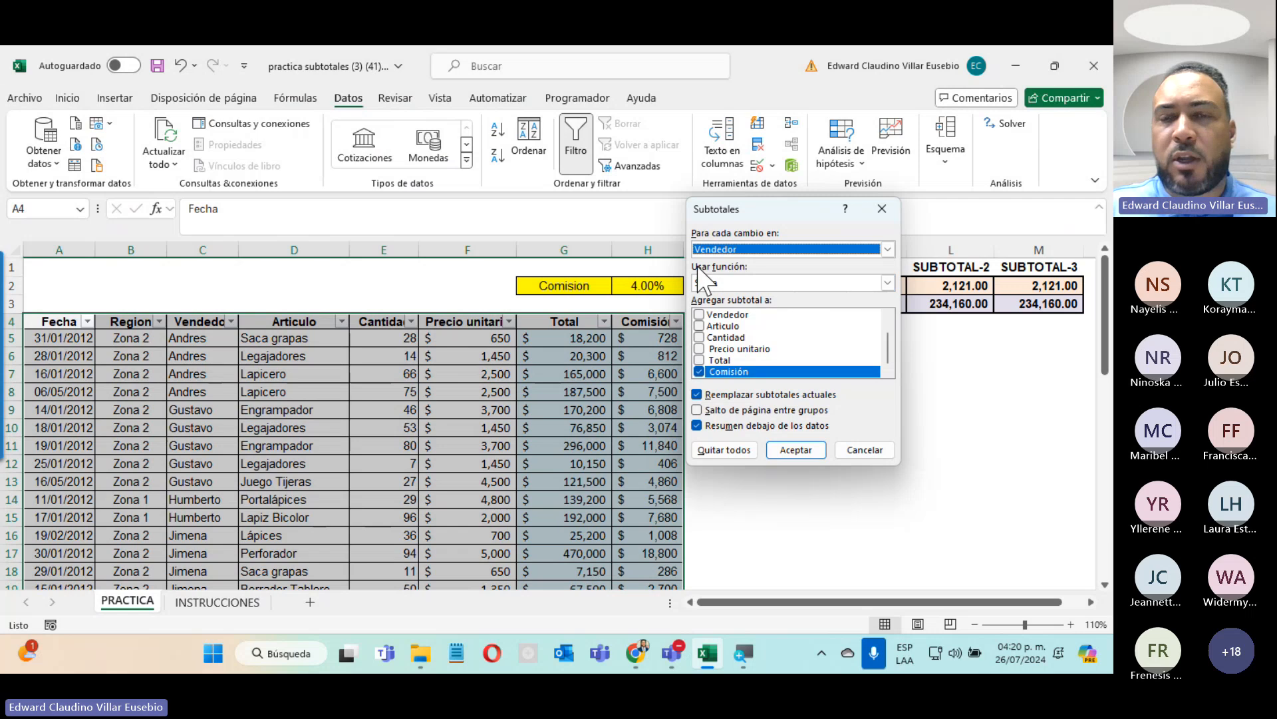
Use the Suma function, add Cantidad to the subtotalled columns alongside Comisión, and apply the subtotals.
{"action": "left_click", "coordinate": [764, 283]}
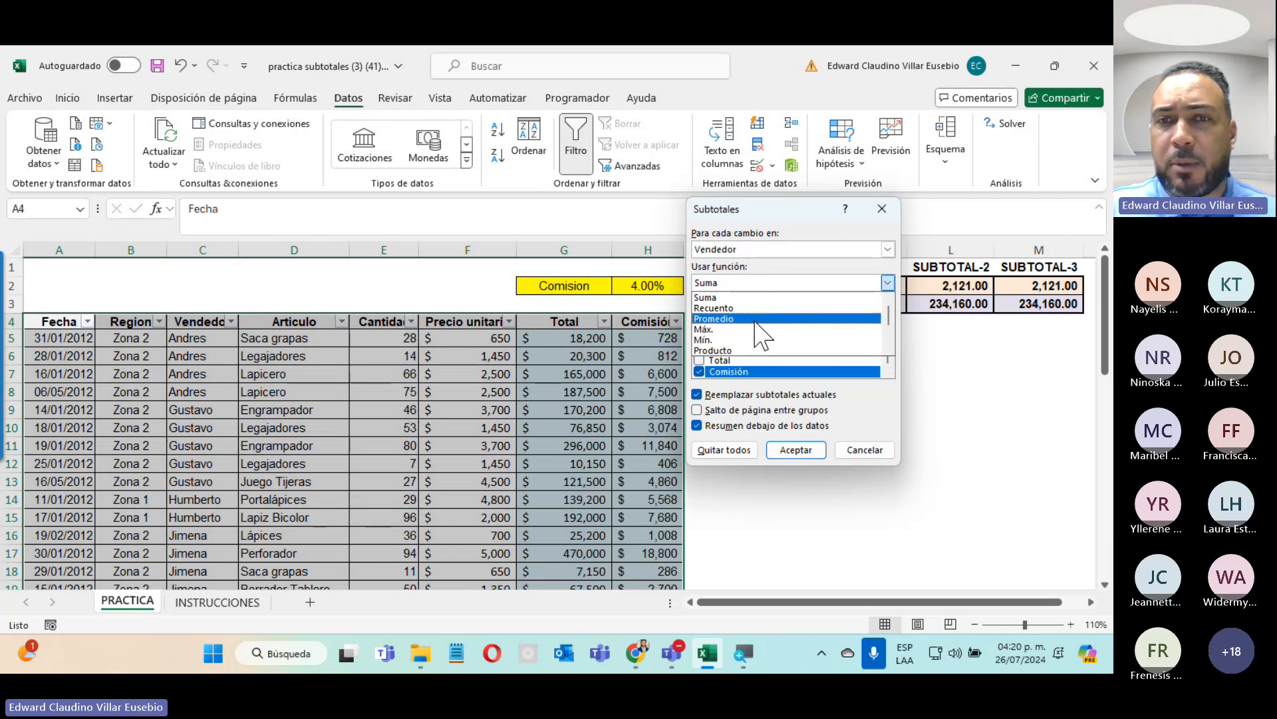
{"action": "scroll", "coordinate": [755, 337], "scroll_direction": "down", "scroll_amount": 2}
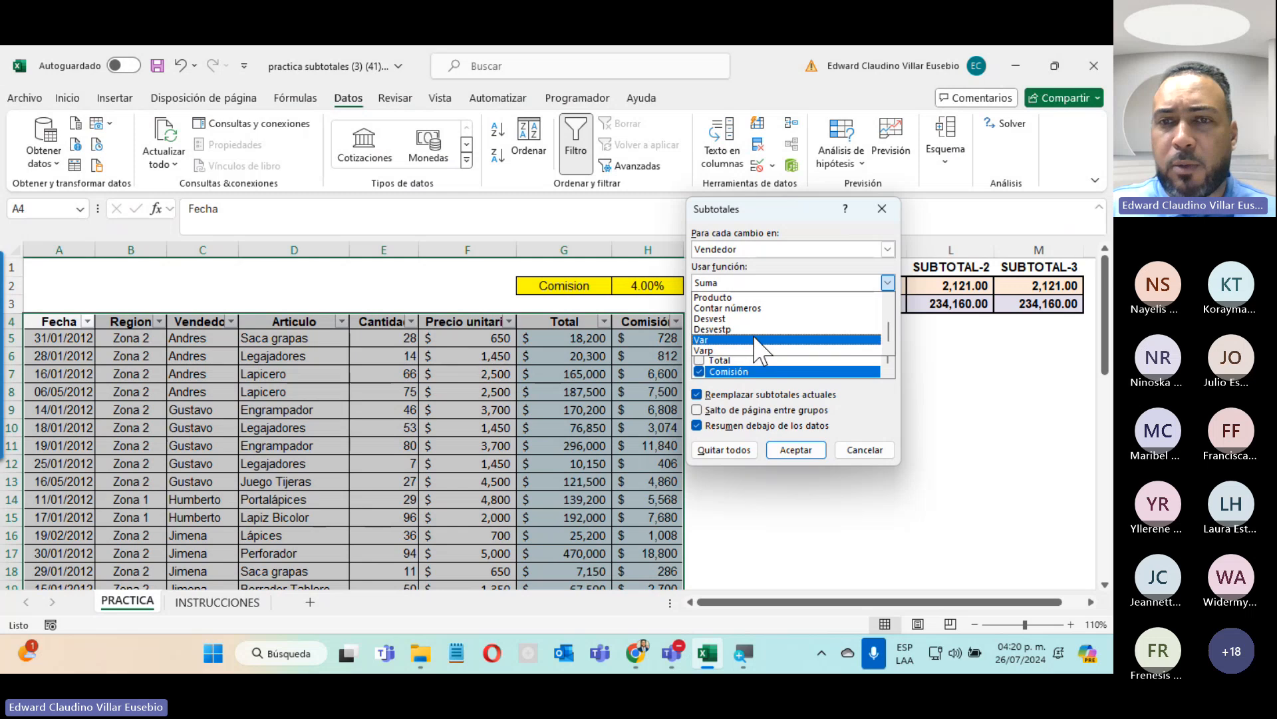
{"action": "scroll", "coordinate": [755, 337], "scroll_direction": "up", "scroll_amount": 3}
{"action": "left_click", "coordinate": [716, 298]}
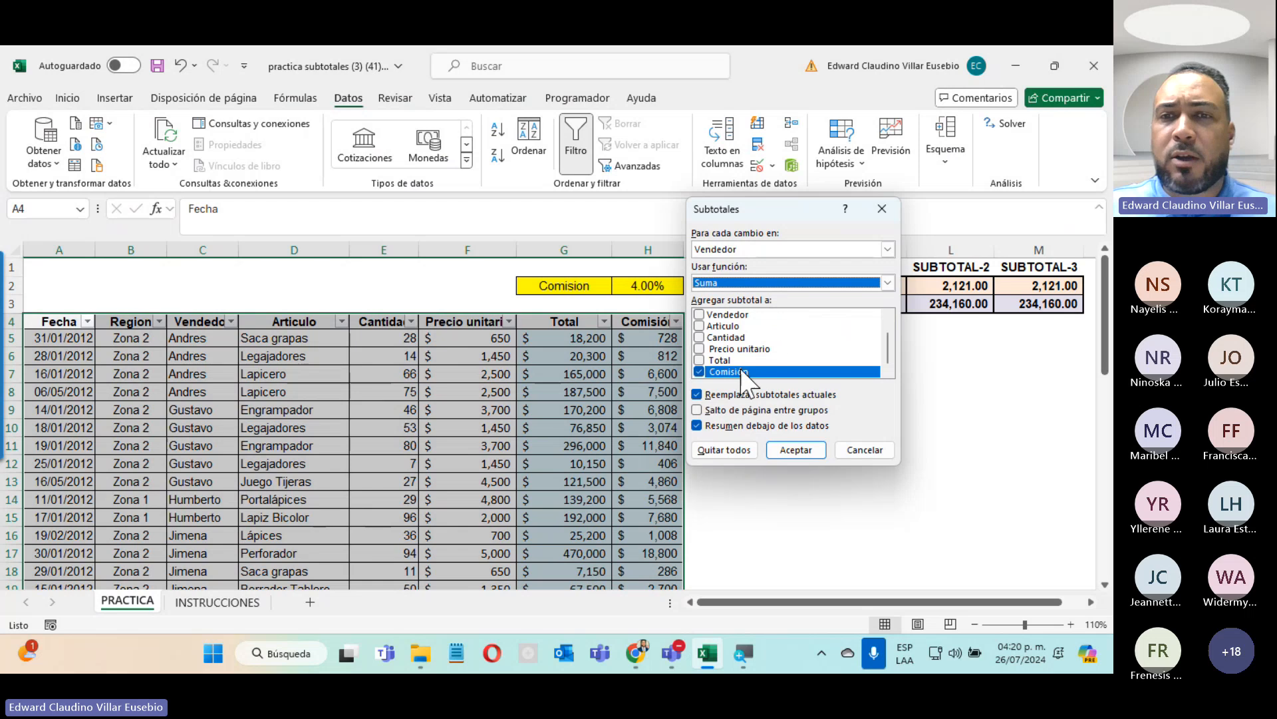
{"action": "left_click", "coordinate": [699, 337]}
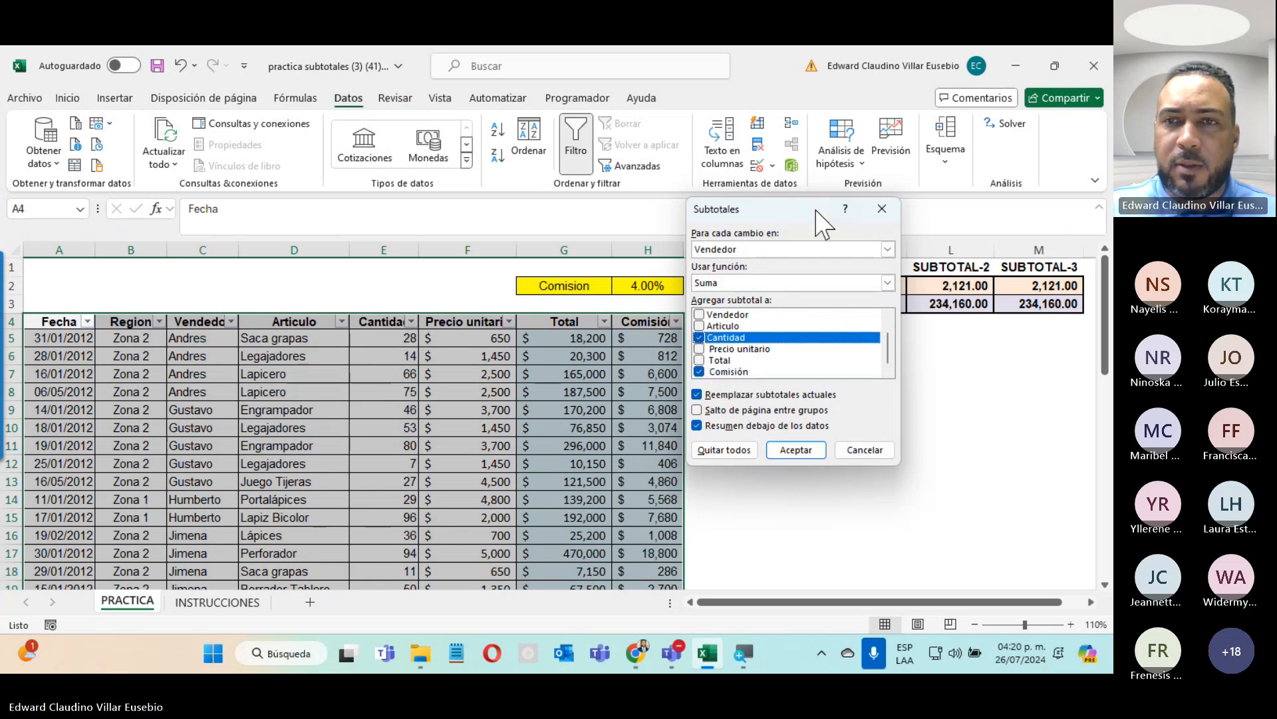
{"action": "left_click_drag", "start_coordinate": [817, 219], "coordinate": [575, 190]}
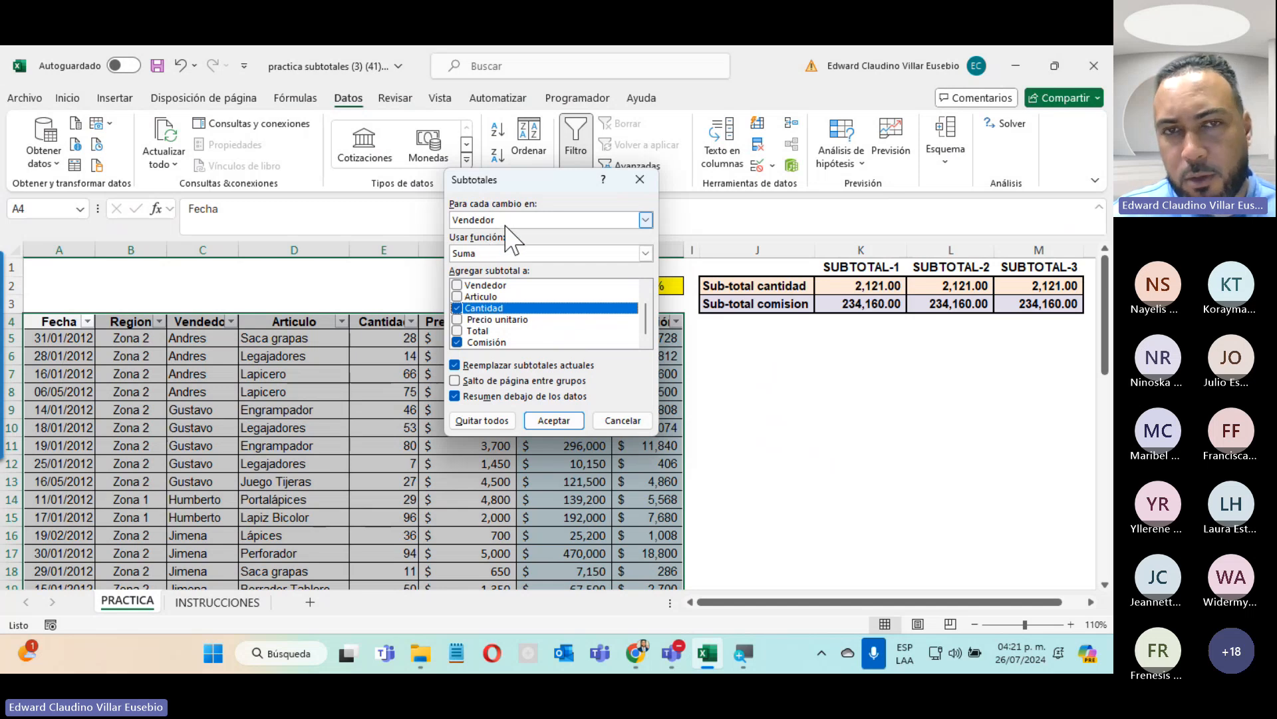
{"action": "left_click", "coordinate": [562, 422]}
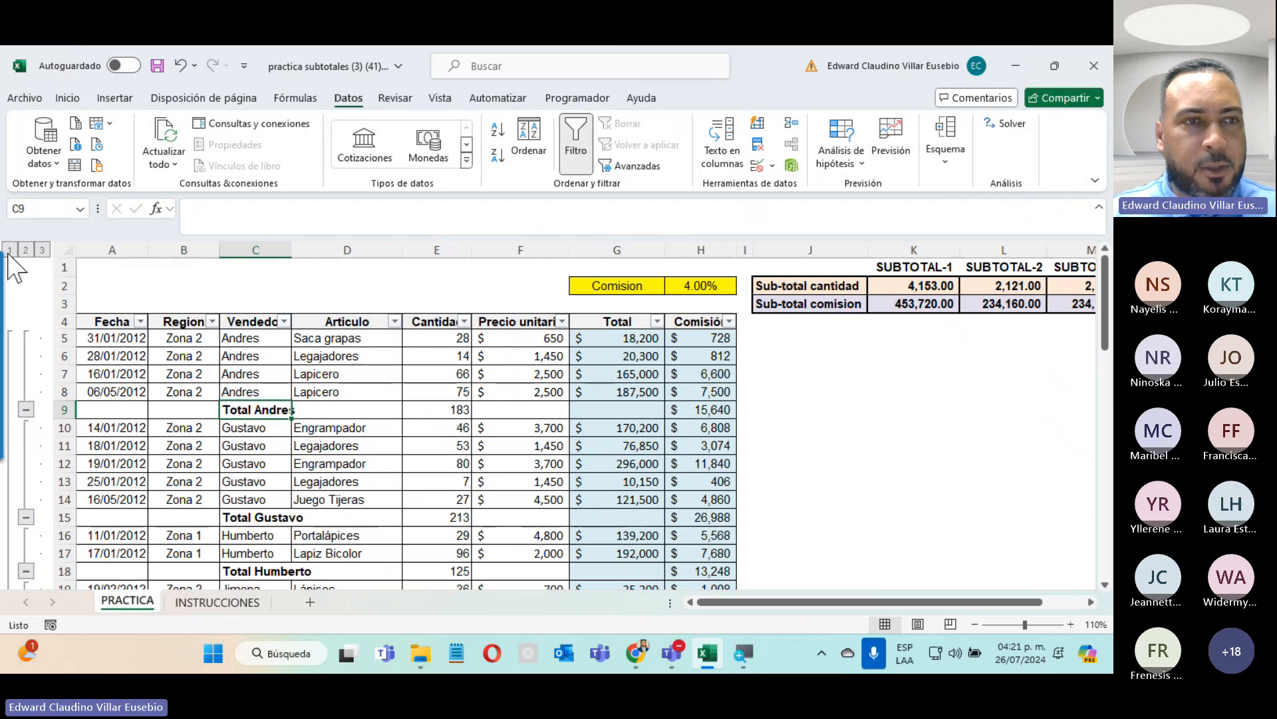
Examine the SUBTOTAL-1 formulas in K2 and K3 against the first salesperson's inserted total row.
{"action": "left_click_drag", "start_coordinate": [730, 603], "coordinate": [799, 610]}
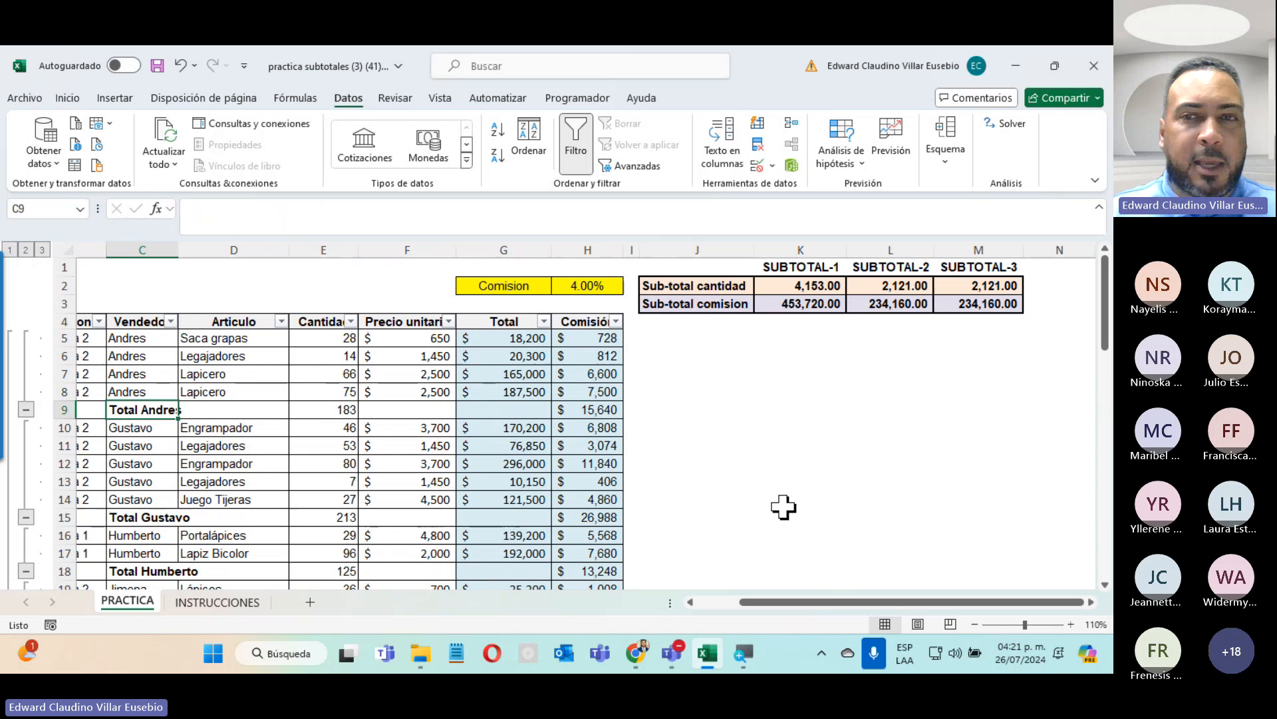
{"action": "left_click", "coordinate": [783, 286]}
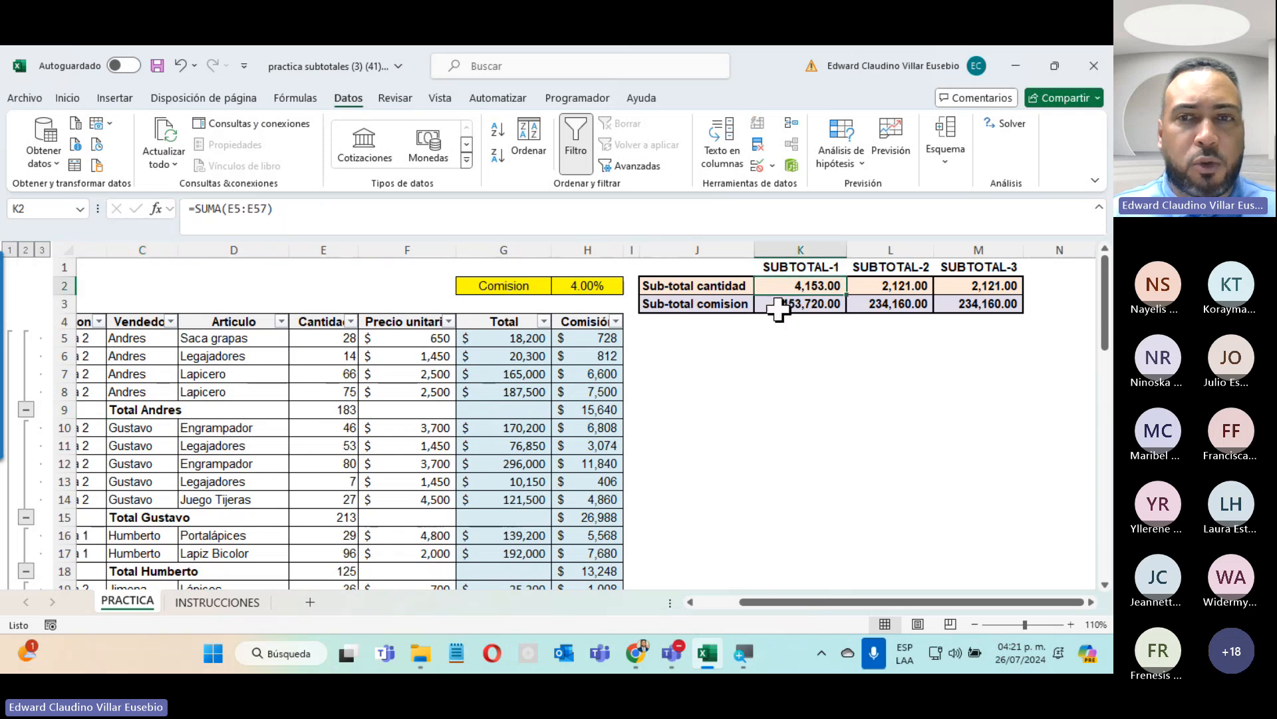
{"action": "left_click", "coordinate": [779, 306]}
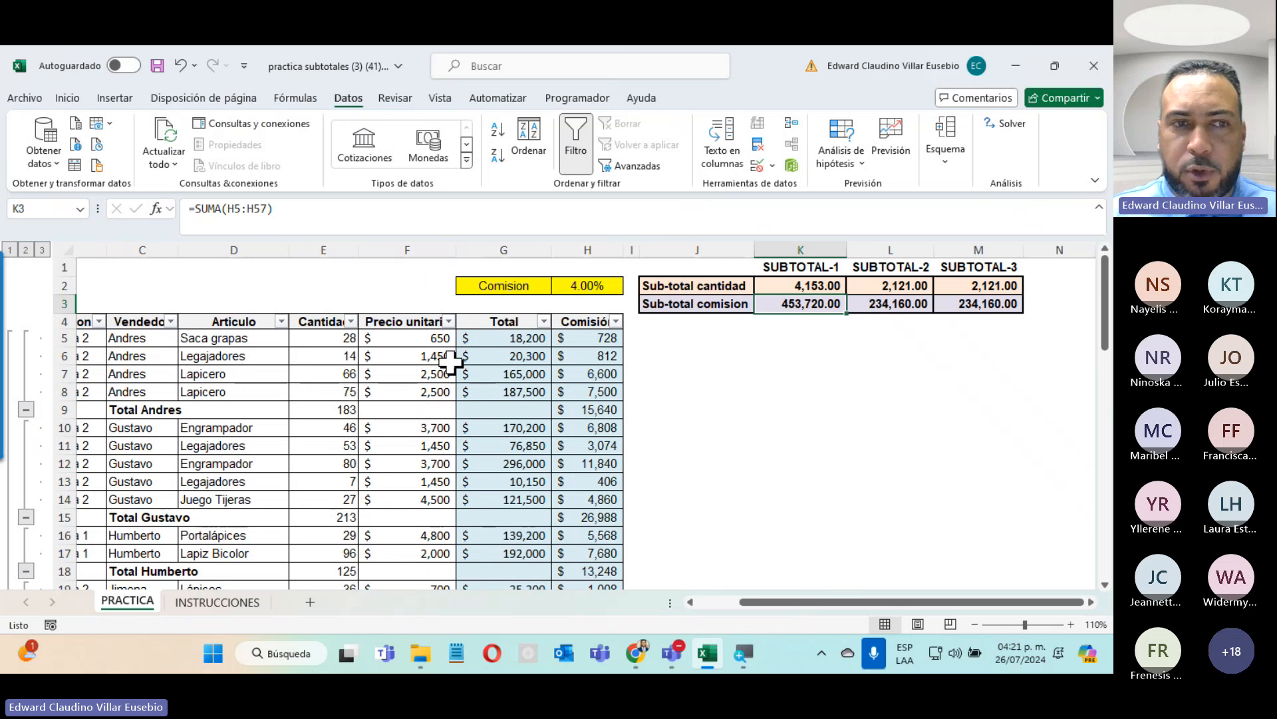
{"action": "left_click", "coordinate": [99, 409]}
{"action": "left_click_drag", "start_coordinate": [103, 410], "coordinate": [654, 412]}
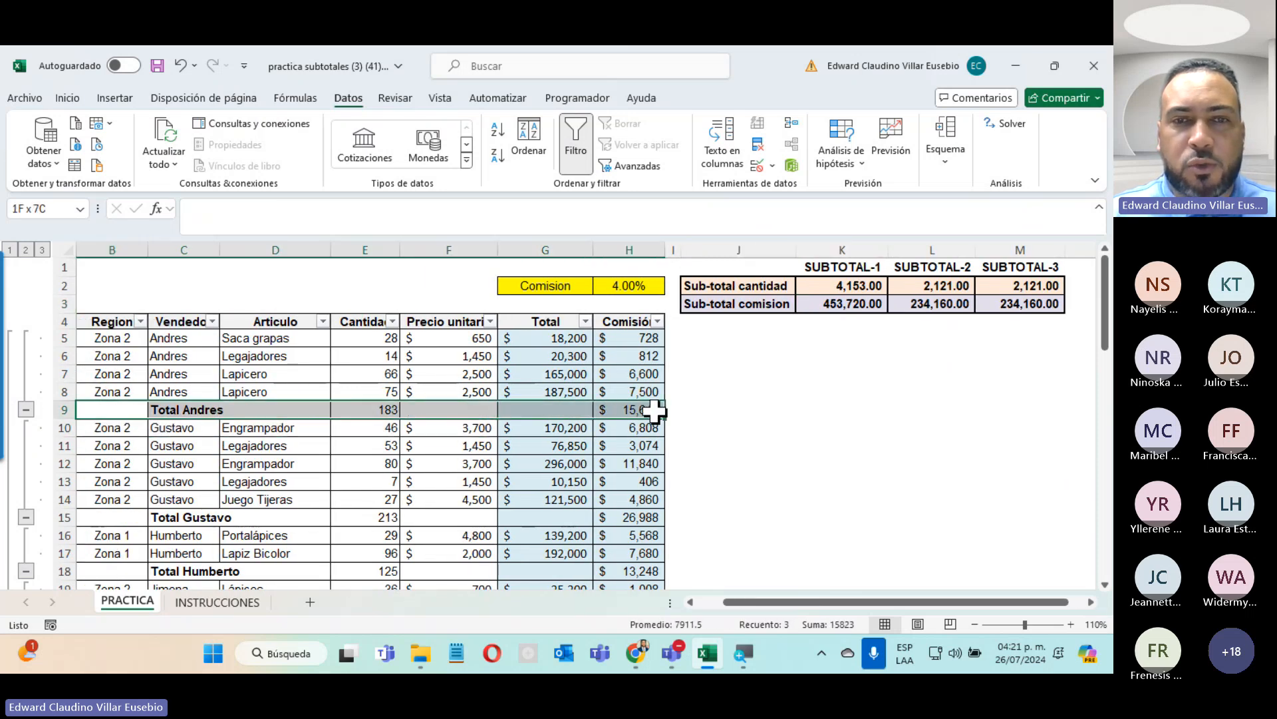
{"action": "left_click", "coordinate": [840, 305]}
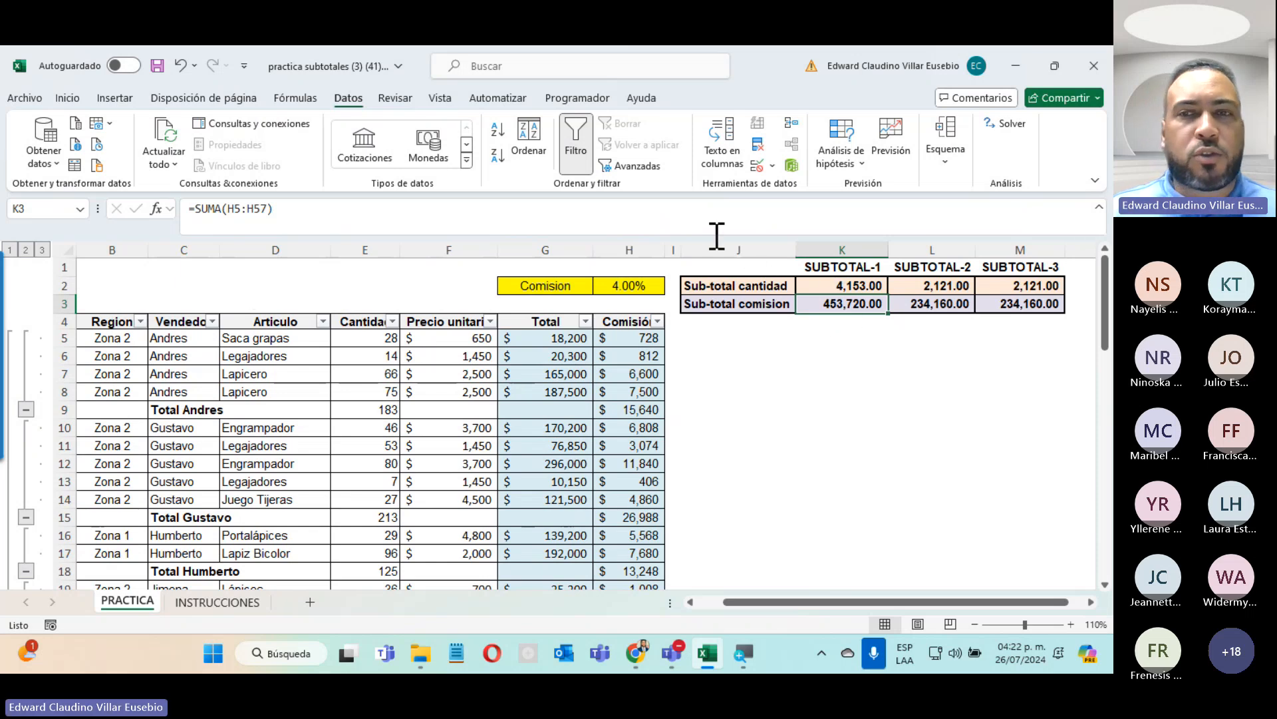
Collapse the outline to level 1 and inspect the SUBTOTAL-3 formulas in M2 and M3.
{"action": "left_click", "coordinate": [10, 250]}
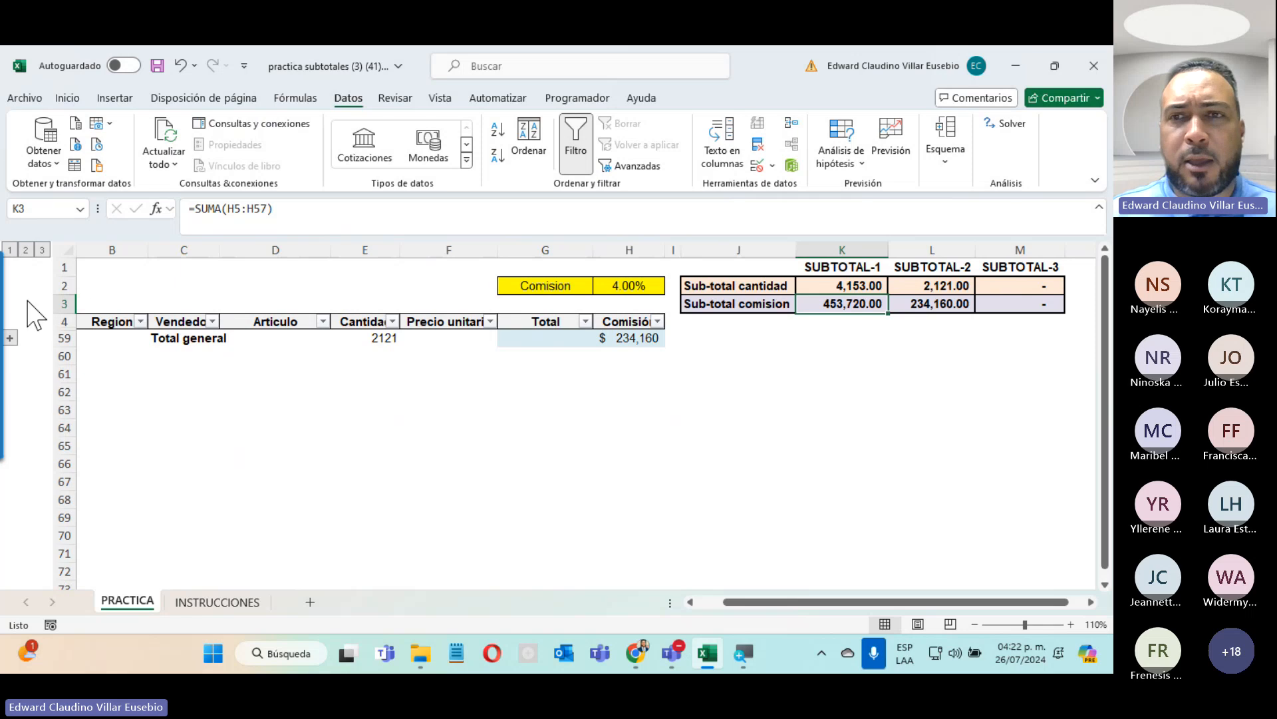
{"action": "left_click", "coordinate": [938, 163]}
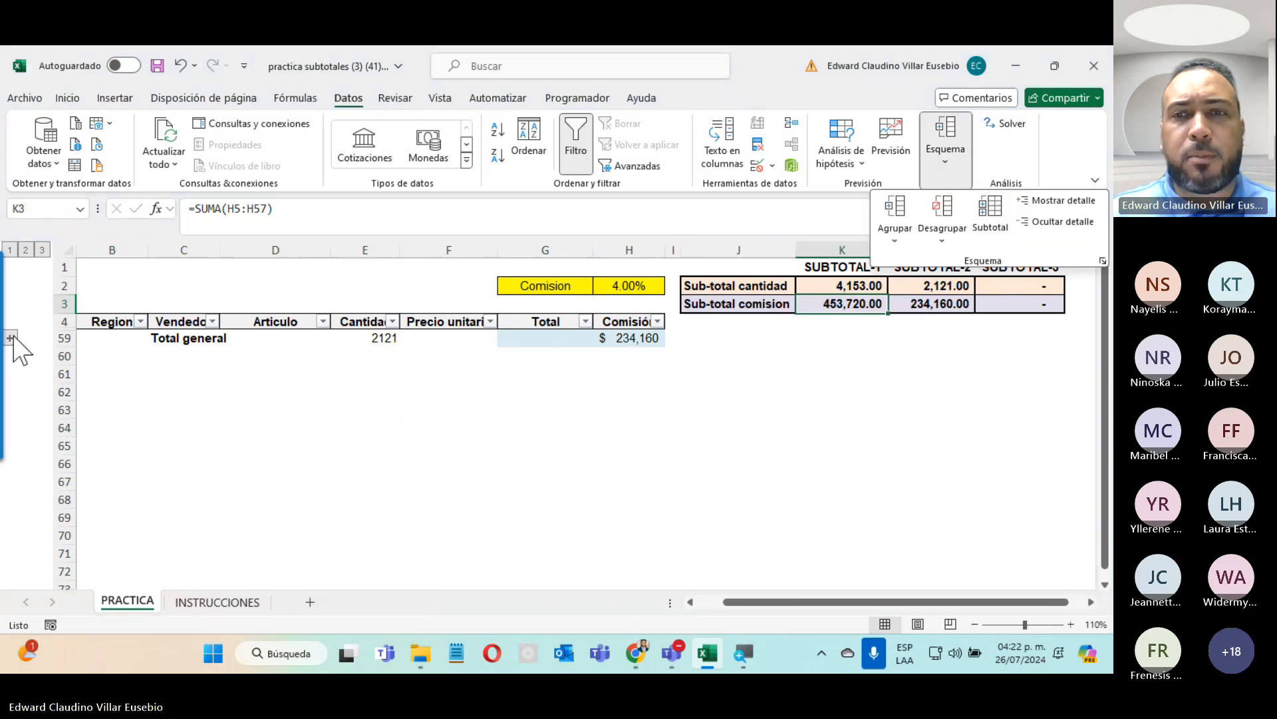
{"action": "left_click", "coordinate": [949, 305]}
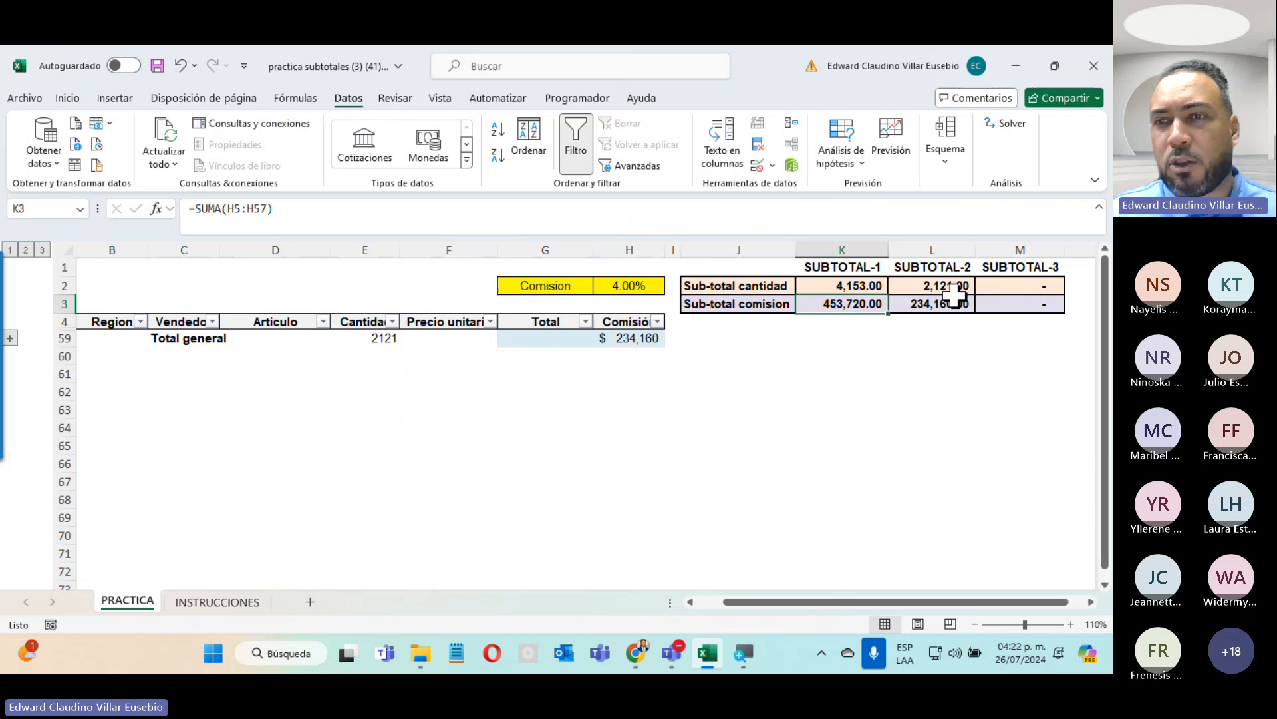
{"action": "left_click", "coordinate": [1028, 290]}
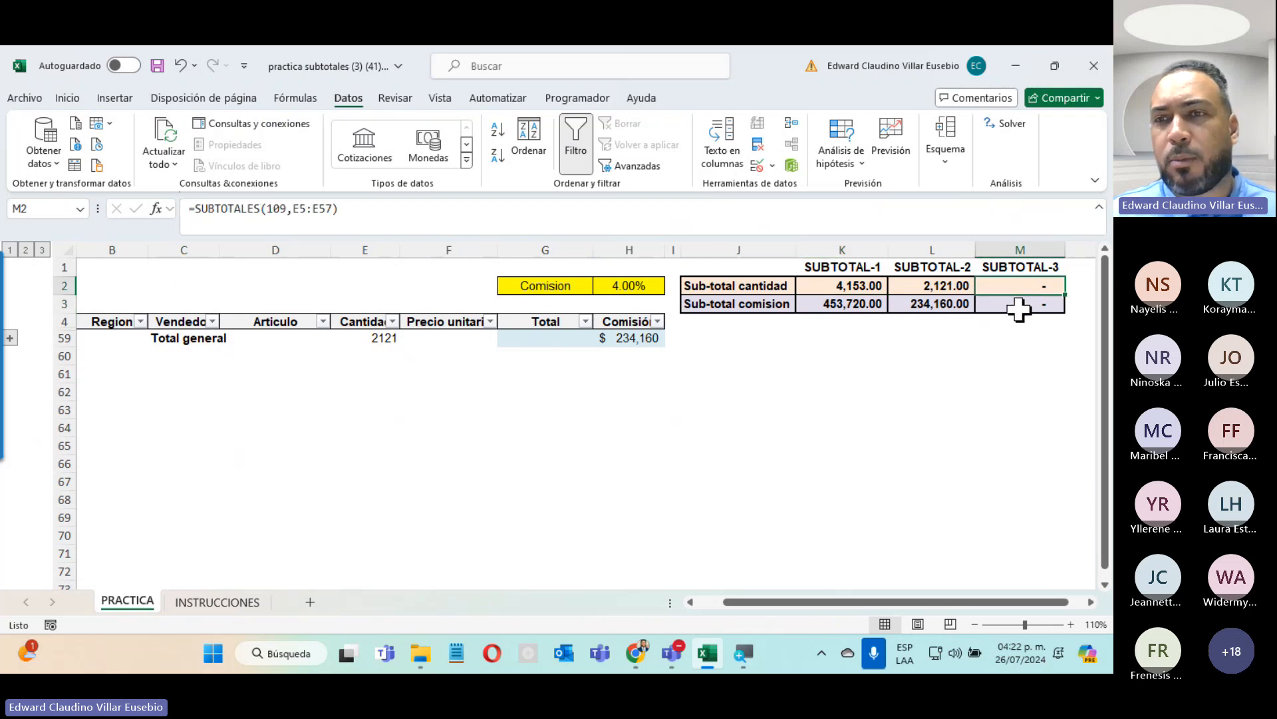
{"action": "left_click", "coordinate": [1019, 308]}
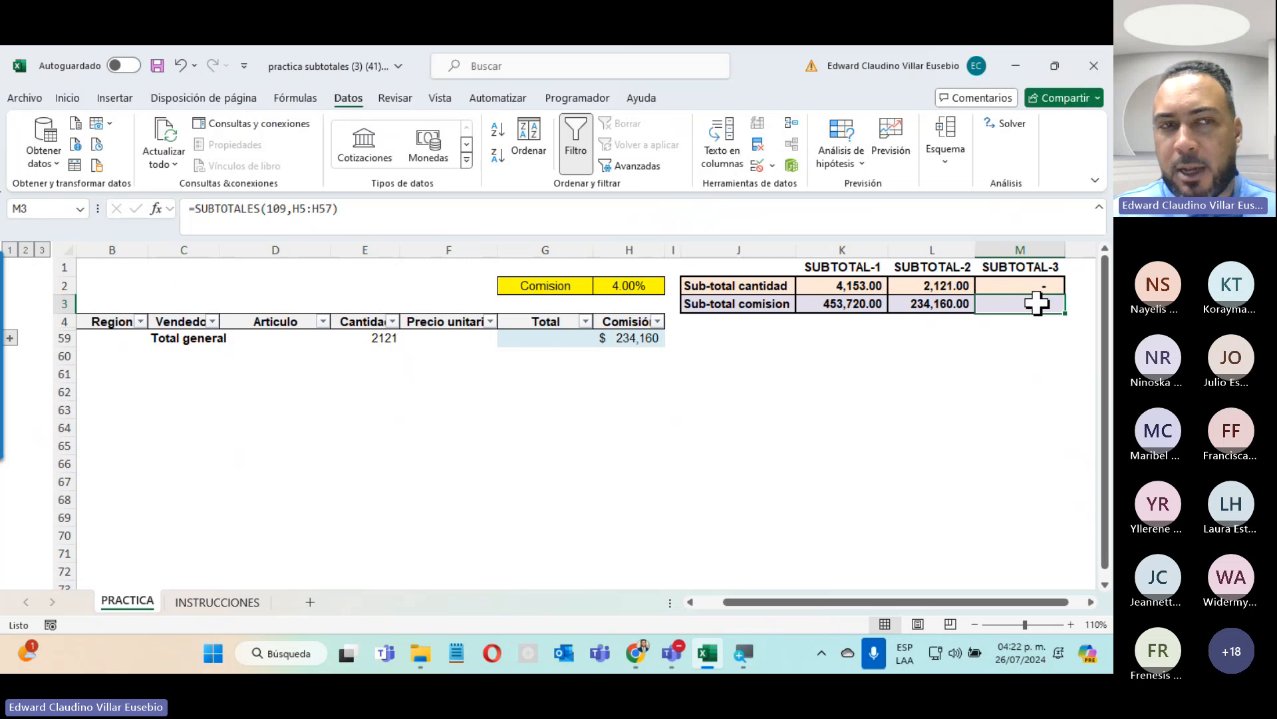
Show the outline at level 2 and expand the detail rows of the second and first salespeople.
{"action": "left_click", "coordinate": [25, 250]}
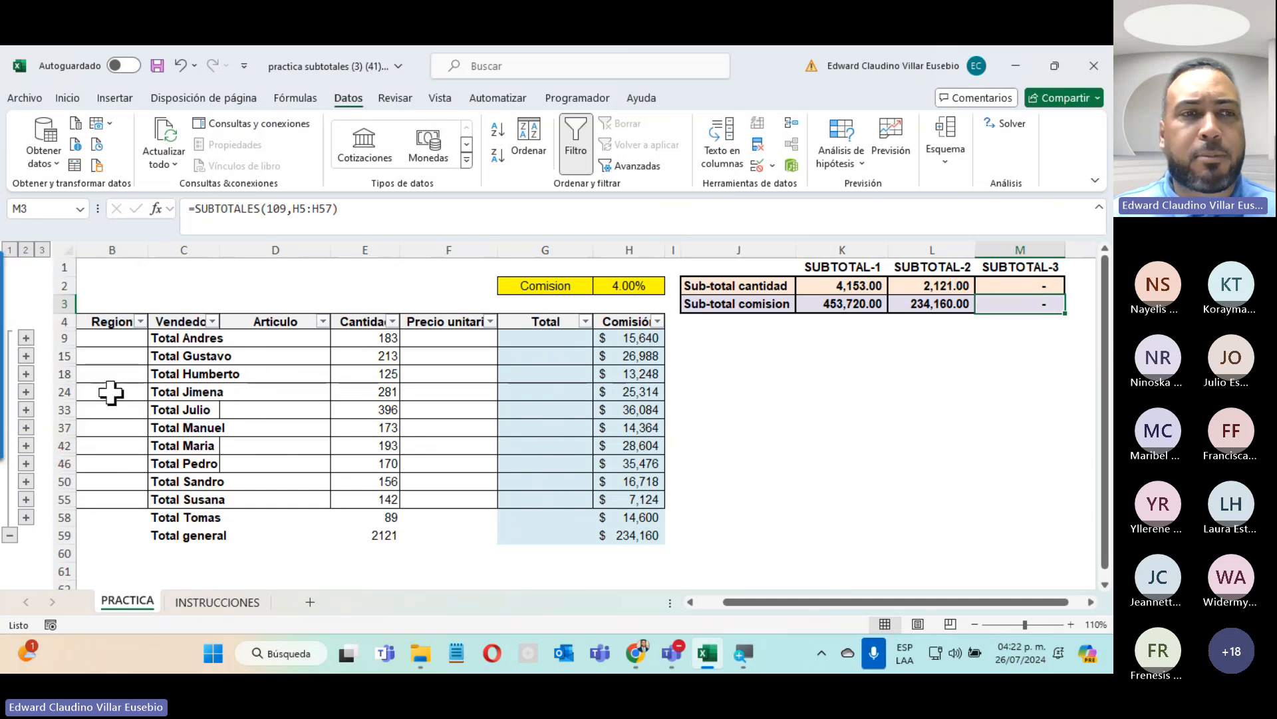
{"action": "left_click", "coordinate": [27, 356]}
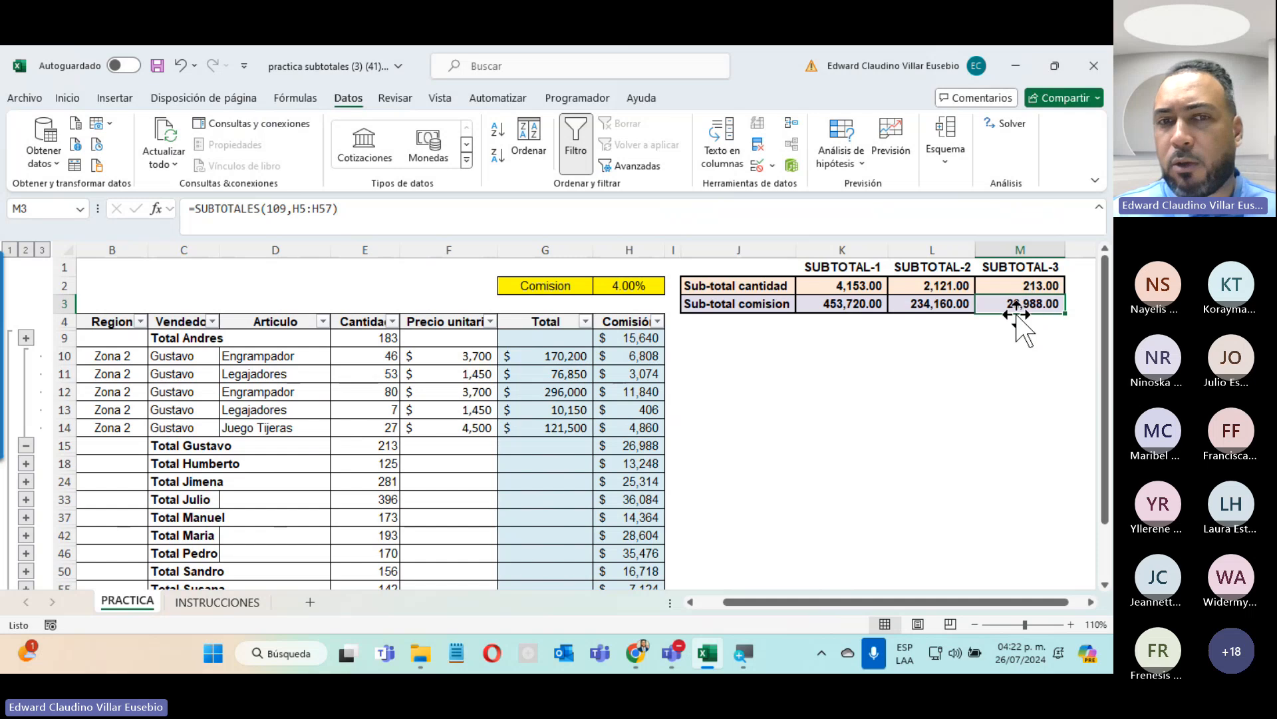
{"action": "left_click", "coordinate": [26, 338]}
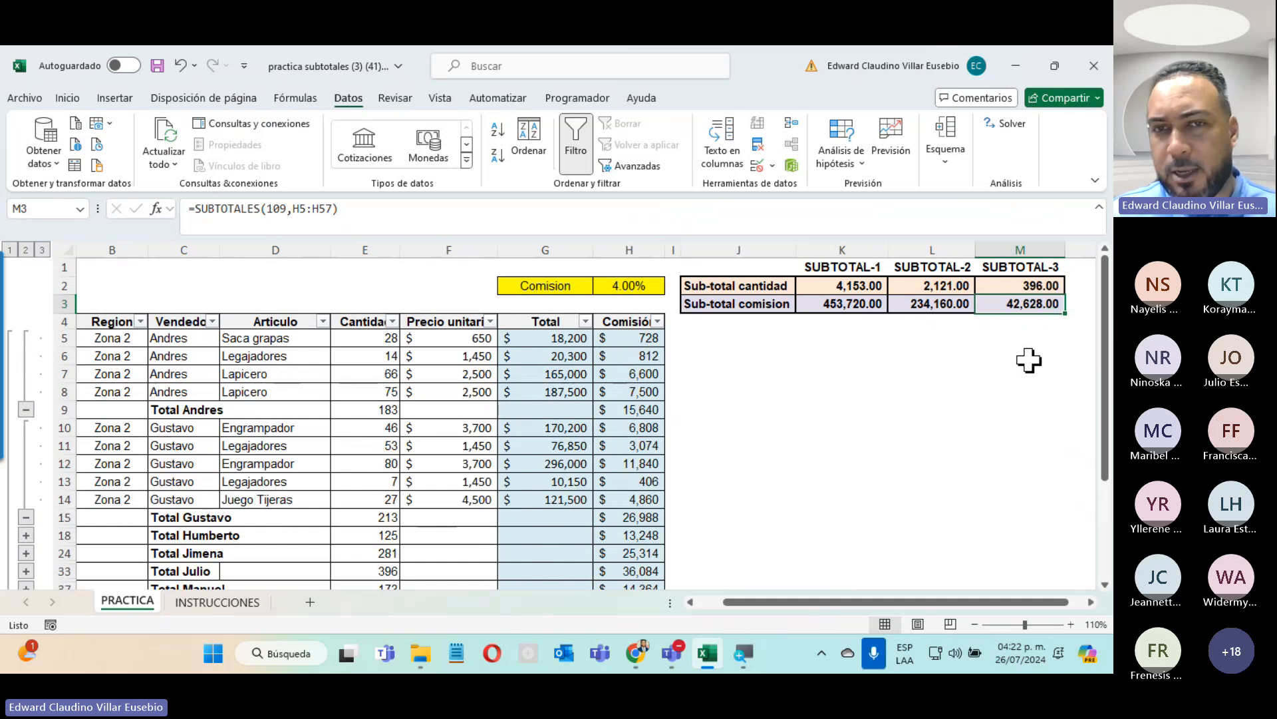
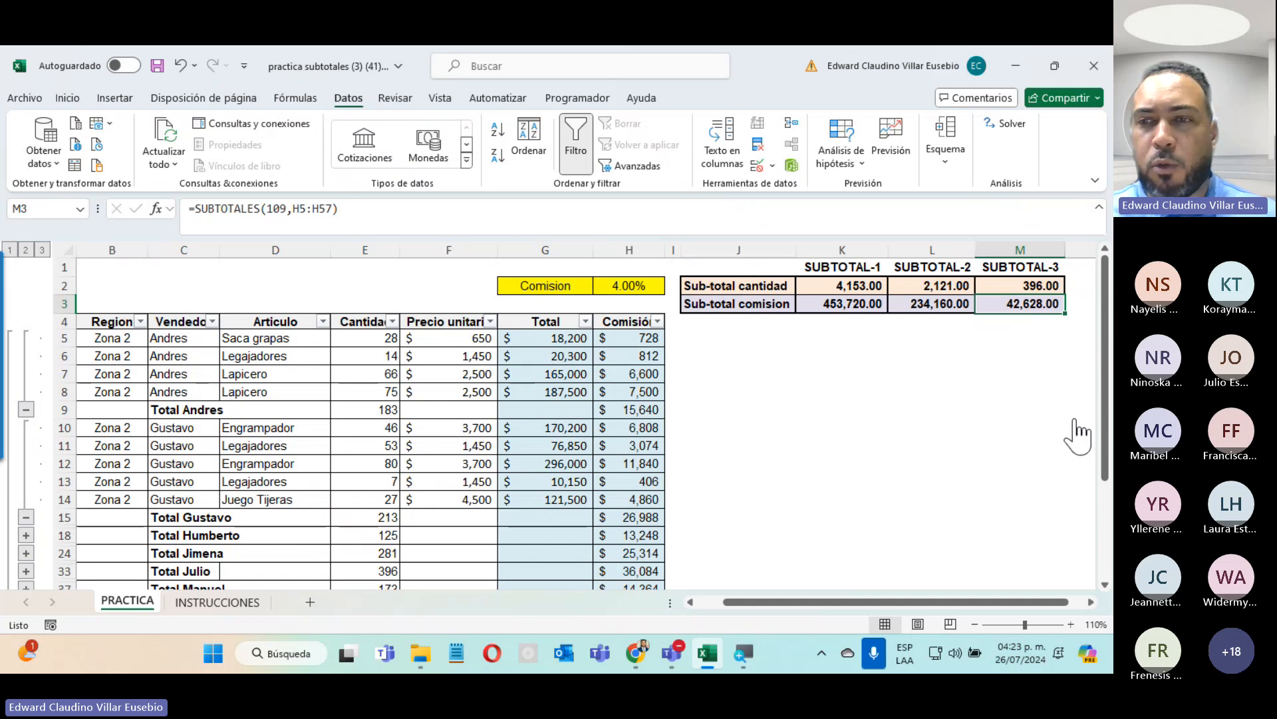
Switch to the Teams meeting to check the participant with a raised hand, and return to the Excel workbook.
{"action": "key", "text": "alt+Tab"}
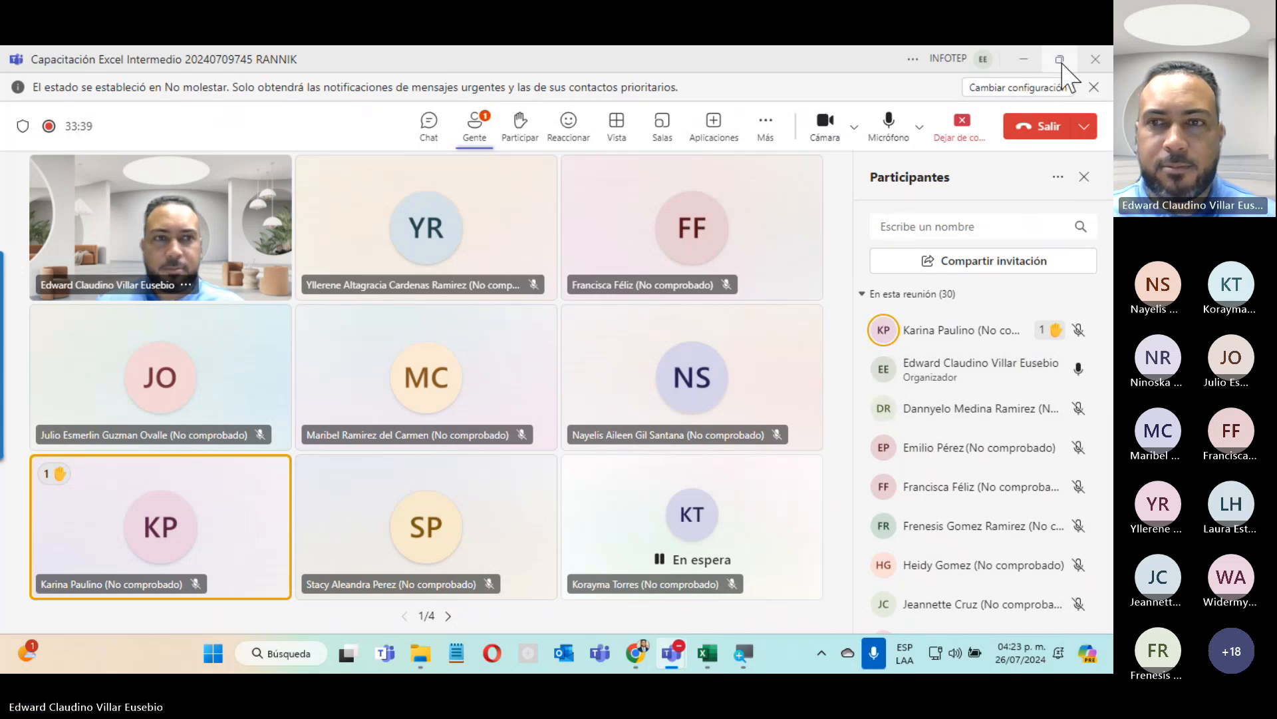
{"action": "mouse_move", "coordinate": [1061, 63]}
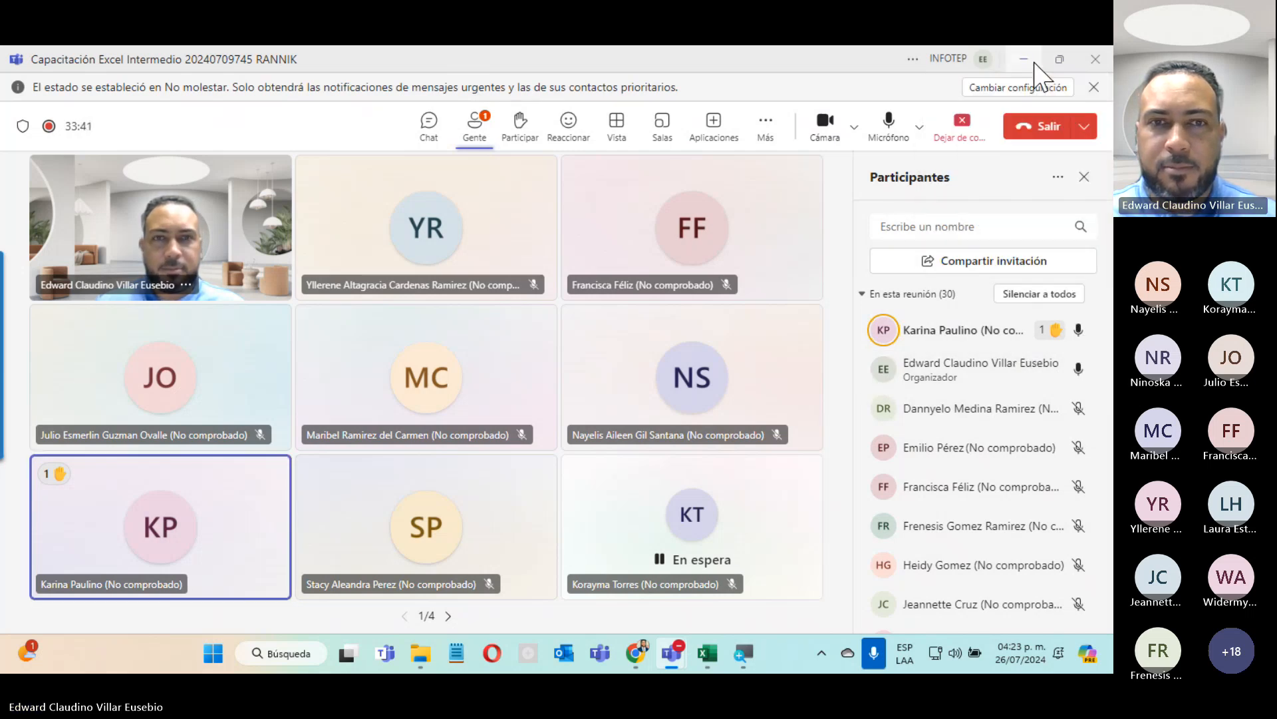
{"action": "left_click", "coordinate": [1035, 62]}
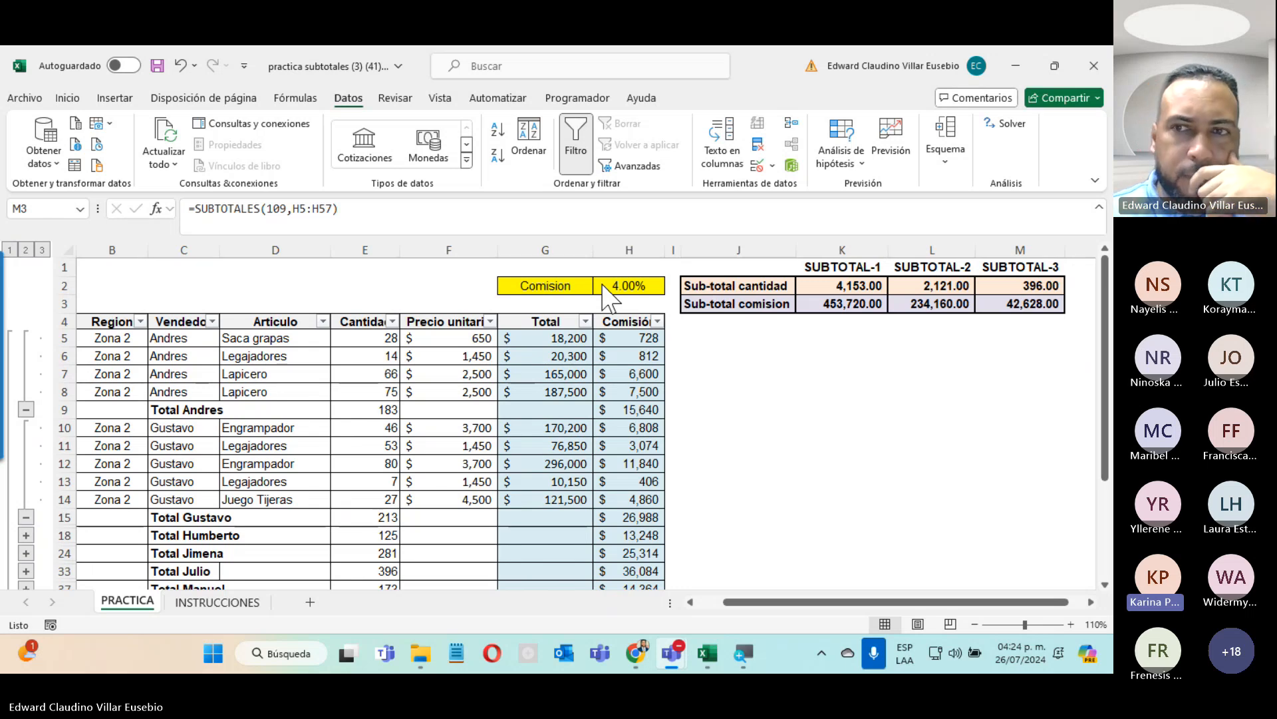
{"action": "left_click", "coordinate": [946, 157]}
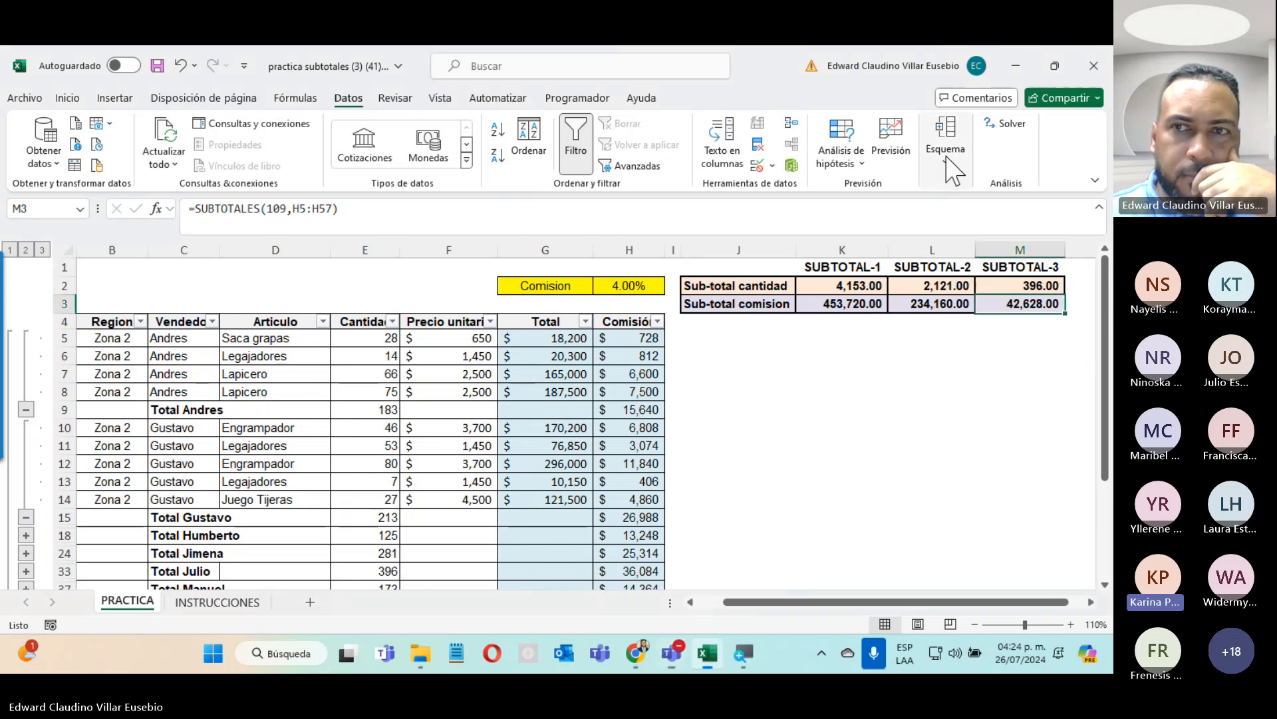
{"action": "left_click", "coordinate": [946, 158]}
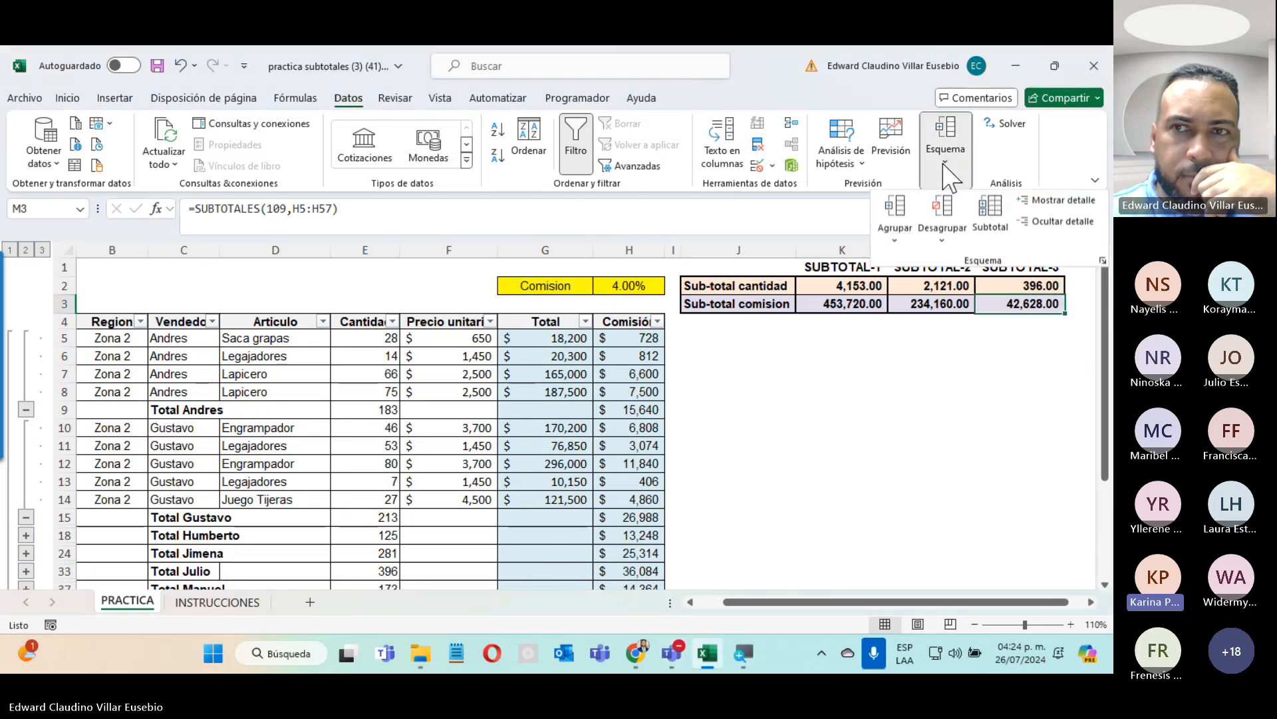
{"action": "left_click", "coordinate": [989, 211]}
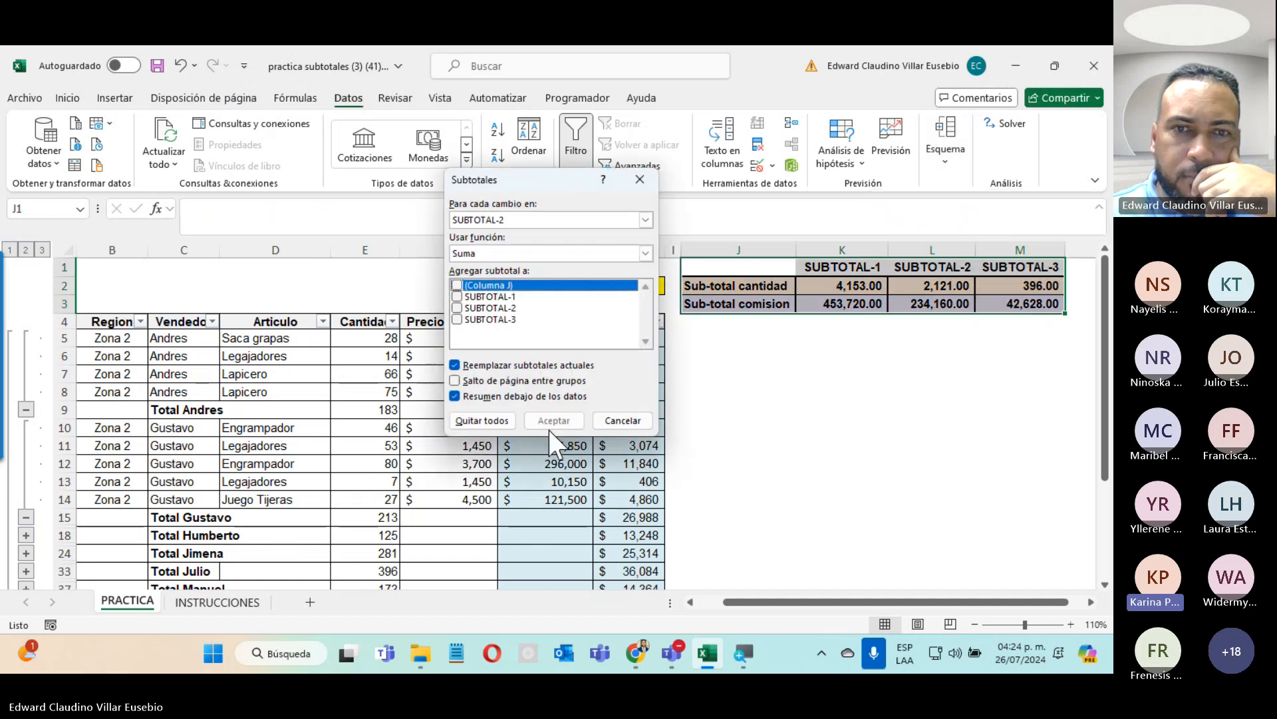
{"action": "left_click", "coordinate": [607, 421]}
Review the Subtotal settings for the sales table from cell F6 and close them without applying changes.
{"action": "left_click", "coordinate": [369, 348]}
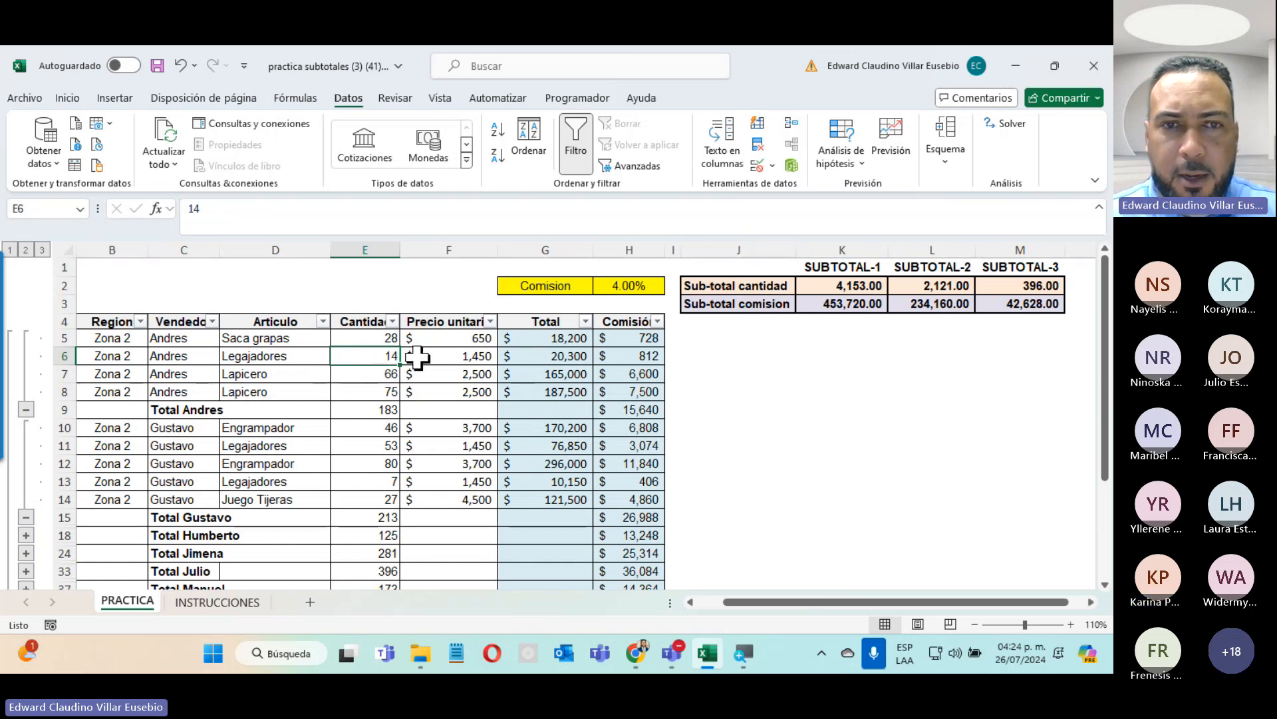
{"action": "left_click", "coordinate": [442, 357]}
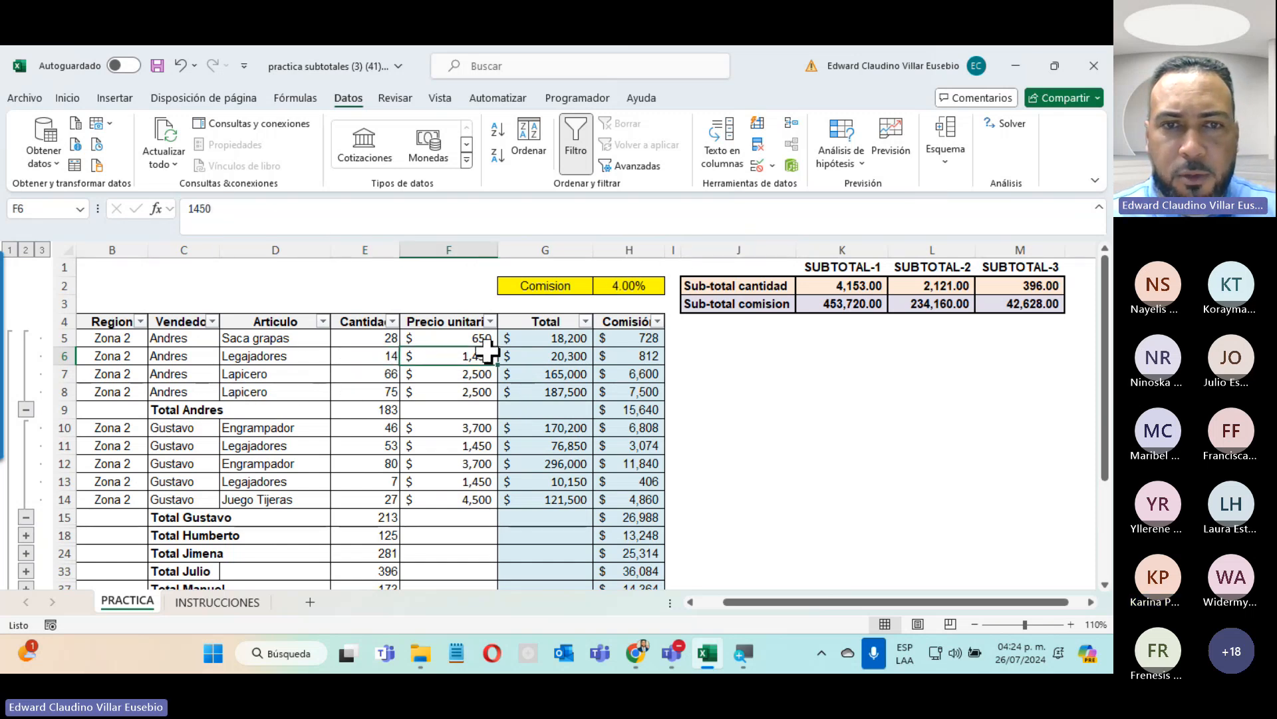
{"action": "left_click", "coordinate": [945, 152]}
{"action": "left_click", "coordinate": [1001, 214]}
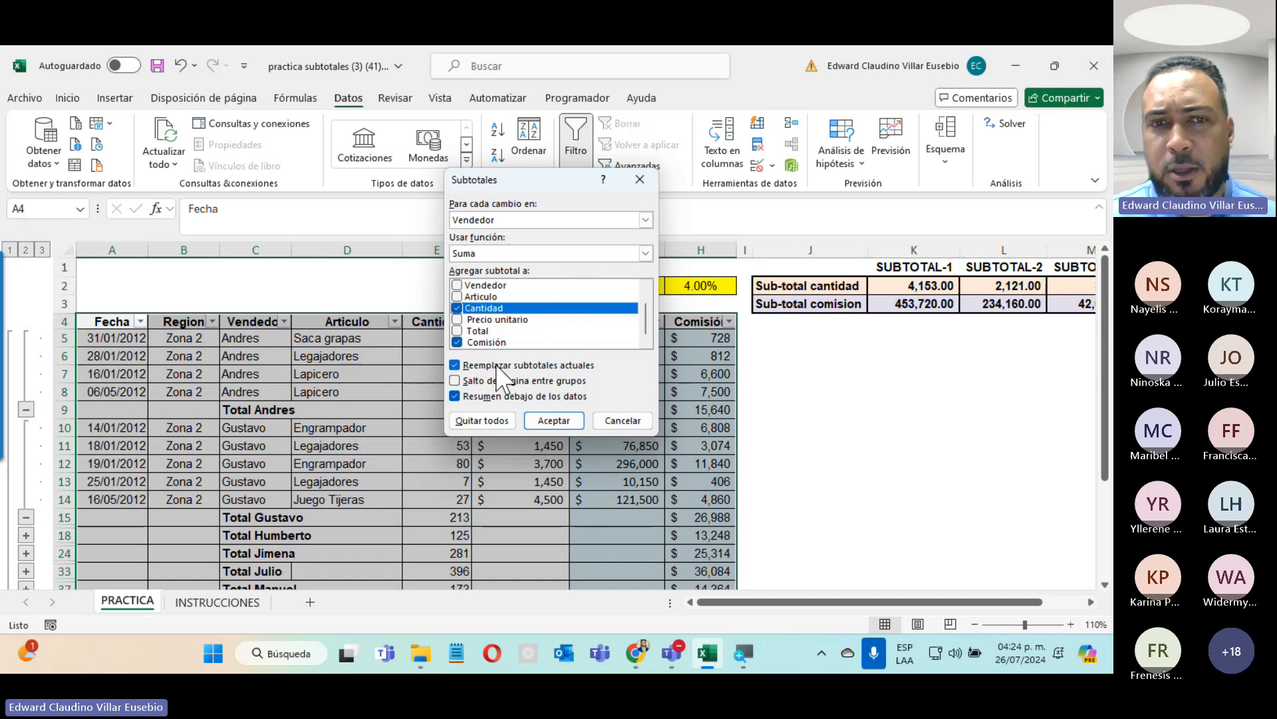
{"action": "left_click", "coordinate": [626, 421]}
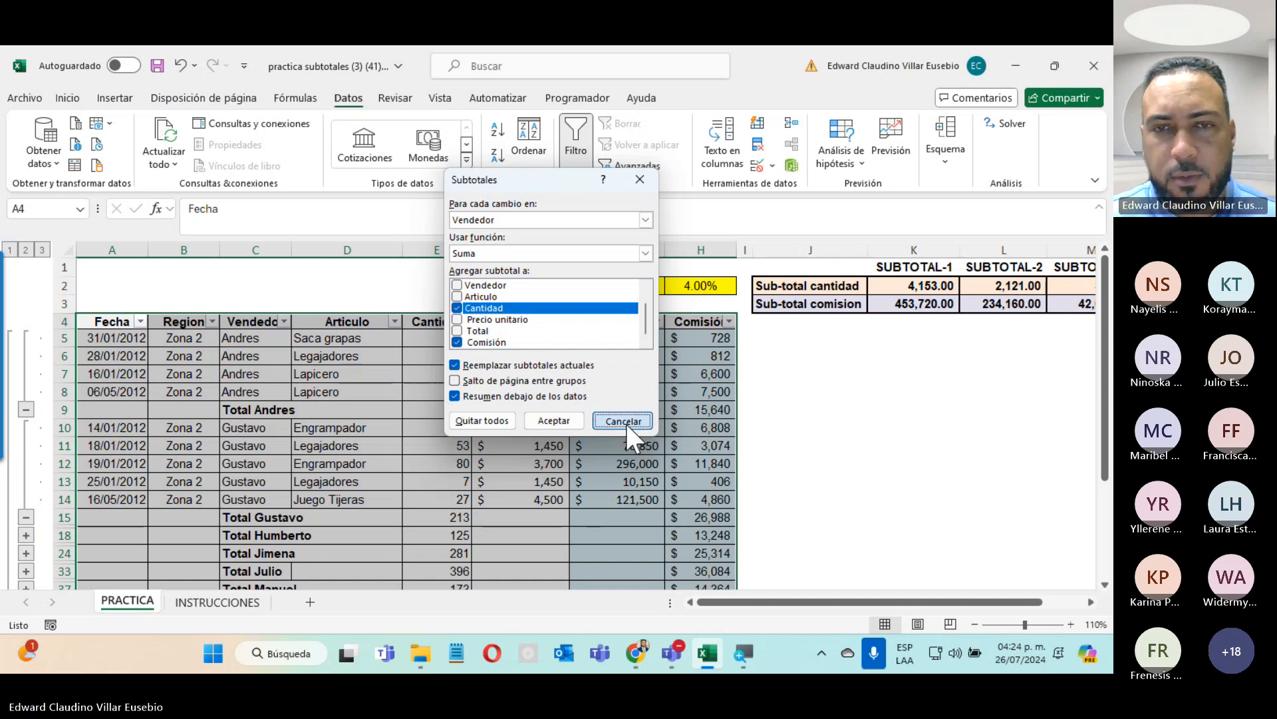
Review the subtotalled table on the PRACTICA sheet and the exercise directions on the INSTRUCCIONES sheet.
{"action": "left_click", "coordinate": [525, 411]}
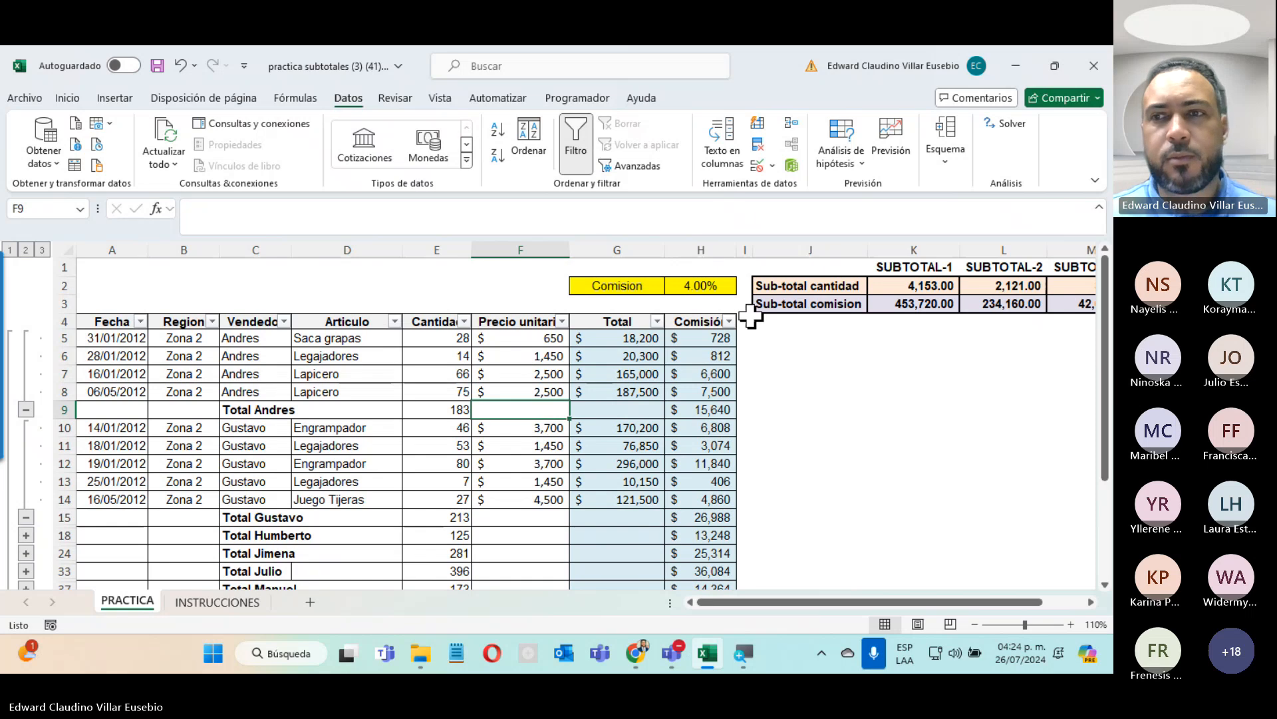
{"action": "left_click_drag", "start_coordinate": [792, 609], "coordinate": [850, 605]}
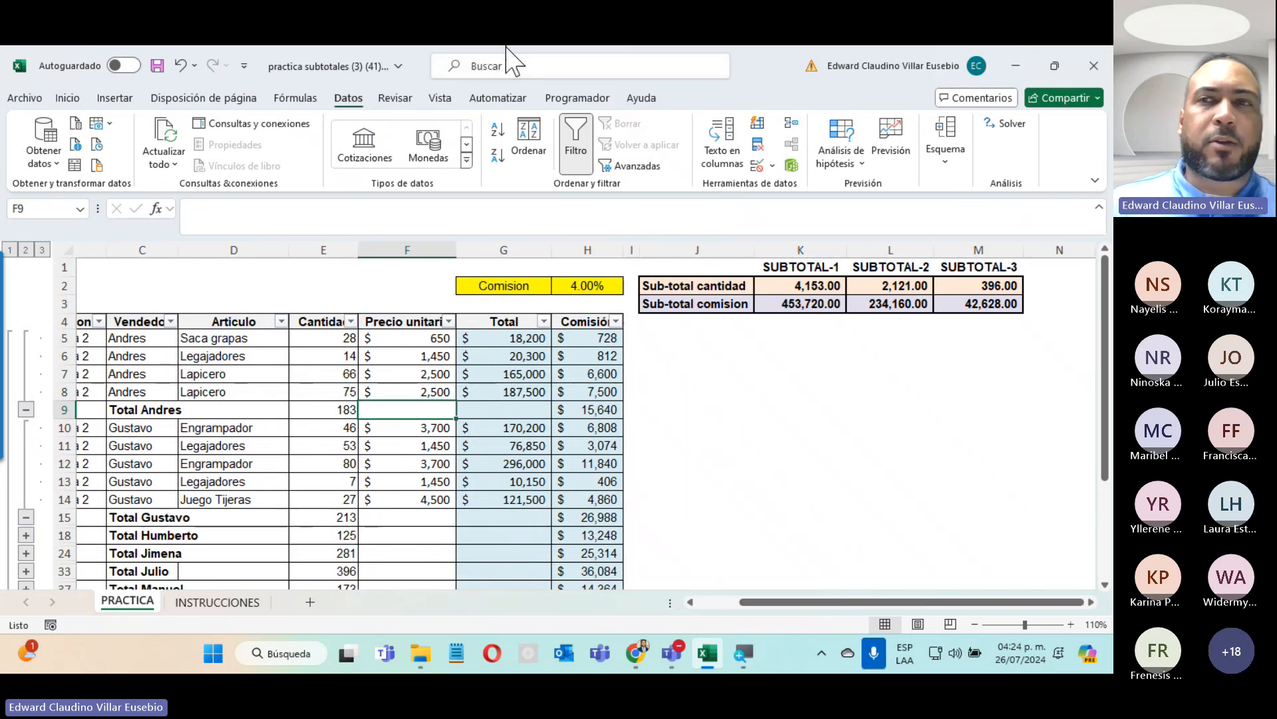
{"action": "left_click", "coordinate": [1016, 64]}
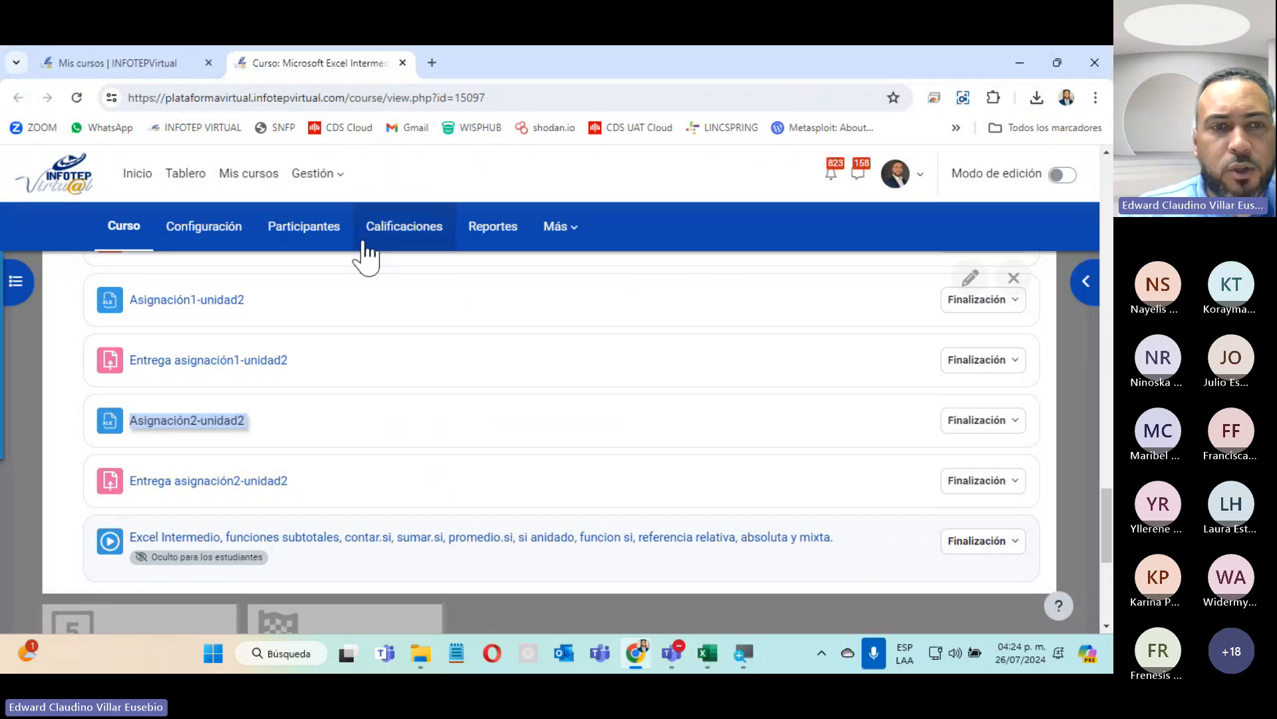
{"action": "left_click", "coordinate": [706, 652]}
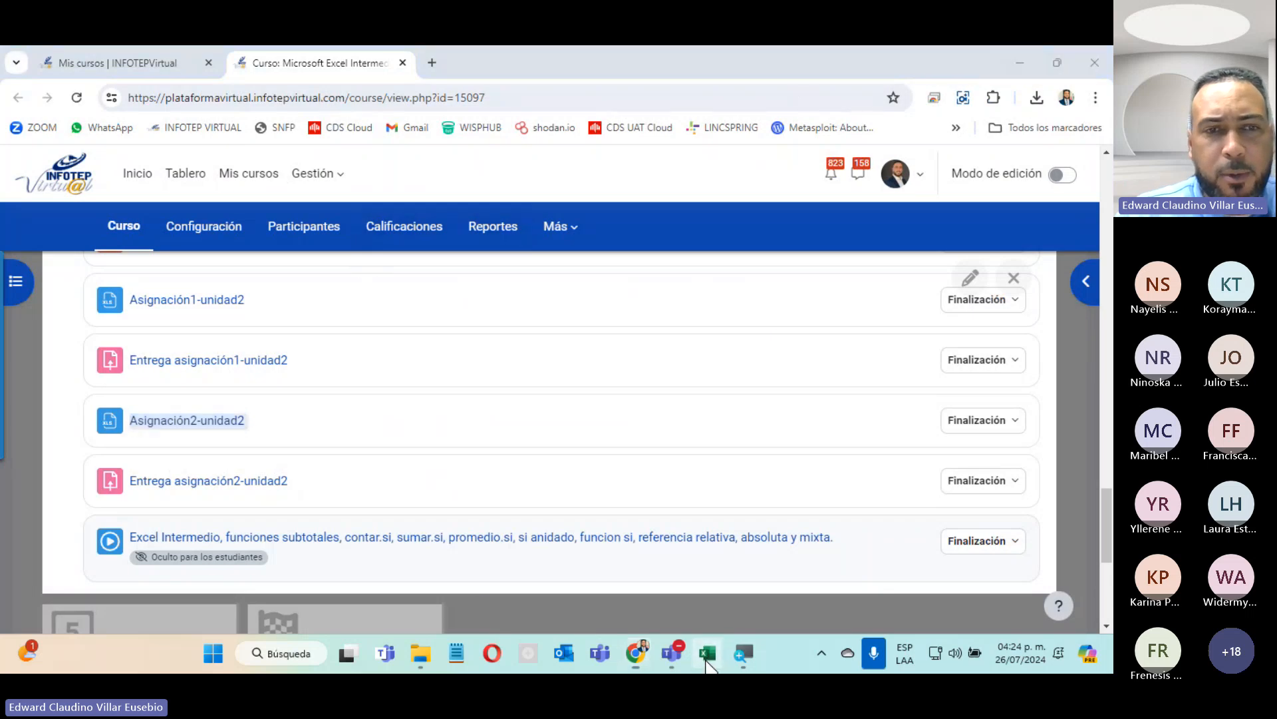
{"action": "scroll", "coordinate": [499, 445], "scroll_direction": "down", "scroll_amount": 10}
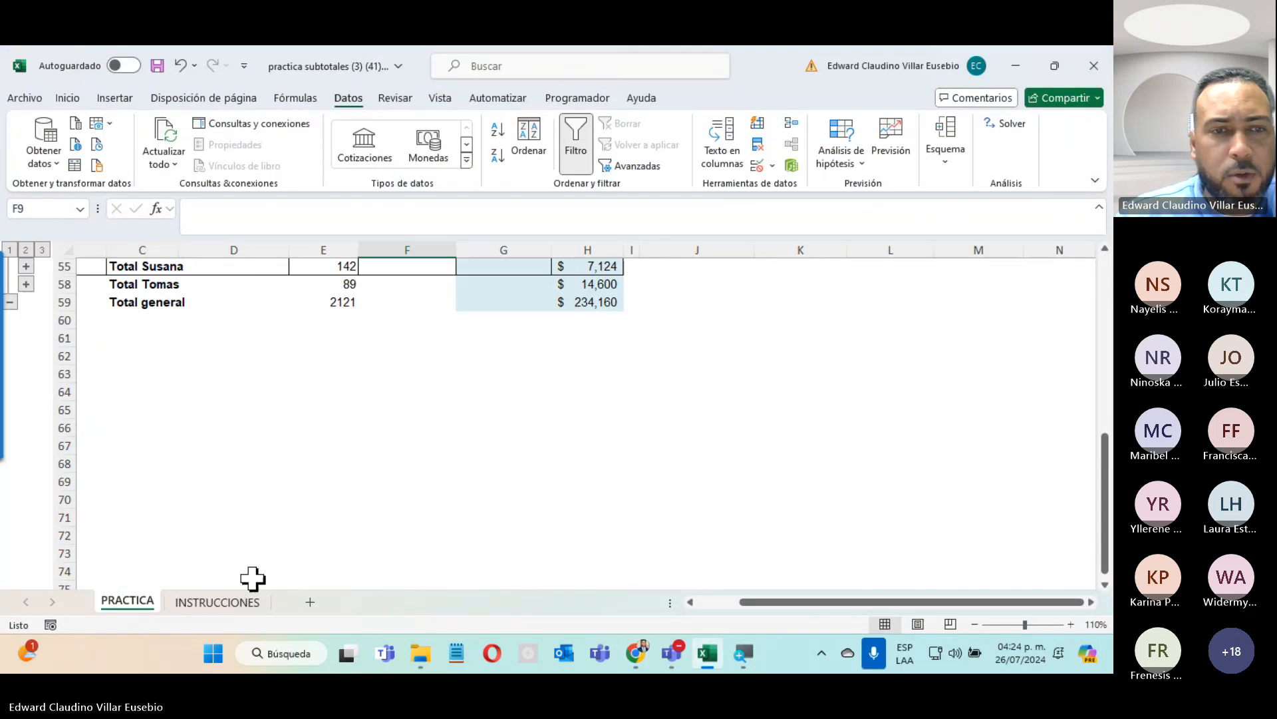
{"action": "left_click", "coordinate": [241, 602]}
{"action": "scroll", "coordinate": [412, 512], "scroll_direction": "down", "scroll_amount": 7}
{"action": "scroll", "coordinate": [413, 509], "scroll_direction": "up", "scroll_amount": 4}
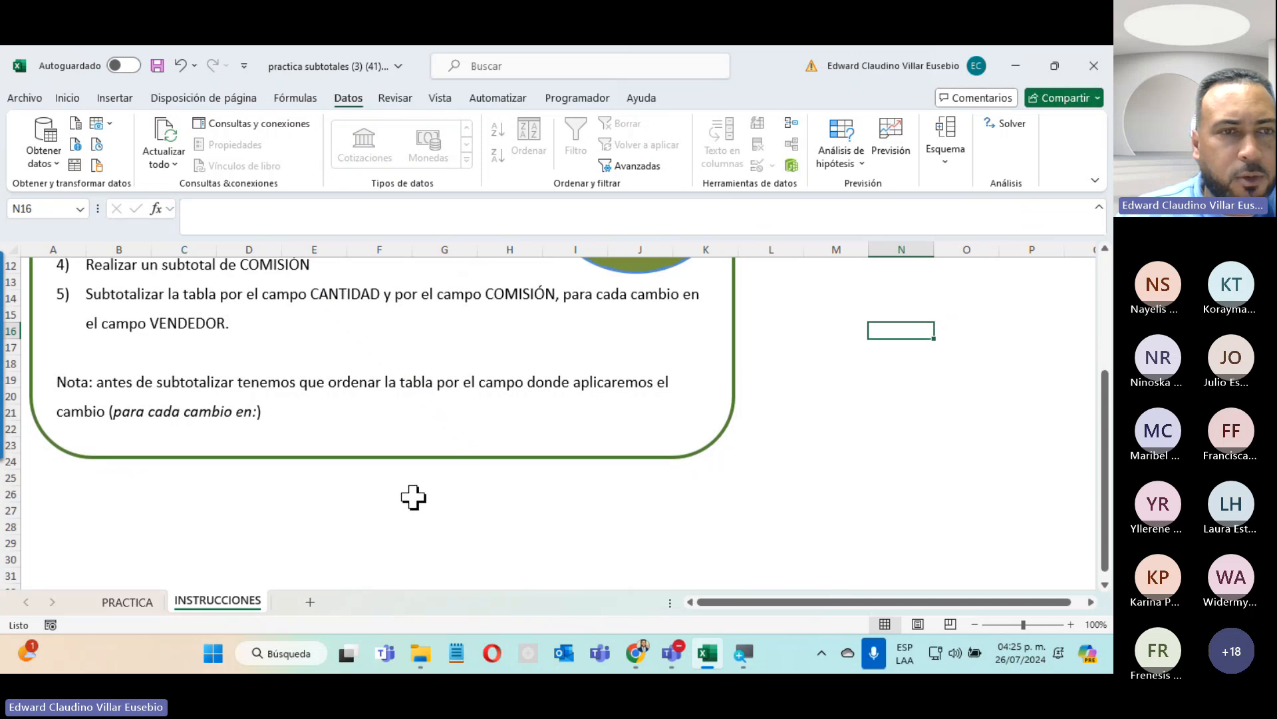
Switch to the browser, open the downloaded Unidad2-Actividad2 workbook, read its Instrucciones sheet and bring up the Datos sheet.
{"action": "left_click", "coordinate": [1015, 66]}
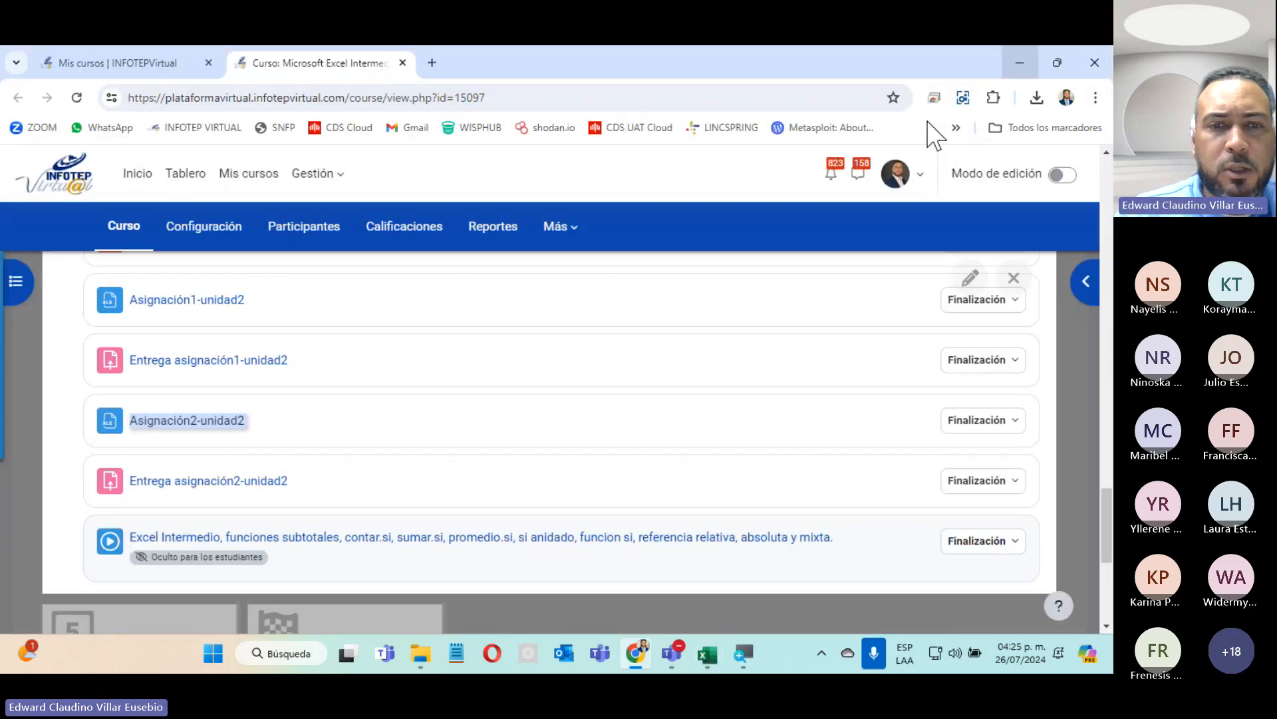
{"action": "left_click", "coordinate": [1037, 97]}
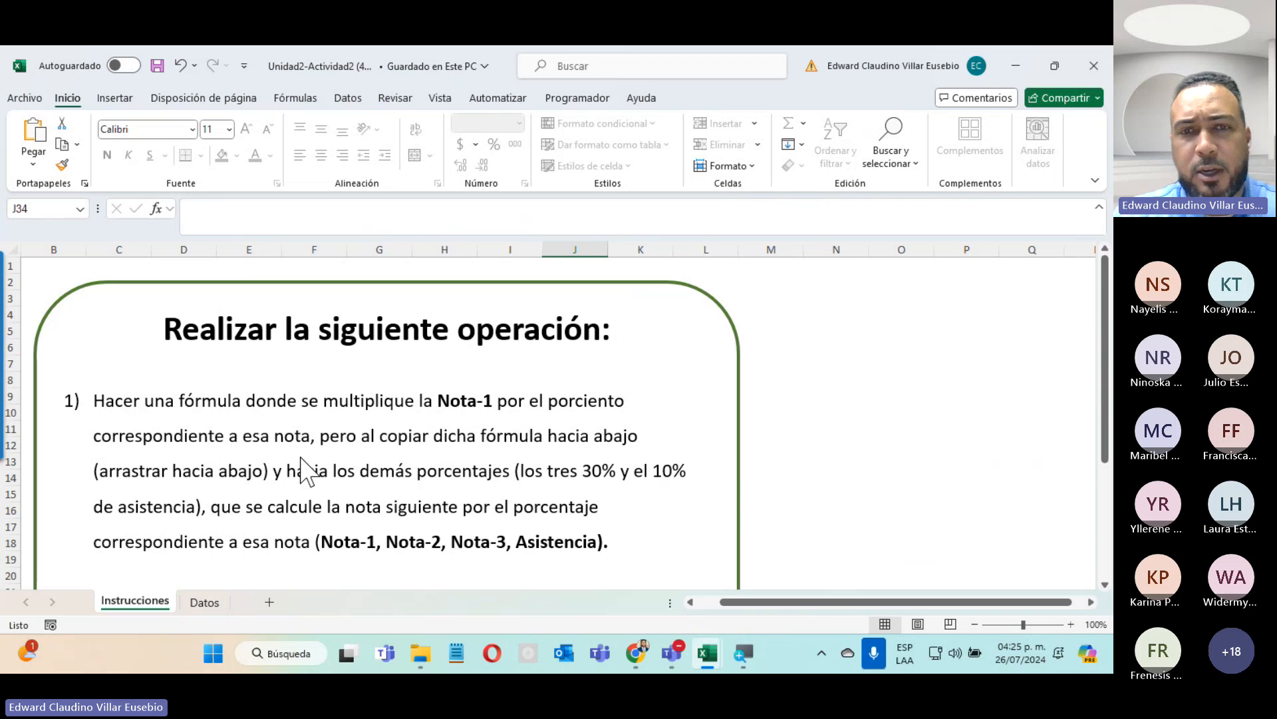
{"action": "left_click", "coordinate": [206, 604]}
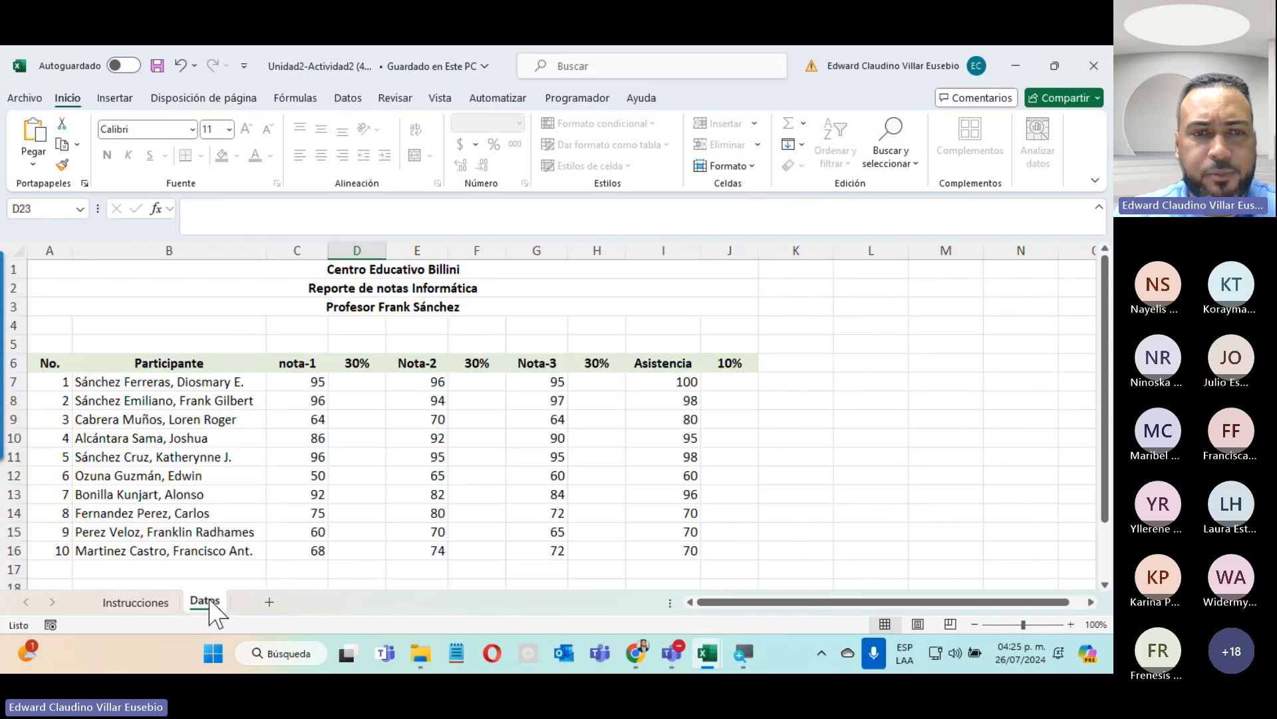
{"action": "left_click", "coordinate": [170, 607]}
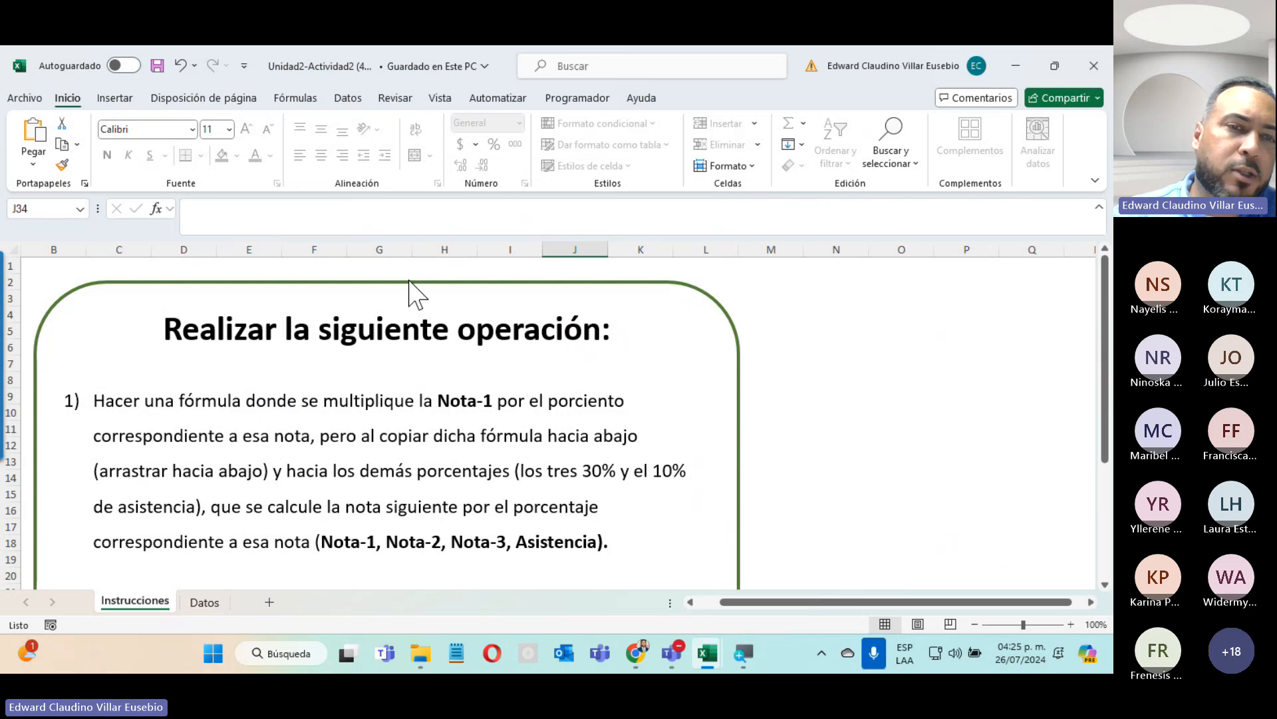
{"action": "left_click", "coordinate": [206, 603]}
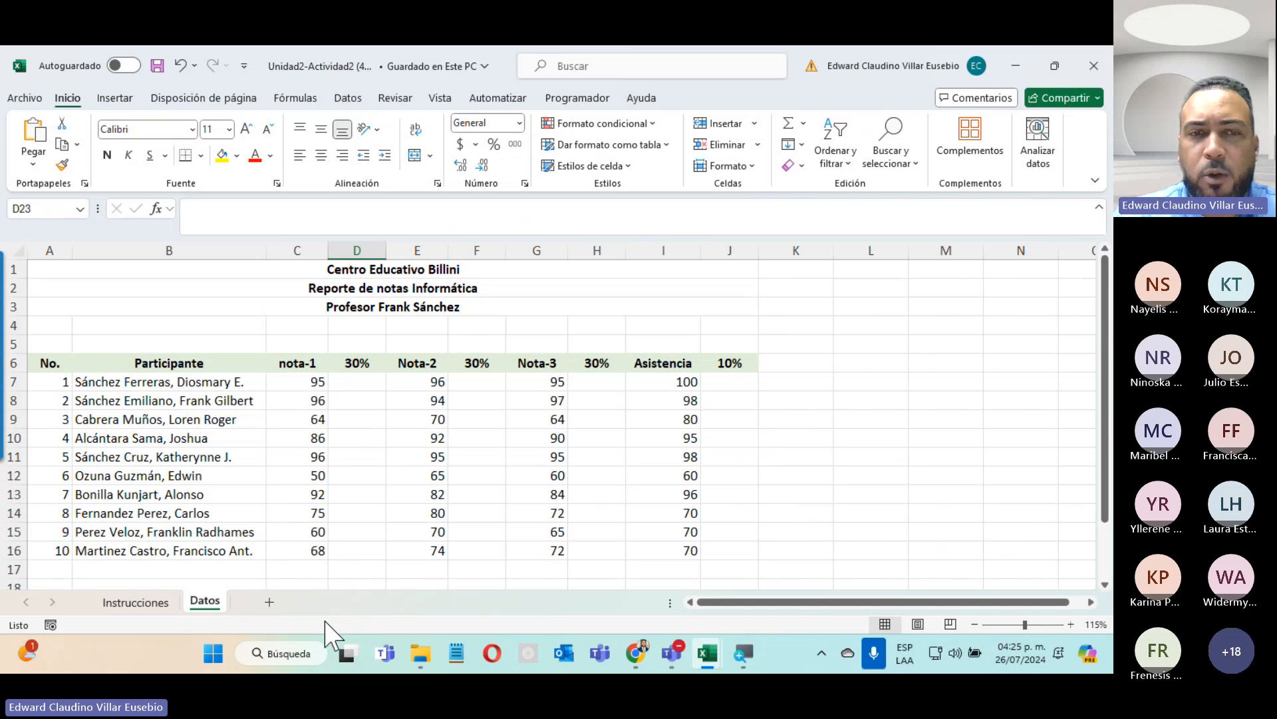
Enter the formula =C7*D6 in cell D7 to multiply the first participant's nota-1 by its percentage.
{"action": "left_click", "coordinate": [356, 381]}
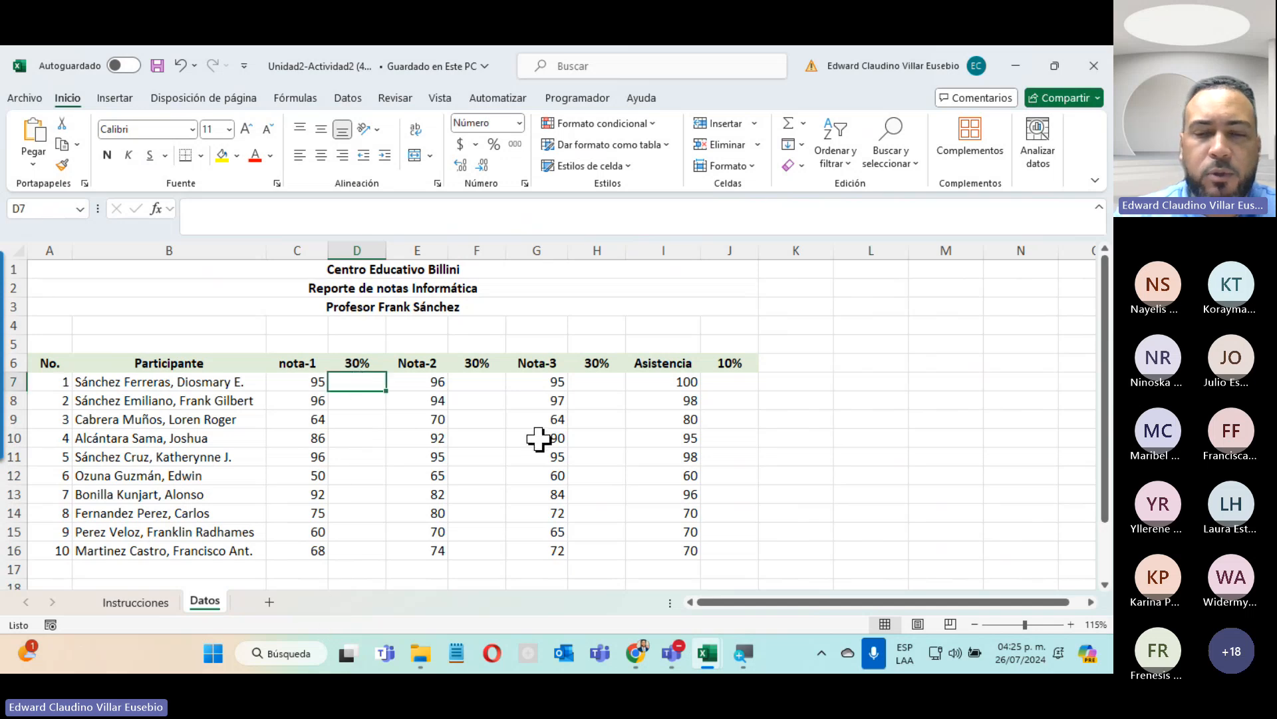
{"action": "type", "text": "="}
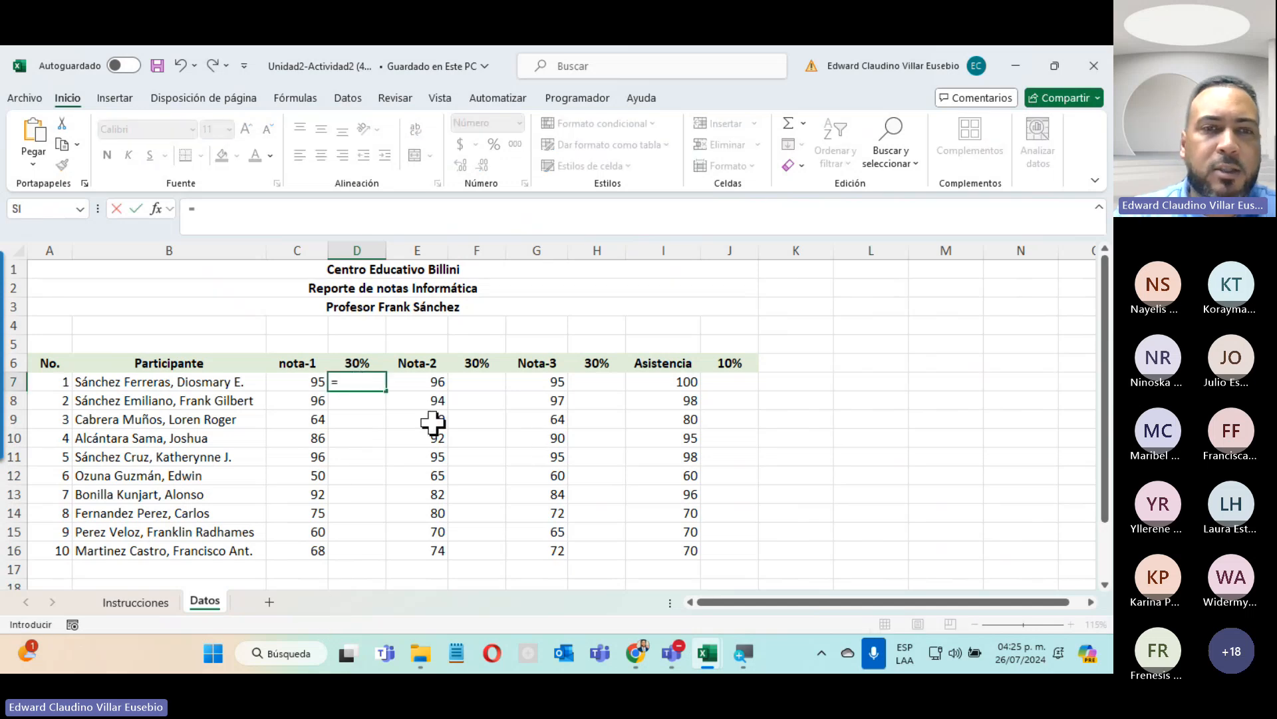
{"action": "left_click", "coordinate": [290, 376]}
{"action": "type", "text": "*"}
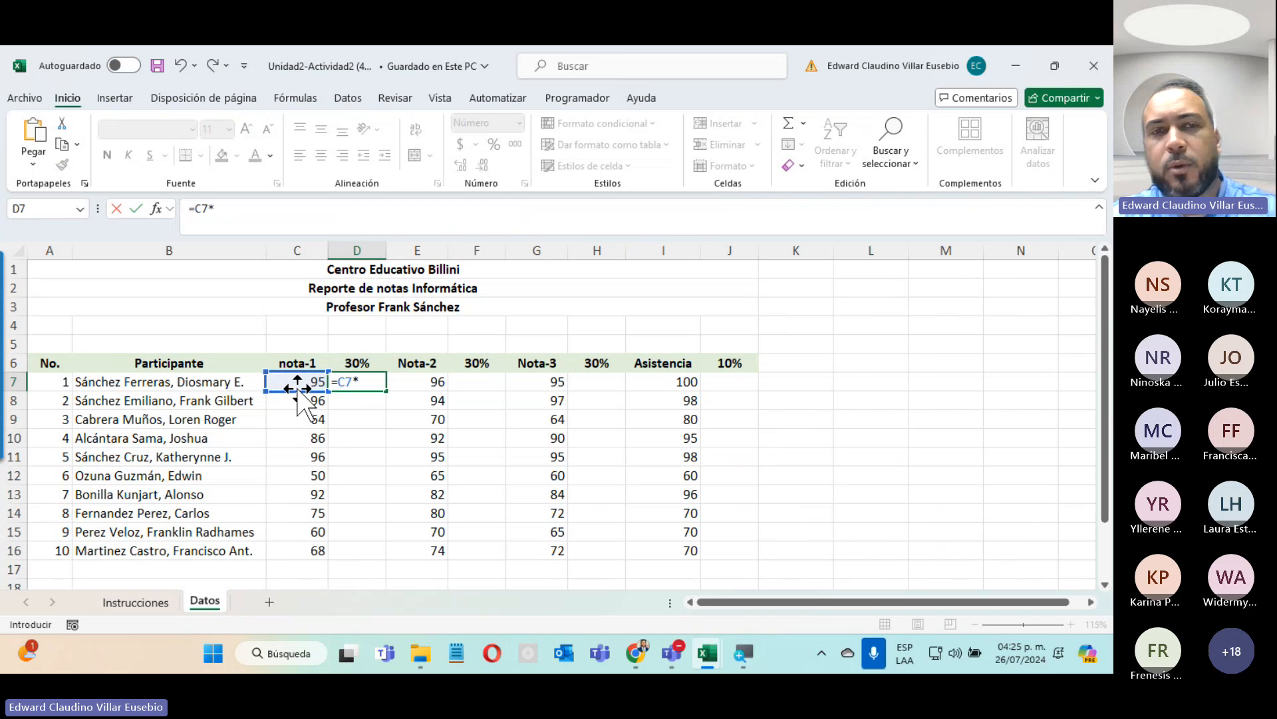
{"action": "left_click", "coordinate": [371, 361]}
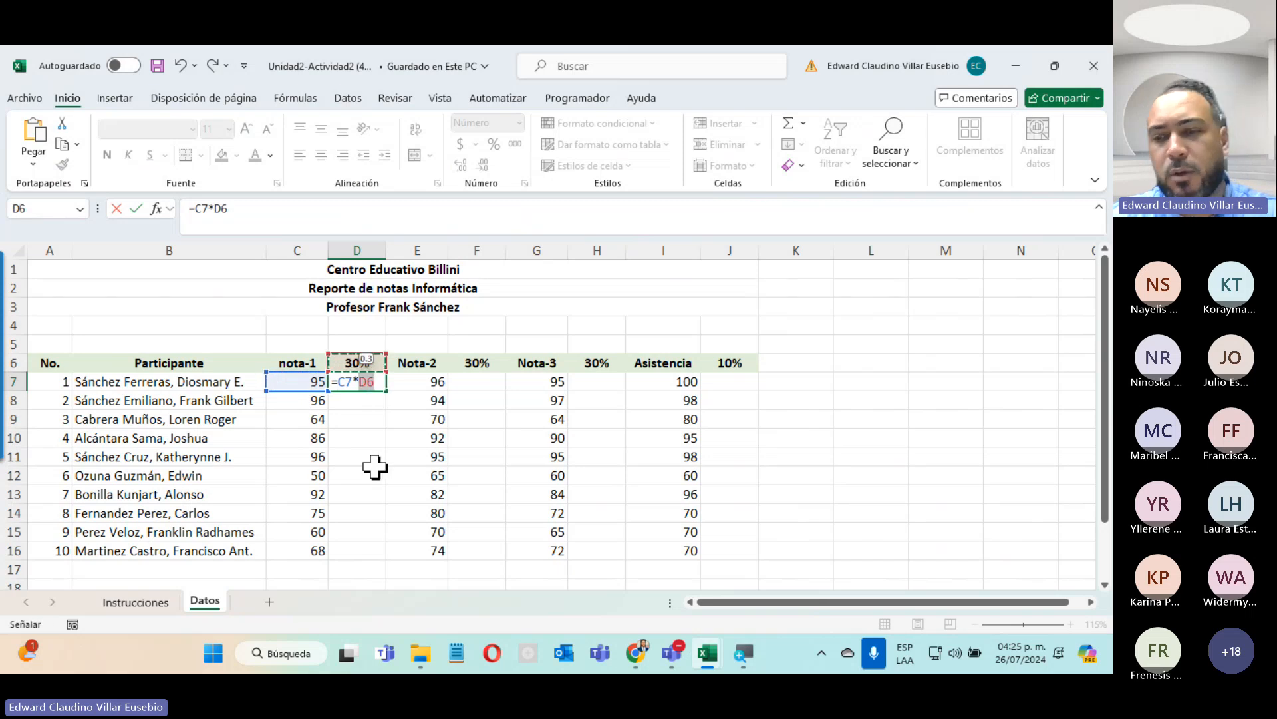
{"action": "key", "text": "Return"}
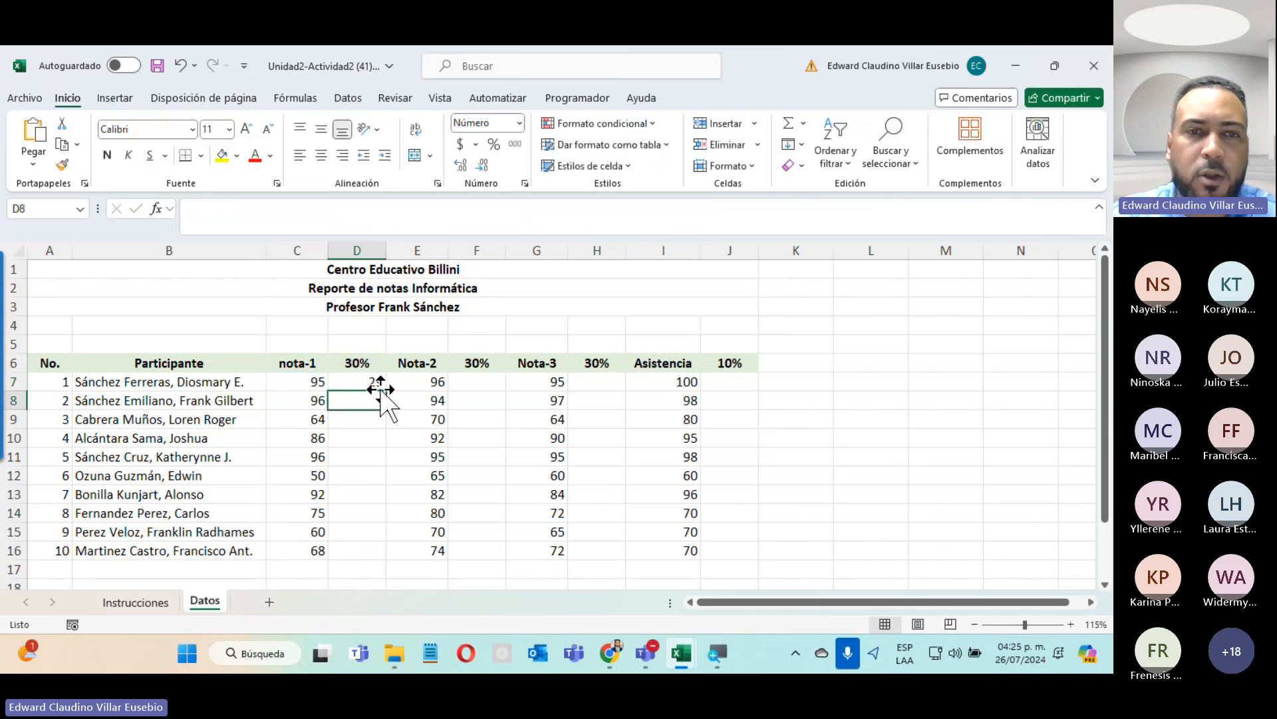
Try to copy the D7 formula with its relative percentage reference down the nota-1 percentage column to row 16.
{"action": "left_click", "coordinate": [373, 382]}
{"action": "left_click", "coordinate": [392, 390]}
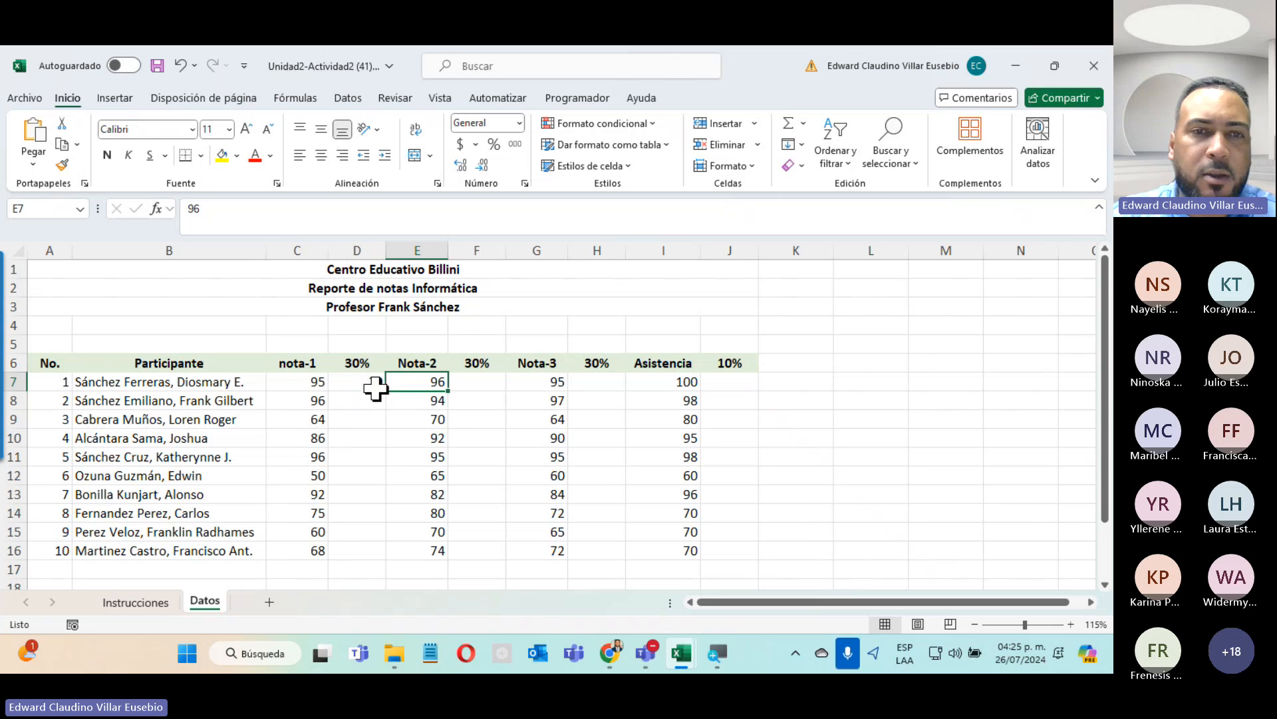
{"action": "left_click", "coordinate": [376, 389]}
{"action": "double_click", "coordinate": [385, 390]}
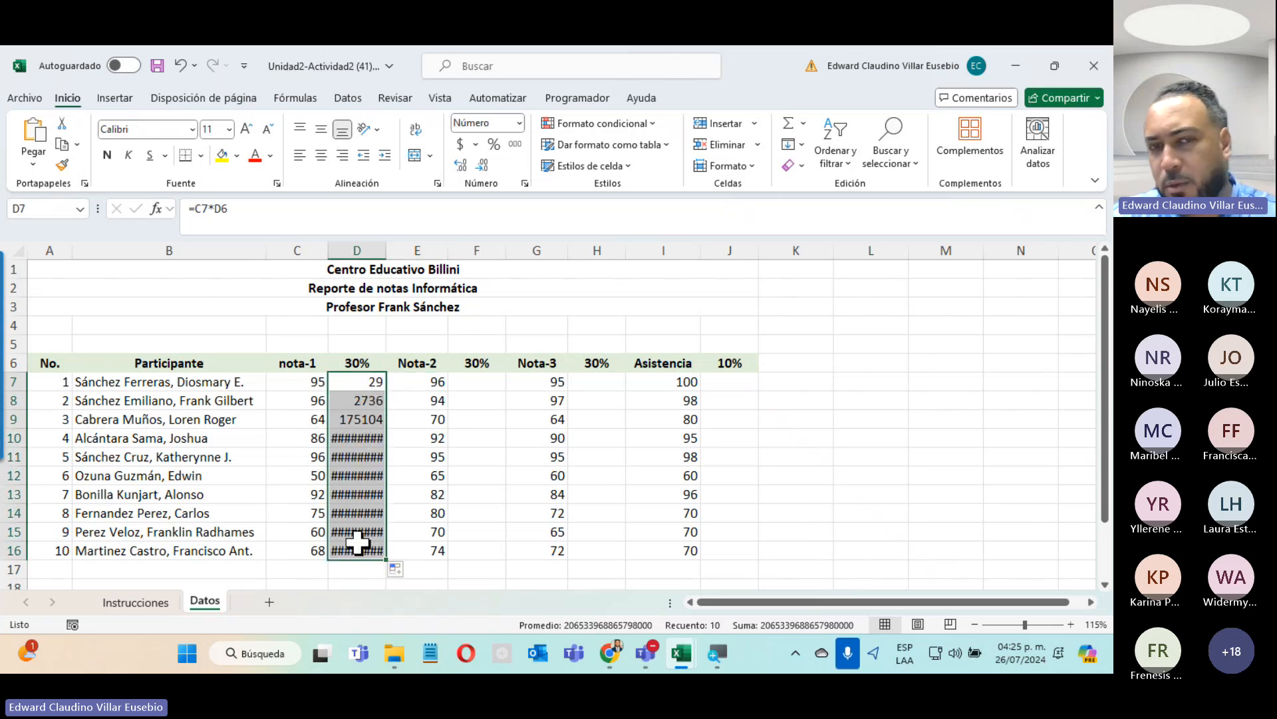
Inspect the copied formula in cell D14 and clear the formulas from D8:D16.
{"action": "double_click", "coordinate": [363, 513]}
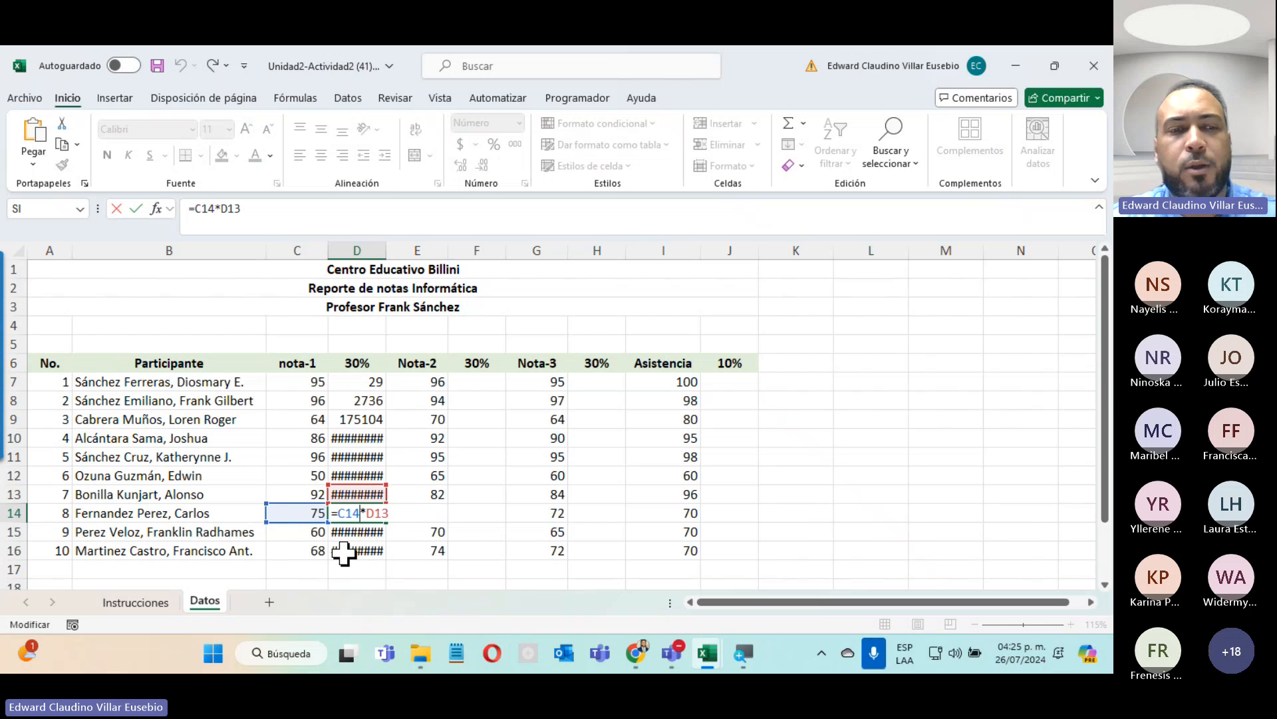
{"action": "key", "text": "Escape"}
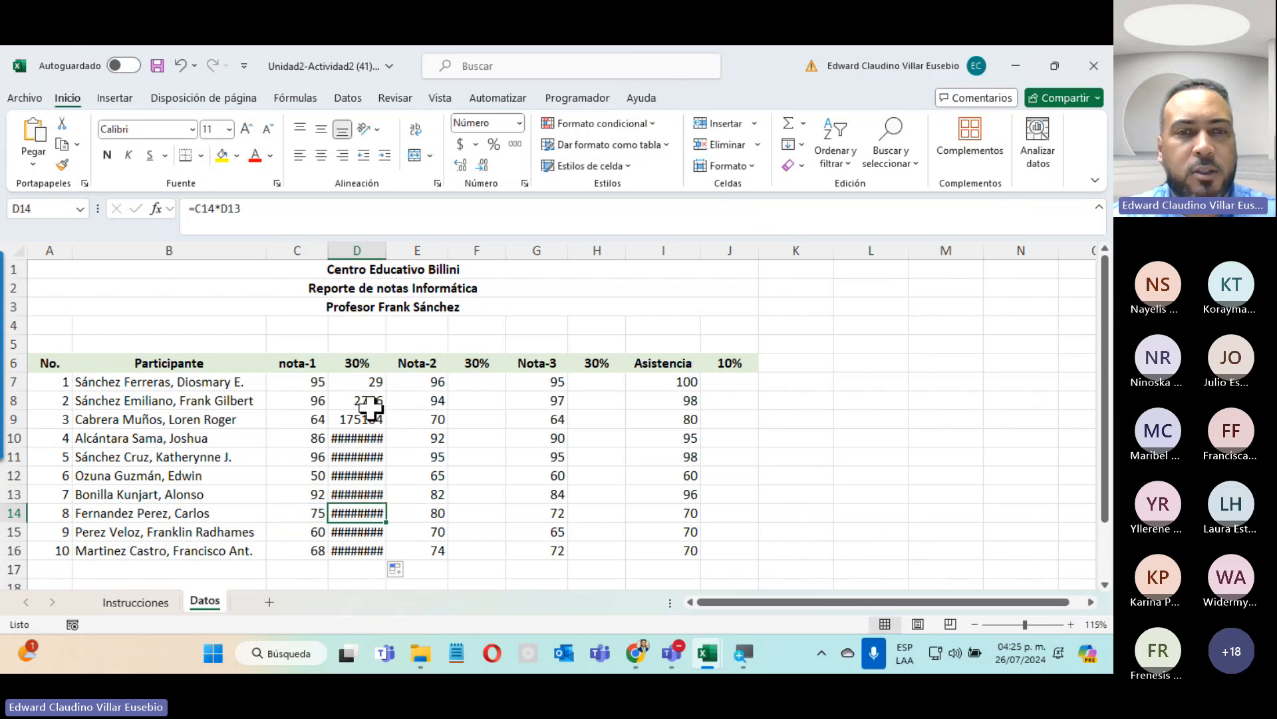
{"action": "left_click_drag", "start_coordinate": [370, 409], "coordinate": [355, 555]}
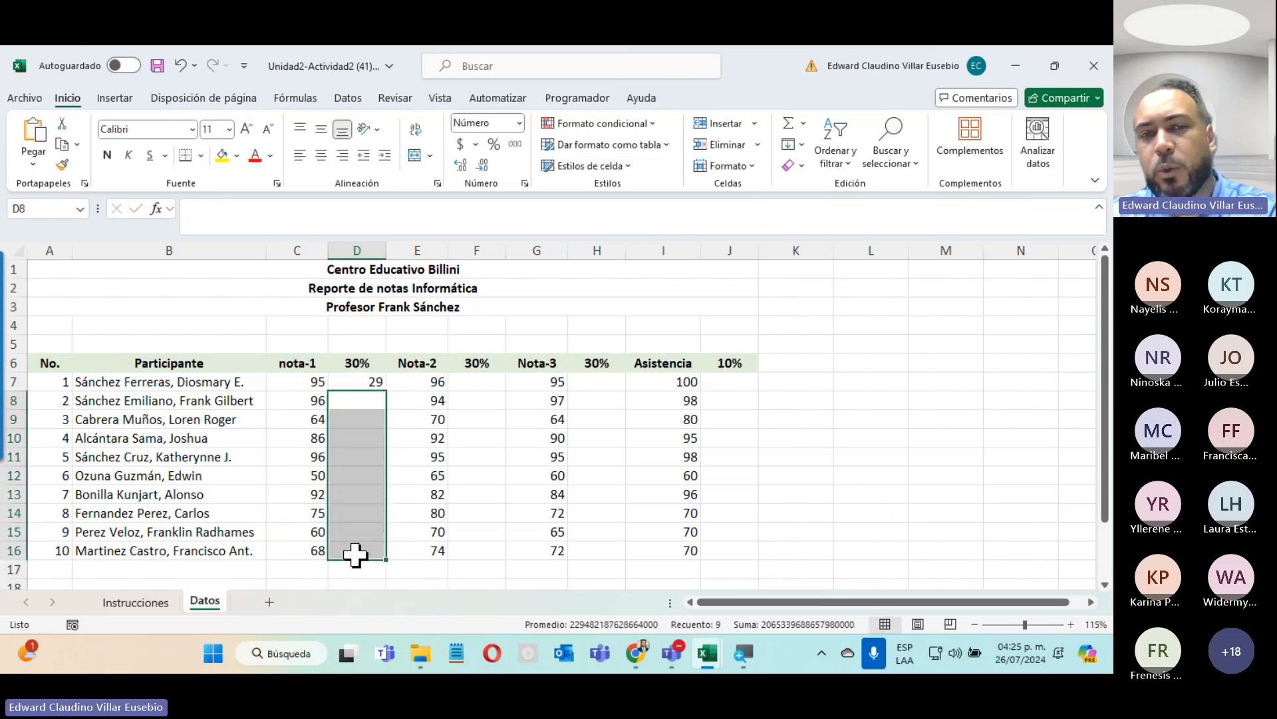
Change the formula in D7 to the mixed reference =C7*D$6 and fill it down through D16.
{"action": "double_click", "coordinate": [372, 381]}
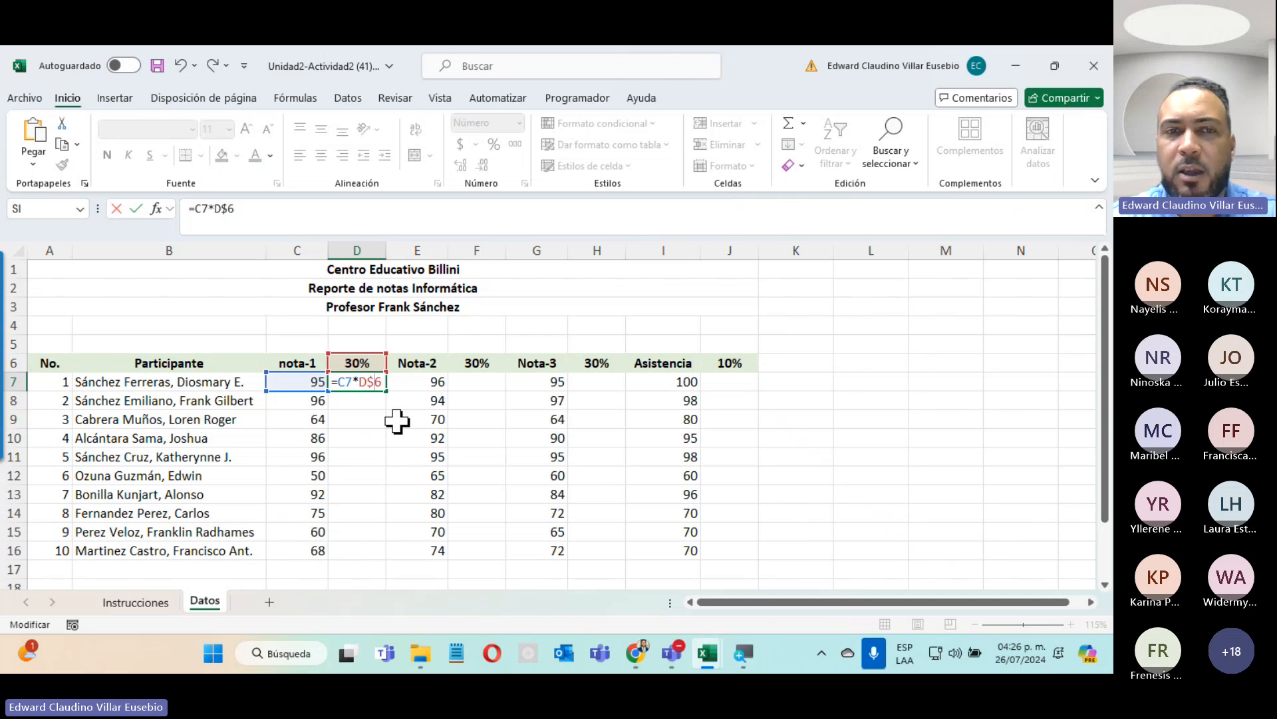
{"action": "key", "text": "Return"}
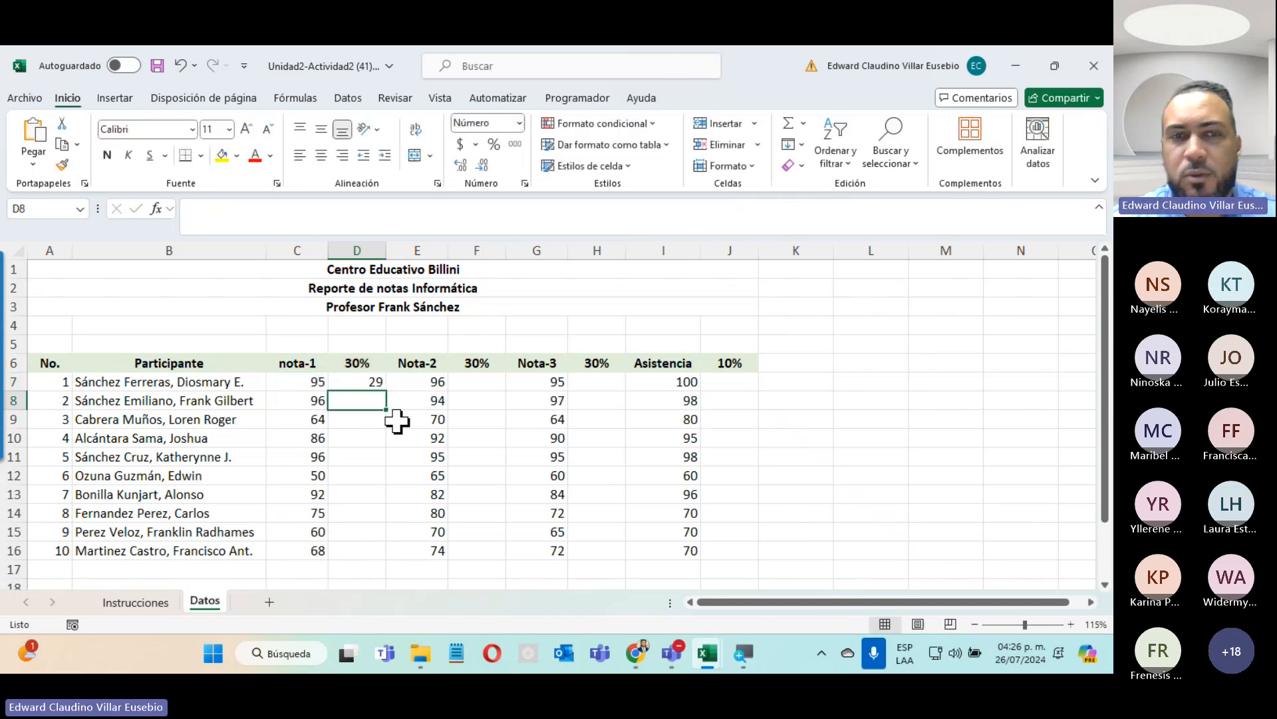
{"action": "left_click", "coordinate": [353, 382]}
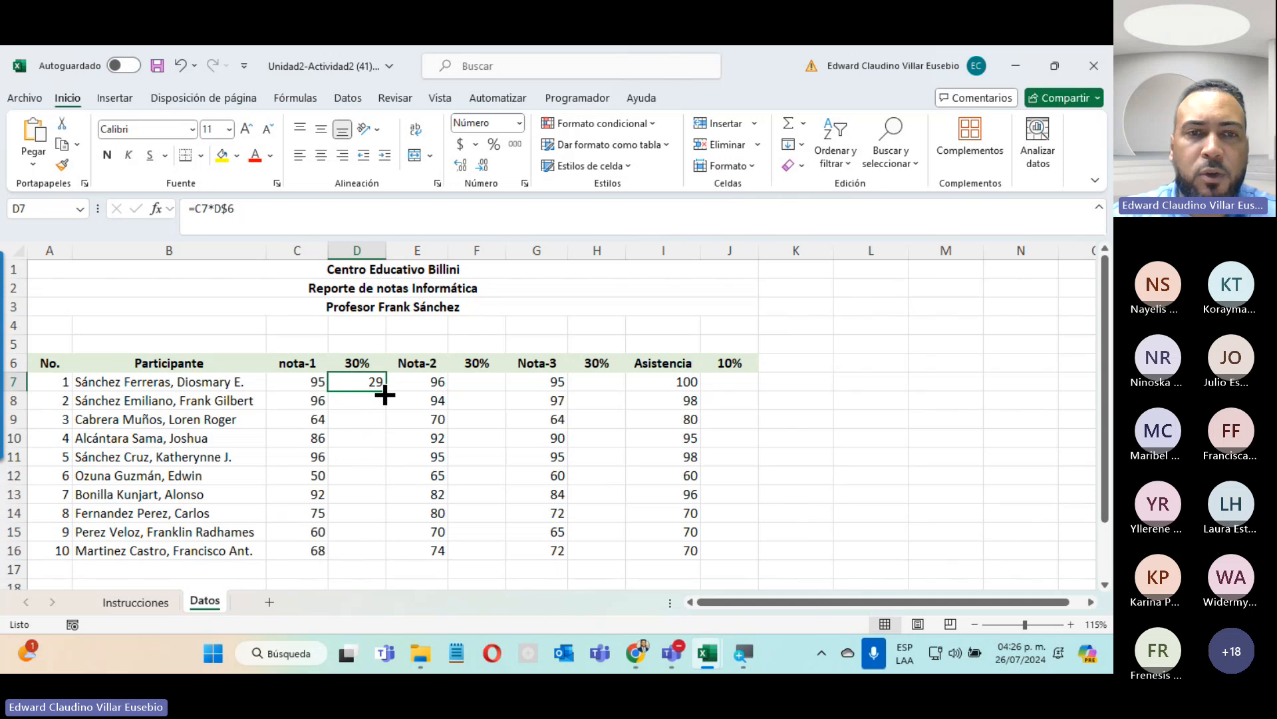
{"action": "double_click", "coordinate": [385, 391]}
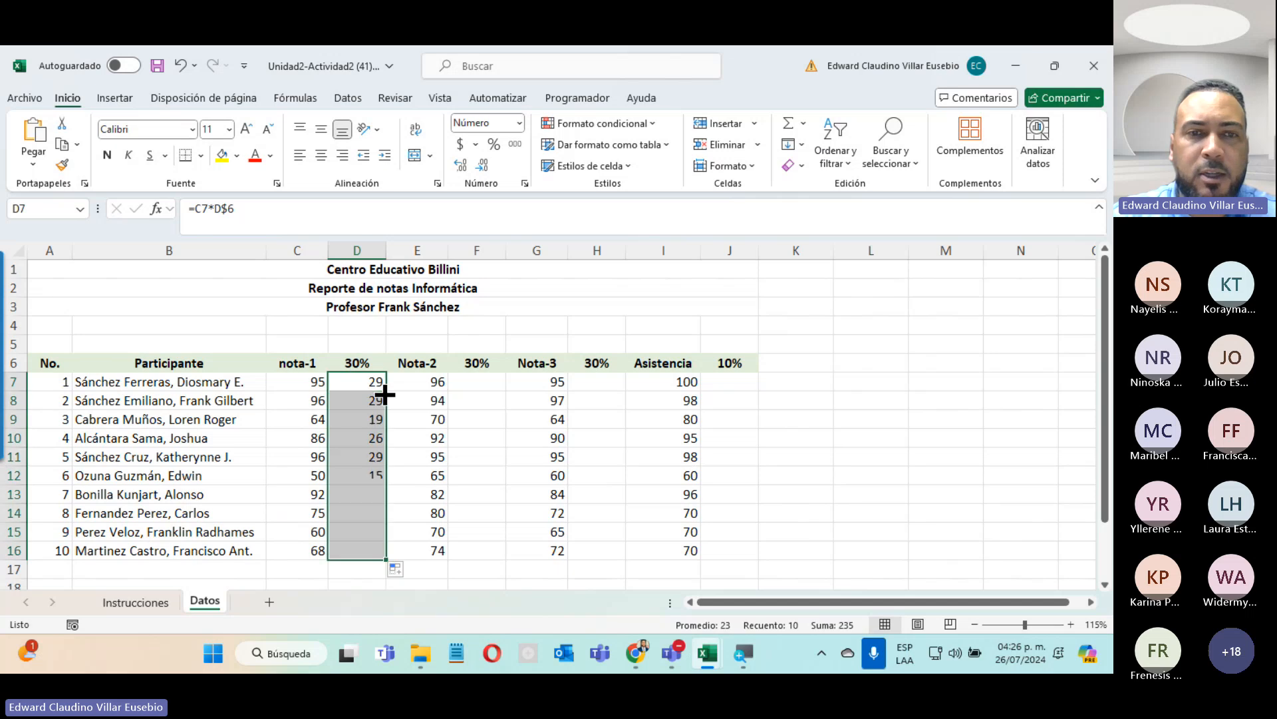
Examine the copied formula in D16, the nota-1 scores, and the empty percentage columns for Nota-2, Nota-3 and Asistencia.
{"action": "double_click", "coordinate": [360, 553]}
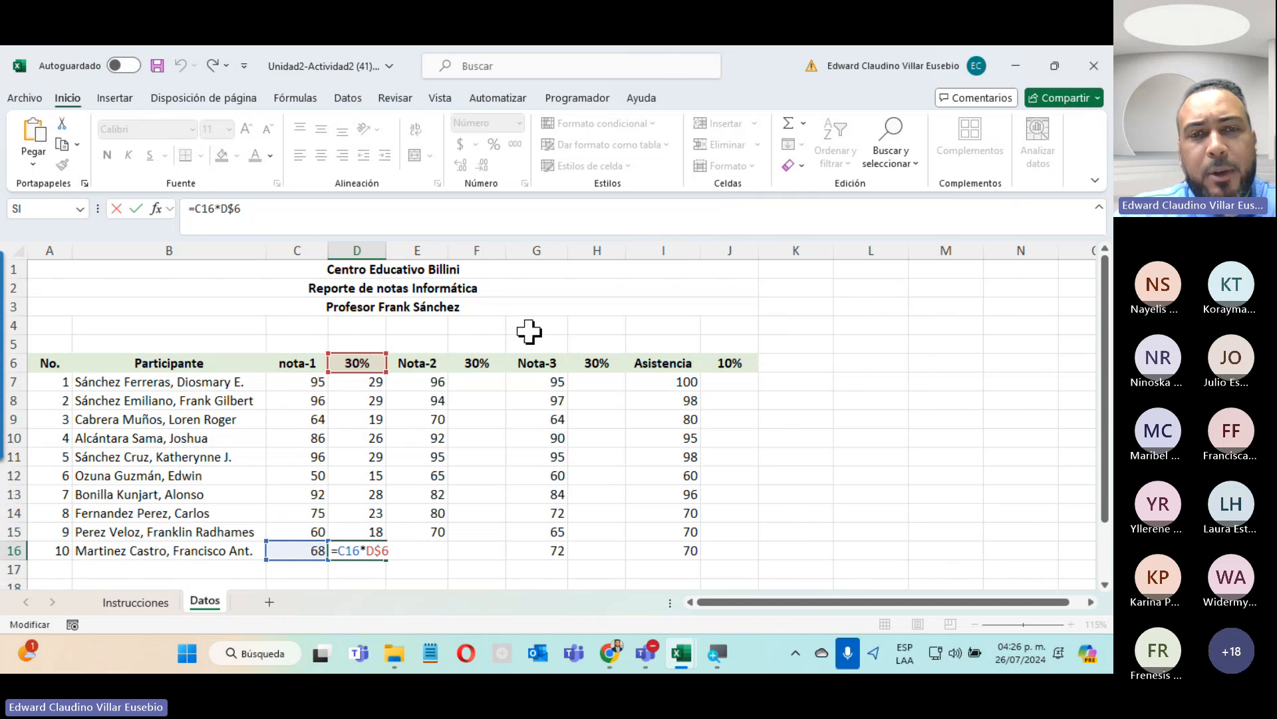
{"action": "left_click", "coordinate": [482, 381]}
{"action": "left_click_drag", "start_coordinate": [483, 383], "coordinate": [500, 567]}
{"action": "left_click_drag", "start_coordinate": [592, 385], "coordinate": [591, 571]}
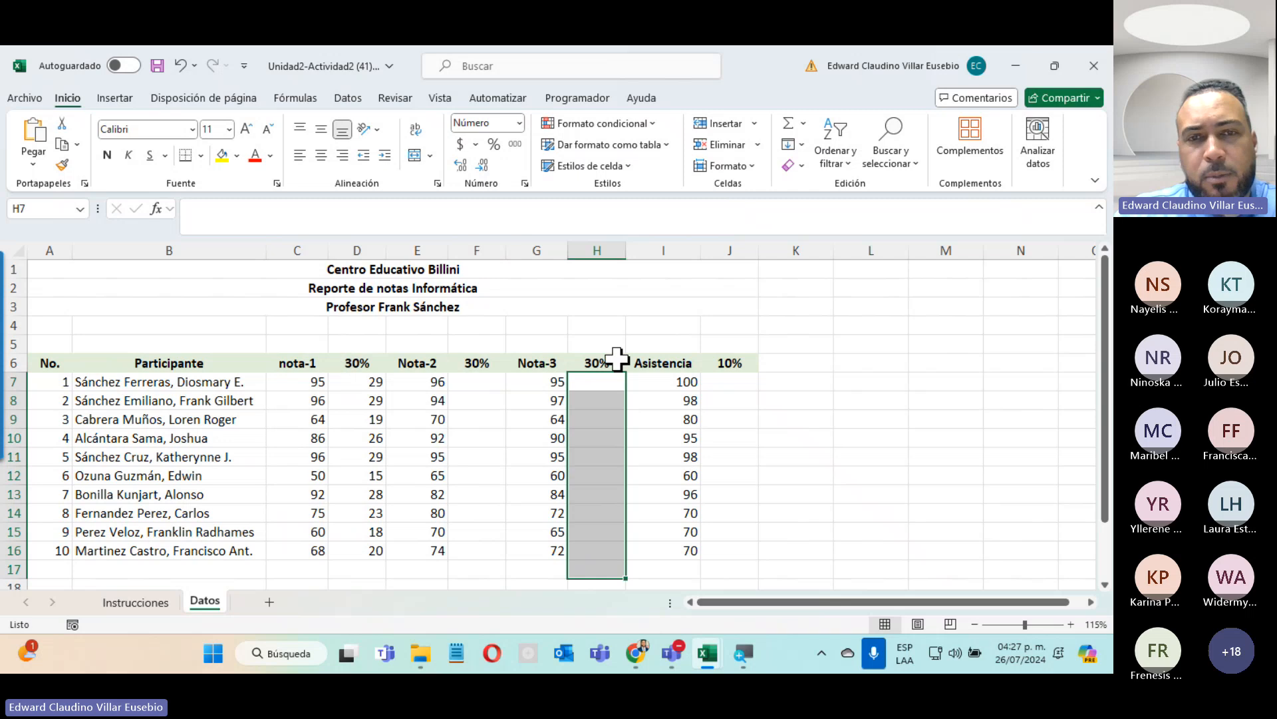
{"action": "left_click_drag", "start_coordinate": [741, 379], "coordinate": [723, 494]}
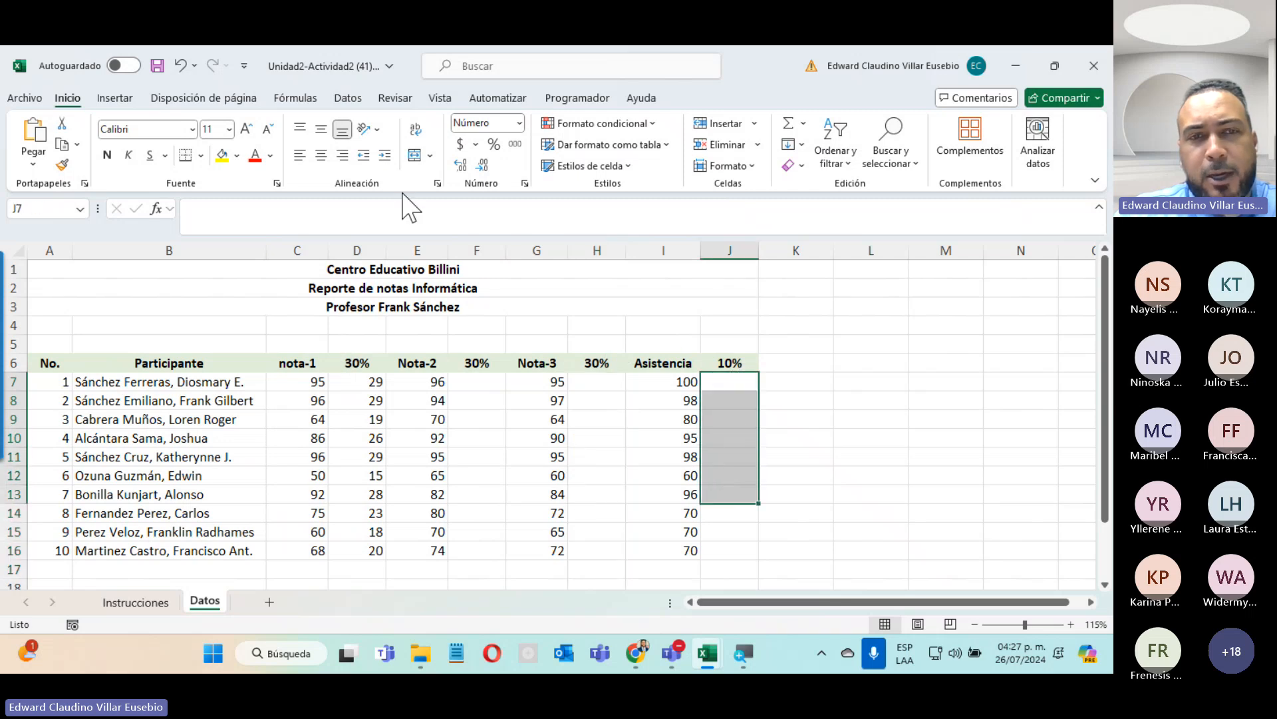
{"action": "left_click", "coordinate": [284, 381]}
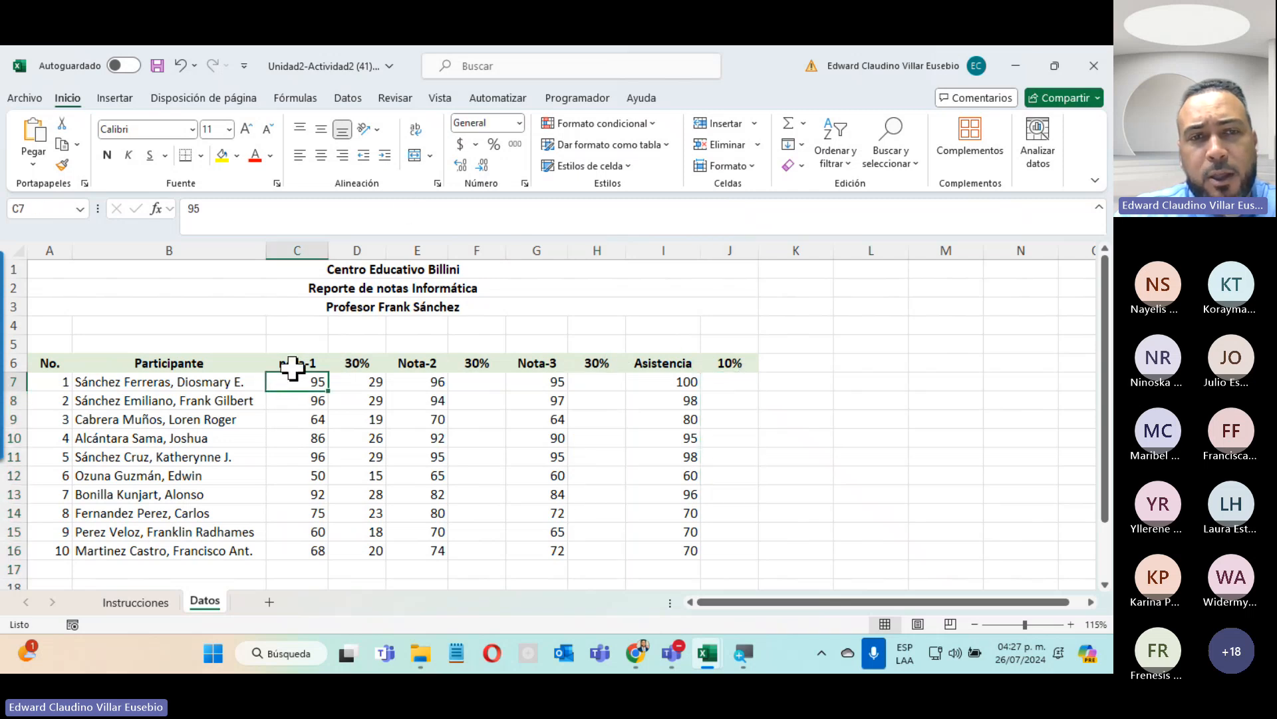
{"action": "left_click_drag", "start_coordinate": [298, 380], "coordinate": [300, 557]}
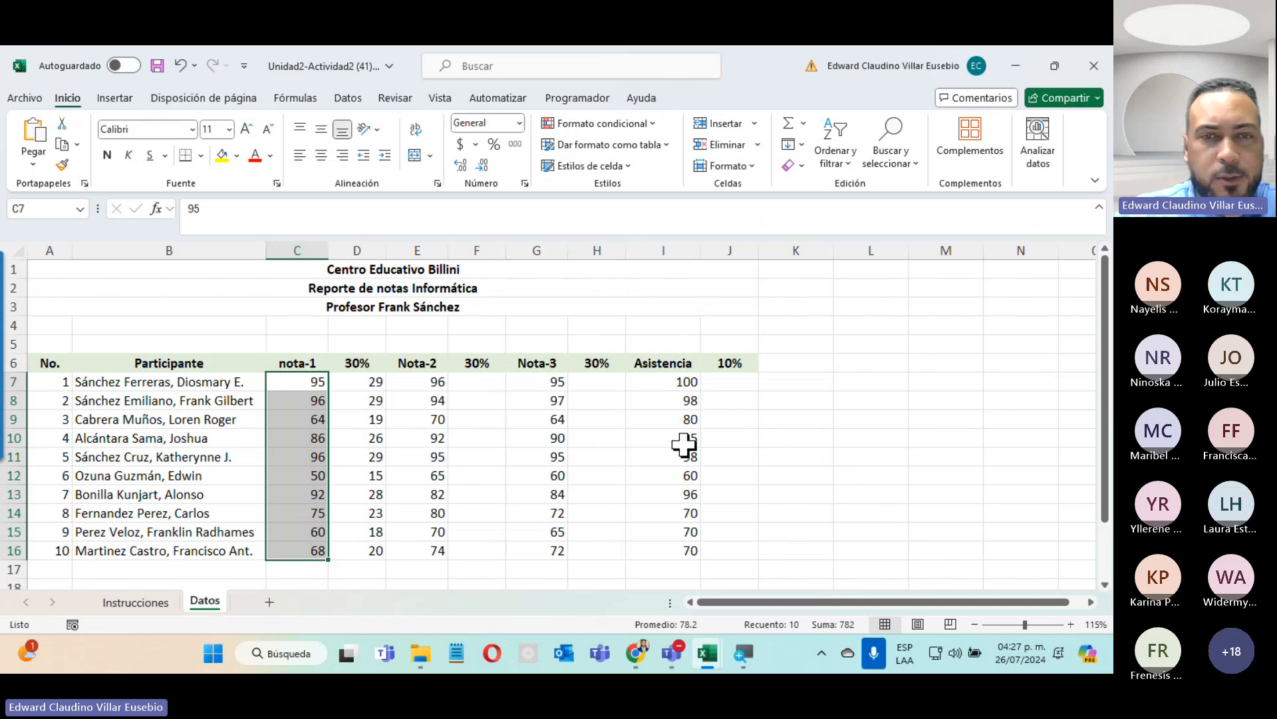
{"action": "left_click", "coordinate": [730, 437]}
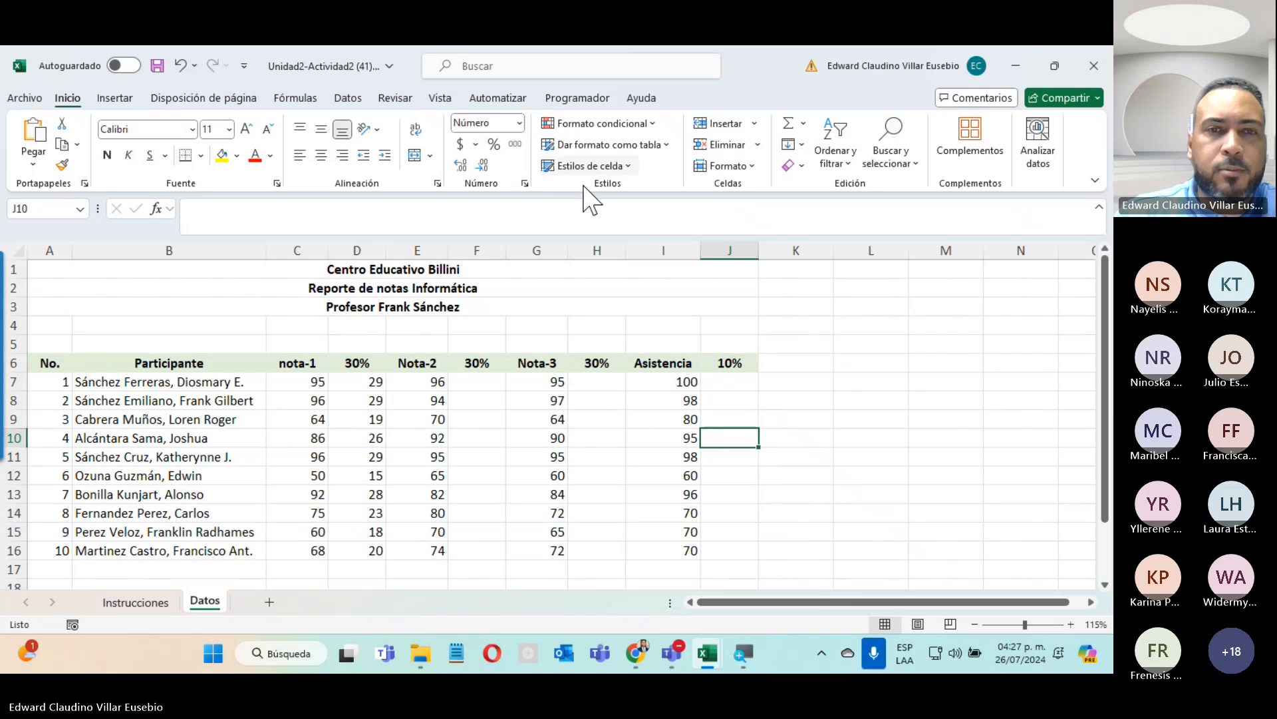
Return to the course page in the browser, close the open unit's activity list and check section 3's contents summary.
{"action": "left_click", "coordinate": [1025, 59]}
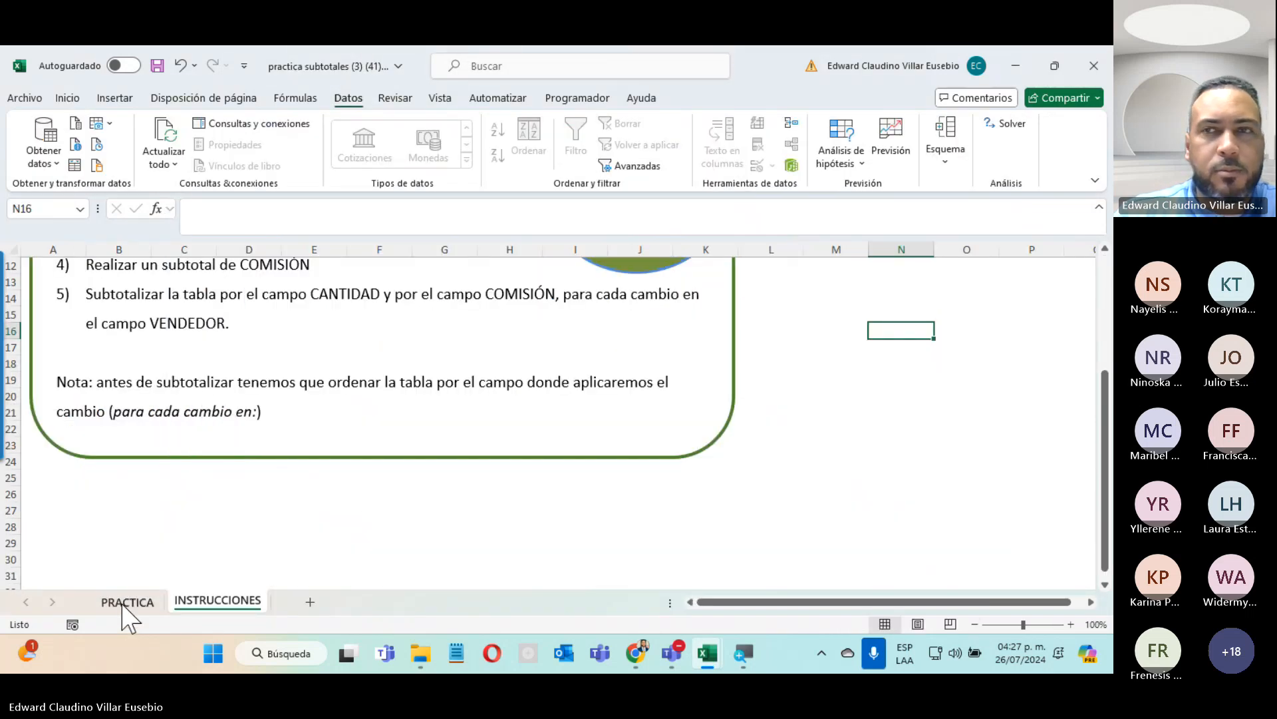
{"action": "left_click", "coordinate": [125, 602]}
{"action": "left_click", "coordinate": [1021, 66]}
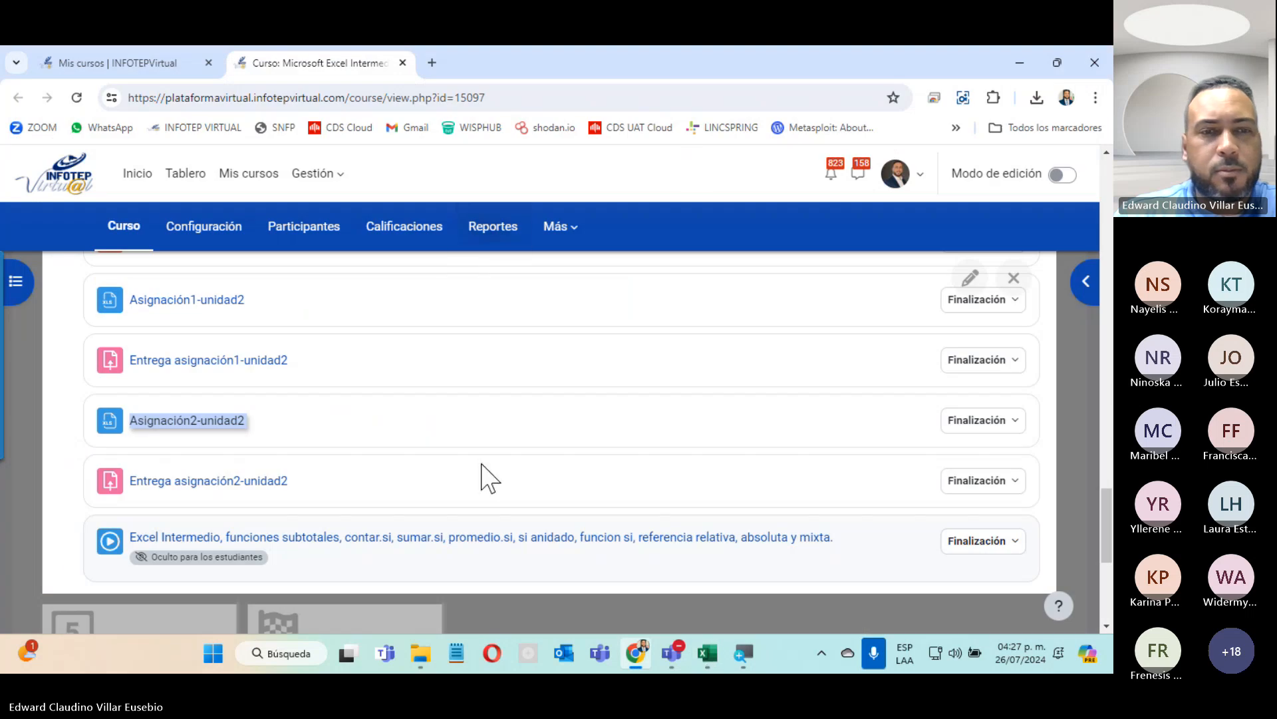
{"action": "left_click", "coordinate": [701, 596]}
{"action": "scroll", "coordinate": [665, 373], "scroll_direction": "up", "scroll_amount": 4}
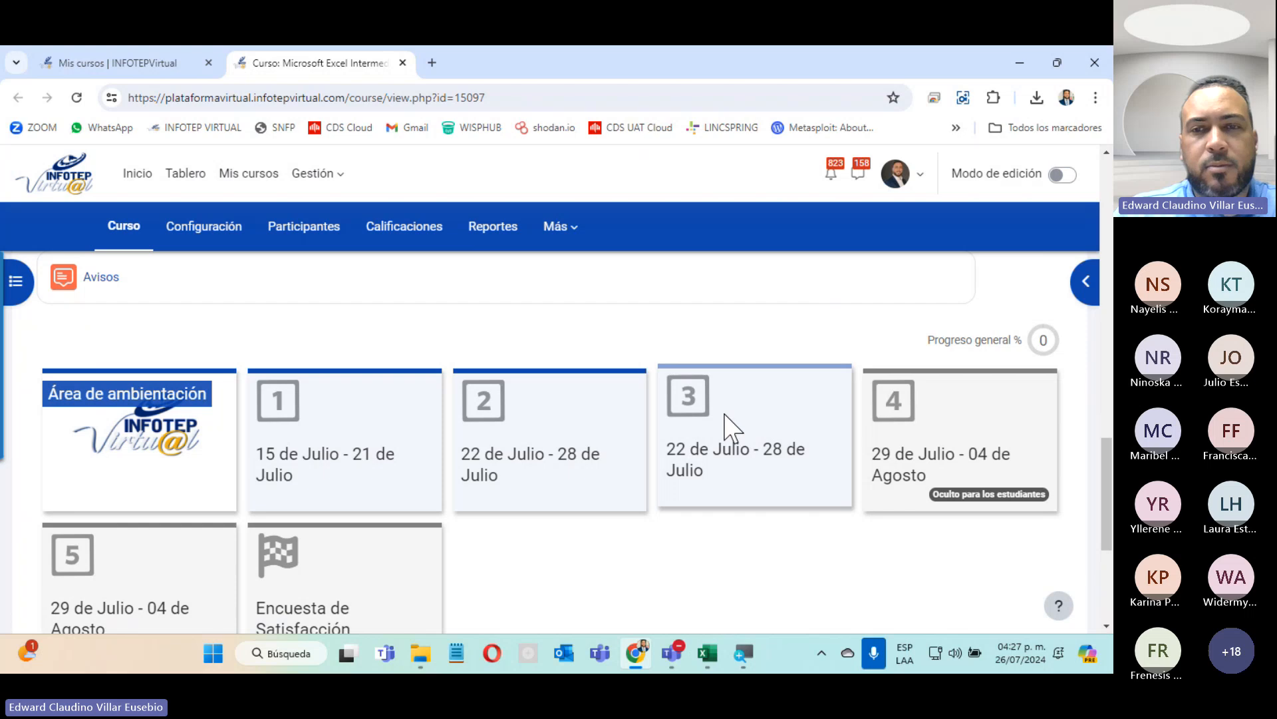
{"action": "mouse_move", "coordinate": [728, 454]}
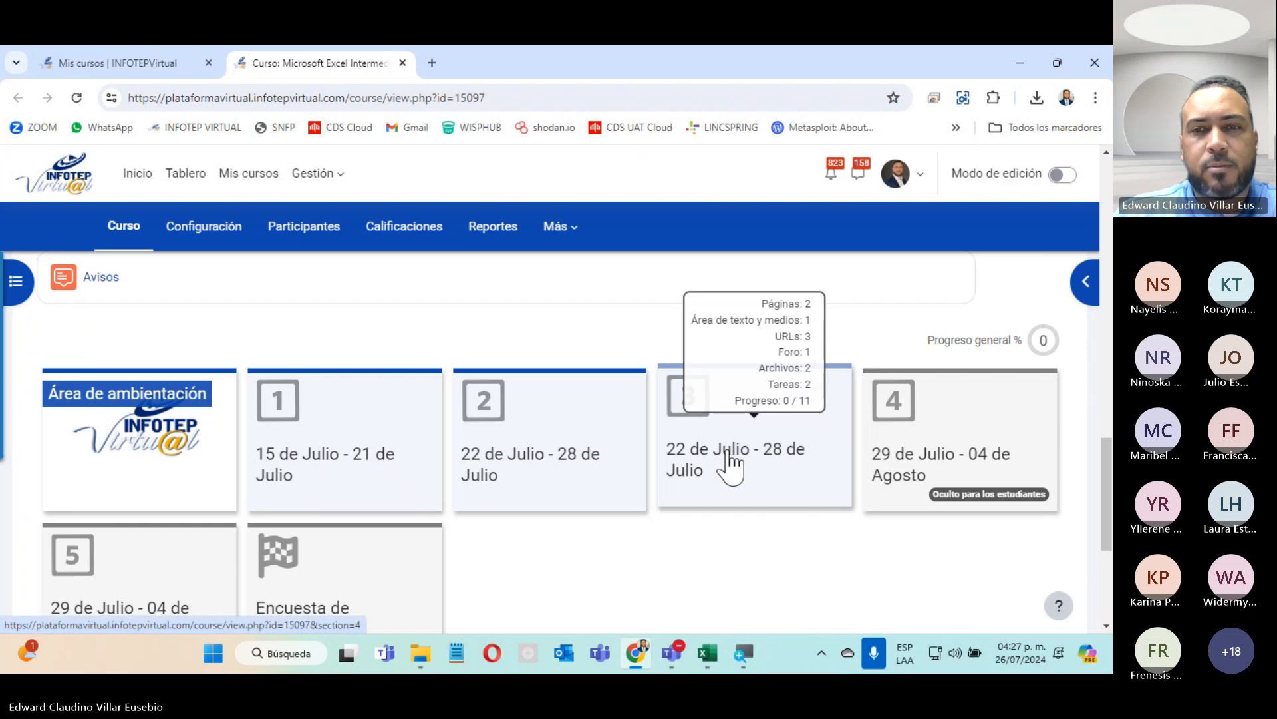
Look into section 3, switch to section 1 (15 de Julio - 21 de Julio) and open Manual excel intermedio in a new browser tab.
{"action": "left_click", "coordinate": [728, 454]}
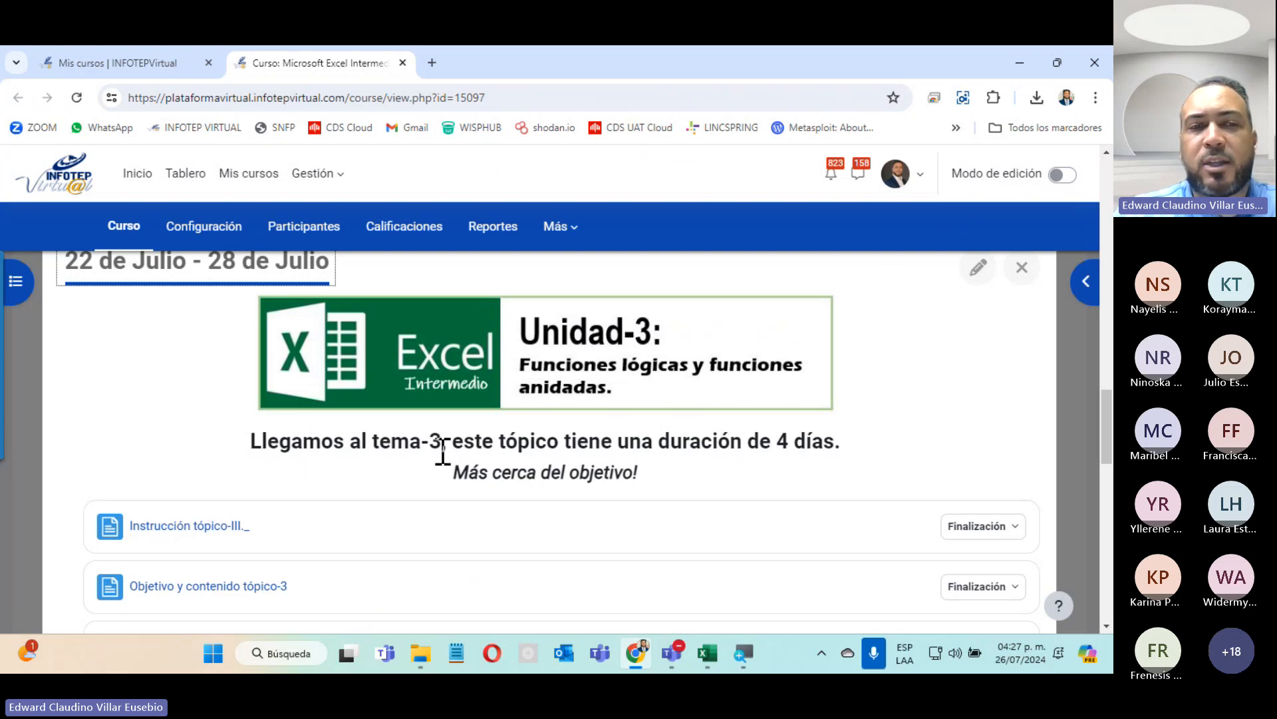
{"action": "scroll", "coordinate": [659, 369], "scroll_direction": "up", "scroll_amount": 4}
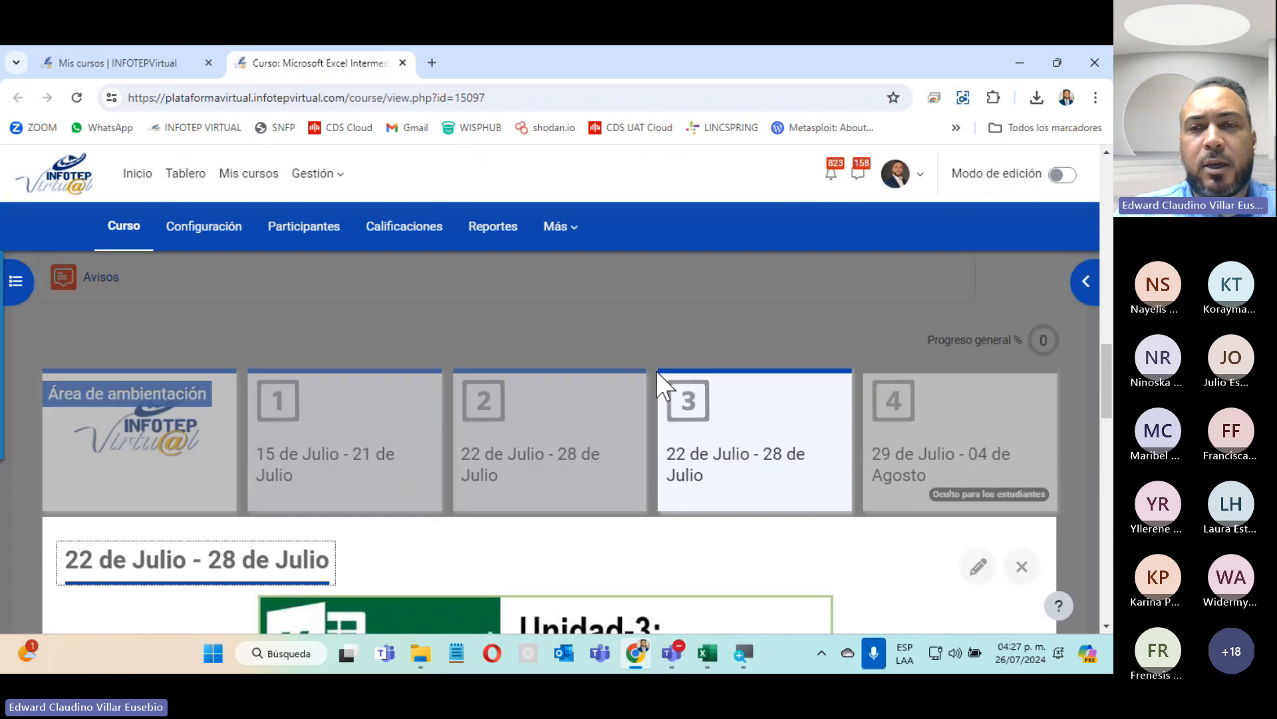
{"action": "left_click", "coordinate": [341, 457]}
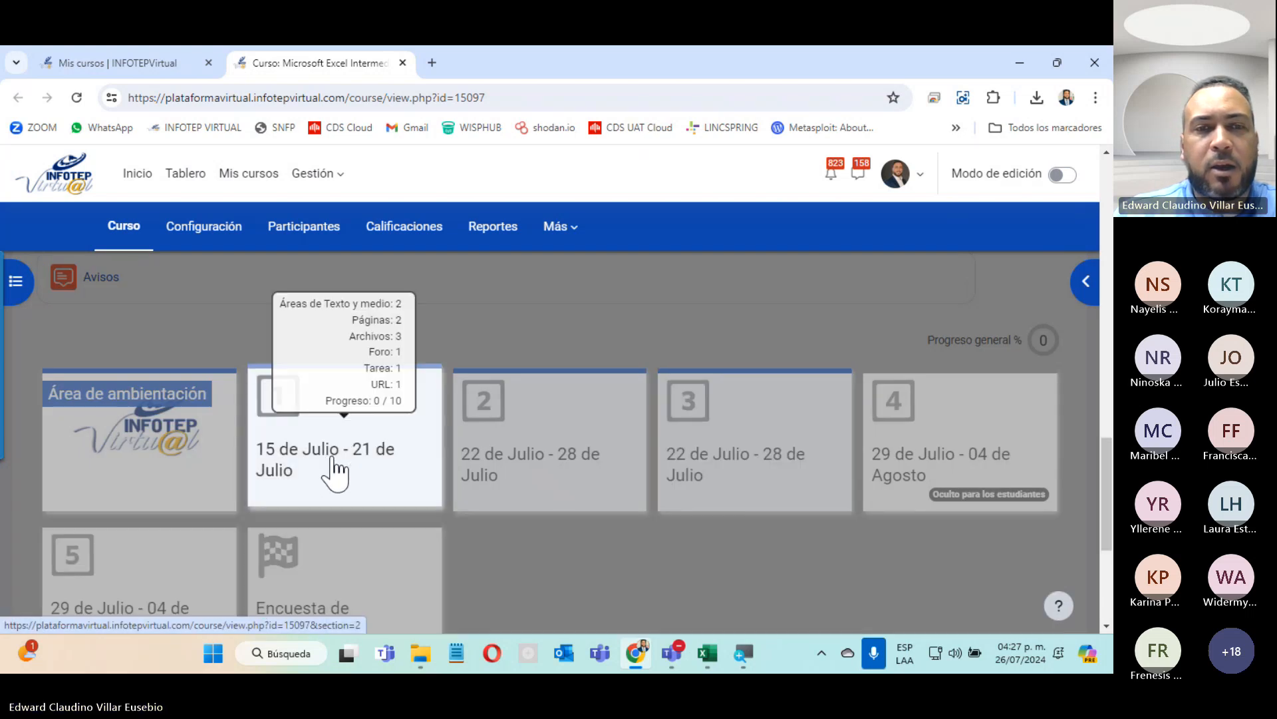
{"action": "scroll", "coordinate": [344, 459], "scroll_direction": "down", "scroll_amount": 10}
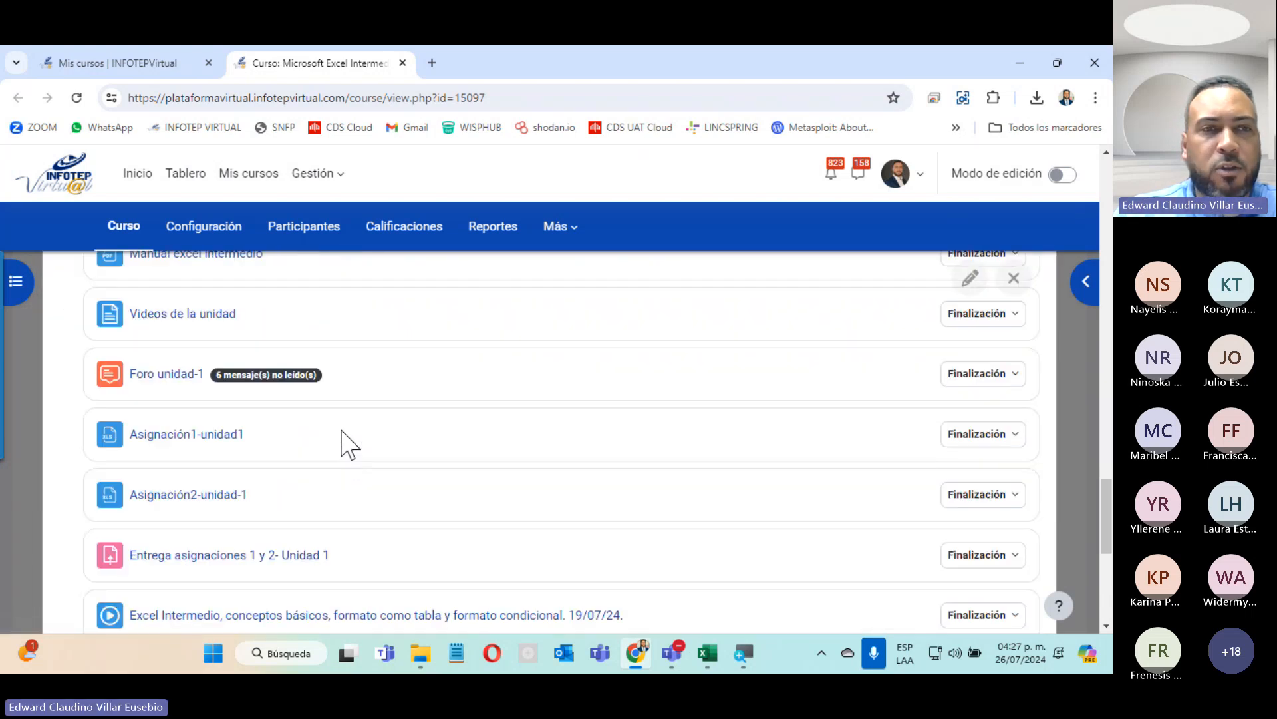
{"action": "right_click", "coordinate": [210, 263]}
{"action": "left_click", "coordinate": [254, 275]}
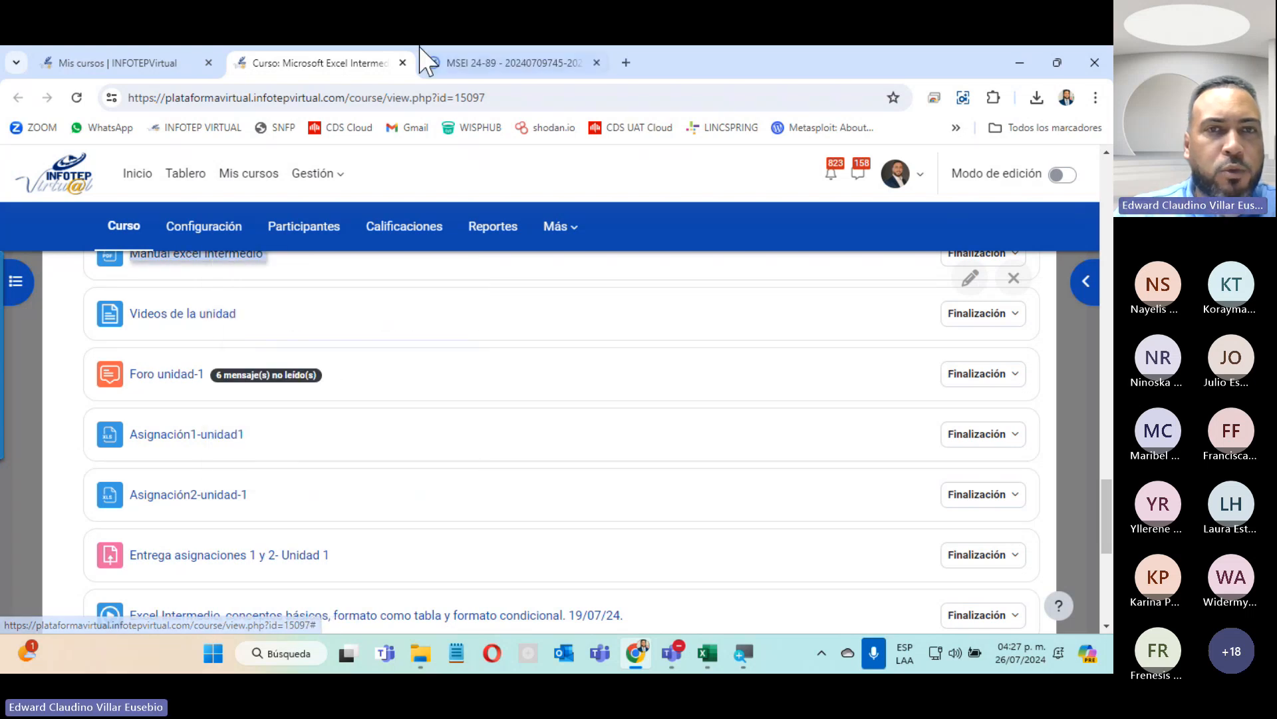
{"action": "scroll", "coordinate": [522, 433], "scroll_direction": "down", "scroll_amount": 3}
{"action": "scroll", "coordinate": [522, 433], "scroll_direction": "up", "scroll_amount": 15}
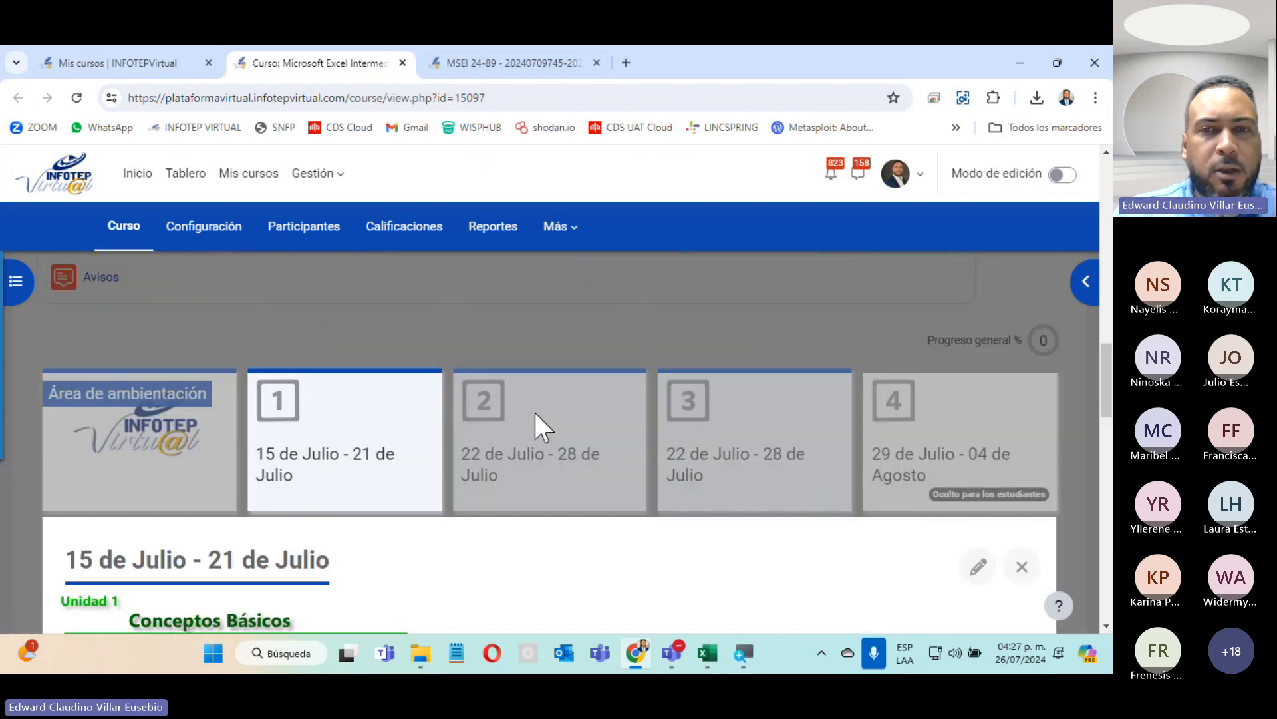
Return to section 3, open Objetivo y contenido tópico-3 in a new browser tab and review the unit's objective and content list.
{"action": "left_click", "coordinate": [758, 439]}
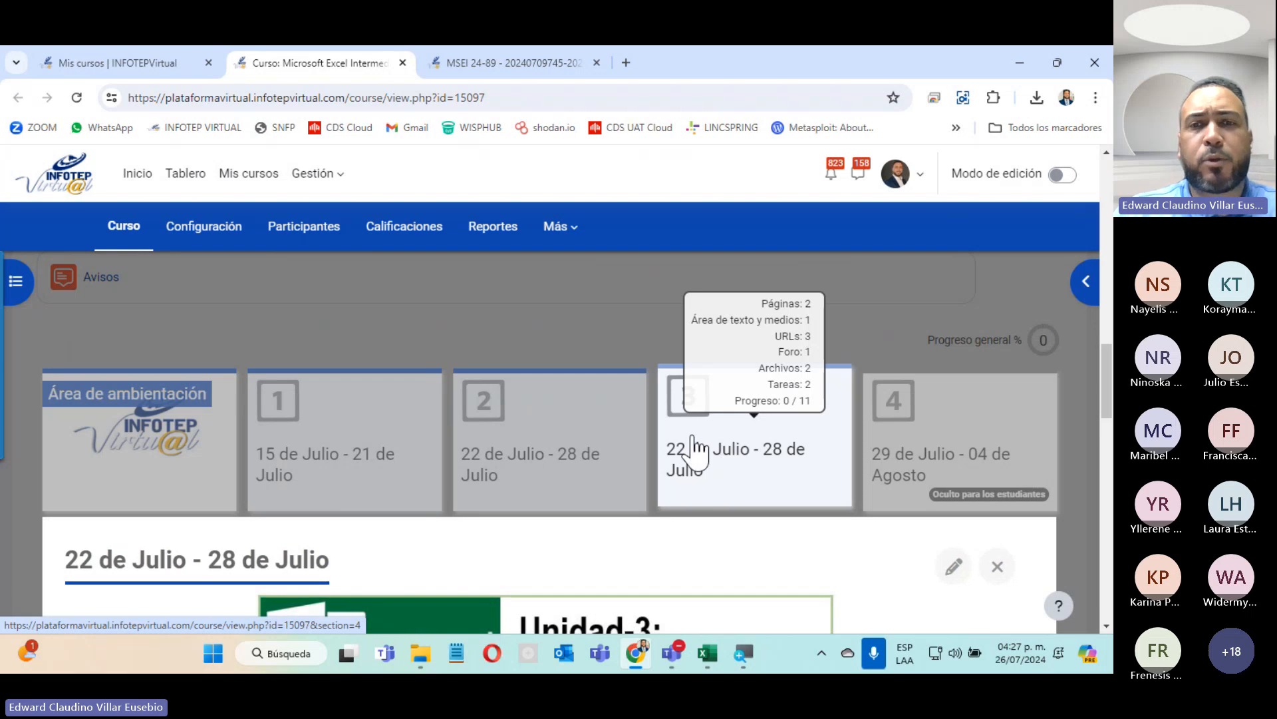
{"action": "scroll", "coordinate": [679, 441], "scroll_direction": "down", "scroll_amount": 5}
{"action": "scroll", "coordinate": [286, 382], "scroll_direction": "up", "scroll_amount": 4}
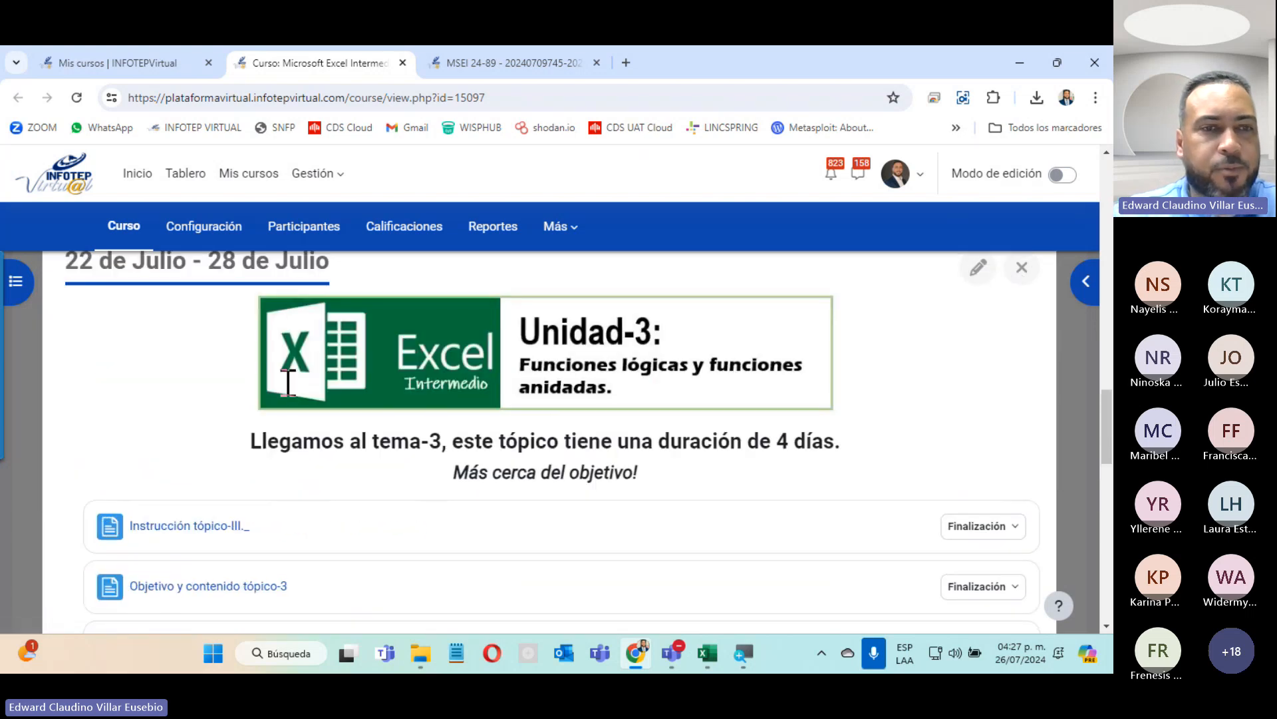
{"action": "right_click", "coordinate": [221, 585]}
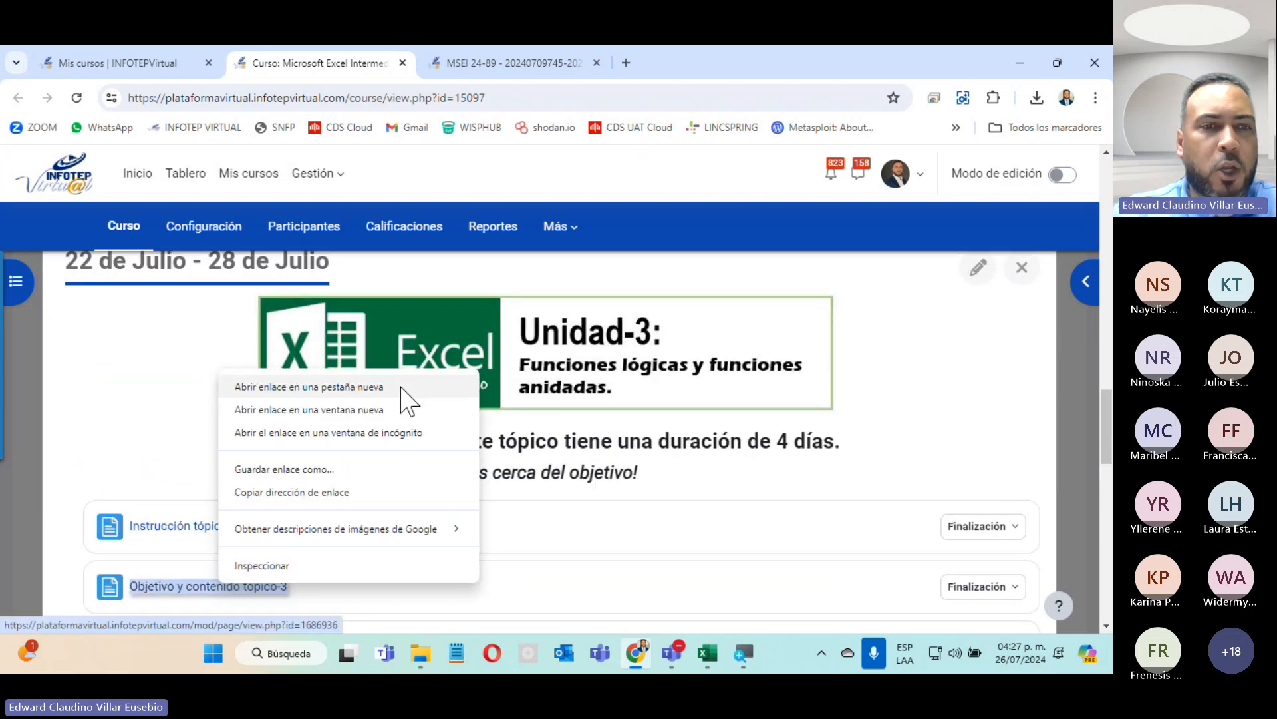
{"action": "left_click", "coordinate": [407, 388]}
{"action": "left_click", "coordinate": [694, 74]}
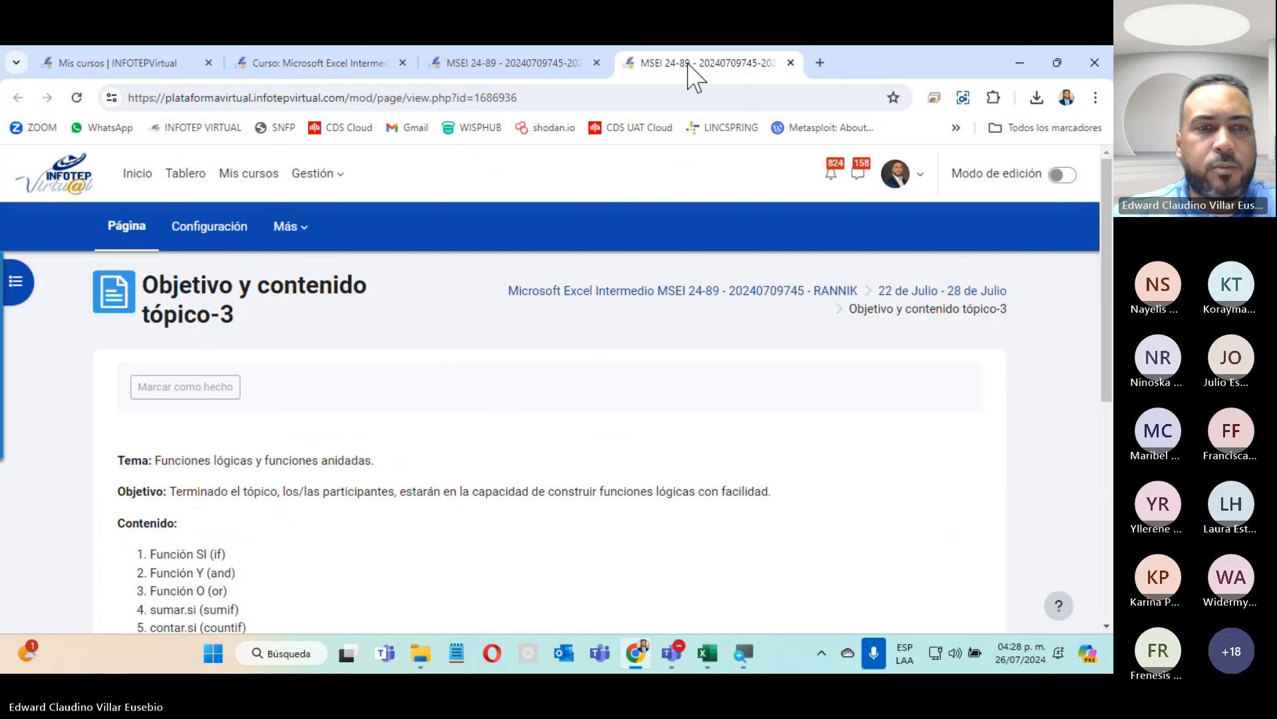
{"action": "scroll", "coordinate": [421, 339], "scroll_direction": "down", "scroll_amount": 5}
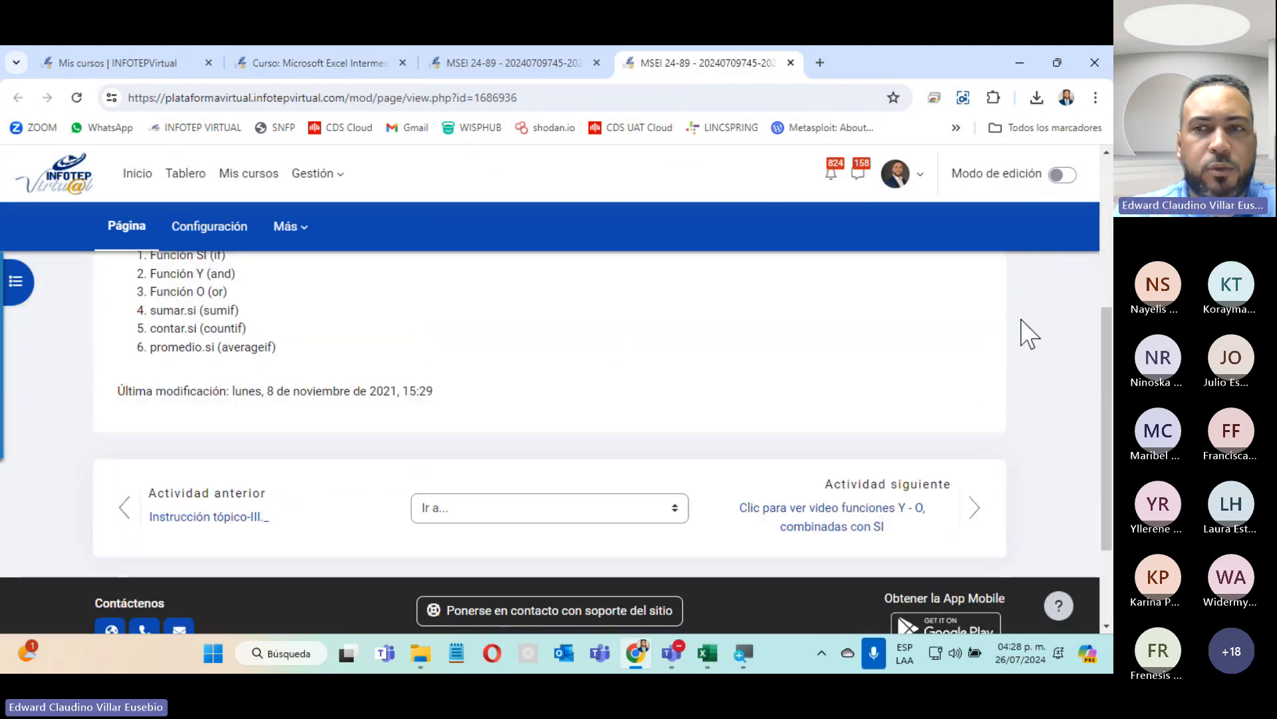
{"action": "left_click_drag", "start_coordinate": [1106, 360], "coordinate": [1109, 336]}
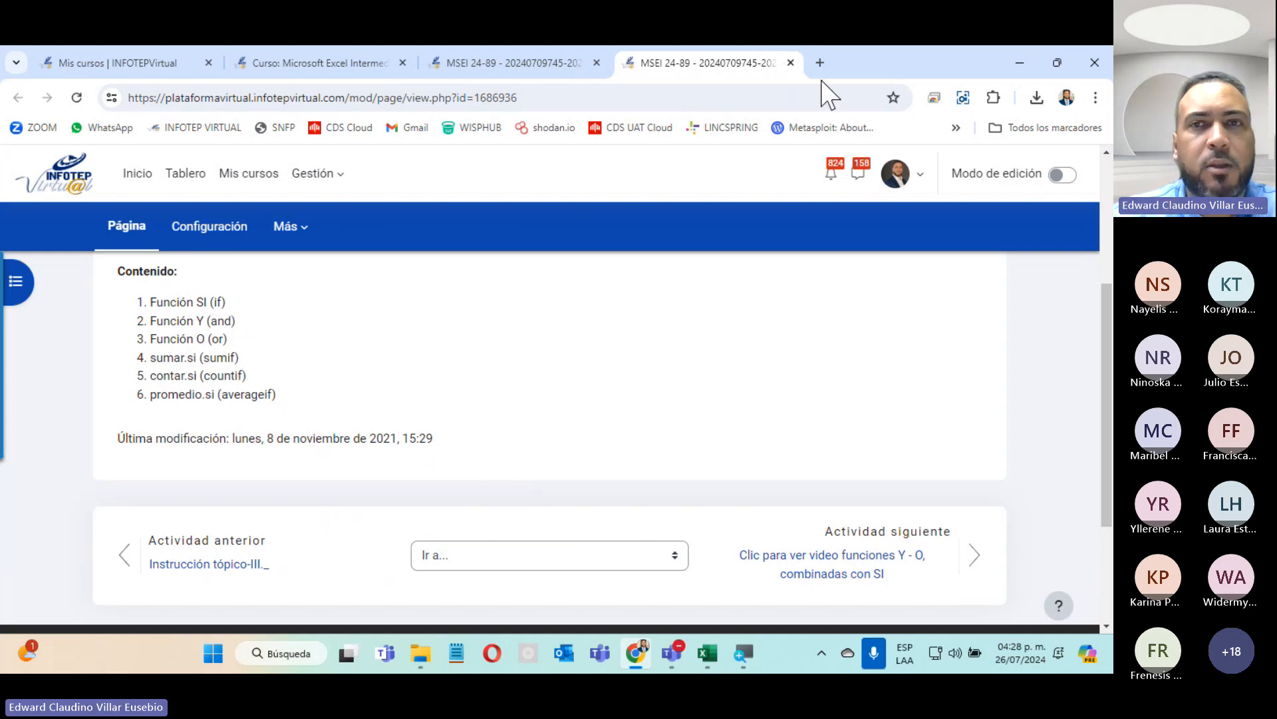
Close the topic-3 content page, preview Manual excel intermedio virtual.pdf in its own window, minimize it and close the manual page.
{"action": "left_click", "coordinate": [790, 63]}
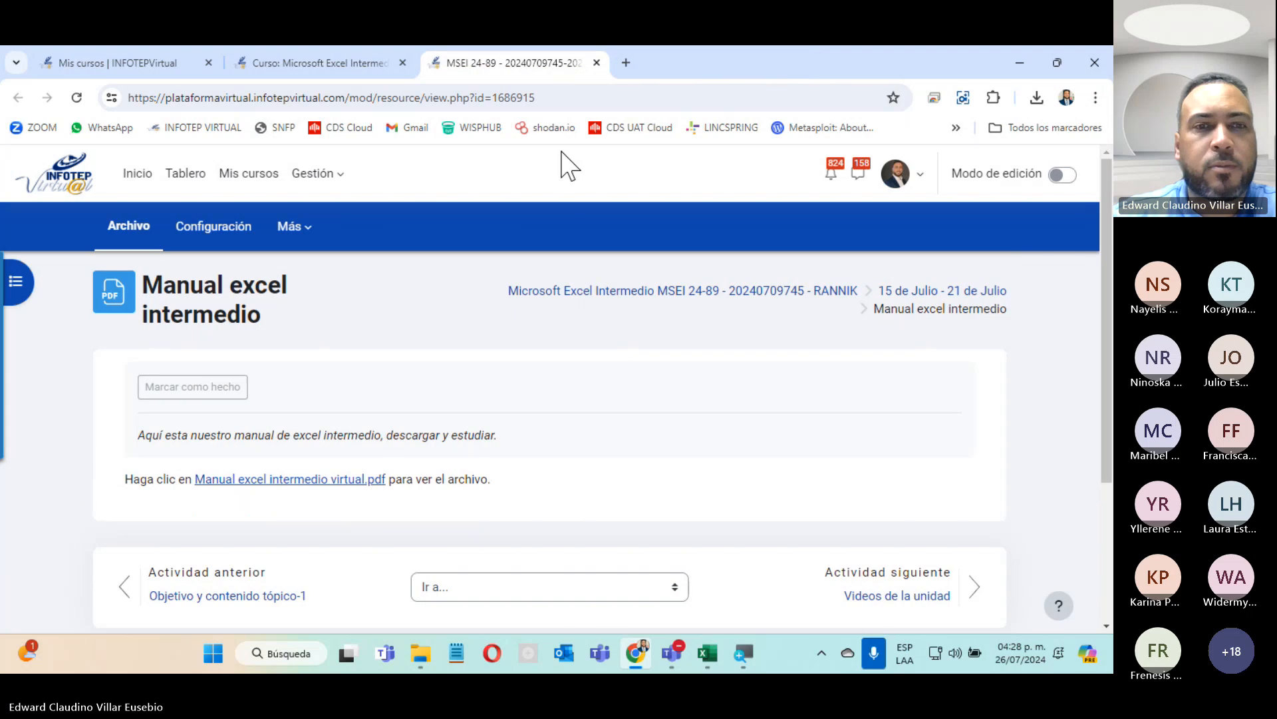
{"action": "left_click", "coordinate": [339, 479]}
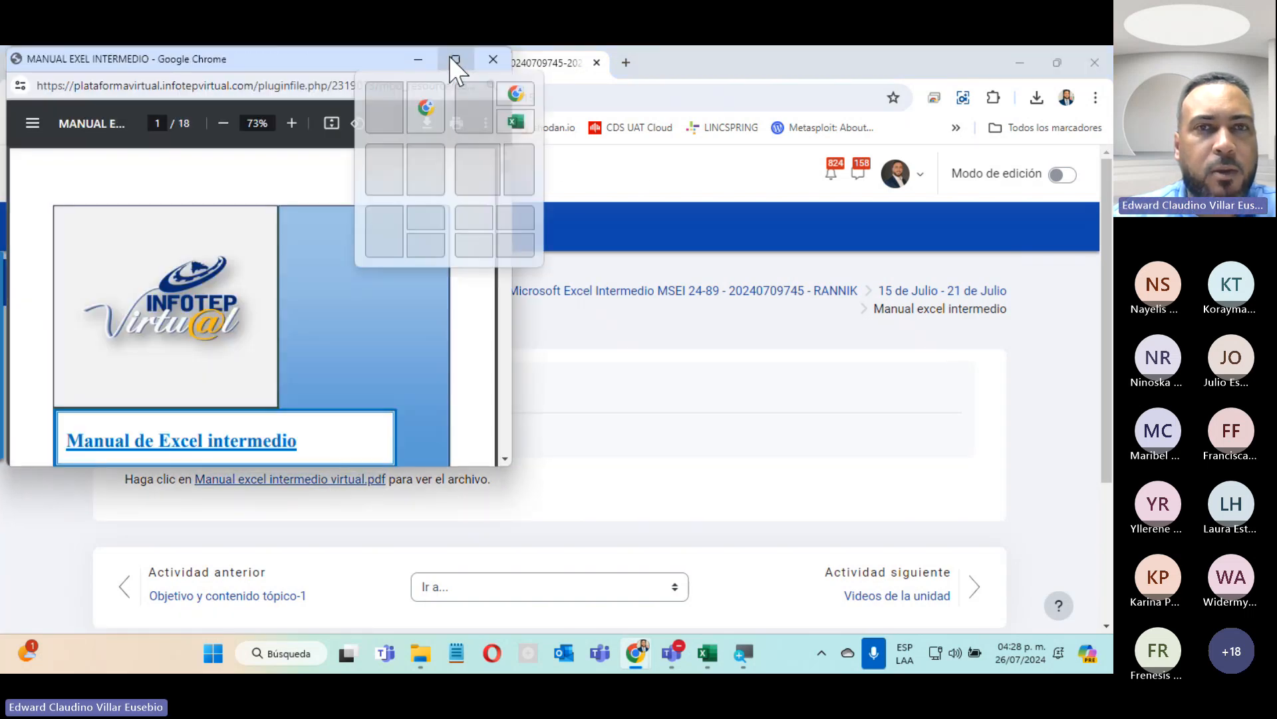
{"action": "left_click_drag", "start_coordinate": [409, 57], "coordinate": [565, 90]}
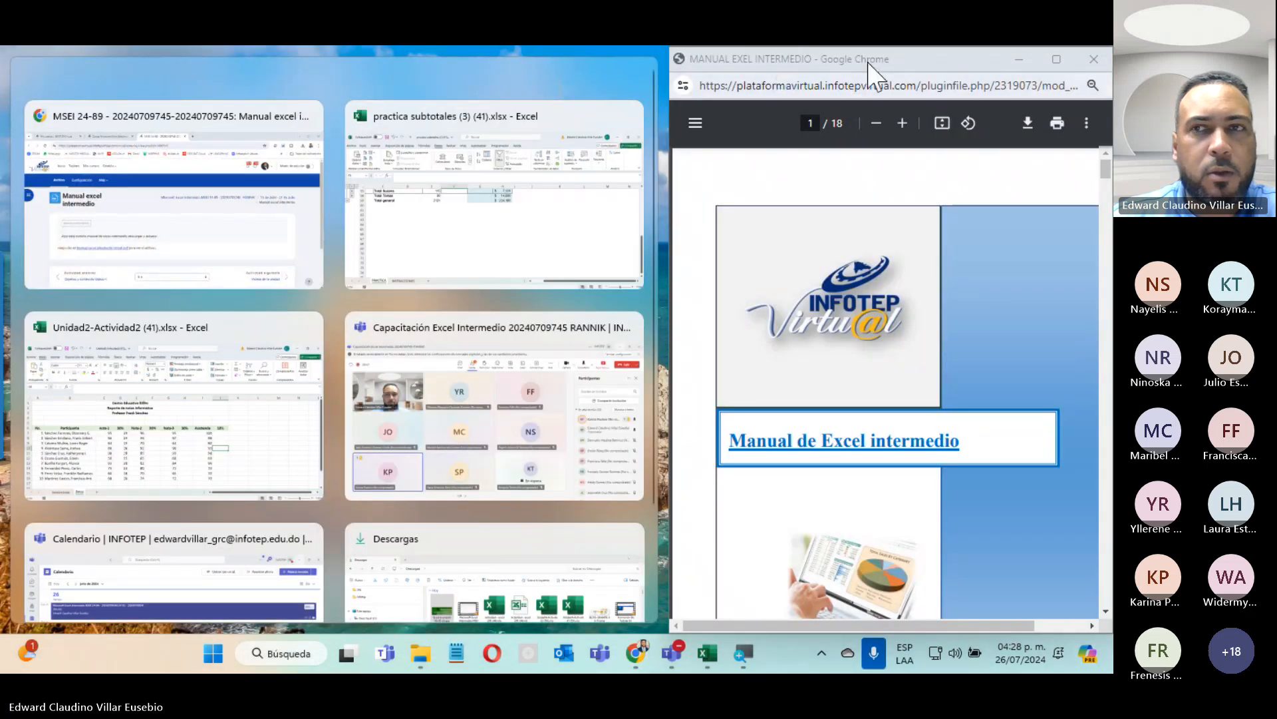
{"action": "left_click", "coordinate": [1018, 59]}
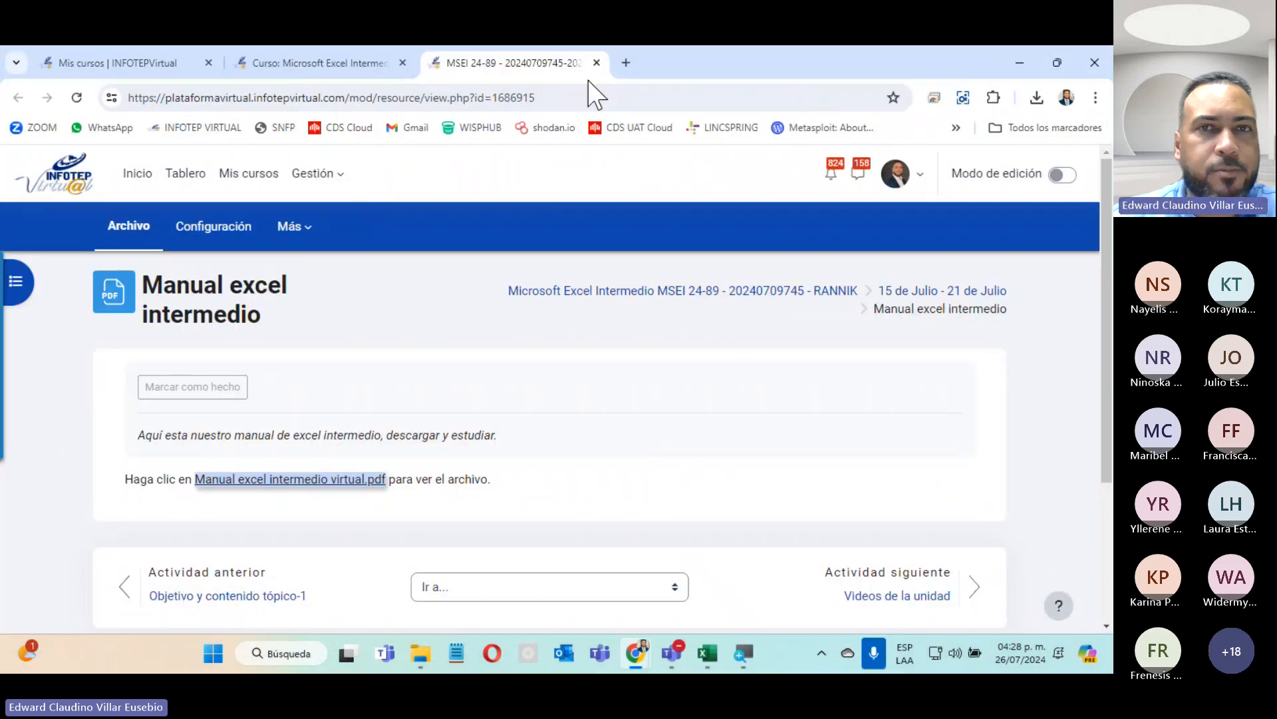
{"action": "left_click", "coordinate": [596, 62]}
Open section 3's two video links, functions Y - O combinadas con SI and Contar.Si, Sumar.Si, Promedio.Si, in new browser tabs.
{"action": "scroll", "coordinate": [516, 473], "scroll_direction": "down", "scroll_amount": 4}
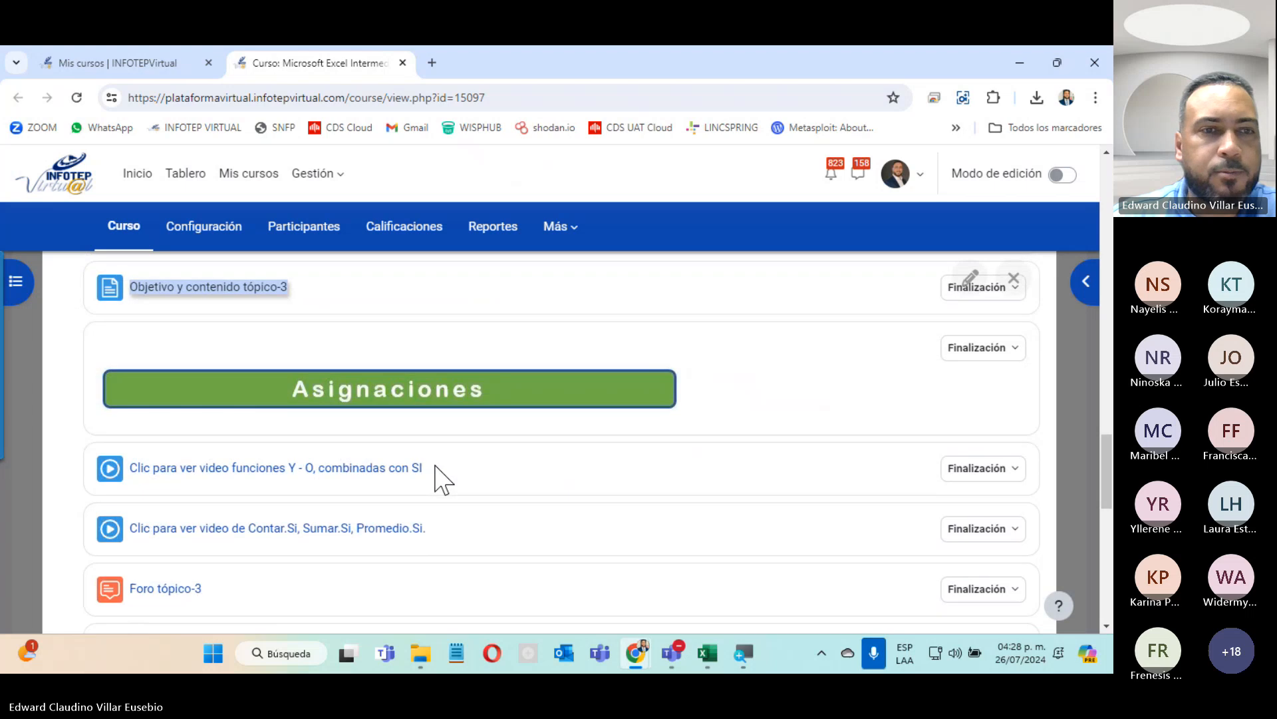
{"action": "right_click", "coordinate": [195, 467]}
{"action": "left_click", "coordinate": [325, 269]}
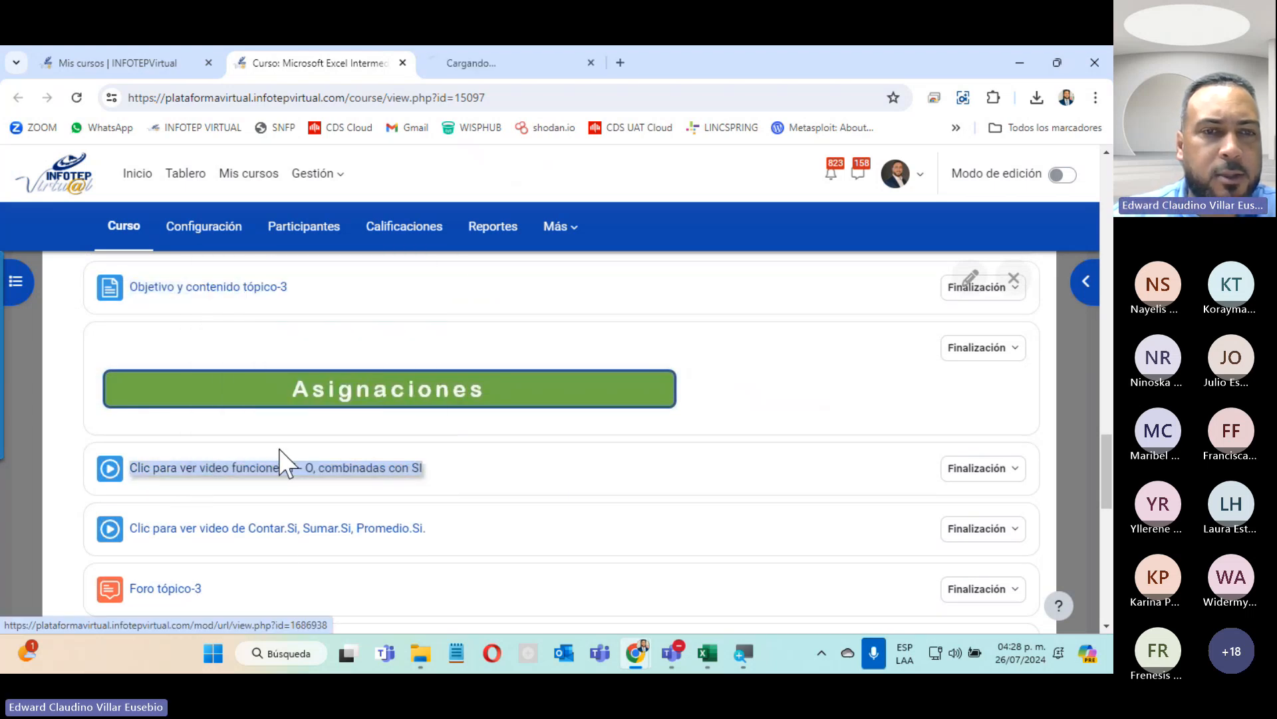
{"action": "right_click", "coordinate": [288, 542]}
{"action": "left_click", "coordinate": [447, 334]}
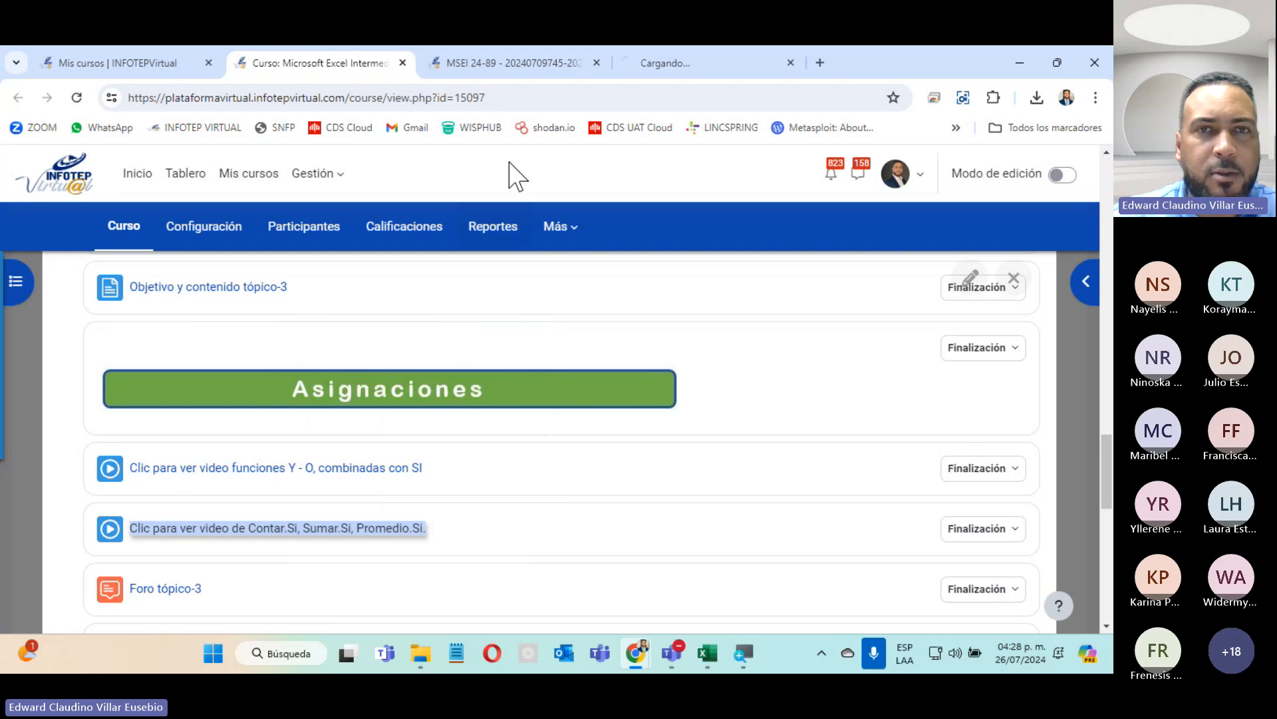
View the pages of both Unit 3 videos and close them to return to the course page.
{"action": "left_click", "coordinate": [529, 55]}
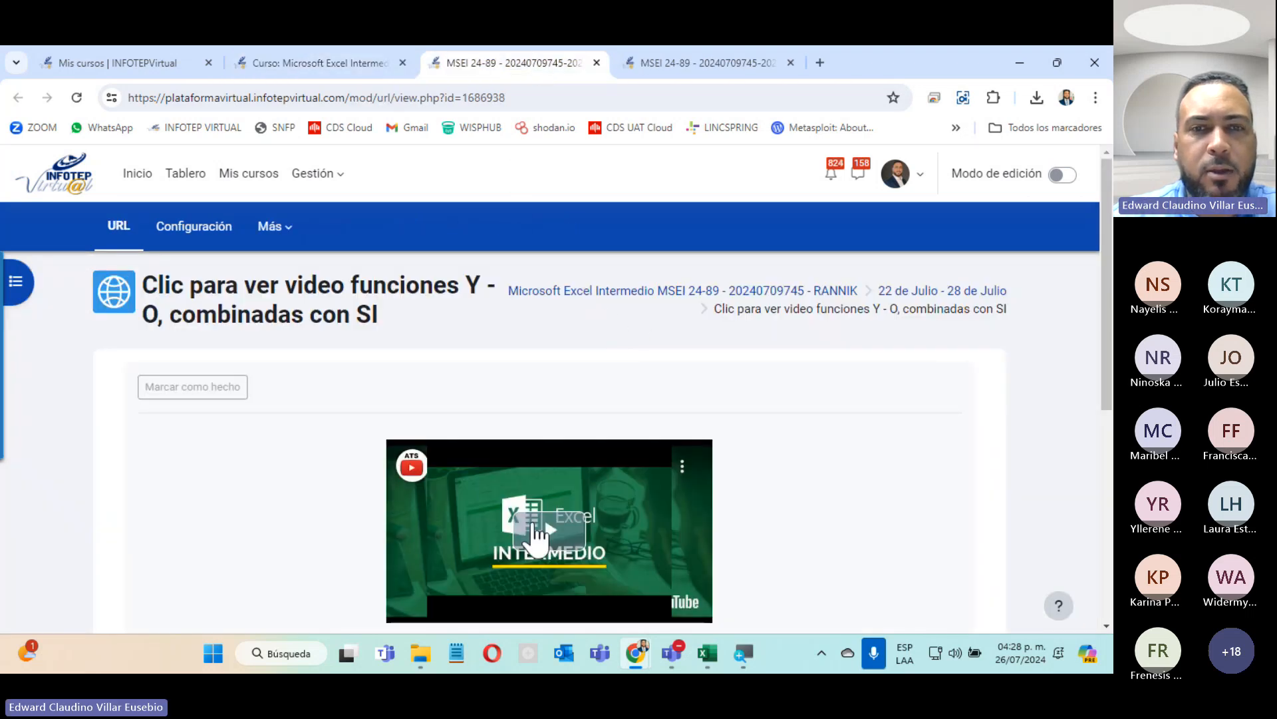
{"action": "scroll", "coordinate": [541, 532], "scroll_direction": "down", "scroll_amount": 5}
{"action": "scroll", "coordinate": [540, 532], "scroll_direction": "up", "scroll_amount": 5}
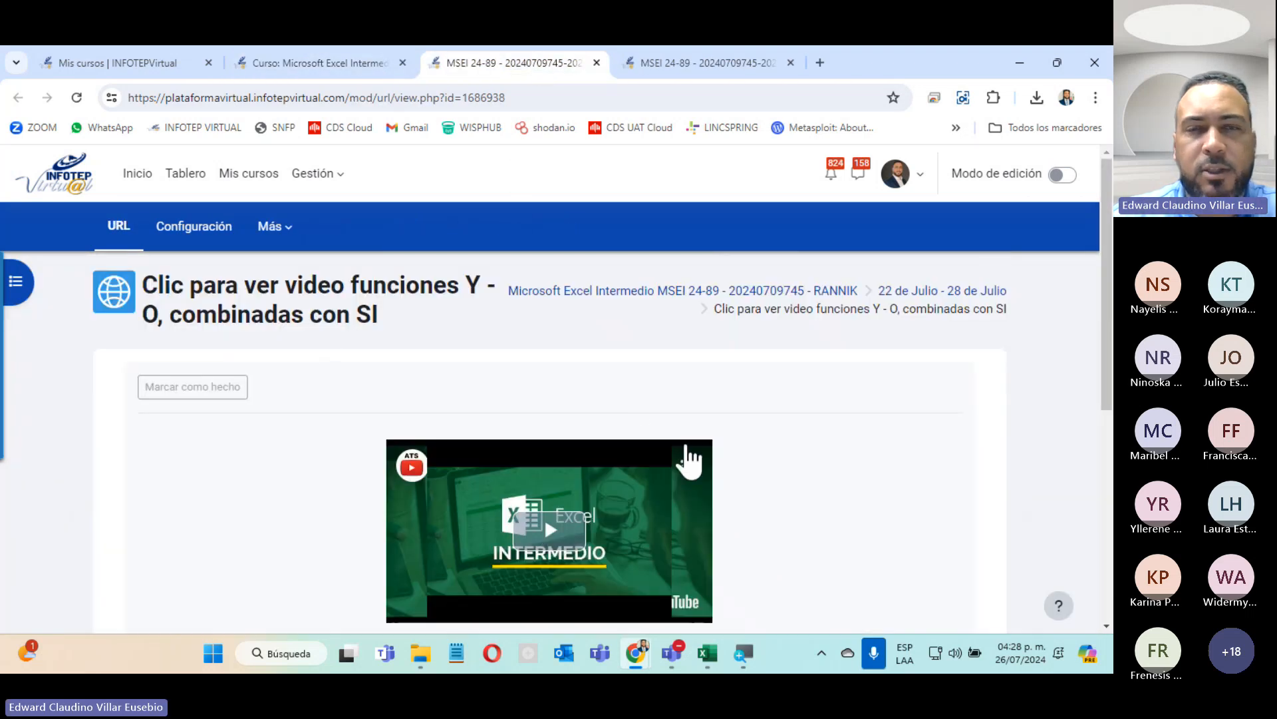
{"action": "left_click", "coordinate": [655, 60]}
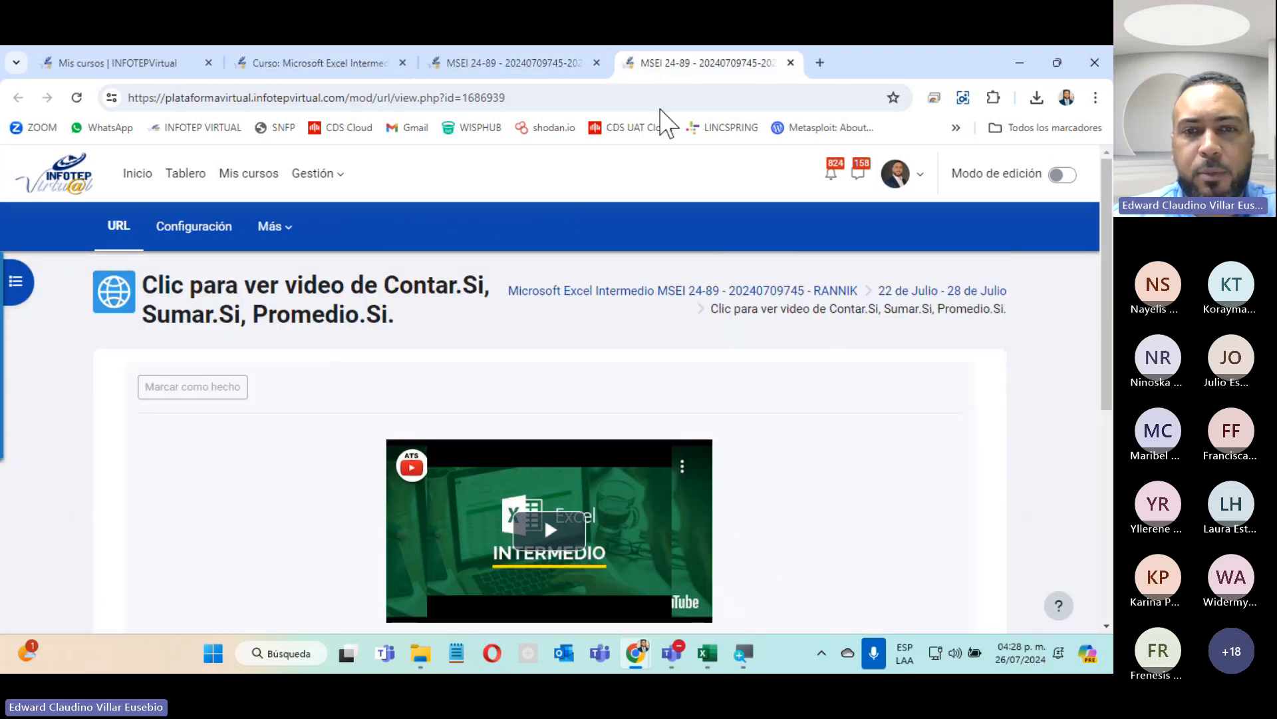
{"action": "left_click", "coordinate": [596, 62]}
{"action": "left_click", "coordinate": [596, 63]}
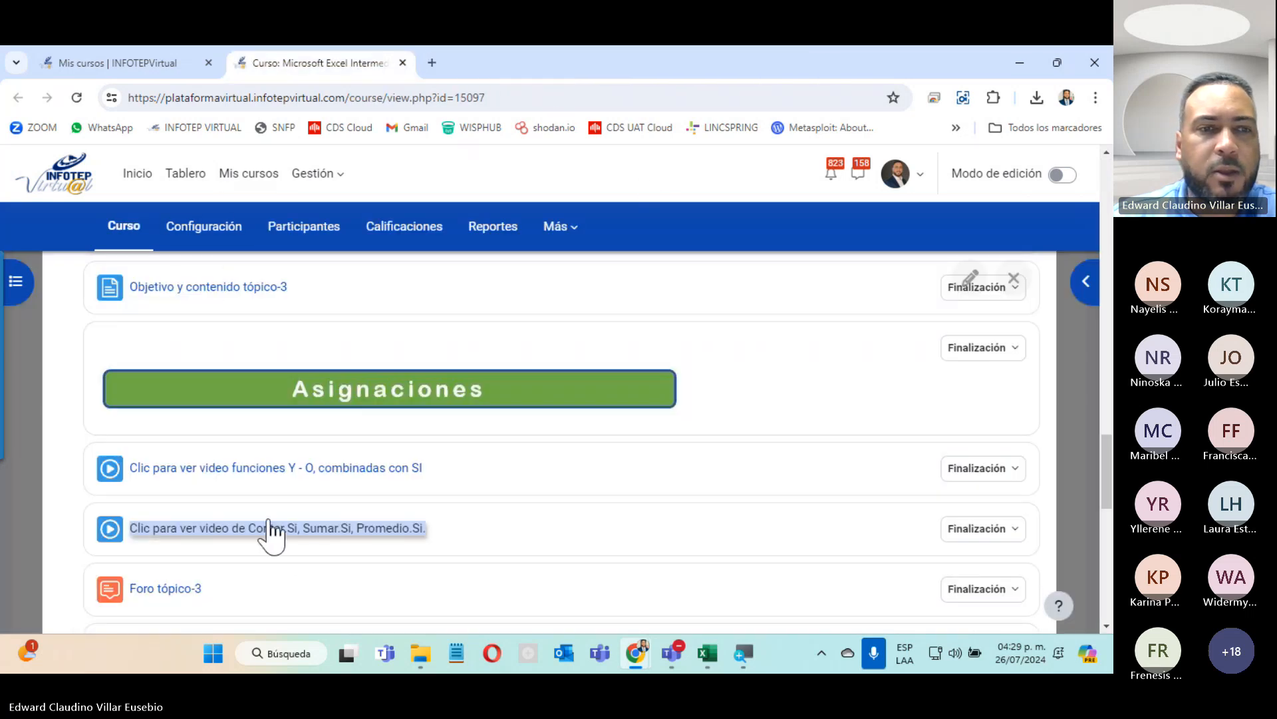
Open Foro tópico-3 in a new browser tab and read the forum's logical-function exercise and its point value.
{"action": "scroll", "coordinate": [222, 413], "scroll_direction": "down", "scroll_amount": 4}
{"action": "right_click", "coordinate": [159, 292]}
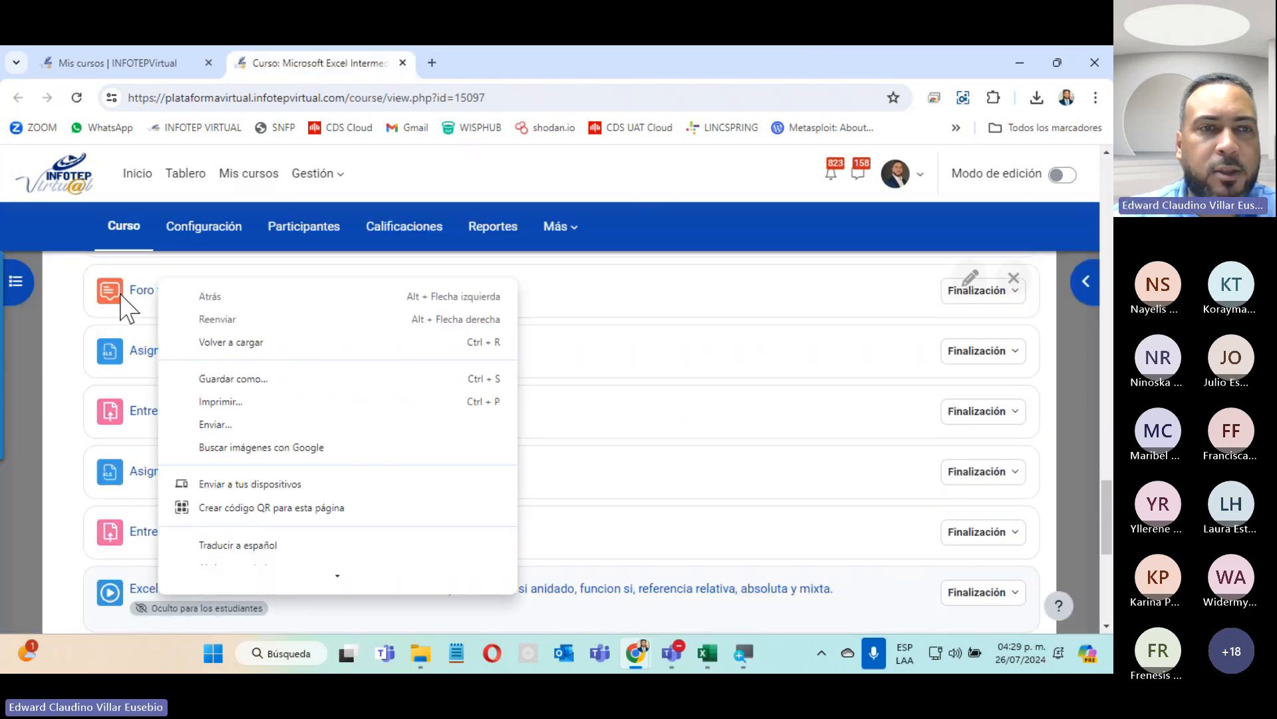
{"action": "left_click", "coordinate": [148, 298]}
{"action": "right_click", "coordinate": [145, 297]}
{"action": "left_click", "coordinate": [188, 310]}
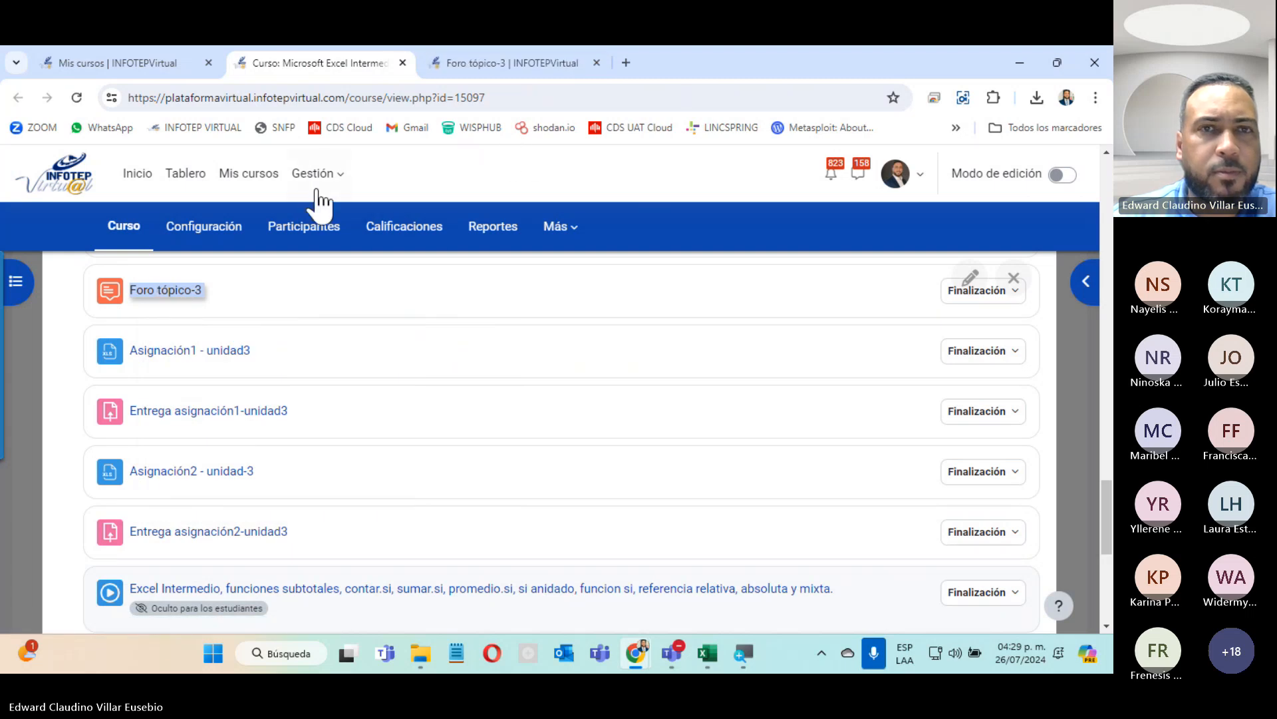
{"action": "left_click", "coordinate": [455, 70]}
{"action": "scroll", "coordinate": [614, 346], "scroll_direction": "down", "scroll_amount": 4}
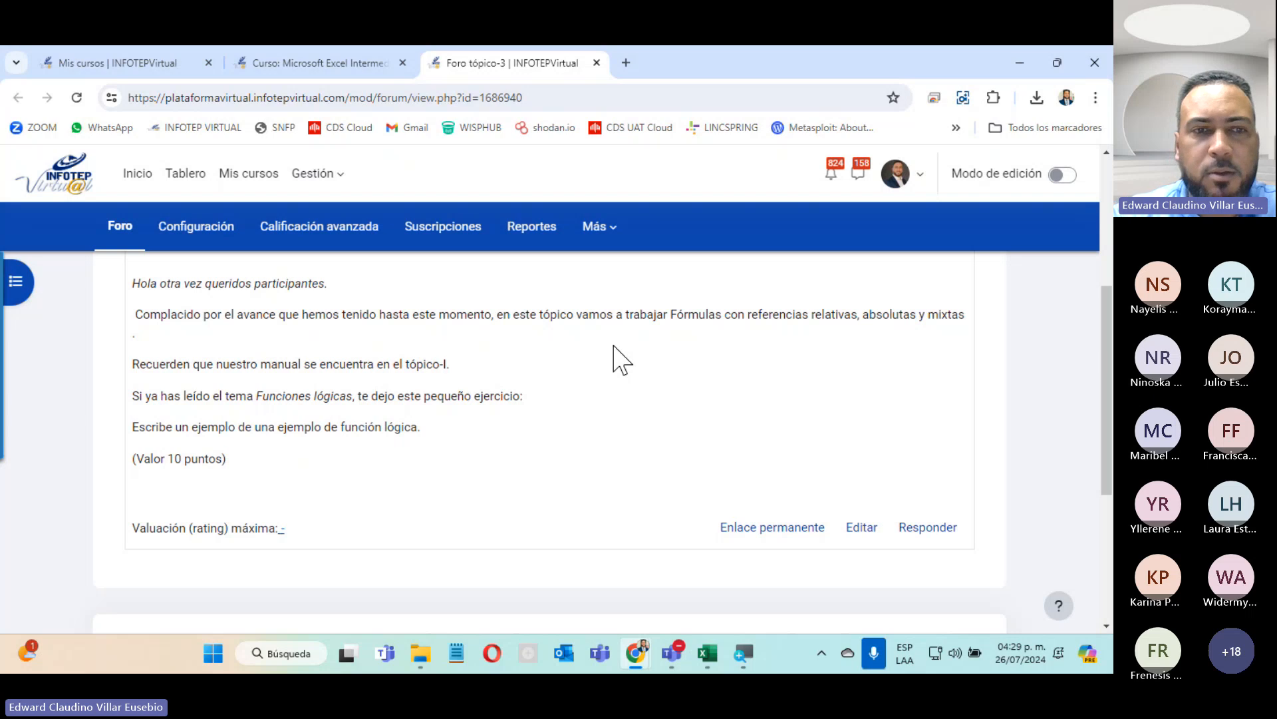
{"action": "scroll", "coordinate": [650, 419], "scroll_direction": "down", "scroll_amount": 10}
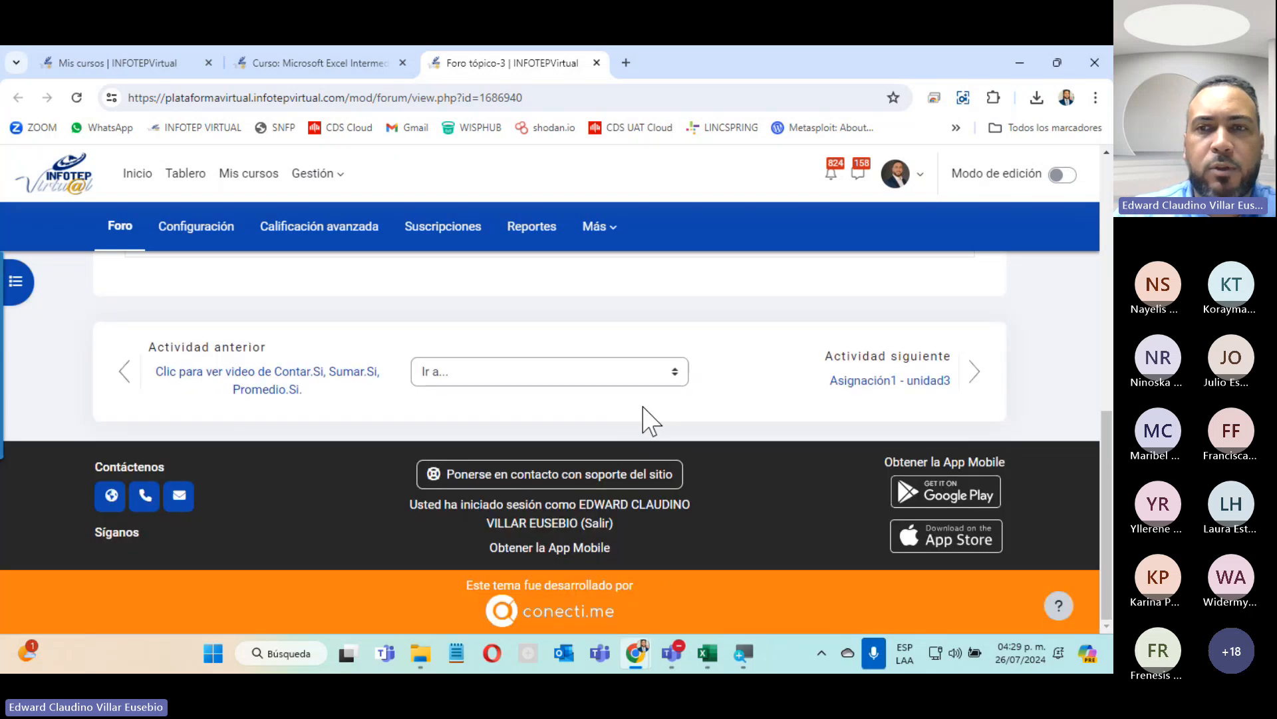
{"action": "scroll", "coordinate": [759, 436], "scroll_direction": "up", "scroll_amount": 10}
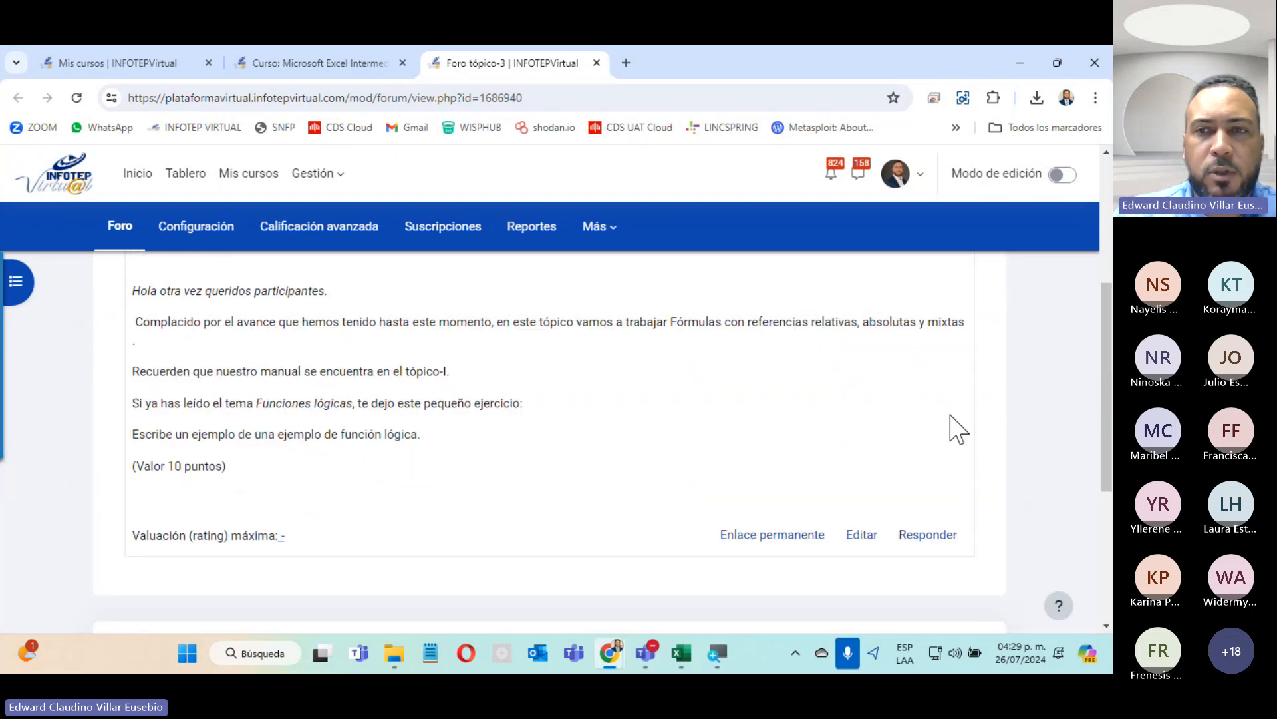
{"action": "left_click", "coordinate": [950, 291]}
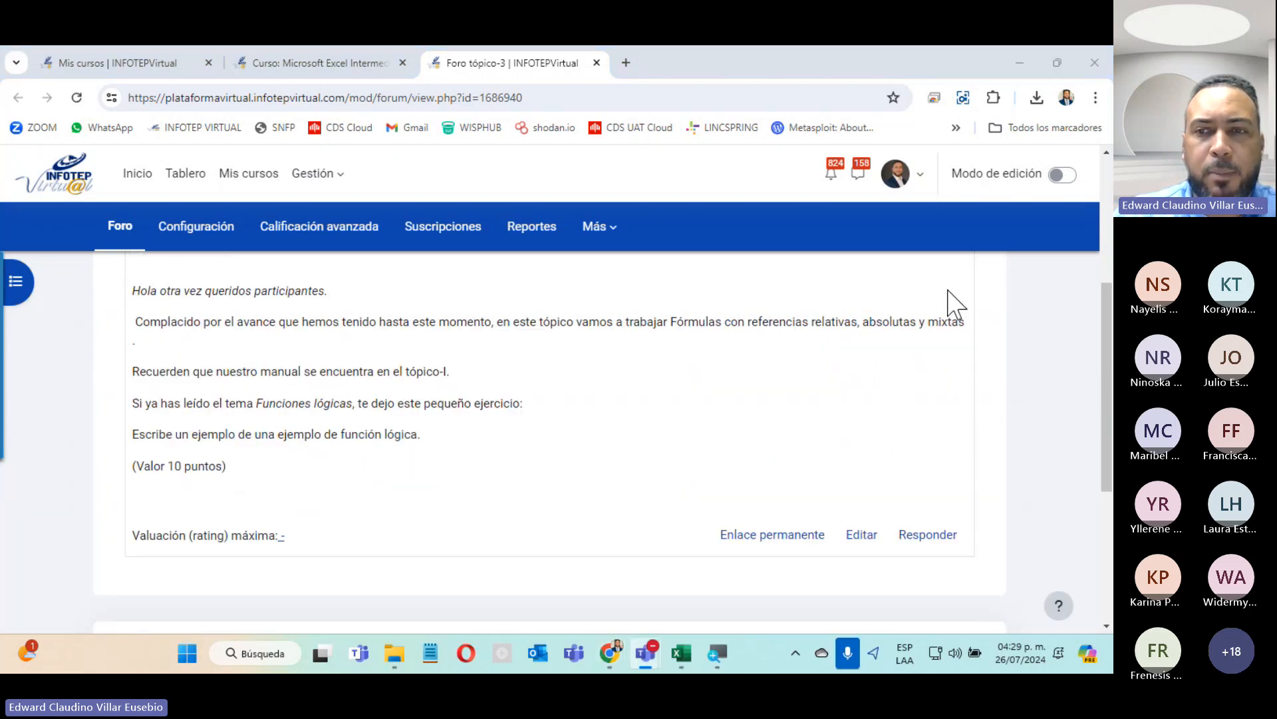
Open the reply box under the forum exercise, leave it empty and close the forum page.
{"action": "left_click", "coordinate": [932, 536]}
{"action": "scroll", "coordinate": [633, 479], "scroll_direction": "down", "scroll_amount": 4}
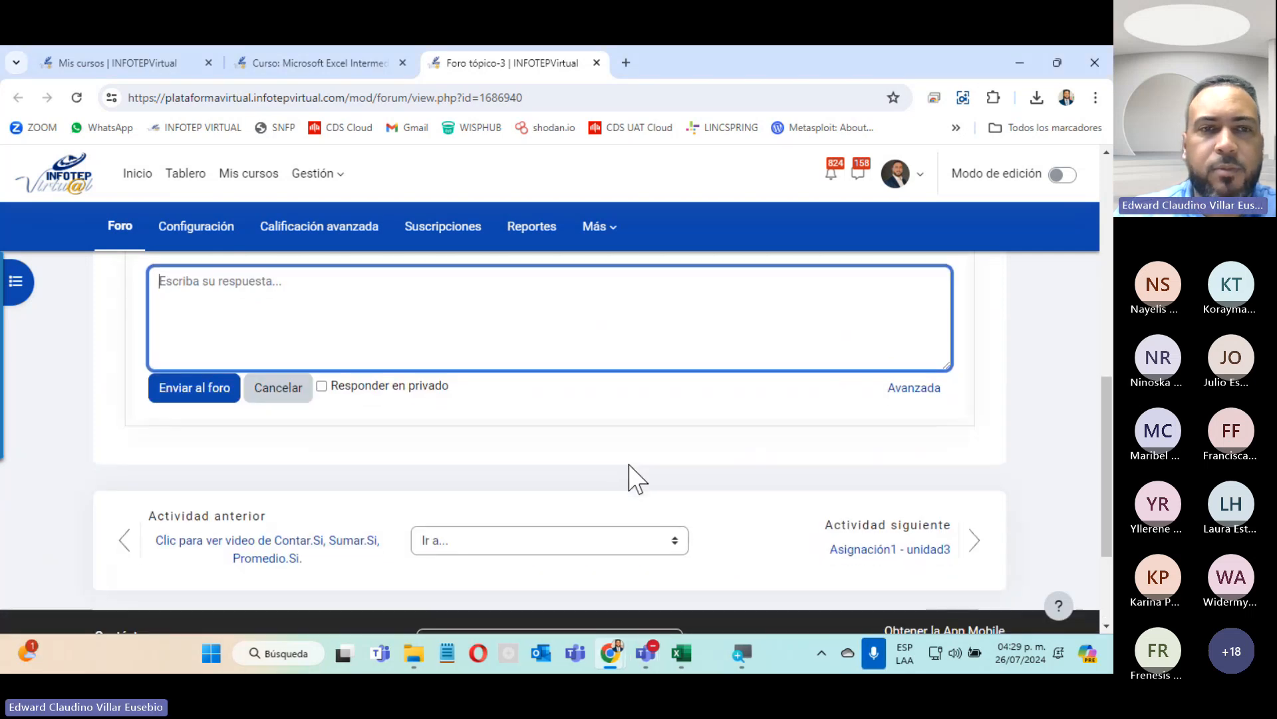
{"action": "scroll", "coordinate": [632, 479], "scroll_direction": "up", "scroll_amount": 4}
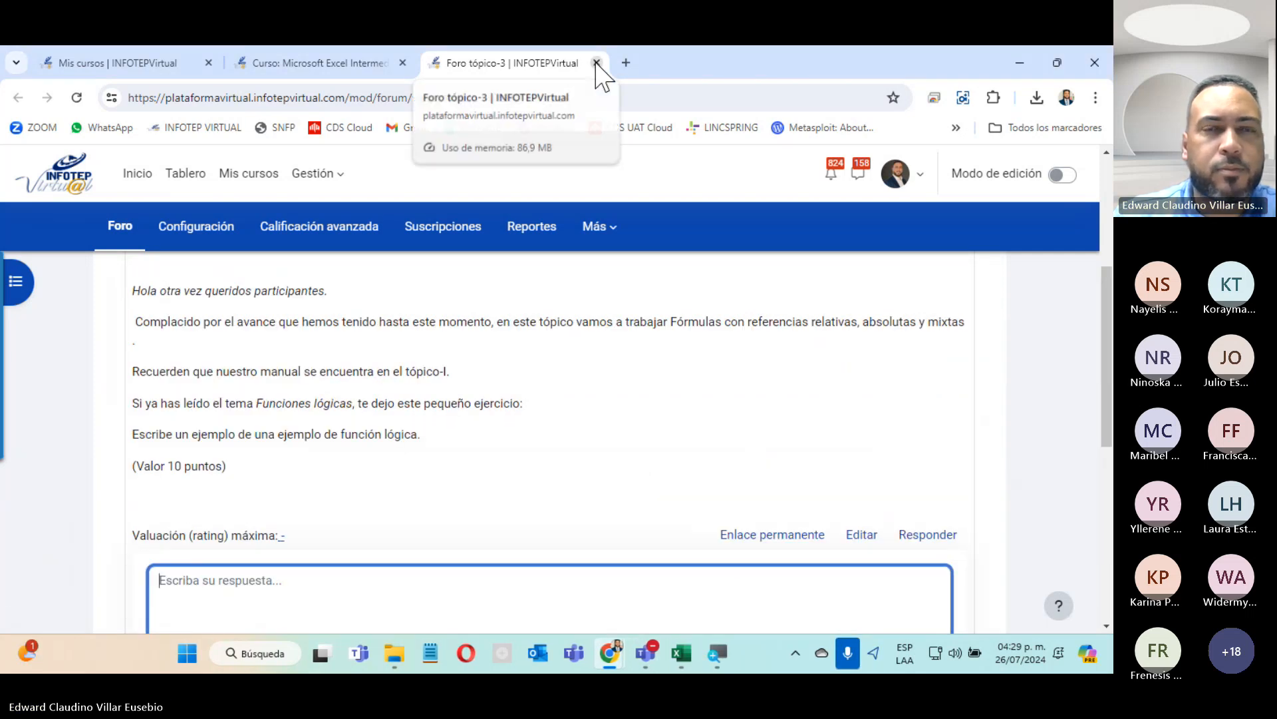
{"action": "left_click", "coordinate": [596, 63]}
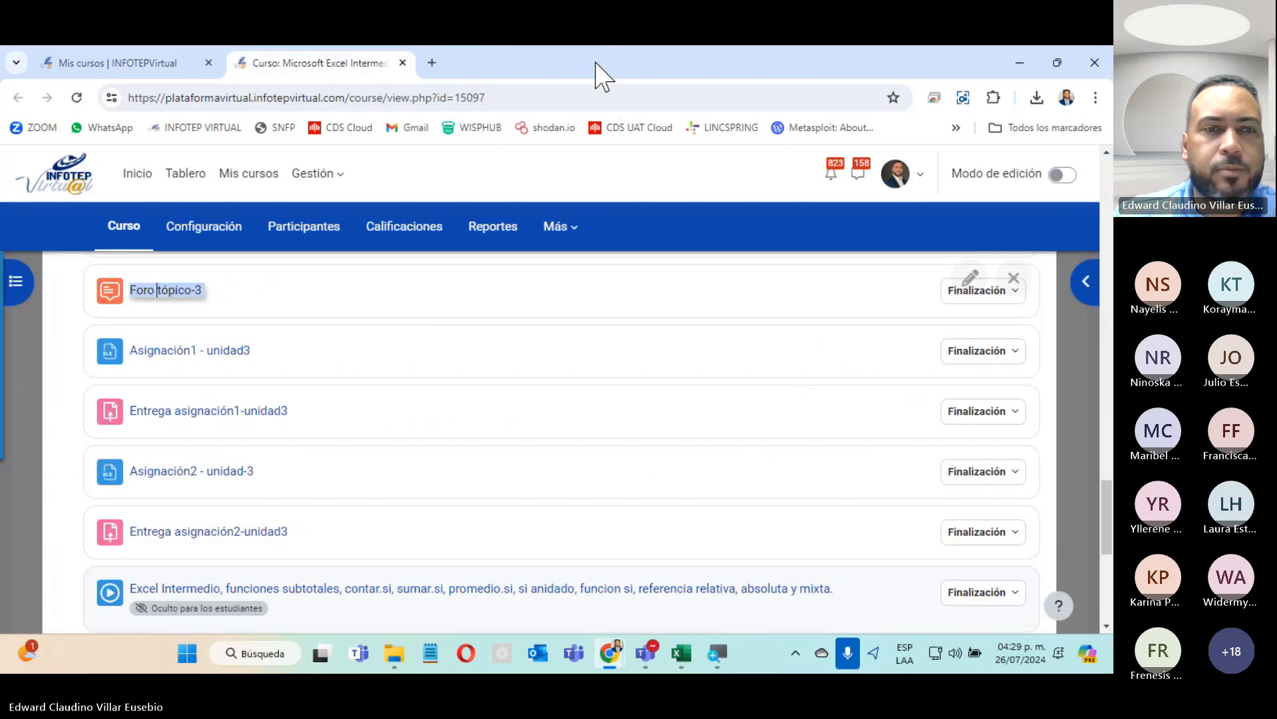
Check the Entrega asignación1-unidad3 page, go back to the course and open the Asignación1 - unidad3 file.
{"action": "left_click", "coordinate": [184, 419]}
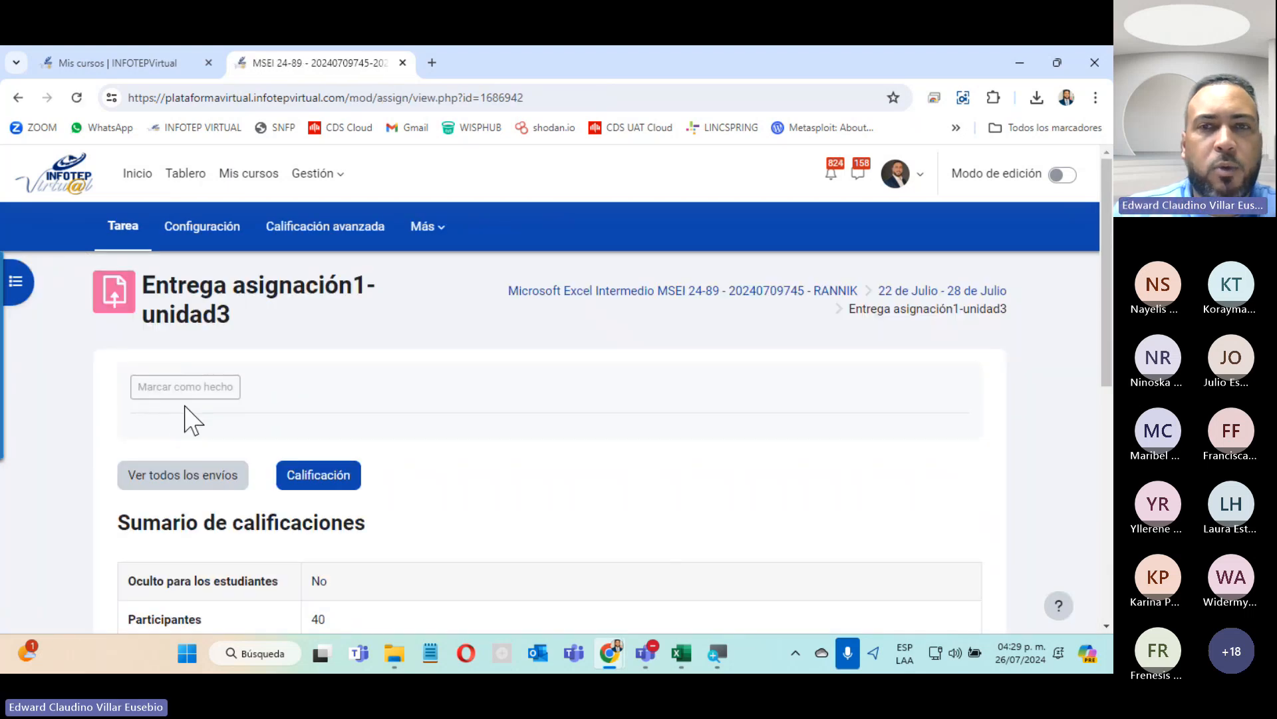
{"action": "left_click", "coordinate": [20, 97]}
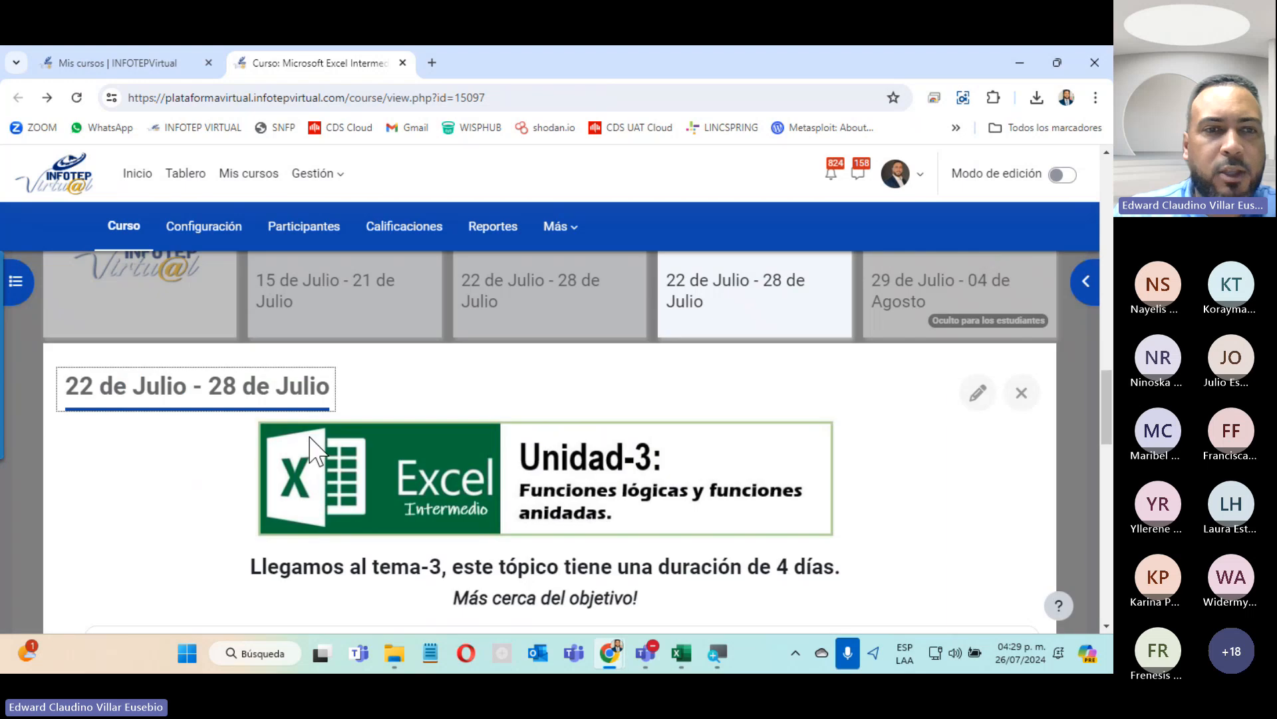
{"action": "left_click", "coordinate": [216, 486]}
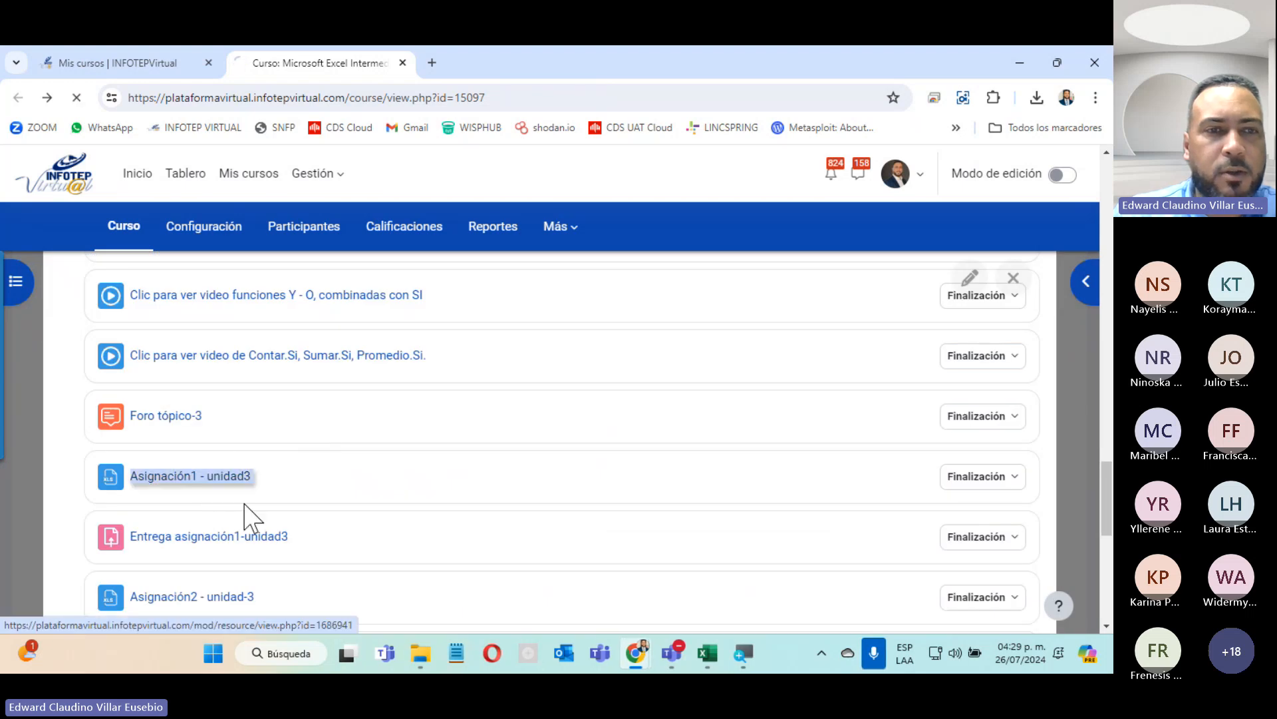
Download the Asignación2 - unidad-3 file and open the downloaded practica funciones logicas1 (42).xlsx workbook in Excel.
{"action": "left_click", "coordinate": [209, 598]}
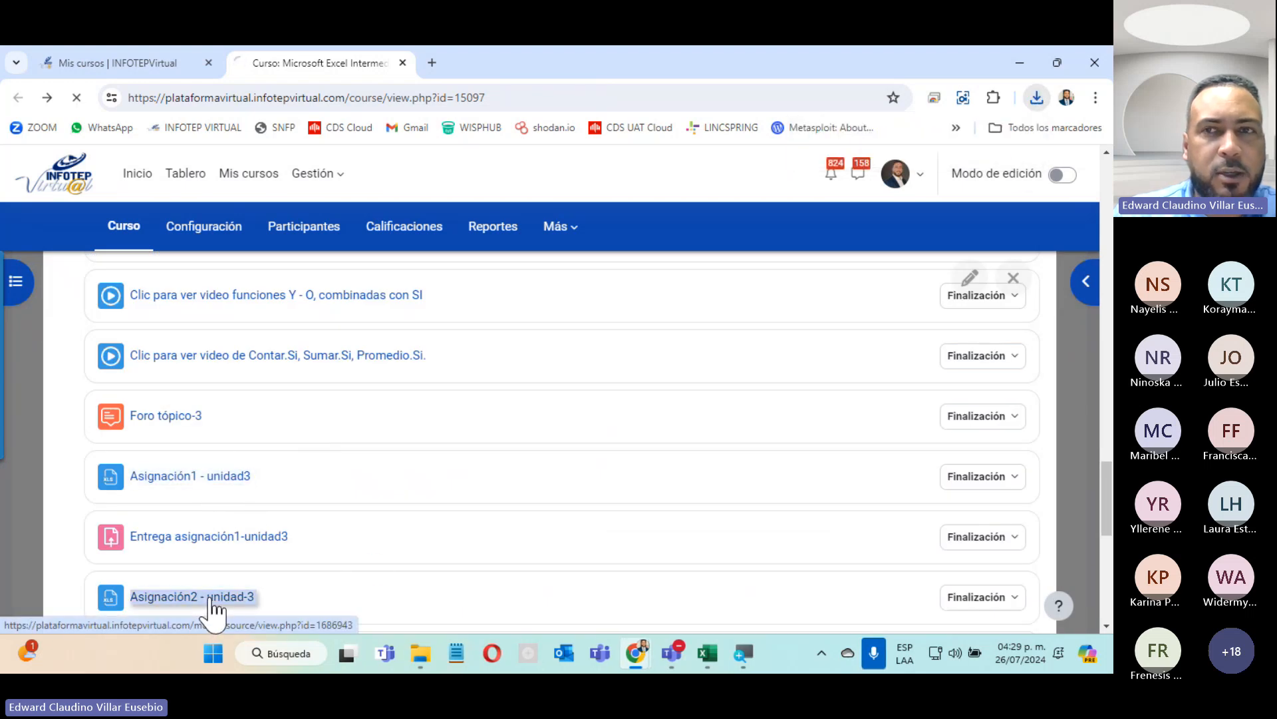
{"action": "left_click", "coordinate": [1065, 98]}
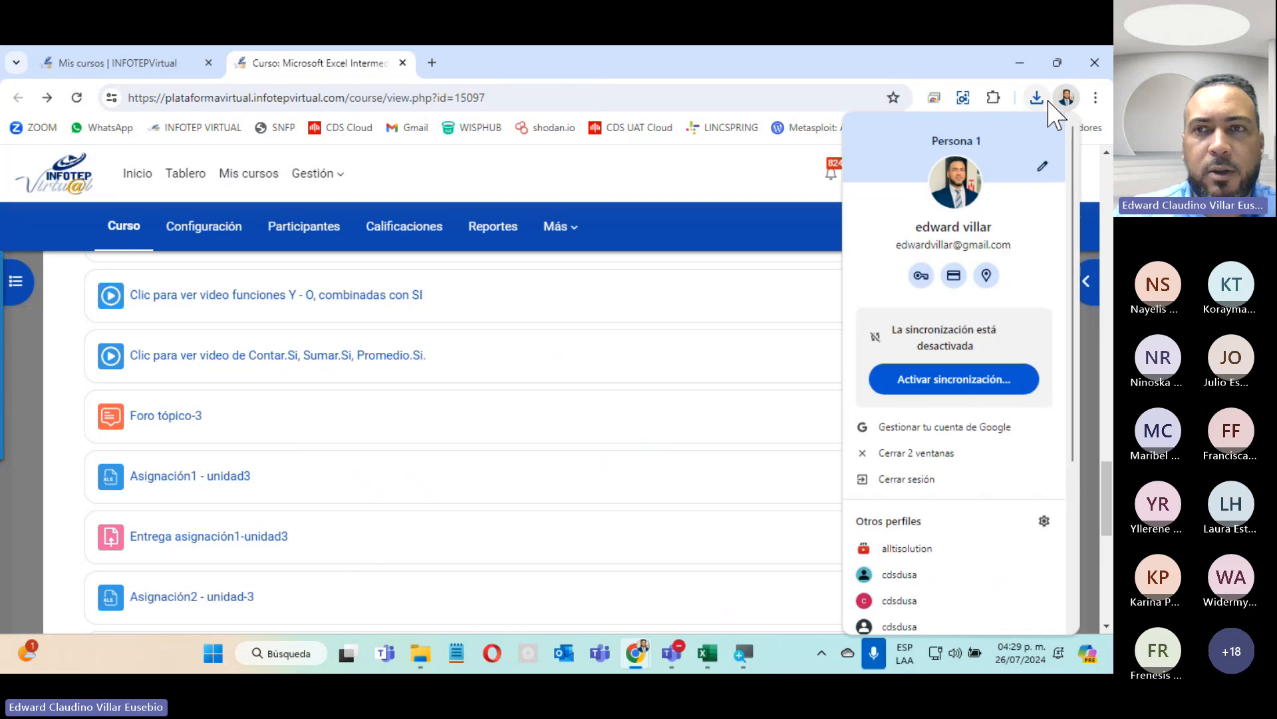
{"action": "left_click", "coordinate": [1035, 98]}
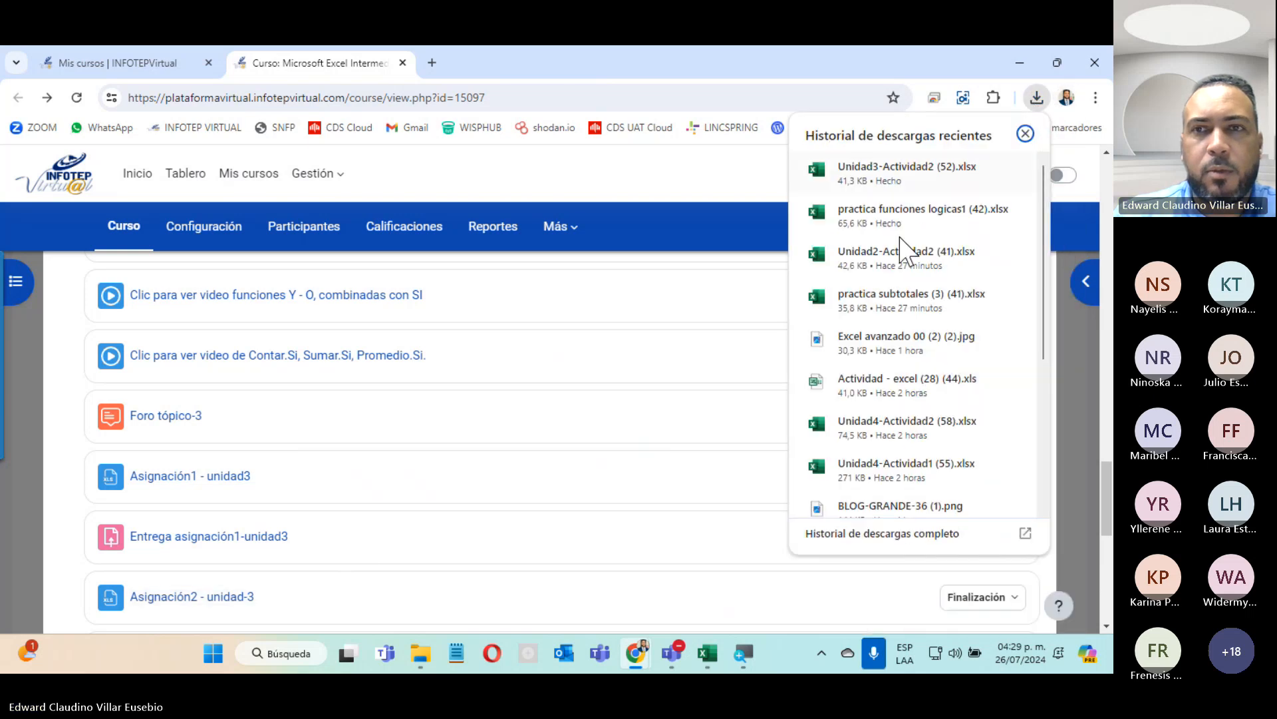
{"action": "left_click", "coordinate": [868, 212]}
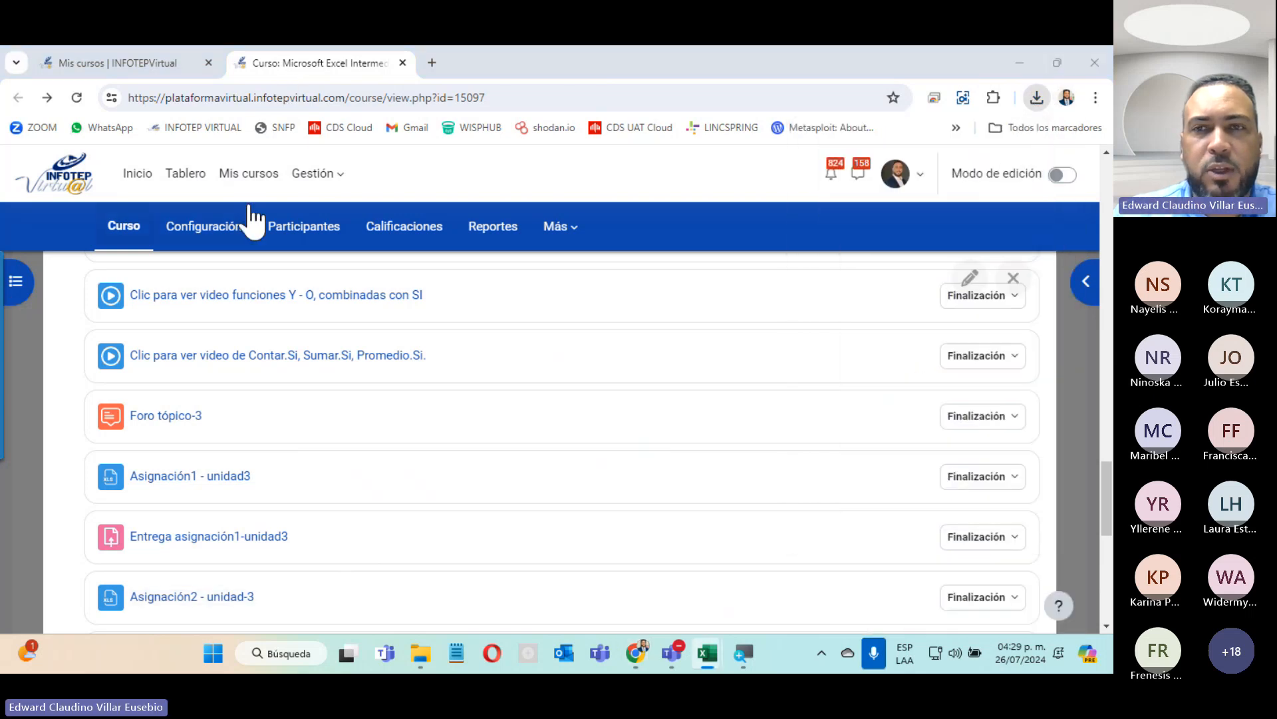
{"action": "key", "text": "alt+Tab"}
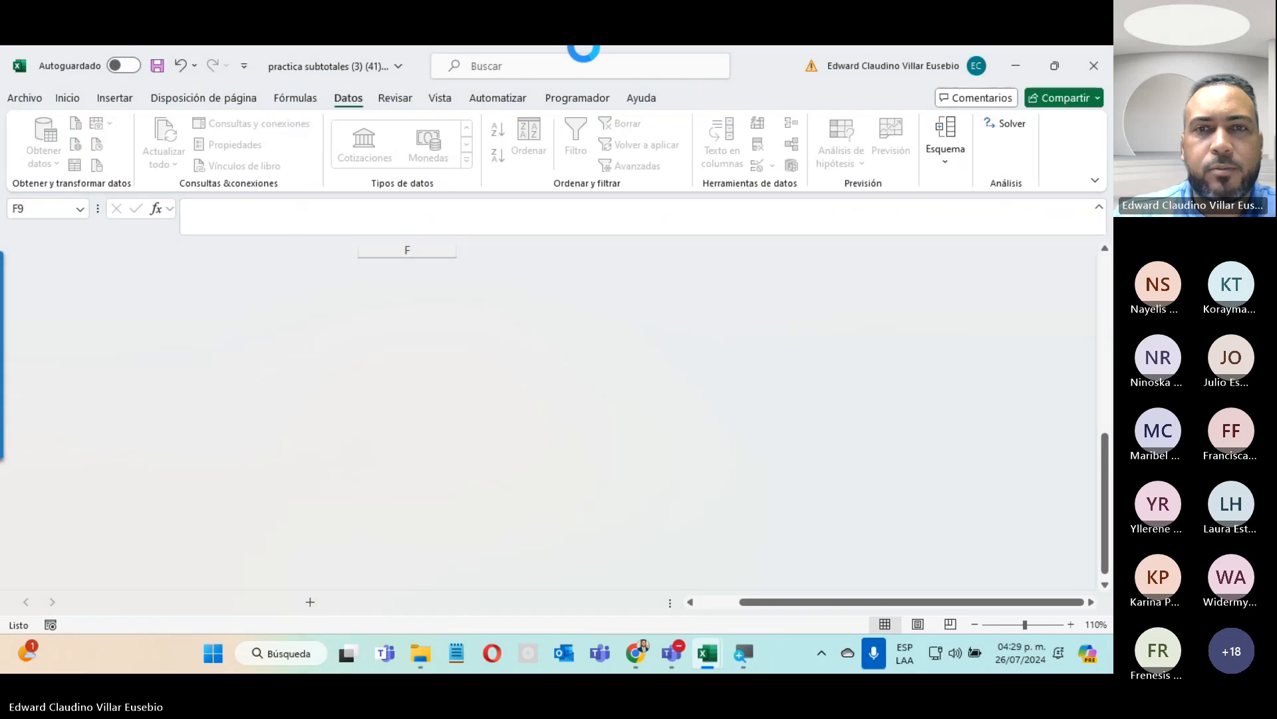
{"action": "left_click", "coordinate": [851, 94]}
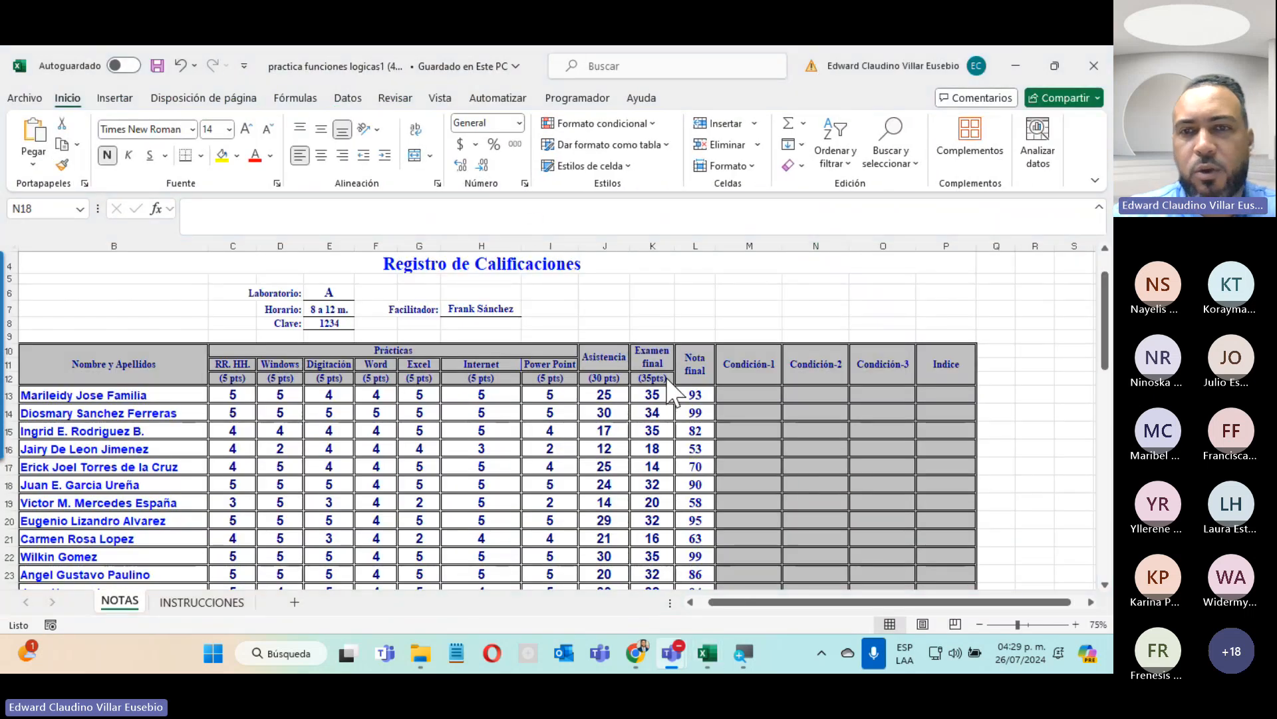
Read the SI-function exercises on the INSTRUCCIONES sheet, return to NOTAS and check the first student's Nota final formula.
{"action": "left_click", "coordinate": [185, 601]}
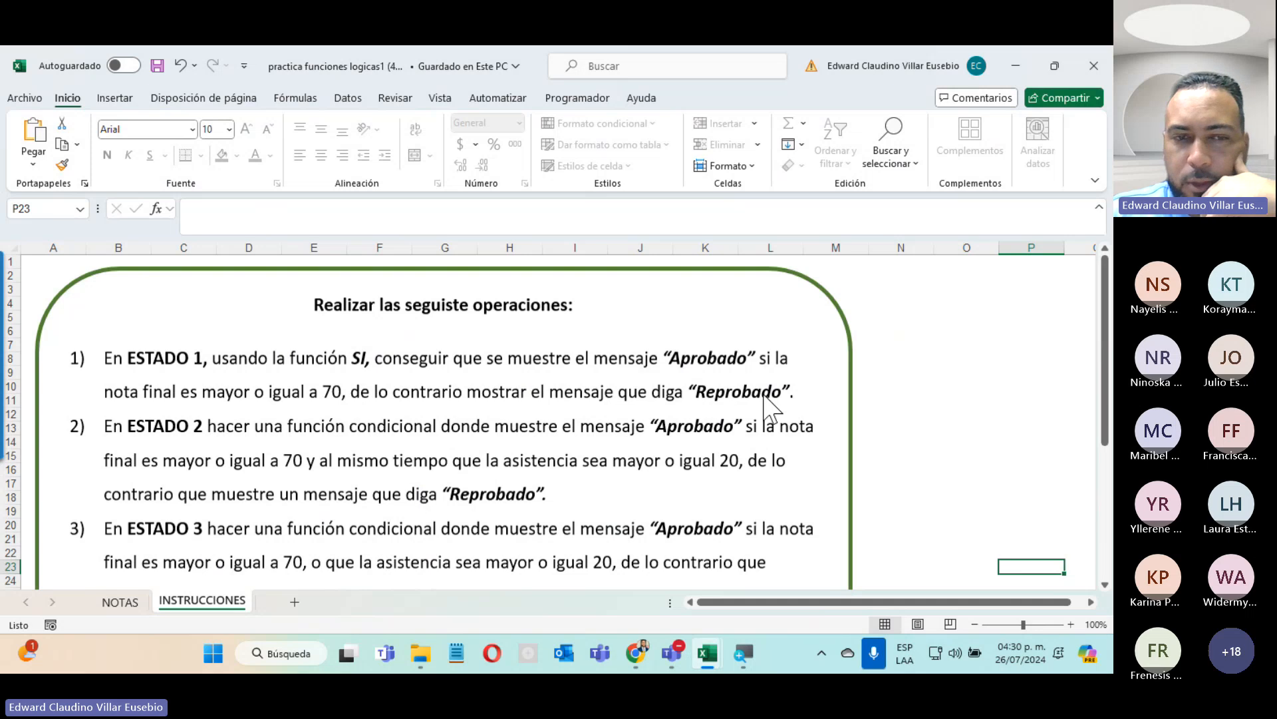
{"action": "left_click", "coordinate": [110, 602]}
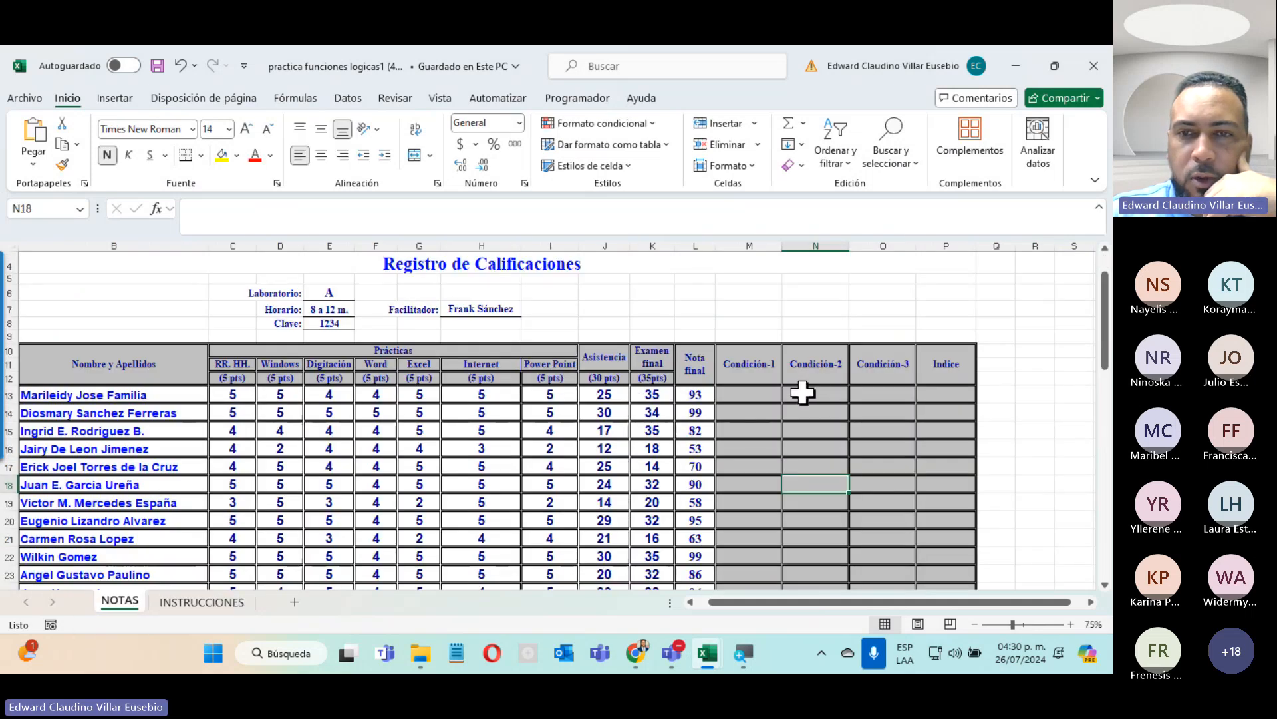
{"action": "left_click", "coordinate": [748, 394]}
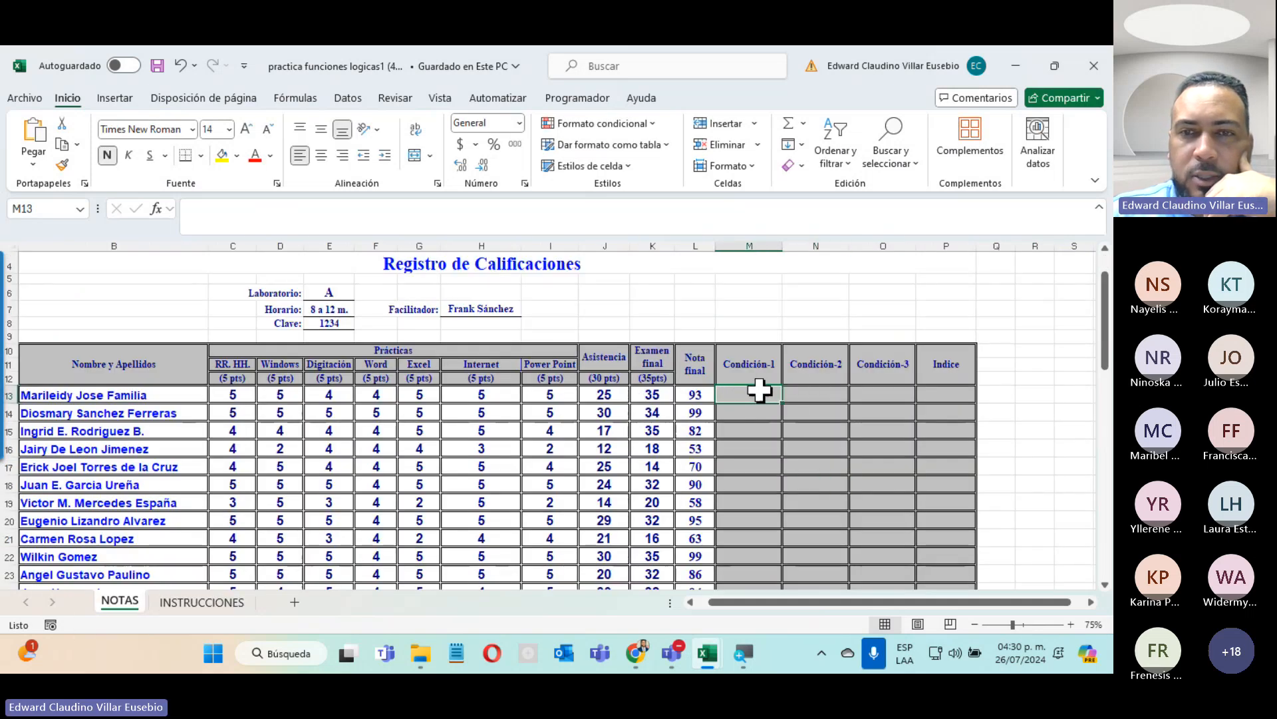
{"action": "left_click", "coordinate": [689, 397]}
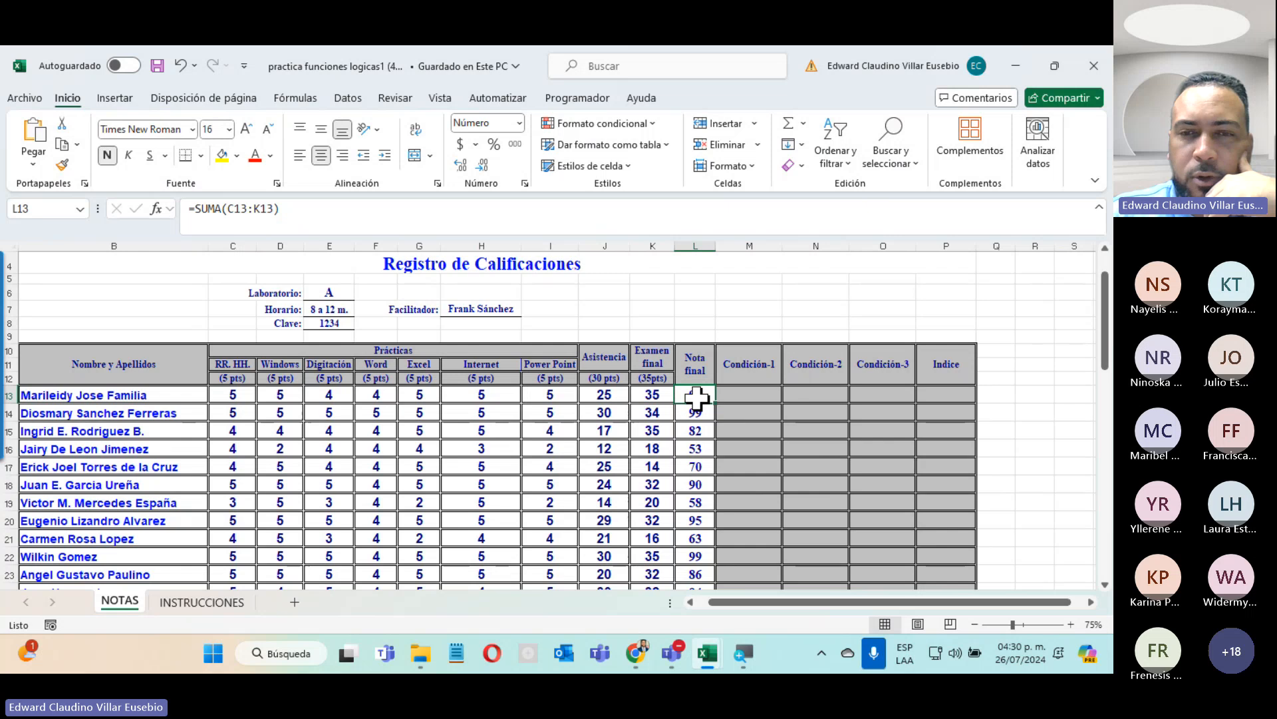
Start inserting a function in the first Condición-1 cell, M13, and list the functions of the Todo category.
{"action": "left_click", "coordinate": [750, 394]}
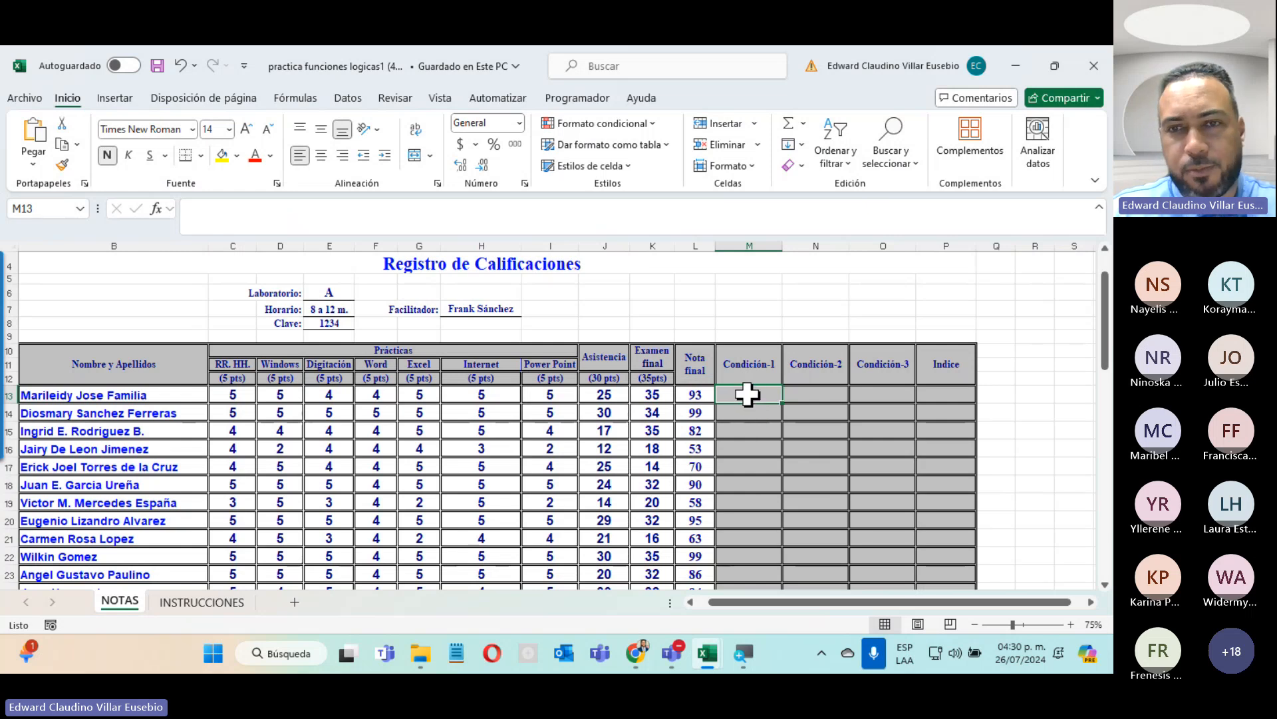
{"action": "left_click", "coordinate": [157, 210]}
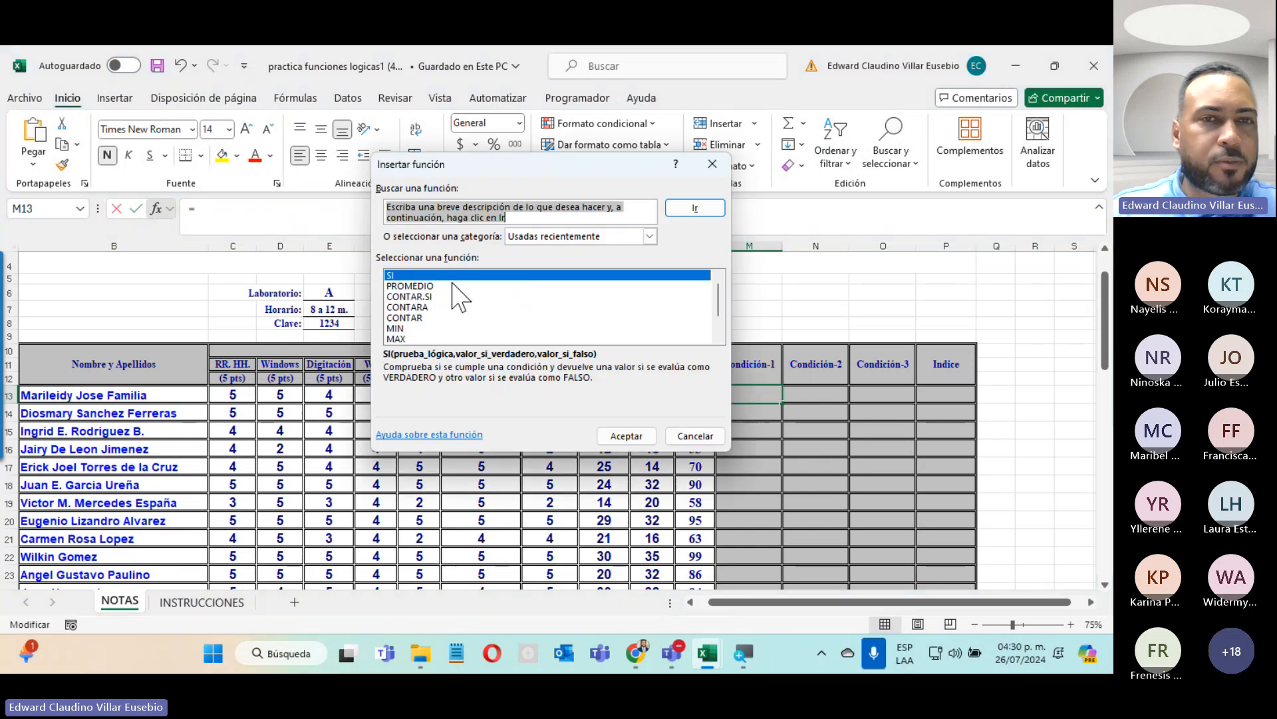
{"action": "left_click_drag", "start_coordinate": [491, 165], "coordinate": [311, 197]}
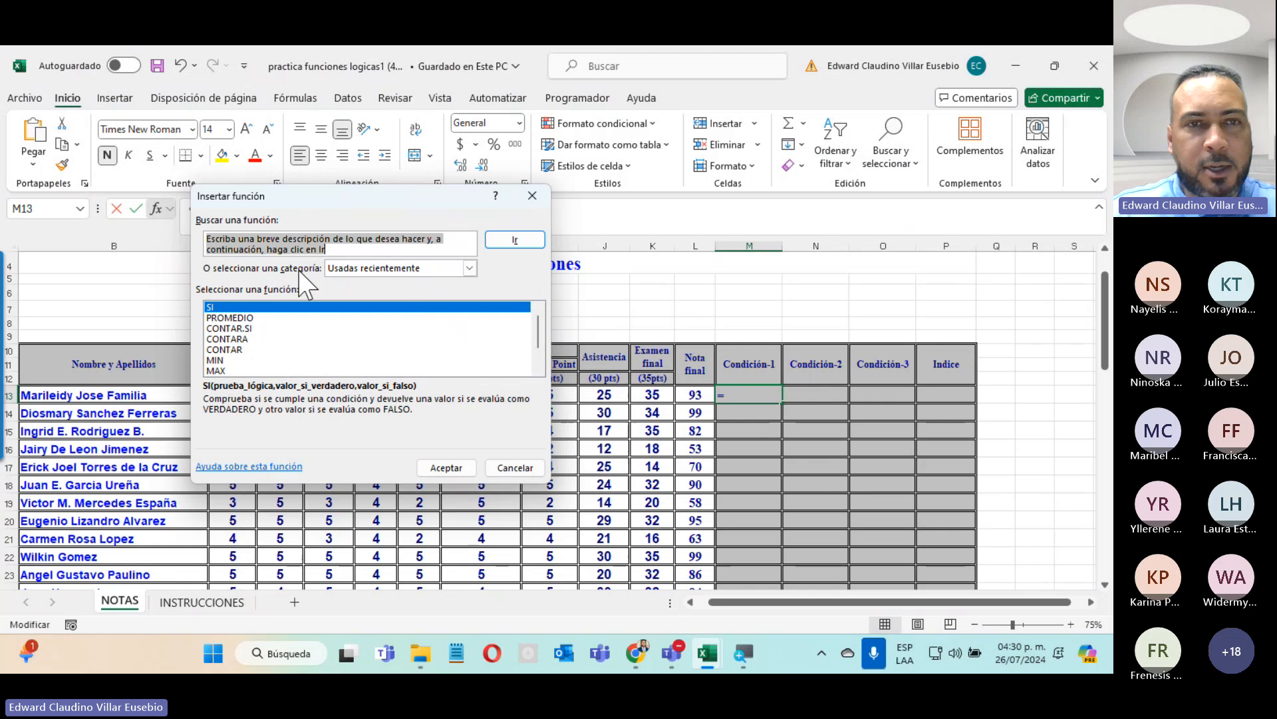
{"action": "left_click", "coordinate": [332, 247]}
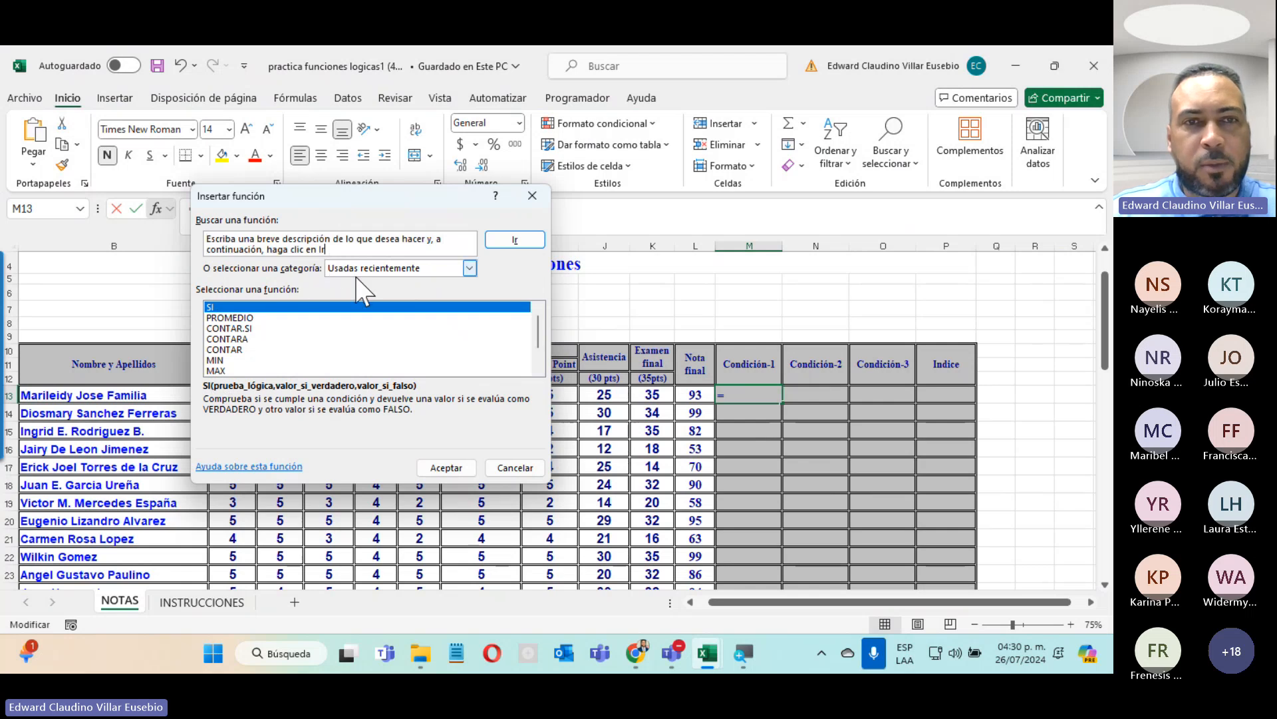
{"action": "left_click", "coordinate": [360, 269]}
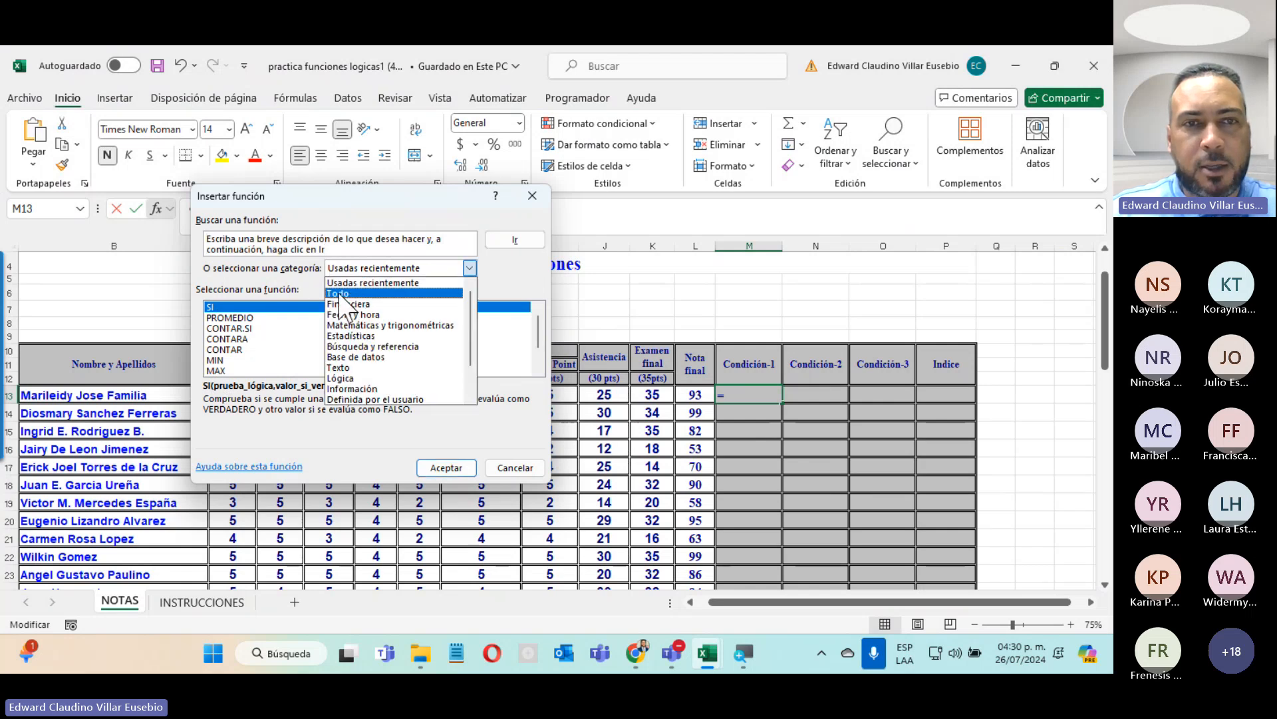
{"action": "left_click", "coordinate": [341, 295]}
{"action": "mouse_move", "coordinate": [539, 322]}
{"action": "left_mouse_down"}
{"action": "mouse_move", "coordinate": [542, 358]}
{"action": "mouse_move", "coordinate": [537, 320]}
{"action": "left_mouse_up"}
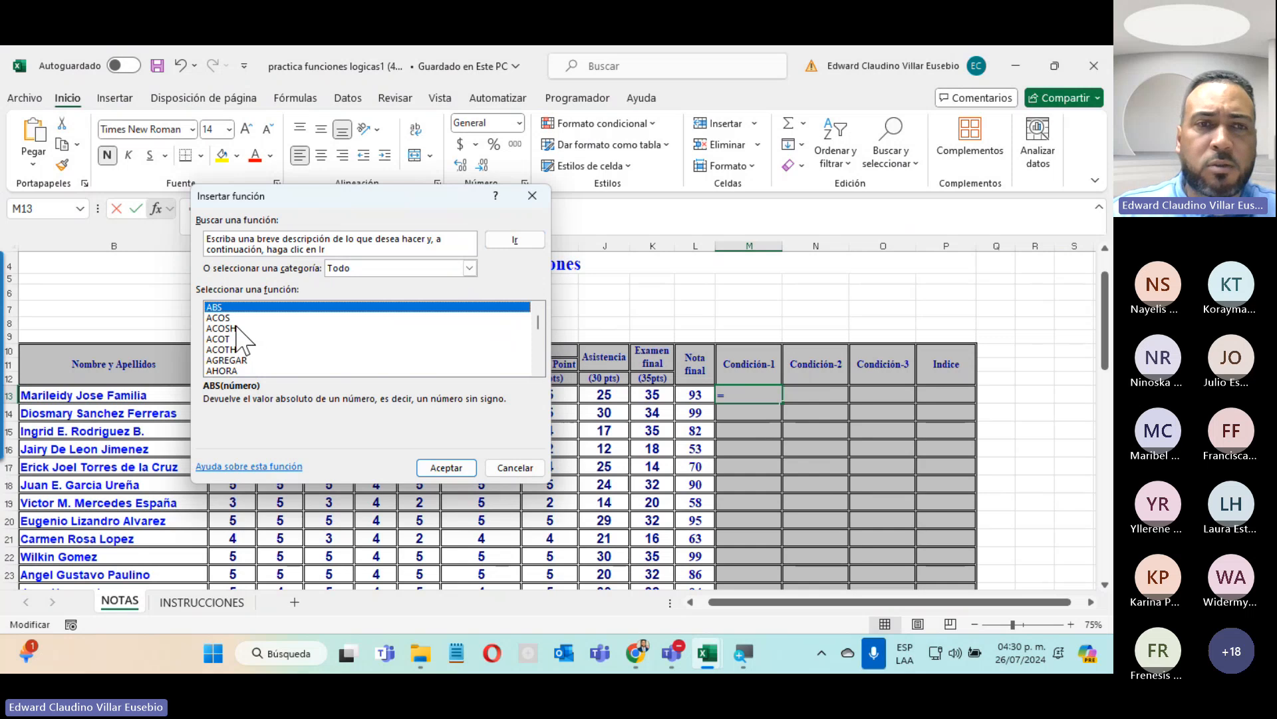
Search the available functions for "si" and look through the recommended functions.
{"action": "left_click", "coordinate": [347, 250]}
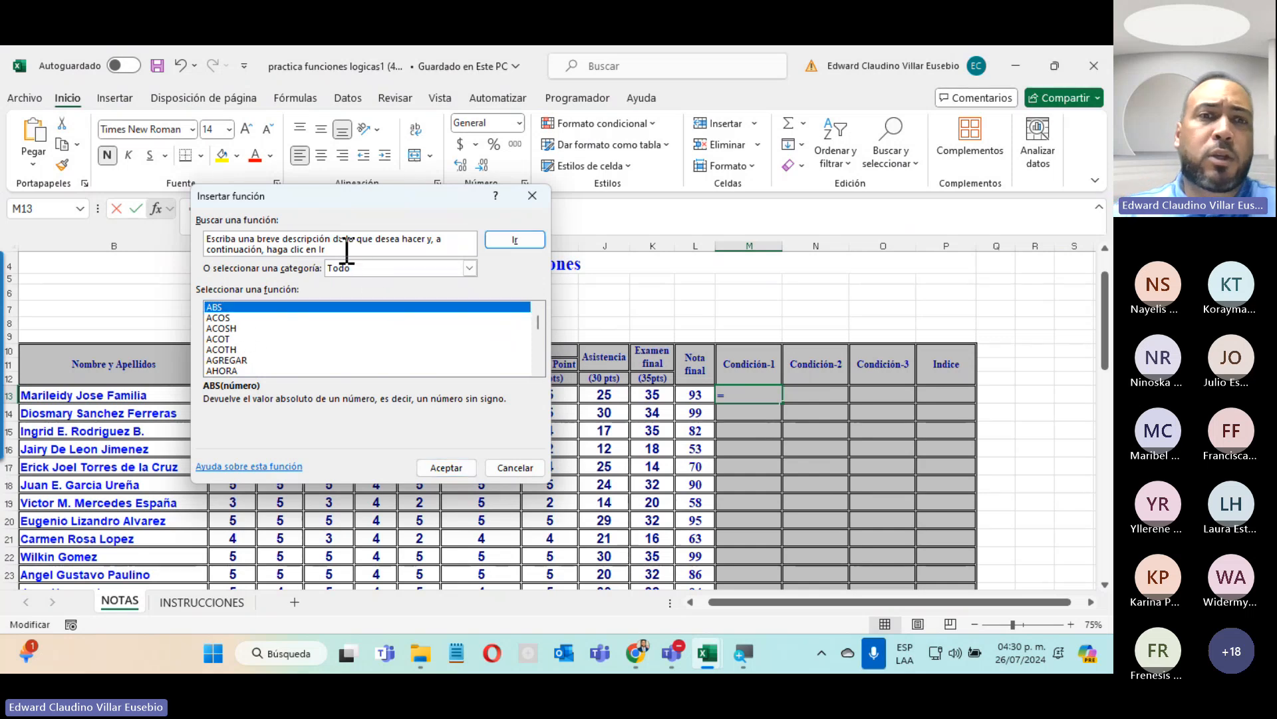
{"action": "left_click_drag", "start_coordinate": [346, 250], "coordinate": [185, 230]}
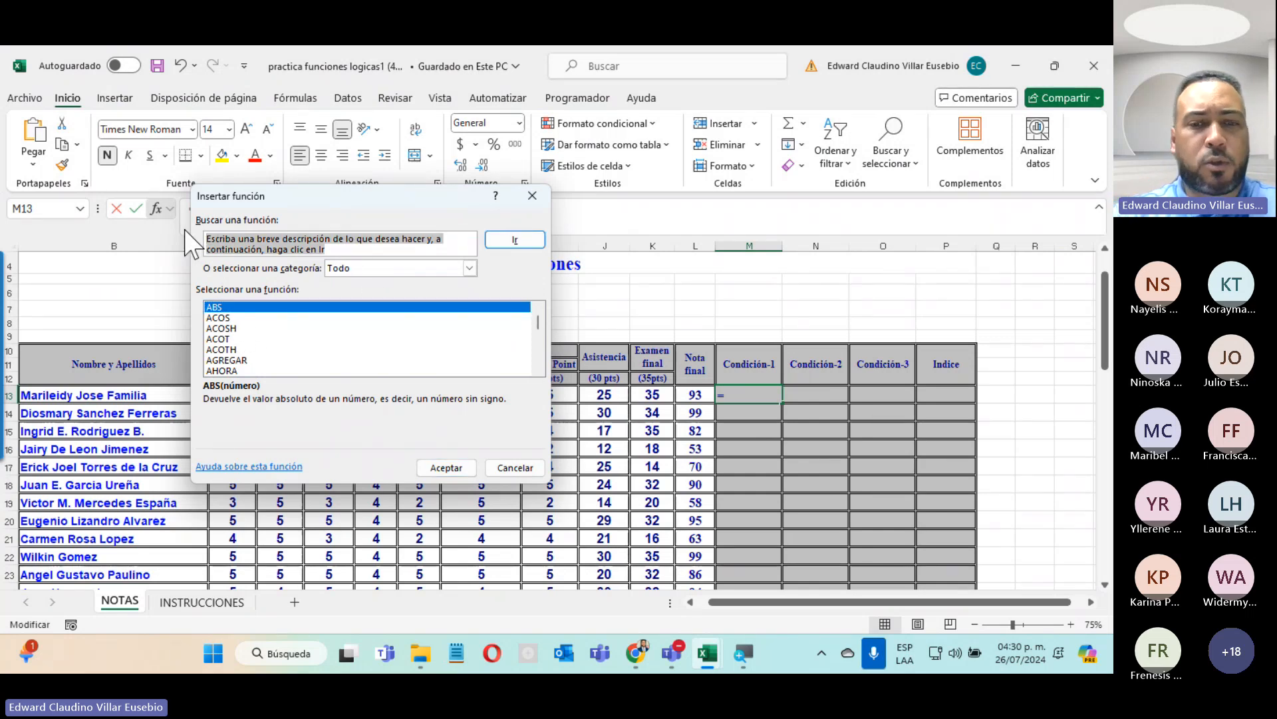
{"action": "type", "text": "si"}
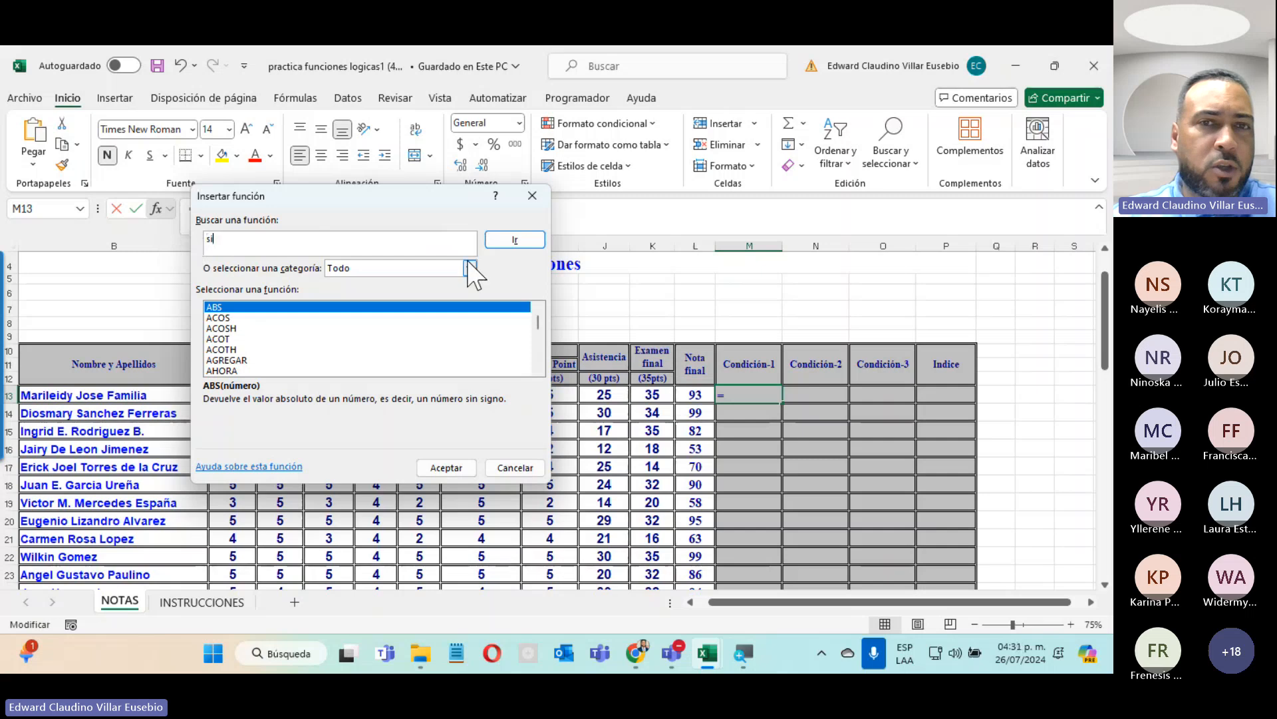
{"action": "left_click", "coordinate": [523, 239]}
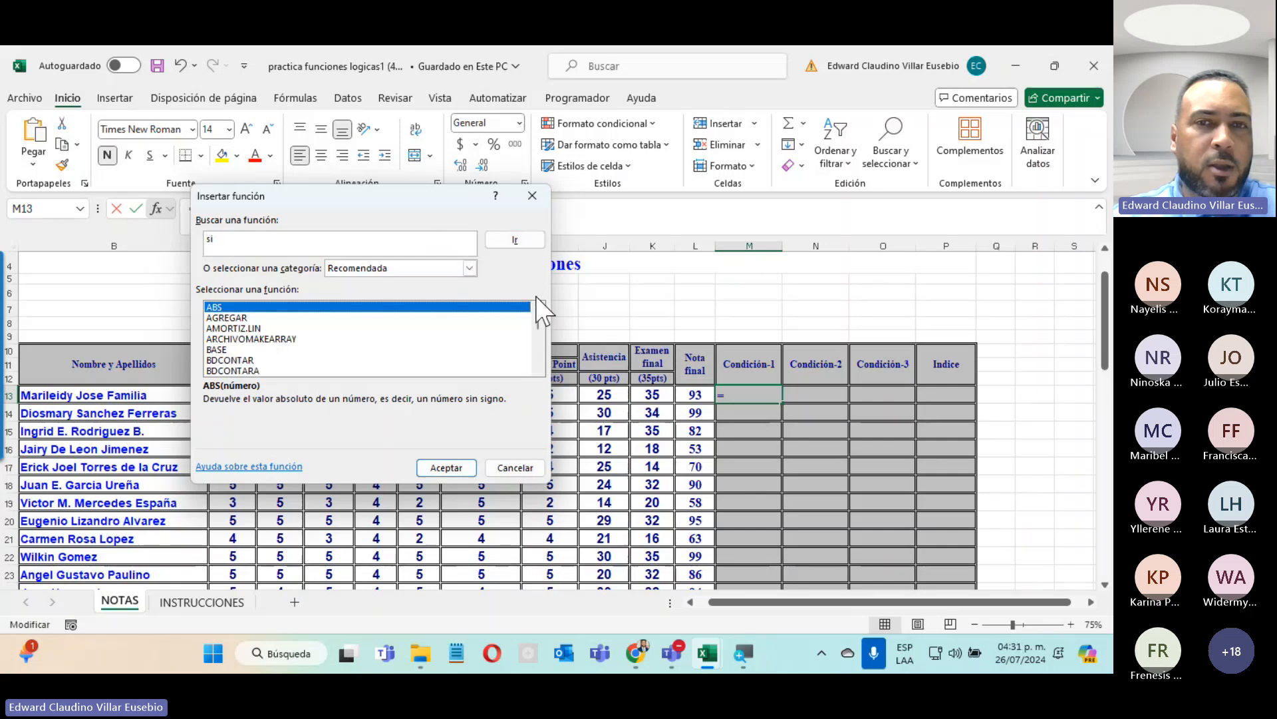
{"action": "mouse_move", "coordinate": [540, 321]}
{"action": "left_mouse_down"}
{"action": "mouse_move", "coordinate": [539, 370]}
{"action": "mouse_move", "coordinate": [552, 306]}
{"action": "left_mouse_up"}
Choose the SI function from the recently used functions and open its arguments for M13.
{"action": "left_click", "coordinate": [407, 268]}
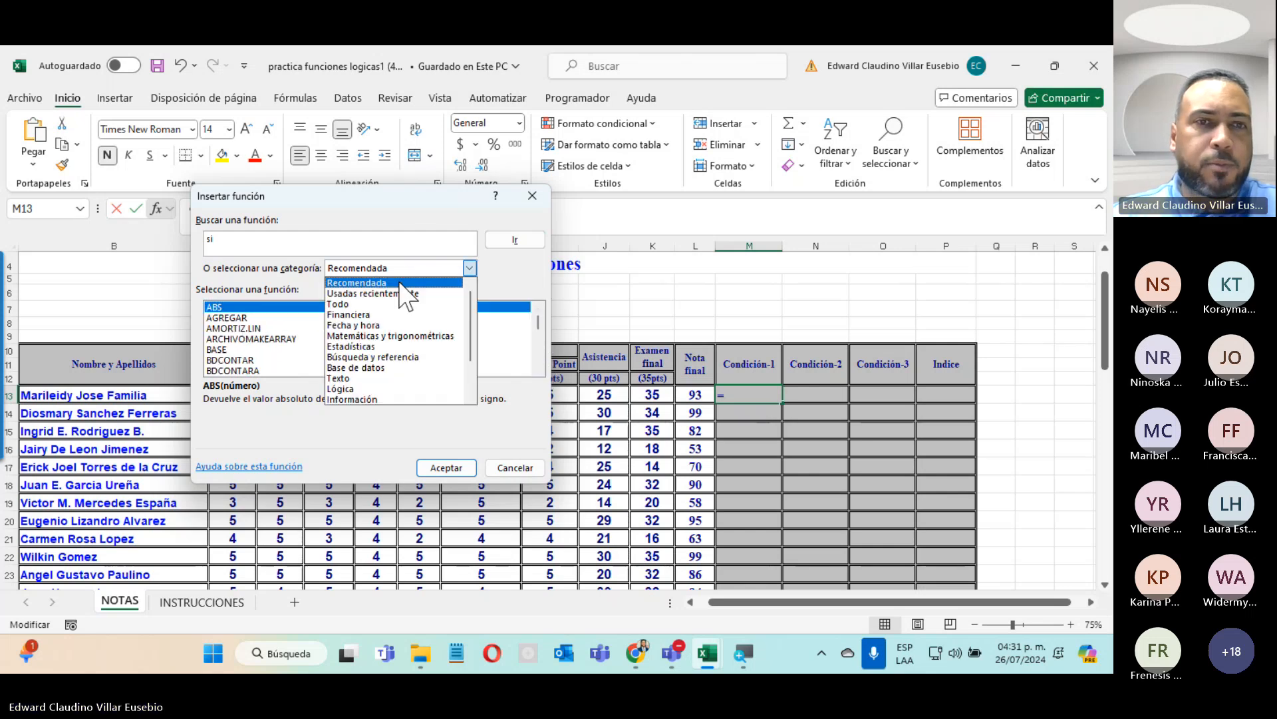
{"action": "left_click", "coordinate": [403, 304]}
{"action": "left_click", "coordinate": [398, 268]}
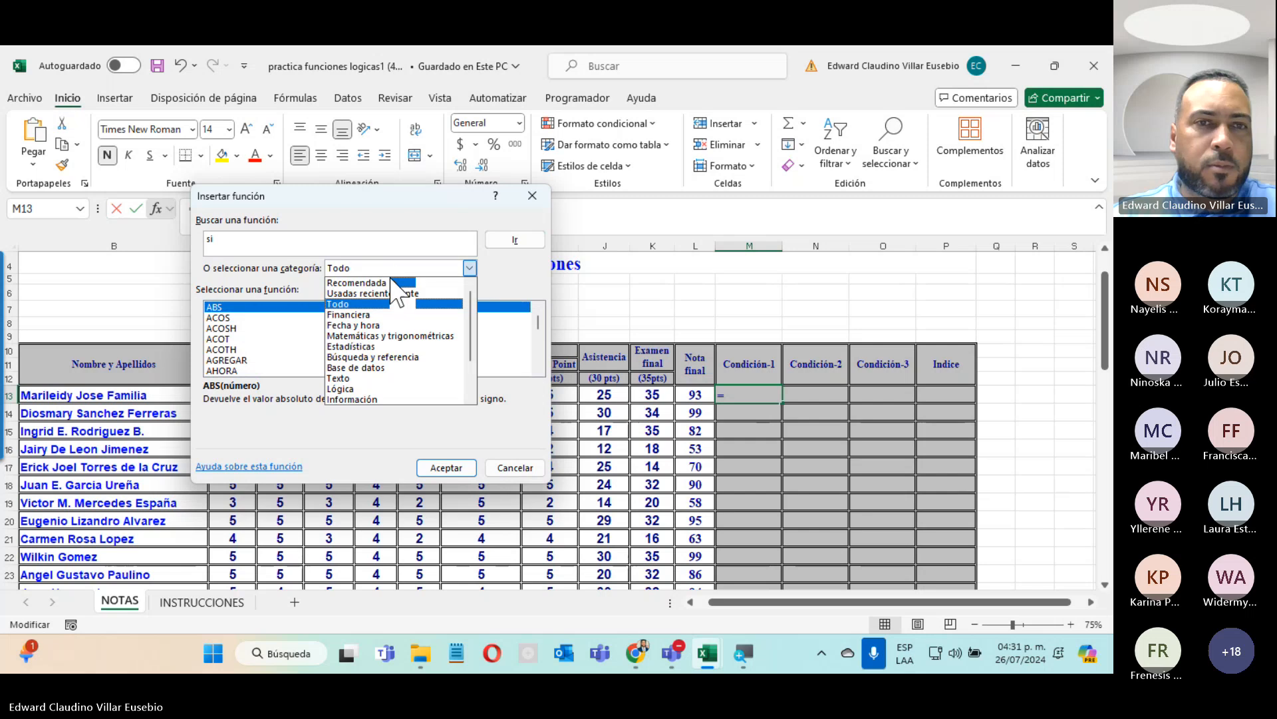
{"action": "left_click", "coordinate": [397, 293]}
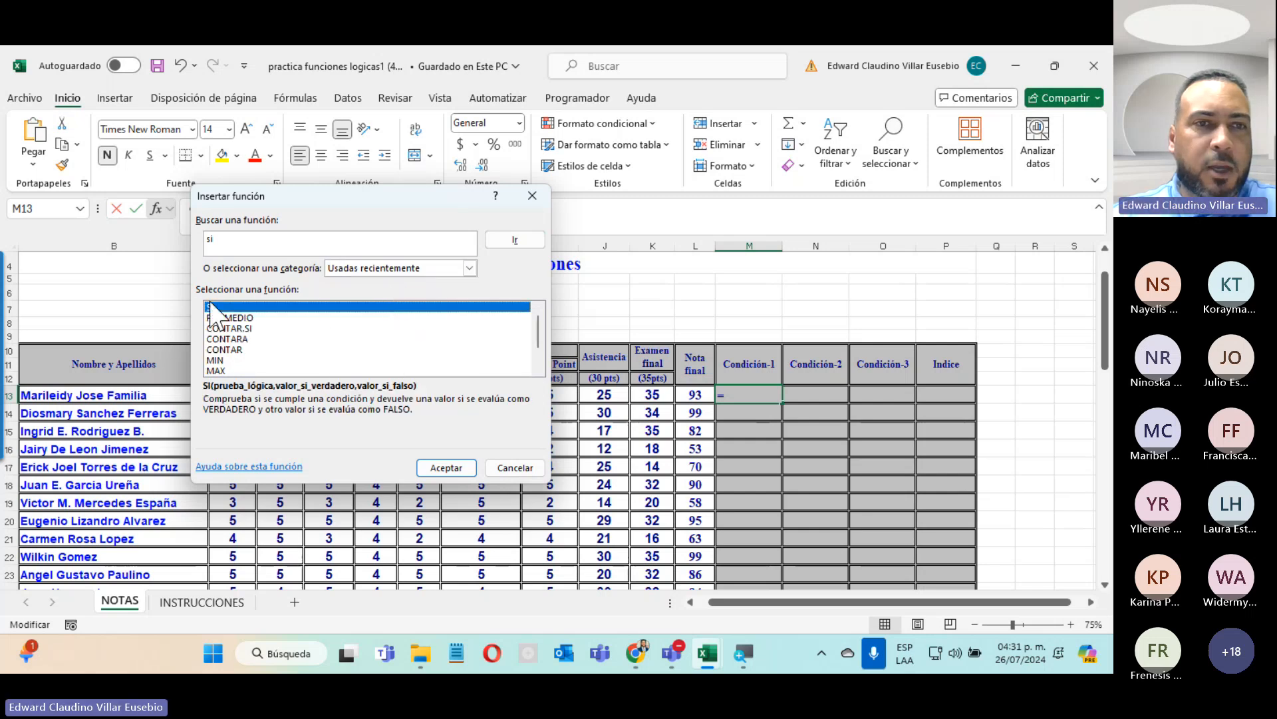
{"action": "left_click", "coordinate": [444, 468]}
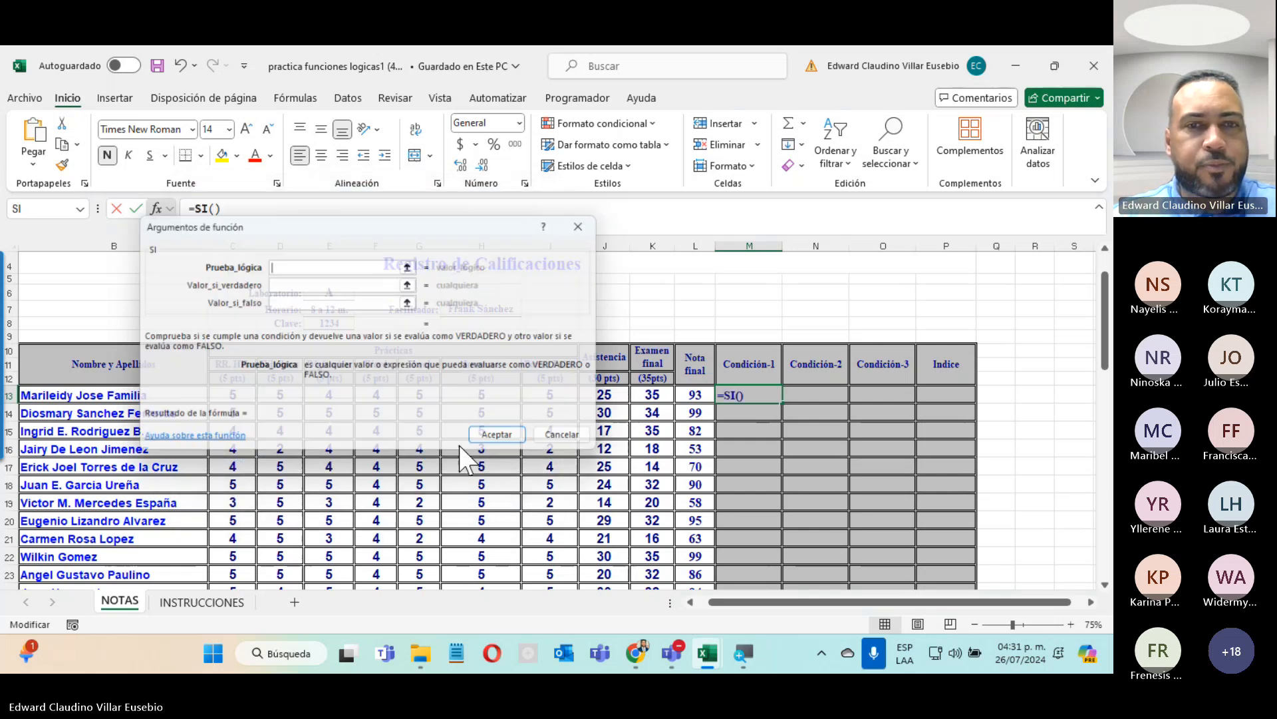
Set the SI function's logical test to L13>=70, moving the arguments dialog clear of the grade table.
{"action": "left_click_drag", "start_coordinate": [437, 239], "coordinate": [485, 110]}
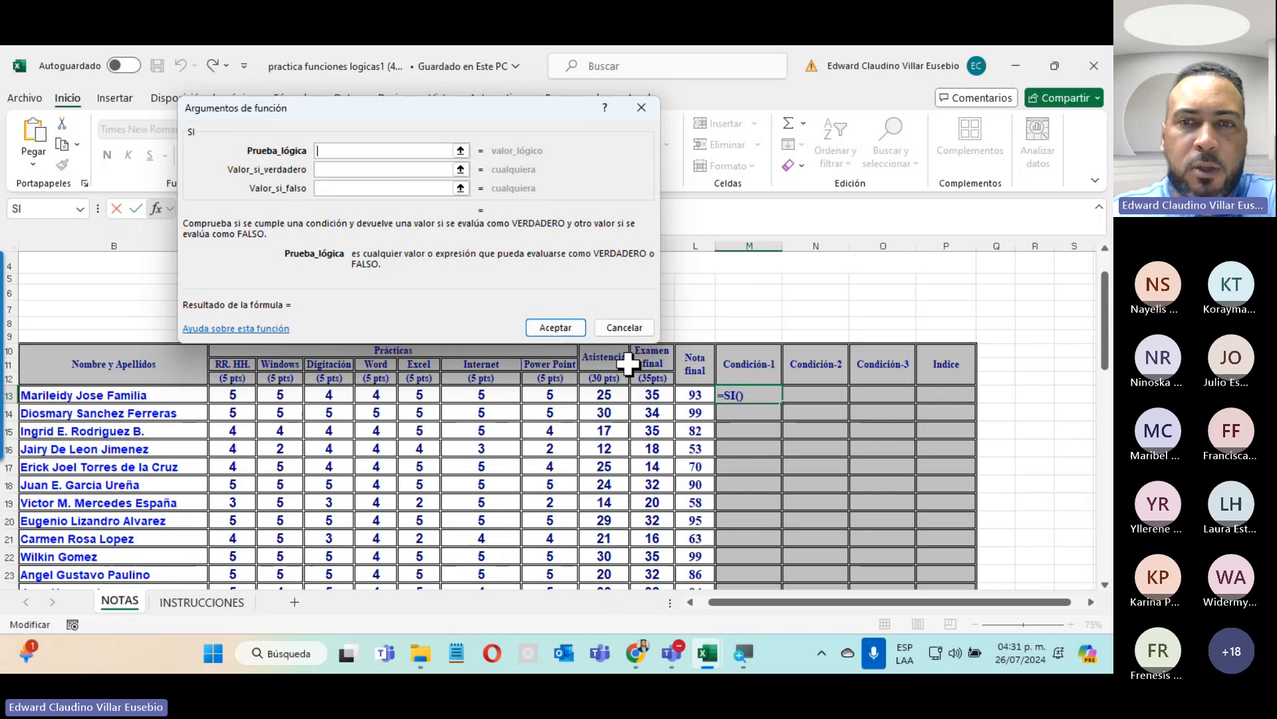
{"action": "left_click", "coordinate": [695, 394]}
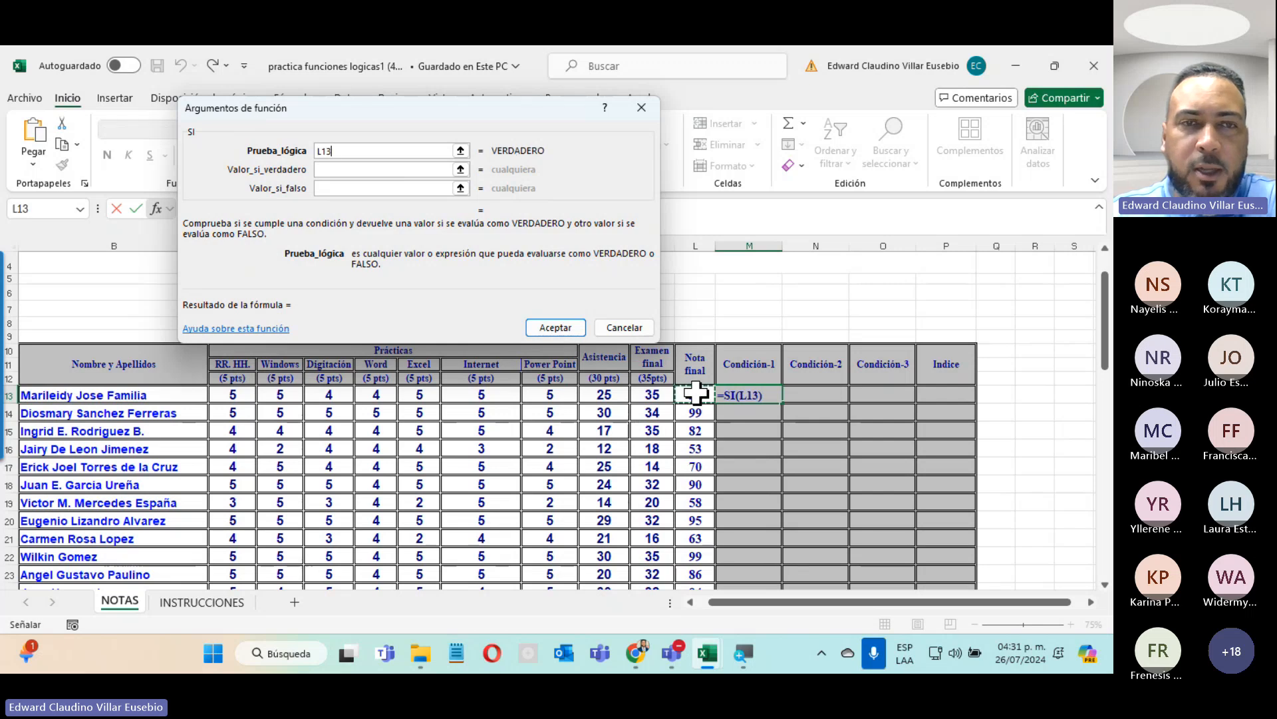
{"action": "type", "text": ">"}
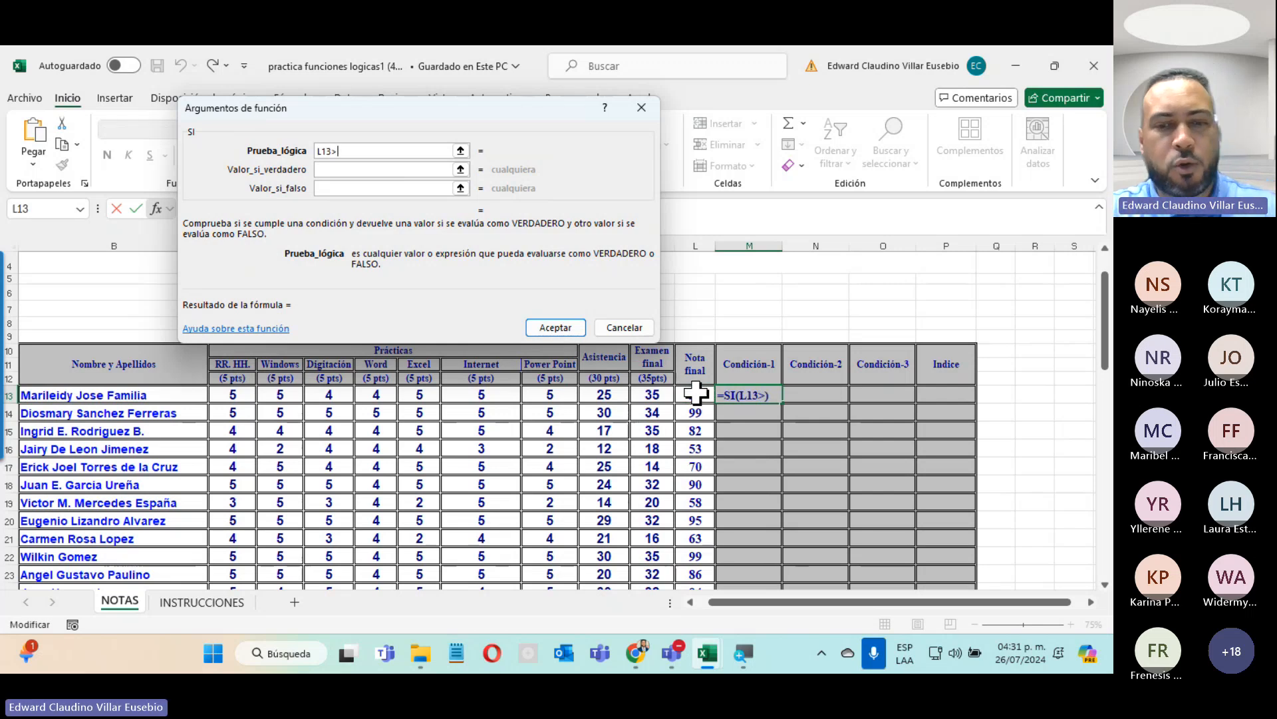
{"action": "type", "text": "=70"}
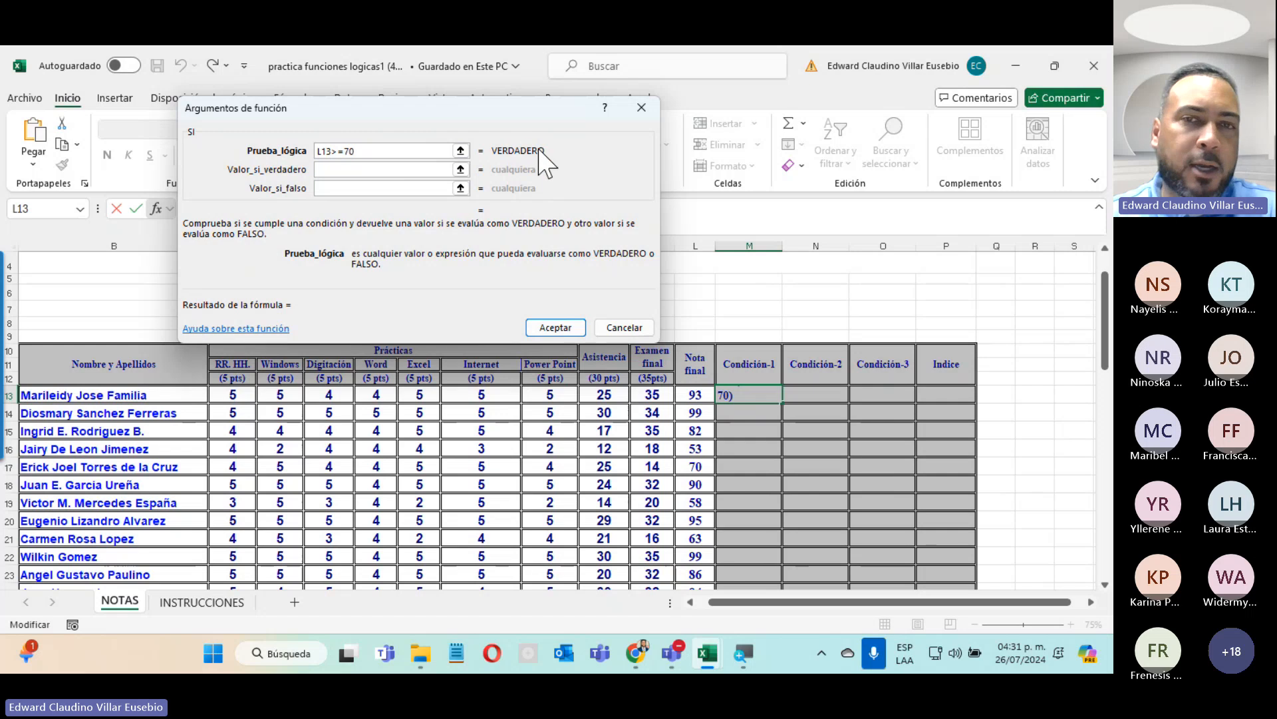
Return "Aprobado" if true and "Reprobado" if false, accept the function, and fill the formula down from M13 to M16.
{"action": "left_click", "coordinate": [338, 170]}
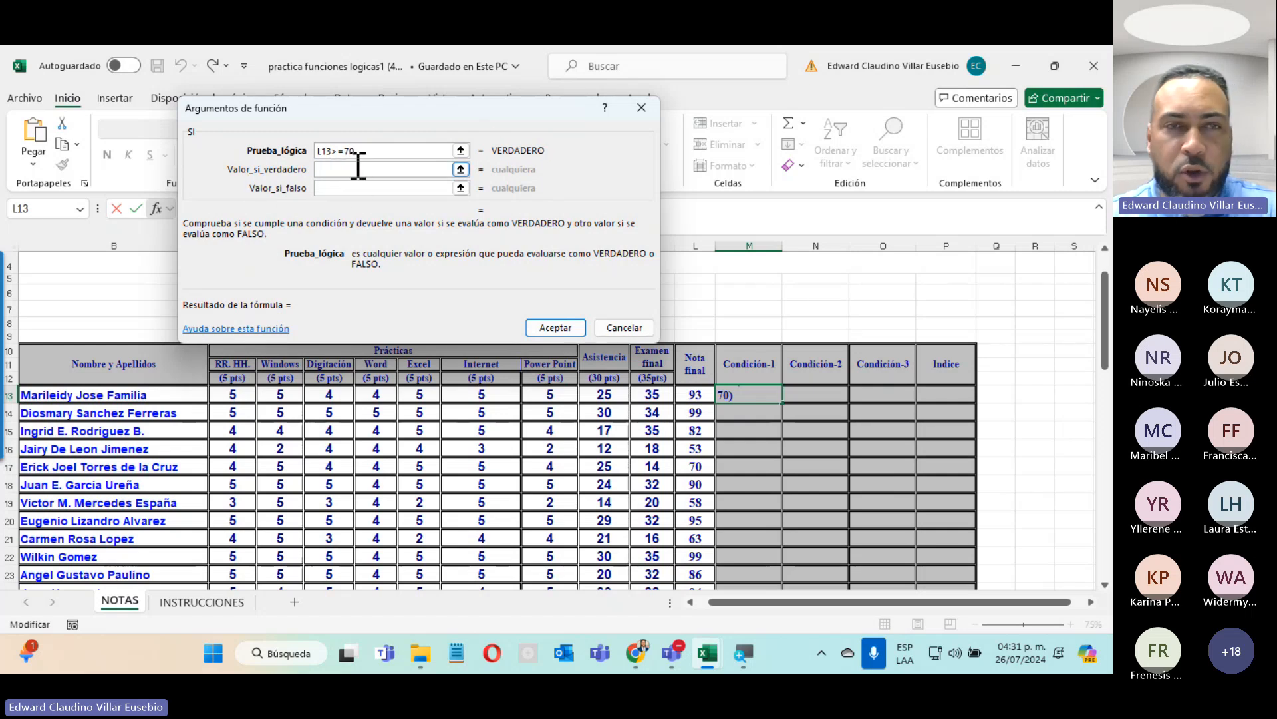
{"action": "left_click", "coordinate": [358, 167]}
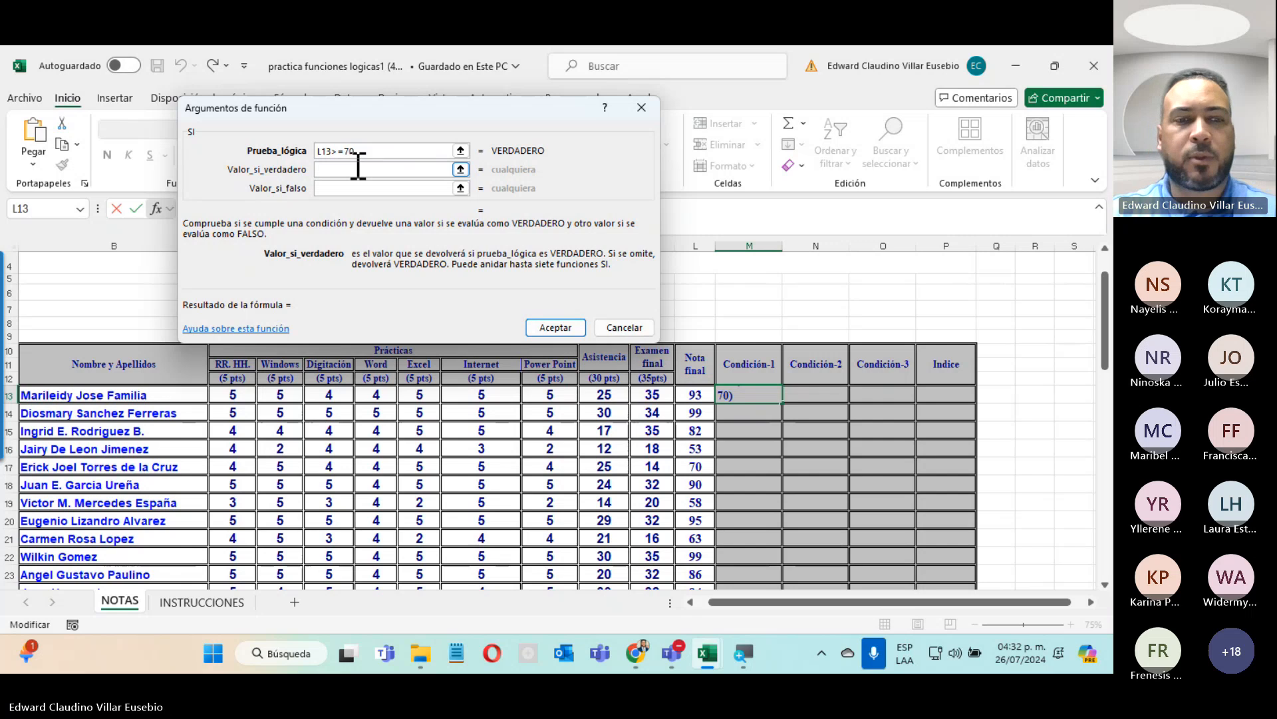
{"action": "type", "text": "Aprobado"}
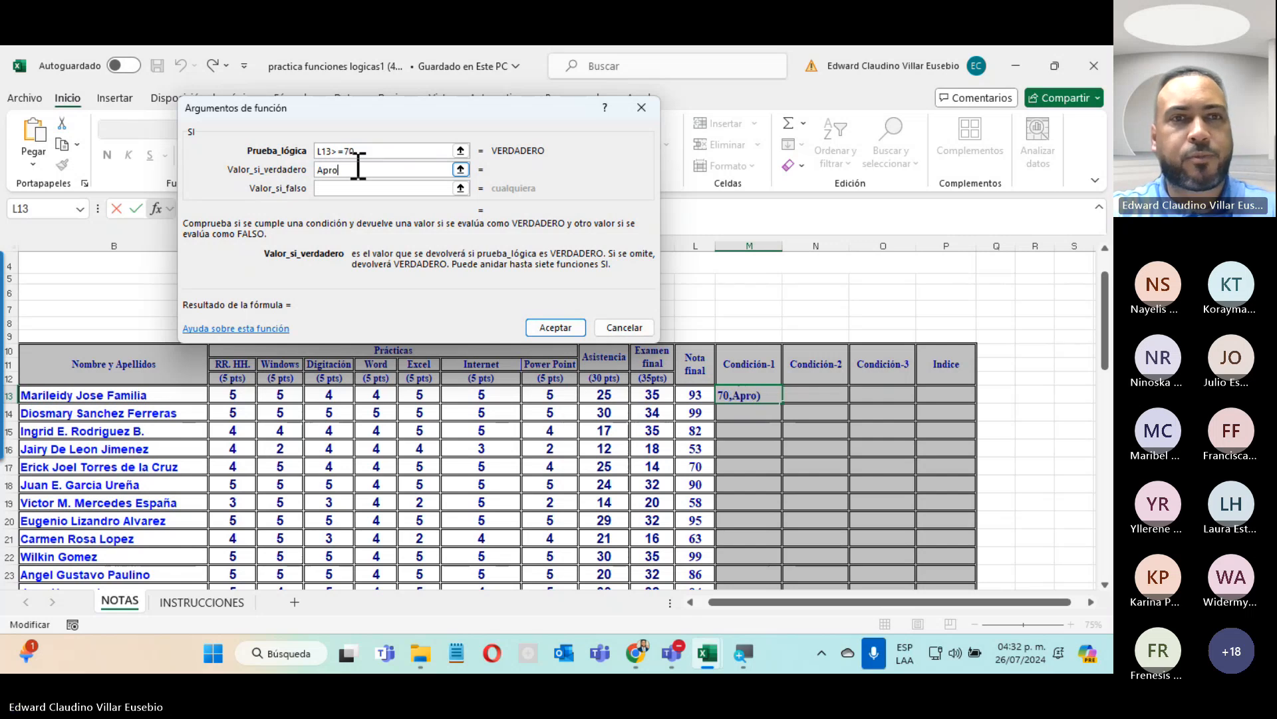
{"action": "left_click", "coordinate": [387, 188]}
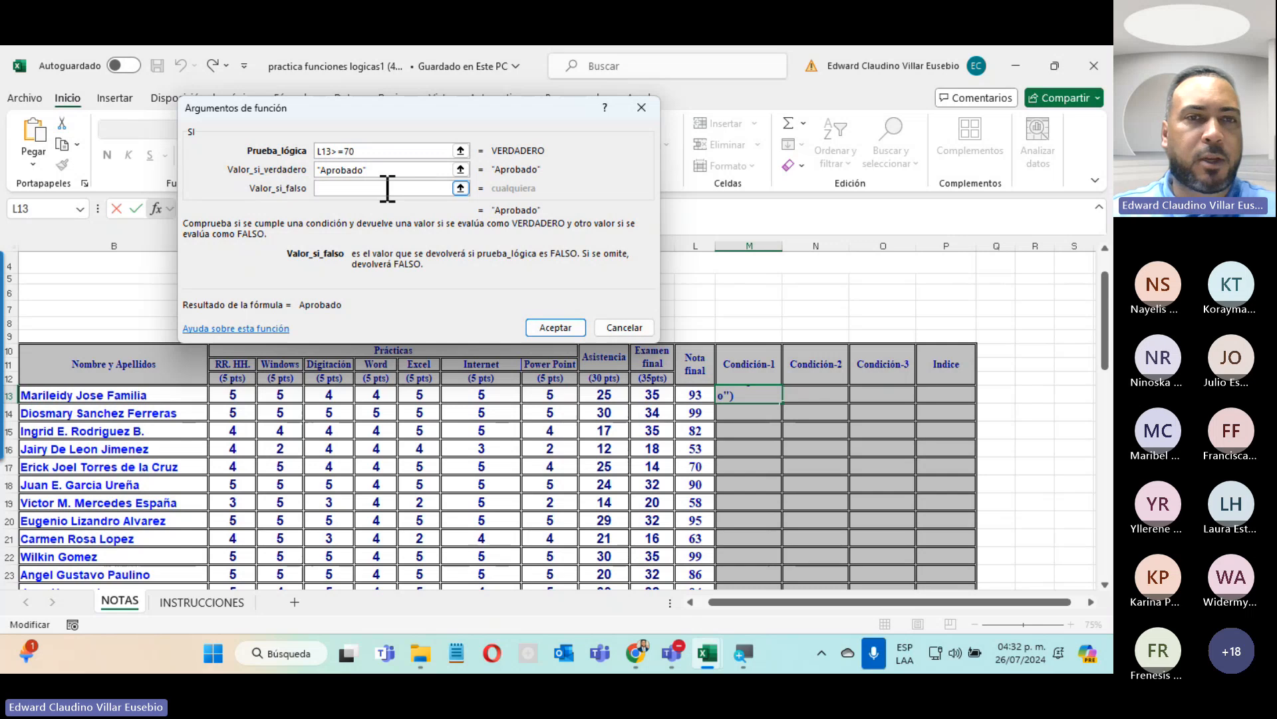
{"action": "type", "text": "Reprobado"}
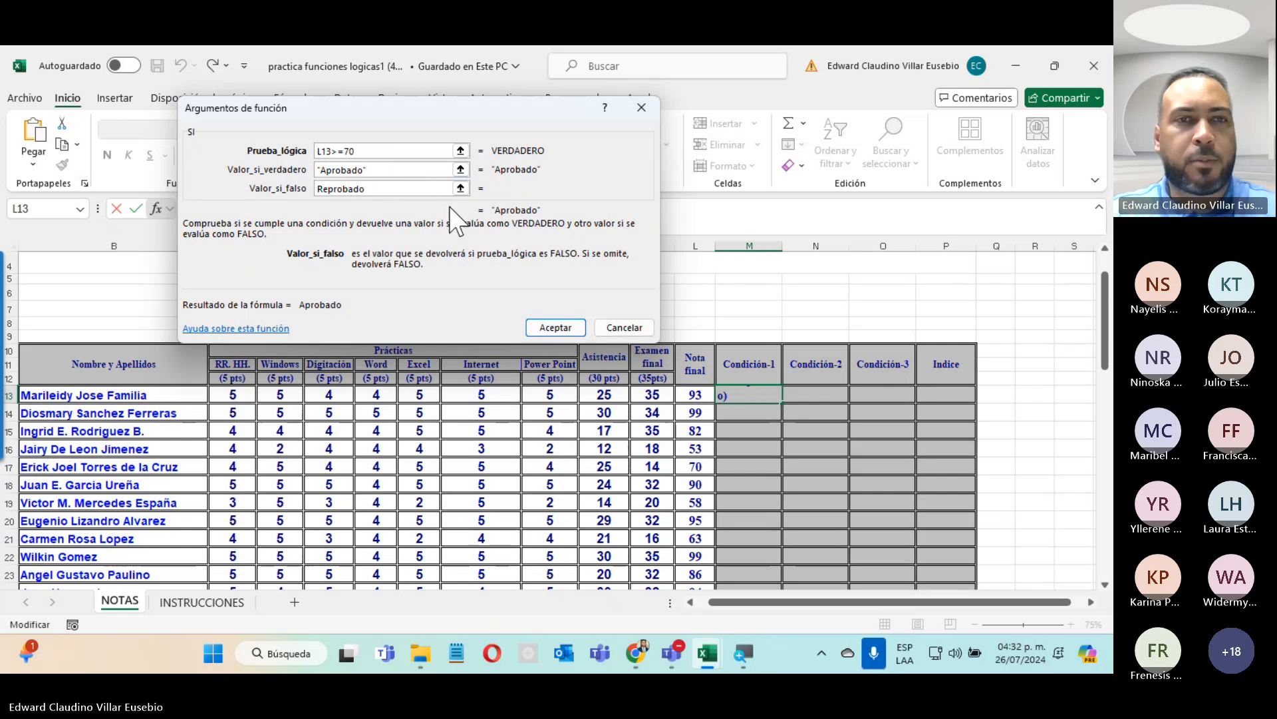
{"action": "left_click", "coordinate": [555, 328]}
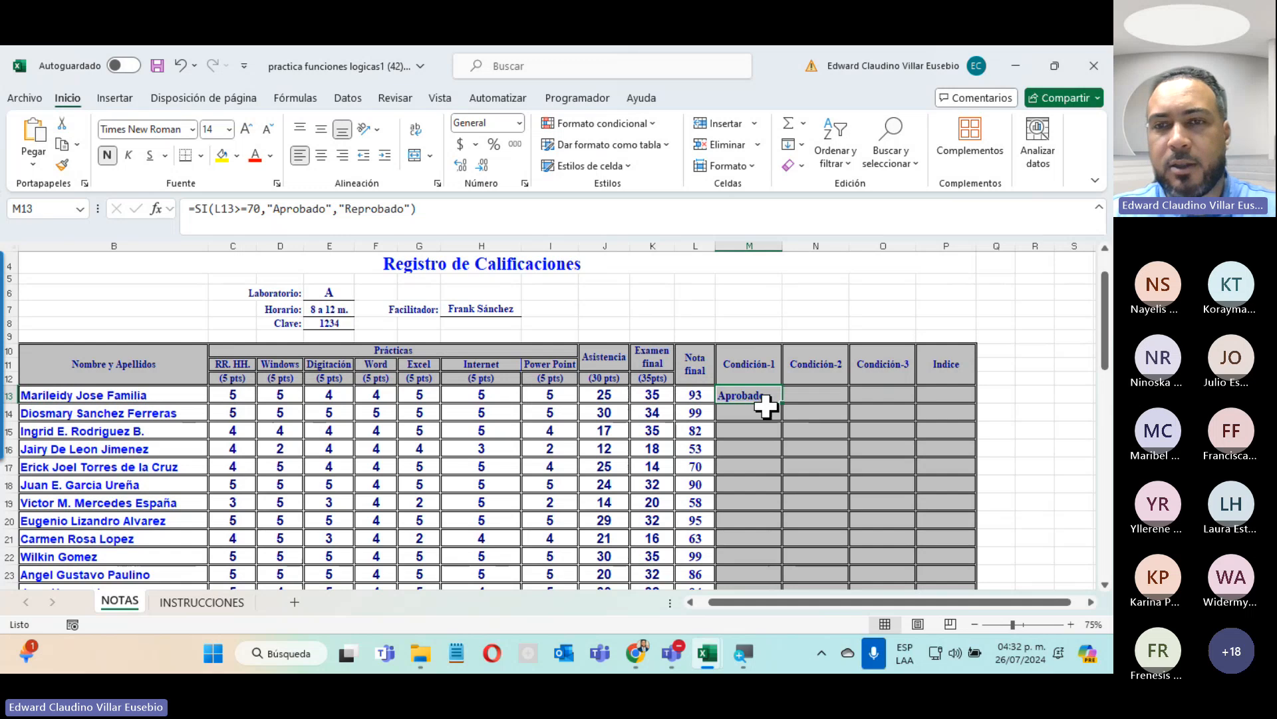
{"action": "left_click_drag", "start_coordinate": [783, 404], "coordinate": [772, 455]}
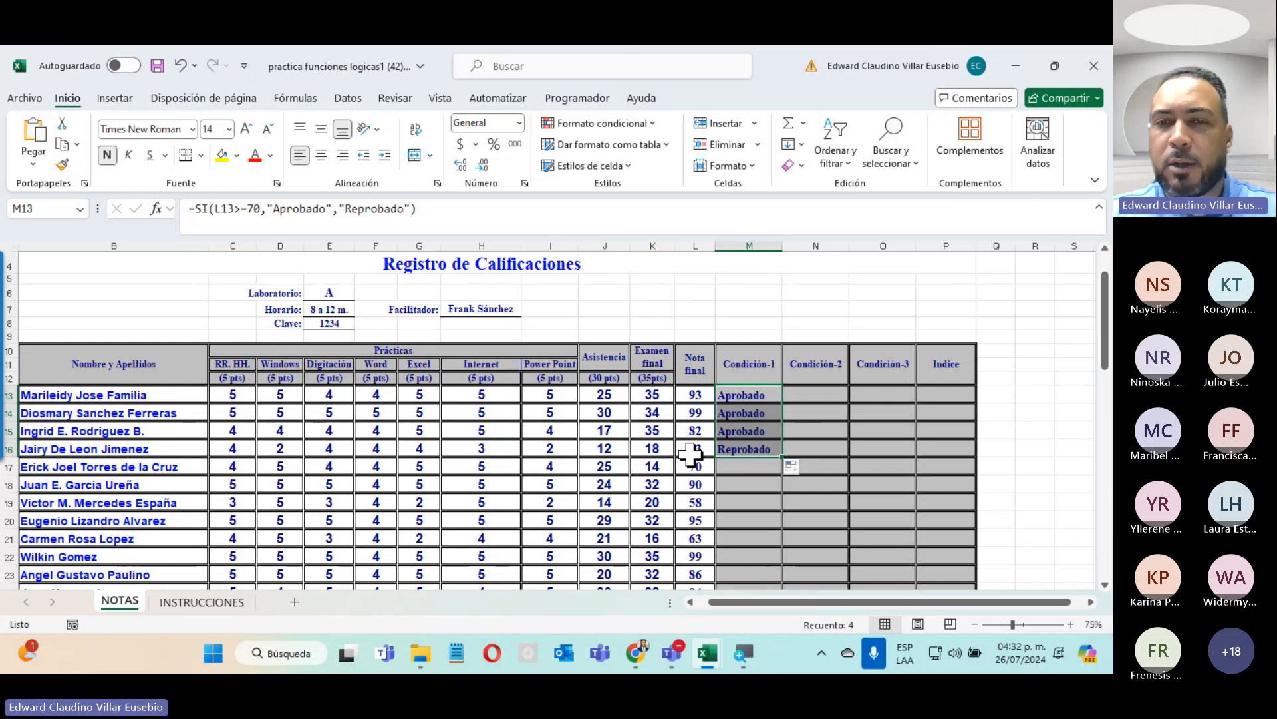
Fill the Condición-1 formula from M13 down to M32 and check several "Reprobado" results against their final grades.
{"action": "double_click", "coordinate": [782, 455]}
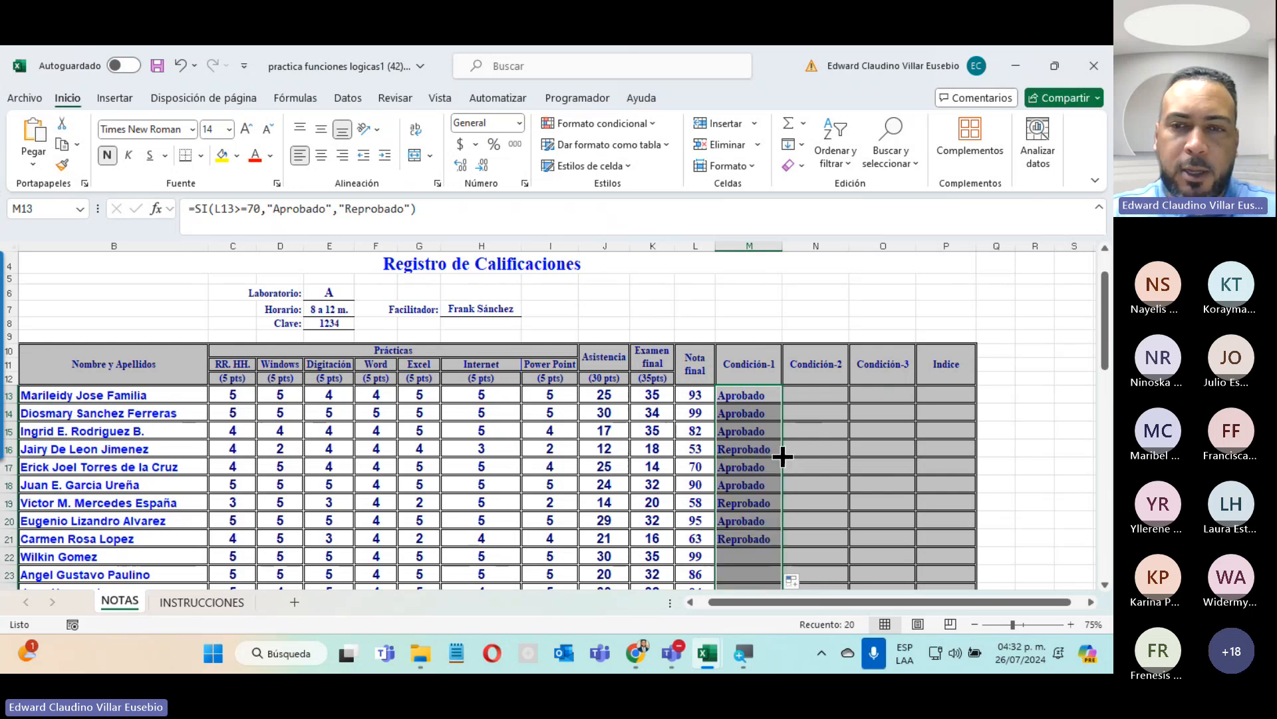
{"action": "scroll", "coordinate": [776, 459], "scroll_direction": "down", "scroll_amount": 3}
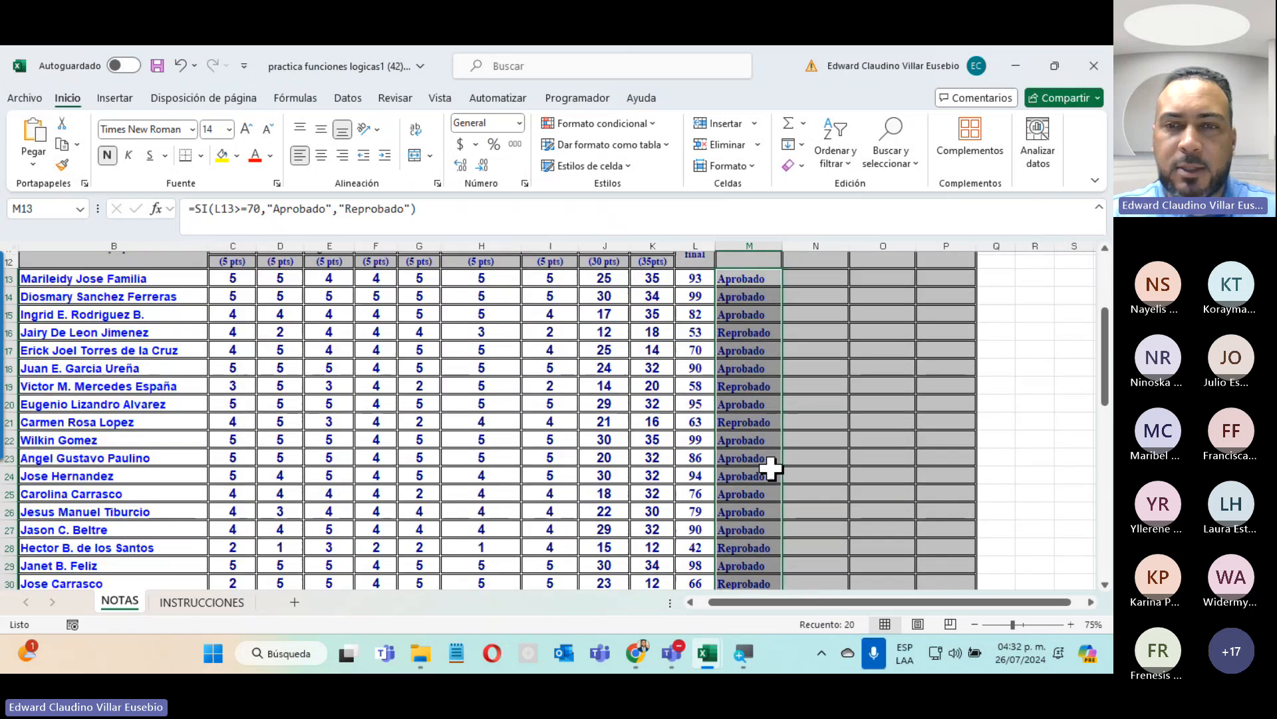
{"action": "left_click", "coordinate": [744, 390]}
{"action": "left_click_drag", "start_coordinate": [744, 389], "coordinate": [710, 390]}
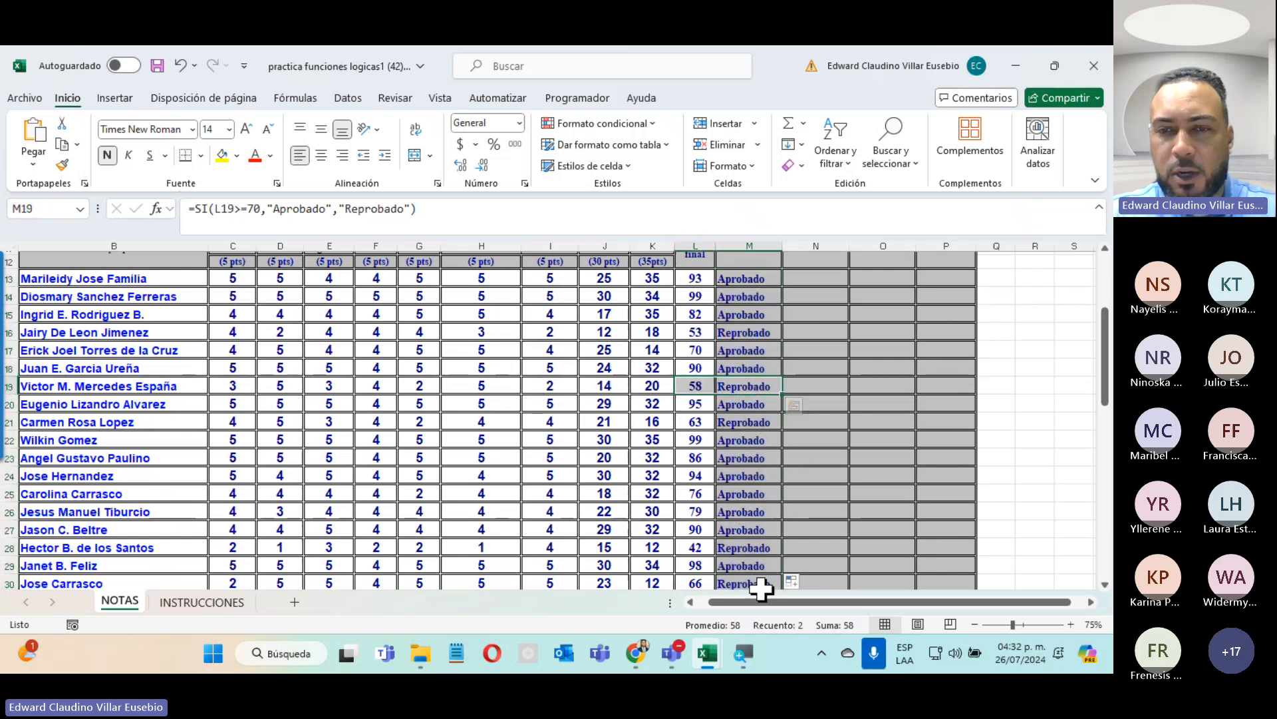
{"action": "left_click_drag", "start_coordinate": [757, 549], "coordinate": [678, 542]}
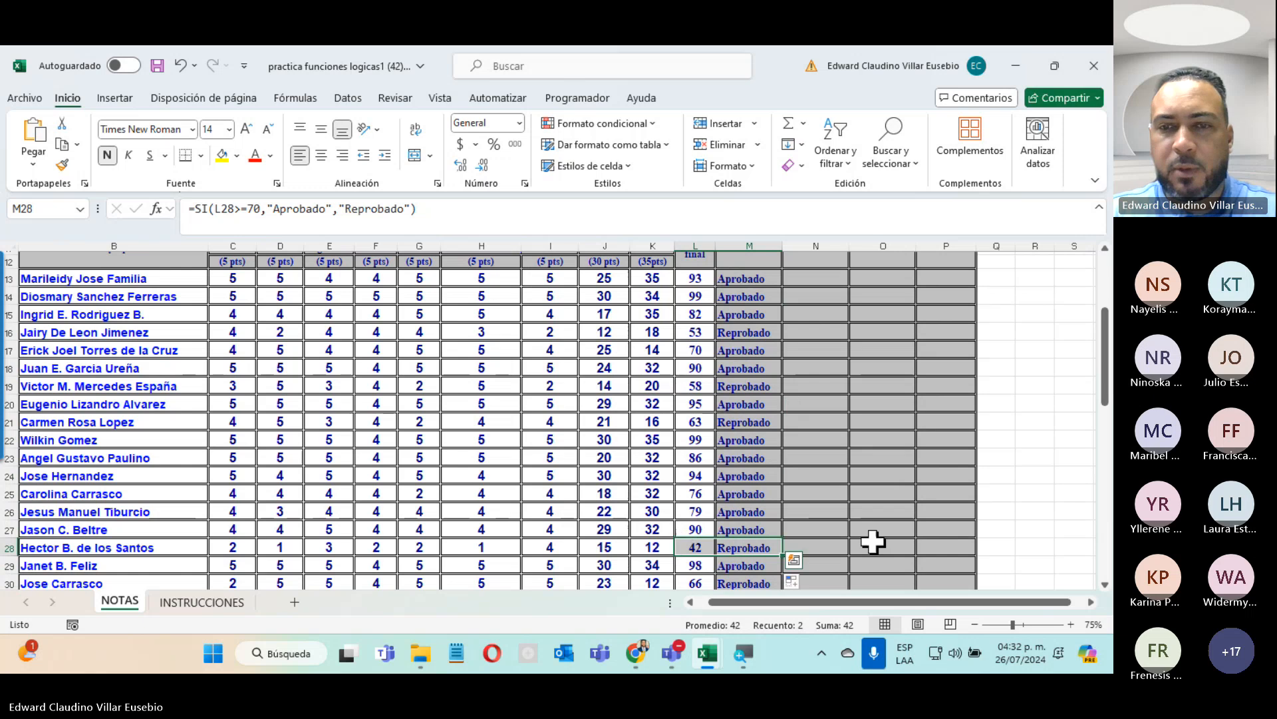
{"action": "scroll", "coordinate": [787, 570], "scroll_direction": "down", "scroll_amount": 4}
{"action": "scroll", "coordinate": [770, 531], "scroll_direction": "up", "scroll_amount": 2}
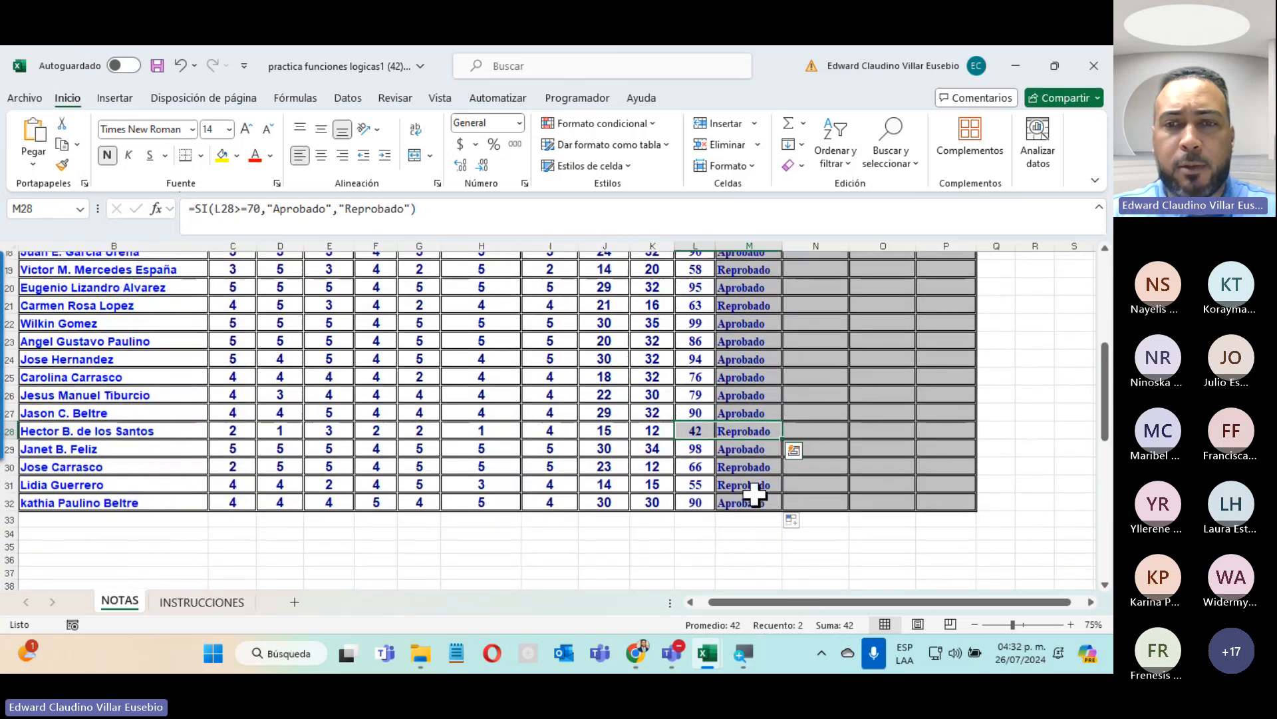
{"action": "left_click_drag", "start_coordinate": [749, 486], "coordinate": [715, 485]}
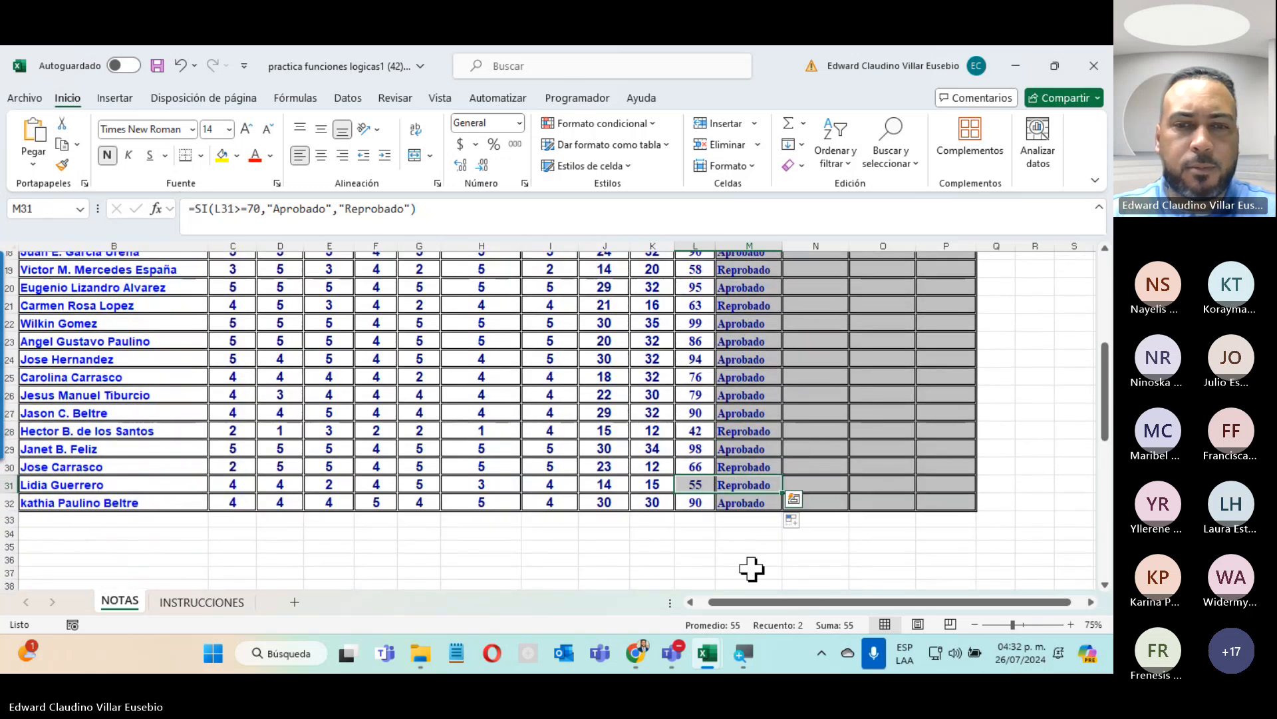
{"action": "scroll", "coordinate": [799, 426], "scroll_direction": "up", "scroll_amount": 6}
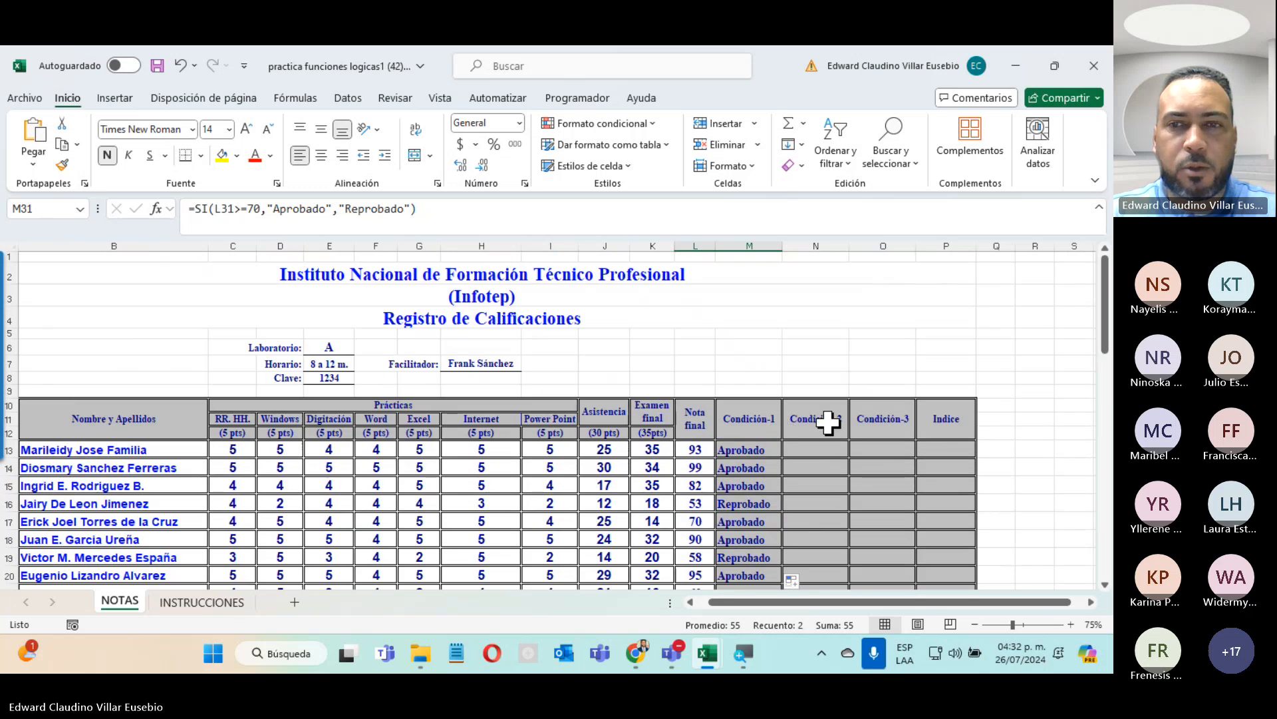
Select N13 under Condición-2, read the second exercise on the INSTRUCCIONES sheet, and return to the NOTAS sheet.
{"action": "left_click", "coordinate": [816, 418]}
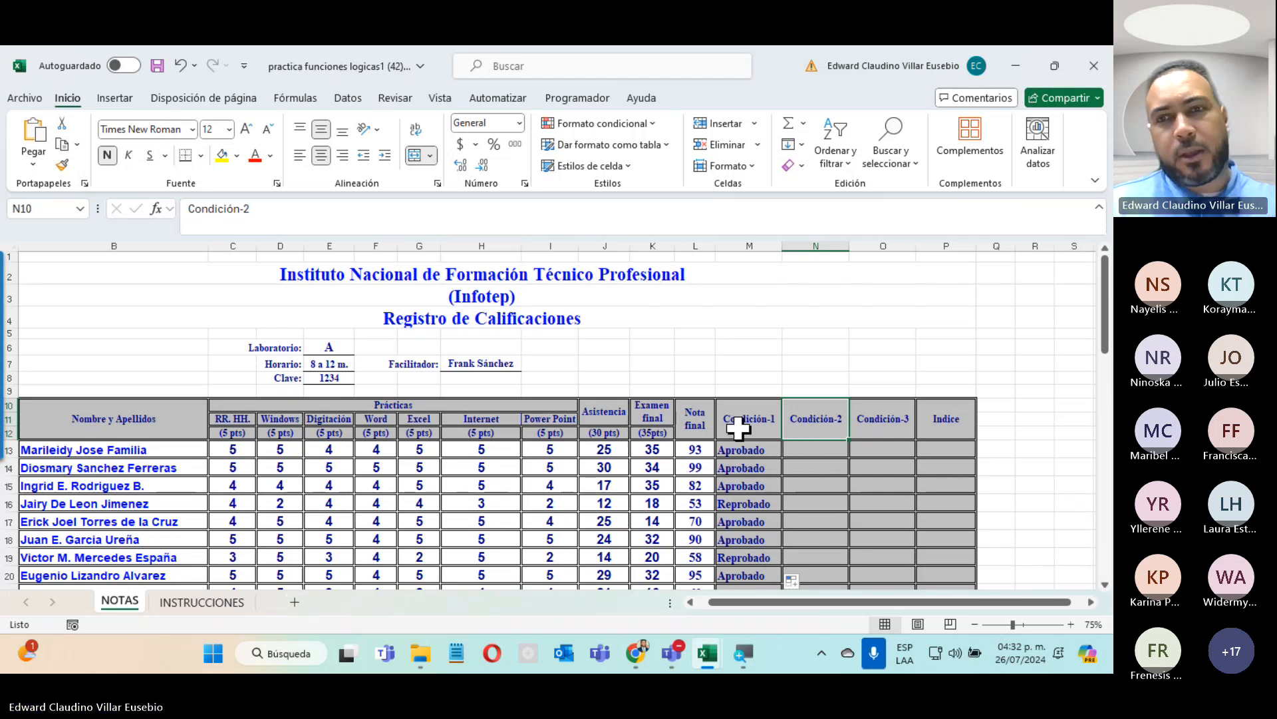
{"action": "left_click", "coordinate": [817, 447]}
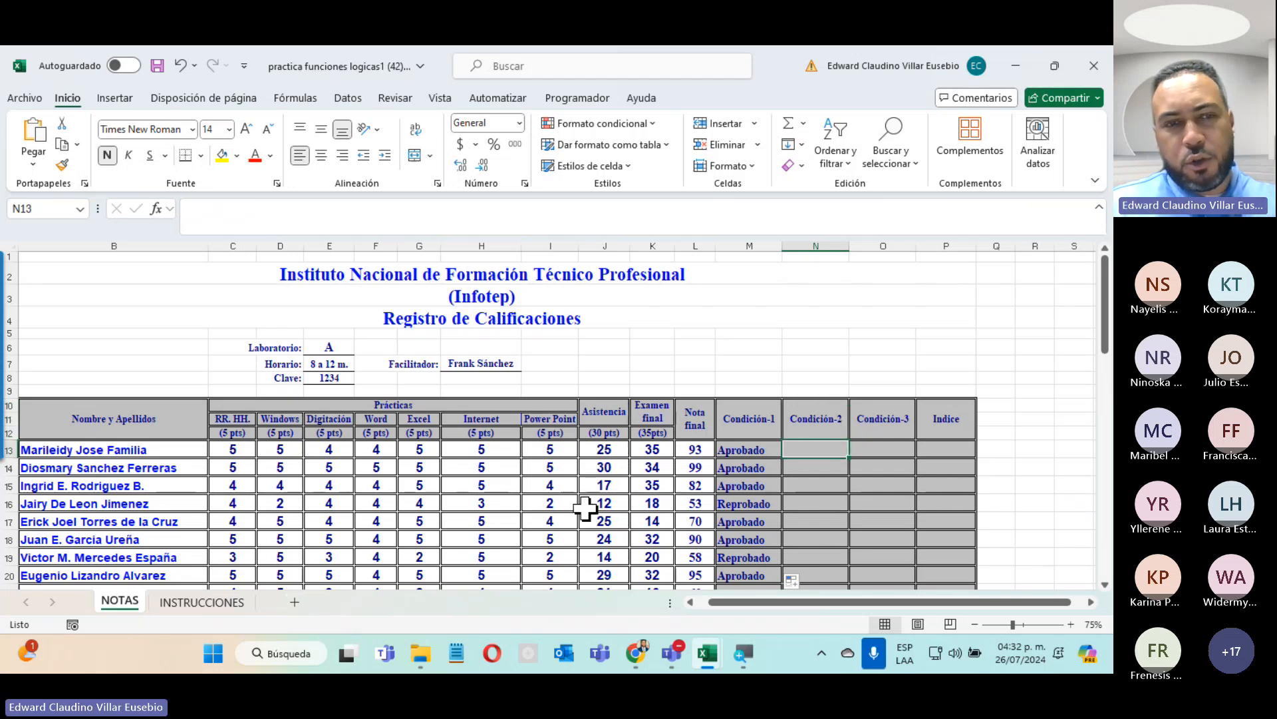
{"action": "left_click", "coordinate": [170, 603]}
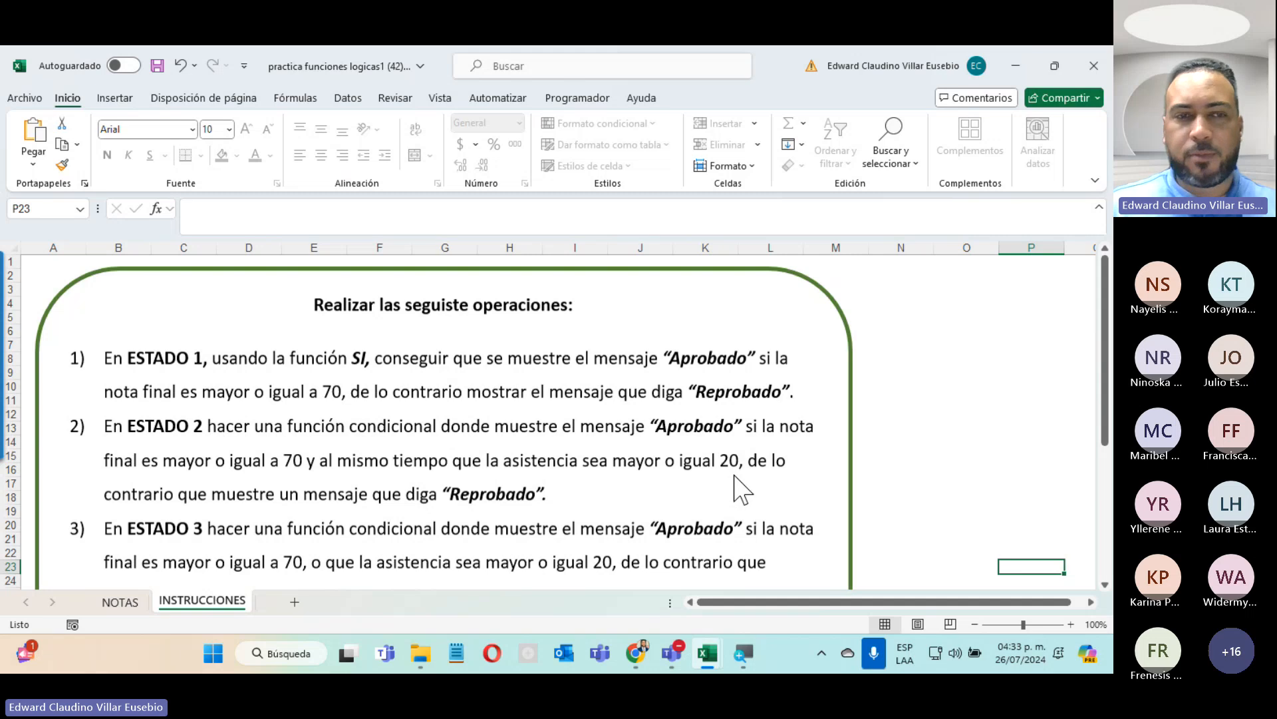
{"action": "left_click", "coordinate": [126, 603]}
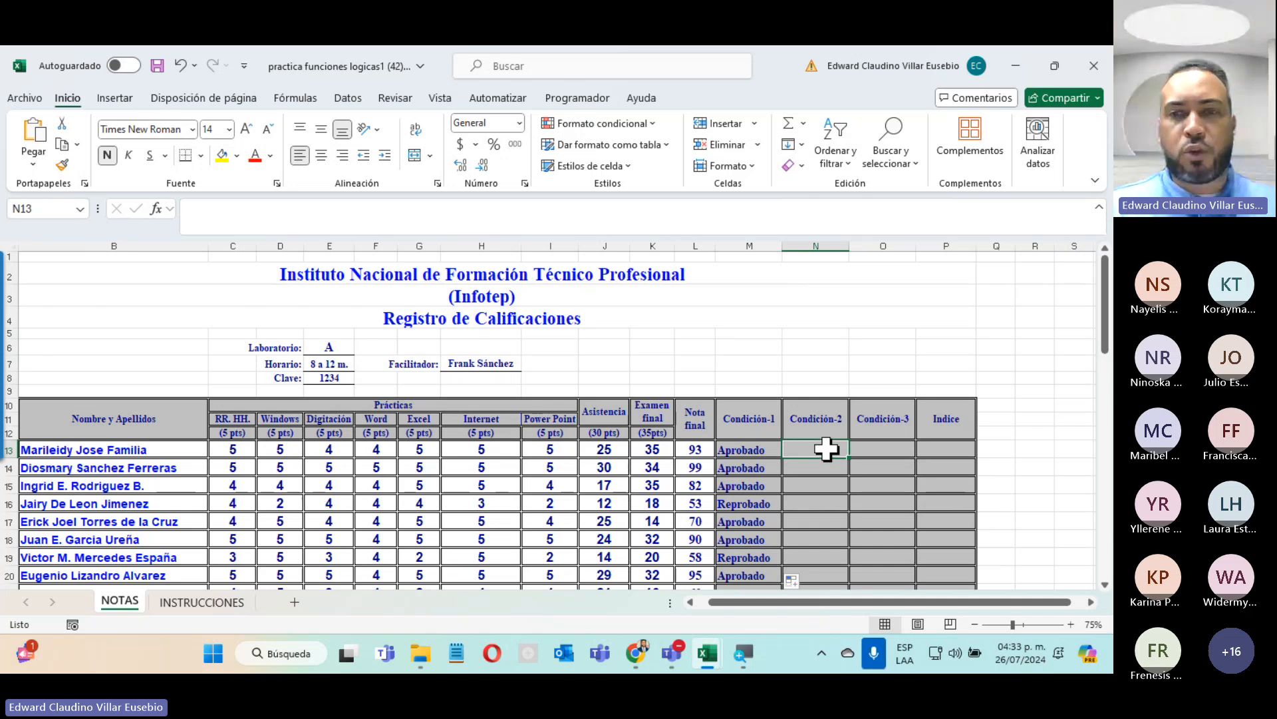
Minimize the workbook, switch to the MANUAL EXEL INTERMEDIO window in Chrome, and maximize it.
{"action": "left_click", "coordinate": [1022, 66]}
{"action": "left_click", "coordinate": [1019, 66]}
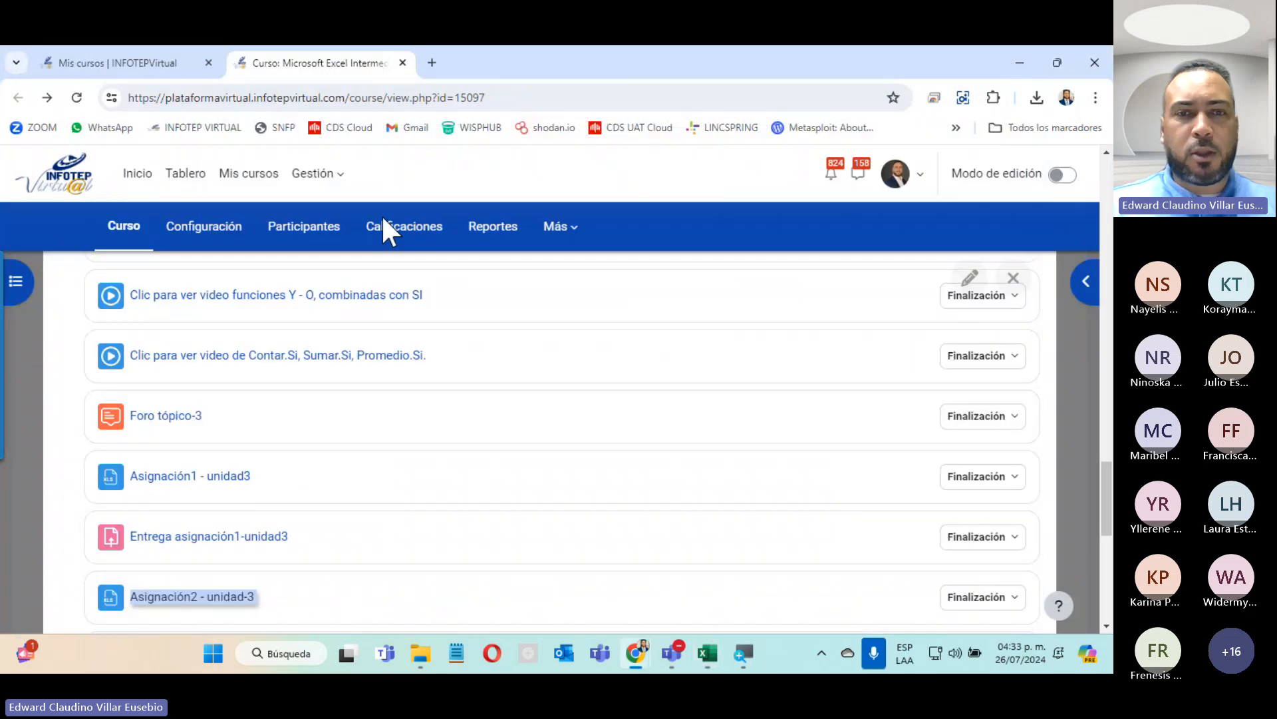
{"action": "mouse_move", "coordinate": [635, 655]}
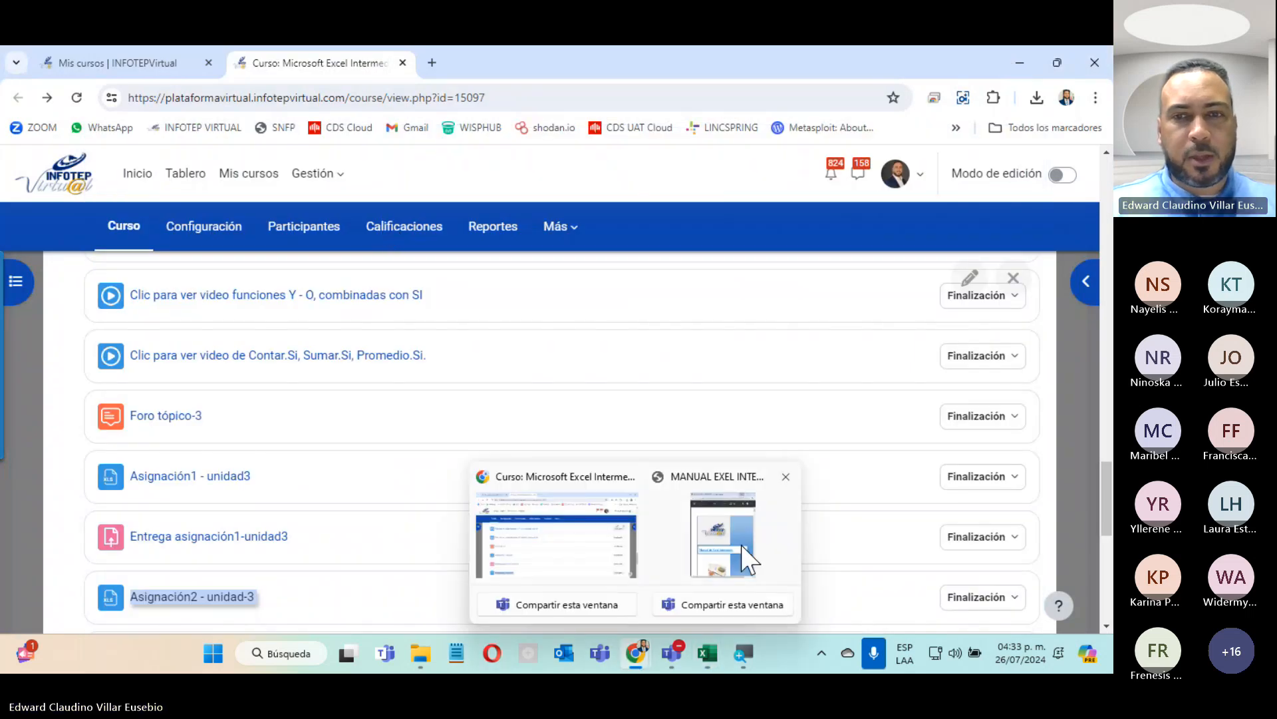
{"action": "left_click", "coordinate": [746, 546]}
{"action": "double_click", "coordinate": [975, 65]}
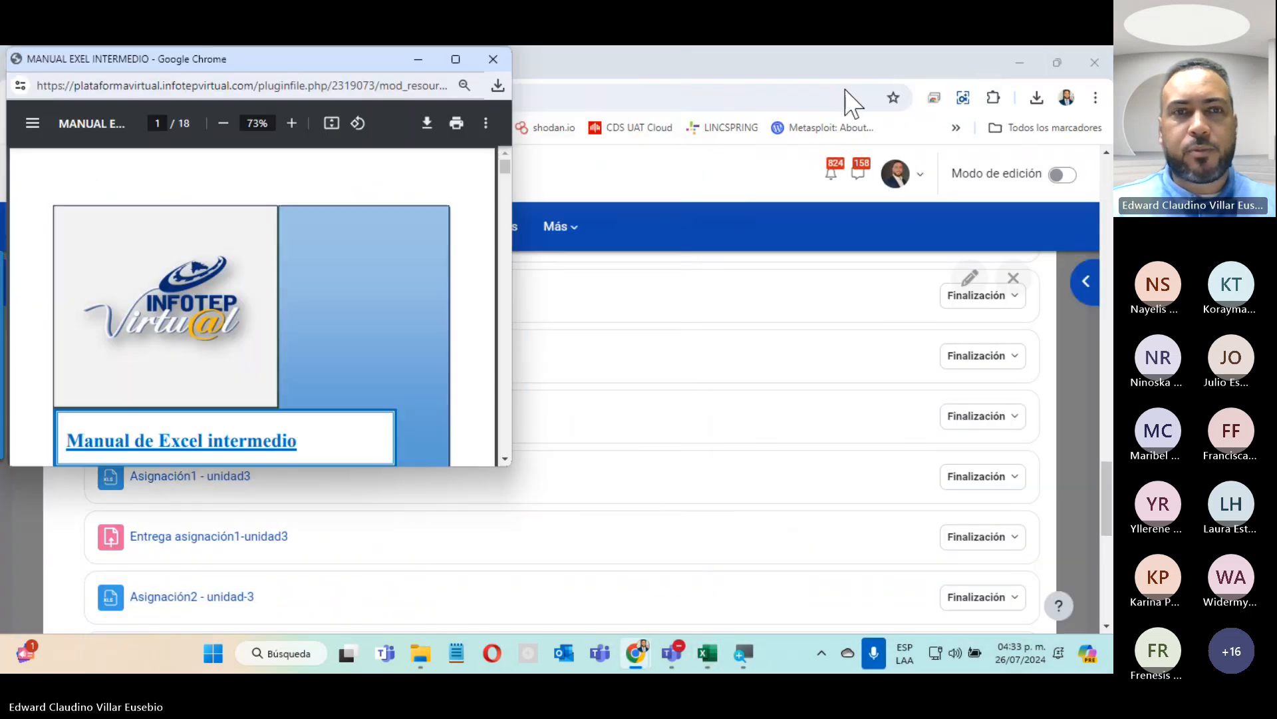
{"action": "left_click", "coordinate": [453, 57]}
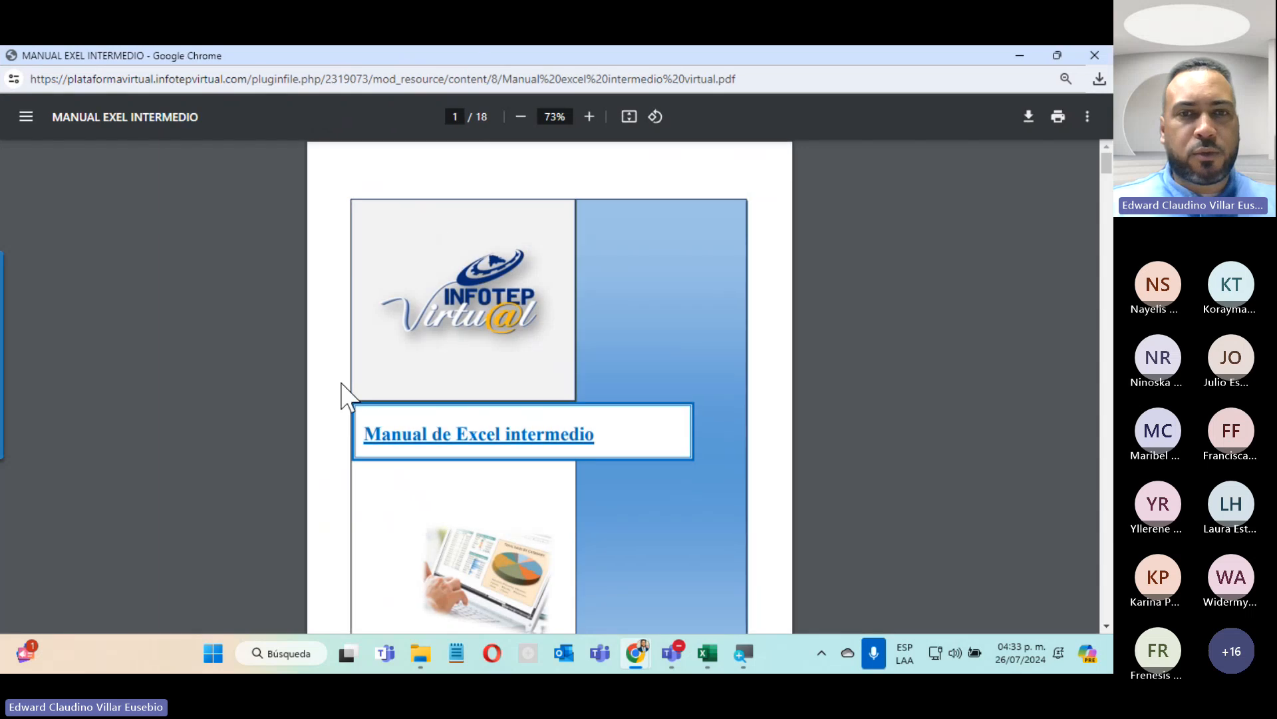
Find the "Función SI (if)" section on page 10 of the manual and enlarge the page to 175%.
{"action": "scroll", "coordinate": [341, 393], "scroll_direction": "down", "scroll_amount": 12}
{"action": "scroll", "coordinate": [341, 384], "scroll_direction": "down", "scroll_amount": 20}
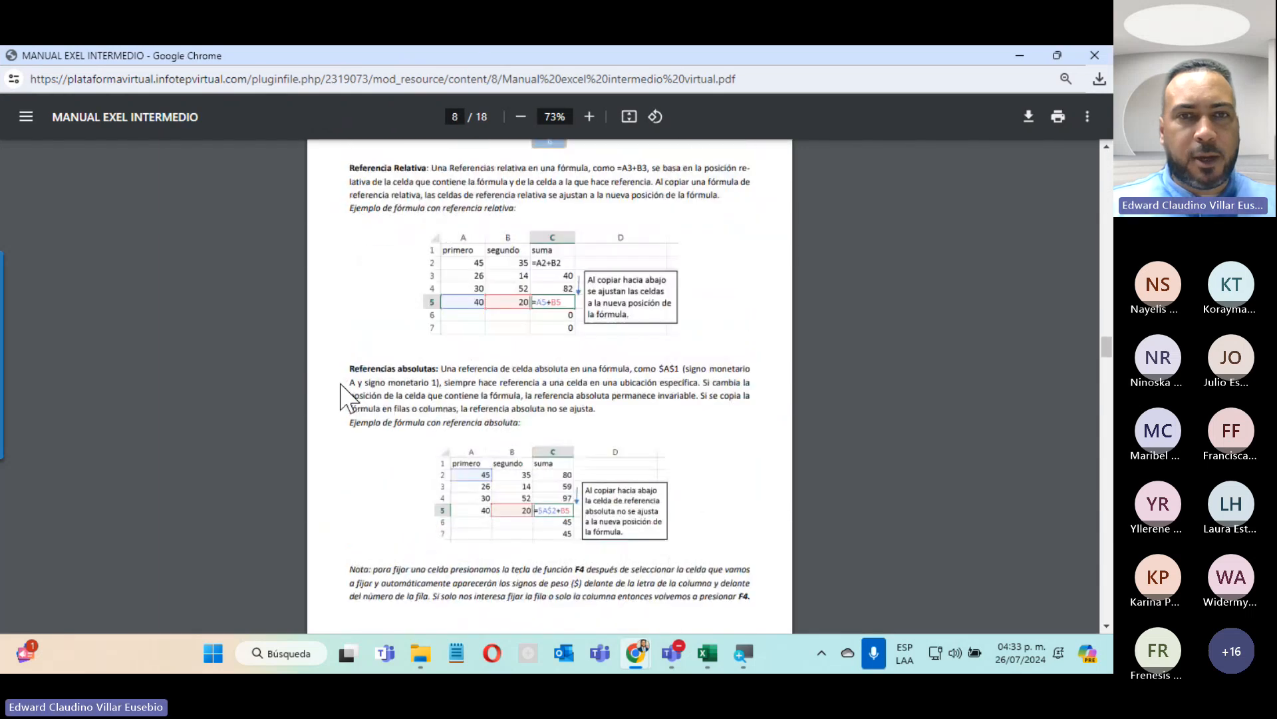
{"action": "scroll", "coordinate": [340, 398], "scroll_direction": "down", "scroll_amount": 12}
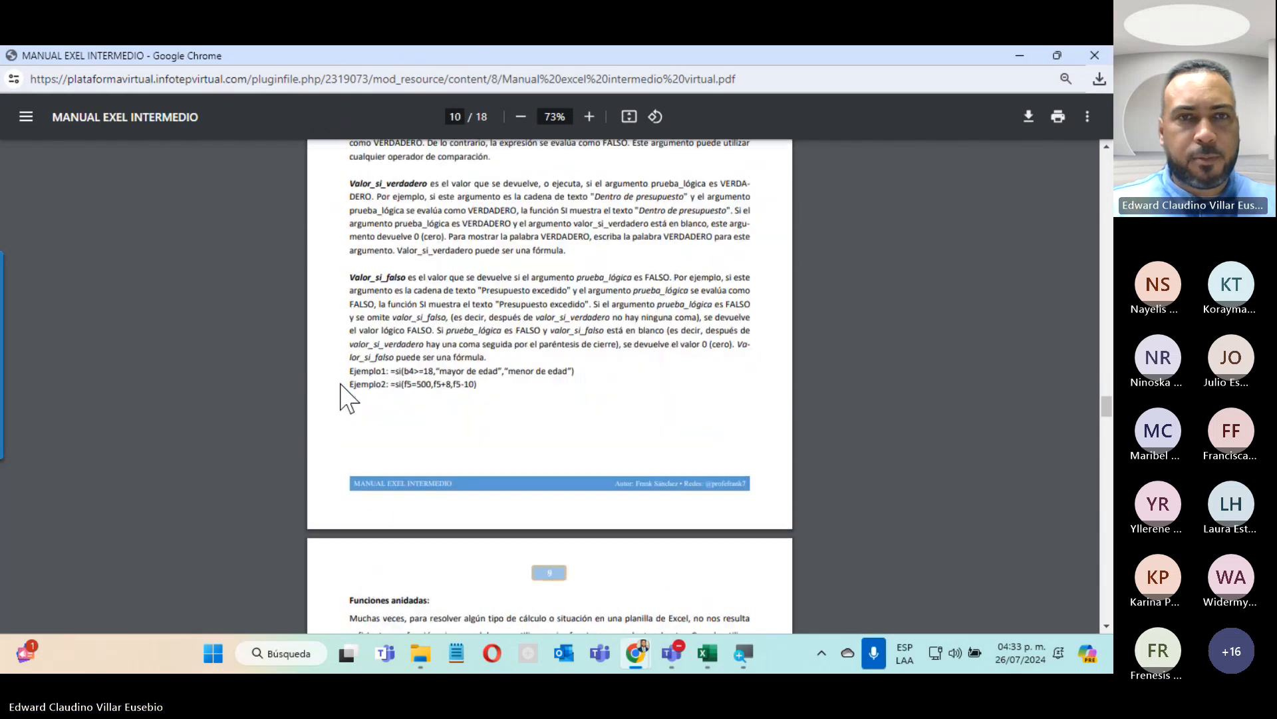
{"action": "scroll", "coordinate": [346, 398], "scroll_direction": "up", "scroll_amount": 4}
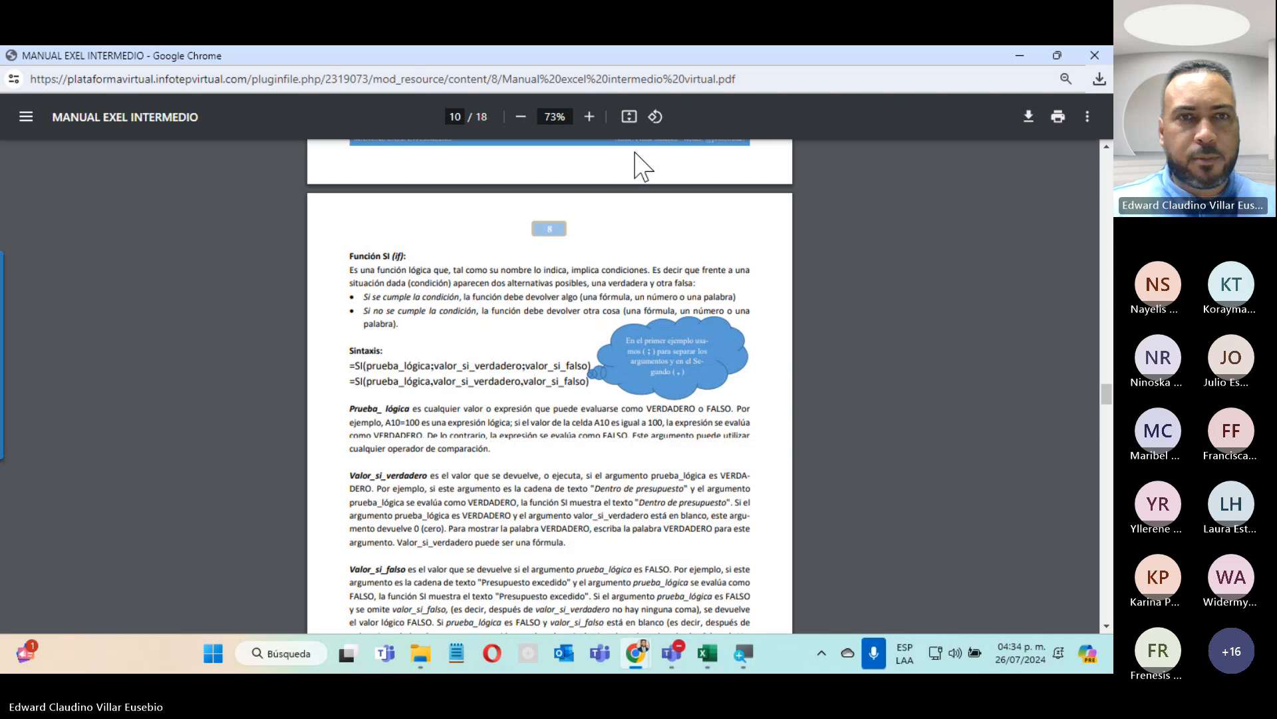
{"action": "left_click", "coordinate": [588, 117]}
{"action": "left_click", "coordinate": [589, 116]}
{"action": "left_click", "coordinate": [589, 116]}
{"action": "left_click", "coordinate": [588, 117]}
{"action": "left_click", "coordinate": [589, 116]}
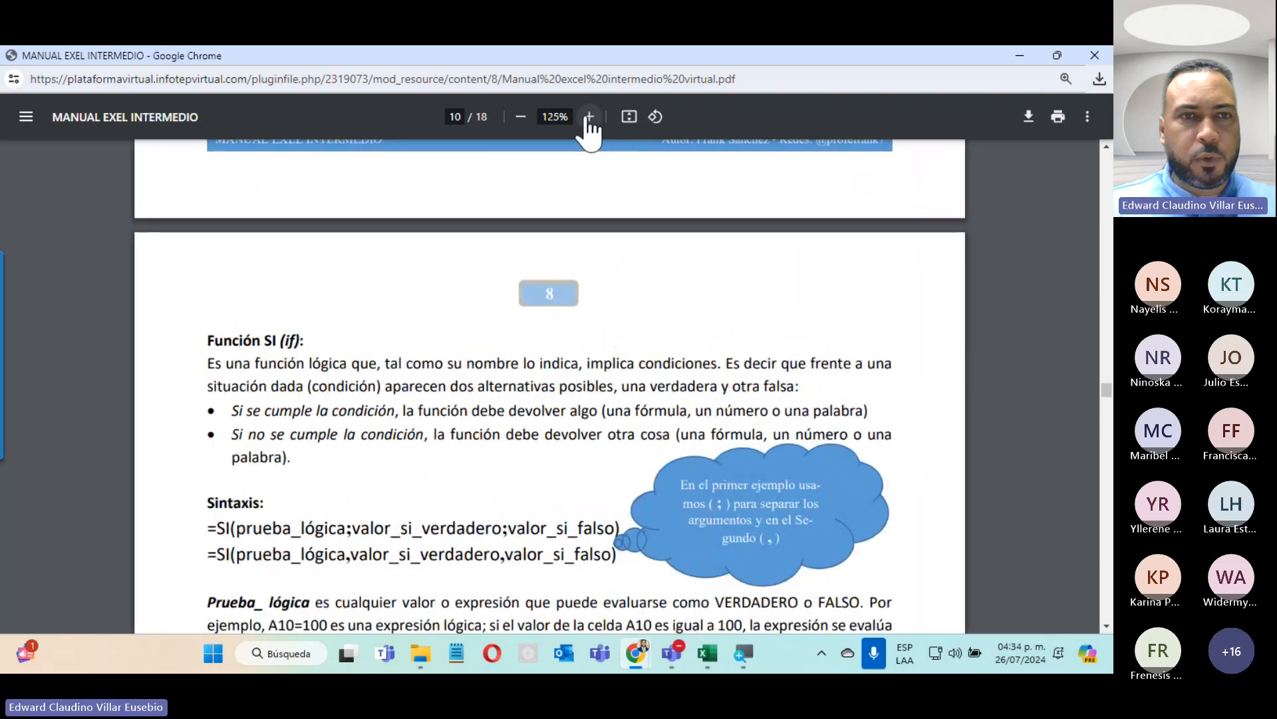
{"action": "left_click", "coordinate": [589, 117]}
{"action": "left_click", "coordinate": [589, 117]}
Review the SI function's description and syntax in the manual, highlighting the semicolon separator after prueba_lógica.
{"action": "scroll", "coordinate": [422, 320], "scroll_direction": "down", "scroll_amount": 4}
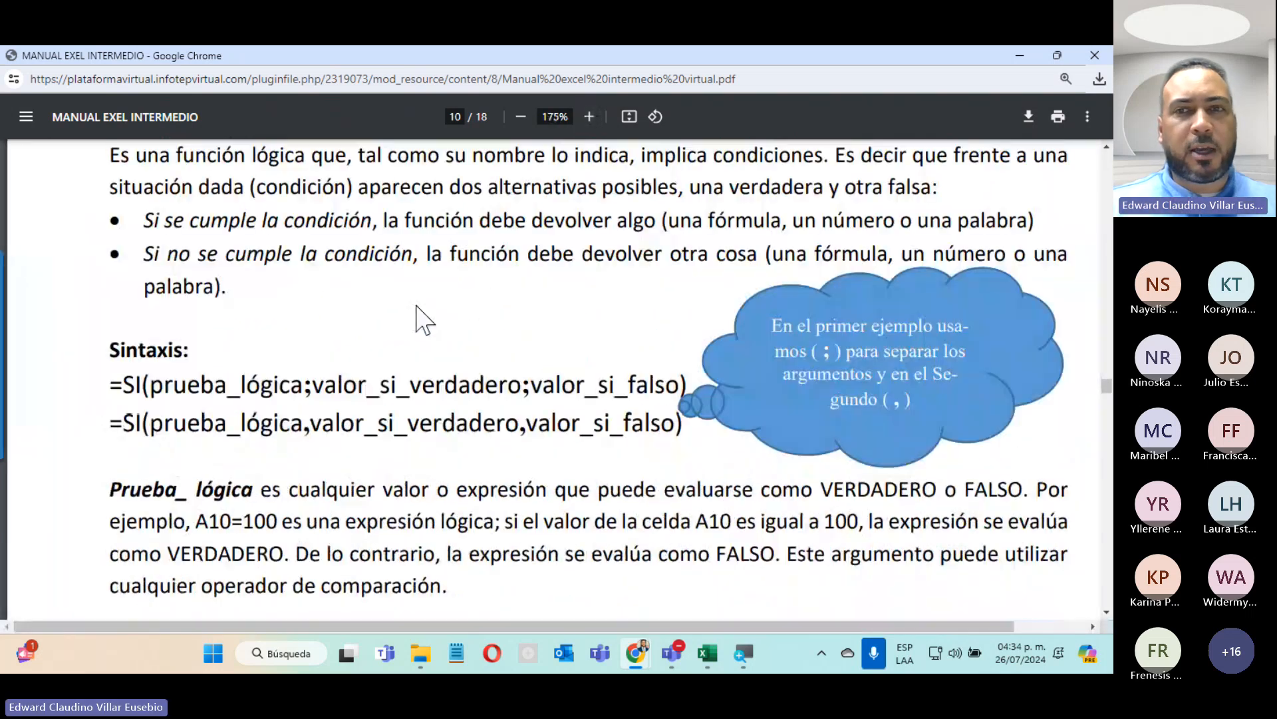
{"action": "scroll", "coordinate": [422, 319], "scroll_direction": "up", "scroll_amount": 4}
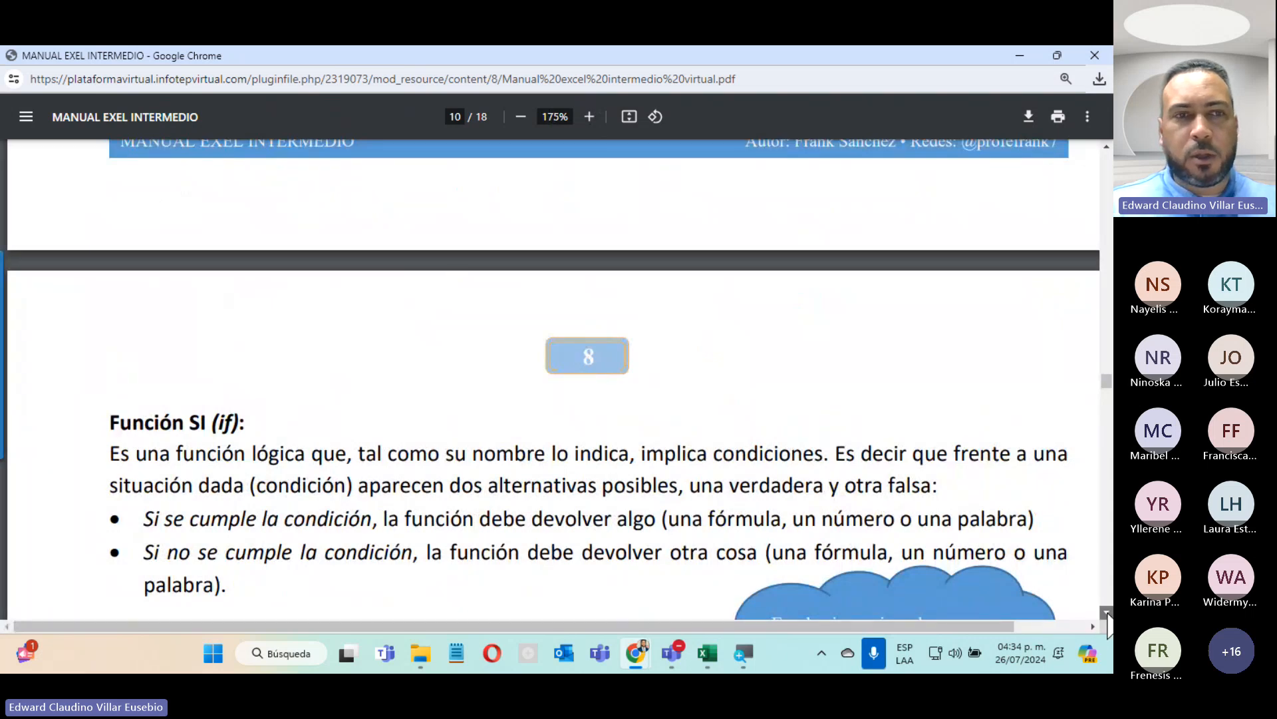
{"action": "scroll", "coordinate": [1108, 622], "scroll_direction": "down", "scroll_amount": 4}
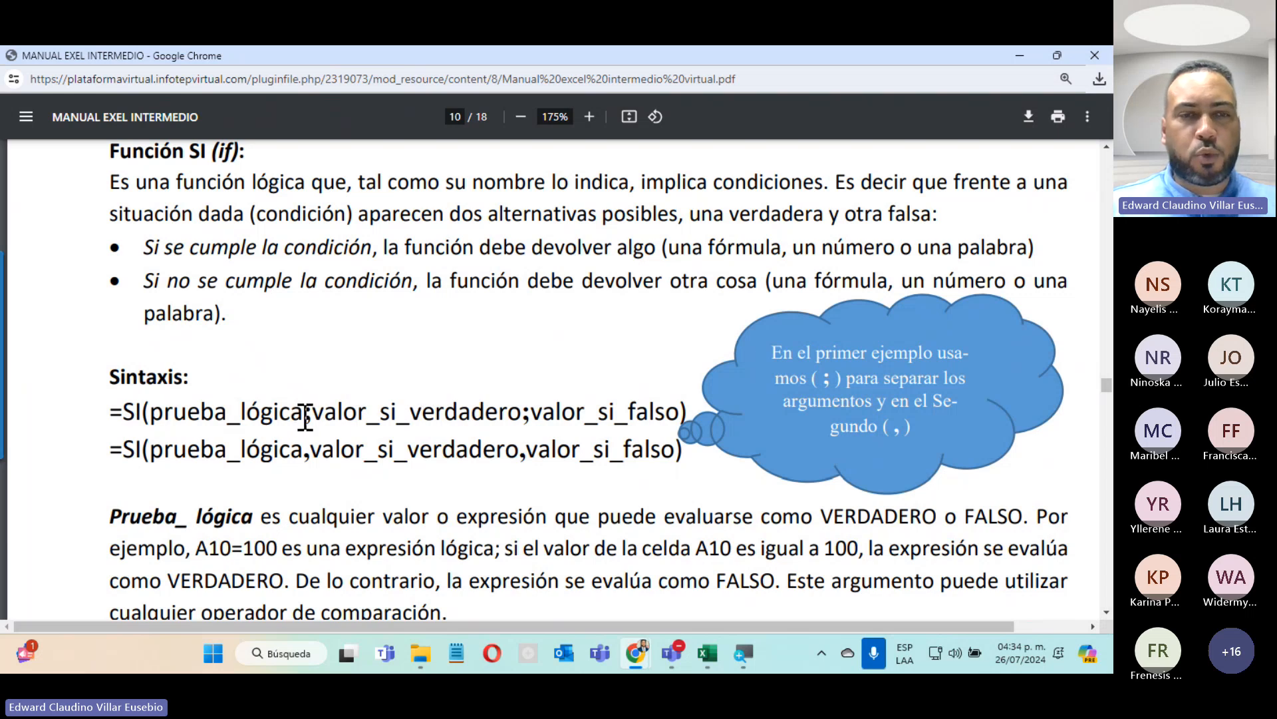
{"action": "left_click_drag", "start_coordinate": [293, 416], "coordinate": [315, 419]}
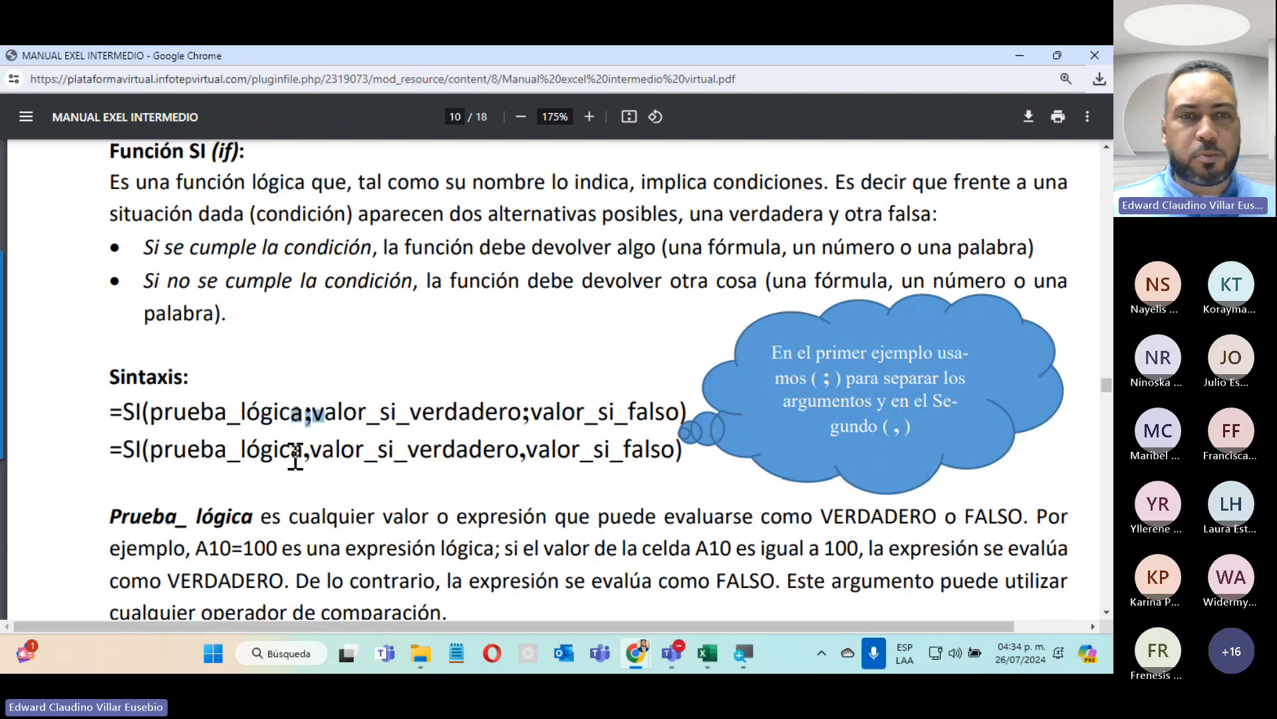
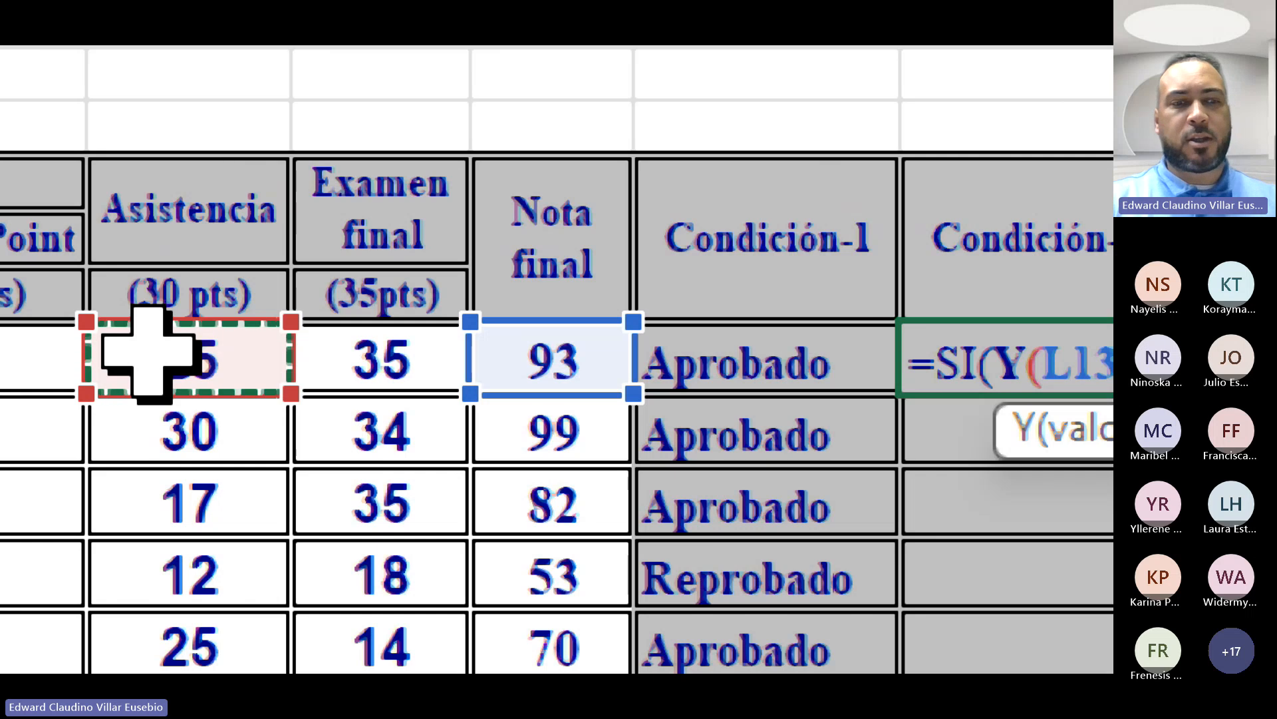
Complete the Y test inside the Condición-2 SI formula in row 13 with the conditions L13>=70 and J13>=20.
{"action": "type", "text": ">=70,J13>"}
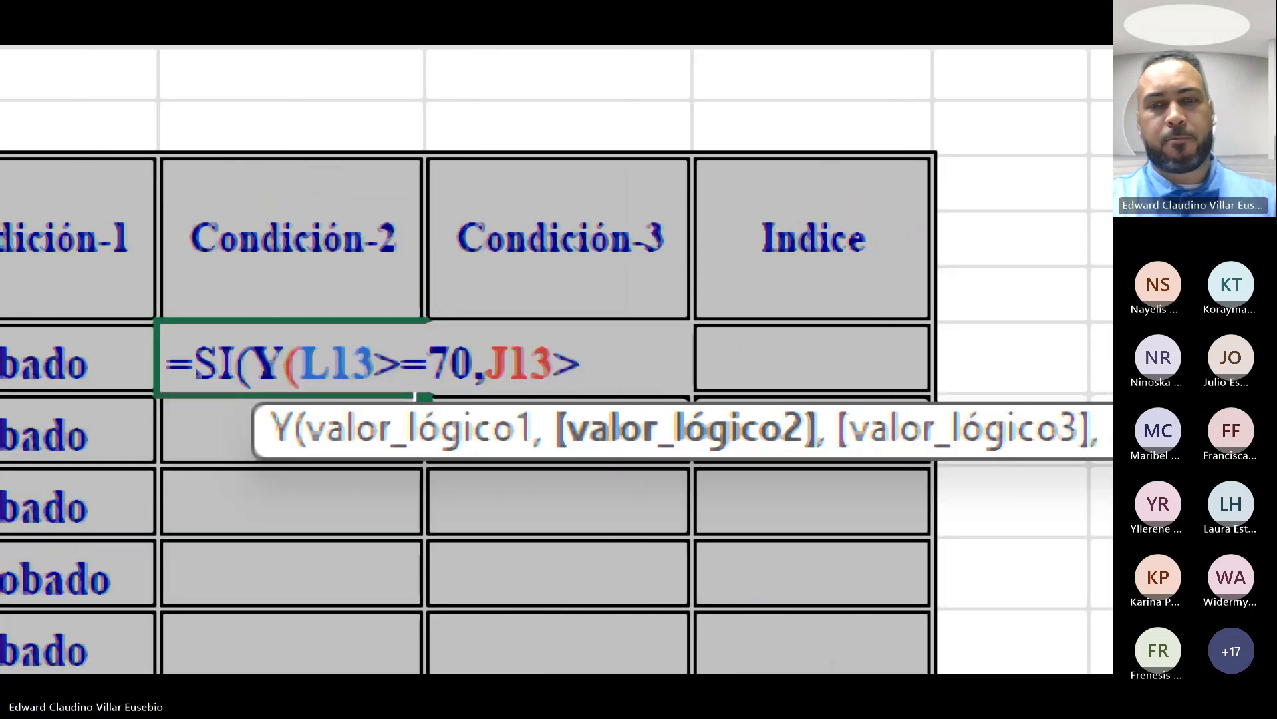
{"action": "type", "text": "=20"}
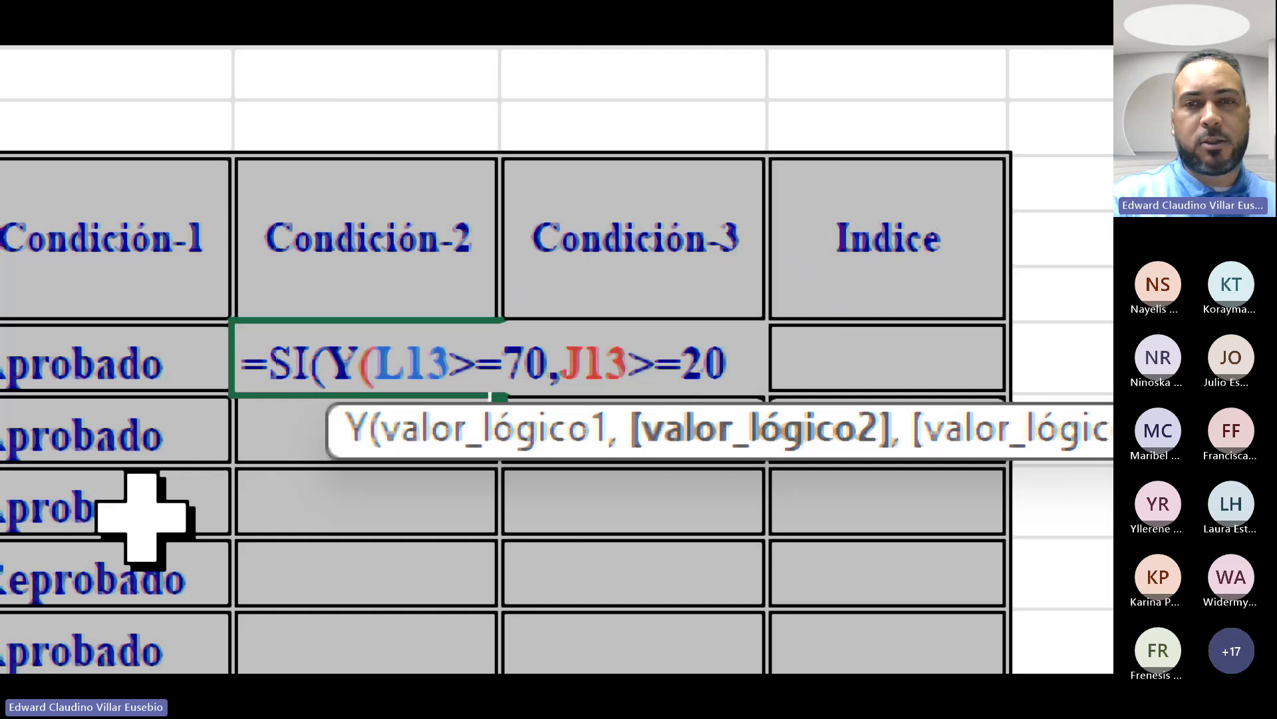
{"action": "type", "text": ")"}
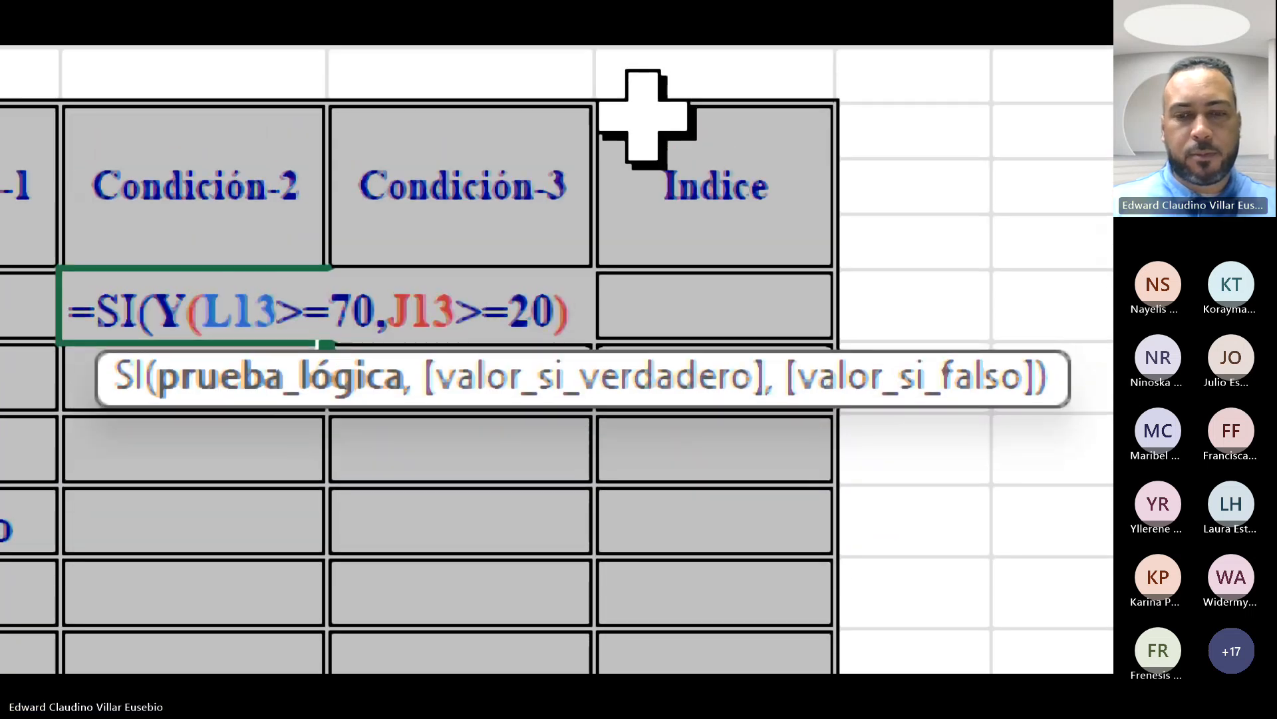
Finish the Condición-2 SI formula in row 13 with "Aprobado" as the true value and "Reprobado" as the false value.
{"action": "type", "text": ","}
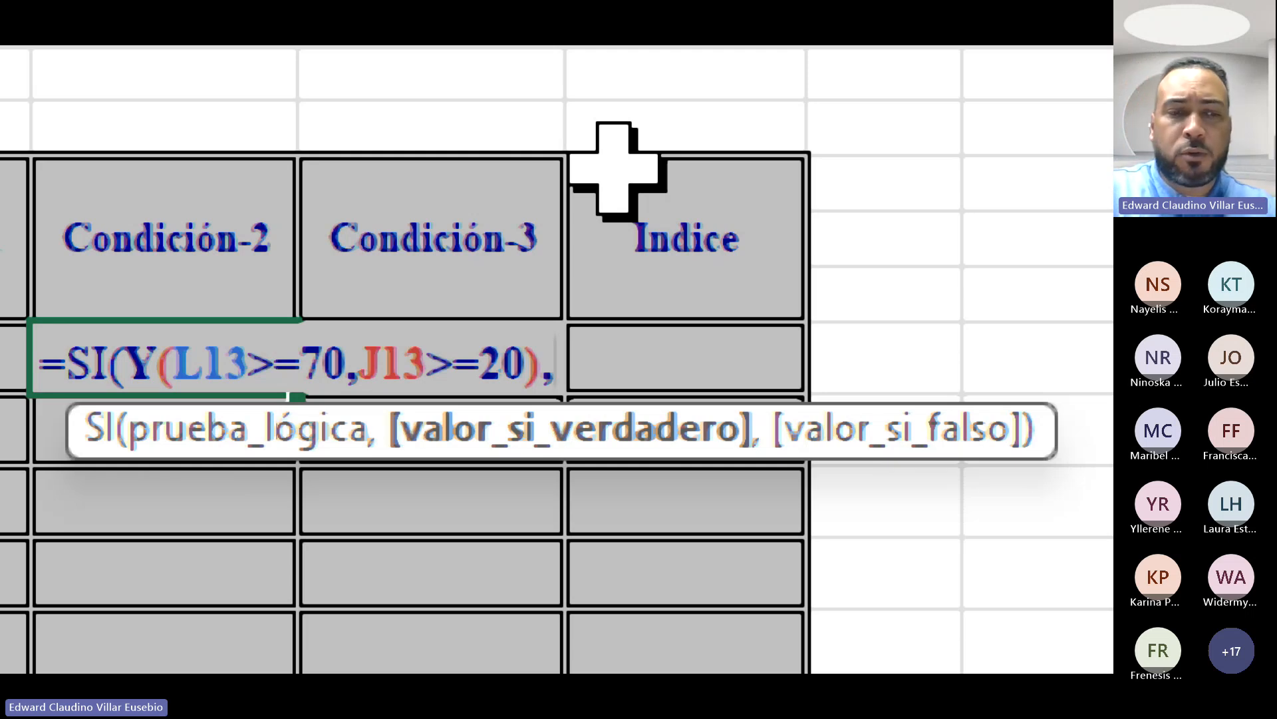
{"action": "type", "text": "\""}
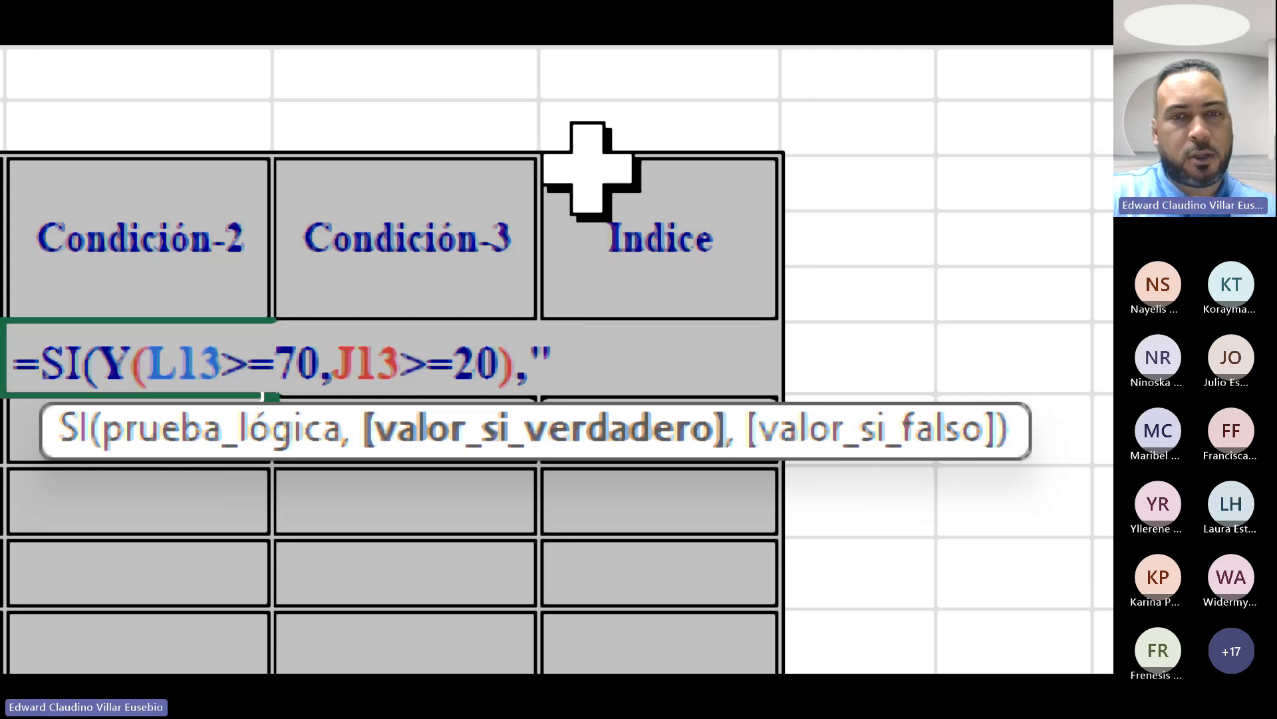
{"action": "type", "text": "Aproba"}
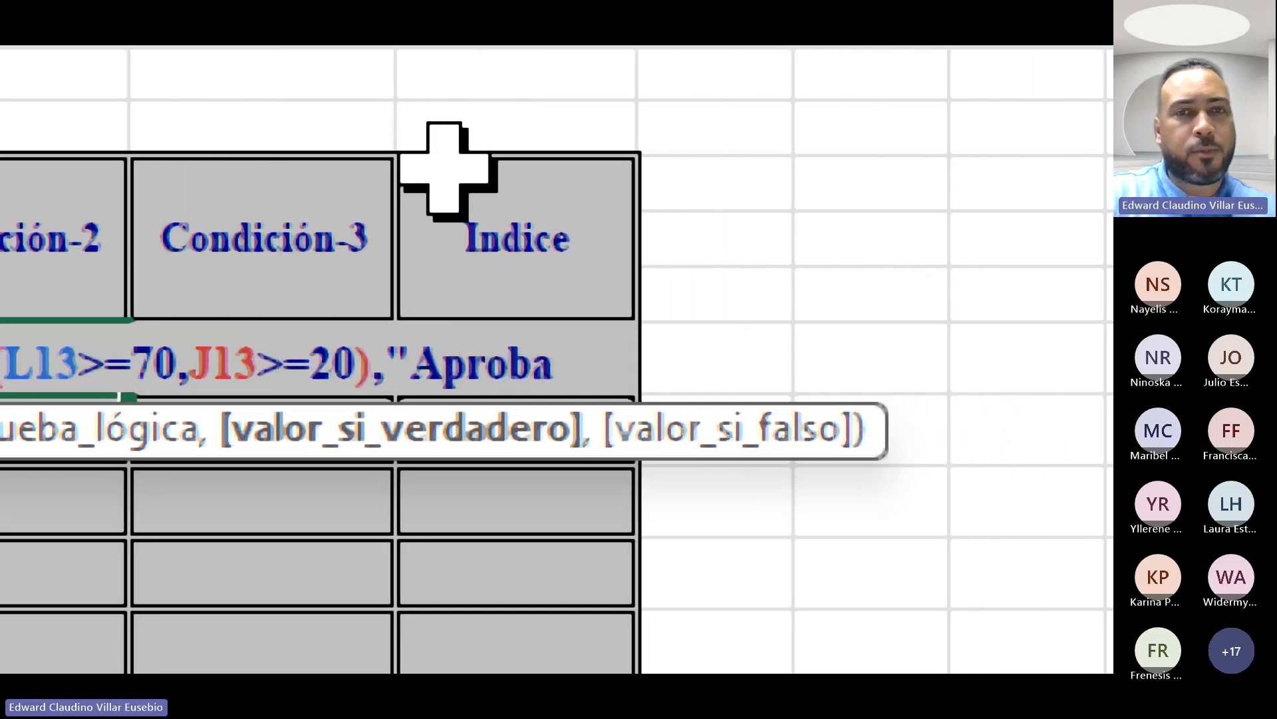
{"action": "type", "text": "do"}
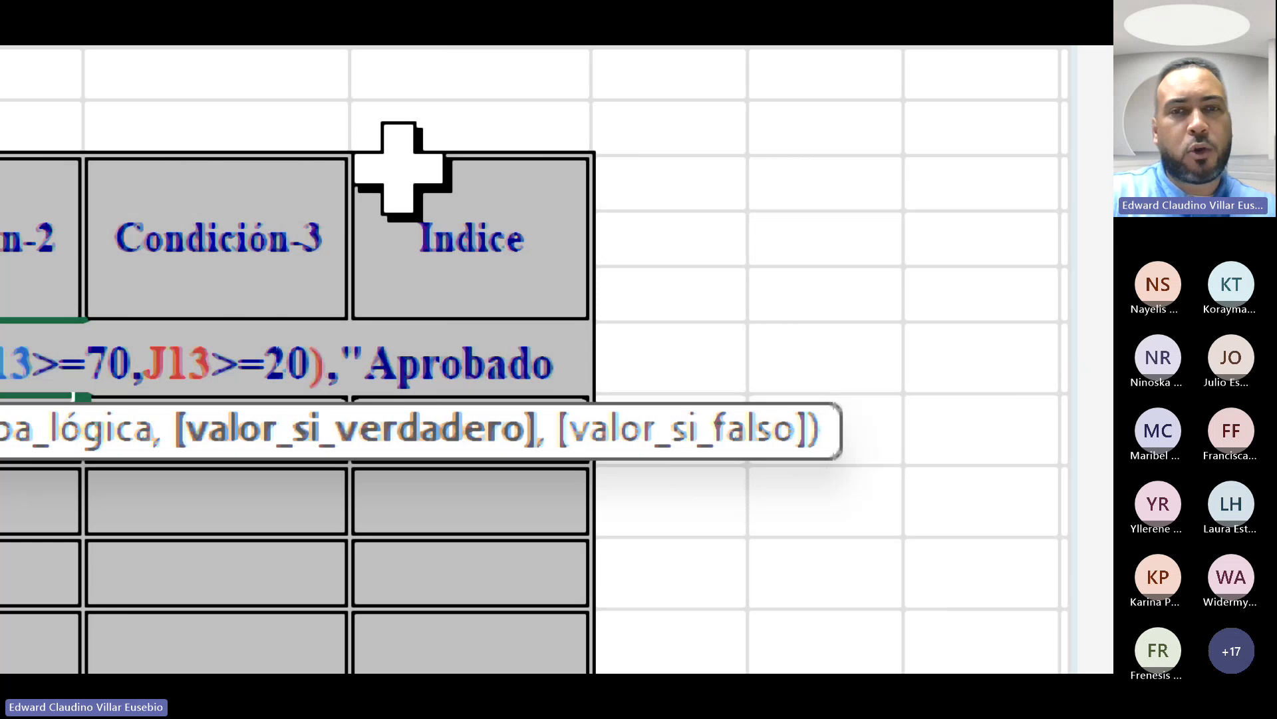
{"action": "type", "text": "\""}
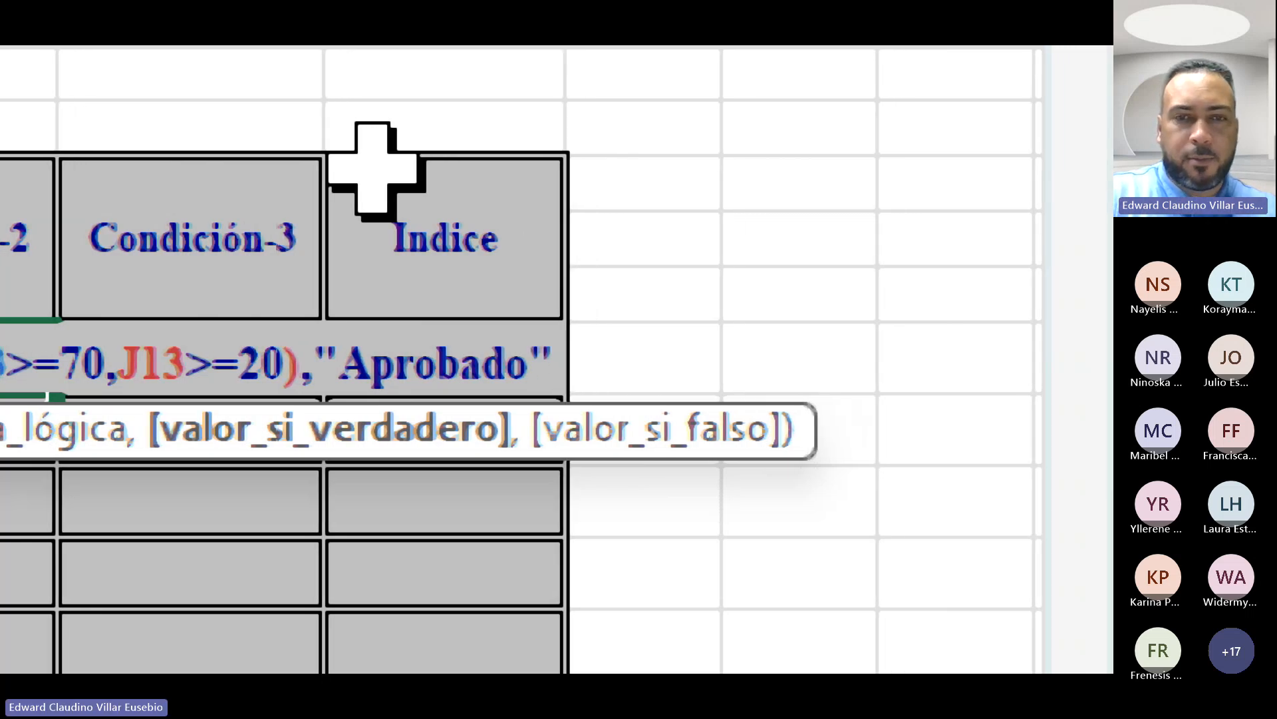
{"action": "type", "text": ","}
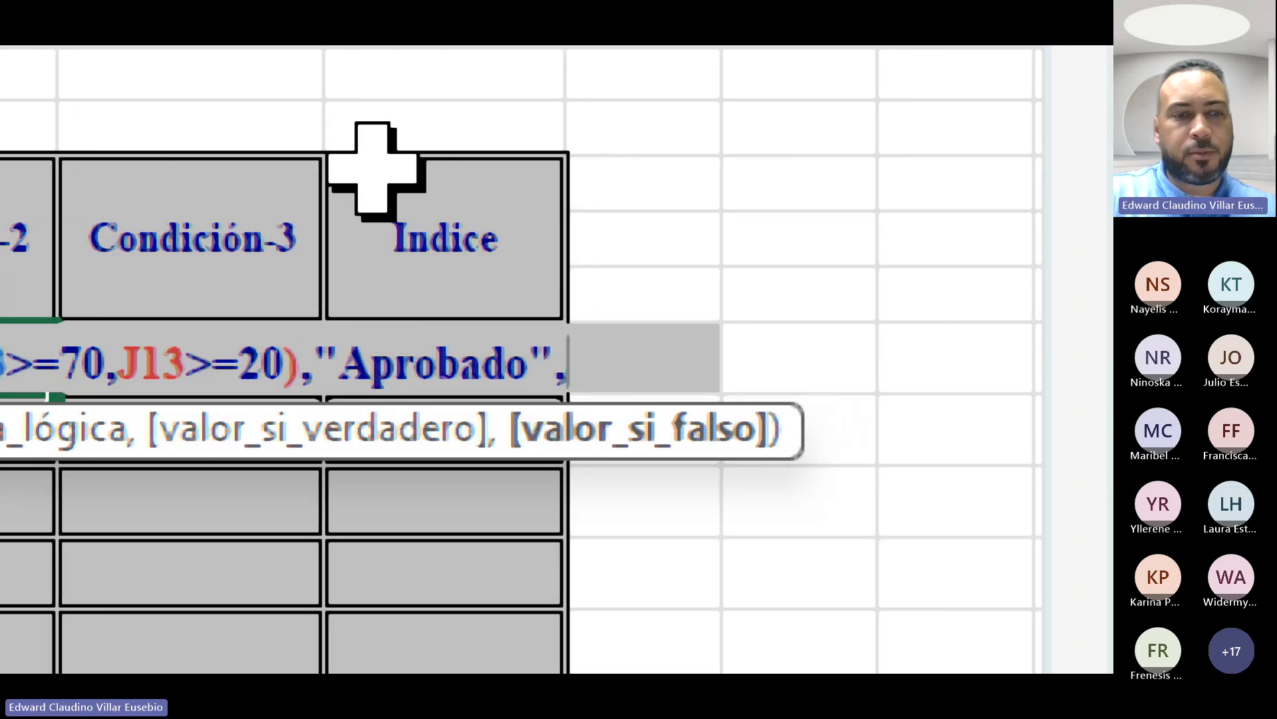
{"action": "type", "text": "\"Reprobado"}
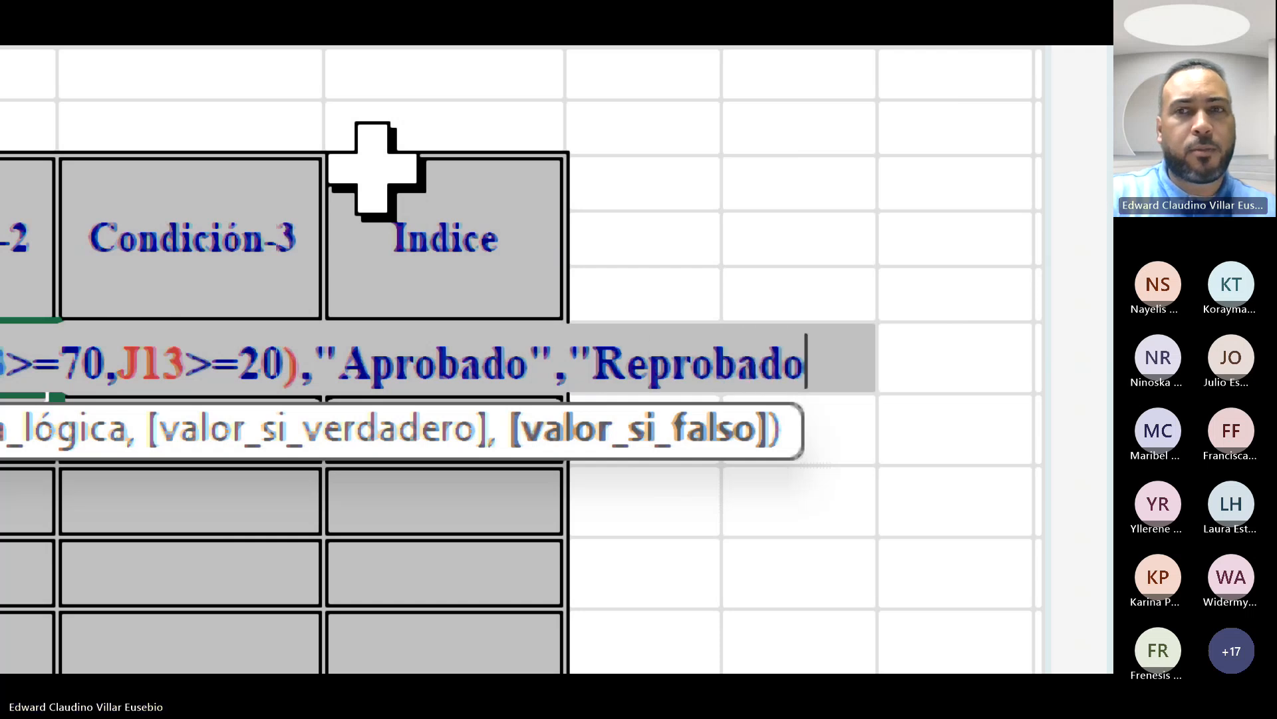
{"action": "type", "text": "\""}
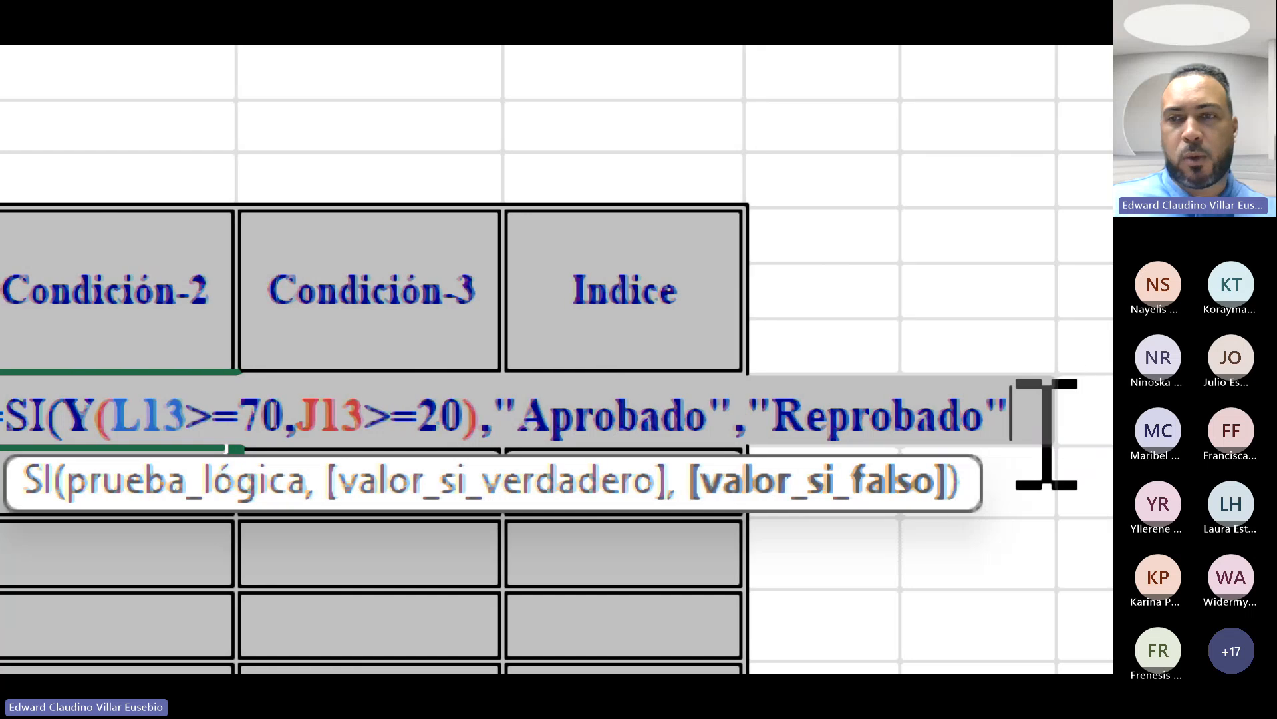
{"action": "type", "text": ")"}
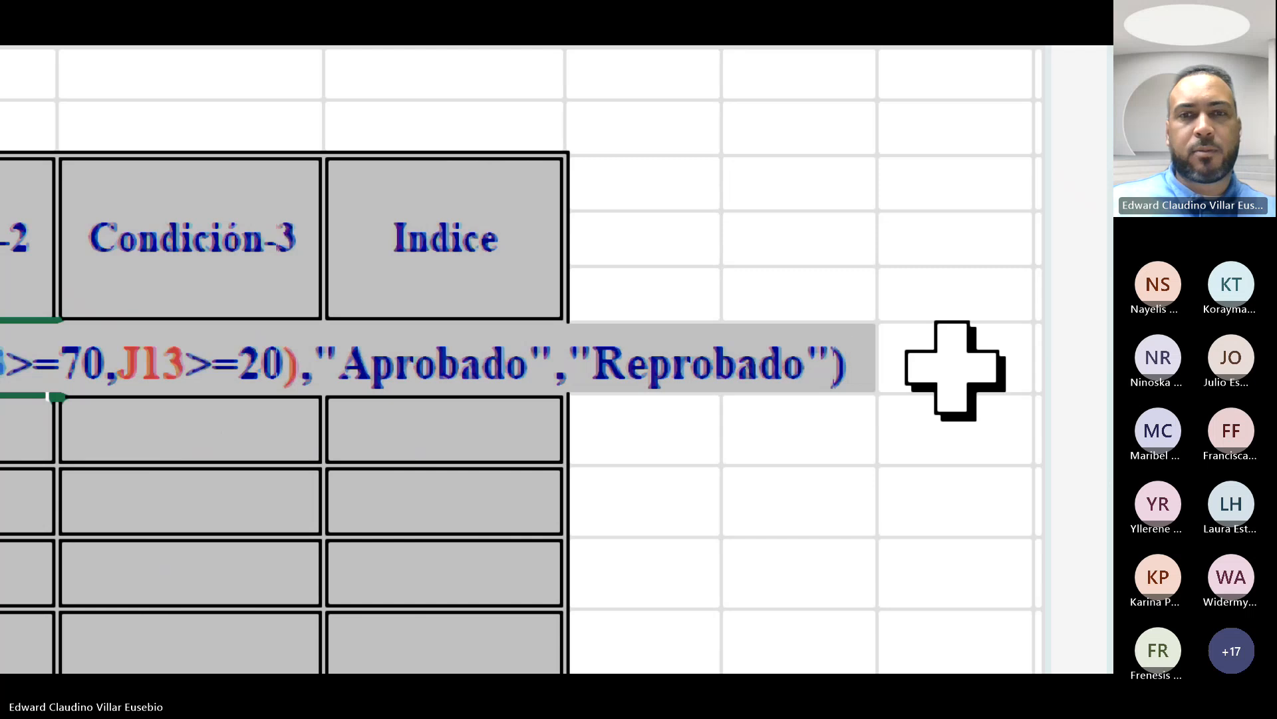
{"action": "key", "text": "Return"}
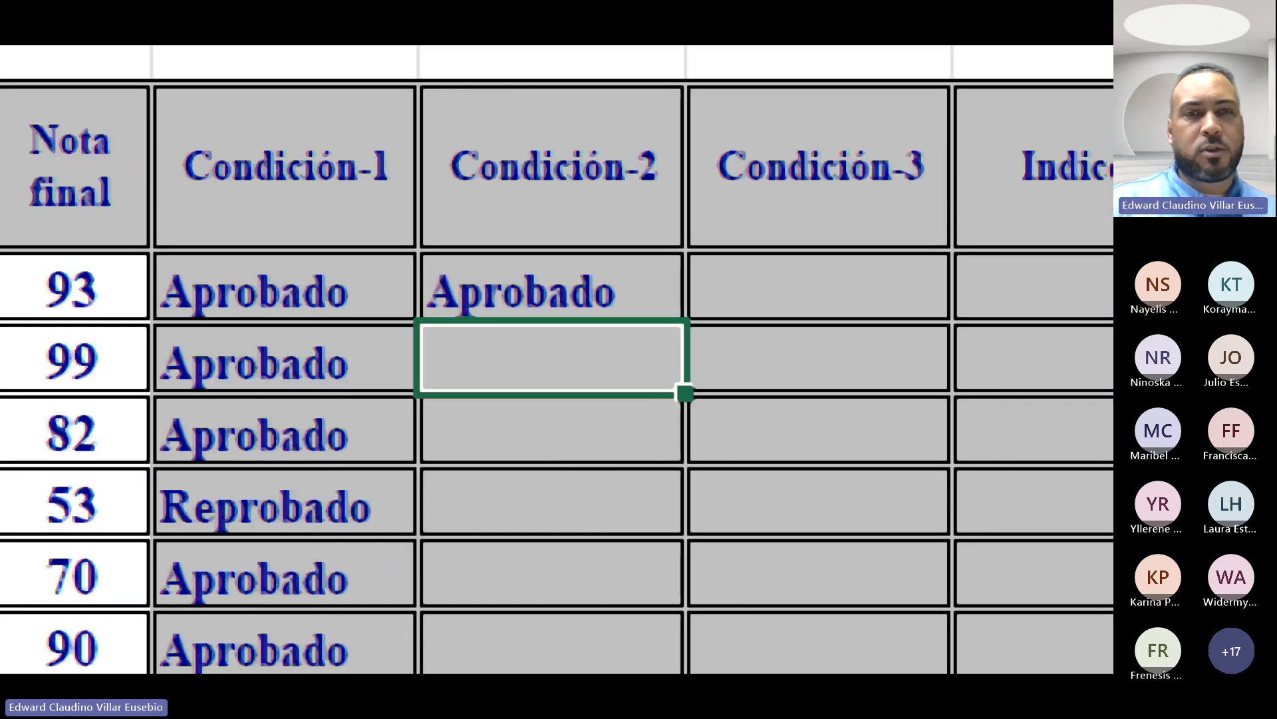
Switch to the Teams meeting, mute all participants, and return to the workbook.
{"action": "key", "text": "super+minus"}
{"action": "key", "text": "super+minus"}
{"action": "key", "text": "super+minus"}
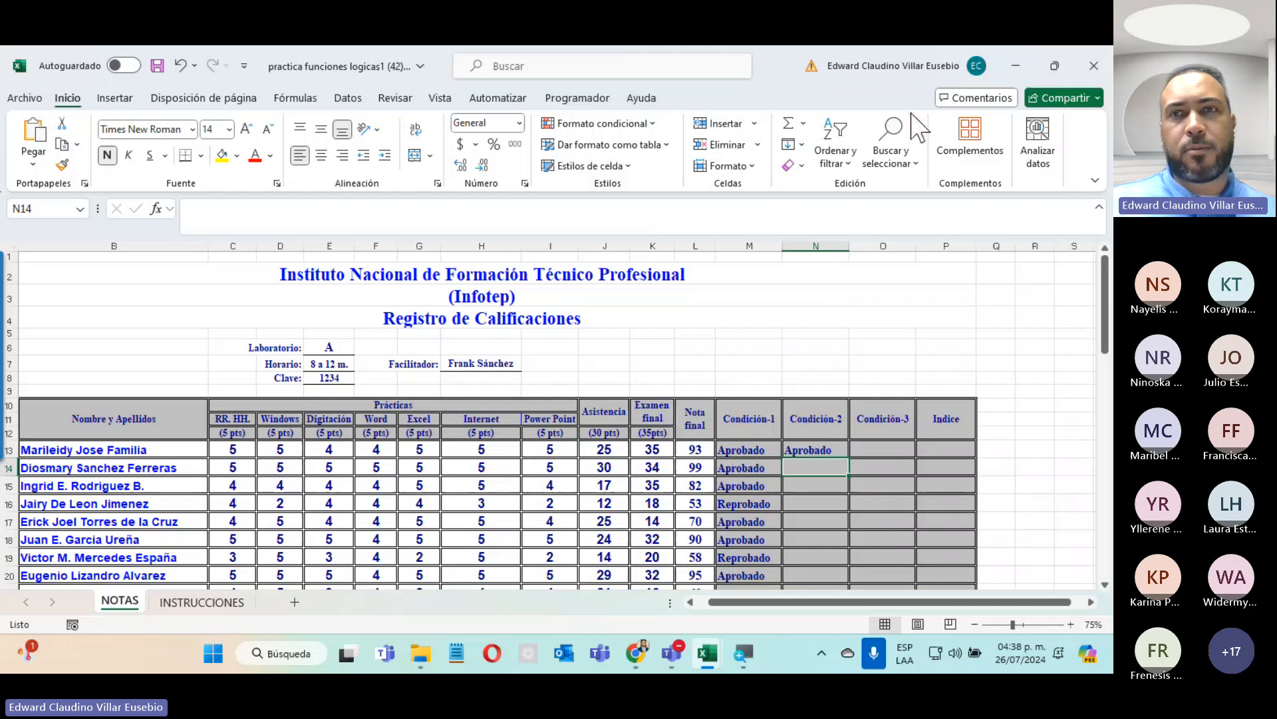
{"action": "left_click", "coordinate": [897, 67]}
{"action": "left_click", "coordinate": [1018, 296]}
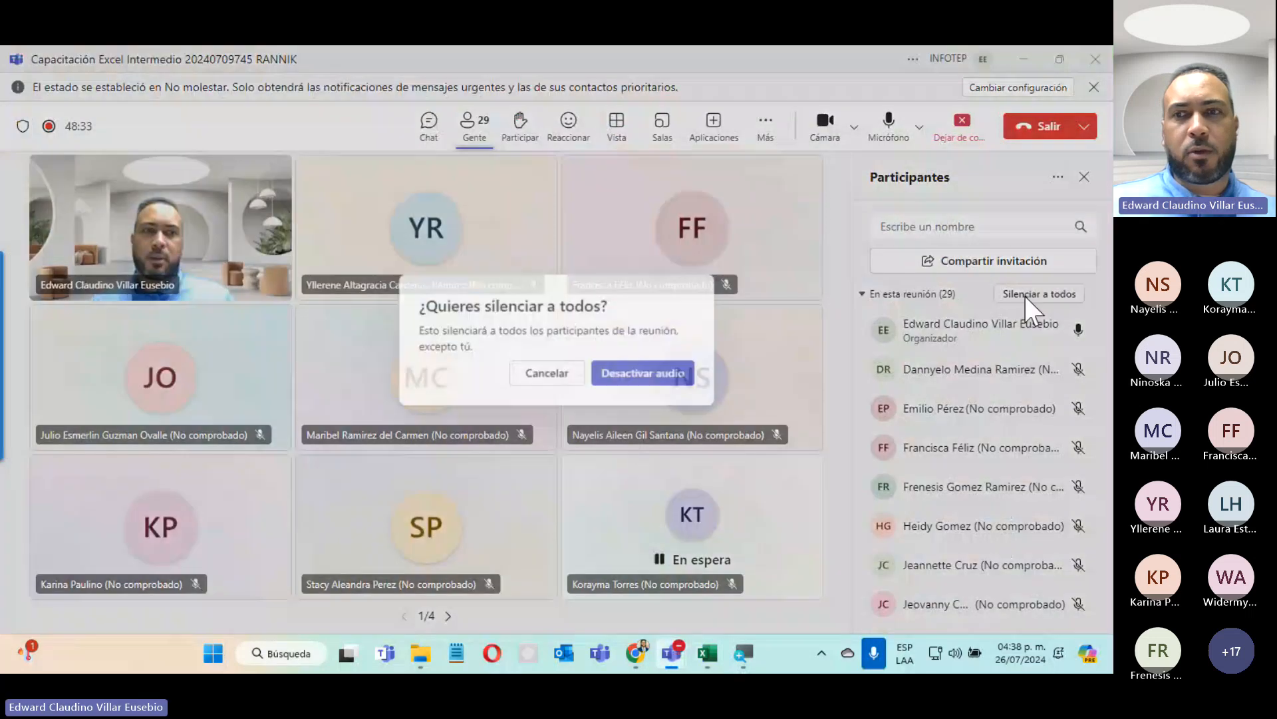
{"action": "left_click", "coordinate": [646, 375]}
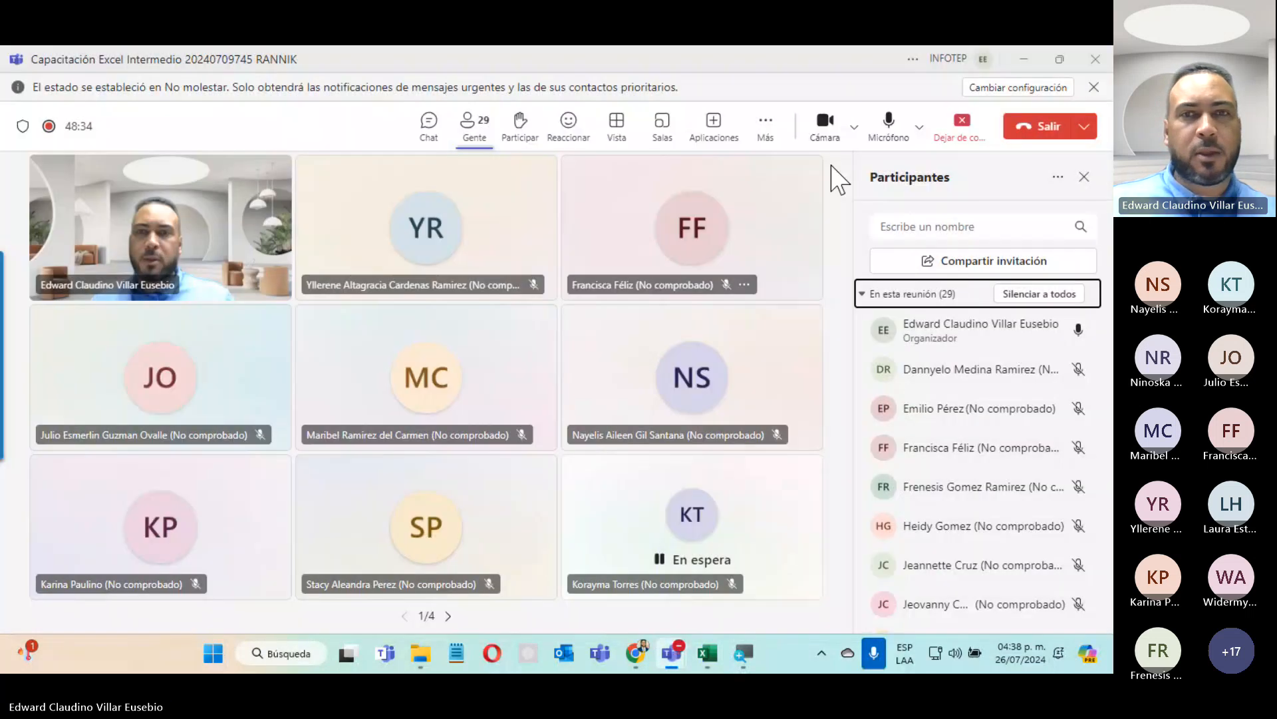
{"action": "left_click", "coordinate": [1024, 59]}
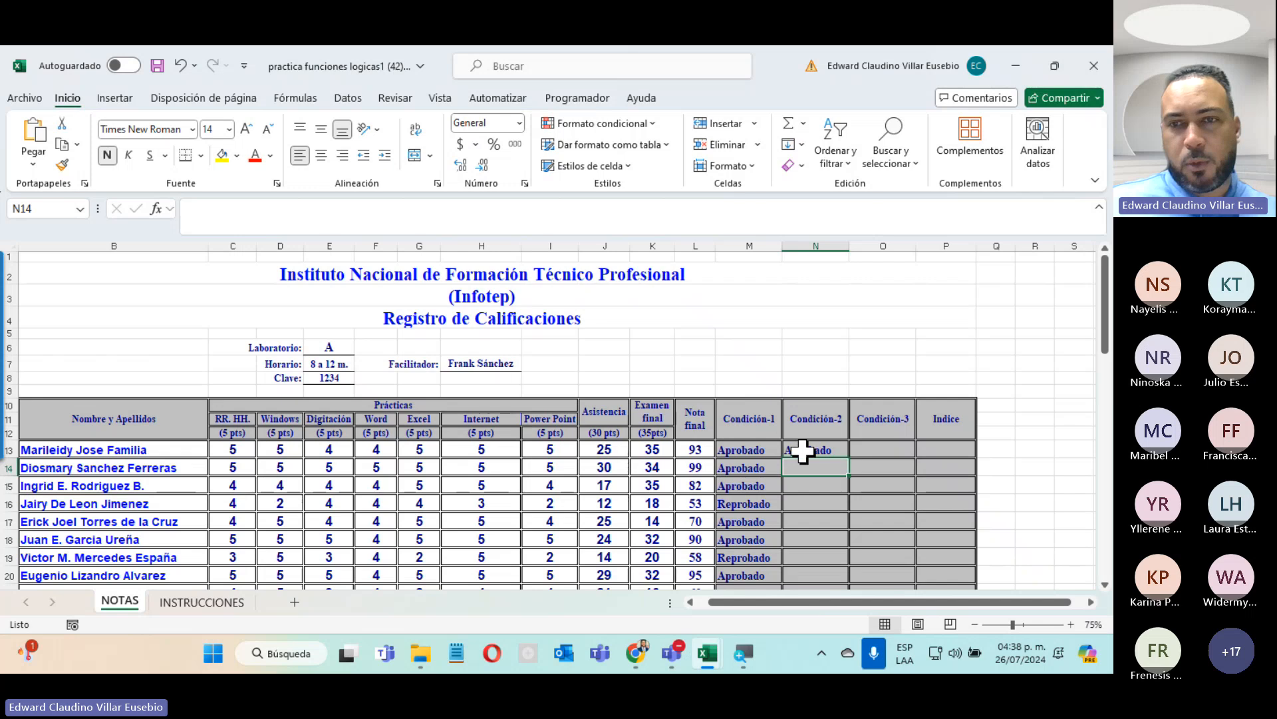
Fill the N13 formula down the Condición-2 column and compare the results with the grades and attendance in rows 15 to 17.
{"action": "left_click", "coordinate": [833, 449]}
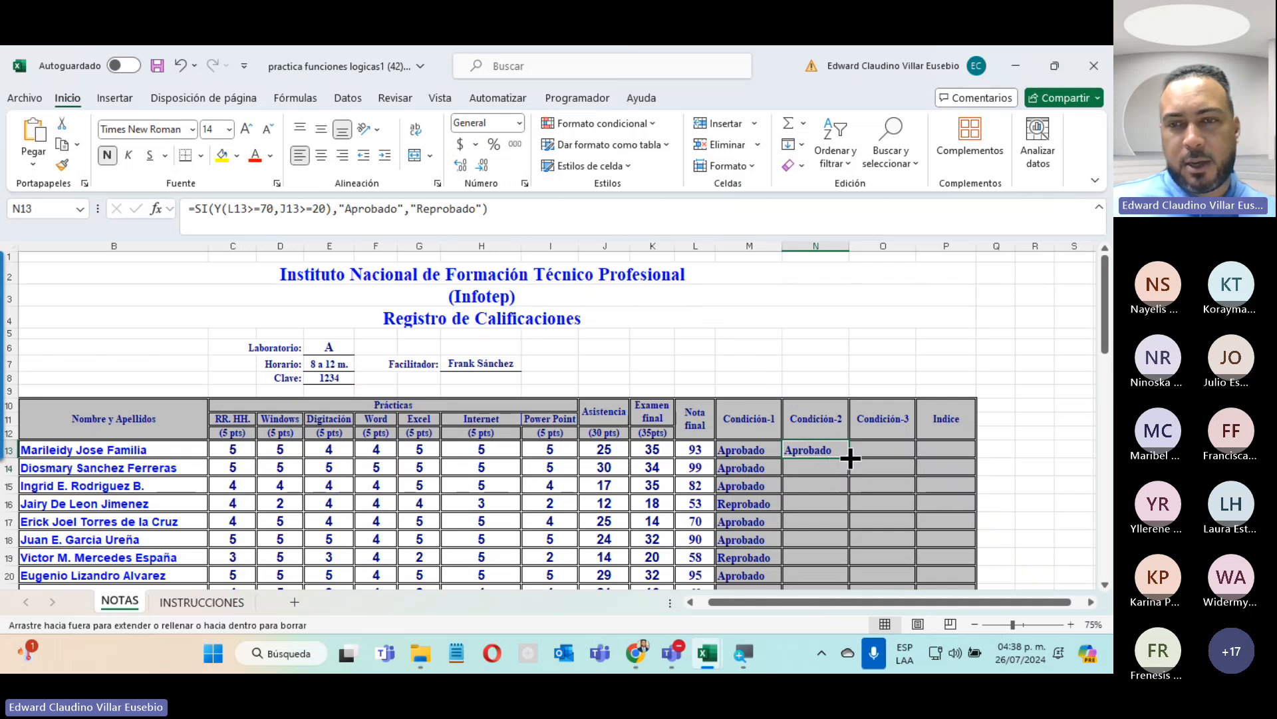
{"action": "double_click", "coordinate": [849, 457]}
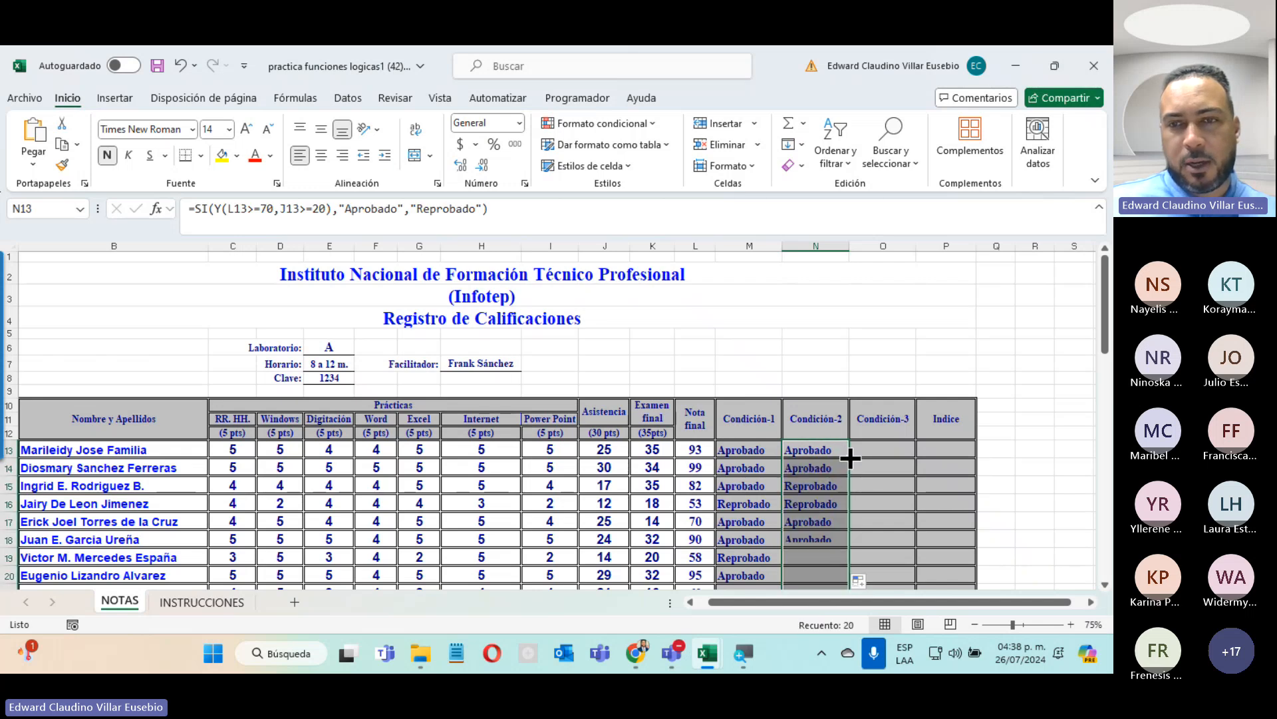
{"action": "left_click", "coordinate": [743, 488]}
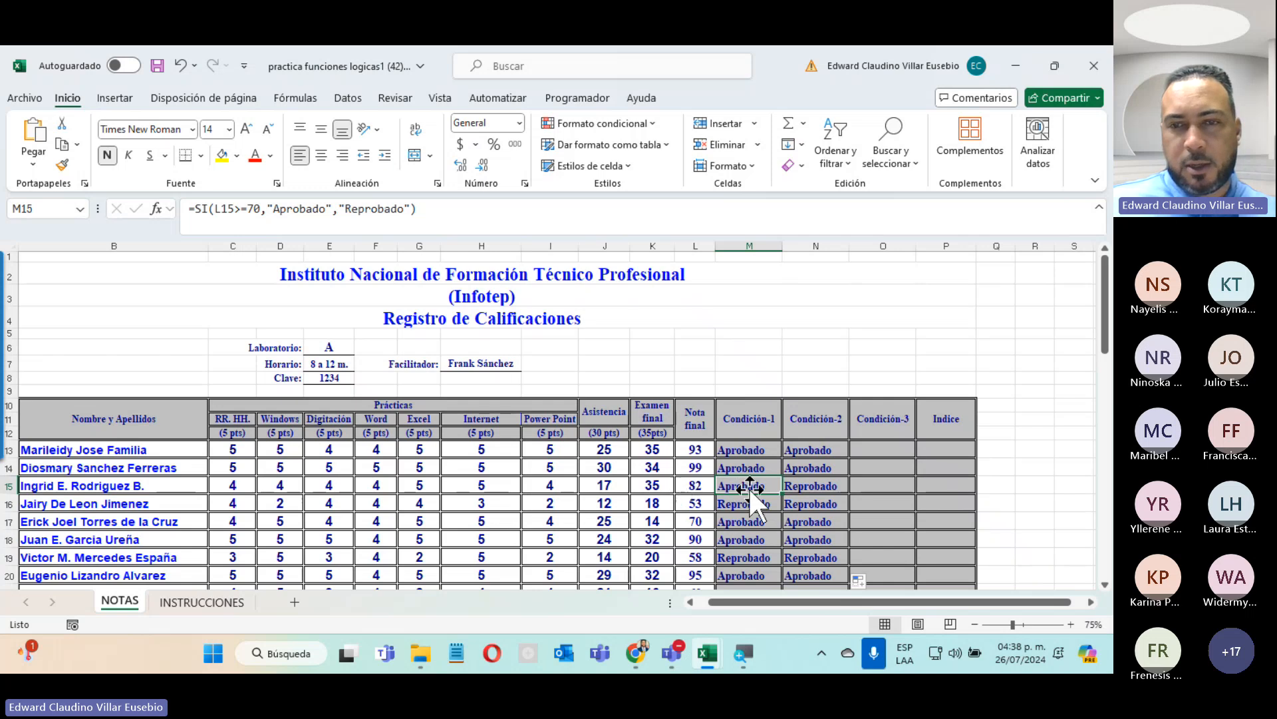
{"action": "left_click", "coordinate": [807, 486]}
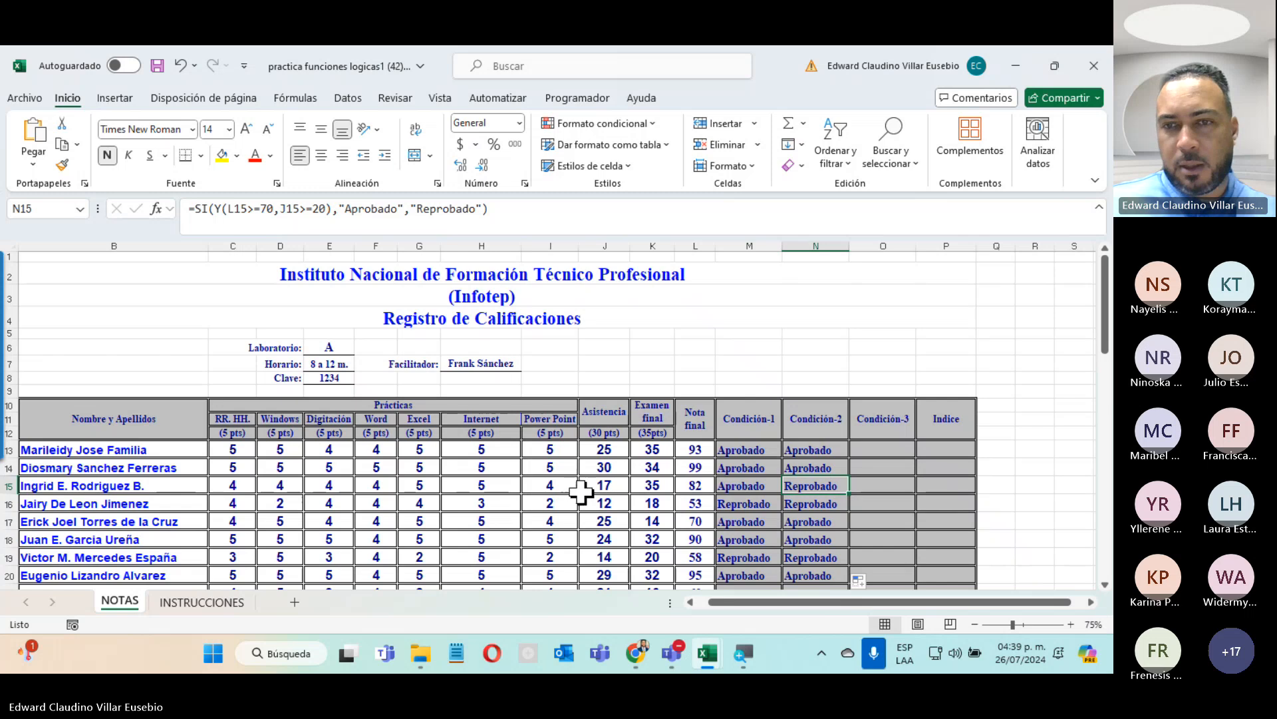
{"action": "left_click", "coordinate": [692, 506]}
{"action": "left_click", "coordinate": [606, 507]}
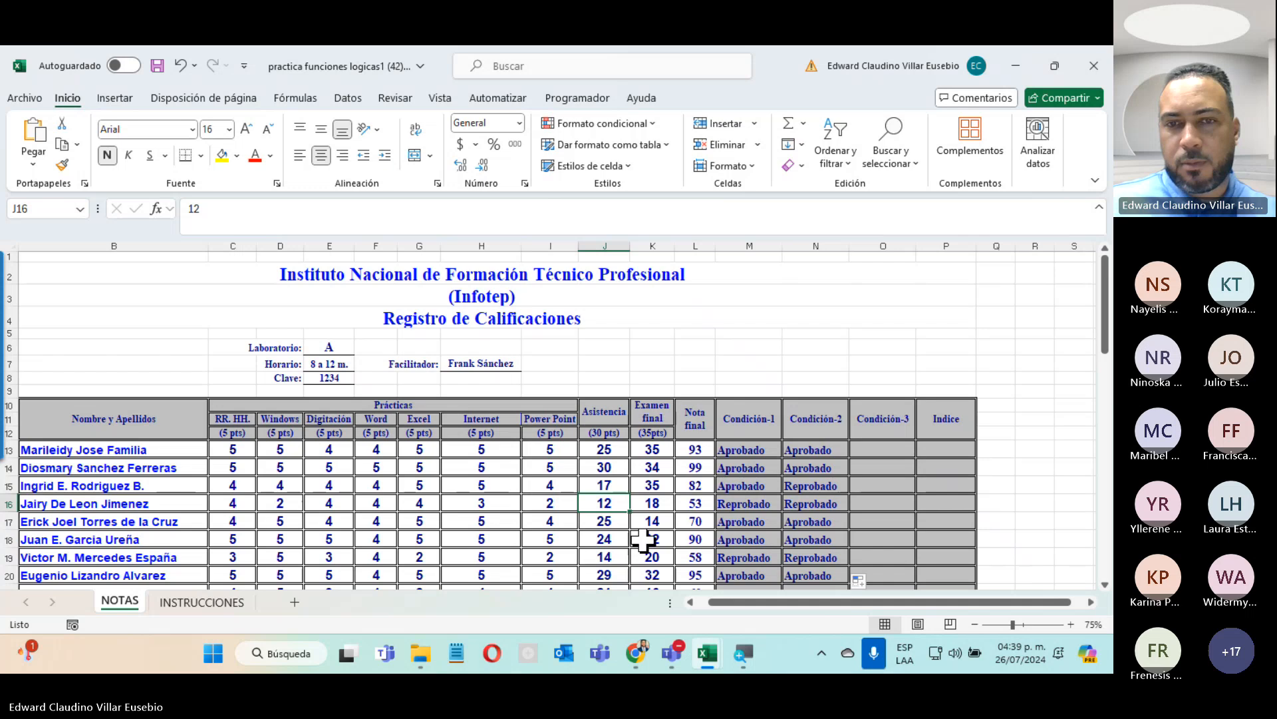
{"action": "left_click", "coordinate": [797, 525]}
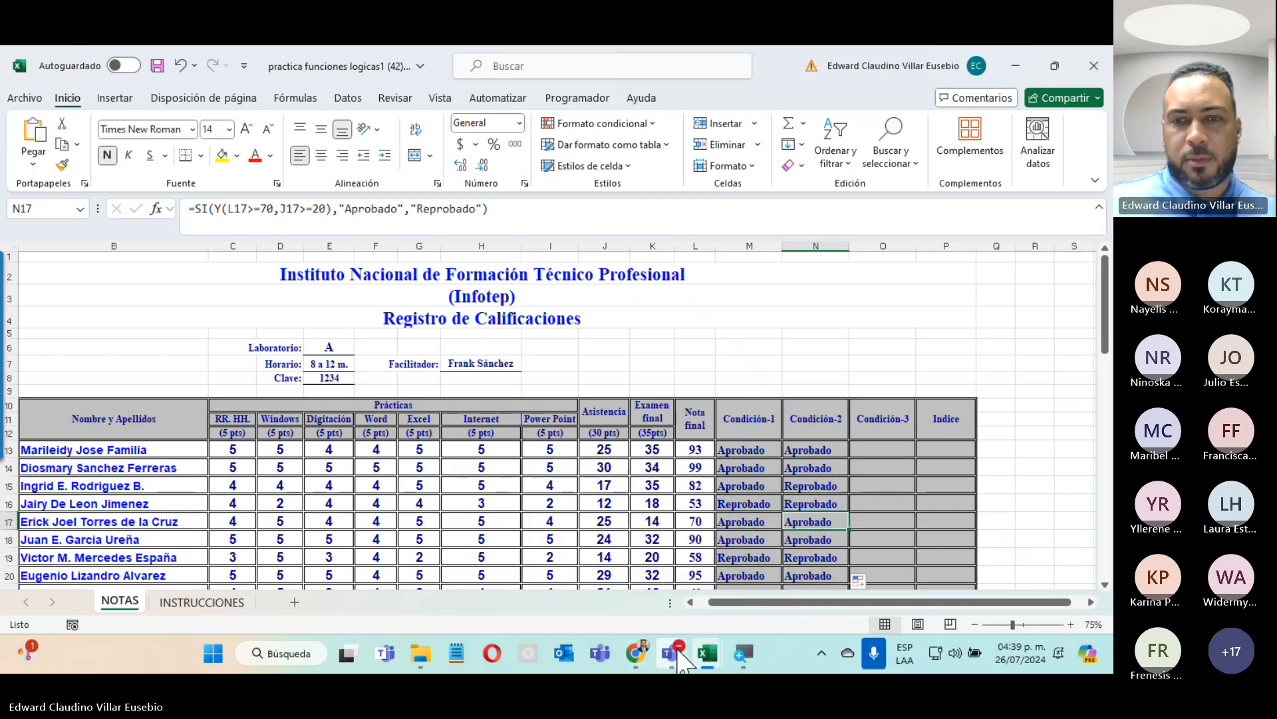
Check the participants in the maximized Teams meeting window and minimize it again.
{"action": "mouse_move", "coordinate": [679, 652]}
{"action": "left_click", "coordinate": [569, 552]}
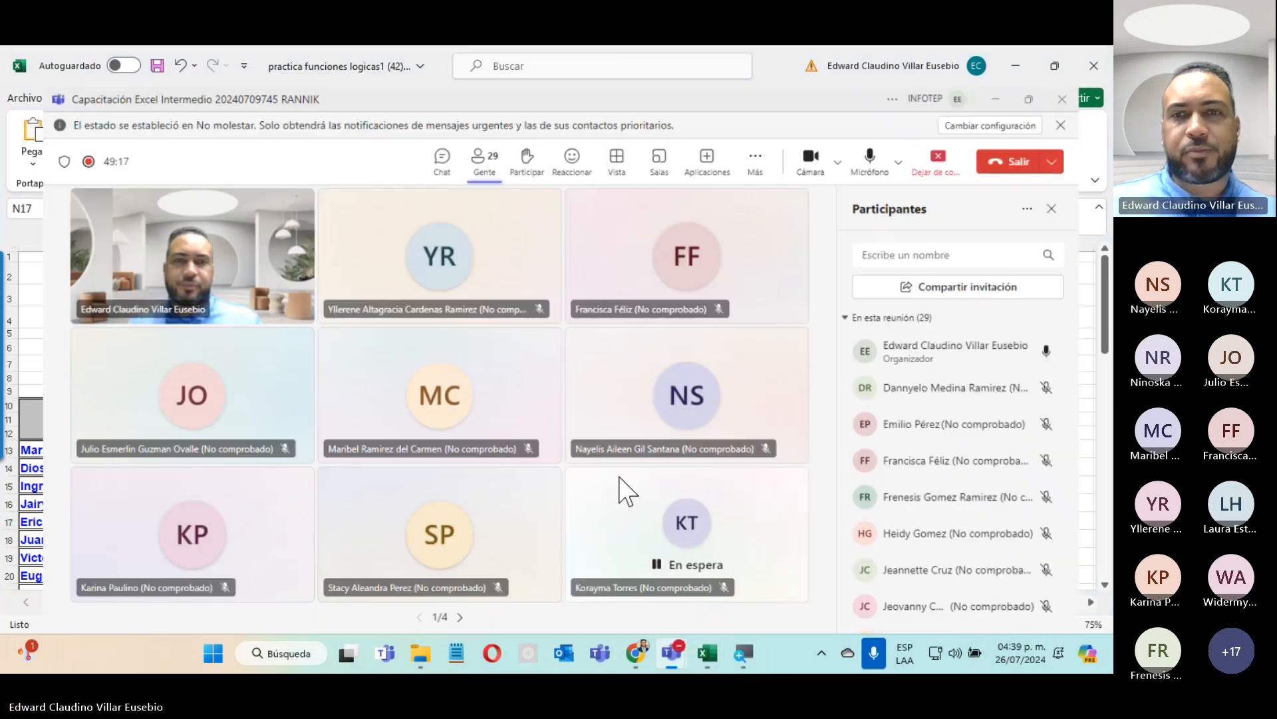
{"action": "left_click", "coordinate": [1028, 98]}
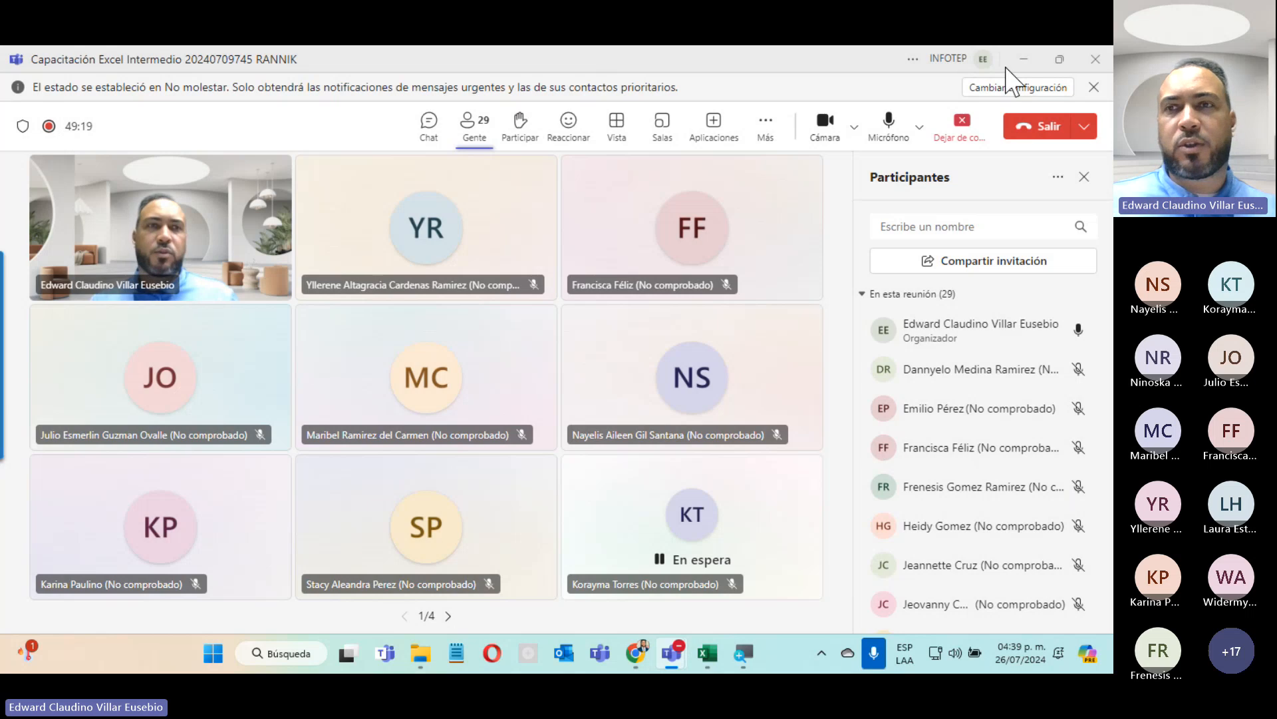
{"action": "left_click", "coordinate": [1023, 60]}
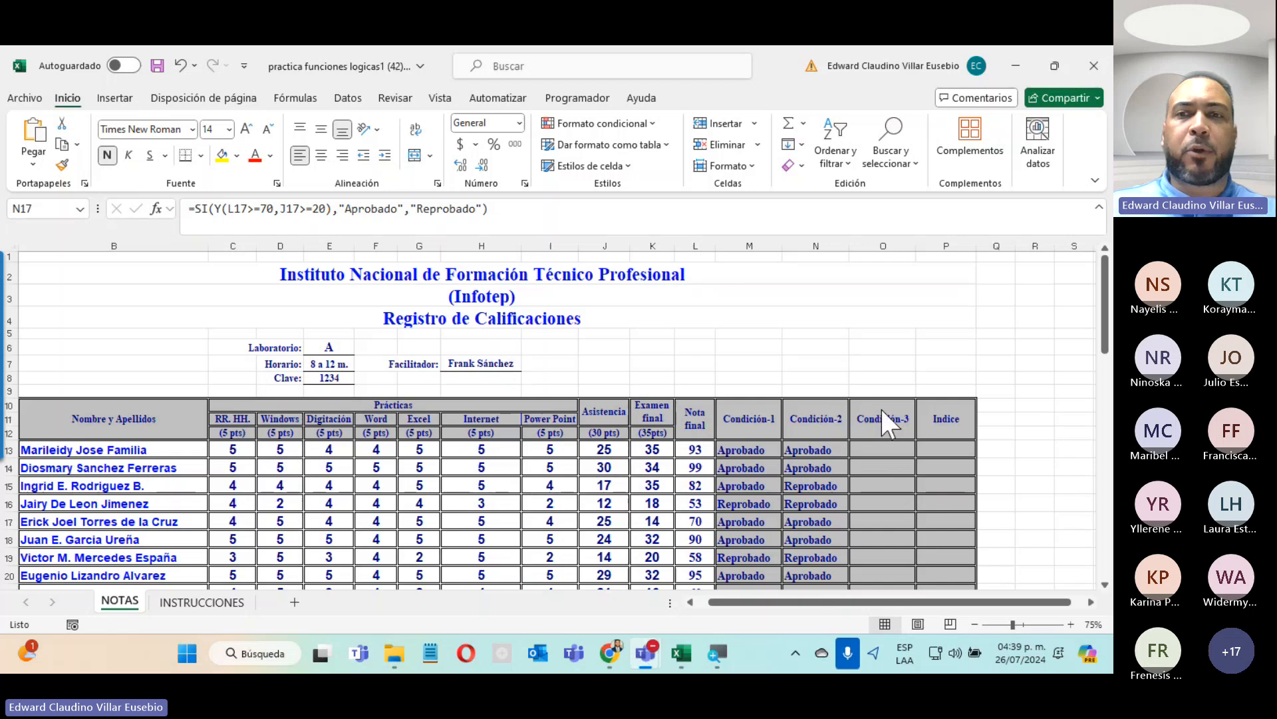
Read the ESTADO 3 task on the INSTRUCCIONES sheet and copy the formula text from cell N13 on the NOTAS sheet.
{"action": "left_click", "coordinate": [193, 602]}
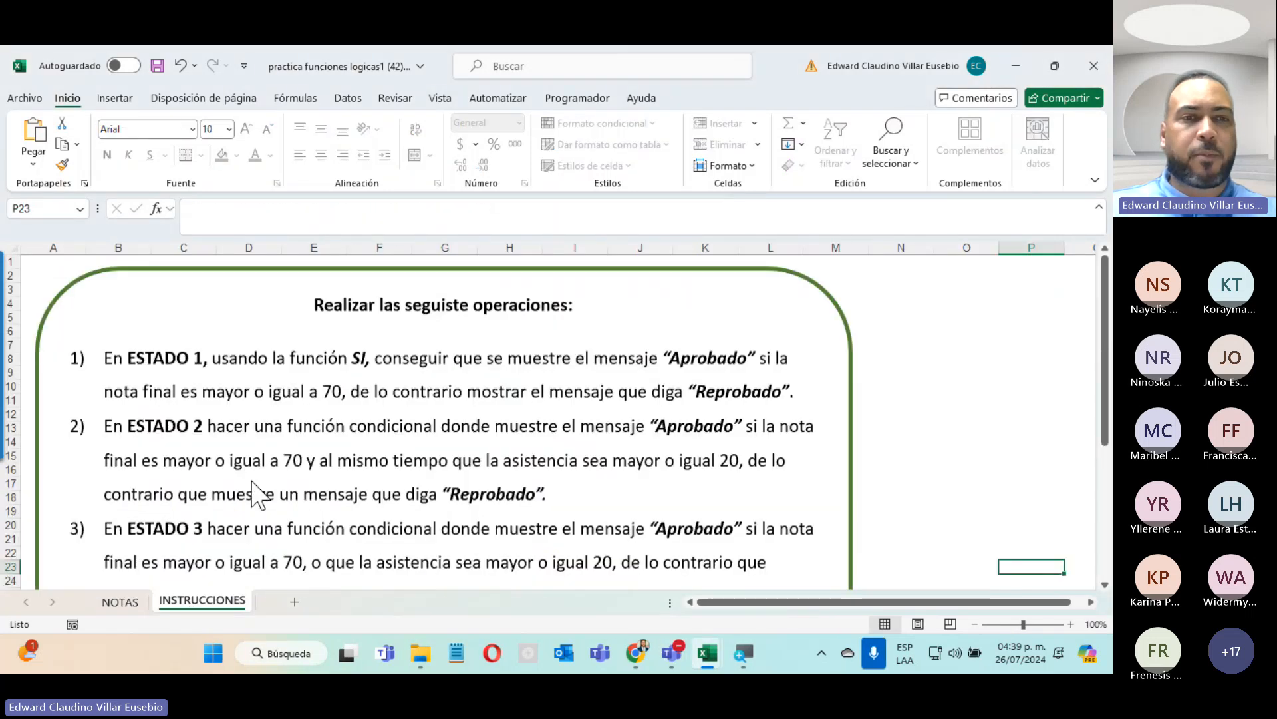
{"action": "scroll", "coordinate": [260, 492], "scroll_direction": "down", "scroll_amount": 3}
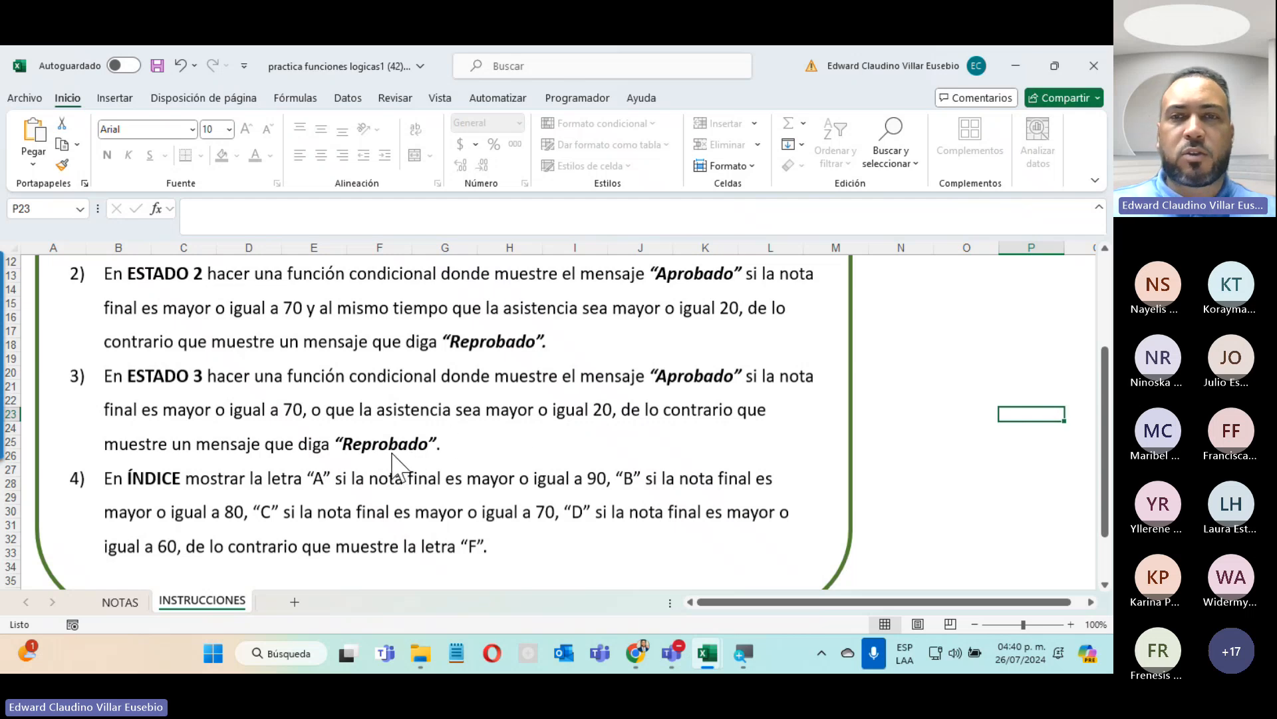
{"action": "left_click", "coordinate": [126, 602]}
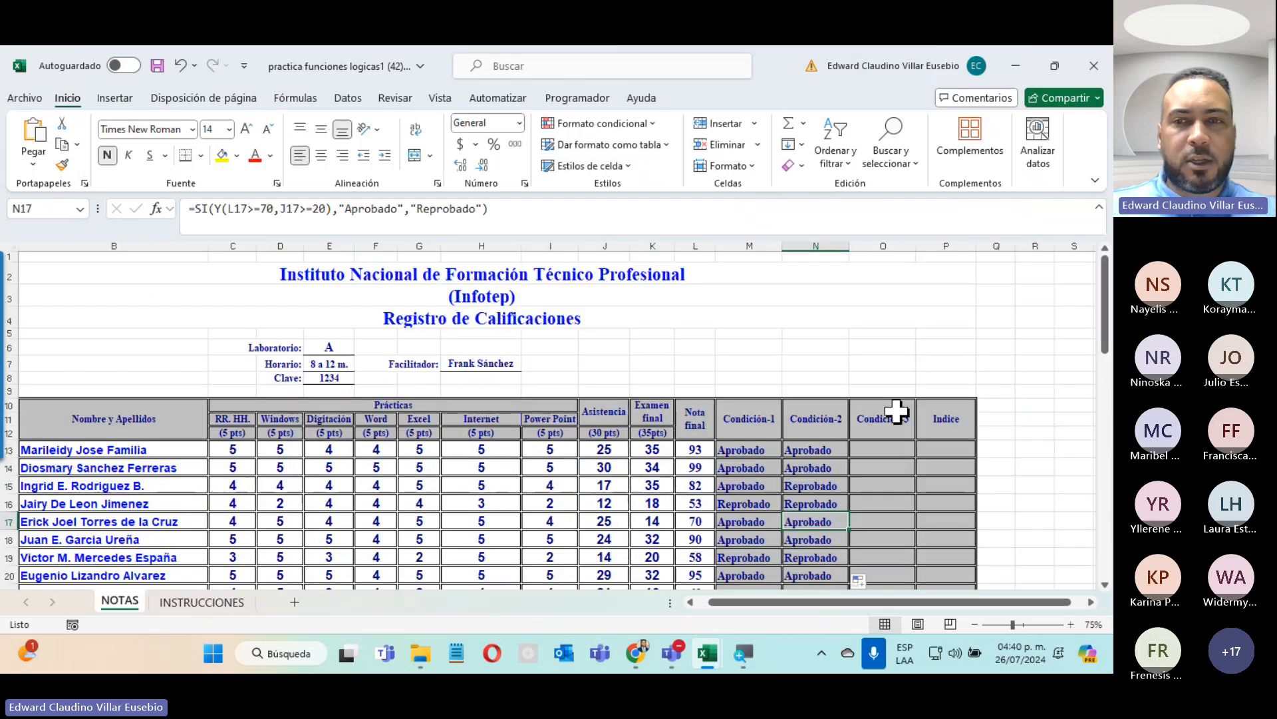
{"action": "left_click", "coordinate": [830, 450]}
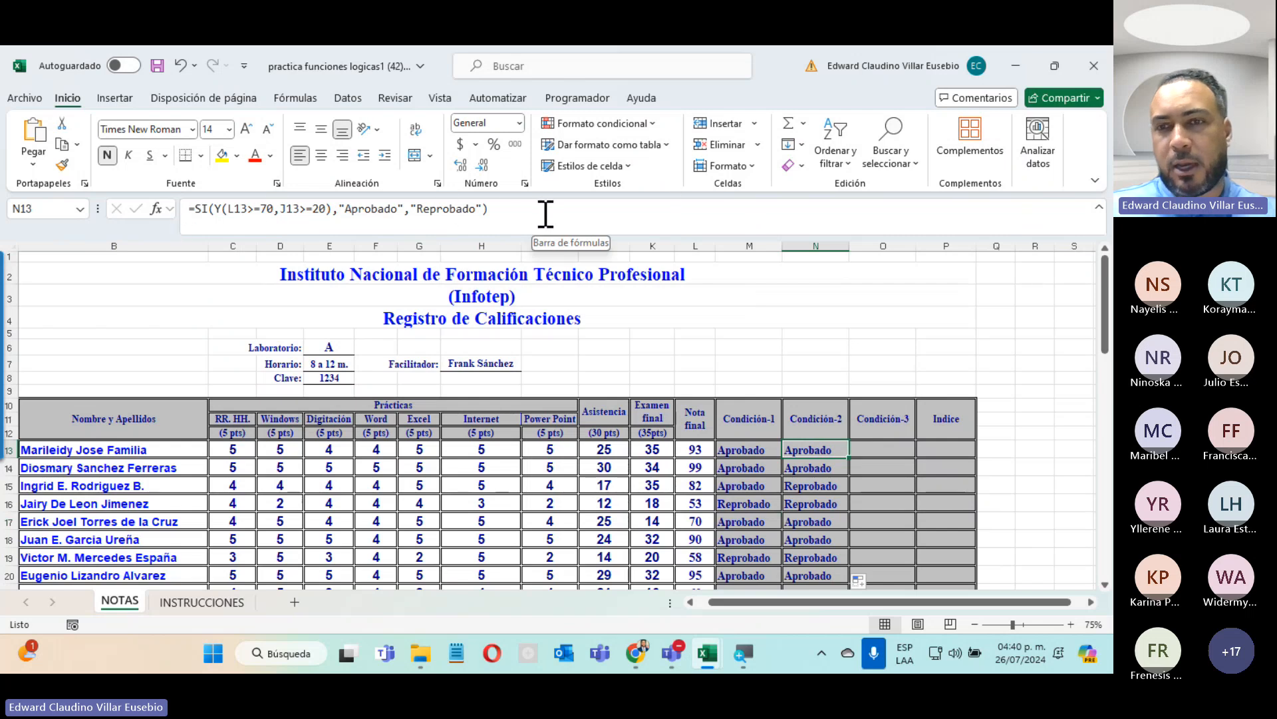
{"action": "left_click", "coordinate": [520, 209]}
{"action": "left_click_drag", "start_coordinate": [521, 208], "coordinate": [82, 214]}
{"action": "key", "text": "ctrl+c"}
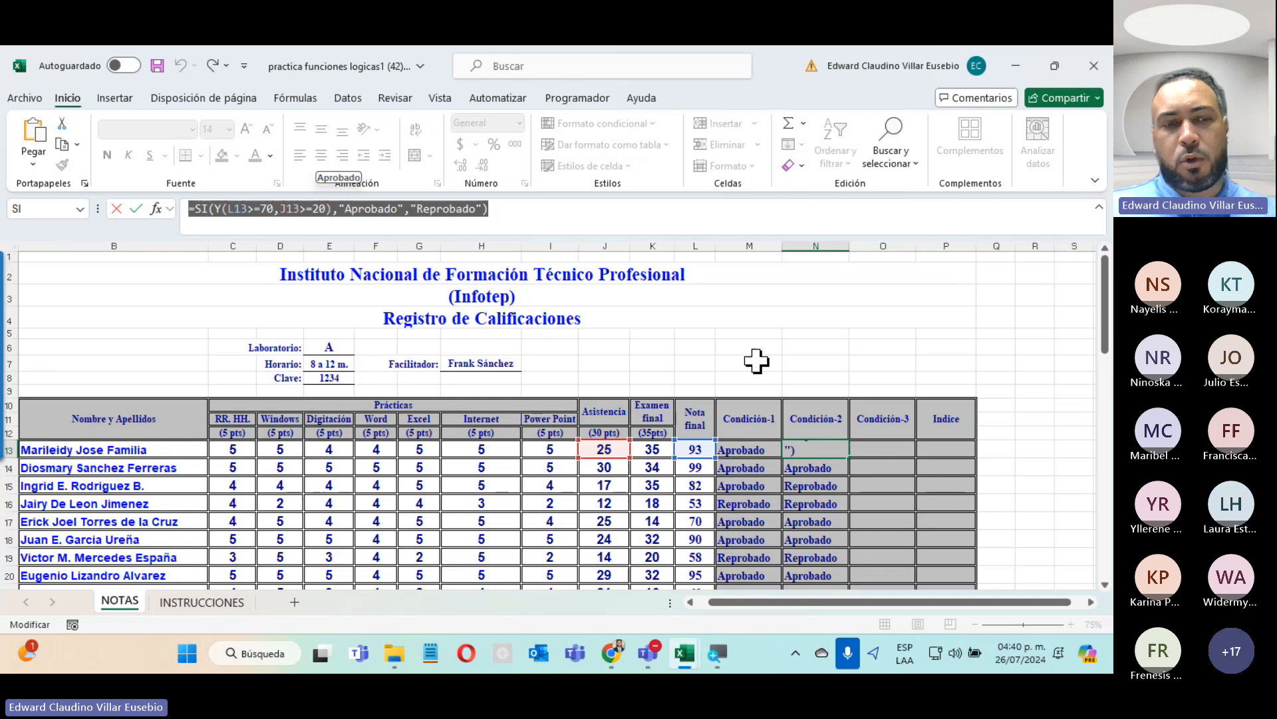
{"action": "key", "text": "Escape"}
Paste the copied formula into Condición-3 cell O13 and replace its Y function with O.
{"action": "left_click", "coordinate": [883, 444]}
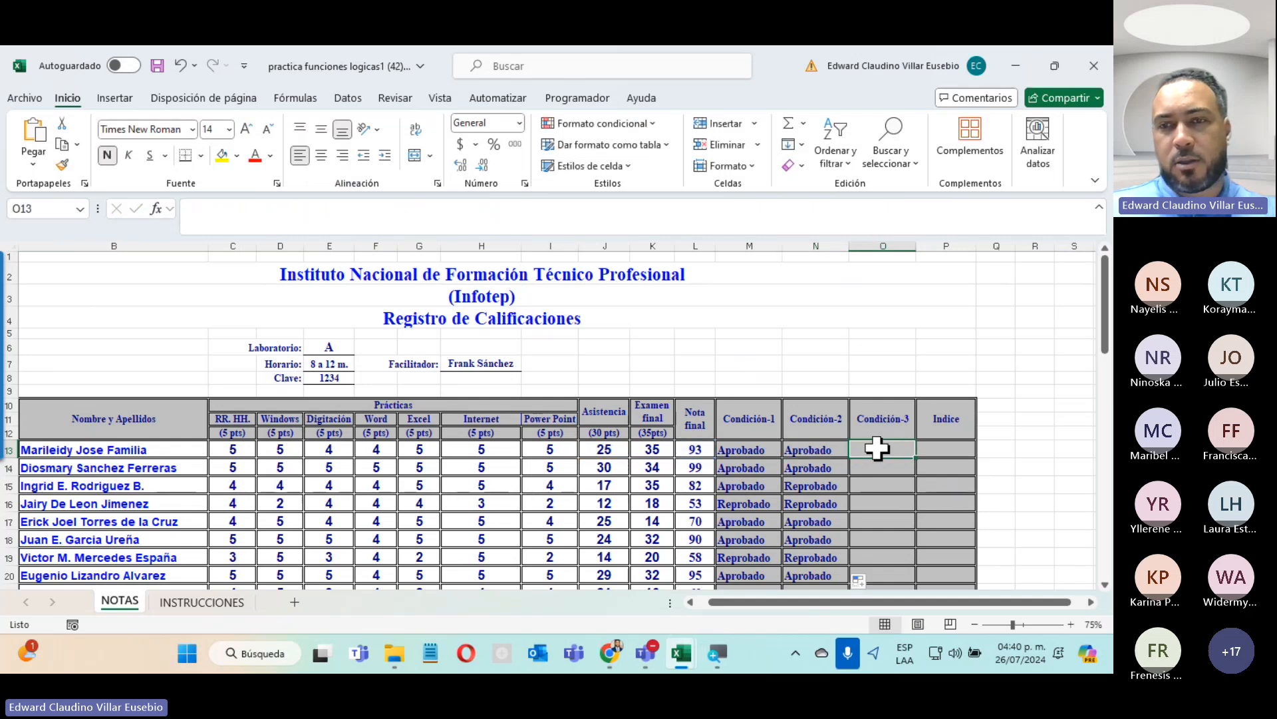
{"action": "left_click", "coordinate": [732, 228]}
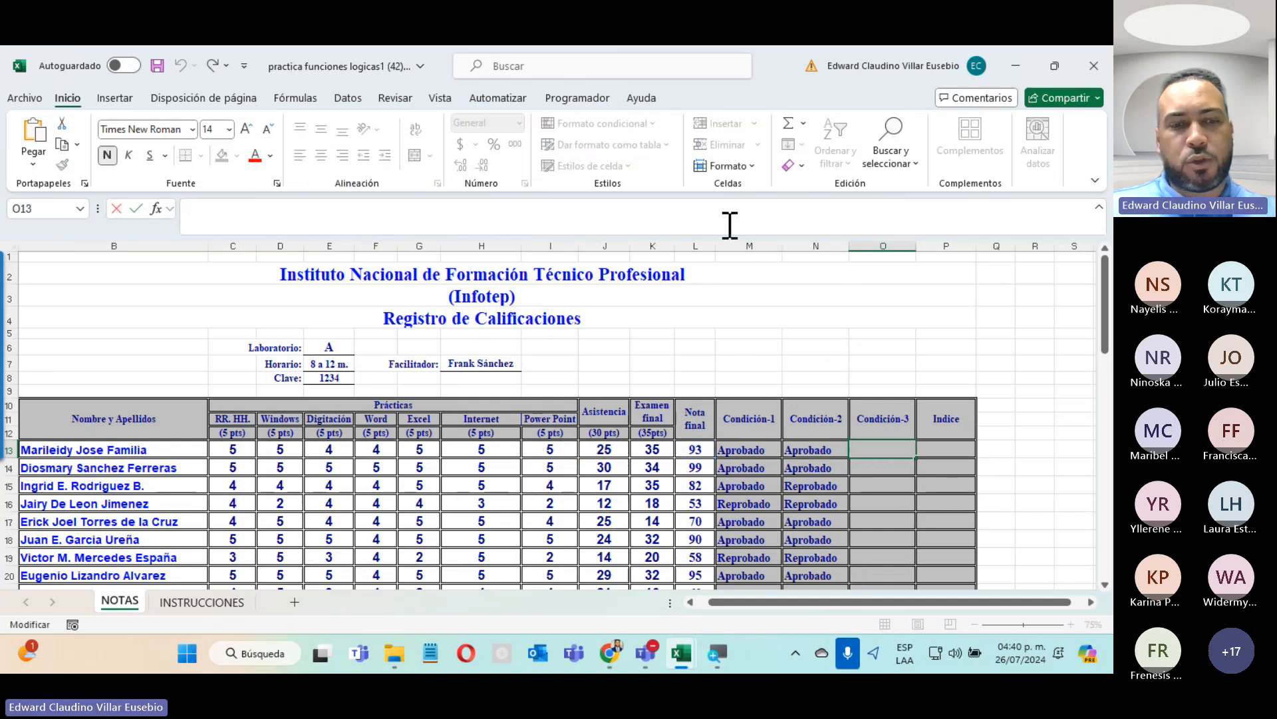
{"action": "key", "text": "ctrl+v"}
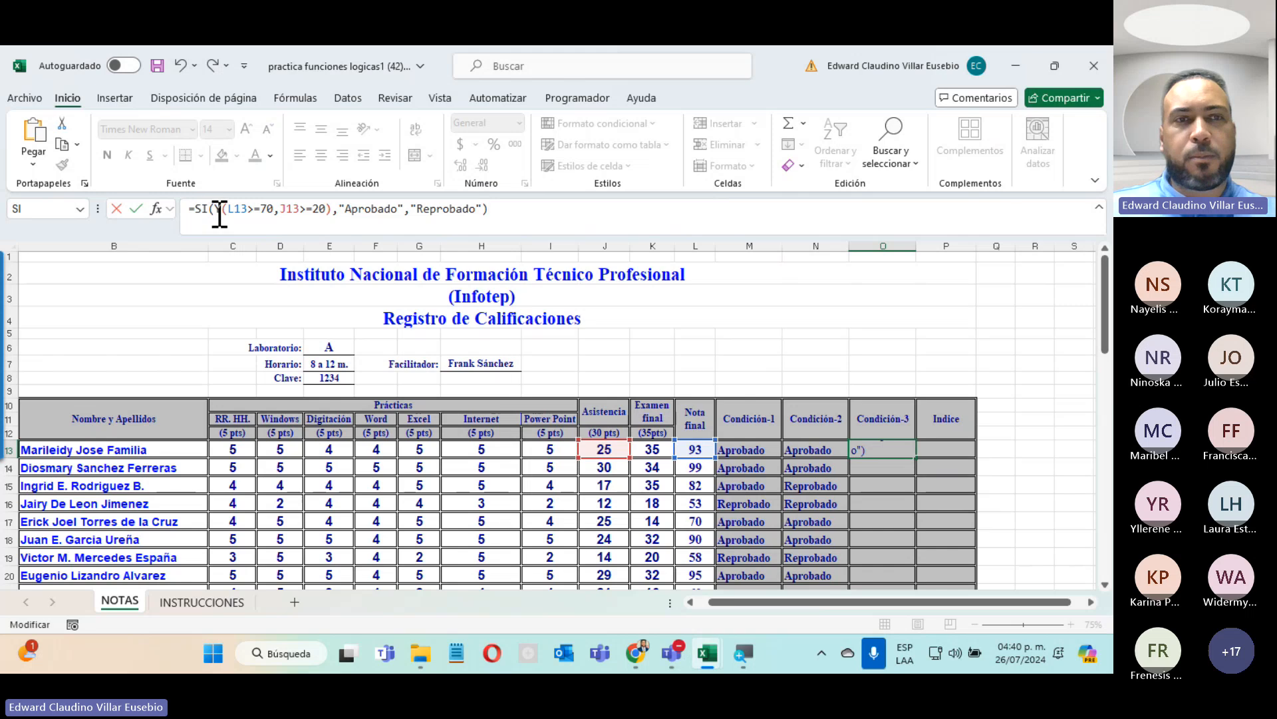
{"action": "left_click", "coordinate": [223, 208]}
{"action": "key", "text": "Delete"}
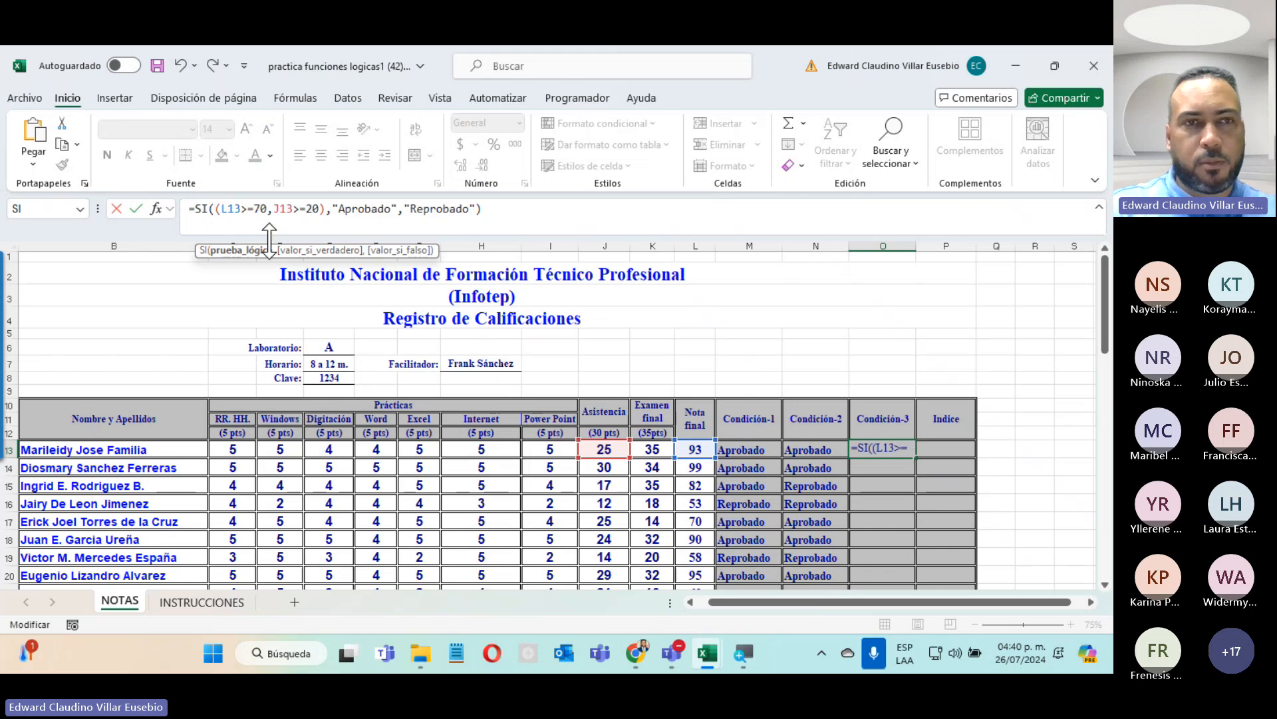
{"action": "type", "text": "O"}
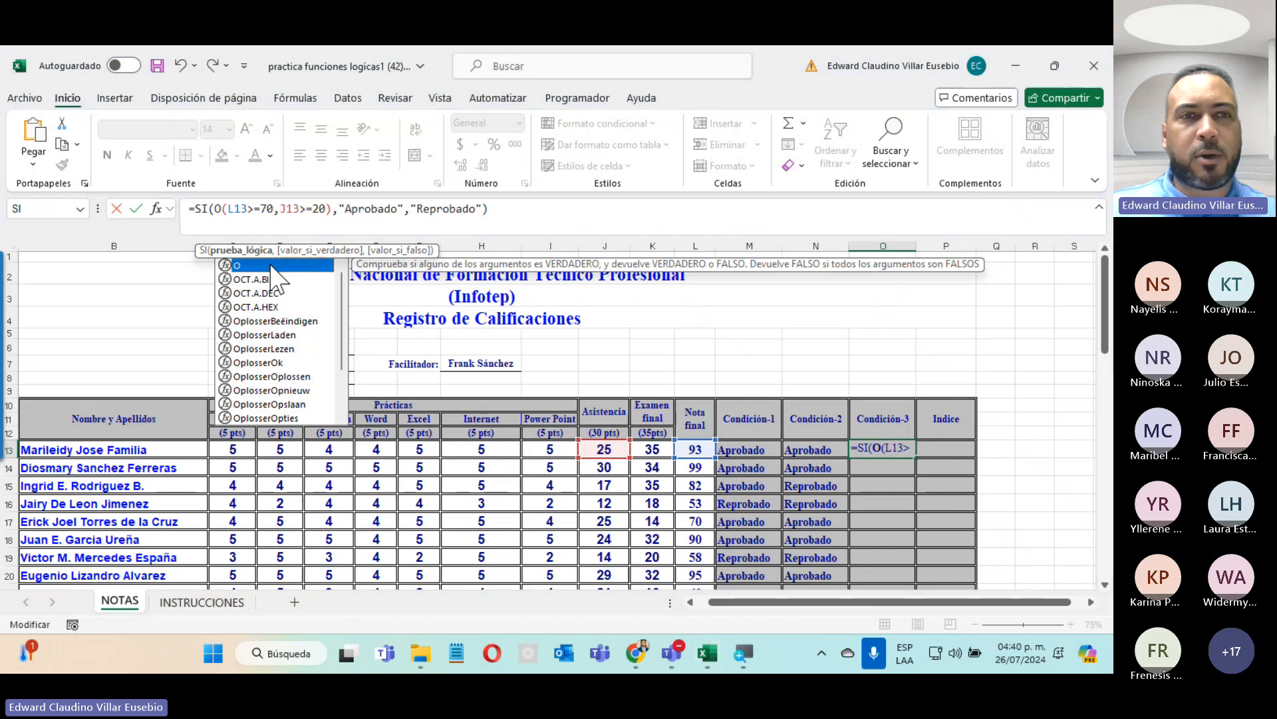
{"action": "left_click", "coordinate": [518, 208]}
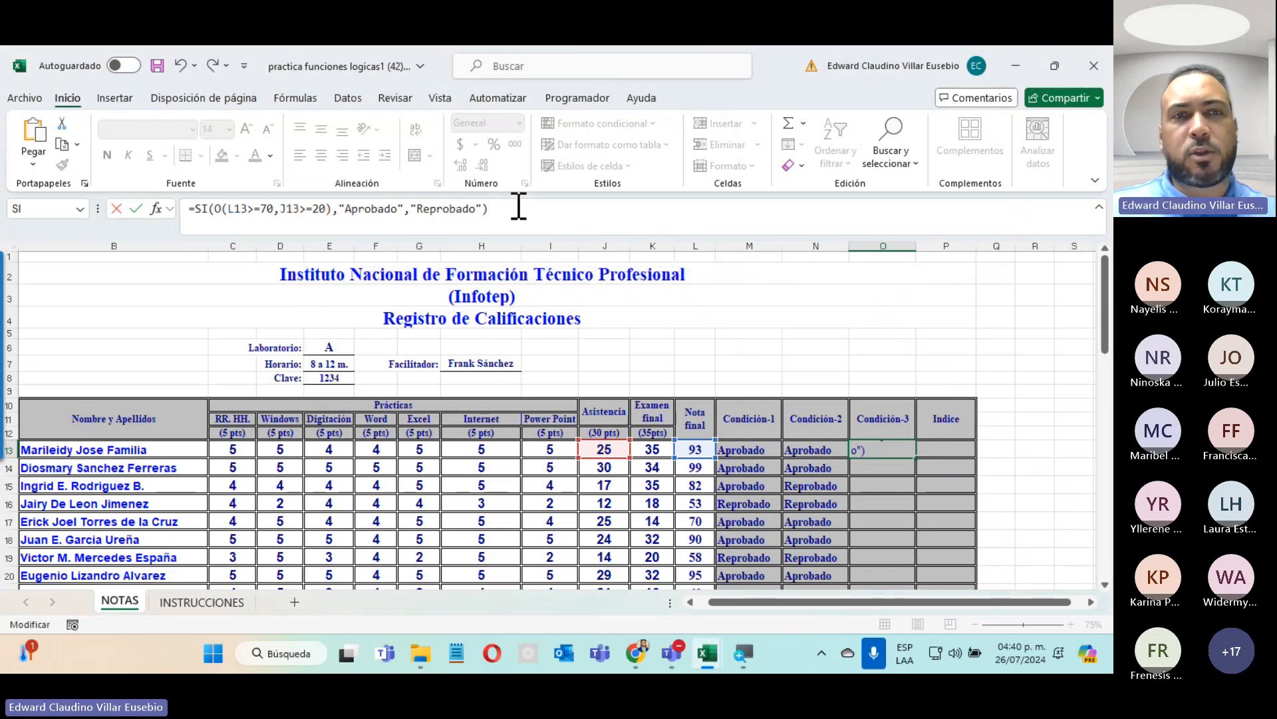
{"action": "key", "text": "Return"}
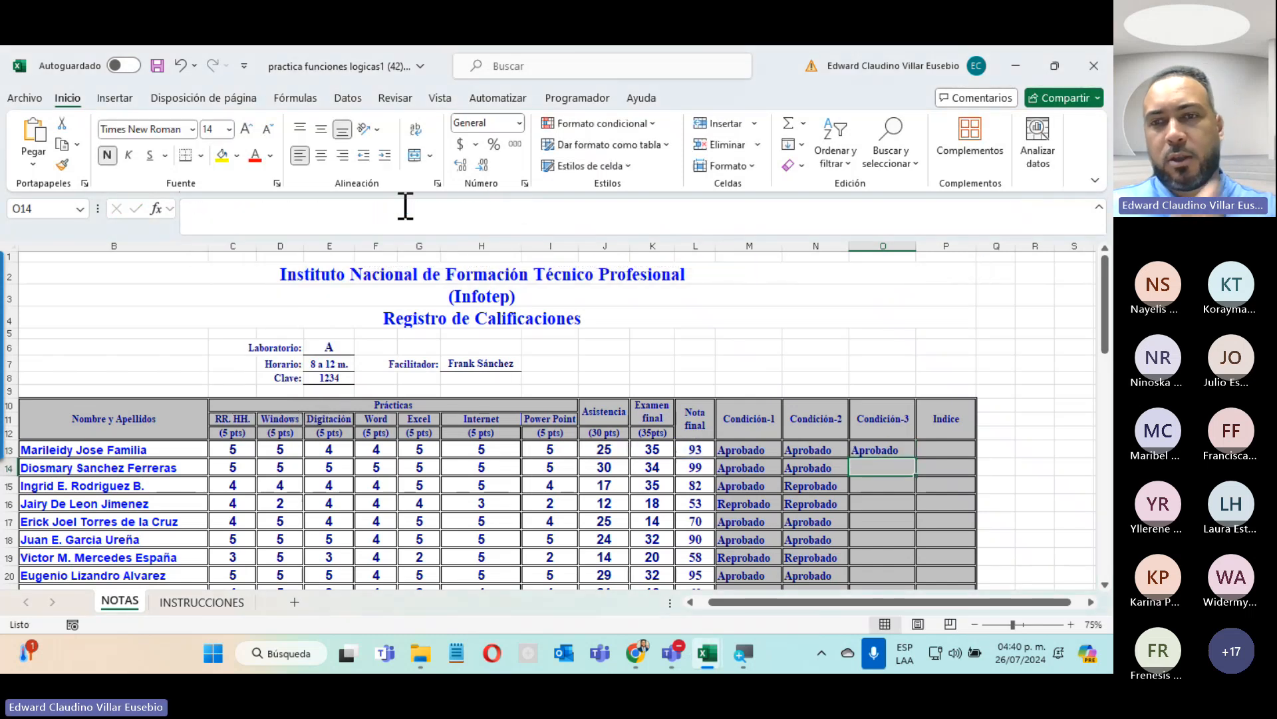
Fill the O13 formula down the Condición-3 column and compare the results with the grades and attendance in rows 15 and 21.
{"action": "left_click", "coordinate": [876, 453]}
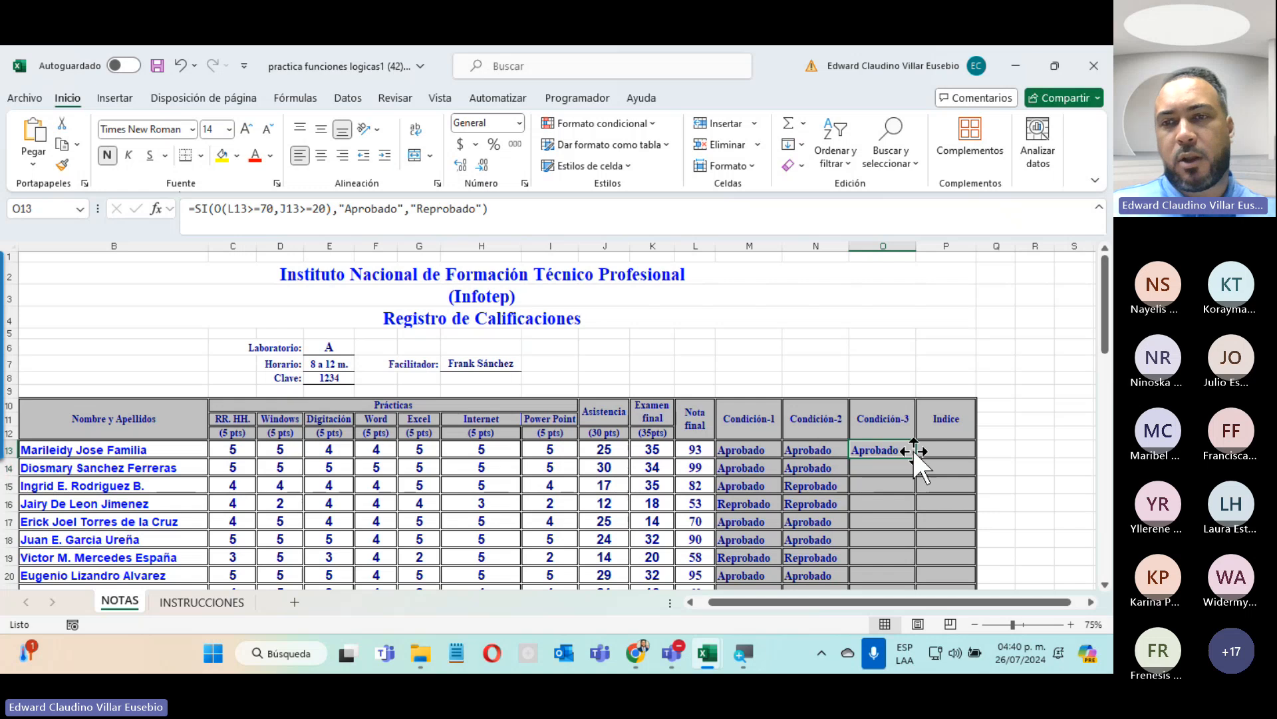
{"action": "double_click", "coordinate": [916, 458]}
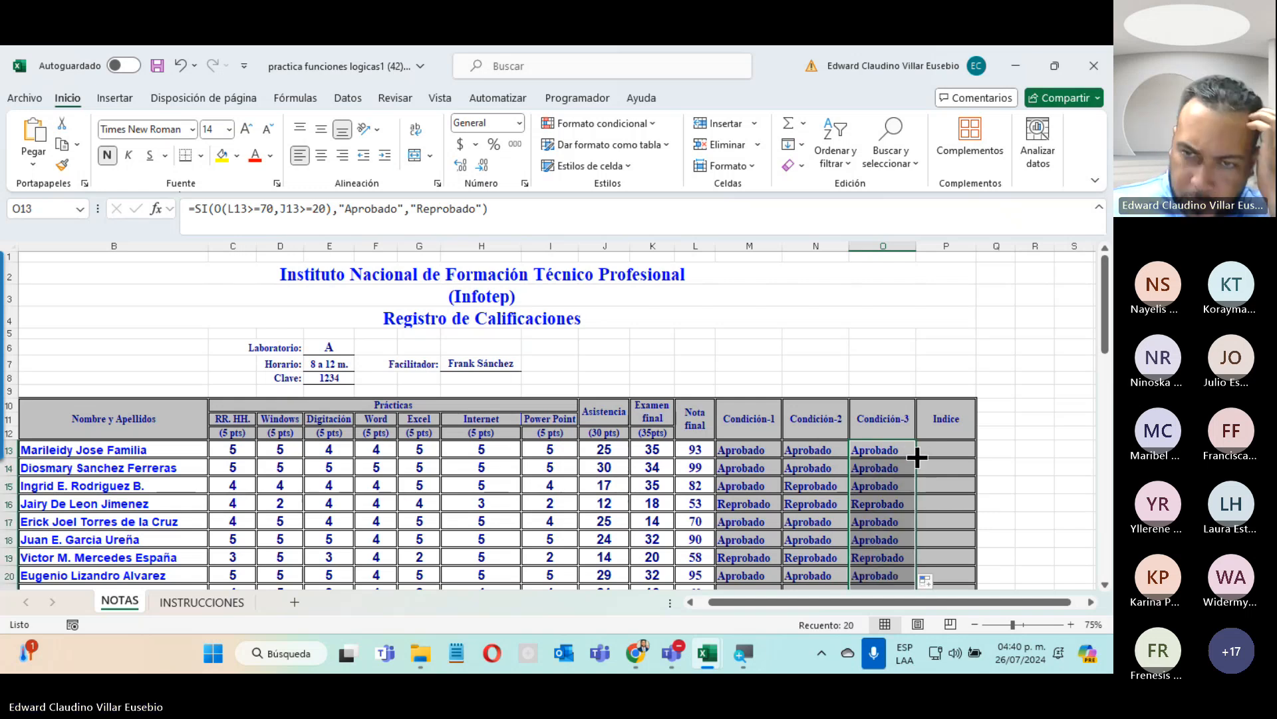
{"action": "left_click", "coordinate": [860, 485]}
{"action": "left_click", "coordinate": [803, 490]}
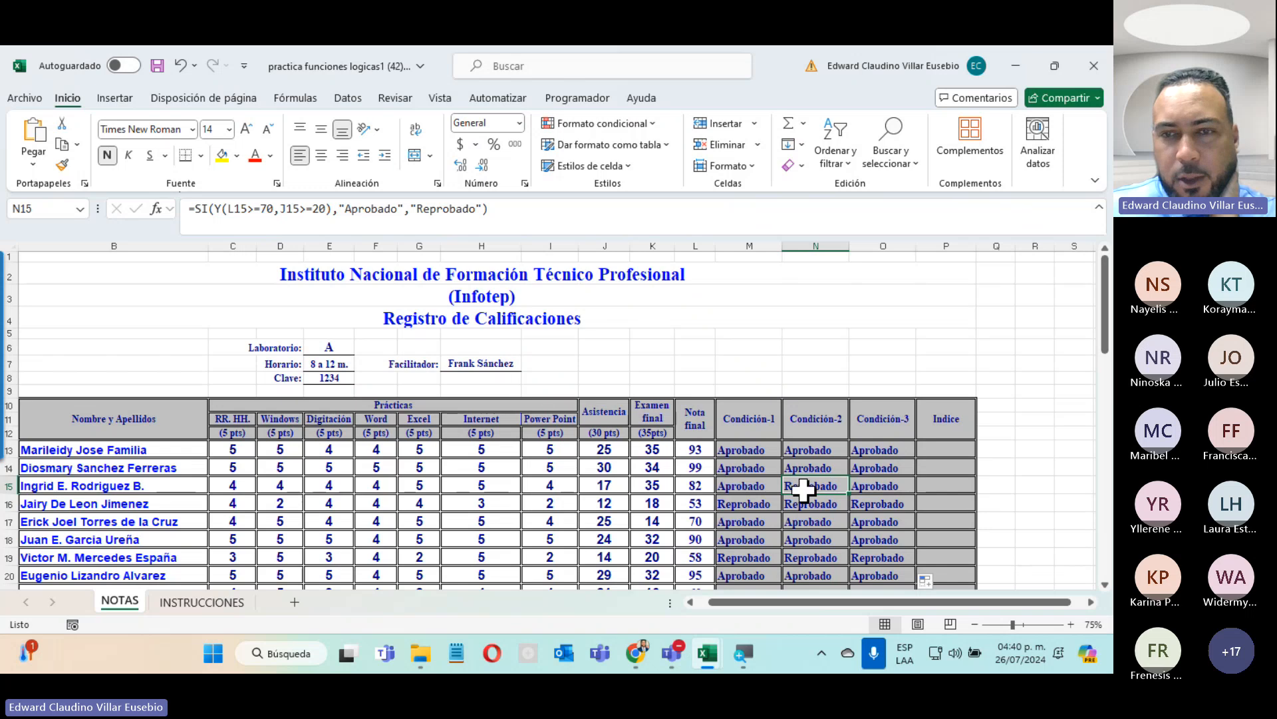
{"action": "left_click", "coordinate": [887, 487]}
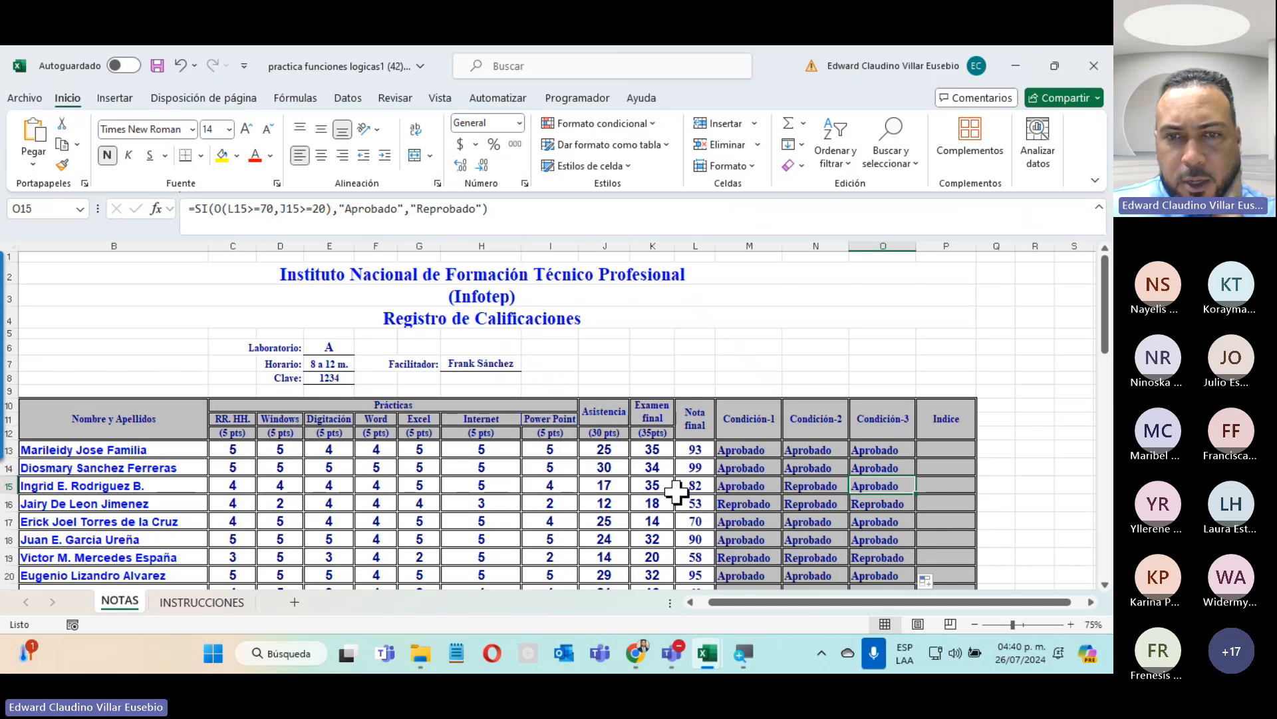
{"action": "scroll", "coordinate": [678, 492], "scroll_direction": "down", "scroll_amount": 2}
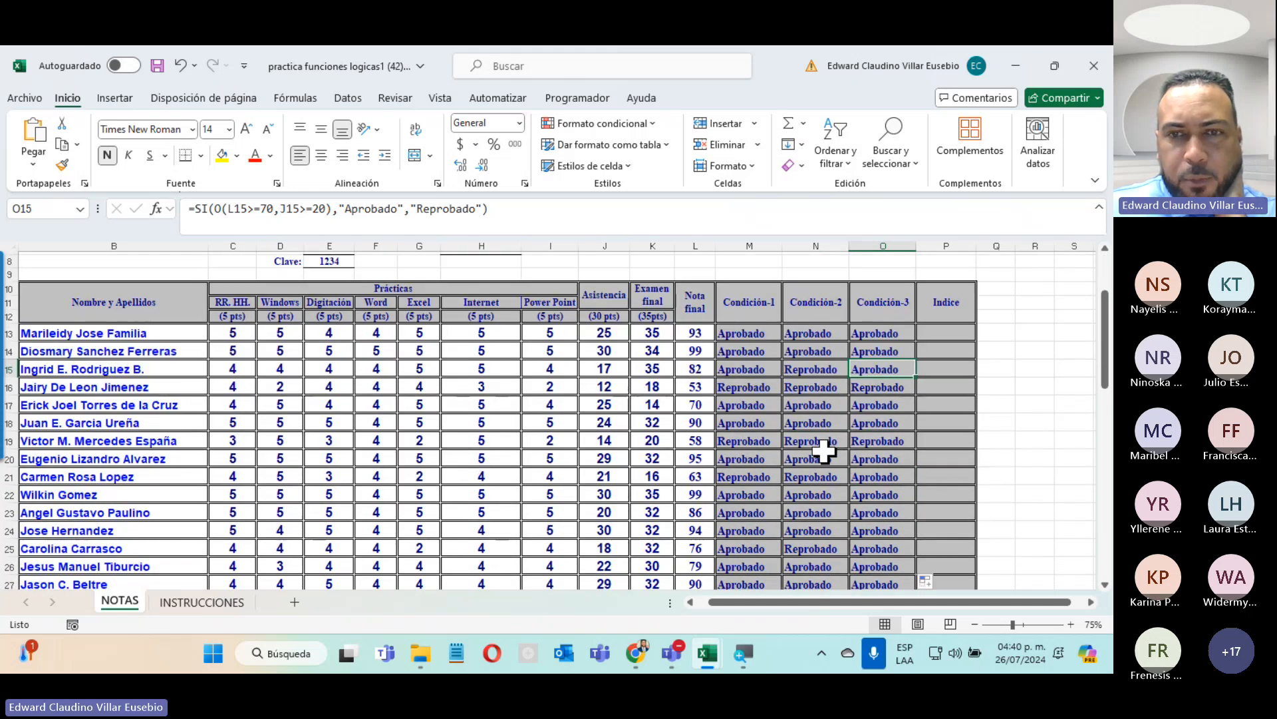
{"action": "left_click_drag", "start_coordinate": [589, 478], "coordinate": [884, 483]}
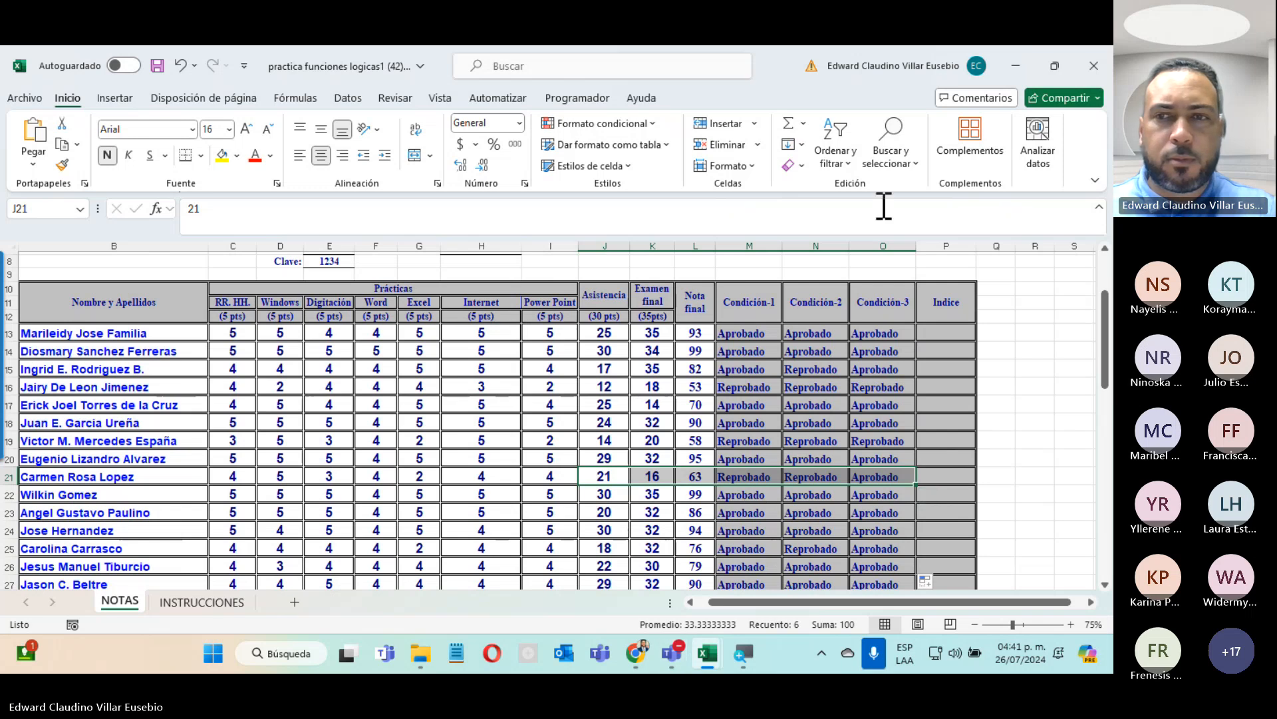
Select Indice cell P13, read the ÍNDICE task on the INSTRUCCIONES sheet and return to the NOTAS sheet.
{"action": "left_click", "coordinate": [958, 333]}
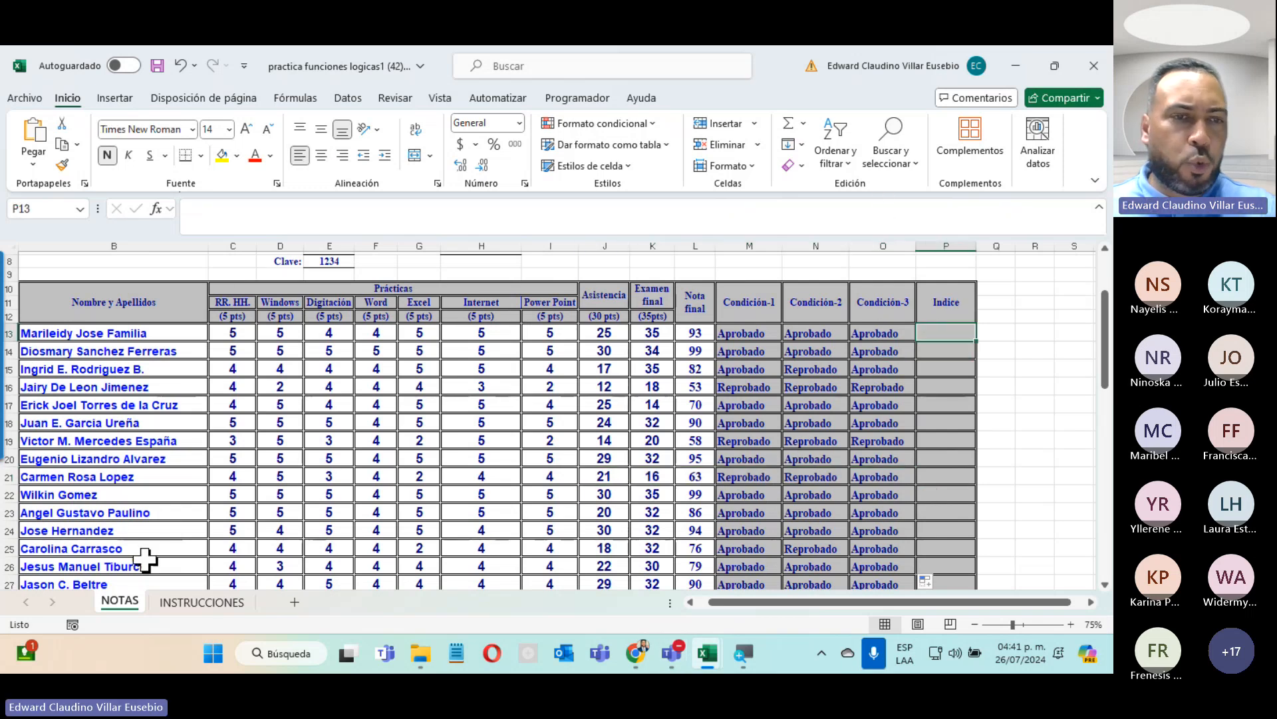
{"action": "left_click", "coordinate": [202, 602]}
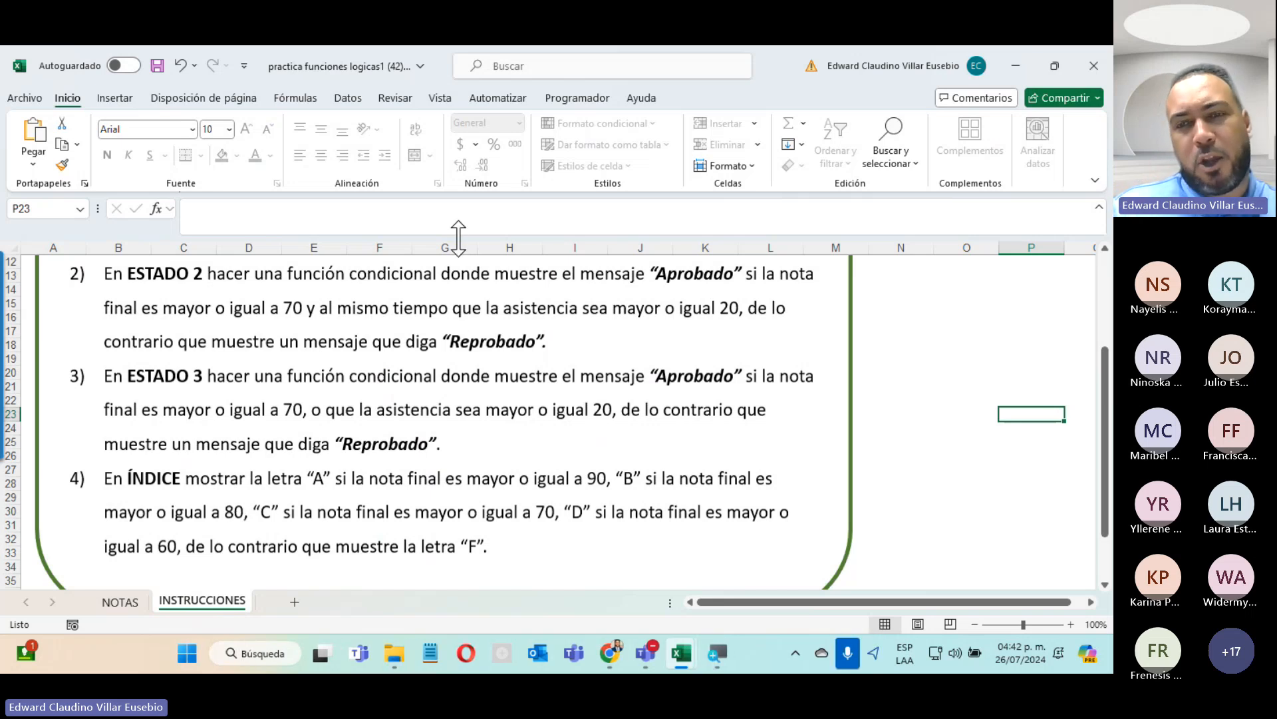
{"action": "left_click", "coordinate": [120, 602]}
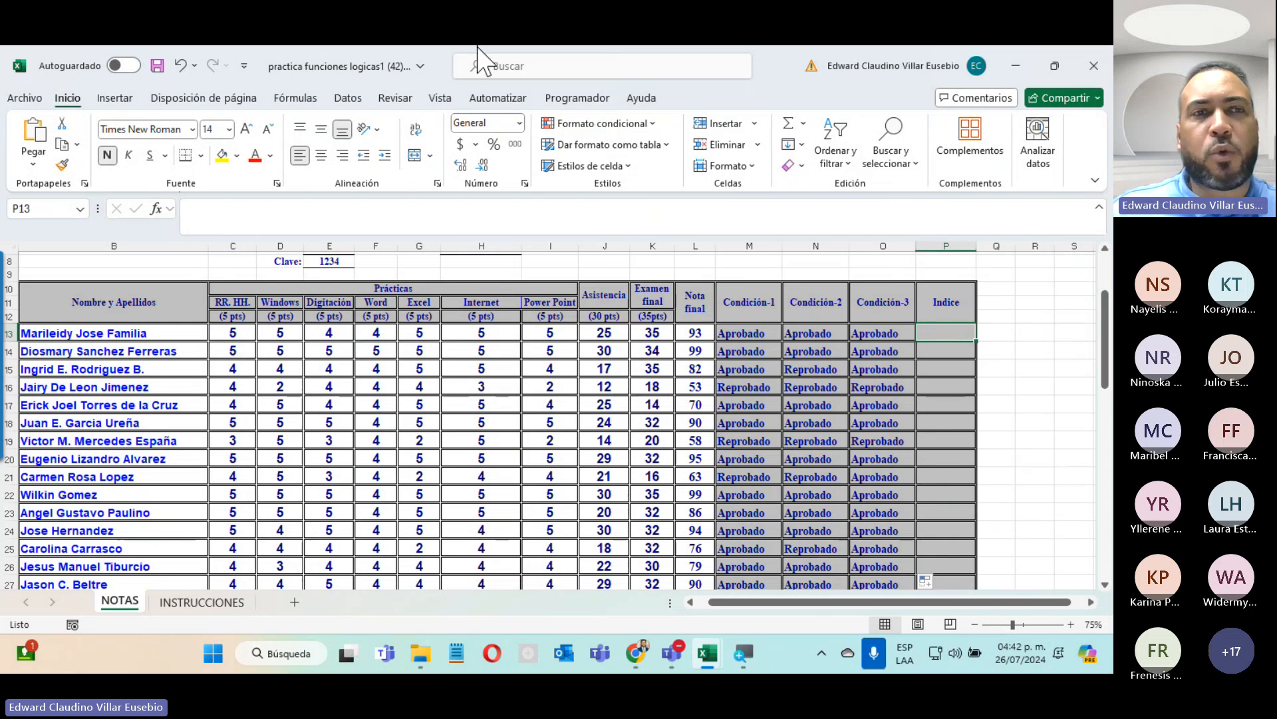
Insert an SI function in P13 that tests L13>=90, returning "A" if true and "B" if false.
{"action": "left_click", "coordinate": [156, 212]}
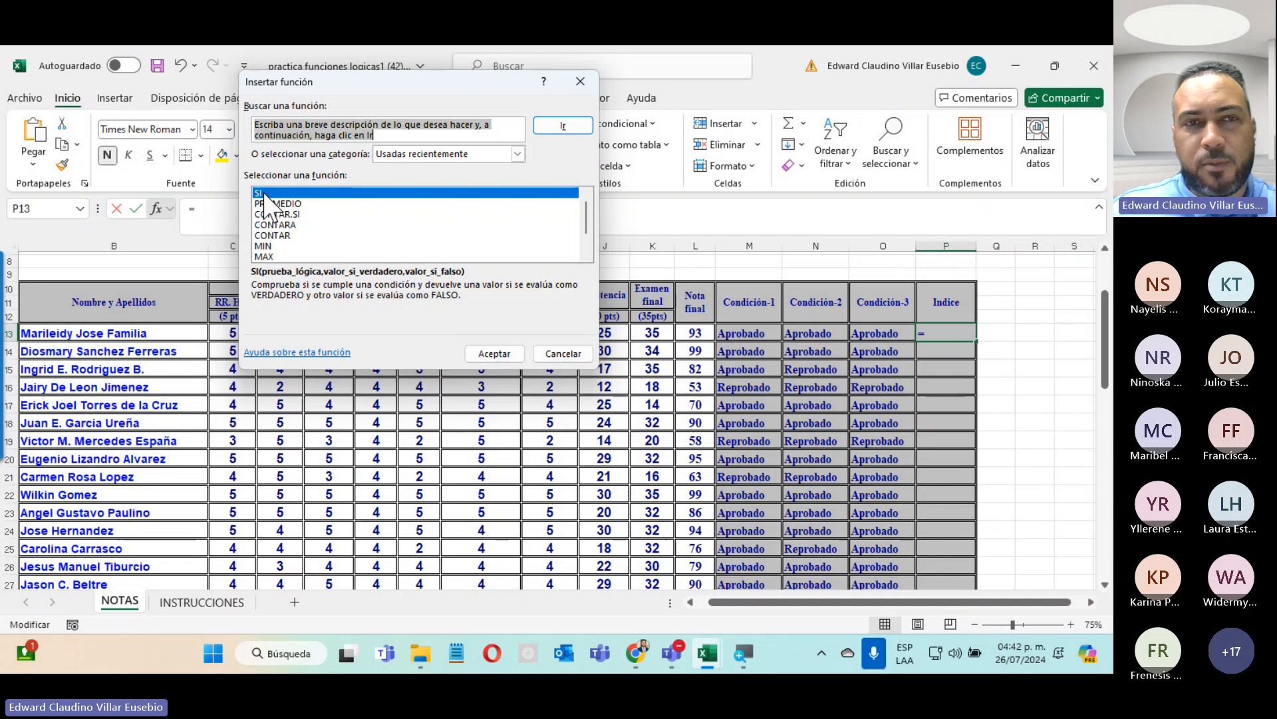
{"action": "left_click", "coordinate": [489, 355]}
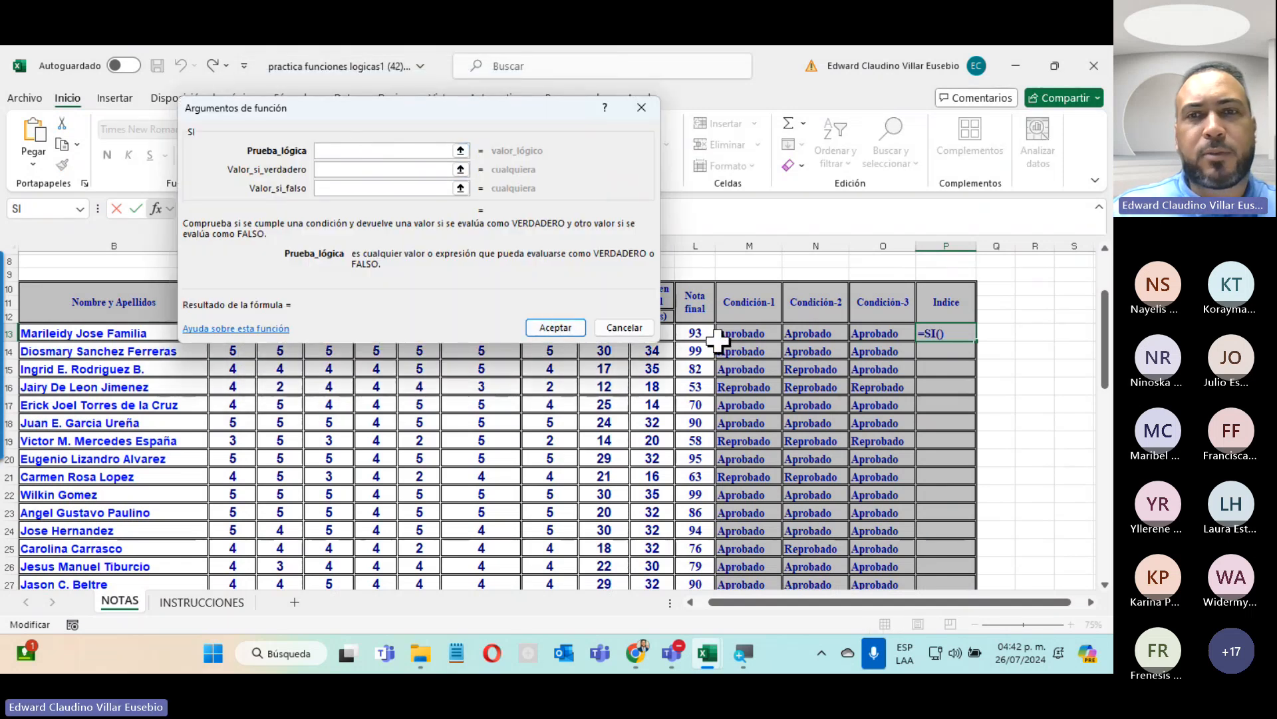
{"action": "left_click", "coordinate": [695, 333]}
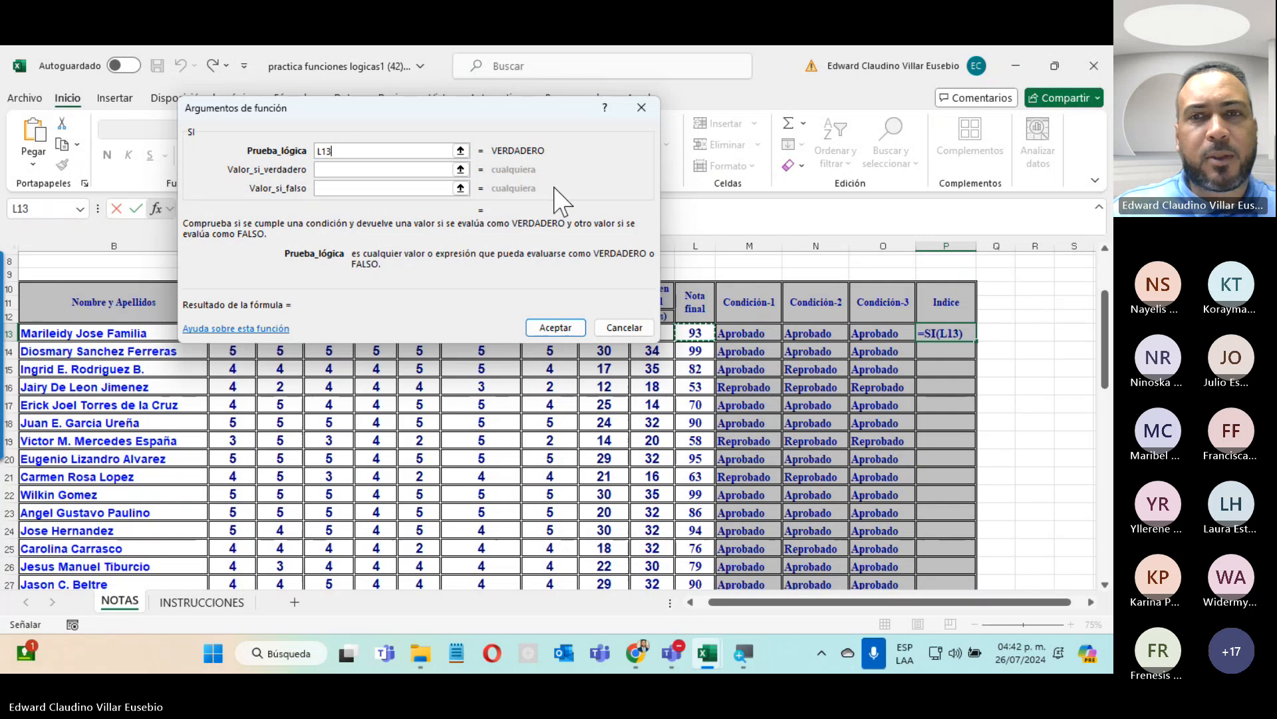
{"action": "type", "text": ">"}
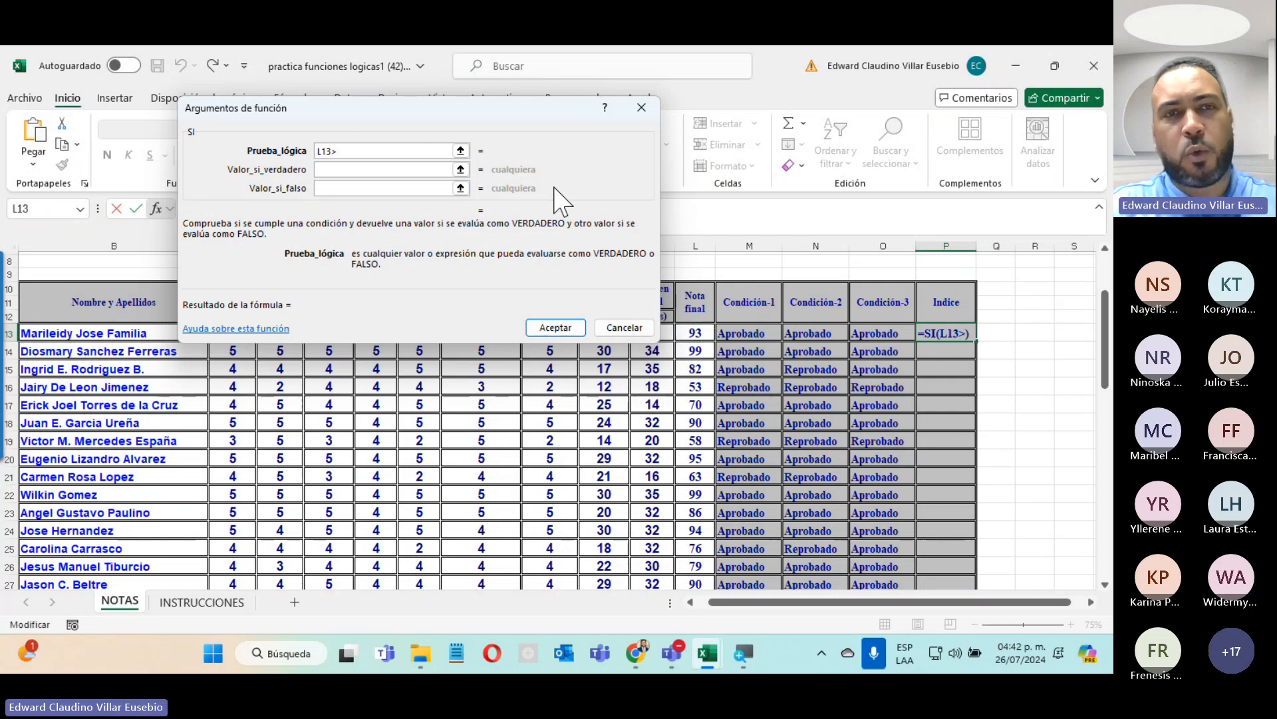
{"action": "type", "text": "=90"}
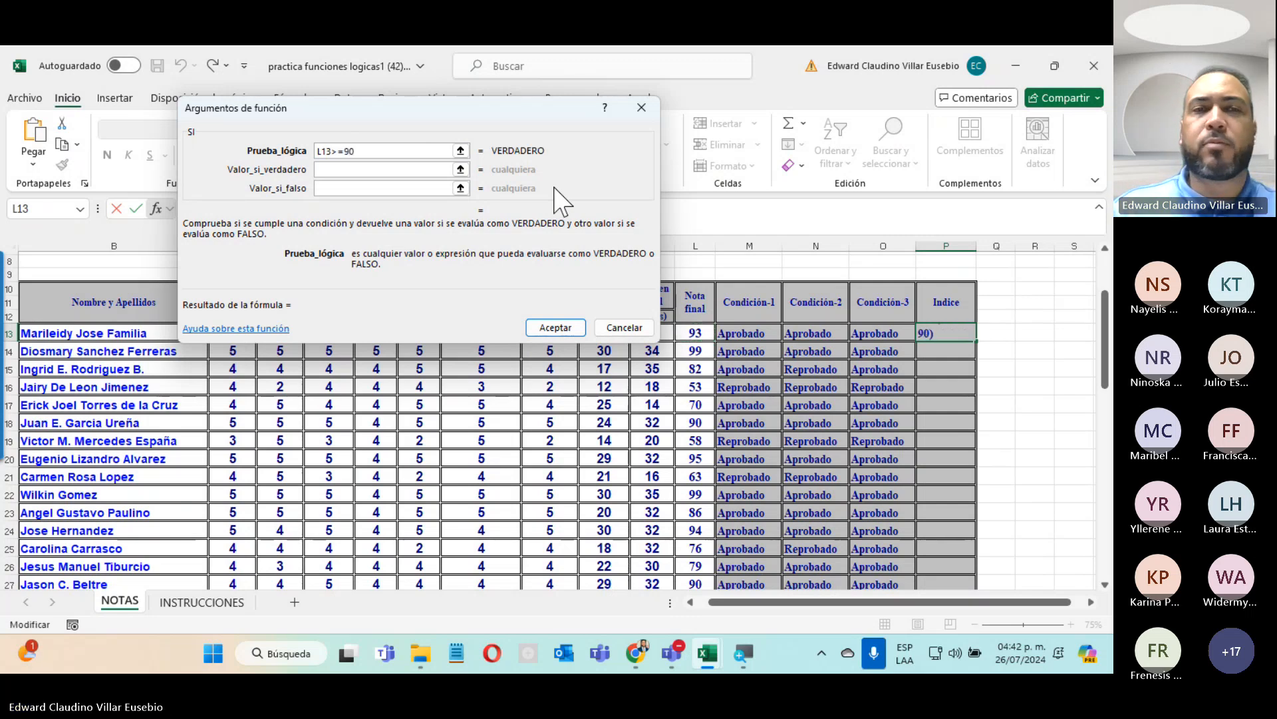
{"action": "left_click", "coordinate": [387, 169]}
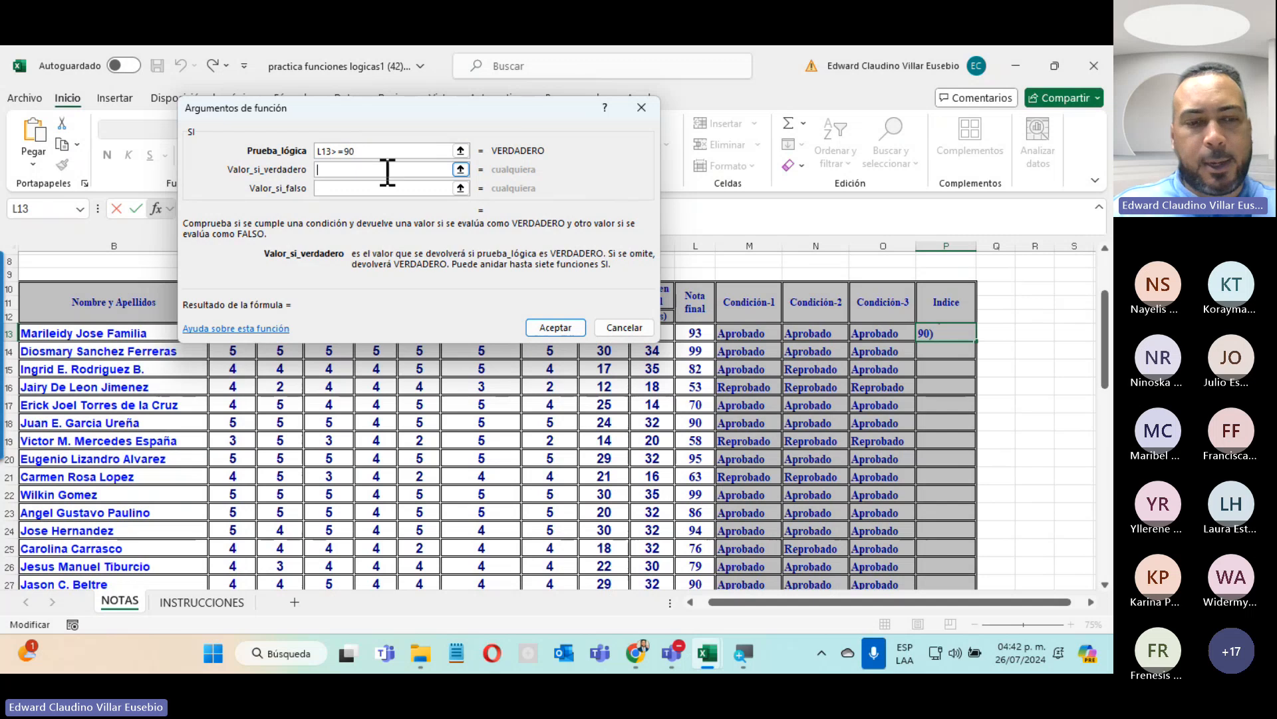
{"action": "type", "text": "A"}
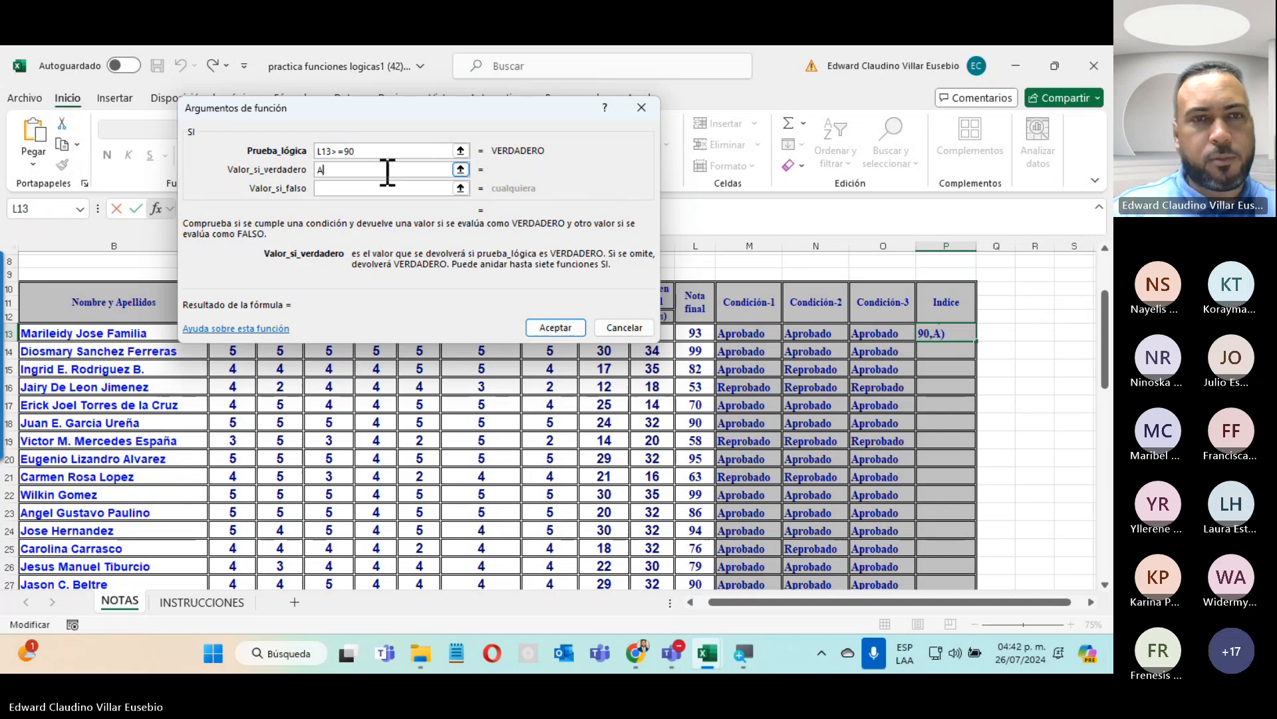
{"action": "left_click", "coordinate": [416, 193]}
{"action": "type", "text": "B"}
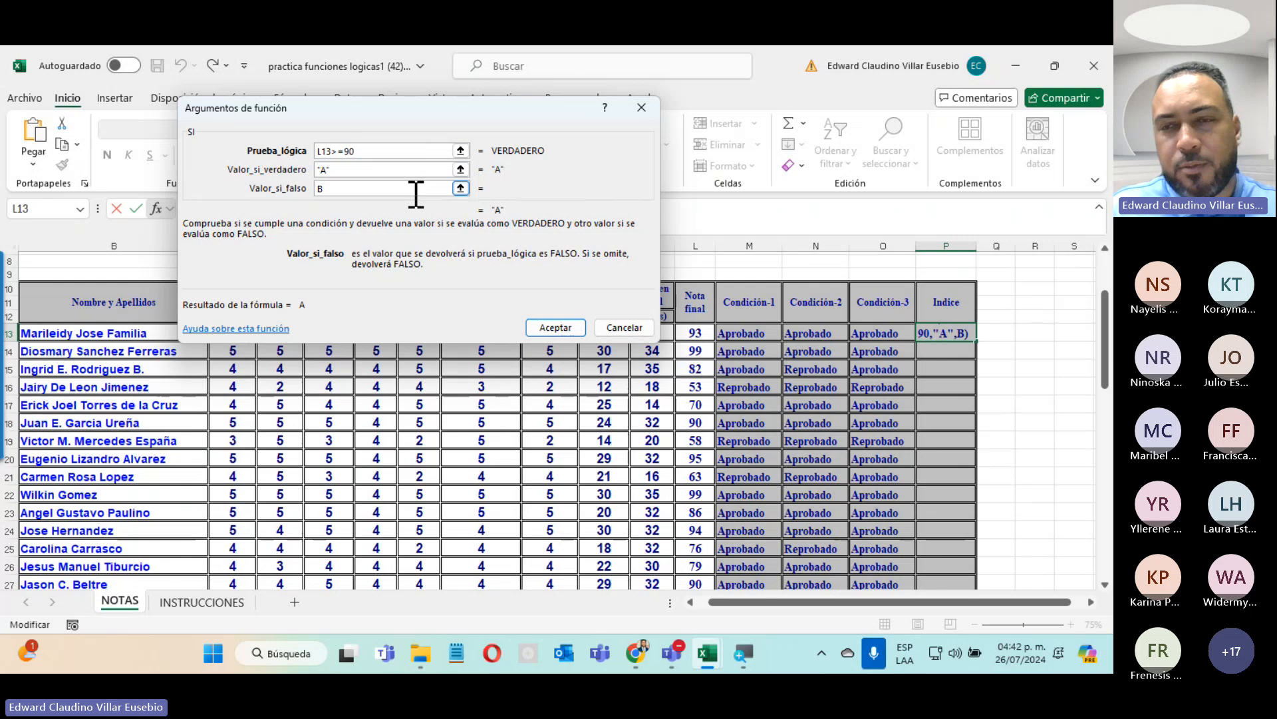
{"action": "left_click", "coordinate": [555, 327]}
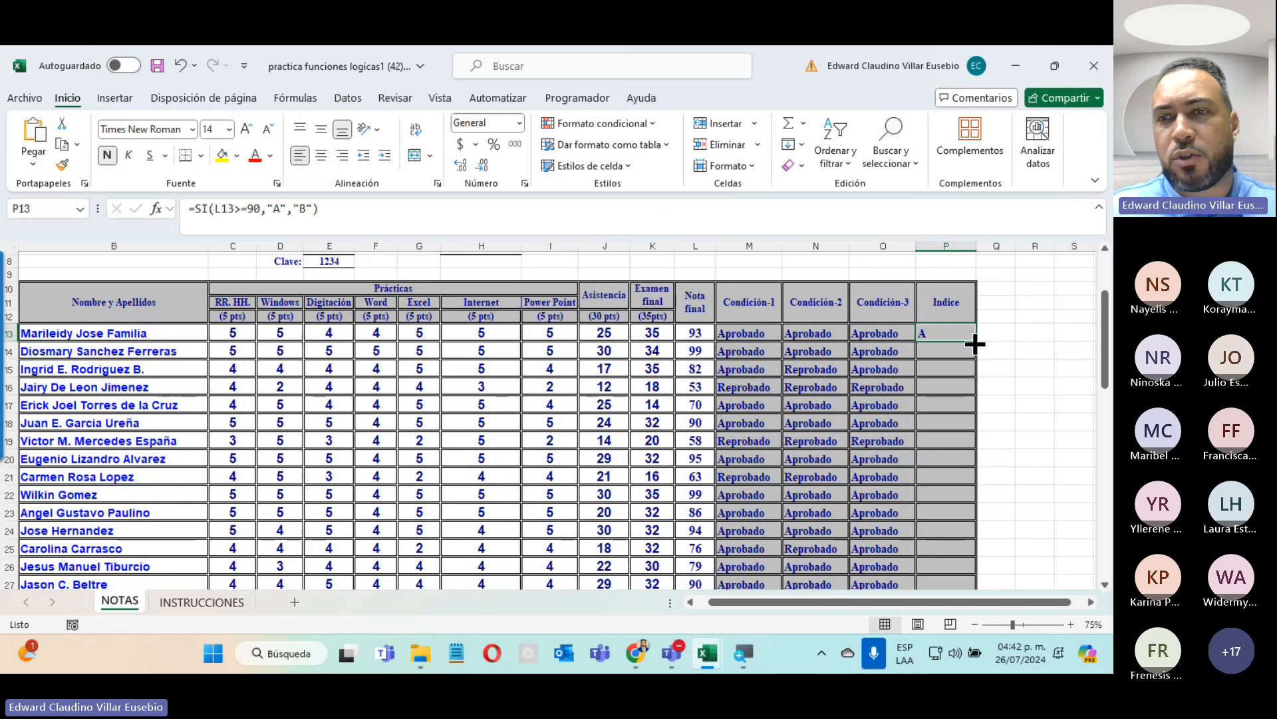
Test the P13 formula by filling it down to P20 against the final grades, and clear P14:P20 again.
{"action": "left_click_drag", "start_coordinate": [975, 342], "coordinate": [952, 460]}
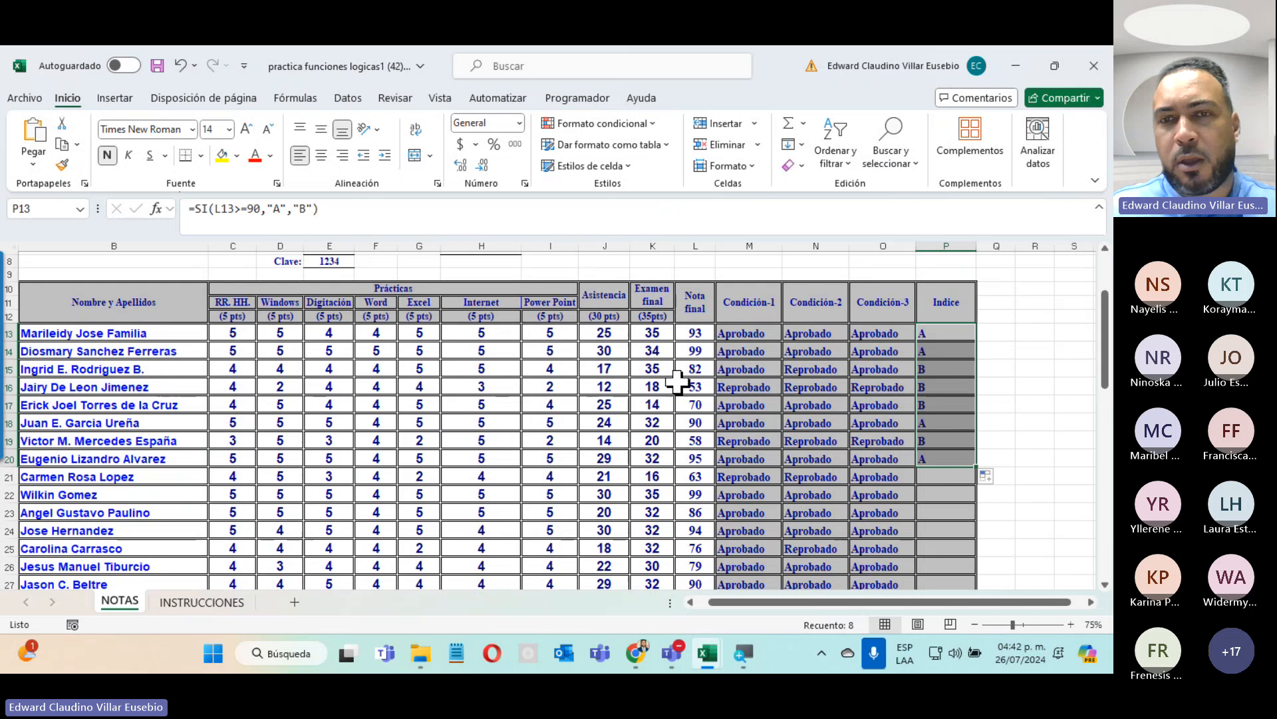
{"action": "left_click", "coordinate": [695, 386]}
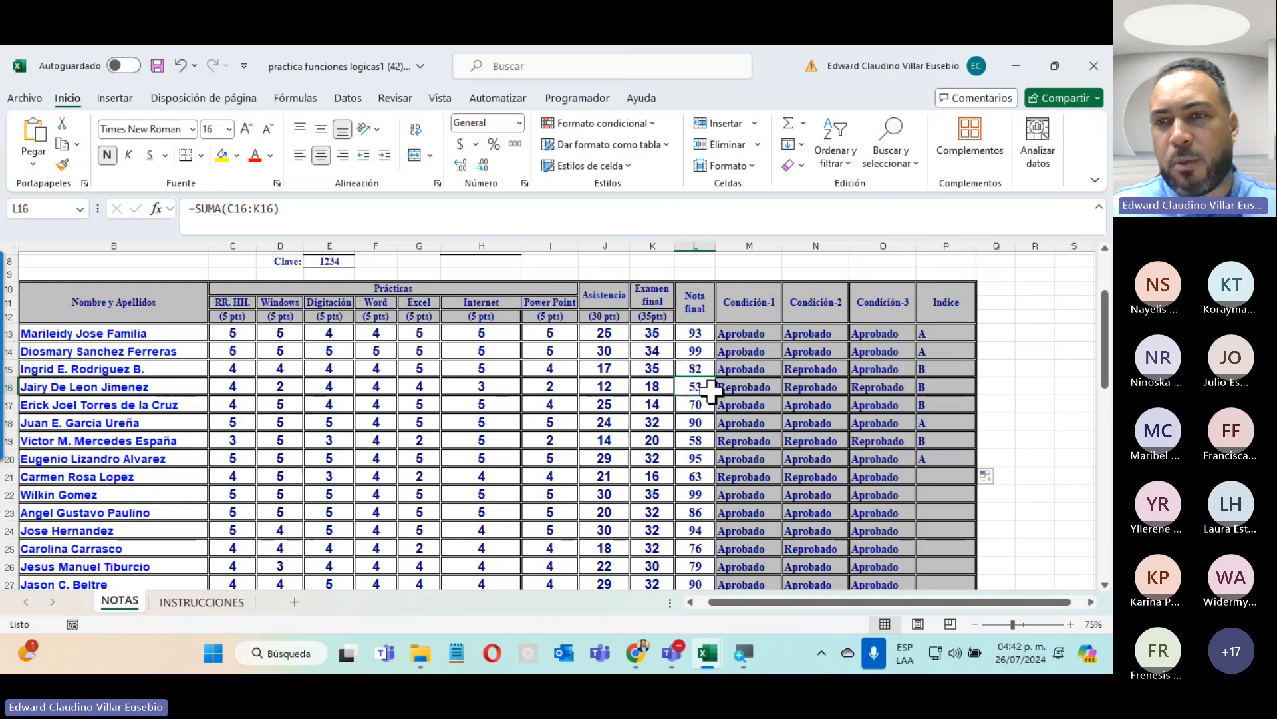
{"action": "left_click_drag", "start_coordinate": [711, 393], "coordinate": [940, 455]}
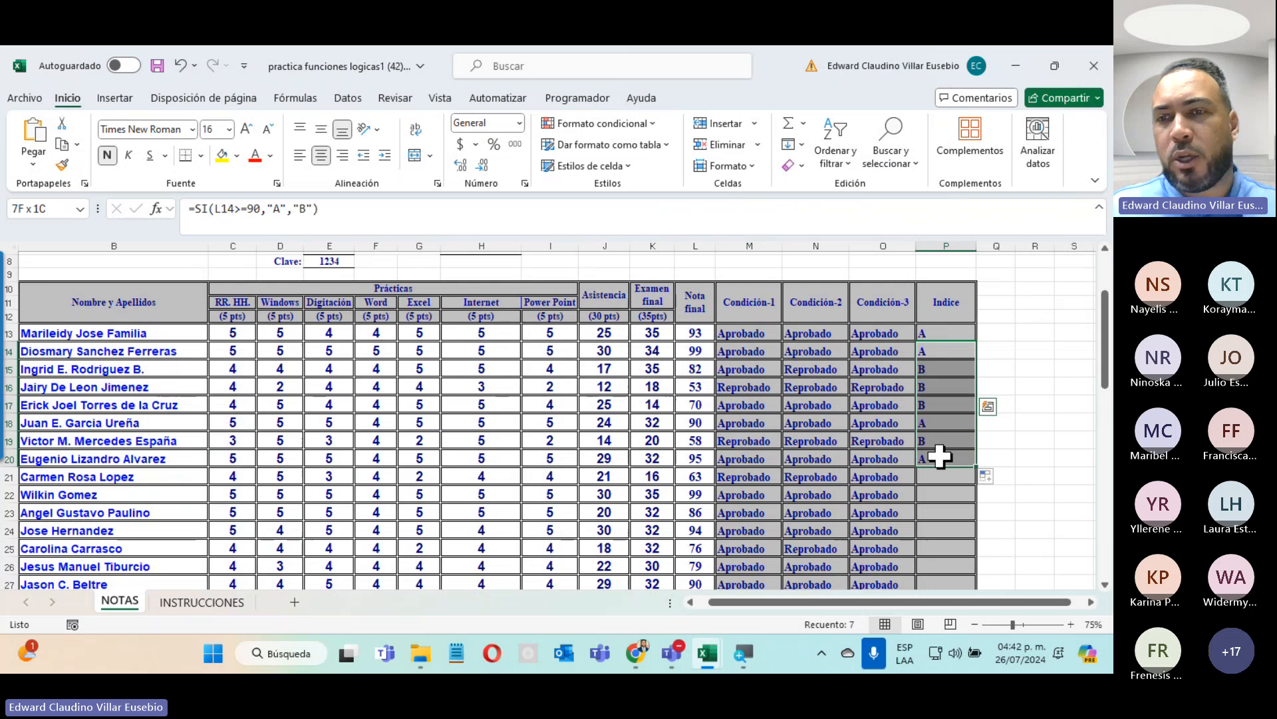
{"action": "key", "text": "Delete"}
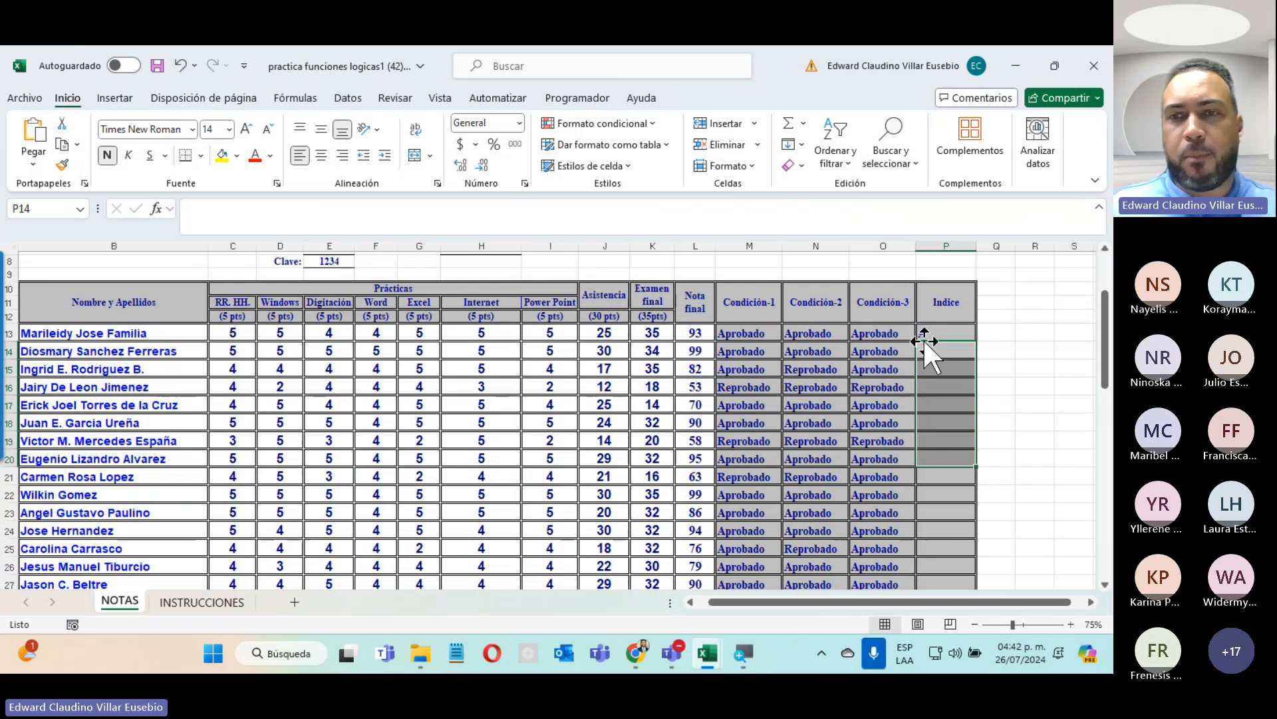
Copy the formula text from P13 and switch to Notepad after rereading the ÍNDICE task on the INSTRUCCIONES sheet.
{"action": "left_click", "coordinate": [927, 331]}
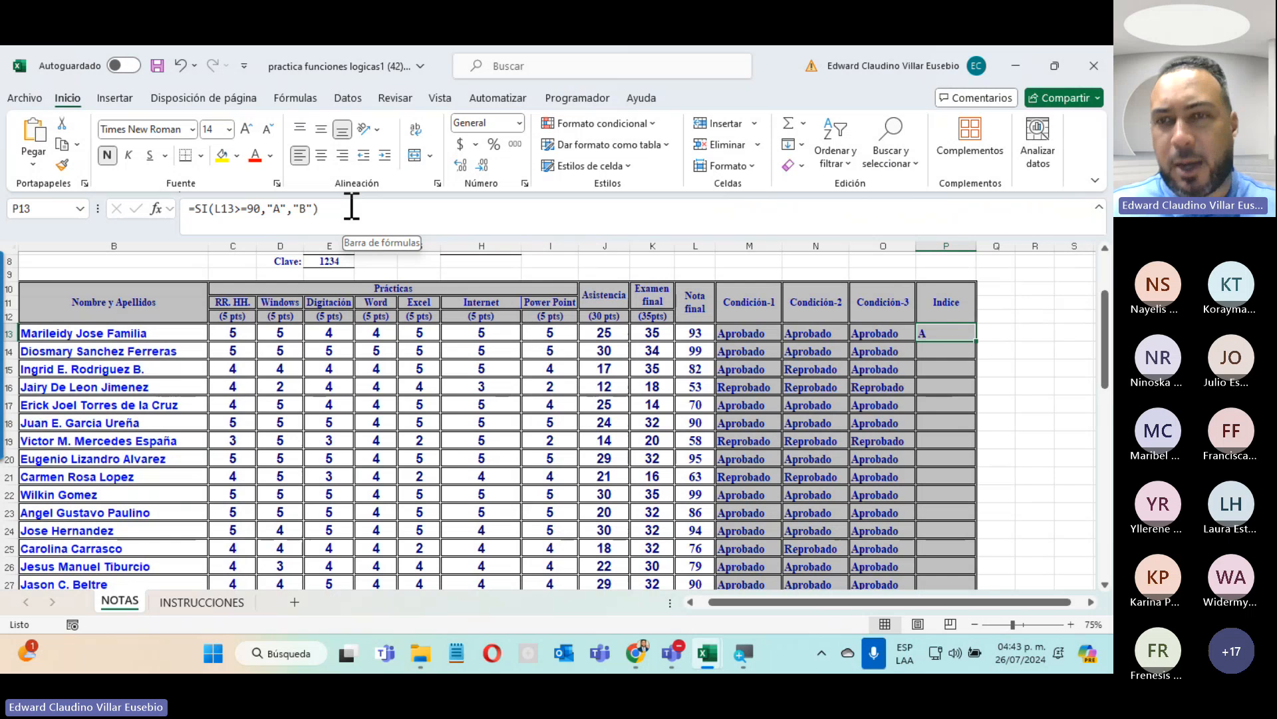
{"action": "left_click_drag", "start_coordinate": [353, 208], "coordinate": [189, 211]}
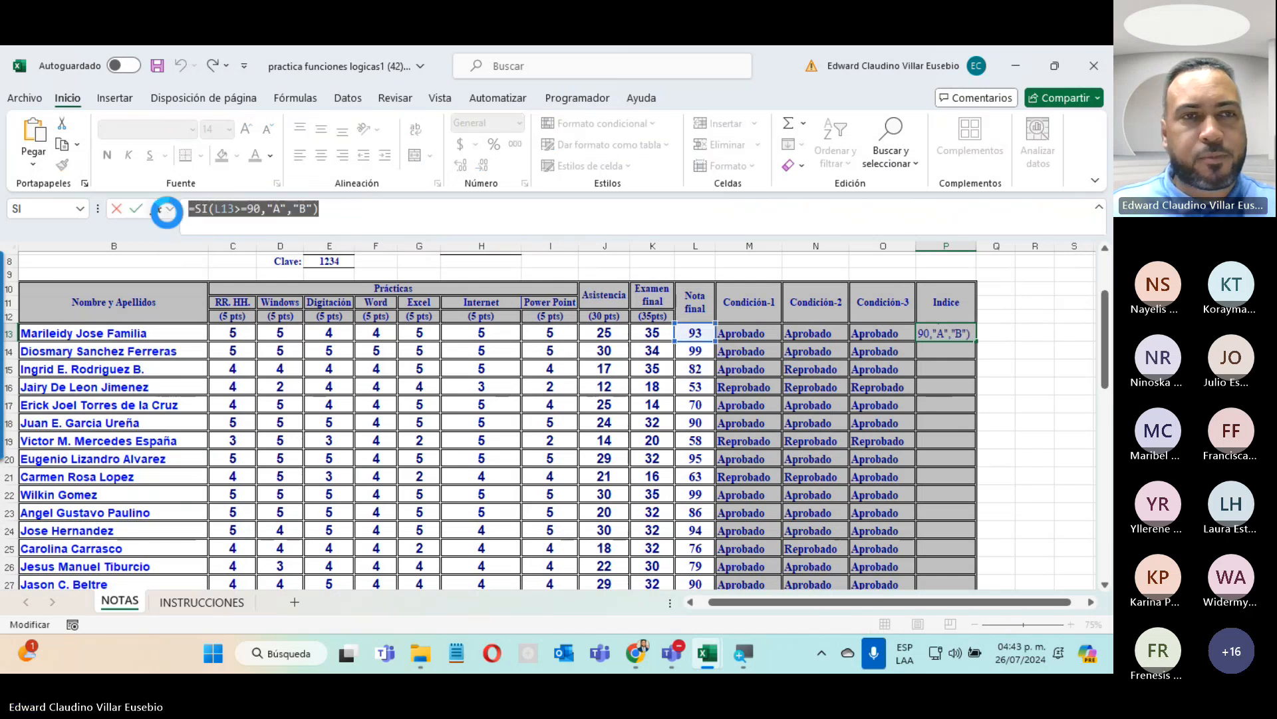
{"action": "left_click", "coordinate": [202, 603]}
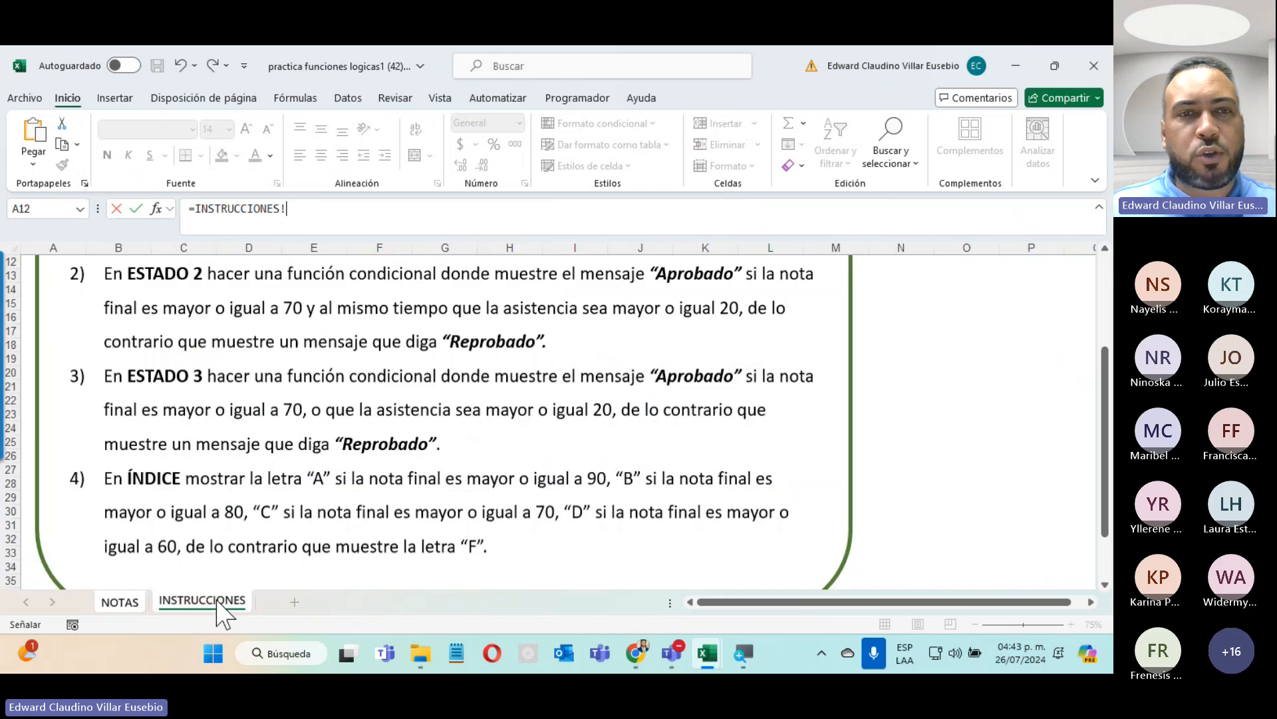
{"action": "left_click_drag", "start_coordinate": [1101, 392], "coordinate": [1106, 466]}
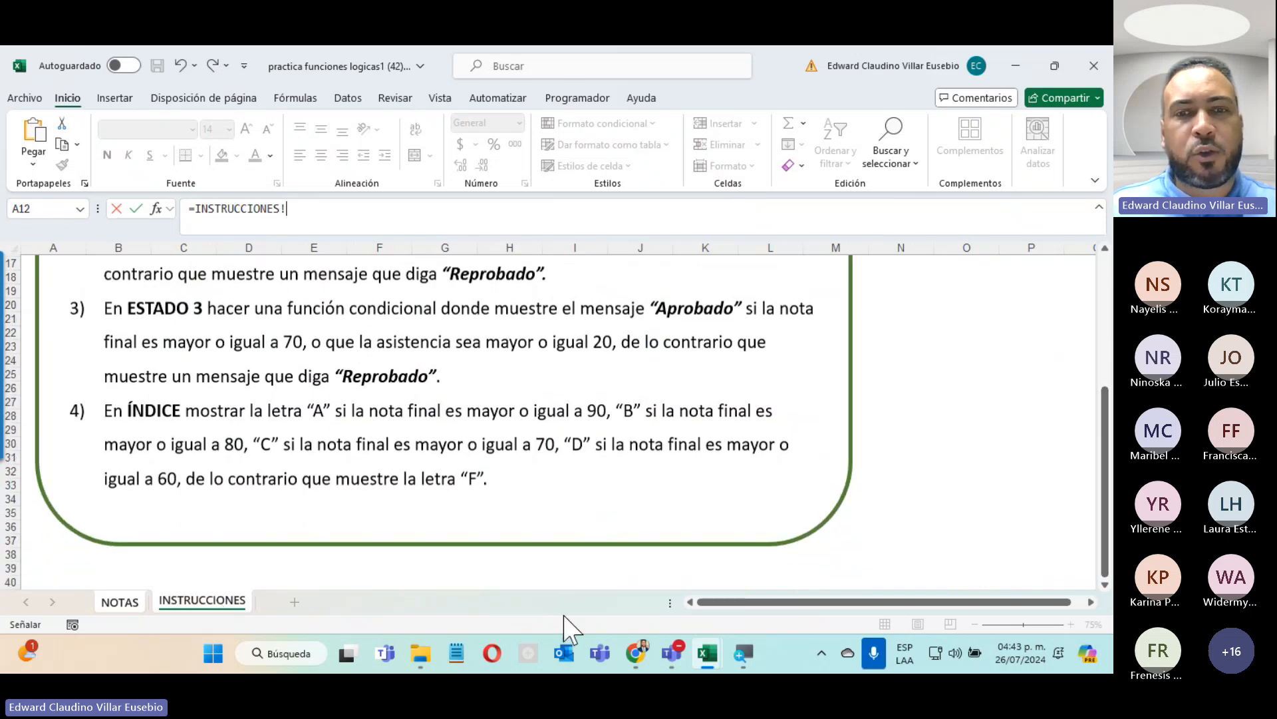
{"action": "left_click", "coordinate": [457, 654]}
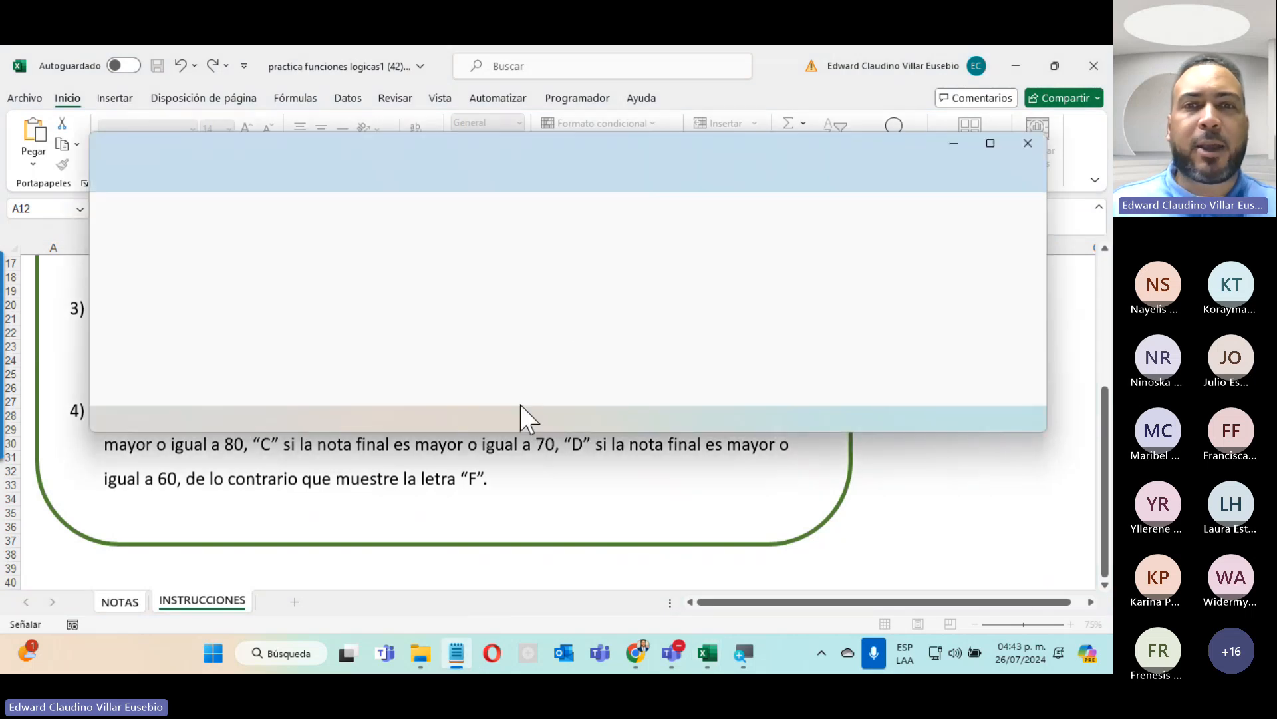
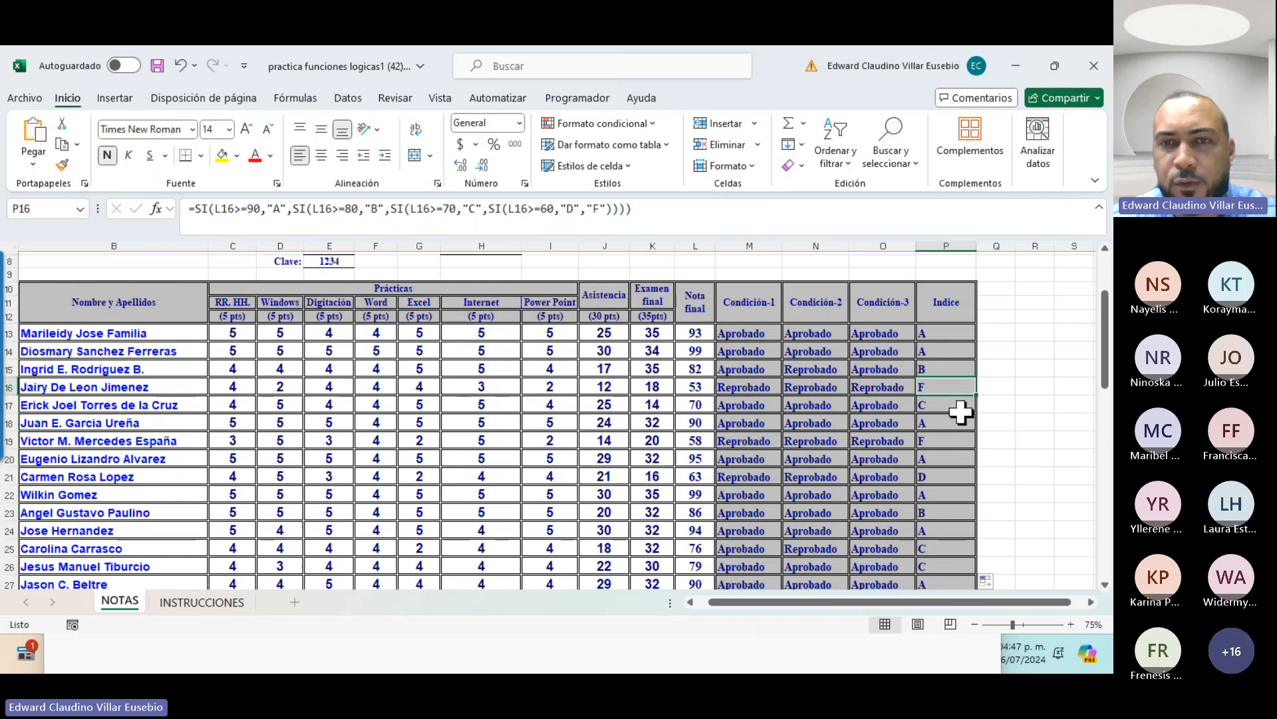
Compare the Indice letters in rows 17 and 21 with the final grades and look through the rest of the column.
{"action": "left_click", "coordinate": [953, 406]}
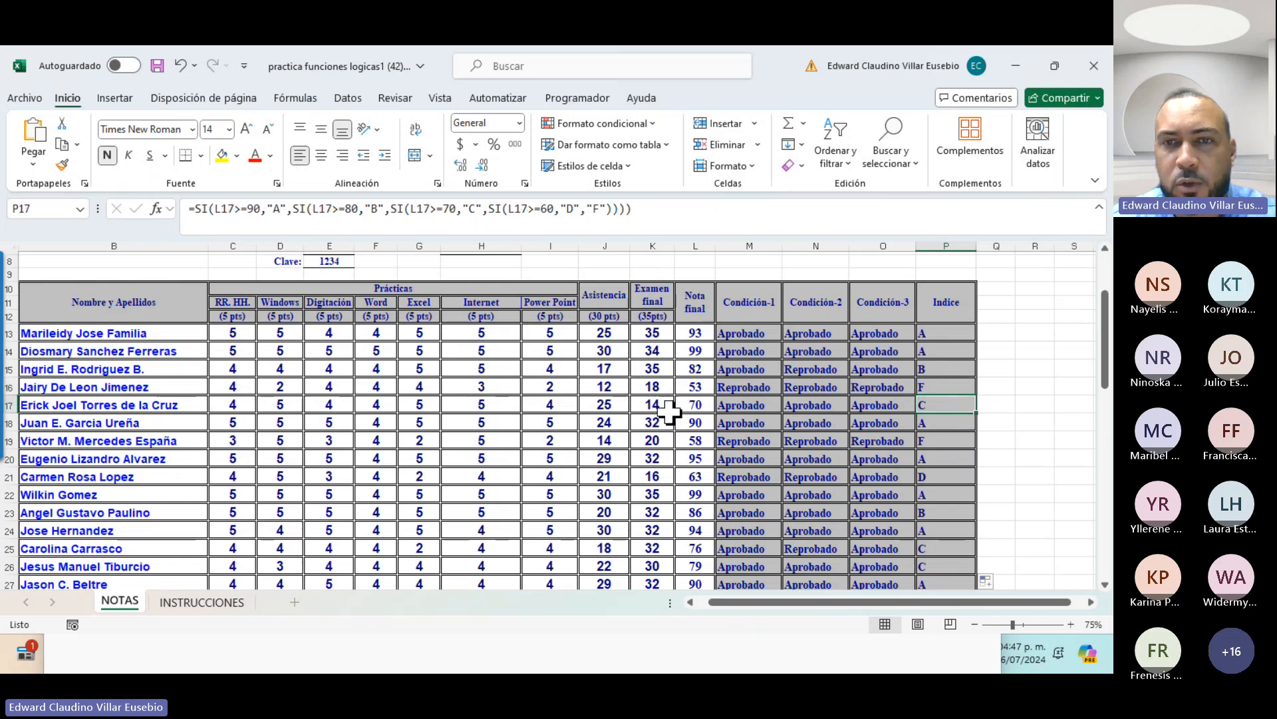
{"action": "left_click", "coordinate": [952, 481]}
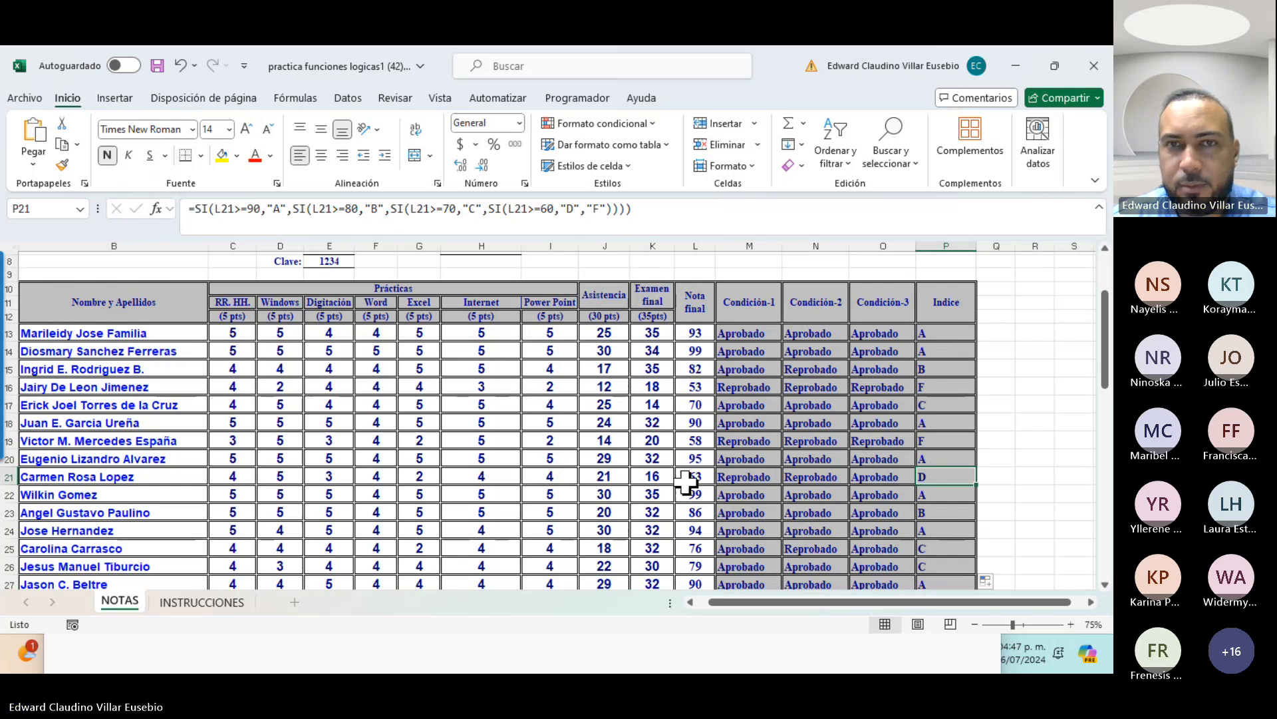
{"action": "scroll", "coordinate": [692, 482], "scroll_direction": "down", "scroll_amount": 2}
{"action": "scroll", "coordinate": [695, 481], "scroll_direction": "up", "scroll_amount": 2}
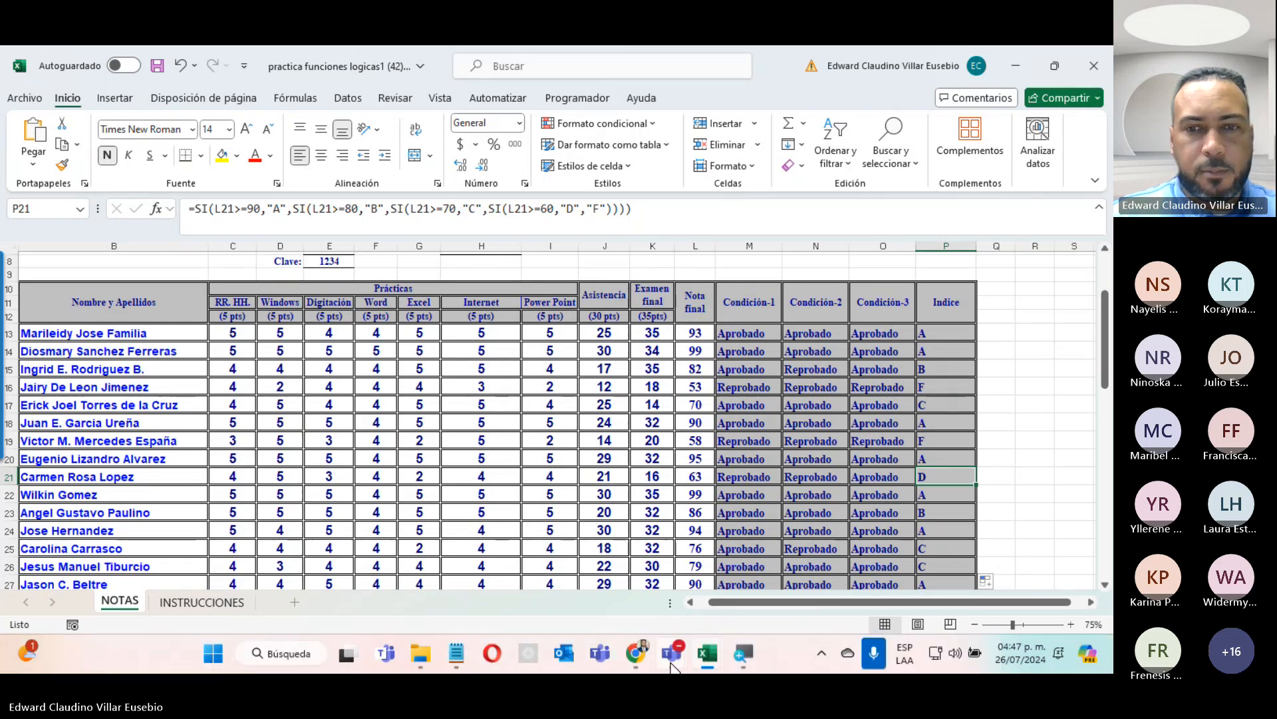
Check the participants in the Teams meeting window and minimize both it and the workbook to return to the course page.
{"action": "mouse_move", "coordinate": [672, 662]}
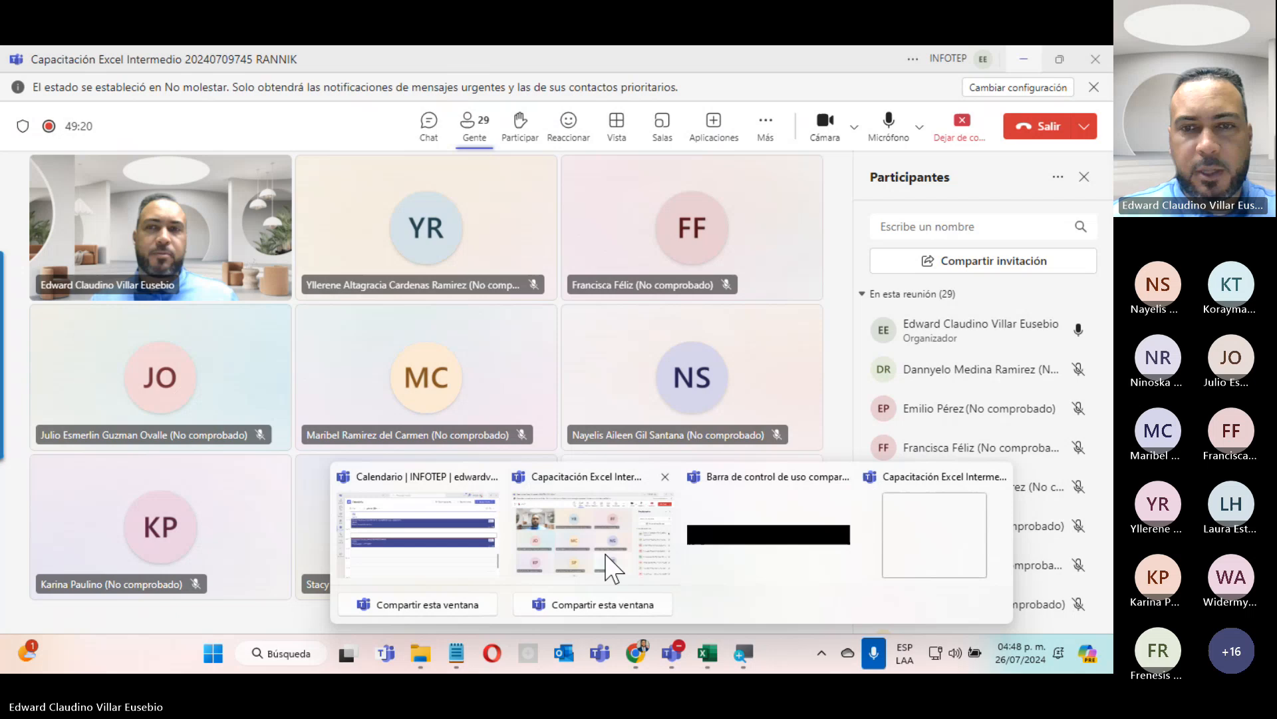
{"action": "left_click", "coordinate": [605, 568]}
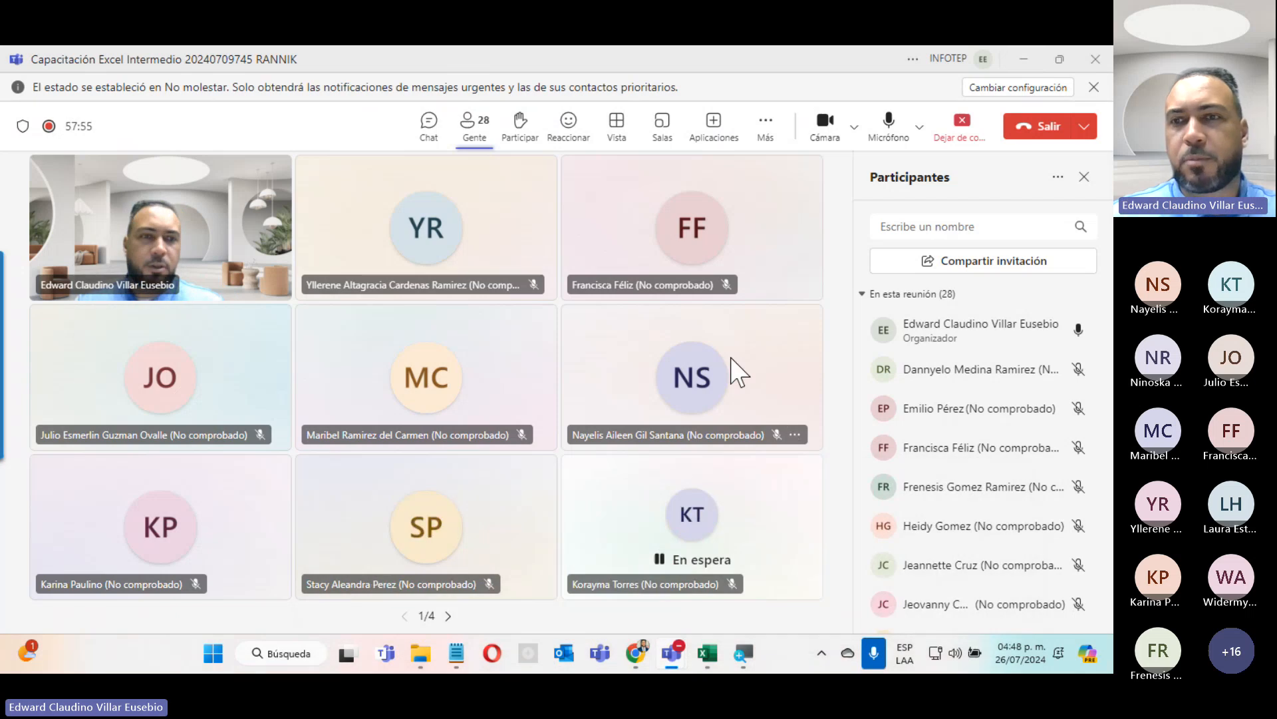
{"action": "left_click", "coordinate": [1018, 60]}
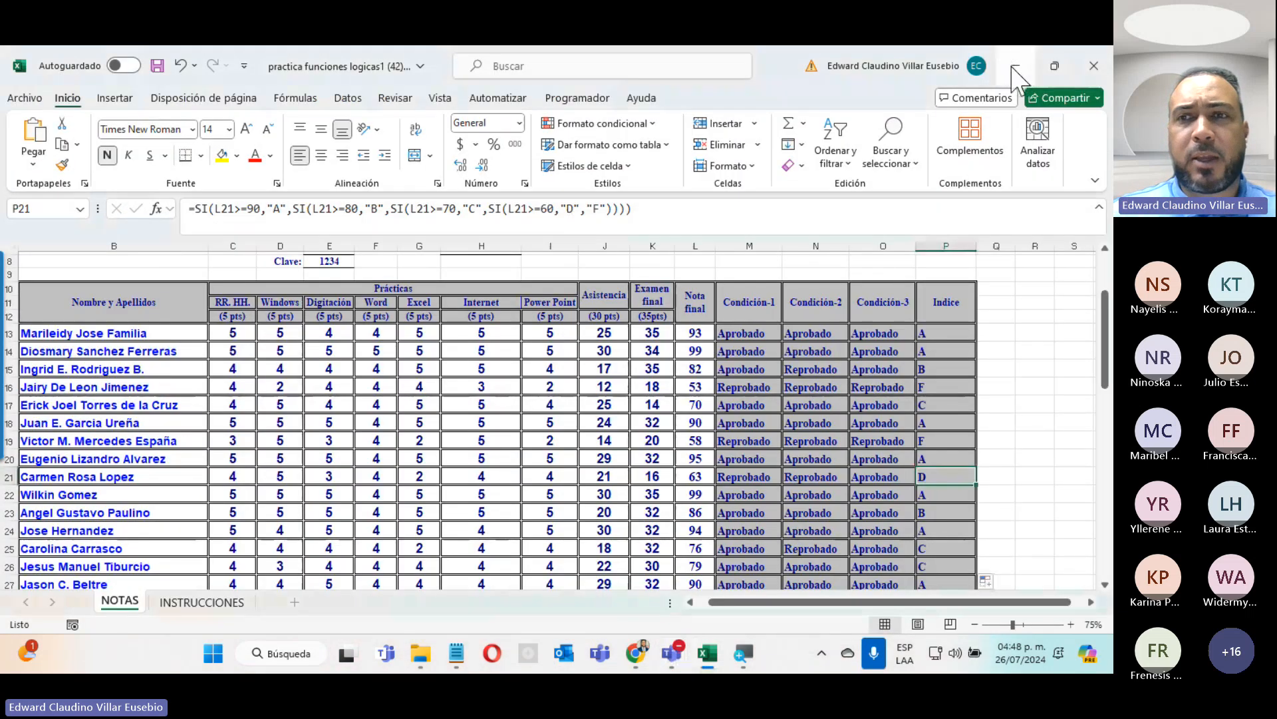
{"action": "left_click", "coordinate": [1016, 66]}
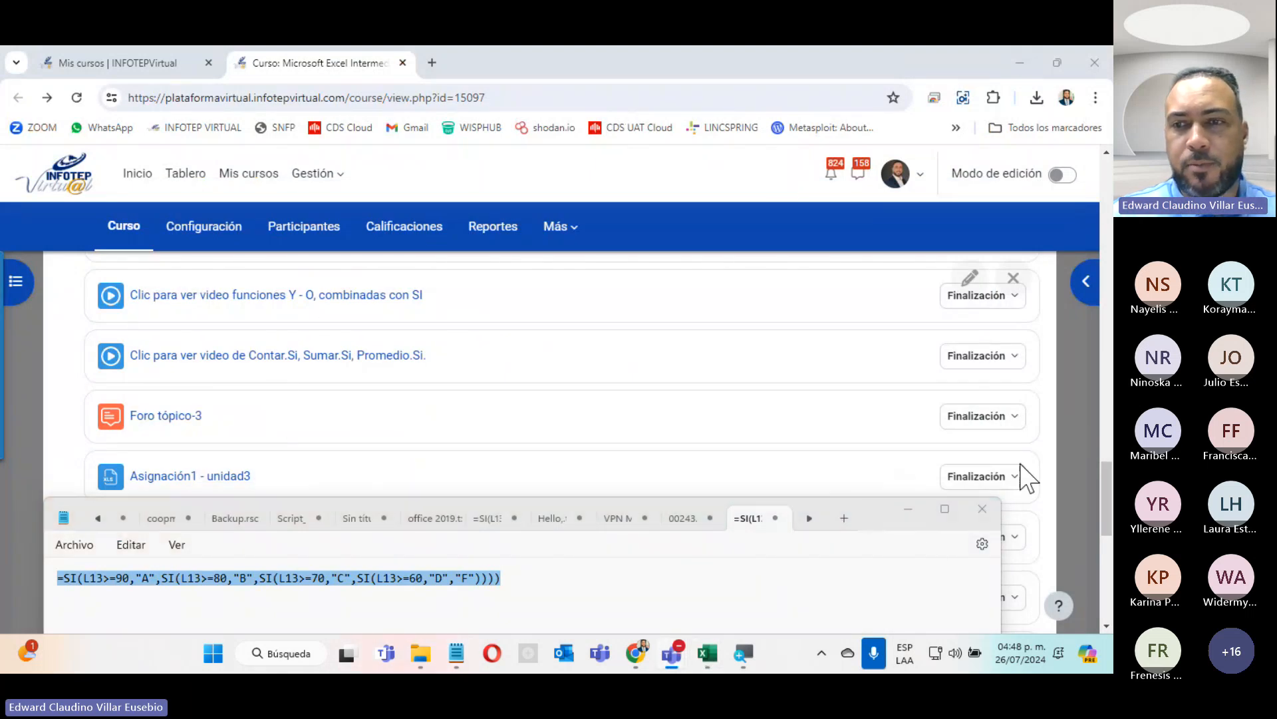
Minimize Notepad and open the downloaded workbook Unidad3-Actividad2 (52).xlsx from the recent downloads.
{"action": "left_click", "coordinate": [907, 508]}
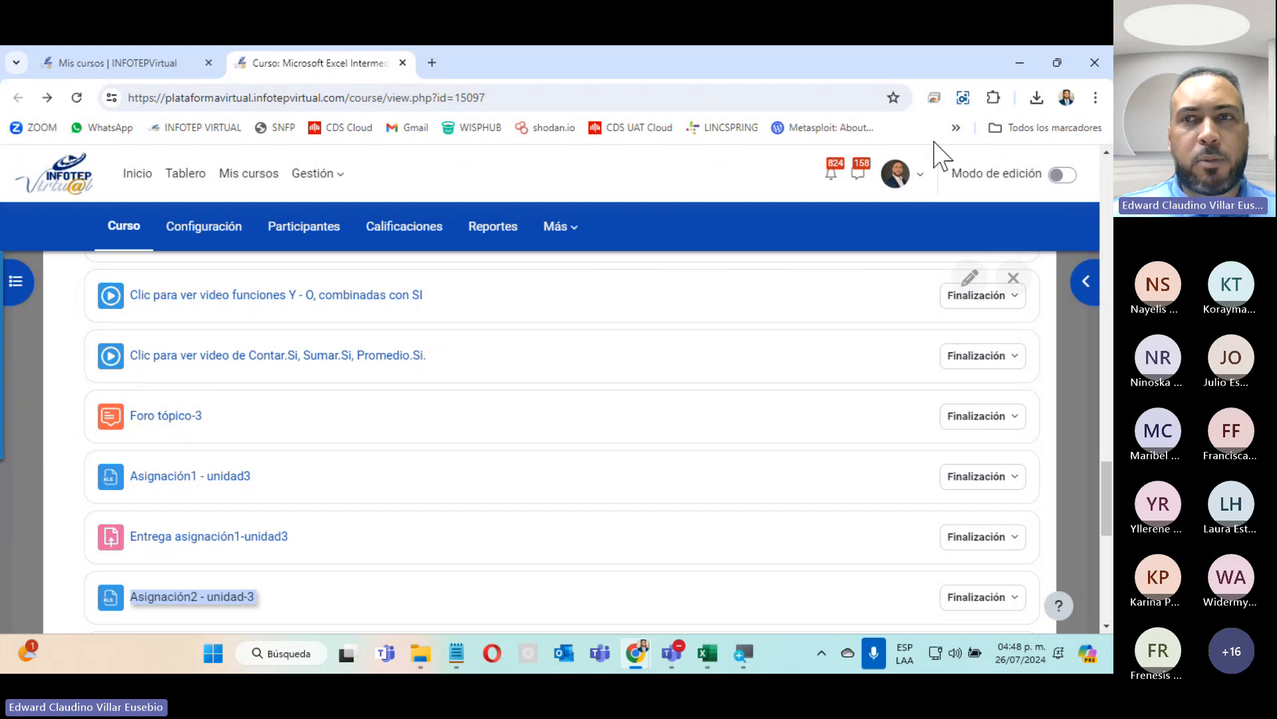
{"action": "left_click", "coordinate": [1036, 98]}
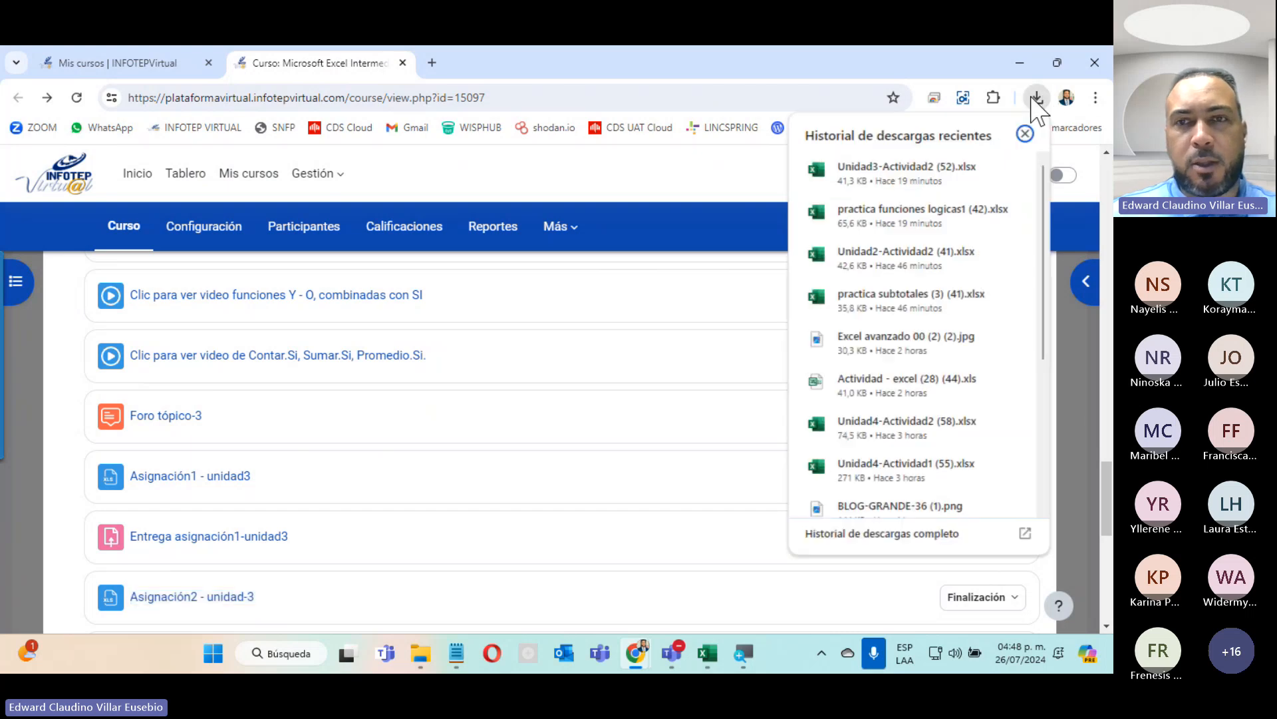
{"action": "left_click", "coordinate": [915, 182]}
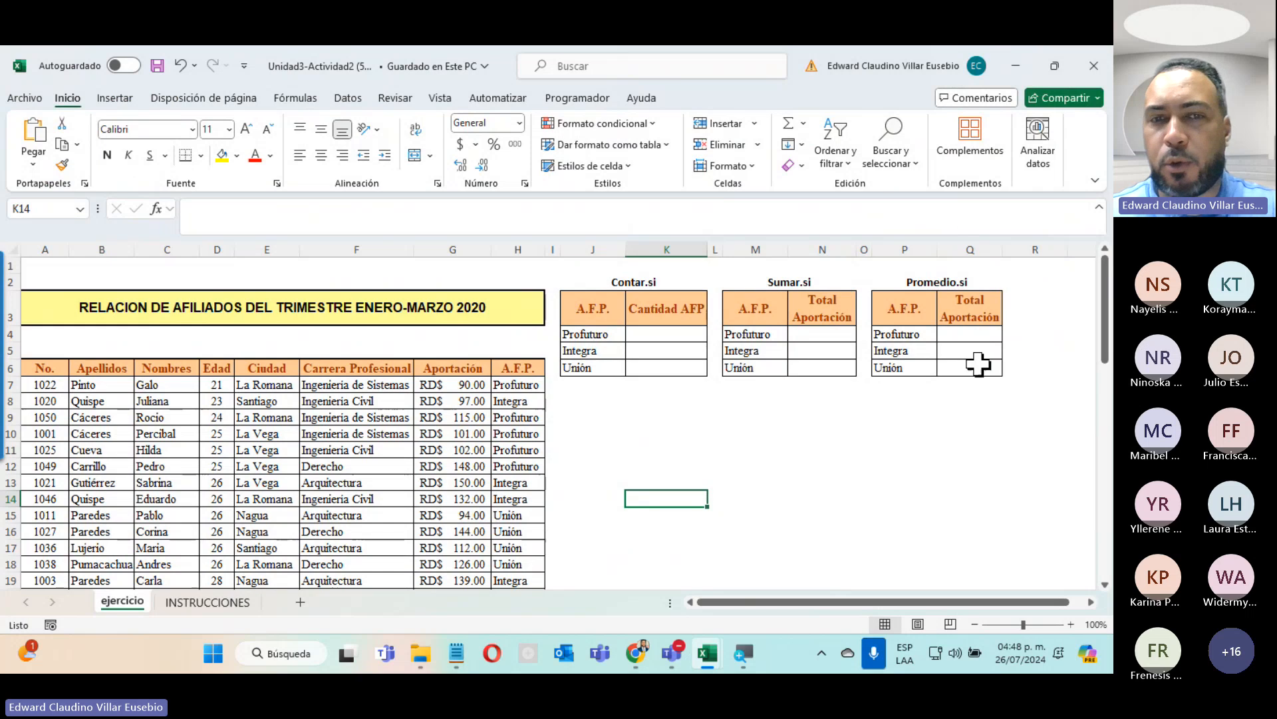
Read the calculation tasks and notes on the INSTRUCCIONES sheet and return to the ejercicio sheet.
{"action": "left_click", "coordinate": [210, 601]}
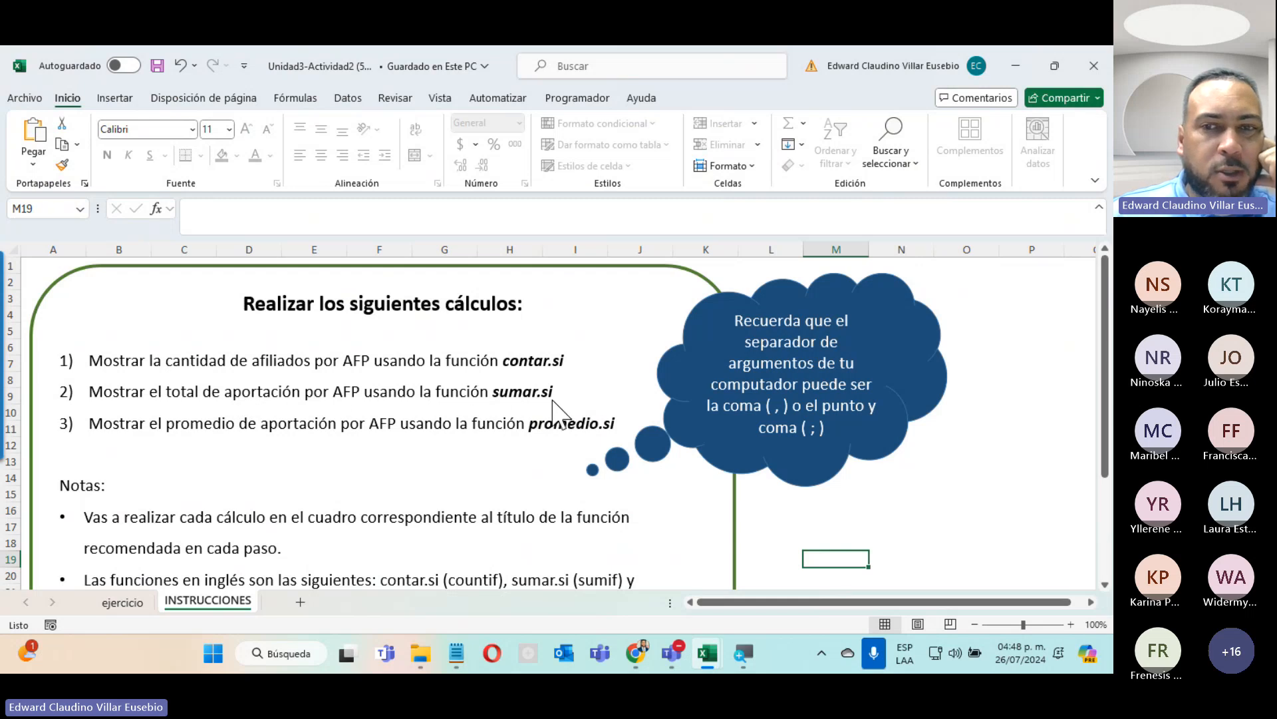
{"action": "scroll", "coordinate": [562, 402], "scroll_direction": "down", "scroll_amount": 7}
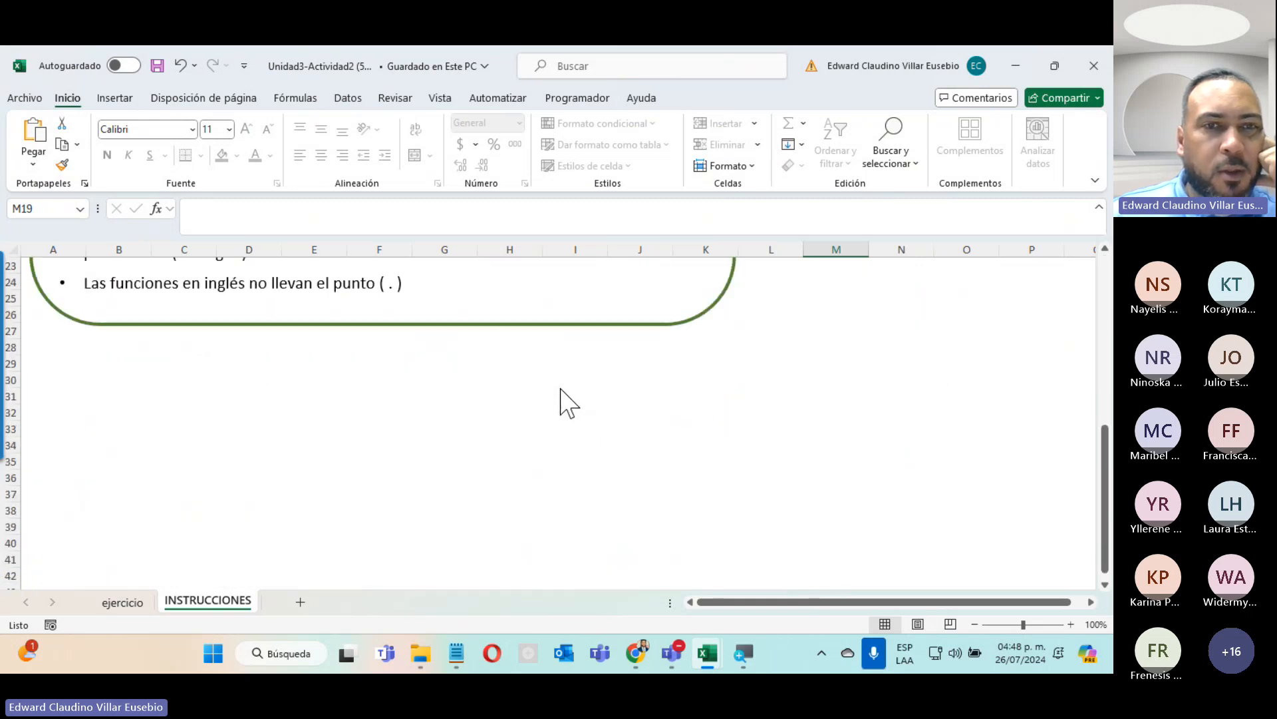
{"action": "scroll", "coordinate": [559, 402], "scroll_direction": "up", "scroll_amount": 4}
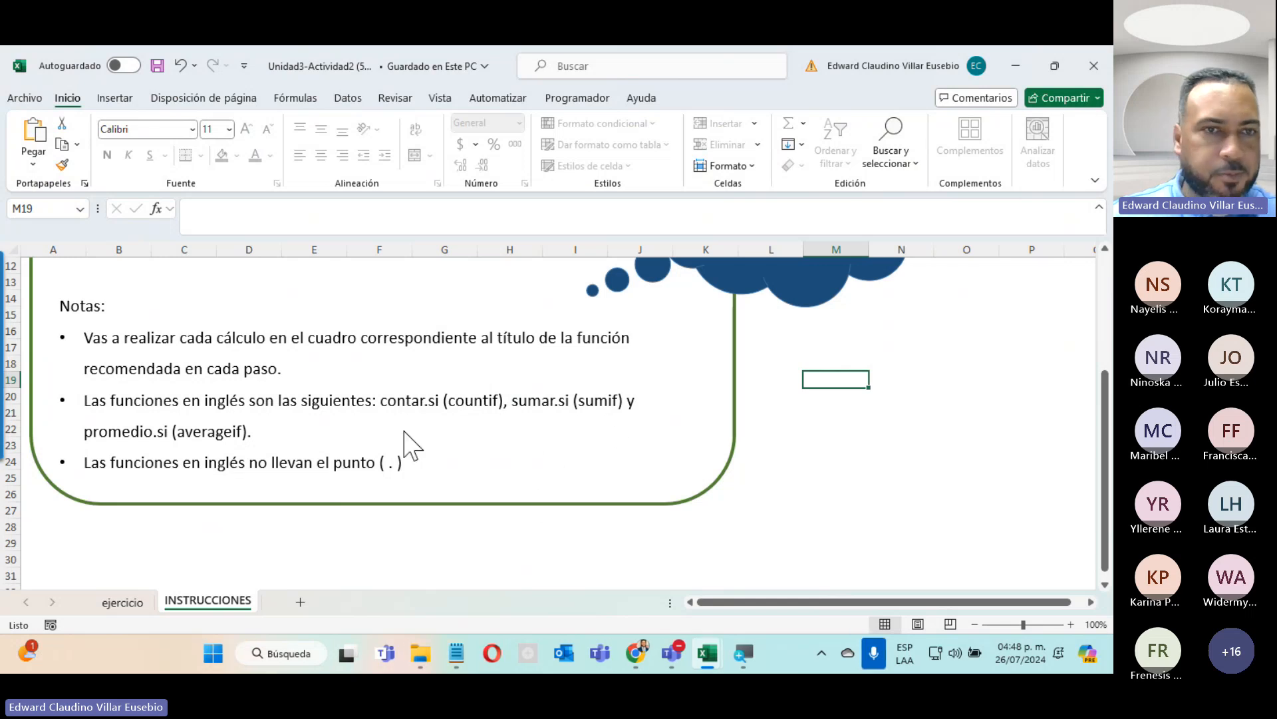
{"action": "scroll", "coordinate": [403, 431], "scroll_direction": "up", "scroll_amount": 4}
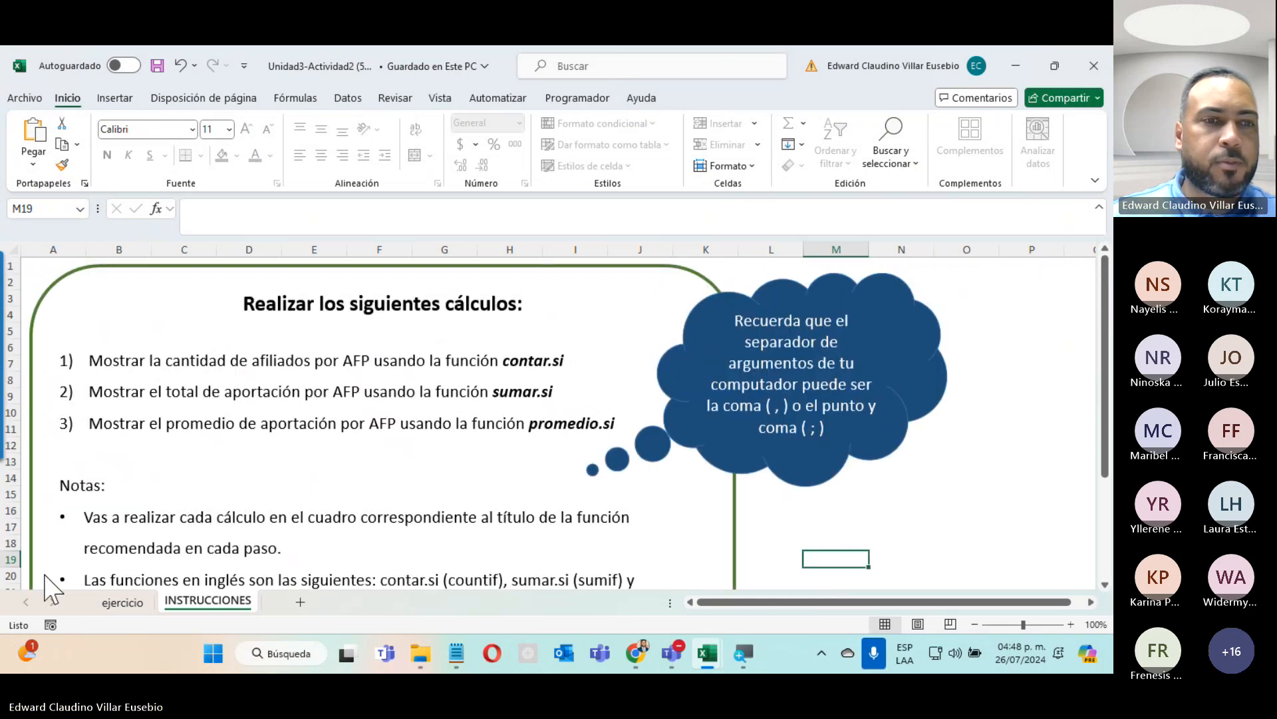
{"action": "left_click", "coordinate": [112, 604]}
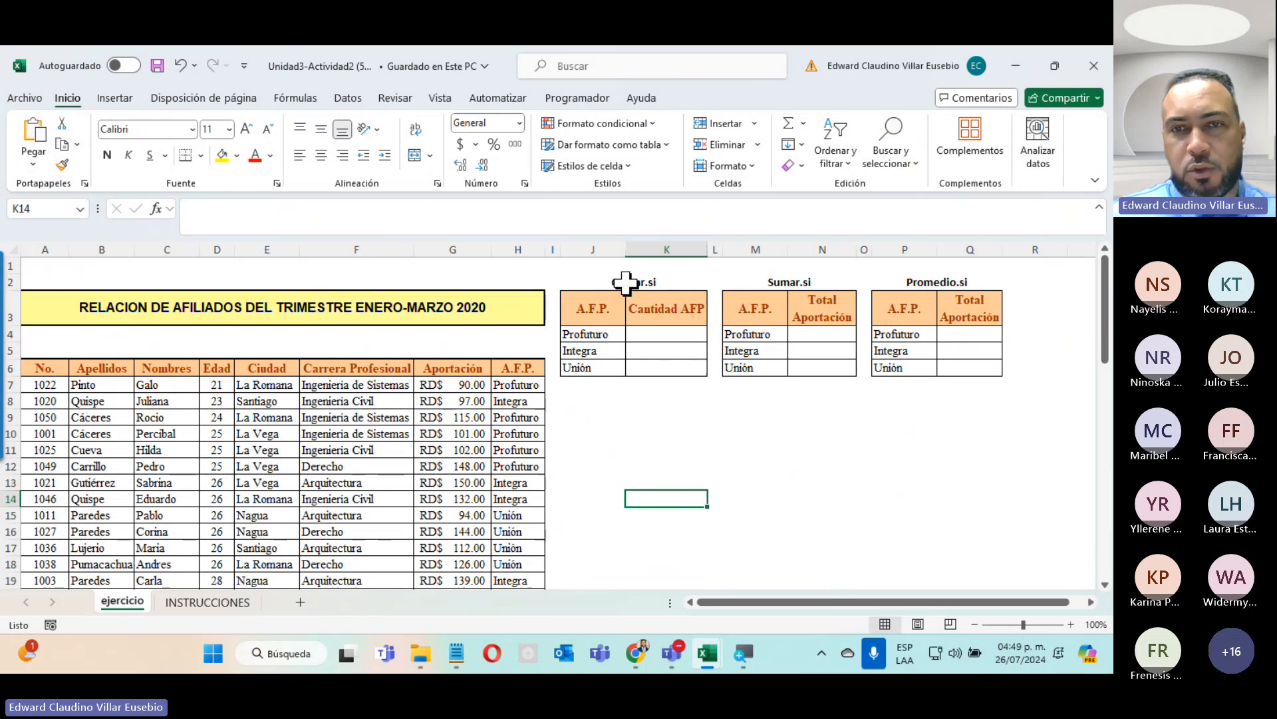
Count the Unión affiliates in K6 with the CONTAR.SI function, using range H7:H56 and criterion J6.
{"action": "left_click", "coordinate": [668, 368]}
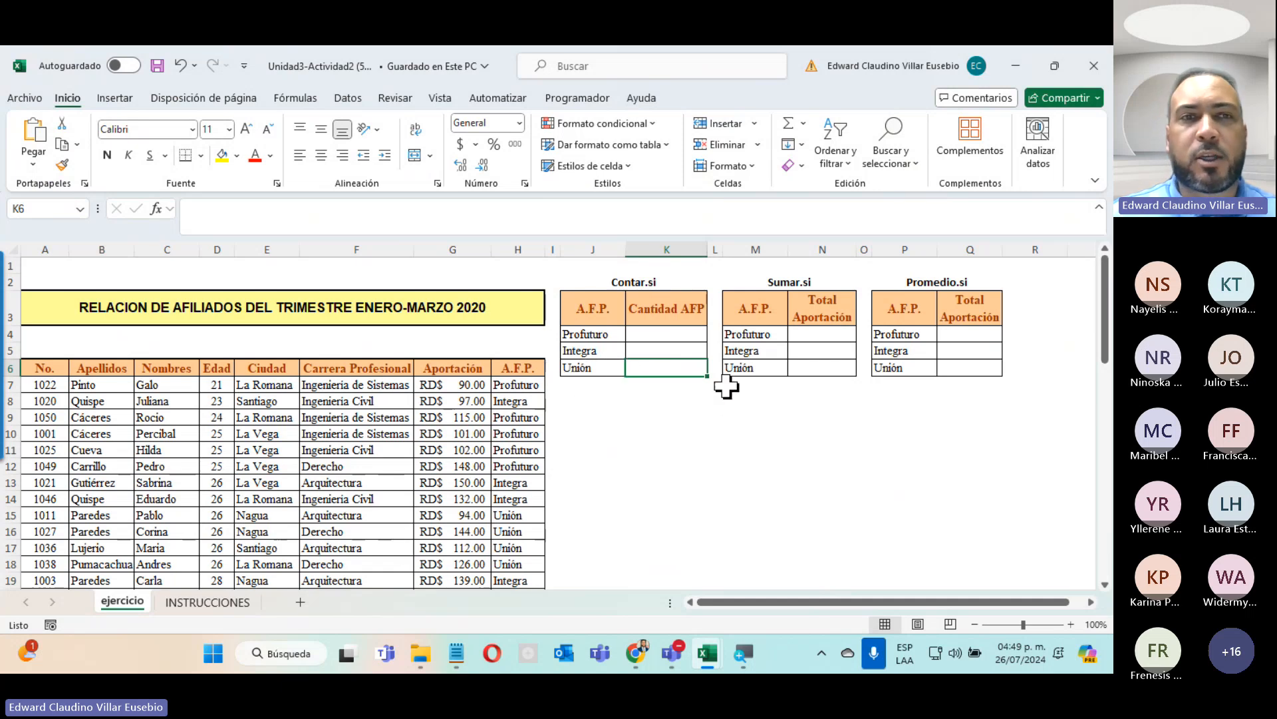
{"action": "left_click", "coordinate": [156, 208]}
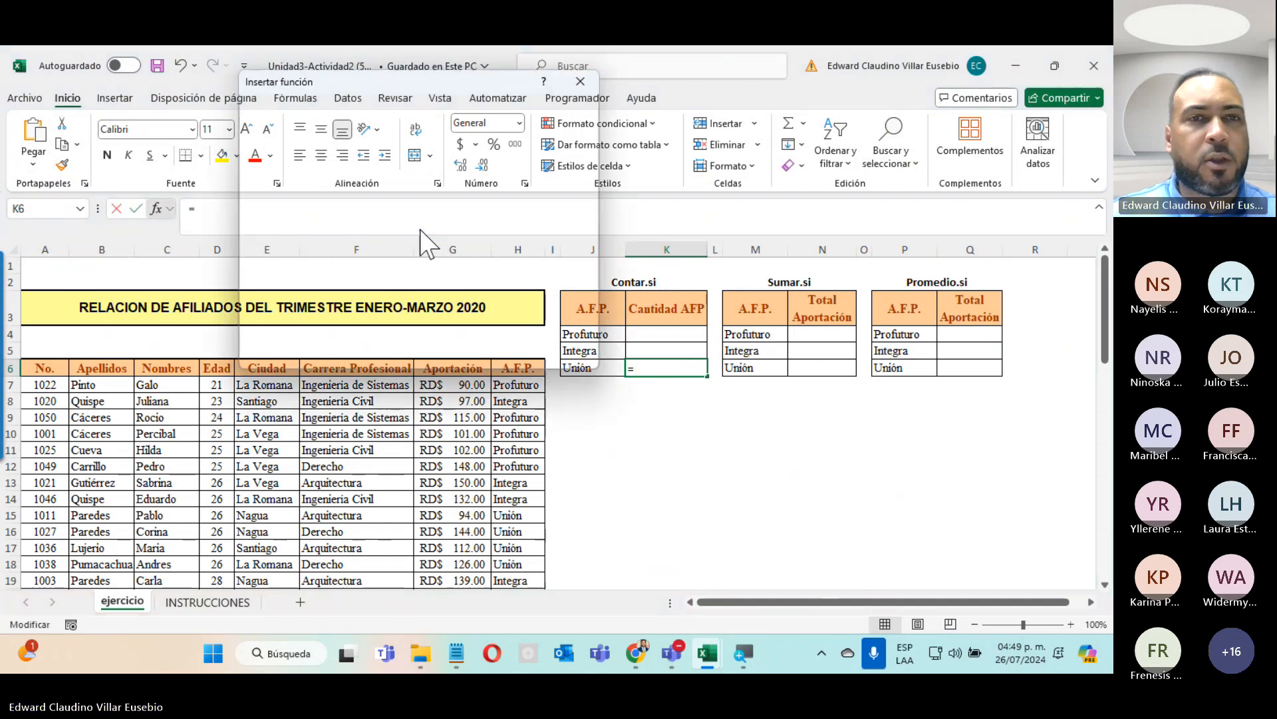
{"action": "left_click", "coordinate": [279, 214]}
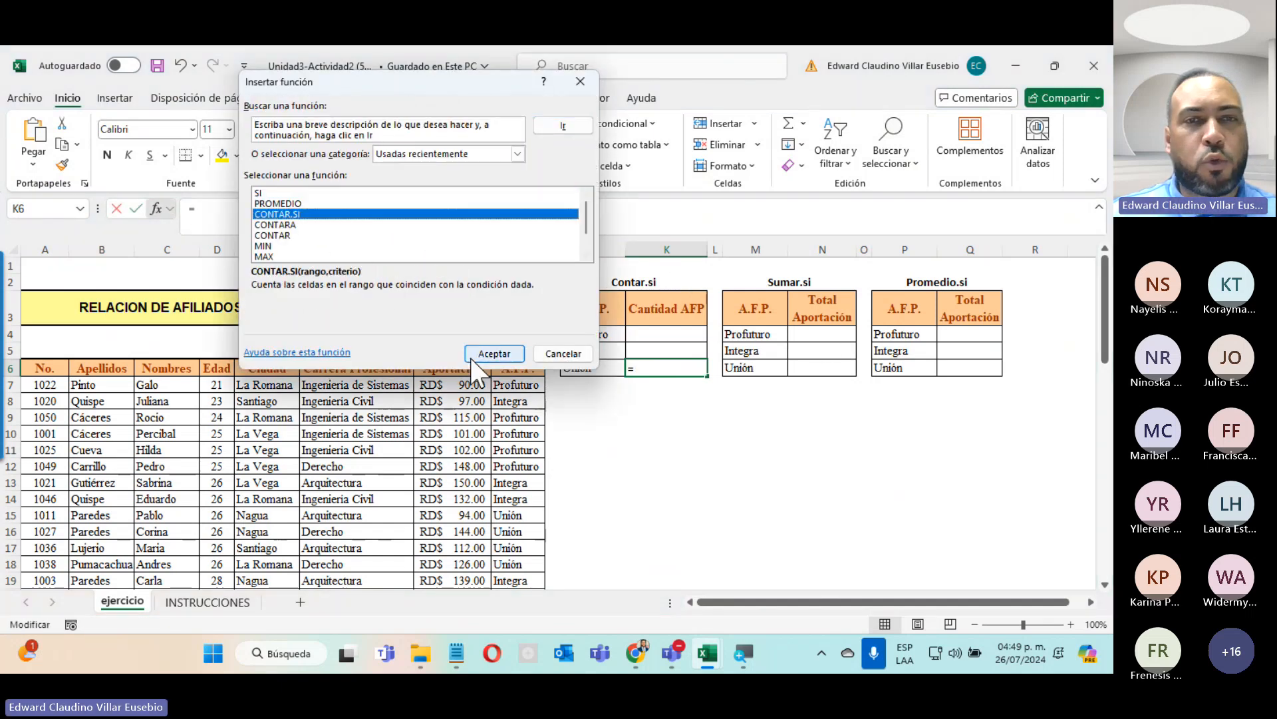
{"action": "left_click", "coordinate": [494, 353]}
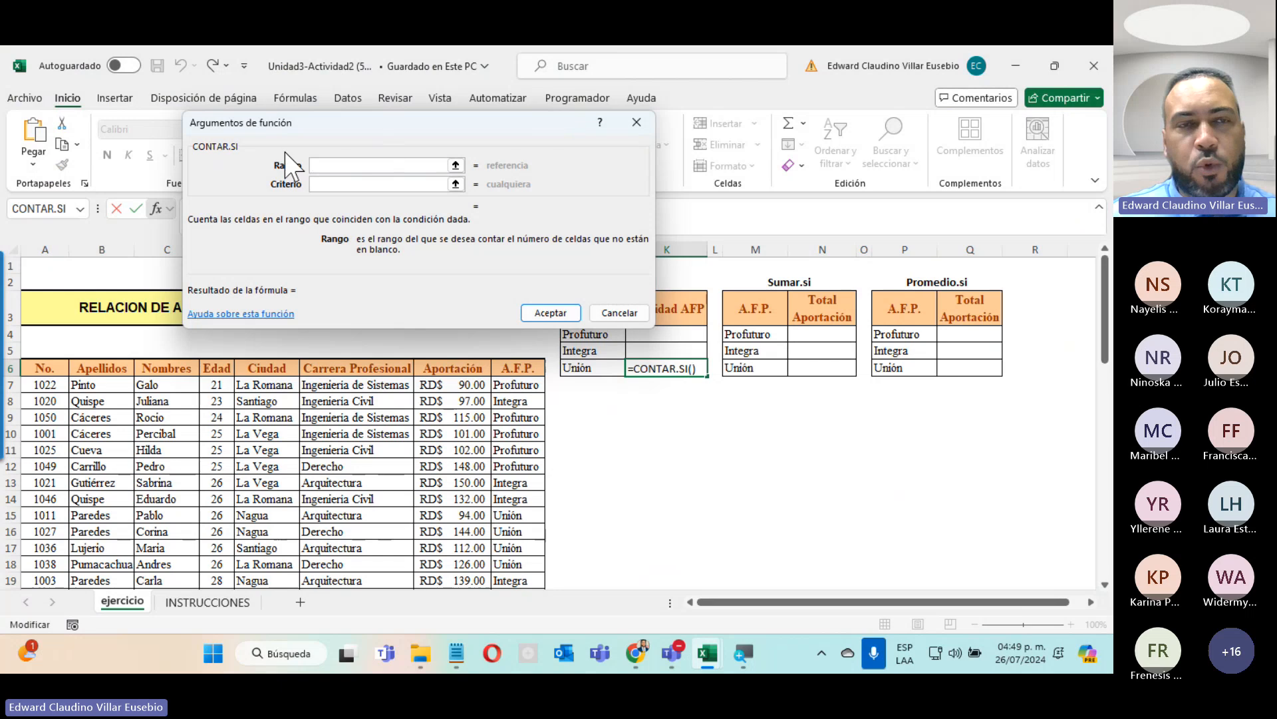
{"action": "left_click", "coordinate": [505, 384]}
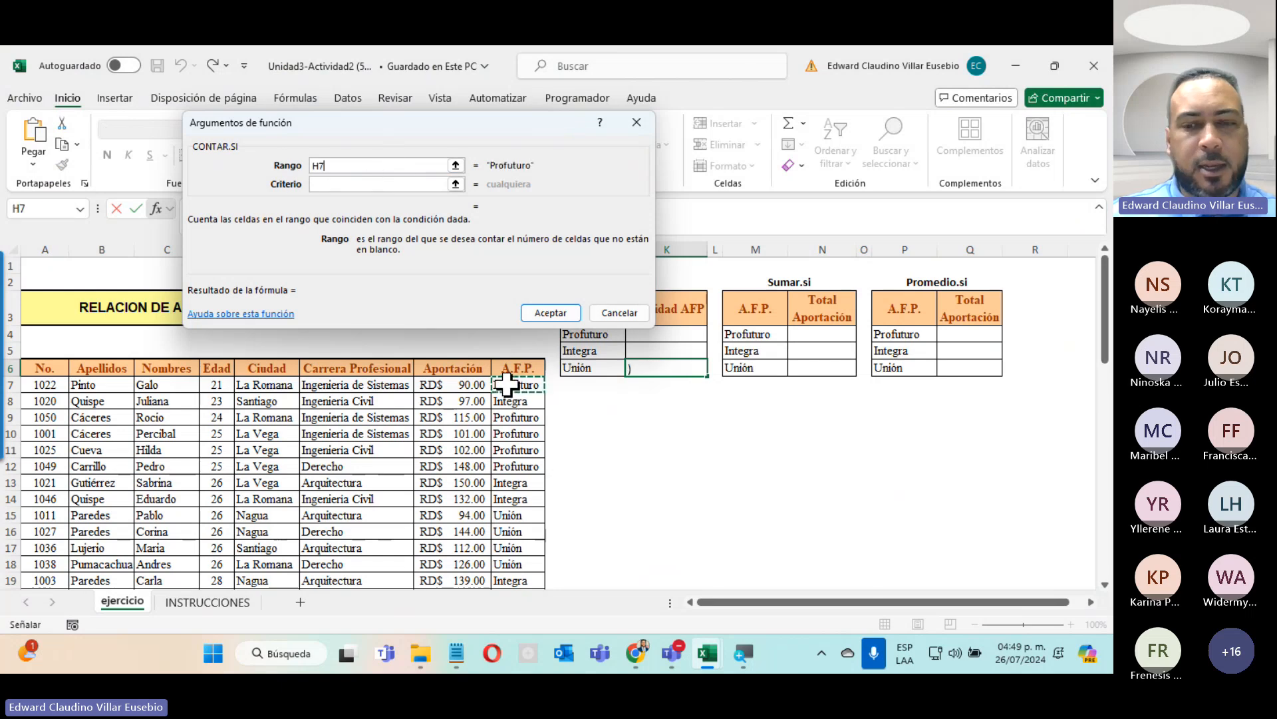
{"action": "key", "text": "ctrl+shift+Down"}
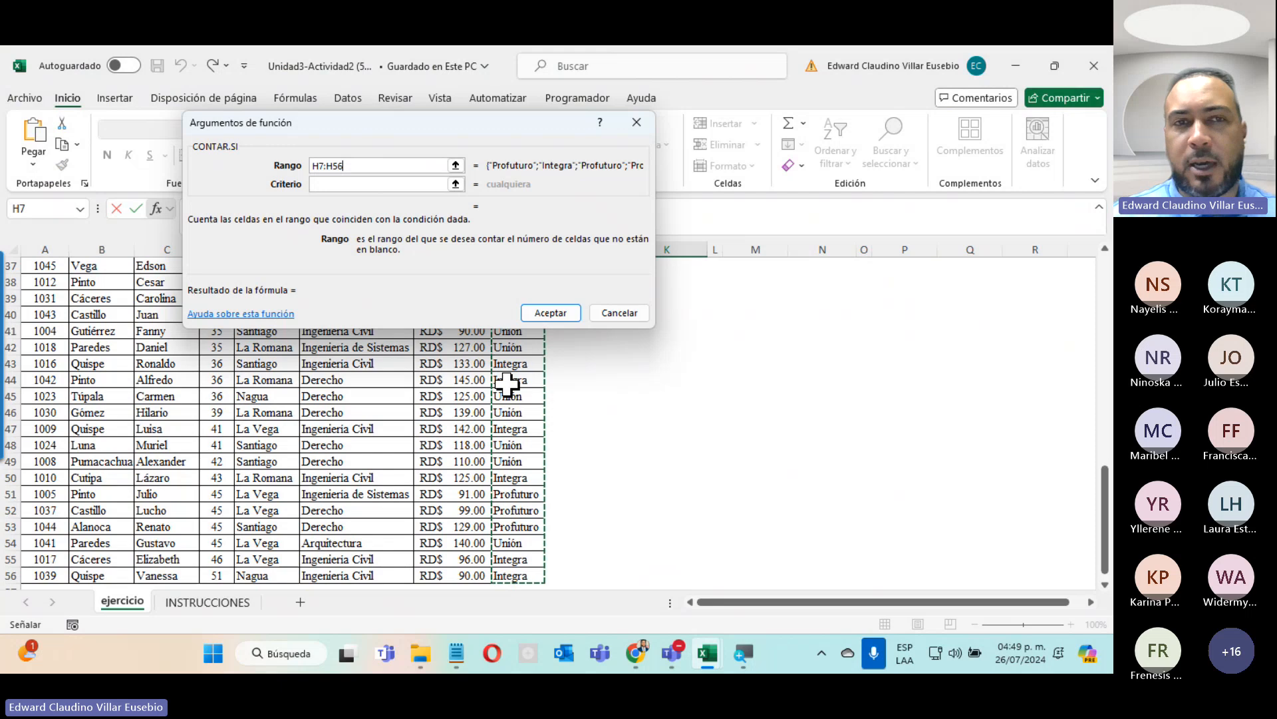
{"action": "scroll", "coordinate": [509, 384], "scroll_direction": "up", "scroll_amount": 5}
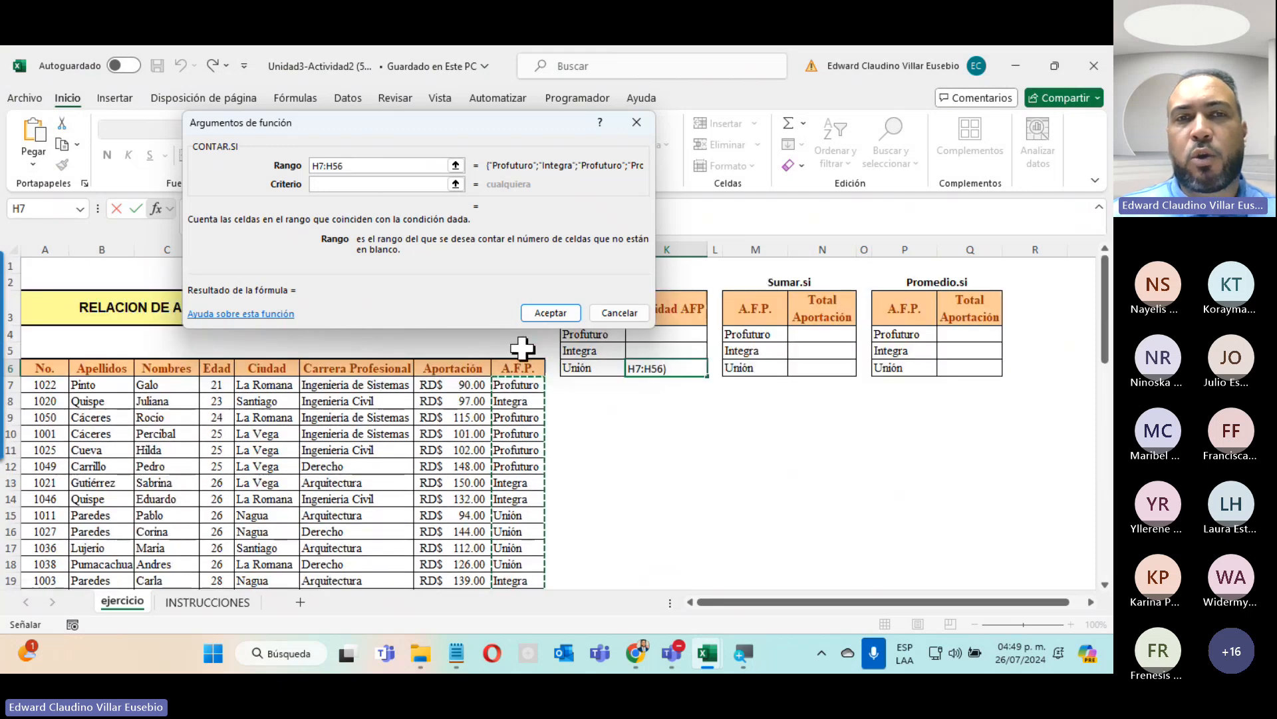
{"action": "left_click", "coordinate": [323, 185]}
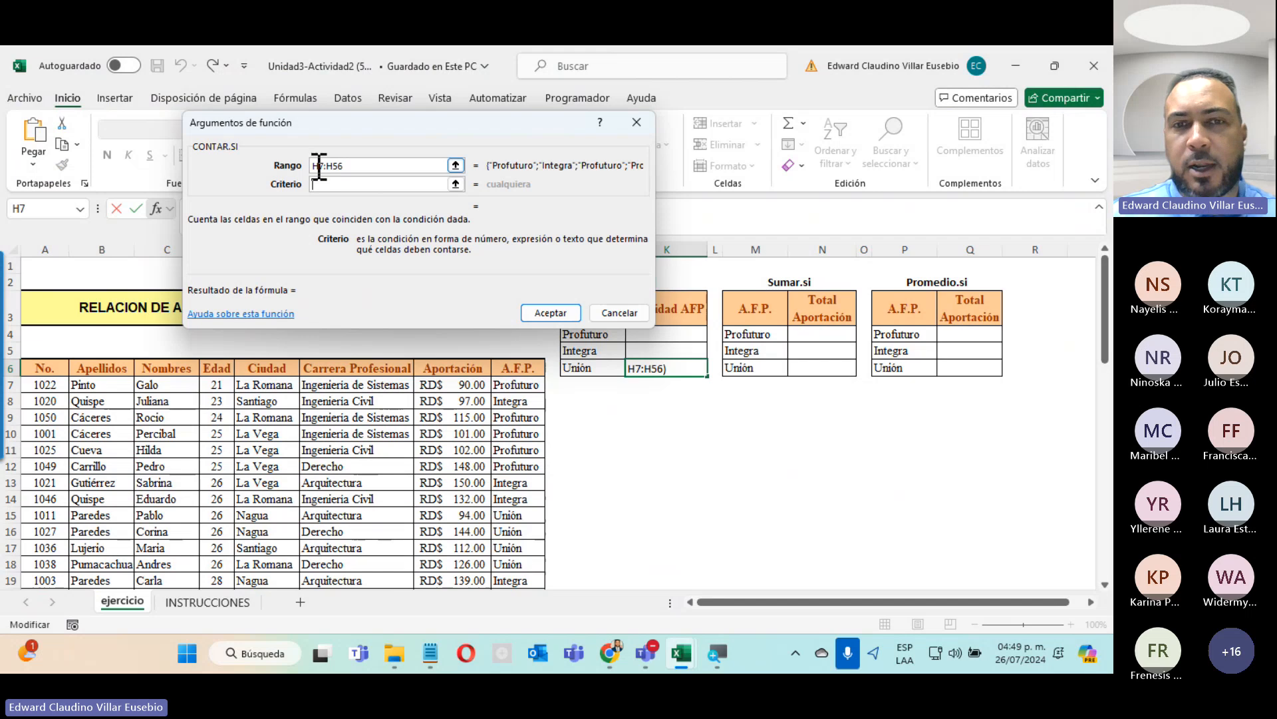
{"action": "left_click", "coordinate": [584, 365]}
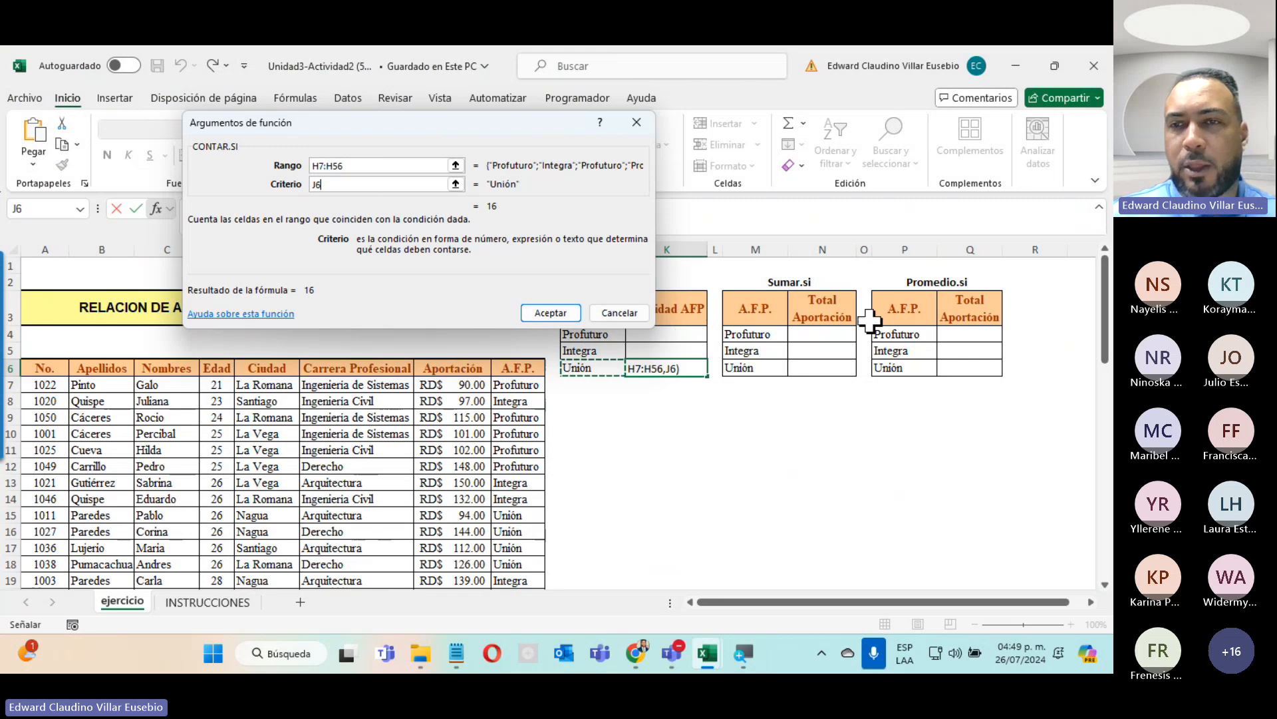
{"action": "left_click", "coordinate": [562, 312]}
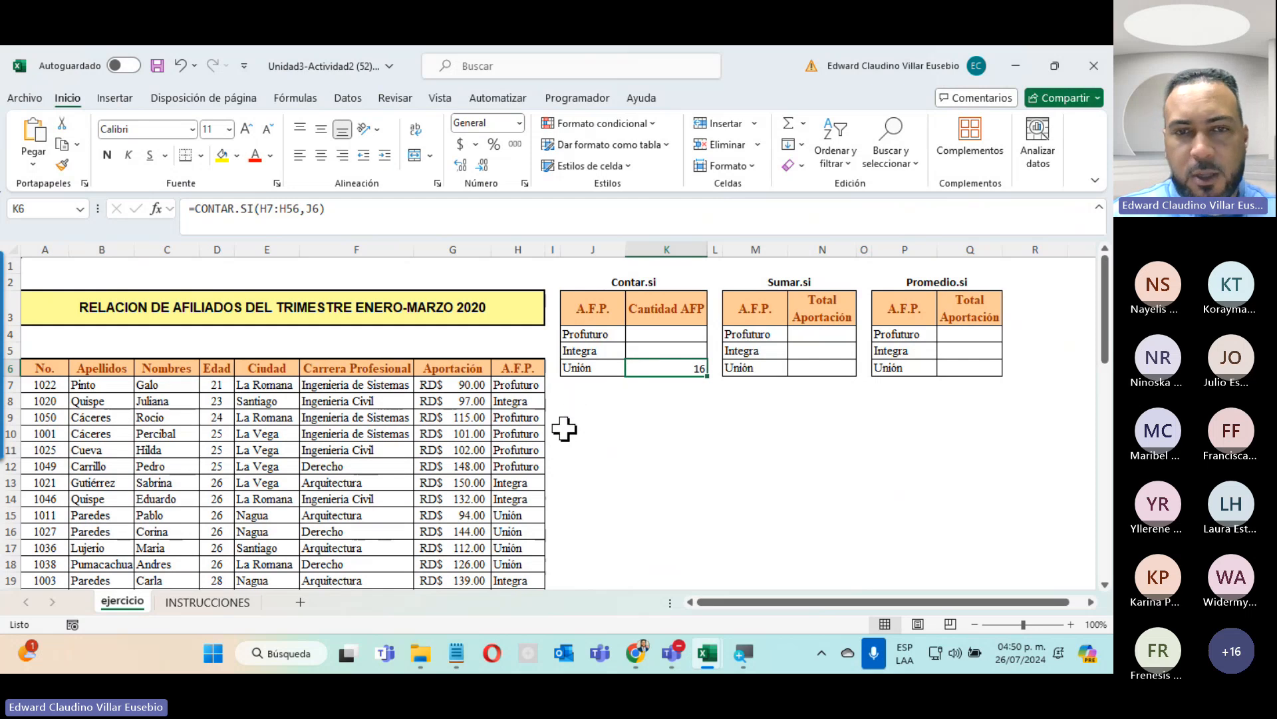
Change the A.F.P. entry in H15 to Union, without the accent, to test its effect on the count.
{"action": "left_click", "coordinate": [516, 517]}
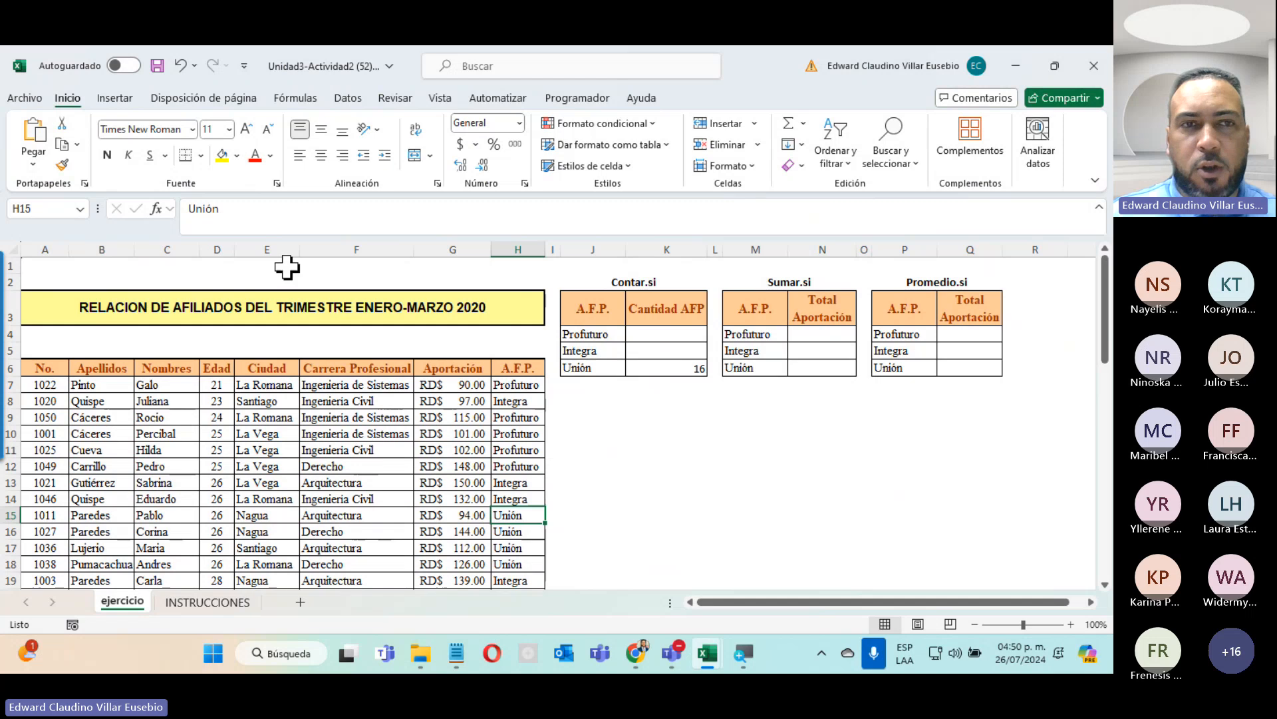
{"action": "left_click", "coordinate": [208, 209]}
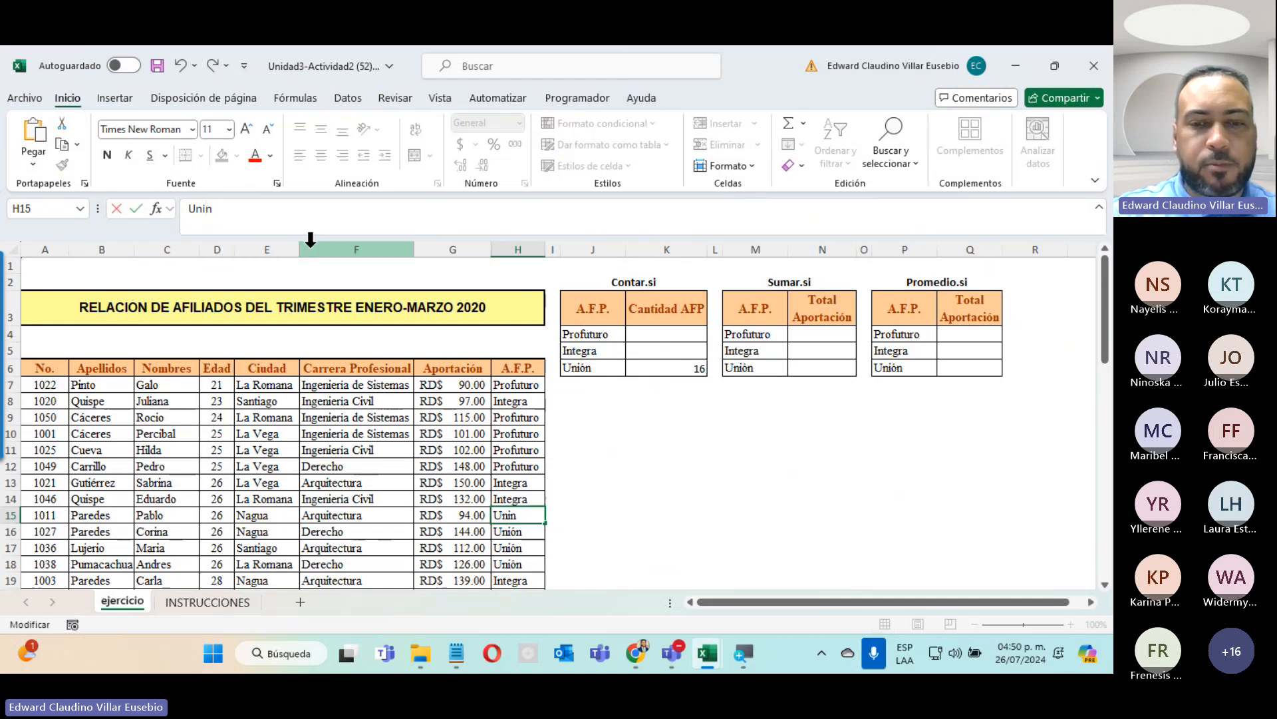
{"action": "type", "text": "o"}
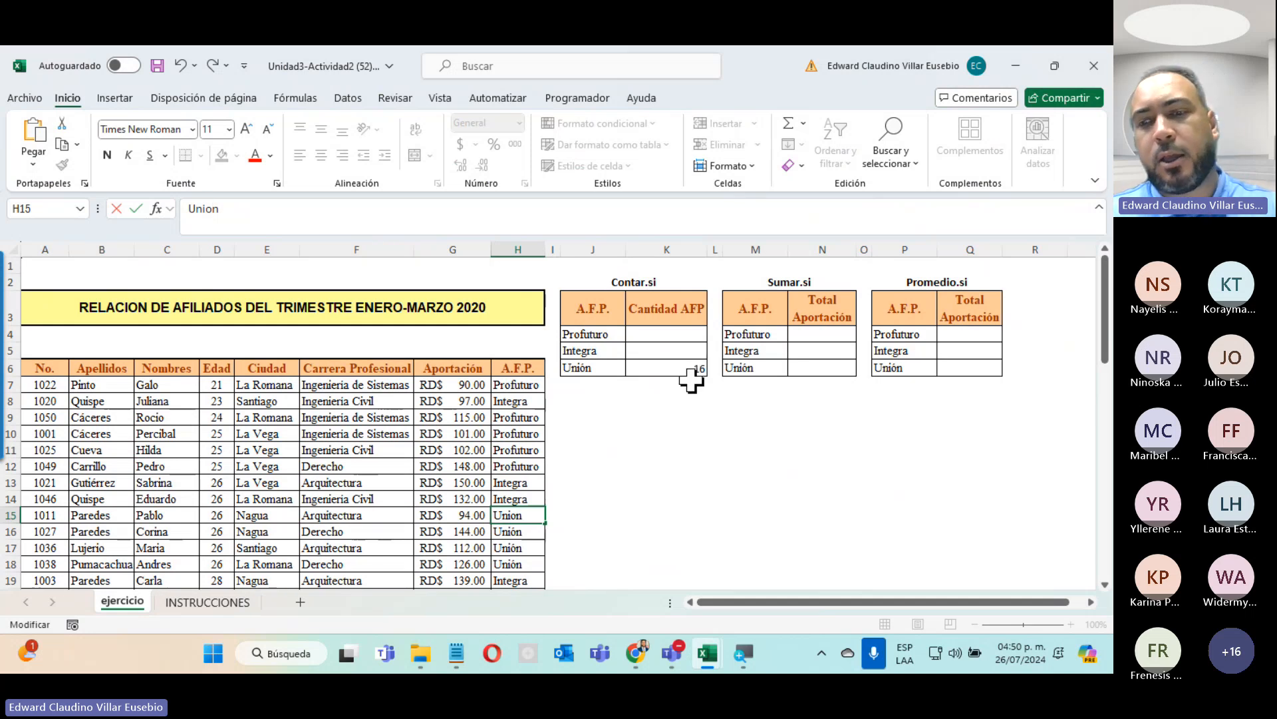
{"action": "key", "text": "Return"}
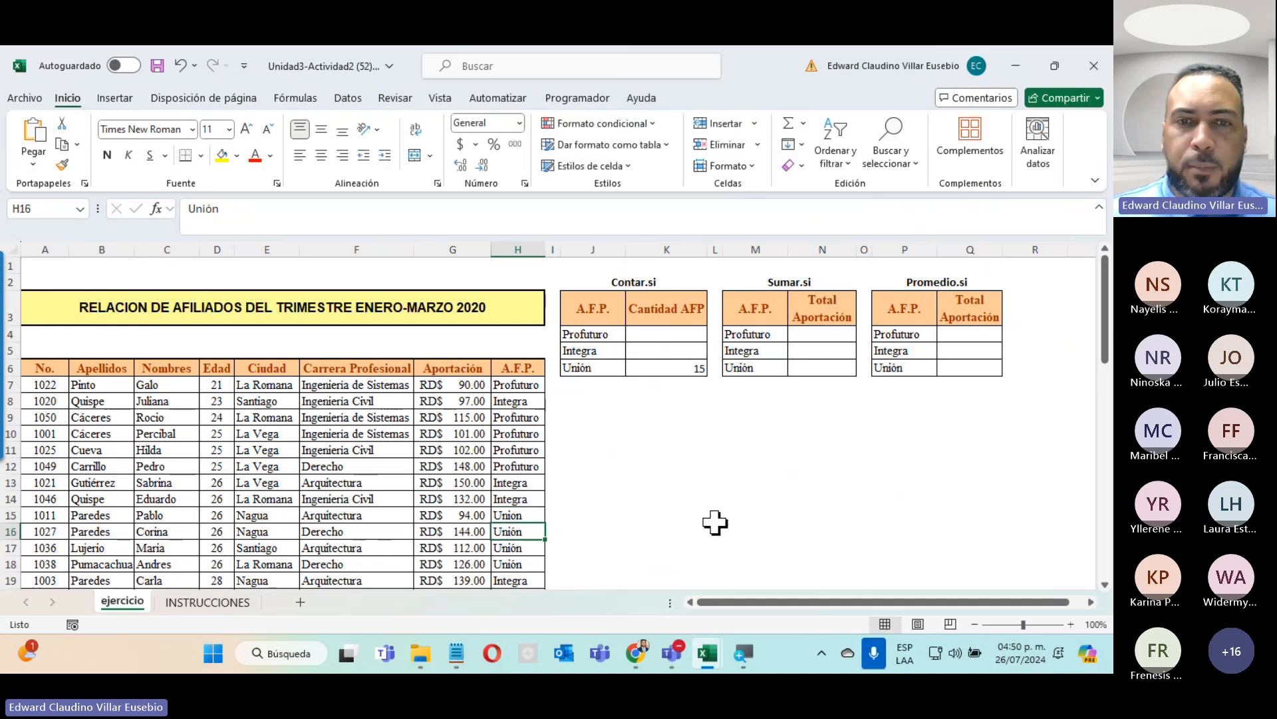
Compare the spelling in J6 with H15 and restore the accent in H15 so it reads Unión.
{"action": "left_click", "coordinate": [569, 368]}
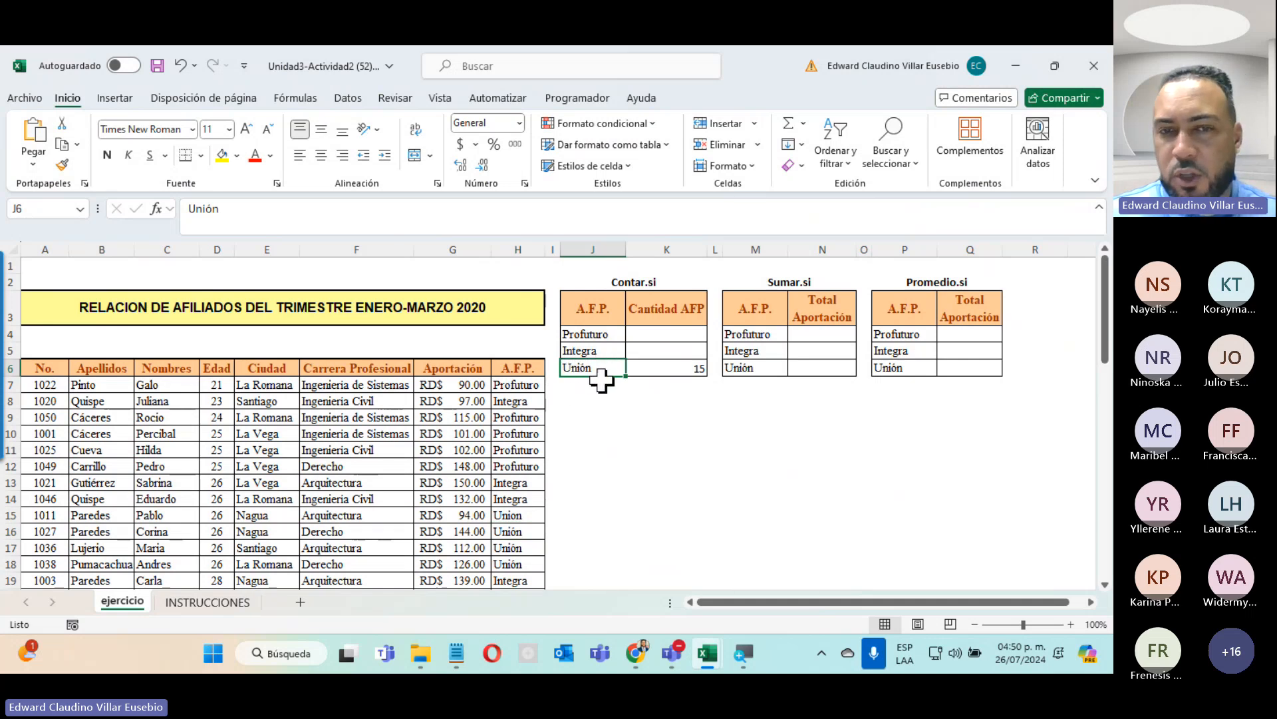
{"action": "left_click", "coordinate": [509, 526]}
{"action": "left_click", "coordinate": [510, 517]}
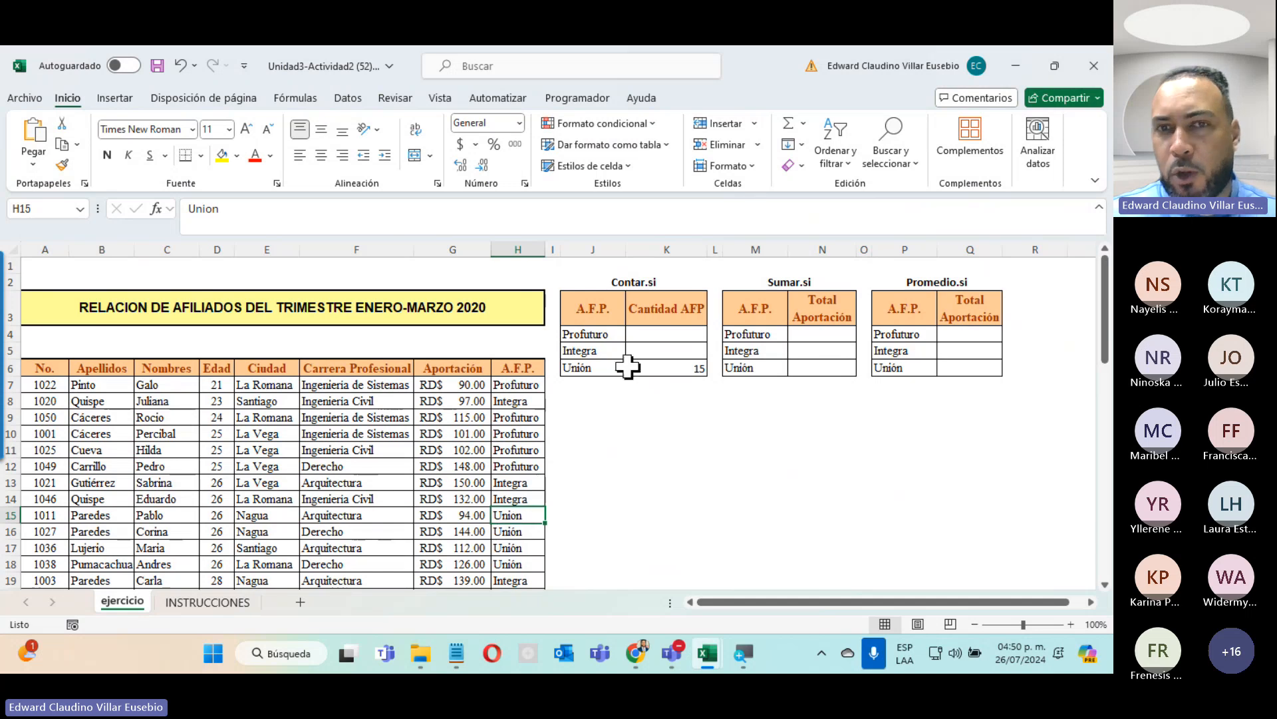
{"action": "left_click", "coordinate": [213, 209]}
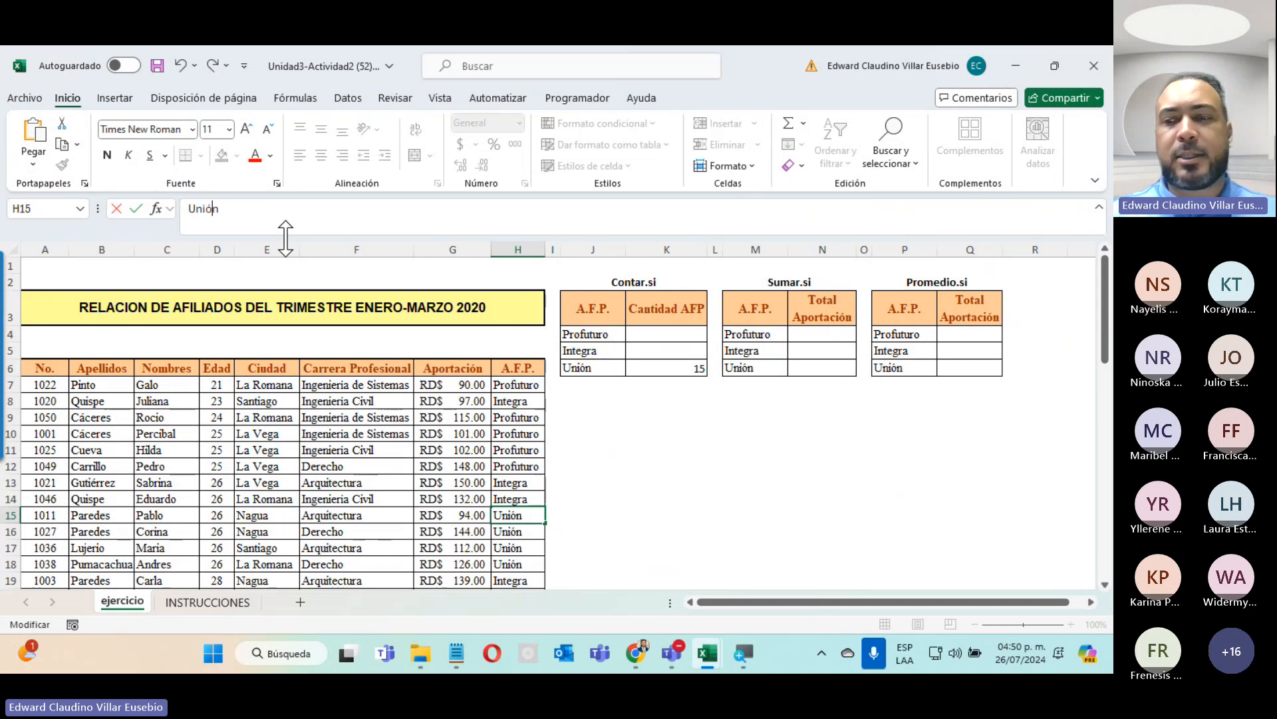
{"action": "key", "text": "Return"}
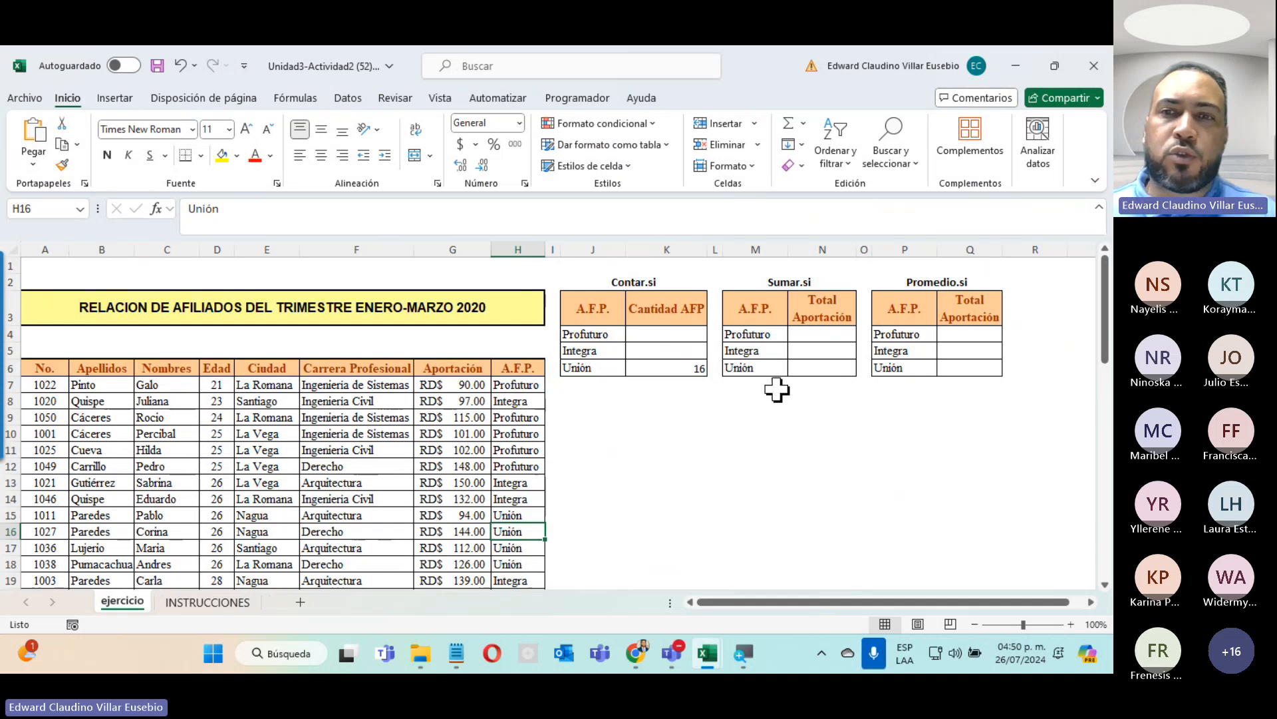
Find the SUMAR.SI function by searching for sumar.si and insert it in N6, the Unión total contribution cell.
{"action": "left_click", "coordinate": [802, 373]}
{"action": "left_click", "coordinate": [156, 208]}
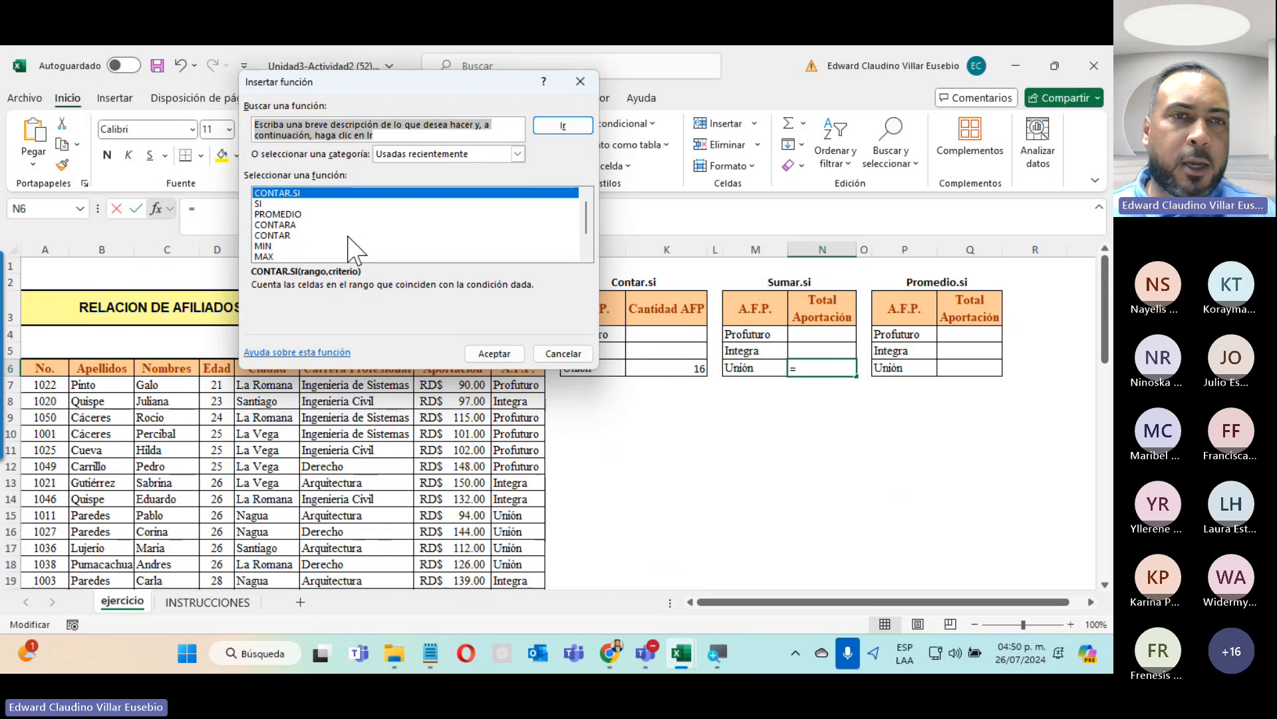
{"action": "scroll", "coordinate": [349, 246], "scroll_direction": "down", "scroll_amount": 1}
{"action": "scroll", "coordinate": [336, 235], "scroll_direction": "up", "scroll_amount": 1}
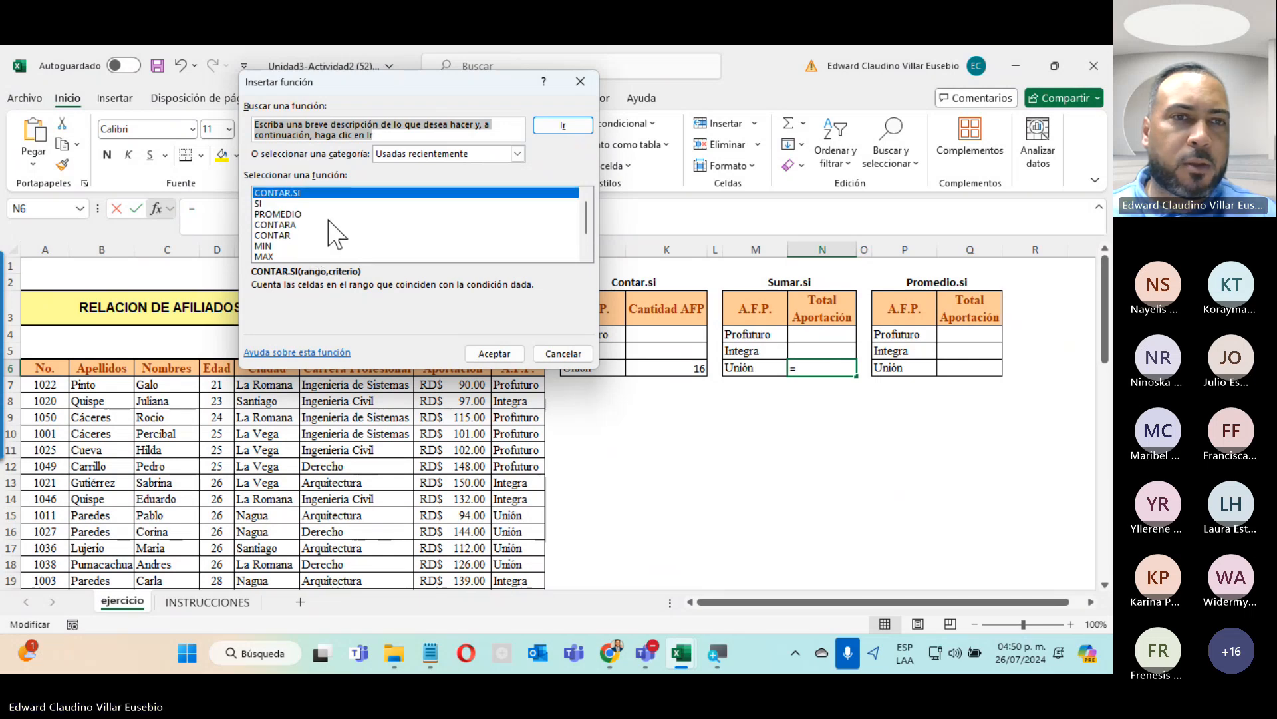
{"action": "scroll", "coordinate": [336, 234], "scroll_direction": "down", "scroll_amount": 1}
{"action": "scroll", "coordinate": [335, 234], "scroll_direction": "up", "scroll_amount": 1}
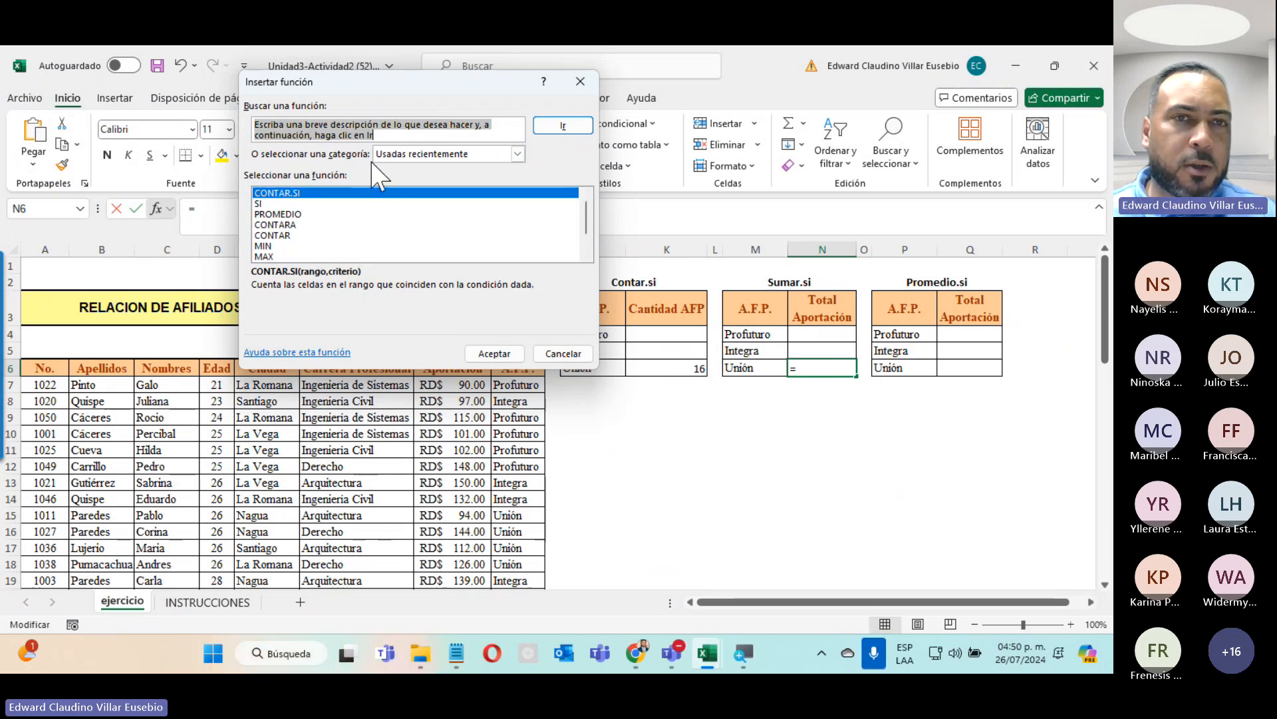
{"action": "left_click", "coordinate": [517, 155]}
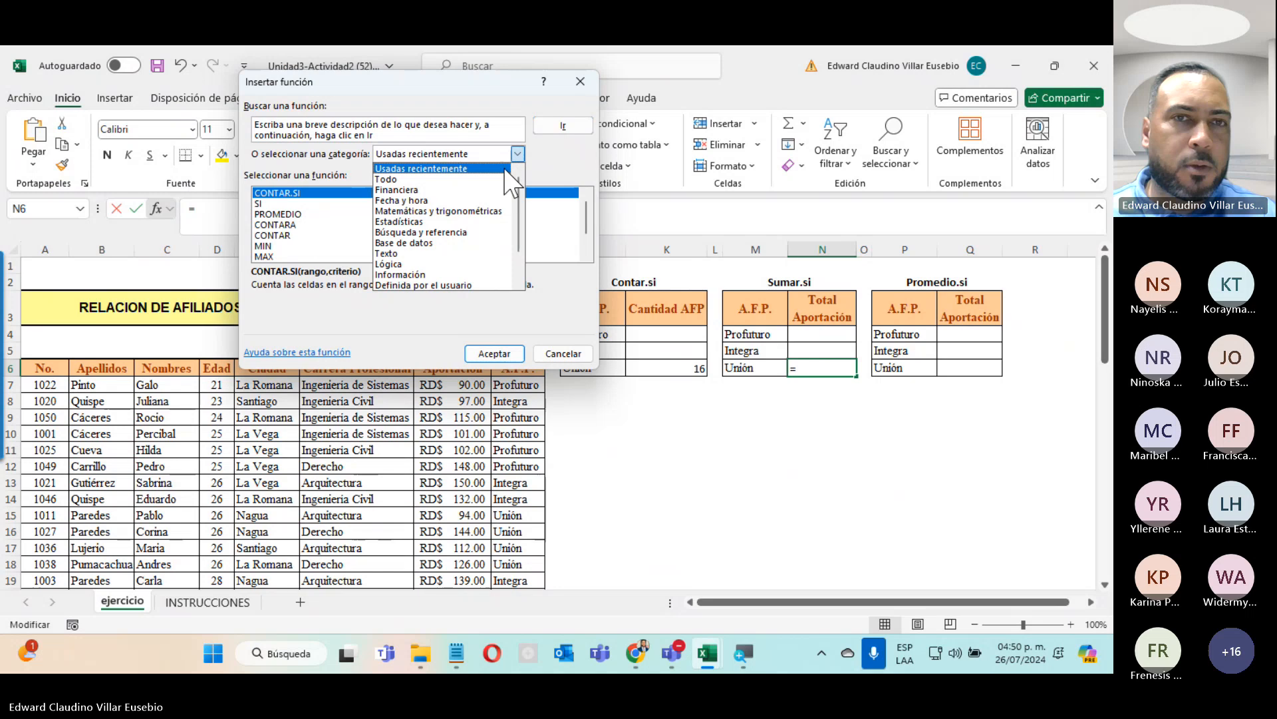
{"action": "left_click", "coordinate": [497, 134]}
{"action": "left_click", "coordinate": [496, 133]}
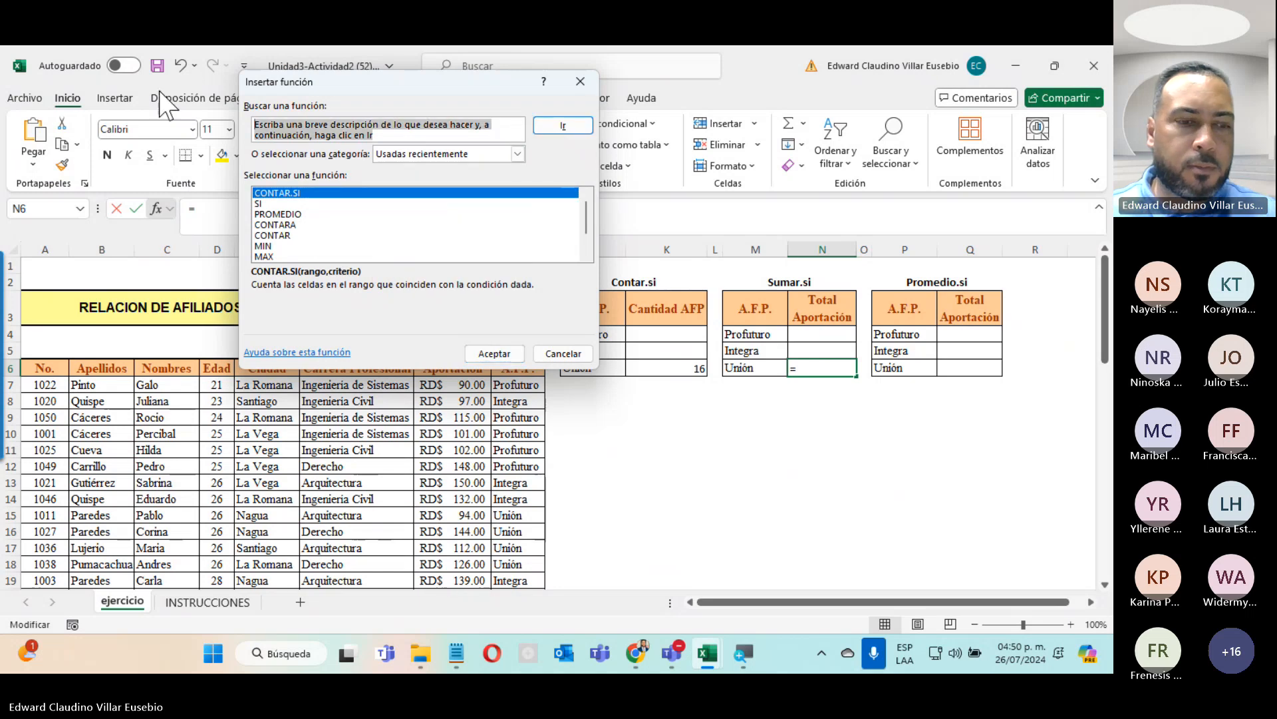
{"action": "type", "text": "sumar.si"}
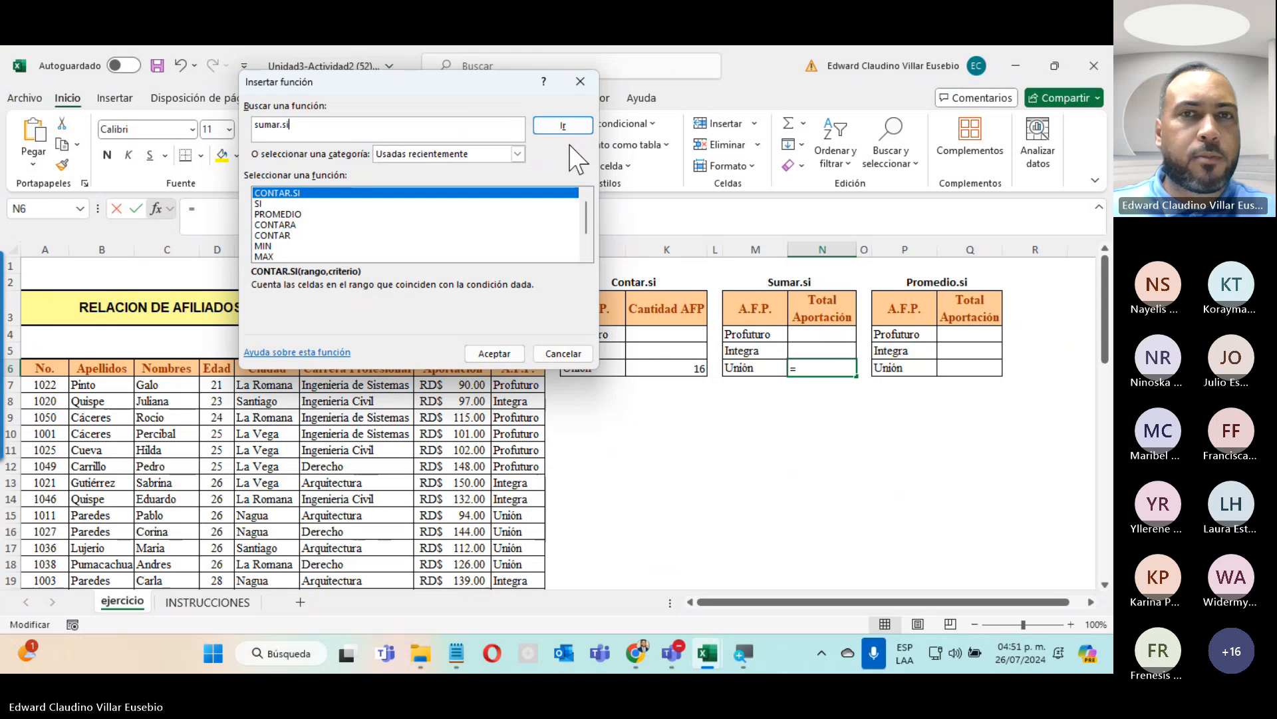
{"action": "left_click", "coordinate": [565, 127]}
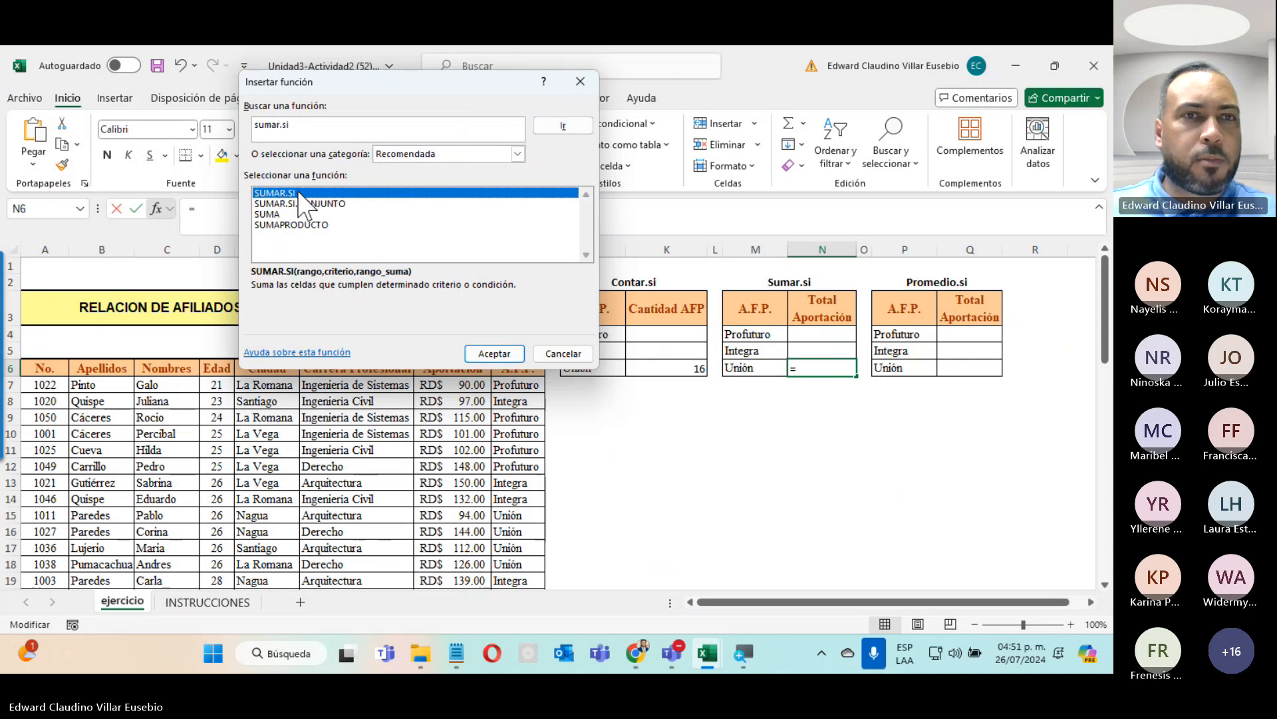
{"action": "left_click", "coordinate": [496, 354]}
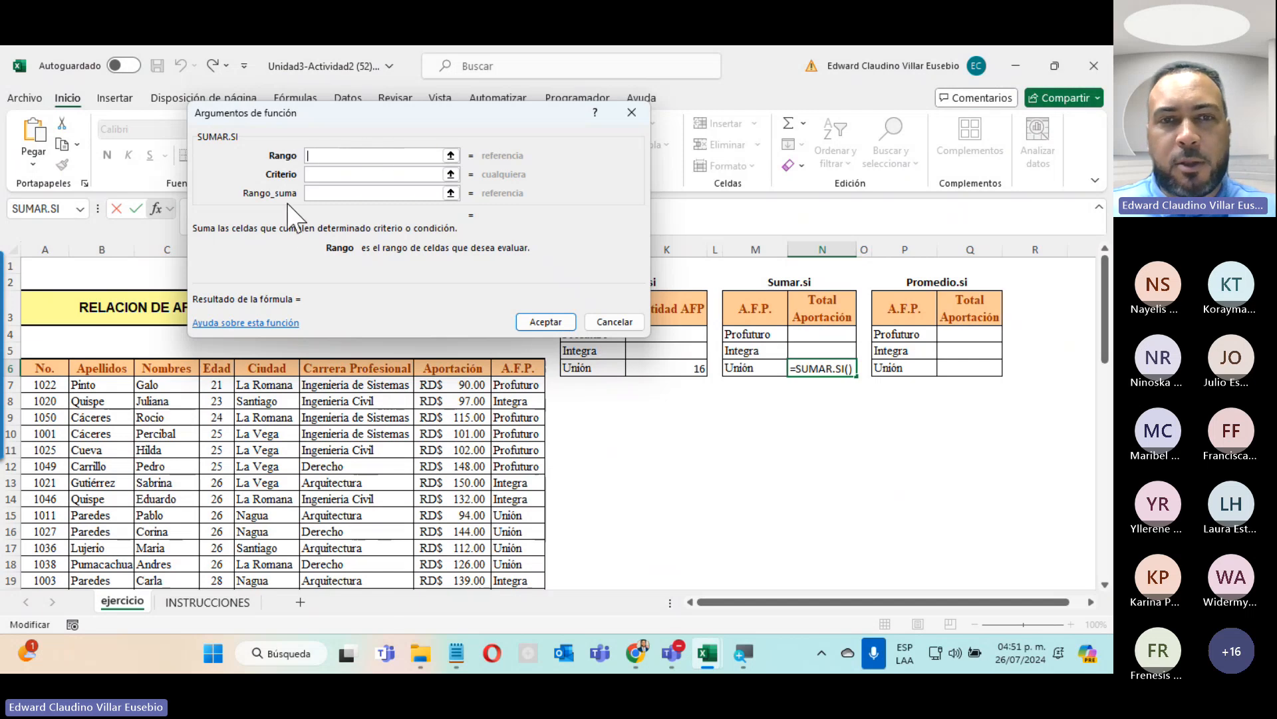
Complete the SUMAR.SI formula in N6 with range H7:H56, criterion M6 and sum range G7:G56.
{"action": "left_click", "coordinate": [516, 386]}
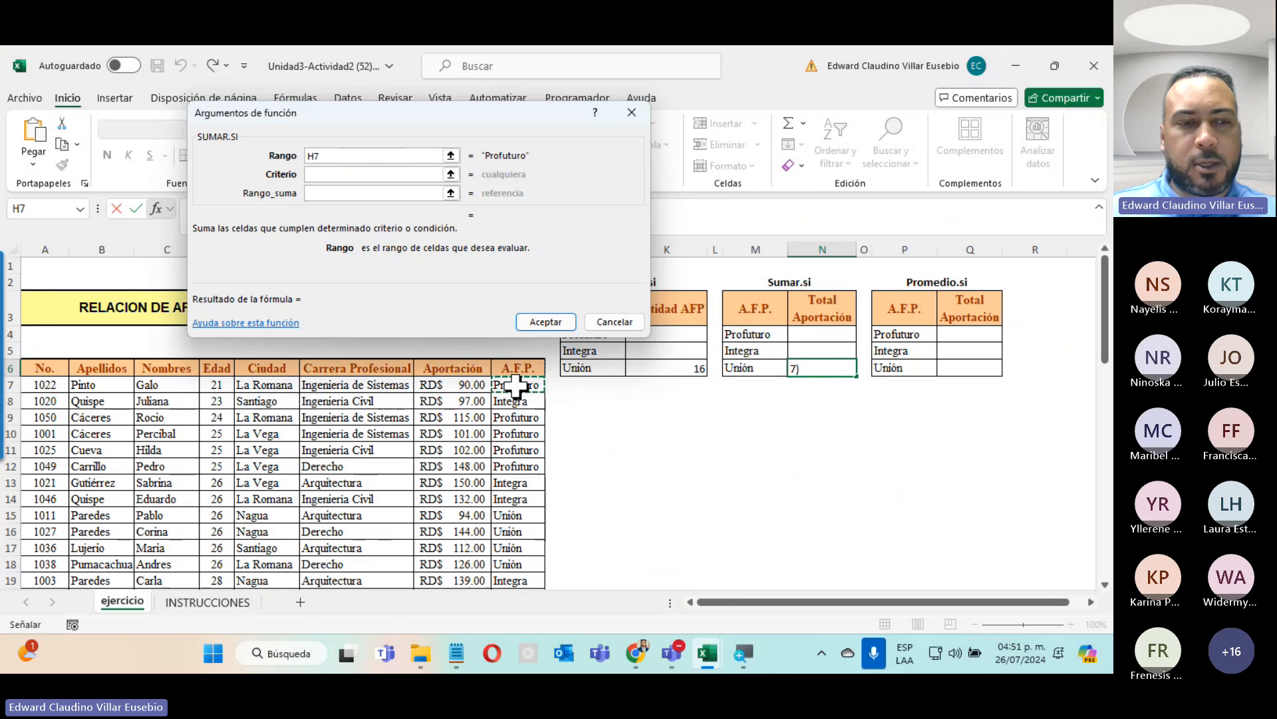
{"action": "key", "text": "ctrl+shift+Down"}
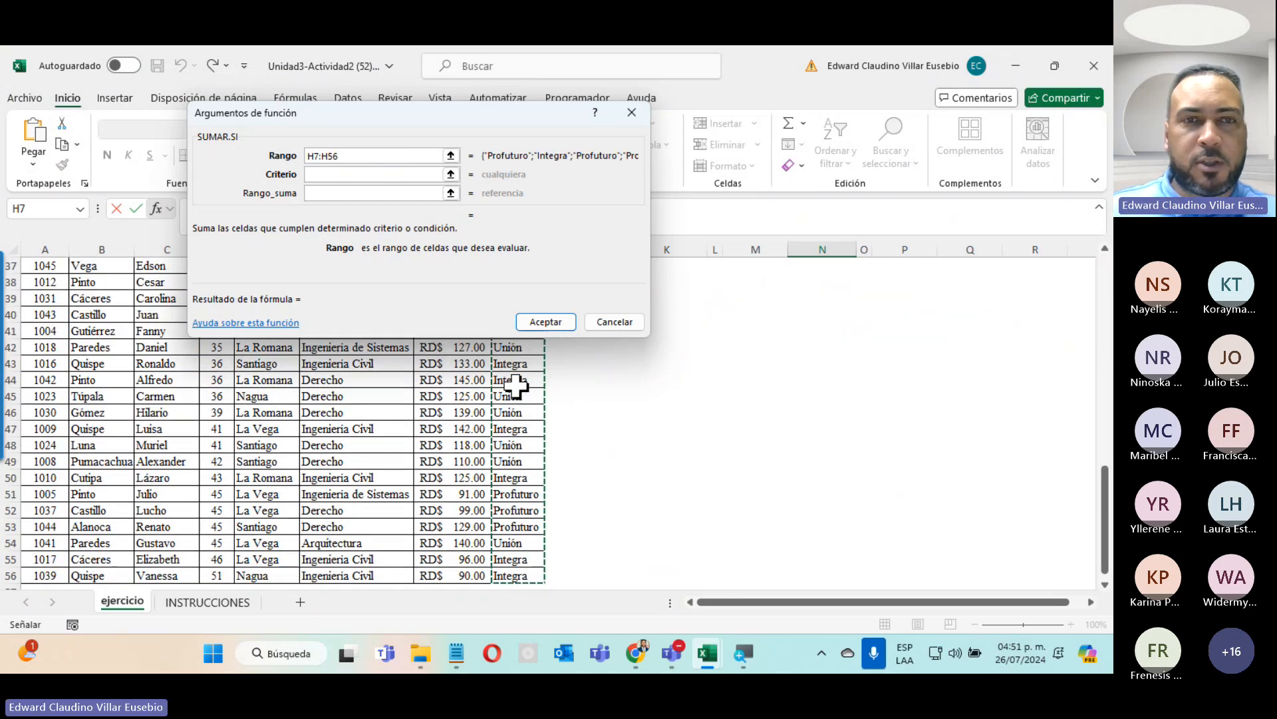
{"action": "key", "text": "Tab"}
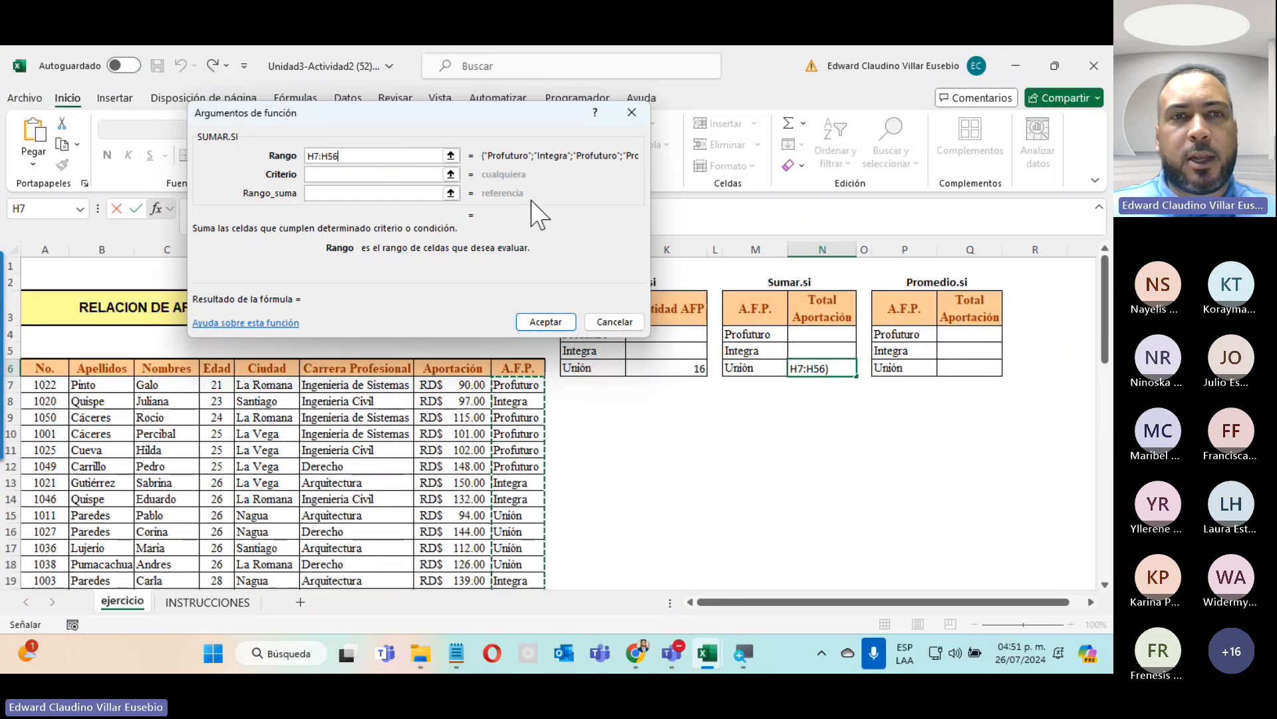
{"action": "left_click", "coordinate": [389, 175]}
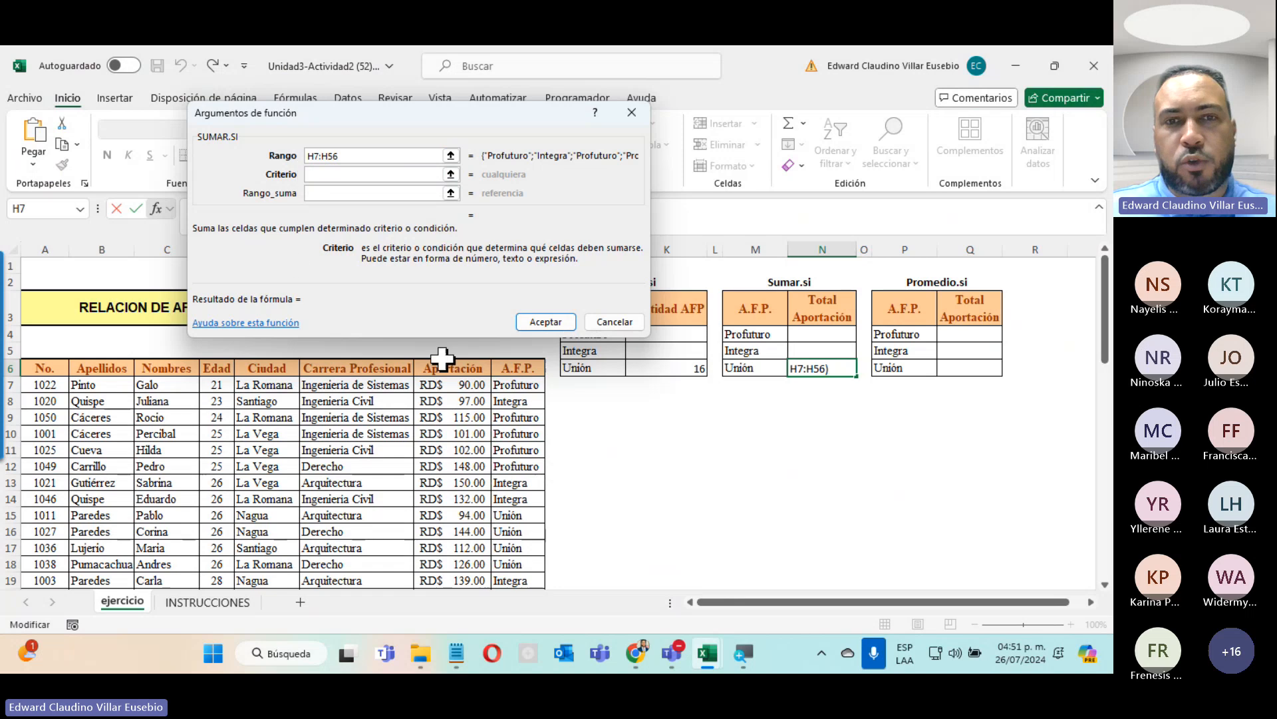
{"action": "left_click", "coordinate": [747, 368]}
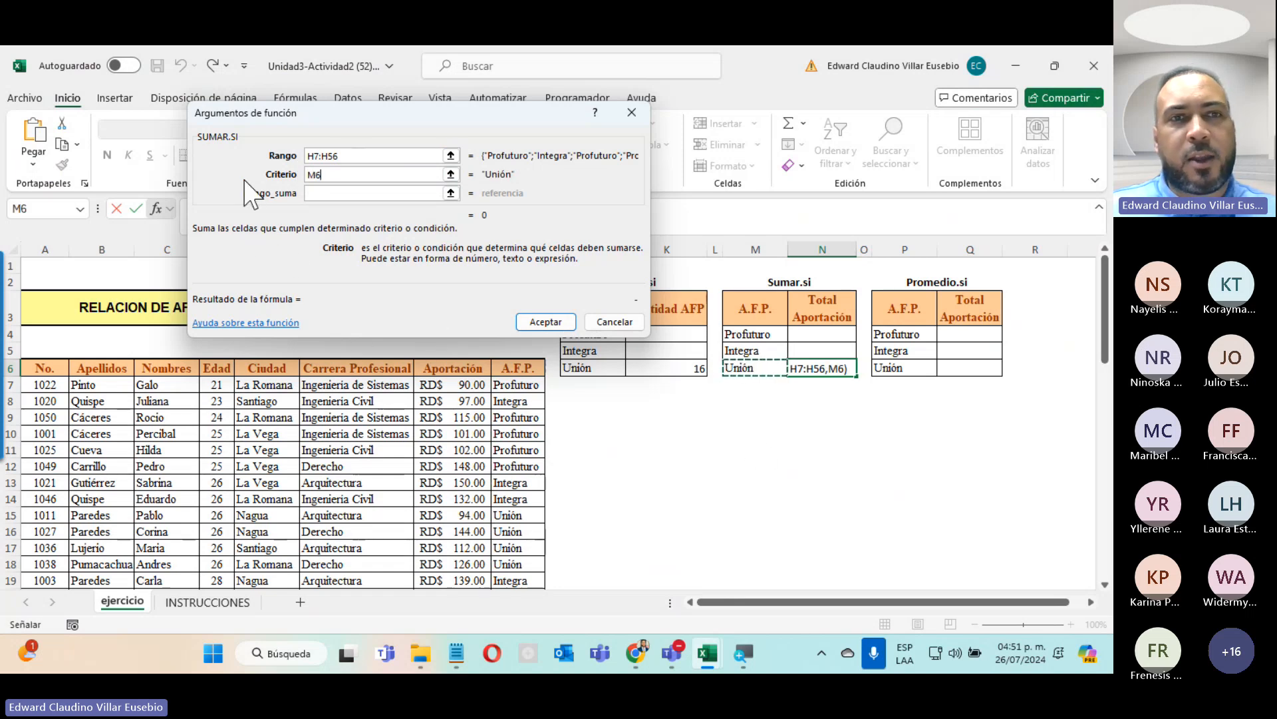
{"action": "left_click", "coordinate": [321, 193]}
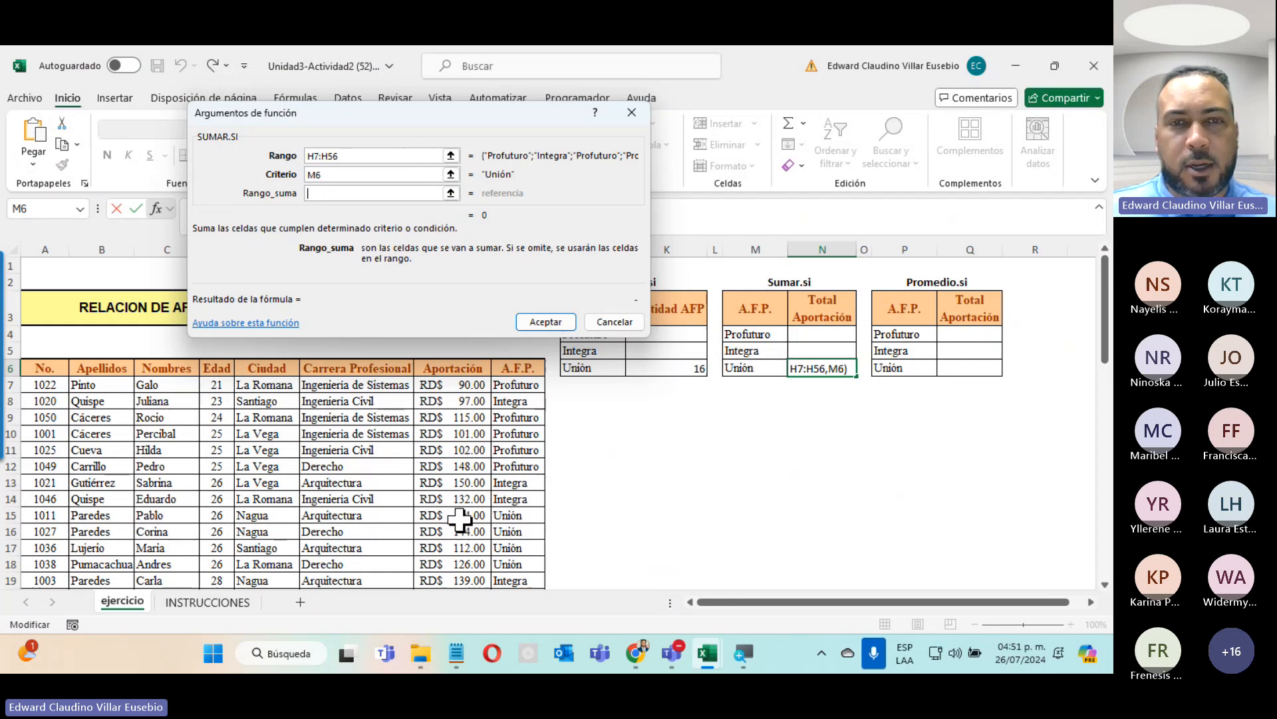
{"action": "left_click", "coordinate": [451, 380]}
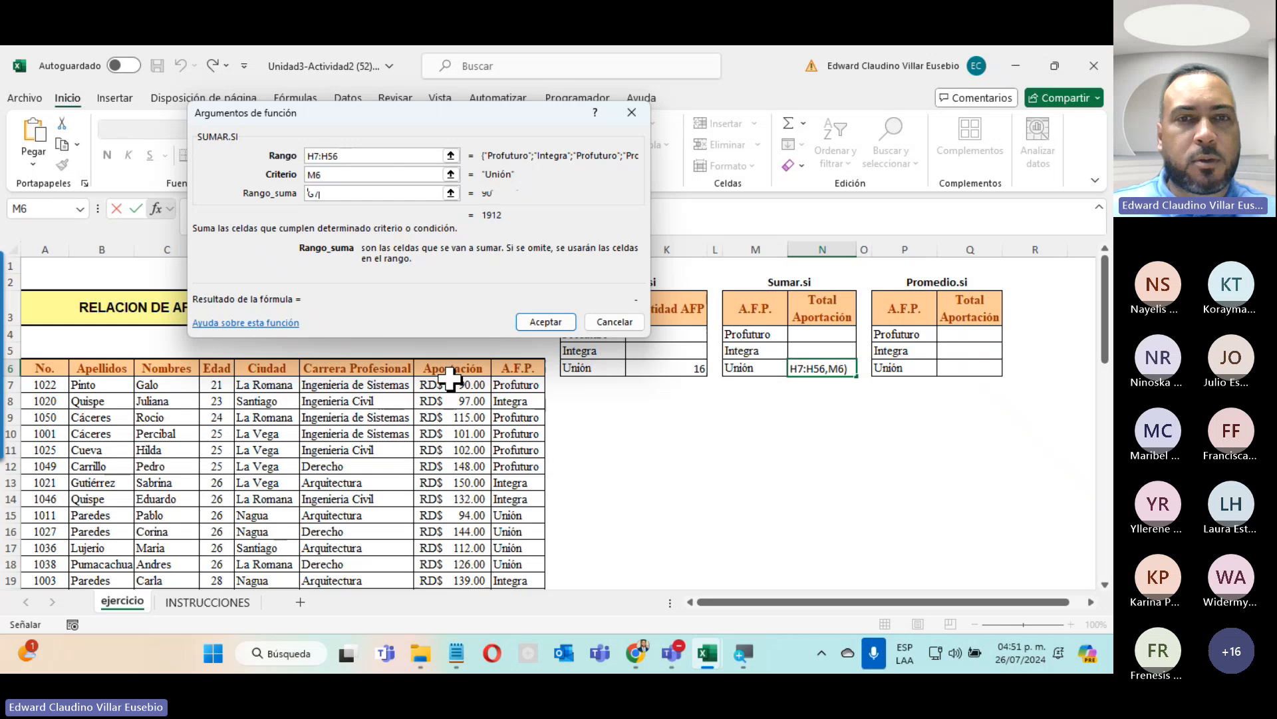
{"action": "key", "text": "ctrl+shift+Down"}
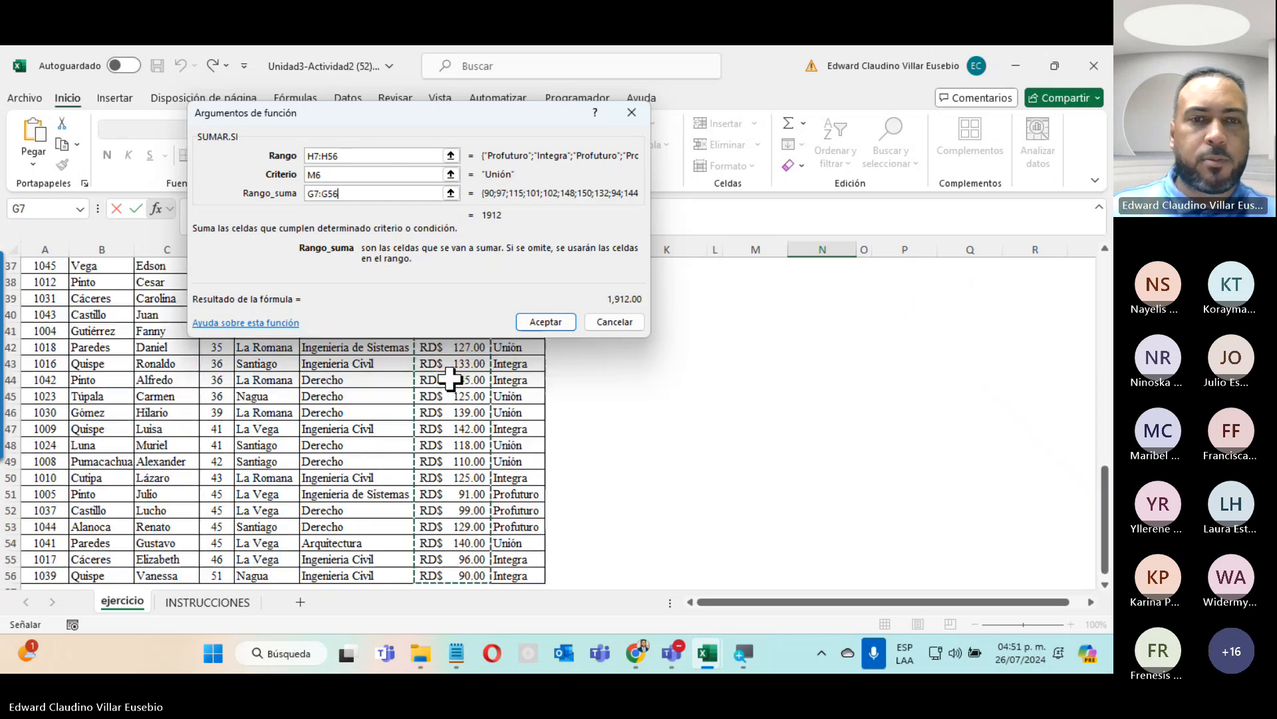
{"action": "left_click", "coordinate": [546, 323]}
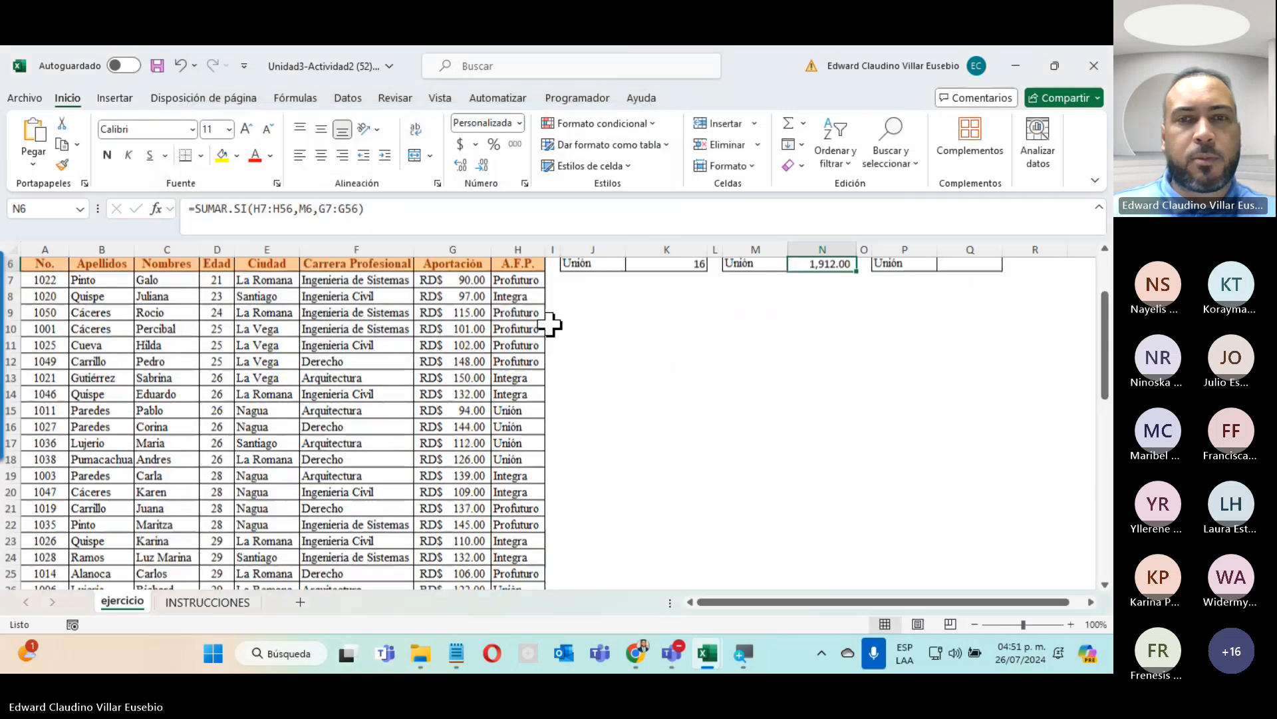
{"action": "scroll", "coordinate": [747, 419], "scroll_direction": "up", "scroll_amount": 2}
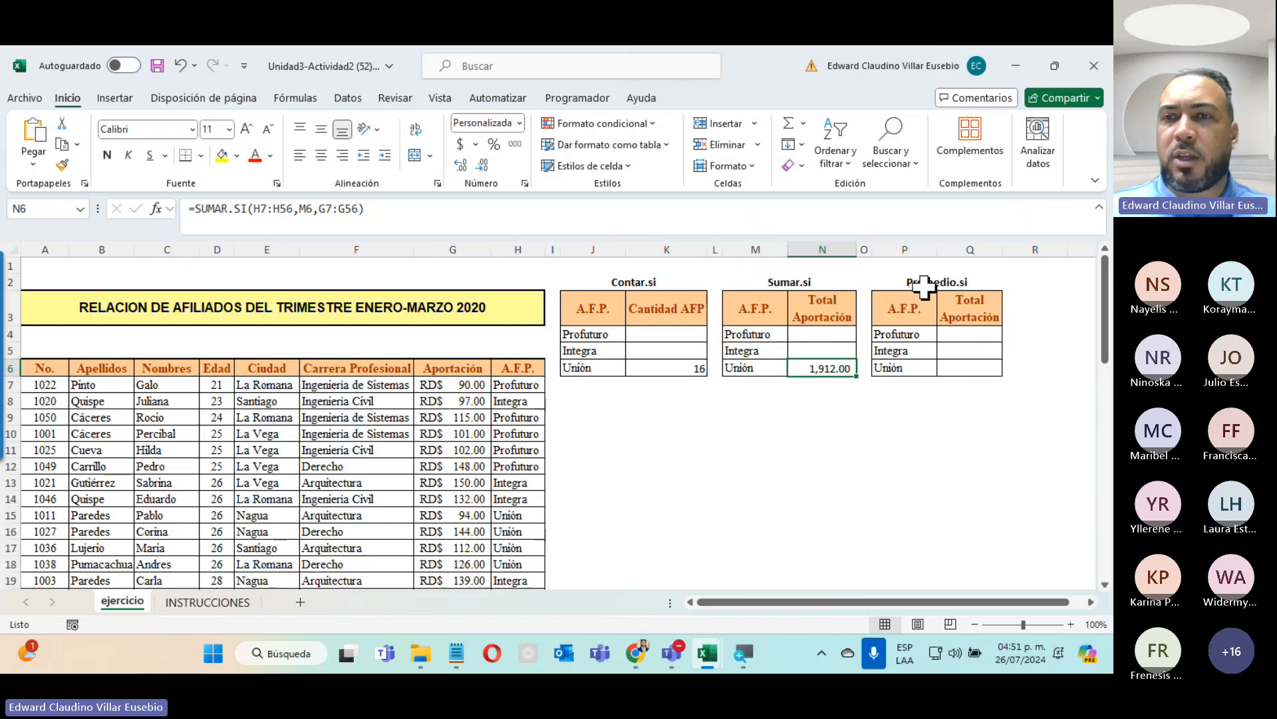
Find the PROMEDIO.SI function by searching for promedio.si and insert it in Q6, the Unión cell of the Promedio.si table.
{"action": "left_click", "coordinate": [963, 367]}
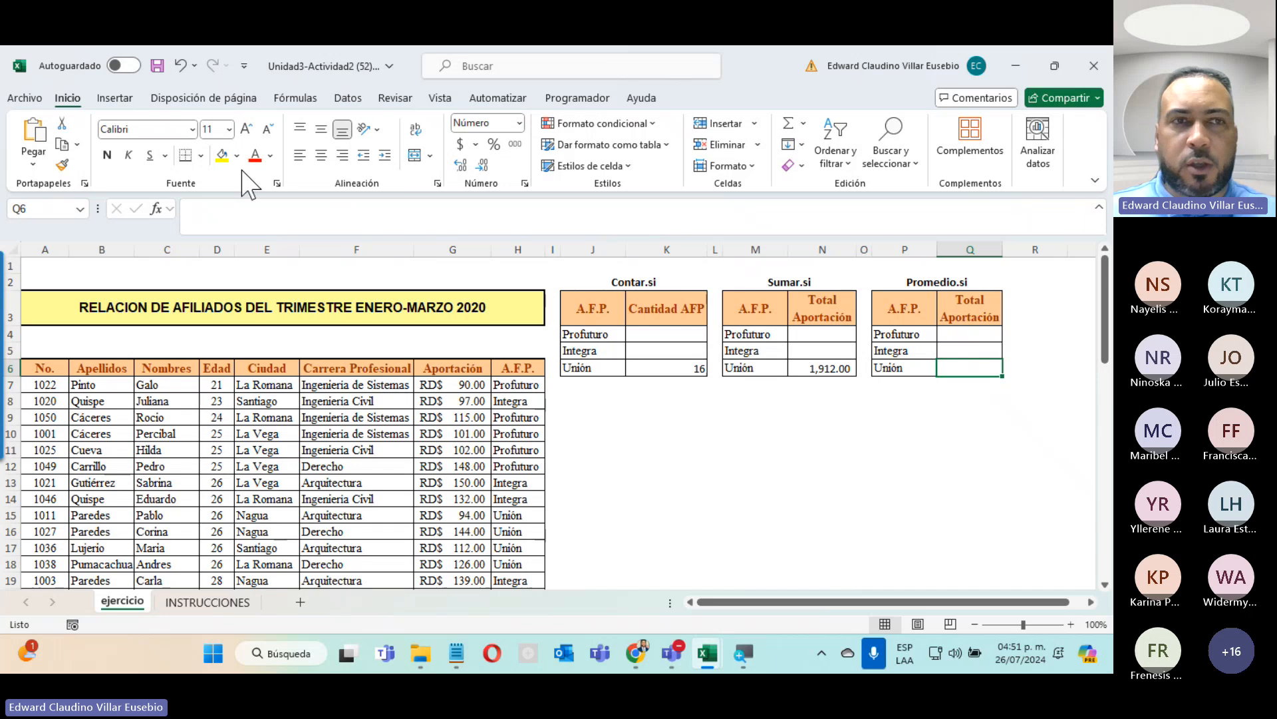
{"action": "left_click", "coordinate": [158, 209]}
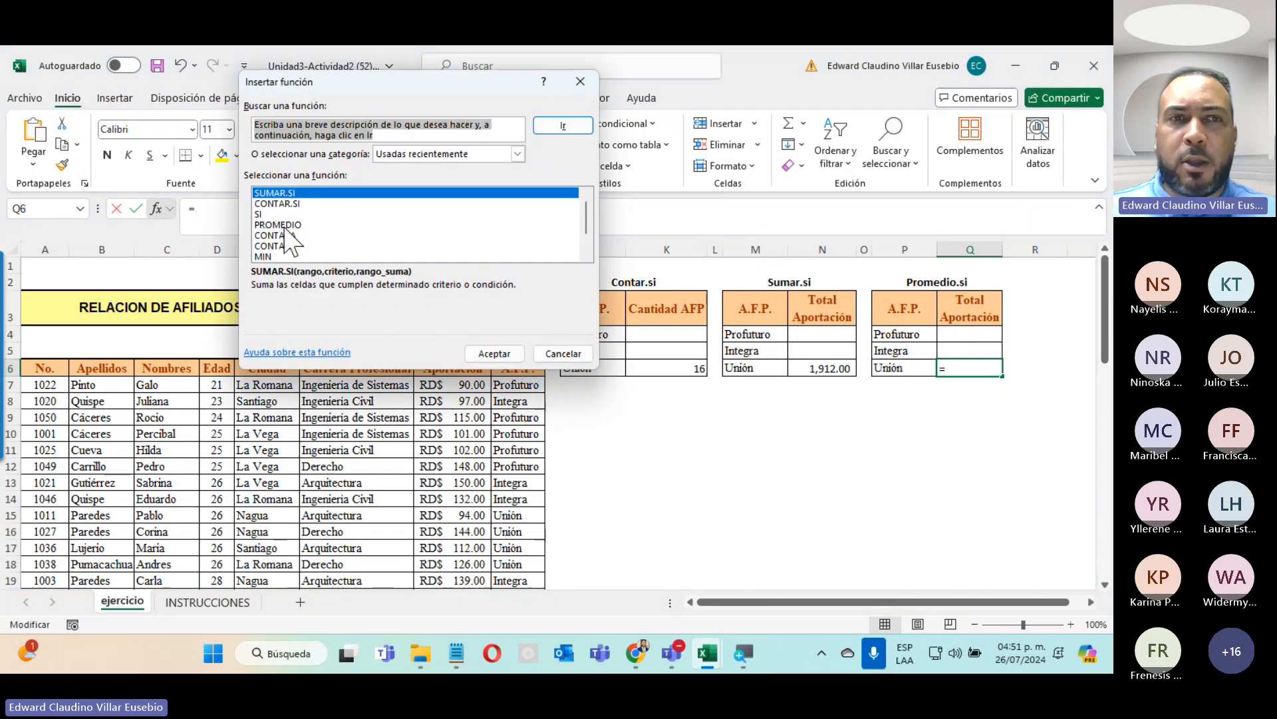
{"action": "scroll", "coordinate": [282, 233], "scroll_direction": "down", "scroll_amount": 1}
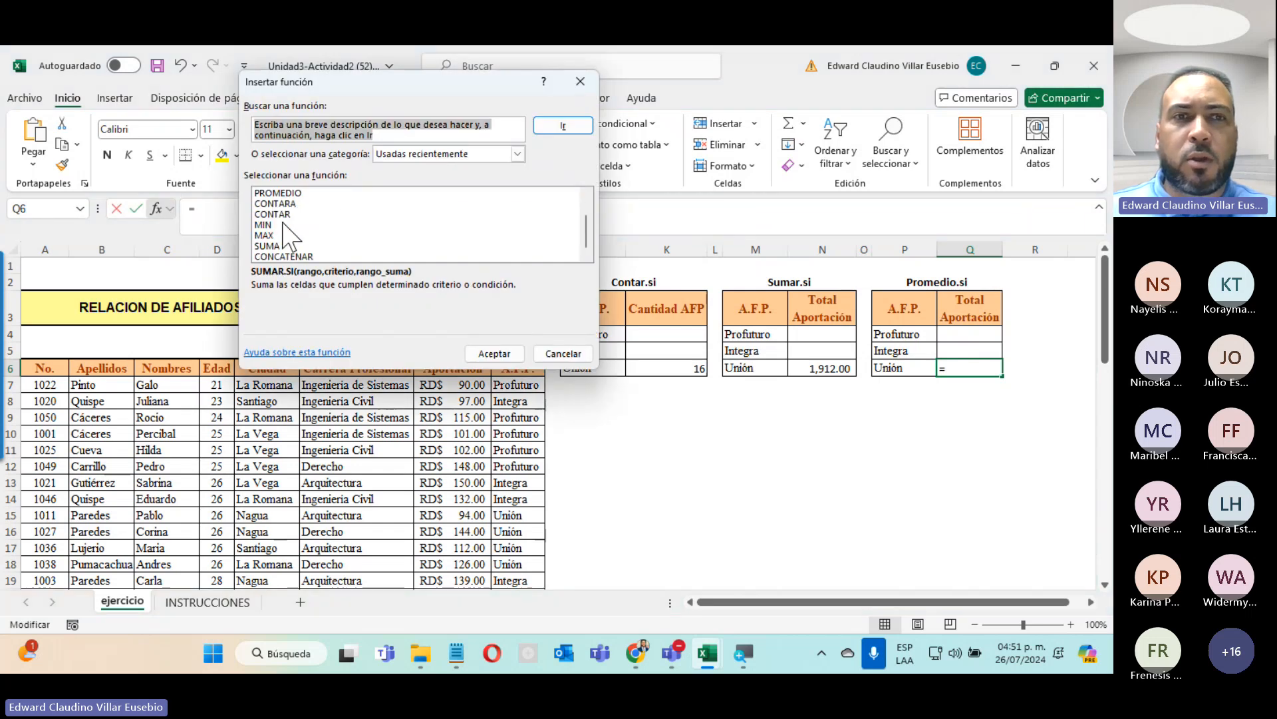
{"action": "left_click", "coordinate": [444, 136]}
{"action": "left_click_drag", "start_coordinate": [444, 135], "coordinate": [183, 106]}
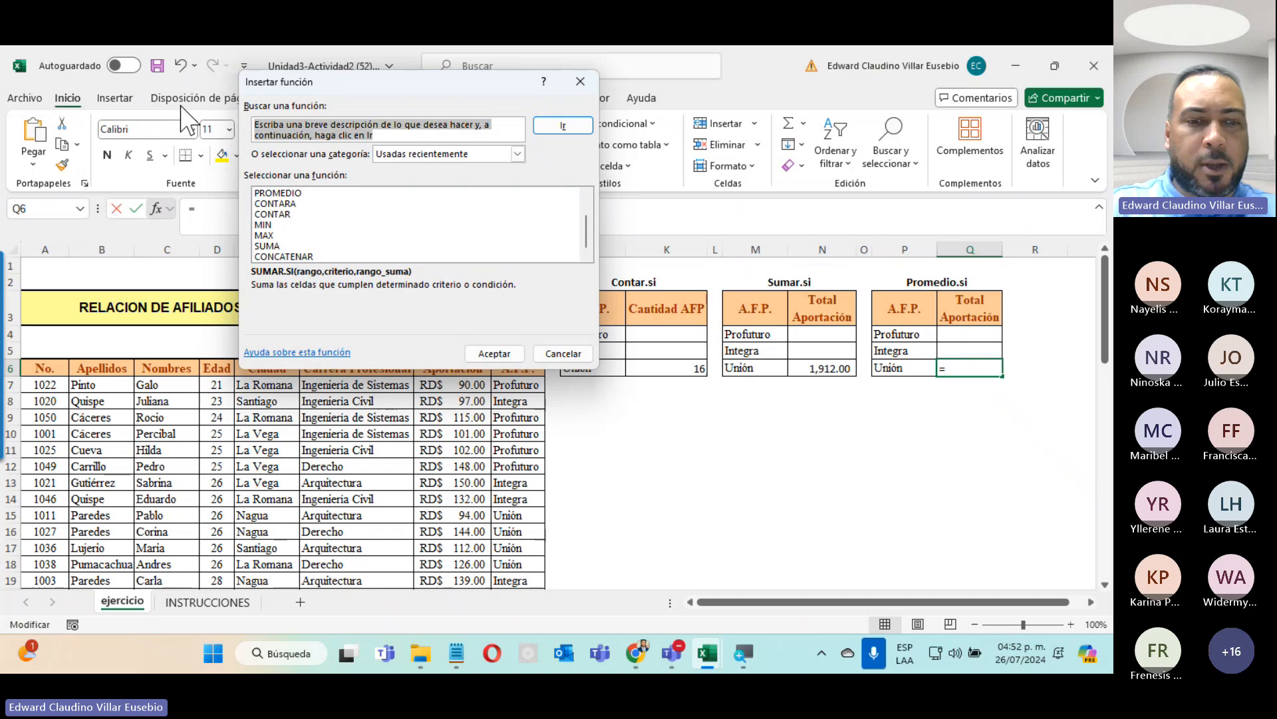
{"action": "type", "text": "pomedio.si"}
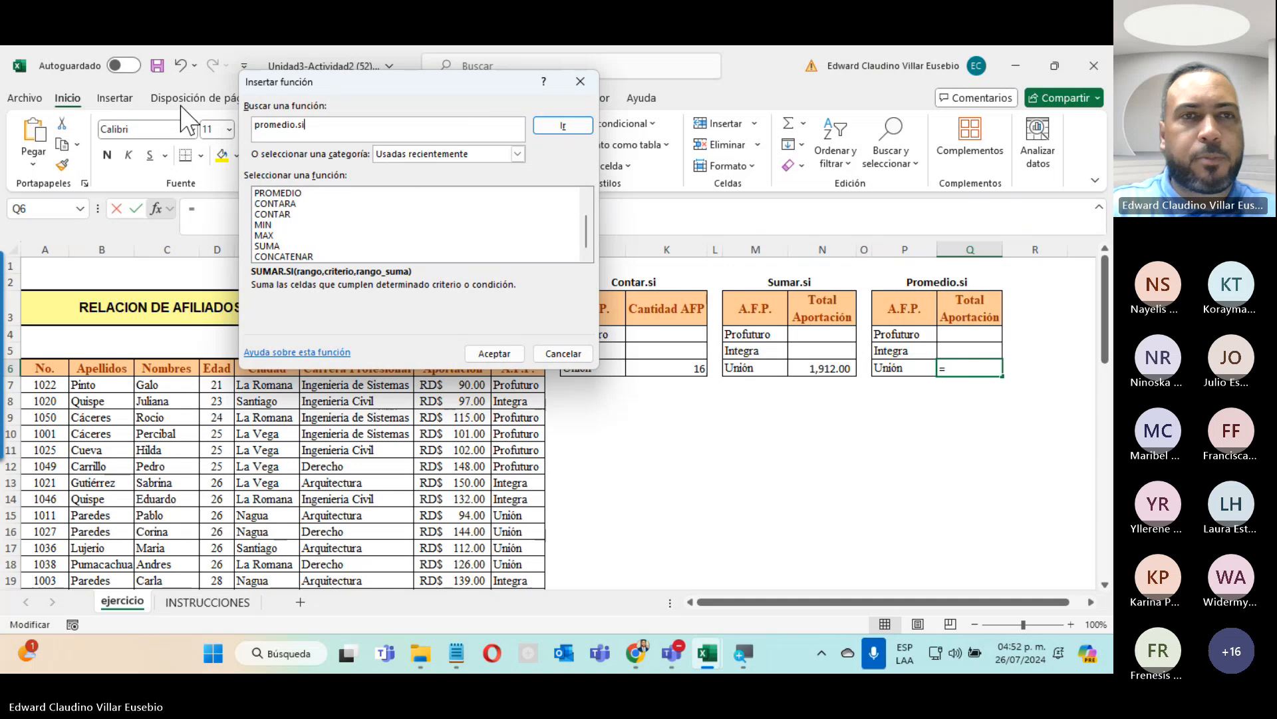
{"action": "left_click", "coordinate": [559, 126]}
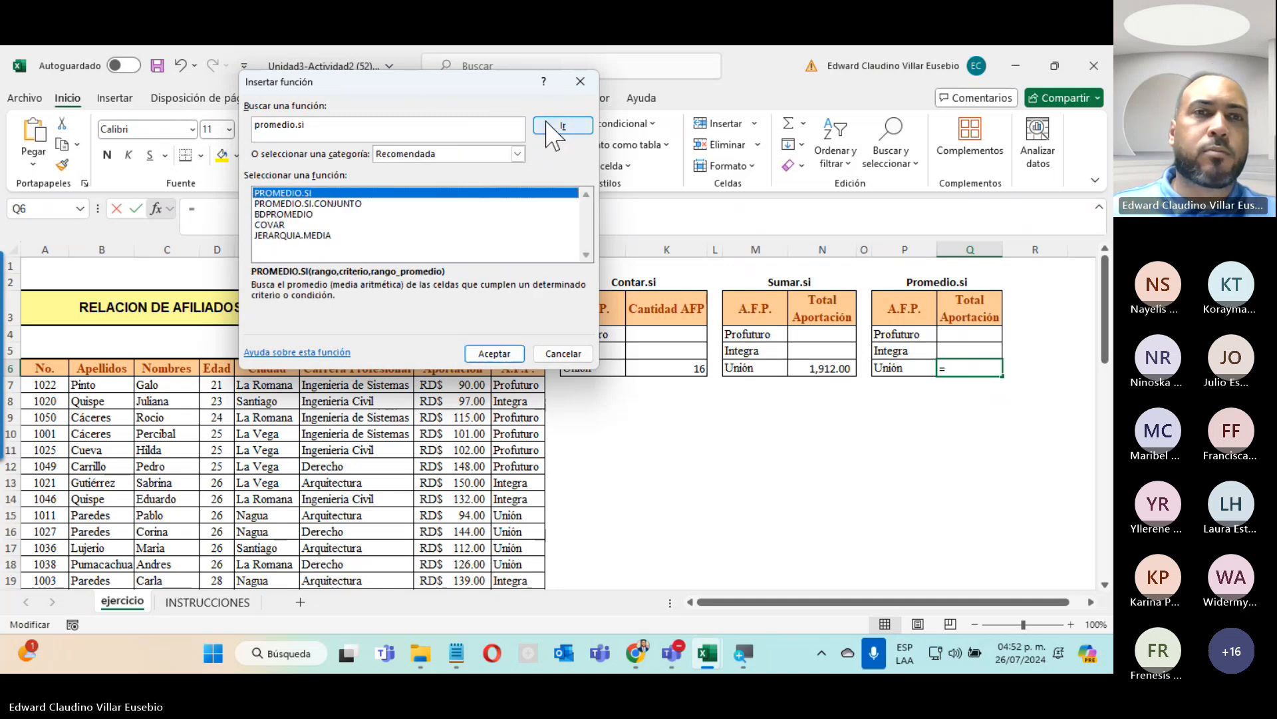
{"action": "left_click", "coordinate": [479, 352]}
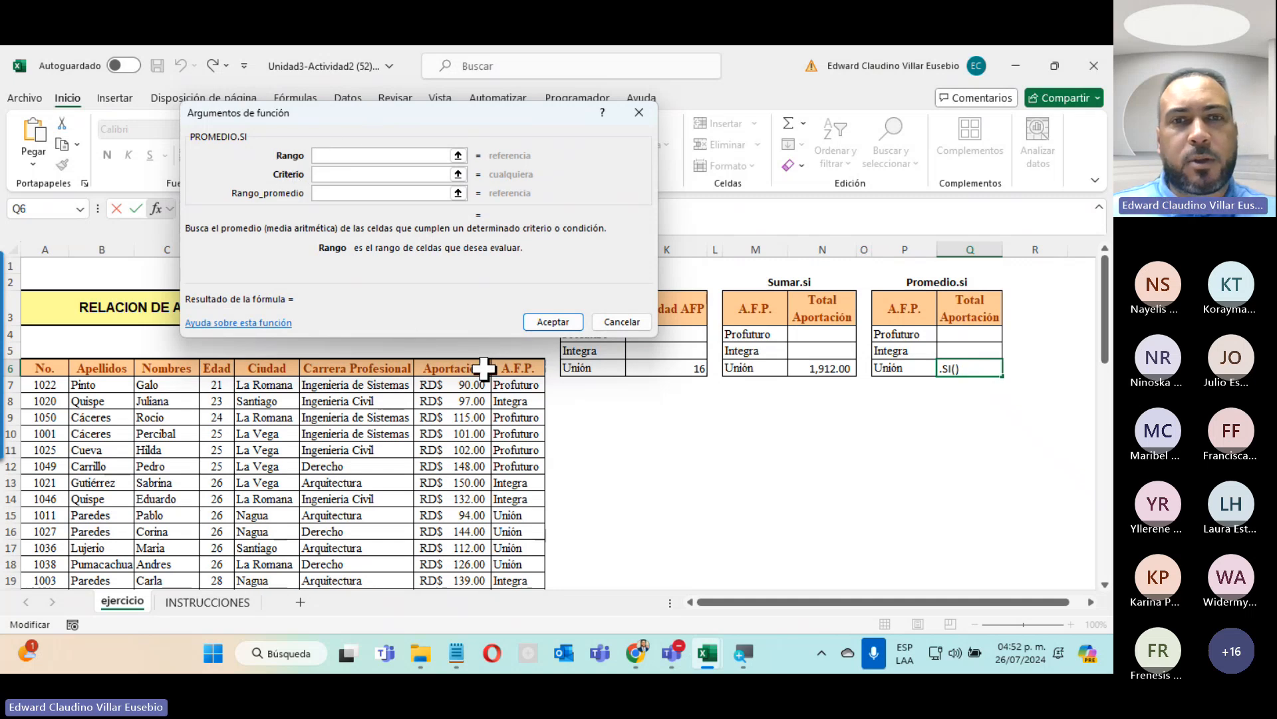
Complete the PROMEDIO.SI formula in Q6 with range H7:H56, criterion P6 and average range G7:G56.
{"action": "left_click", "coordinate": [504, 384]}
{"action": "key", "text": "ctrl+shift+Down"}
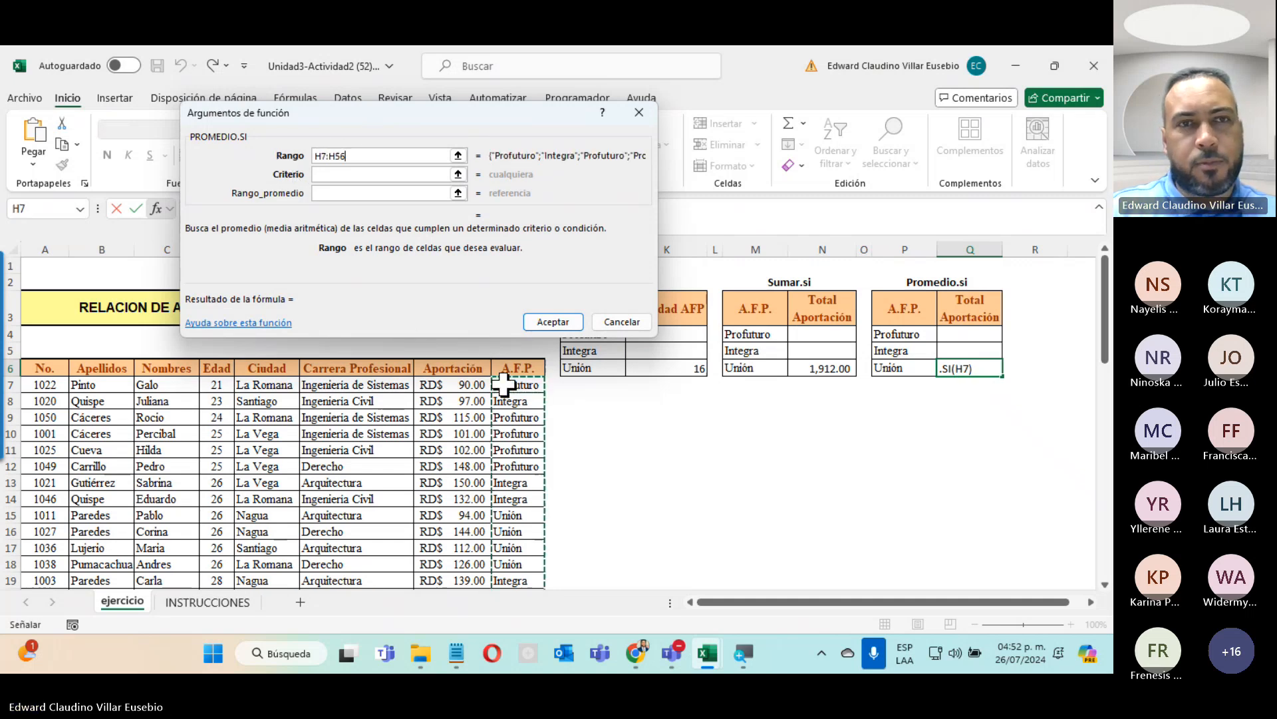
{"action": "scroll", "coordinate": [861, 399], "scroll_direction": "up", "scroll_amount": 12}
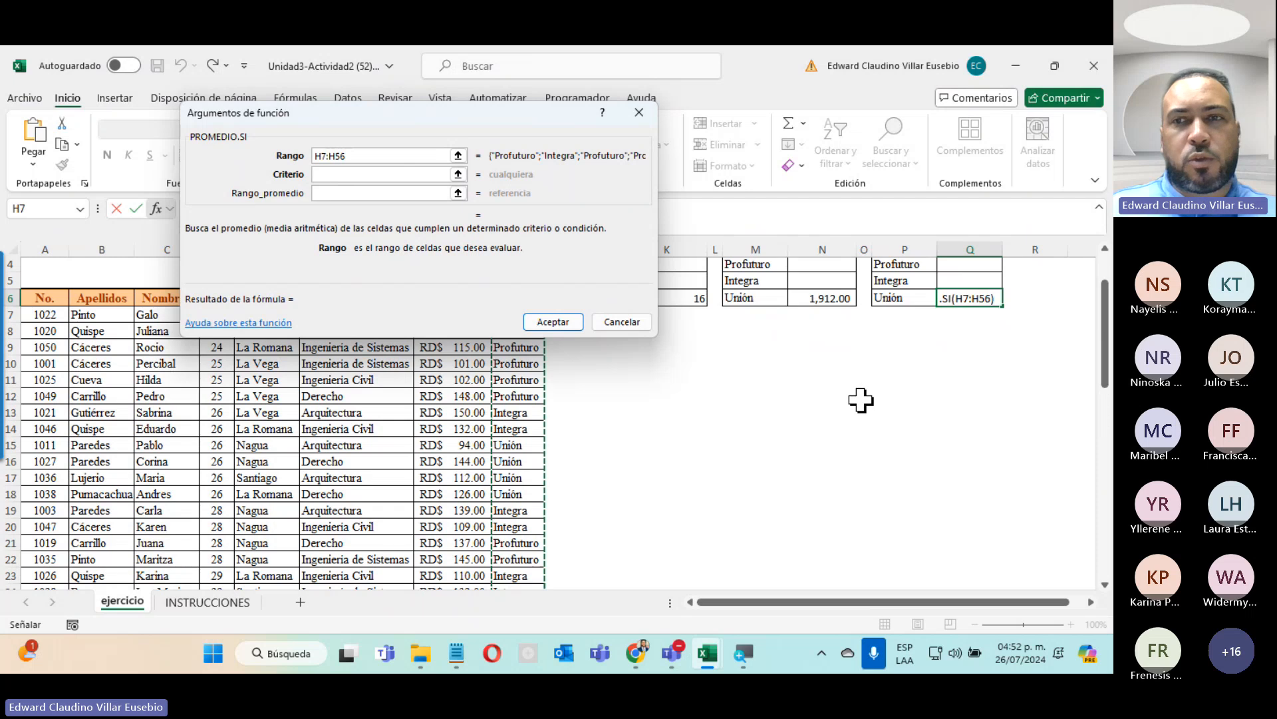
{"action": "left_click", "coordinate": [356, 174]}
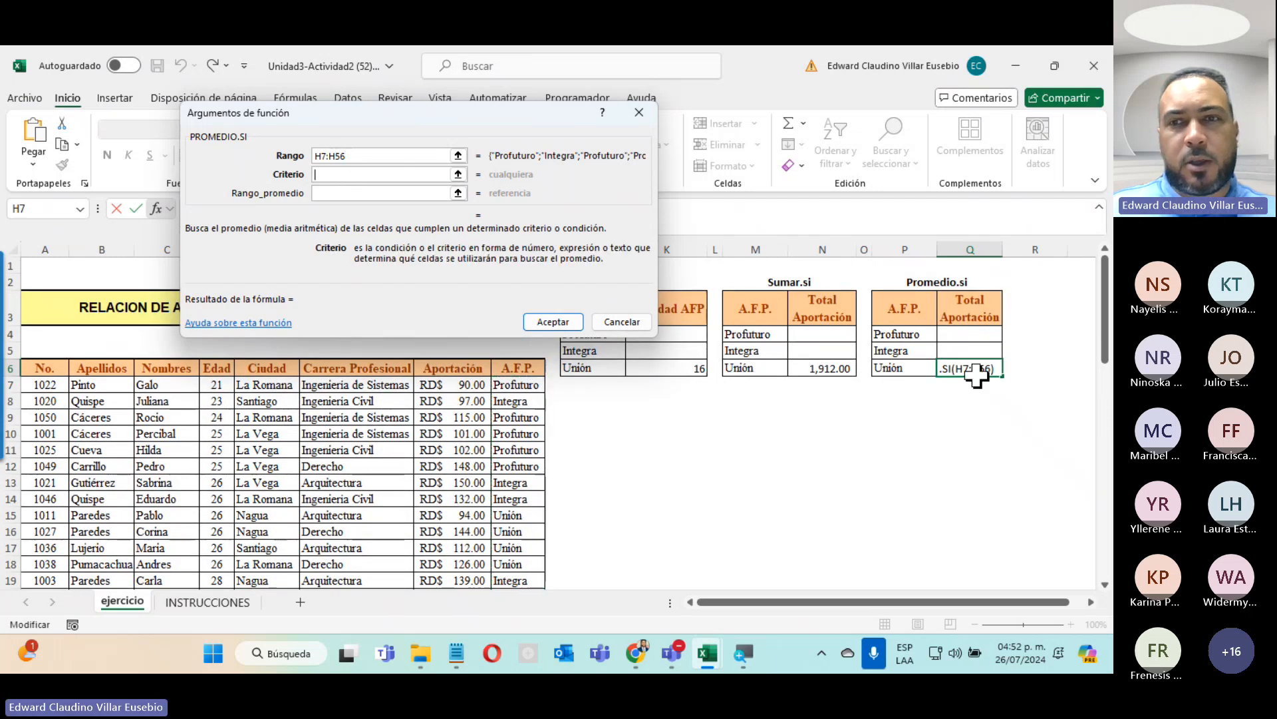
{"action": "left_click", "coordinate": [890, 371]}
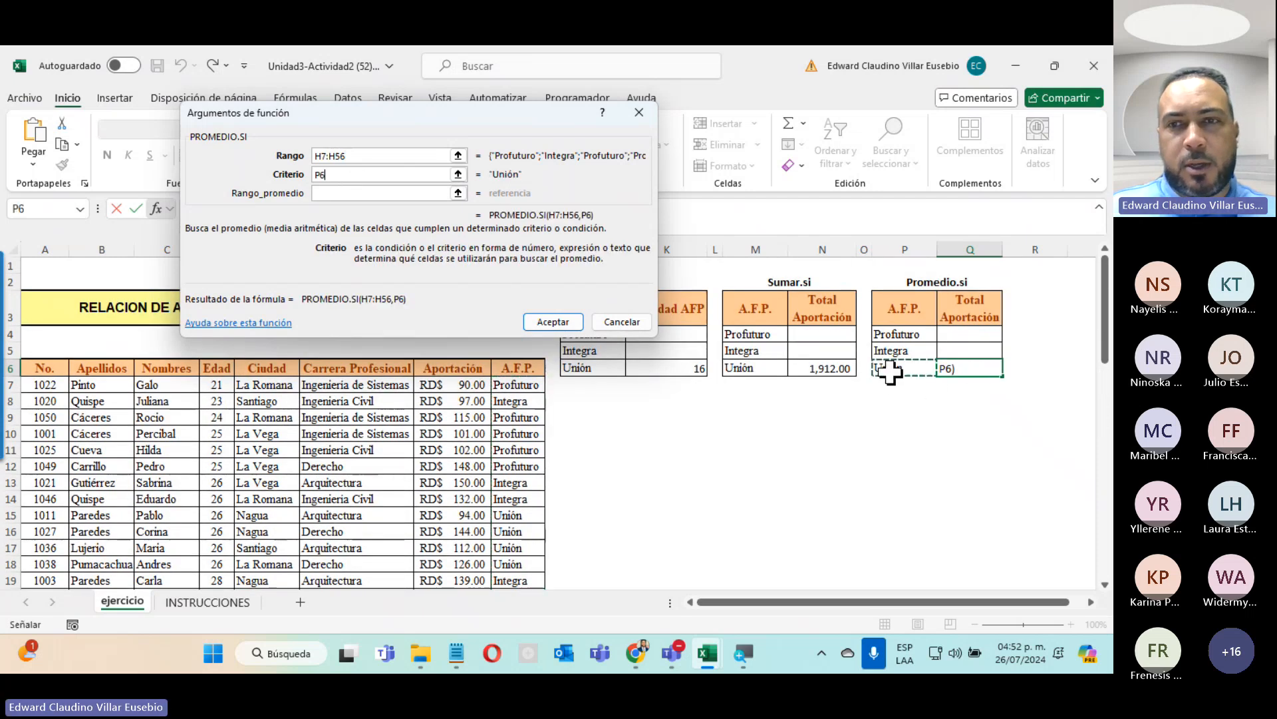
{"action": "left_click", "coordinate": [344, 193]}
{"action": "left_click", "coordinate": [447, 384]}
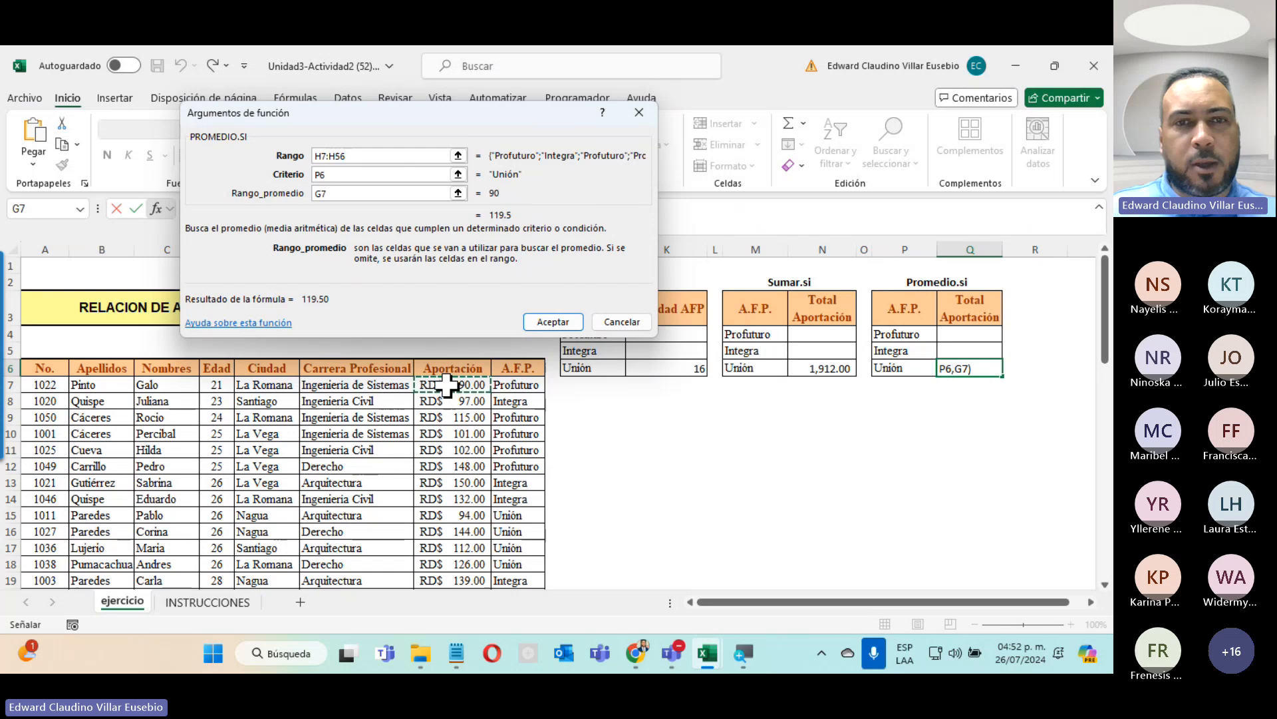
{"action": "key", "text": "ctrl+shift+Down"}
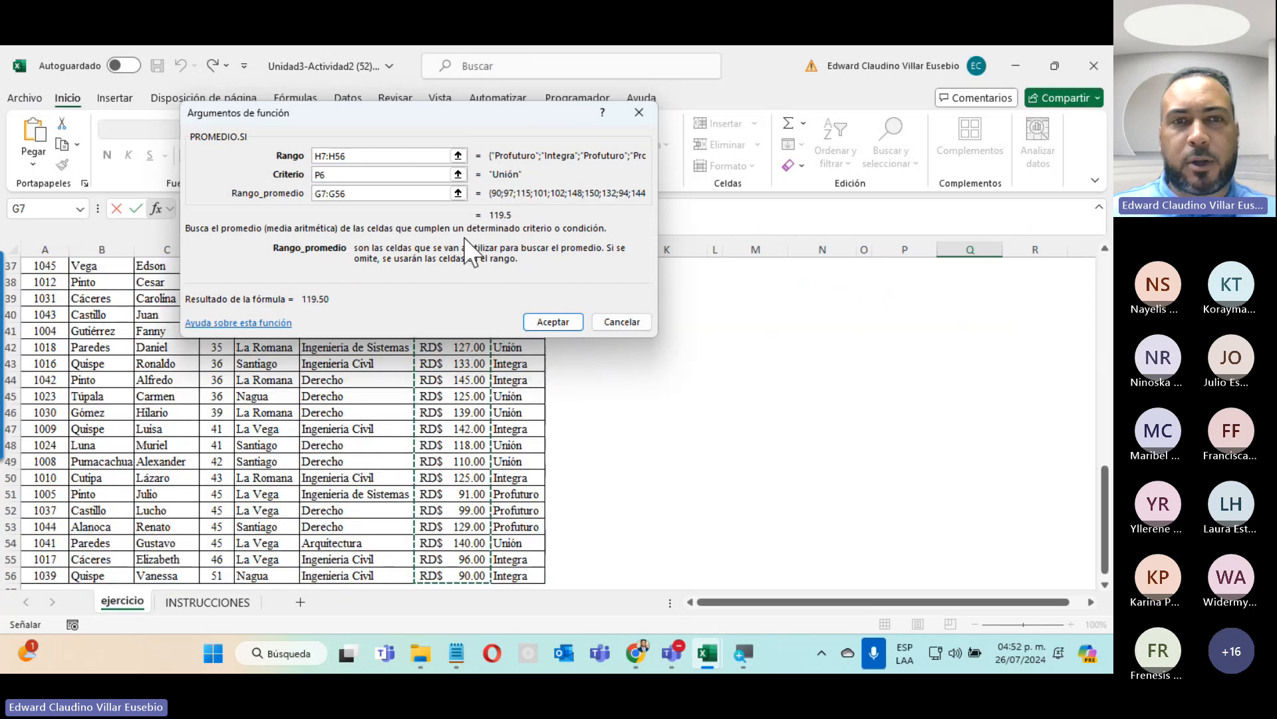
{"action": "left_click", "coordinate": [553, 321]}
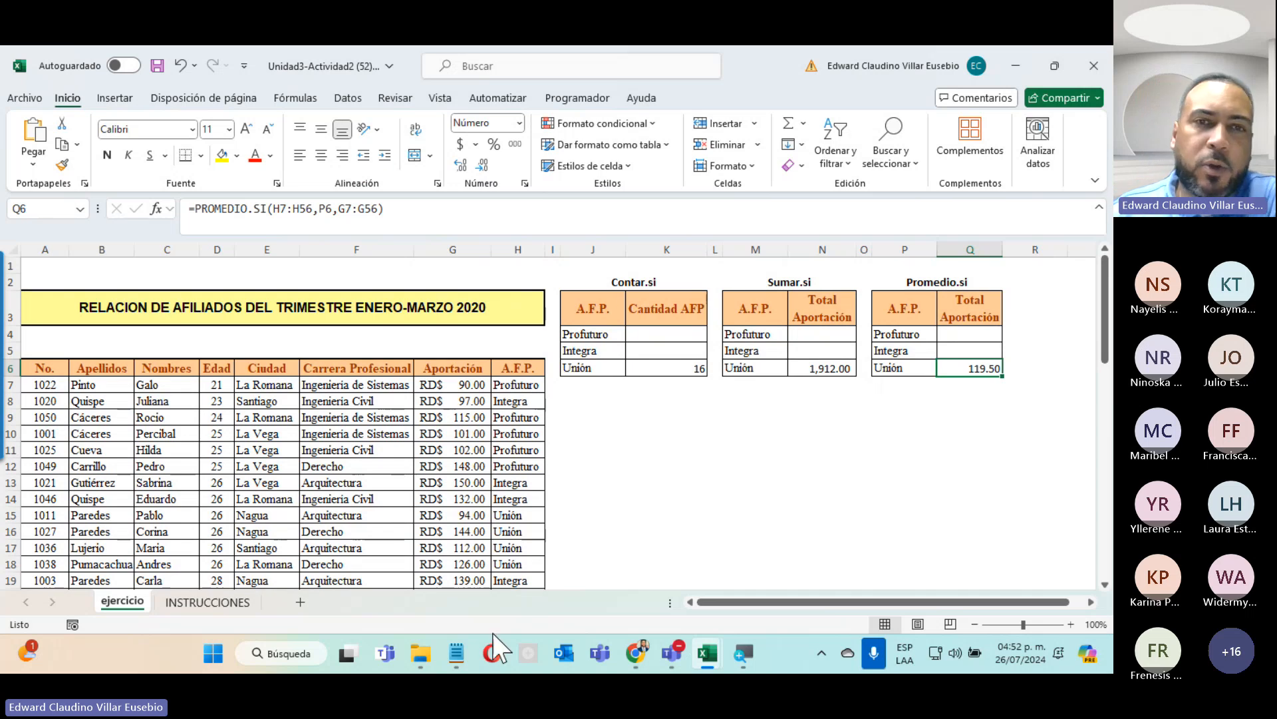
{"action": "left_click_drag", "start_coordinate": [657, 336], "coordinate": [964, 346]}
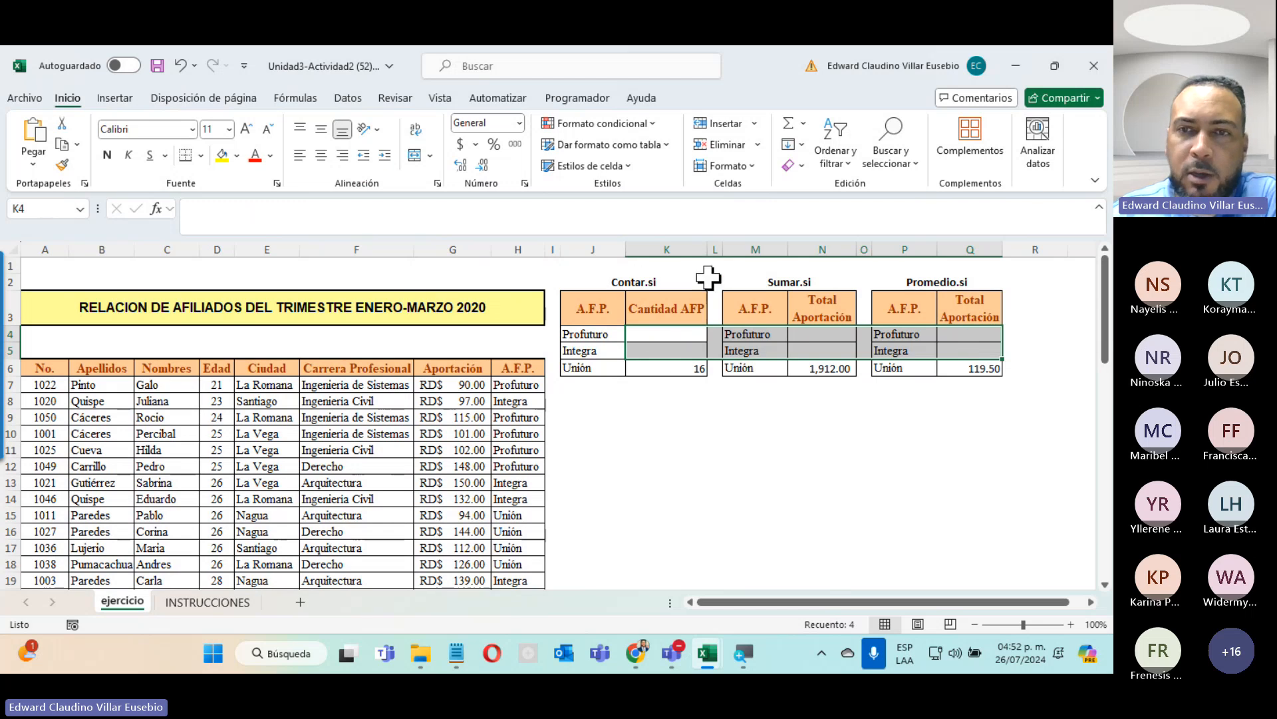
{"action": "left_click", "coordinate": [1008, 286]}
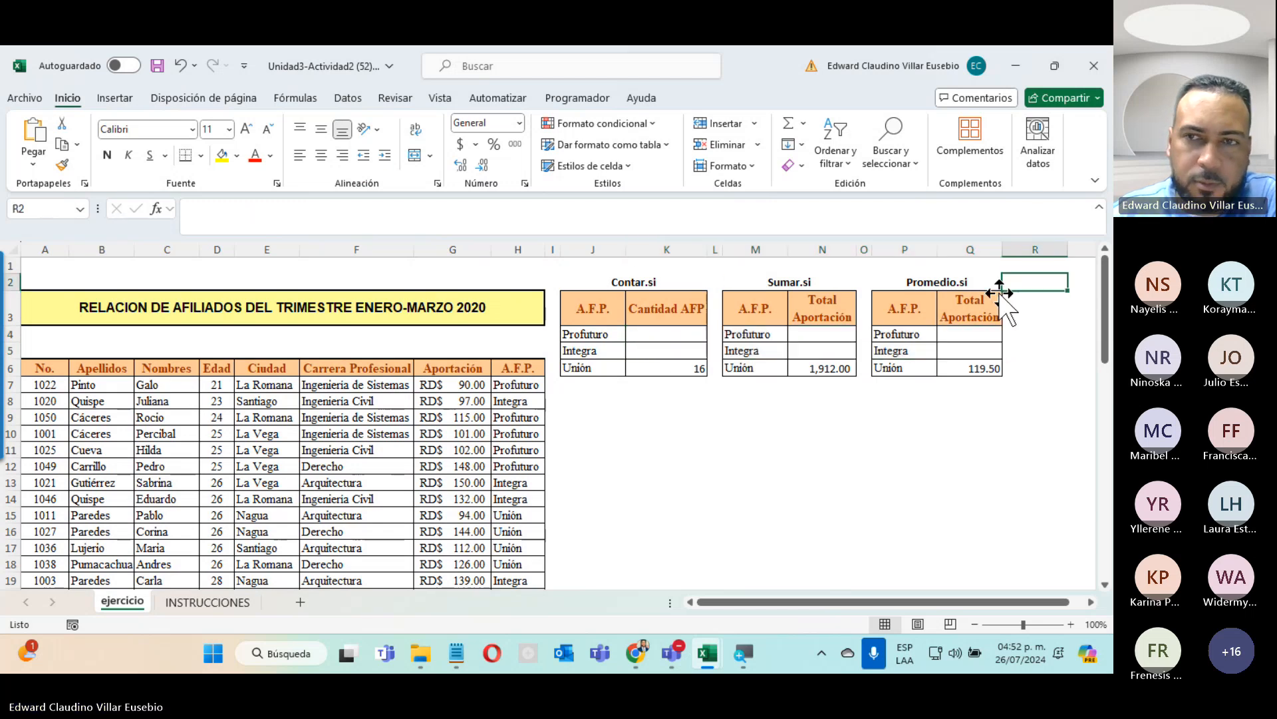
{"action": "left_click", "coordinate": [768, 465]}
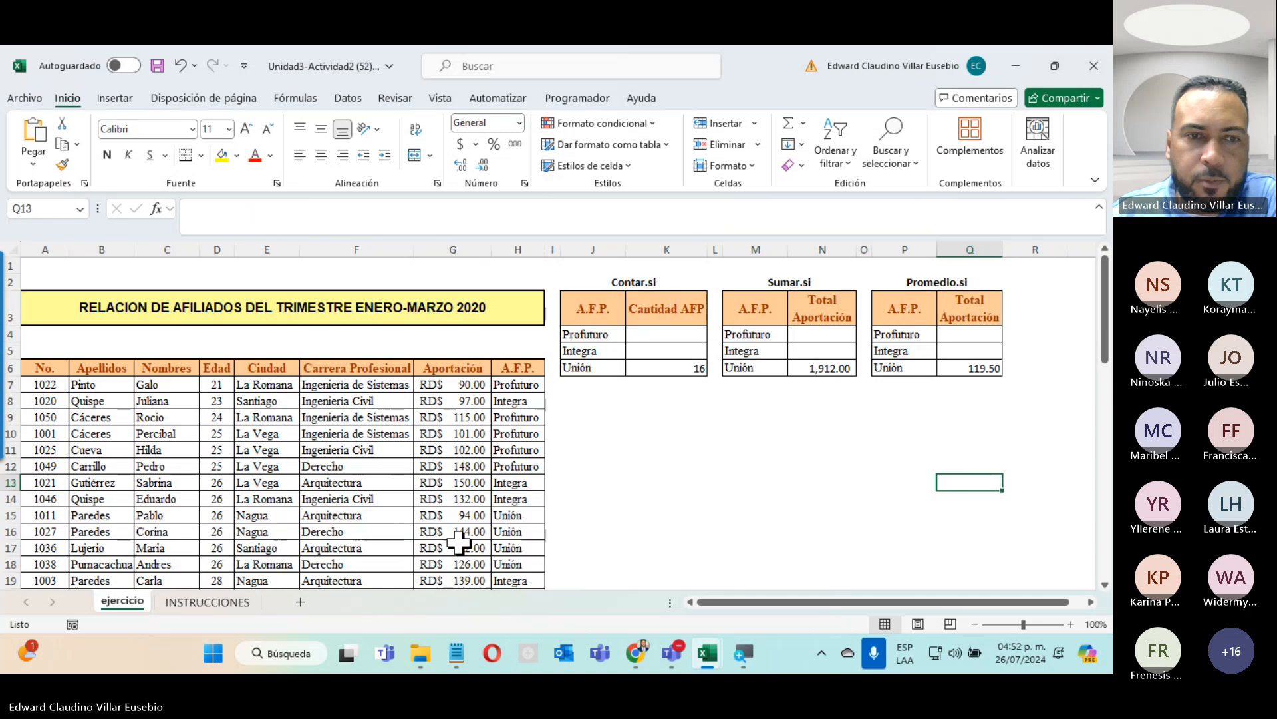
Review the calculation exercises on the INSTRUCCIONES sheet and return to the ejercicio sheet.
{"action": "left_click", "coordinate": [217, 598]}
{"action": "left_click", "coordinate": [1033, 427]}
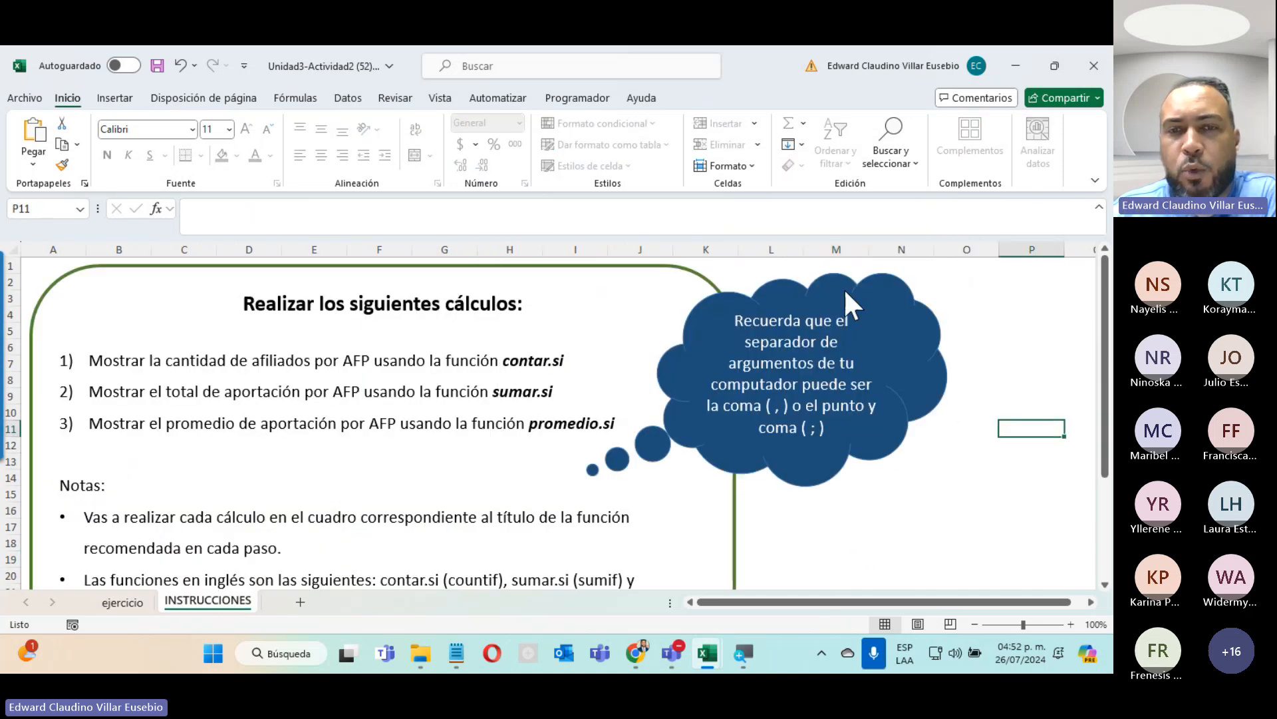
{"action": "left_click", "coordinate": [123, 602]}
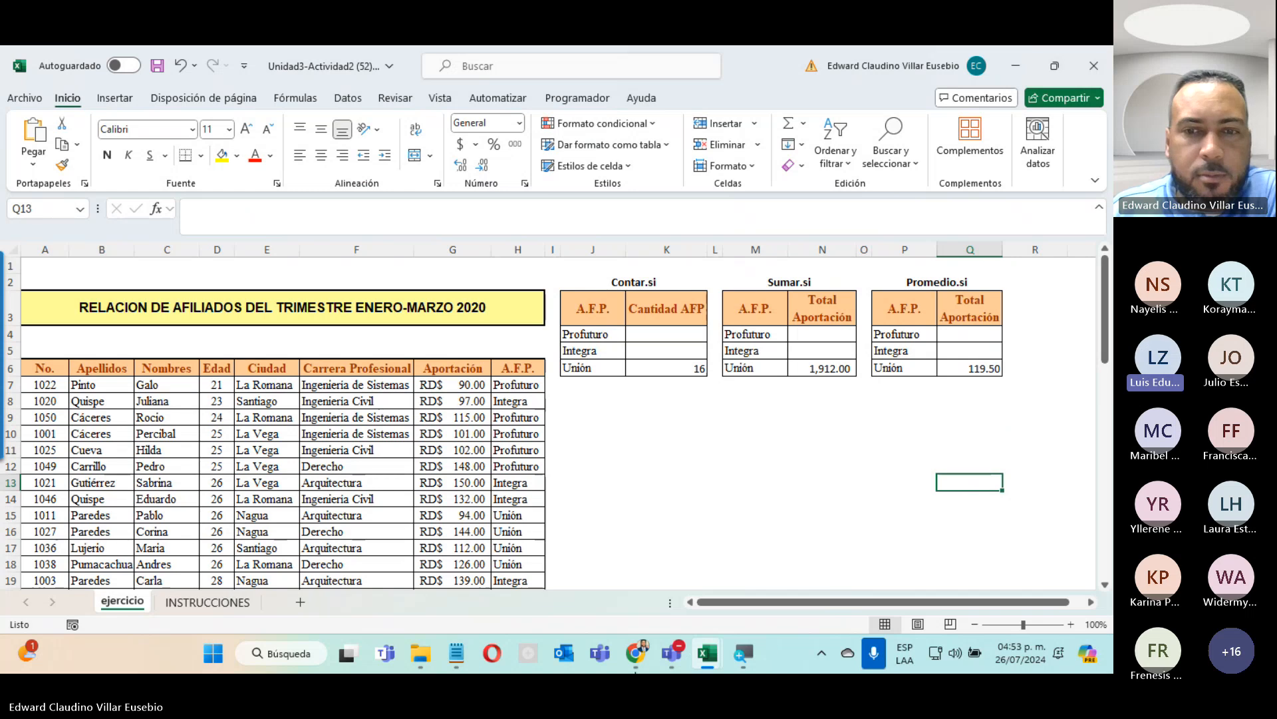
Switch to the Excel training meeting in Microsoft Teams, mute the microphone and stop sharing the screen.
{"action": "mouse_move", "coordinate": [668, 655]}
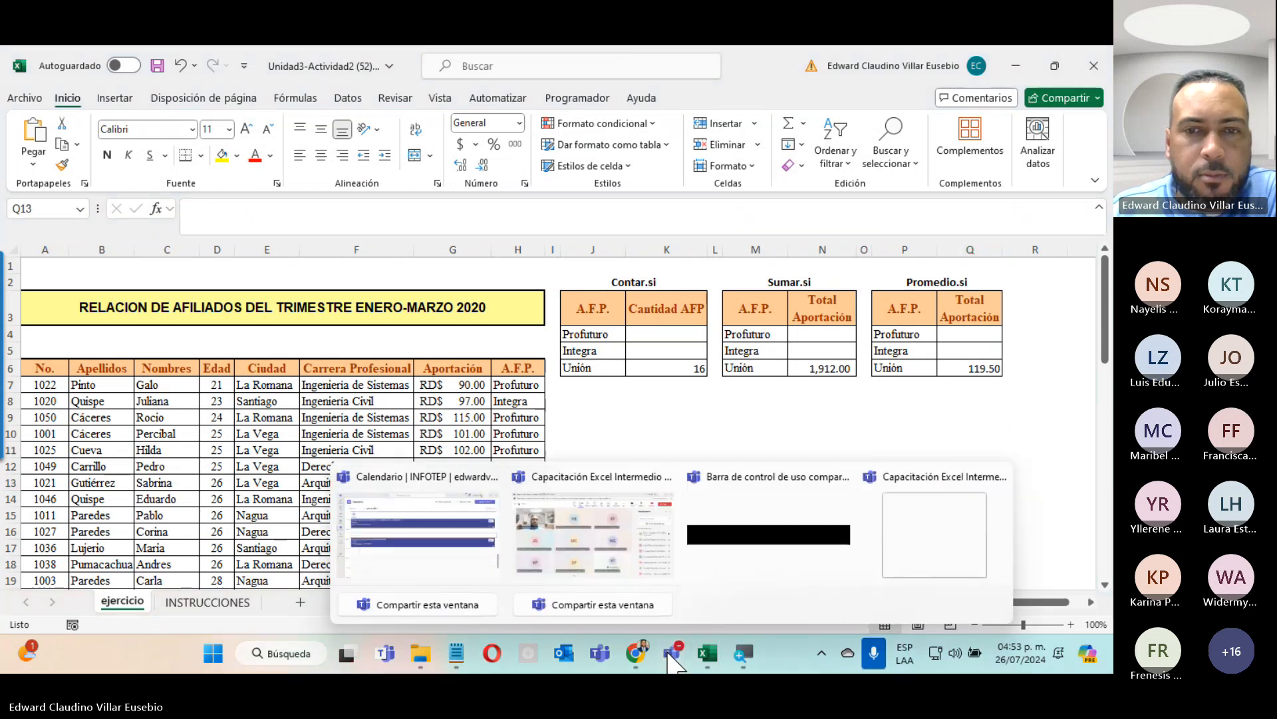
{"action": "left_click", "coordinate": [532, 569]}
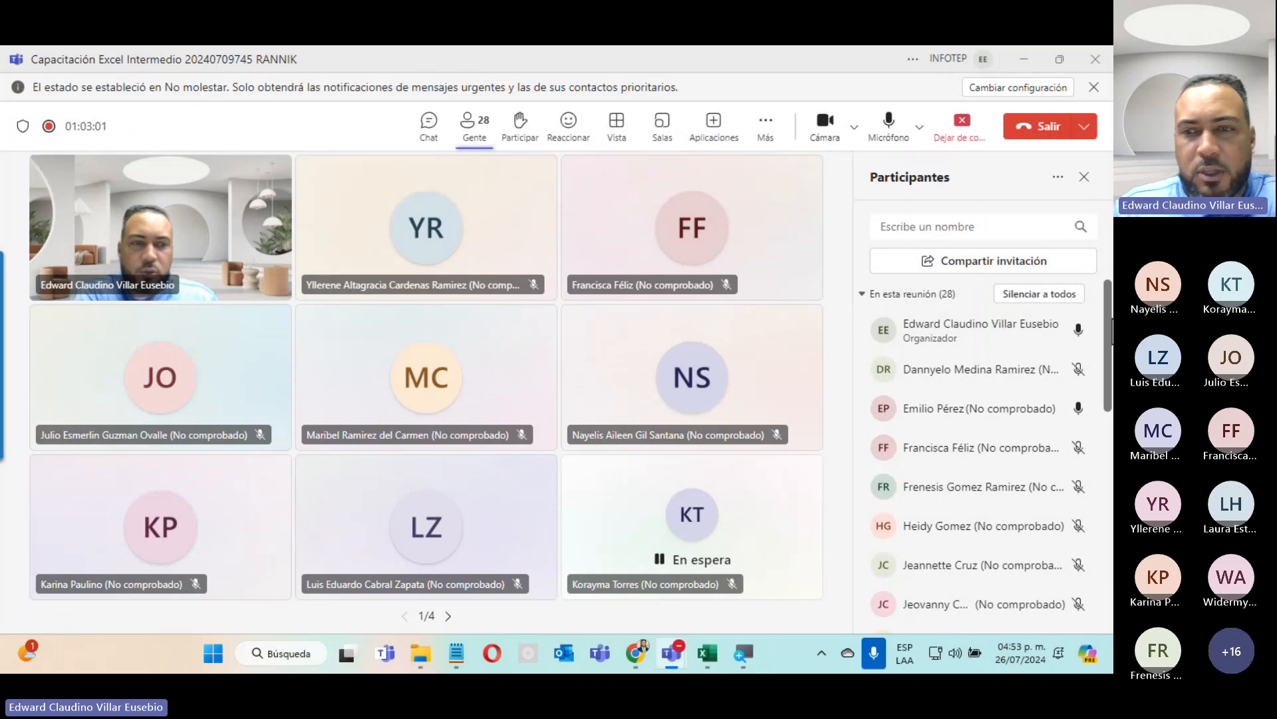
{"action": "left_click", "coordinate": [1021, 653]}
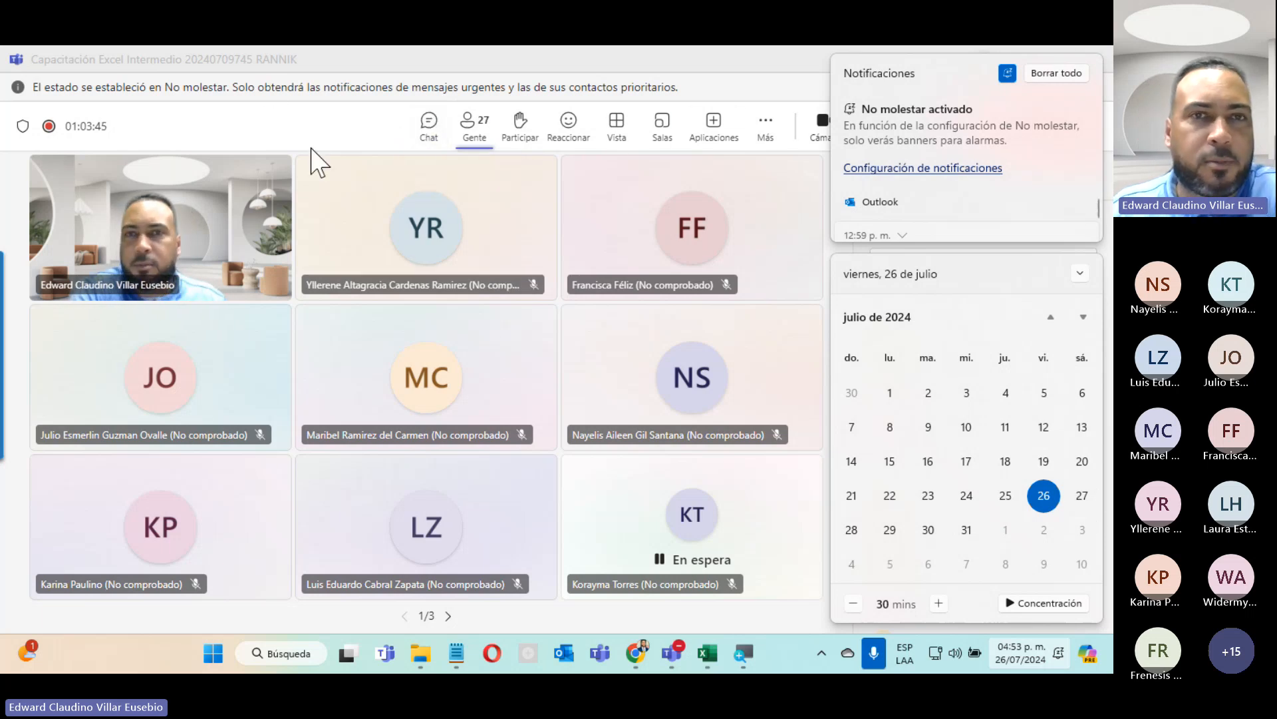
{"action": "left_click", "coordinate": [339, 146]}
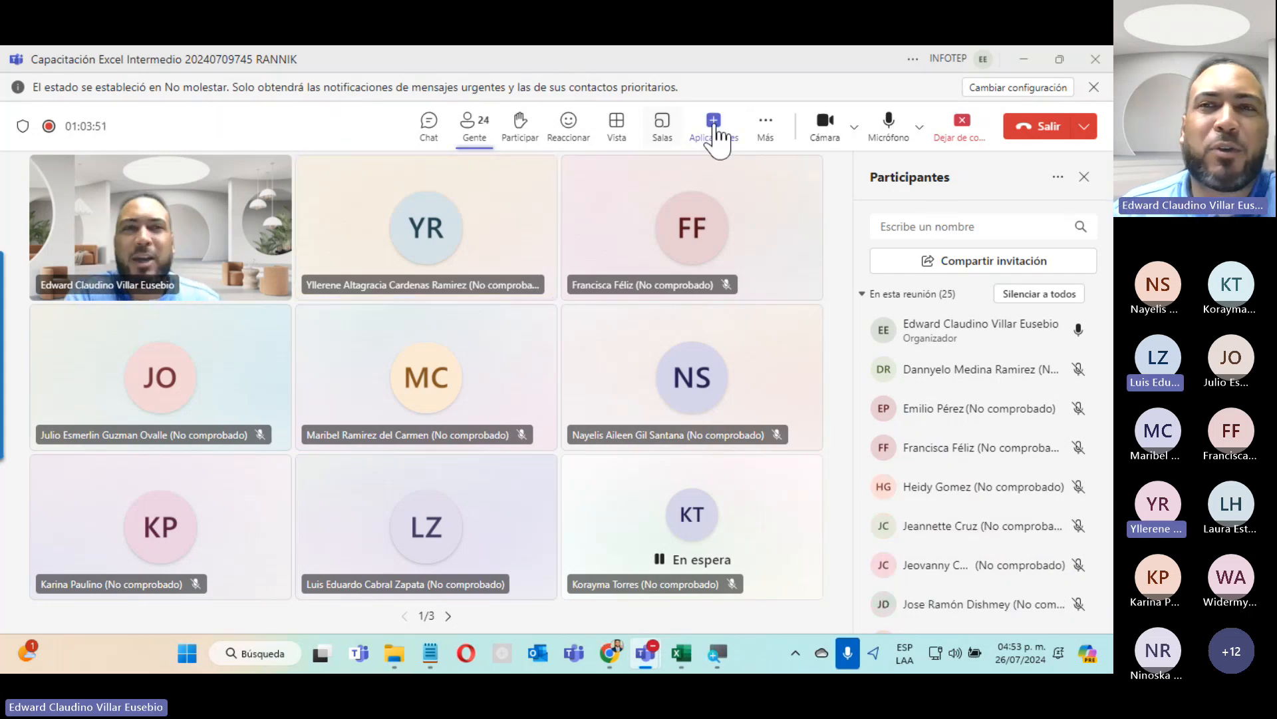
{"action": "left_click", "coordinate": [889, 123]}
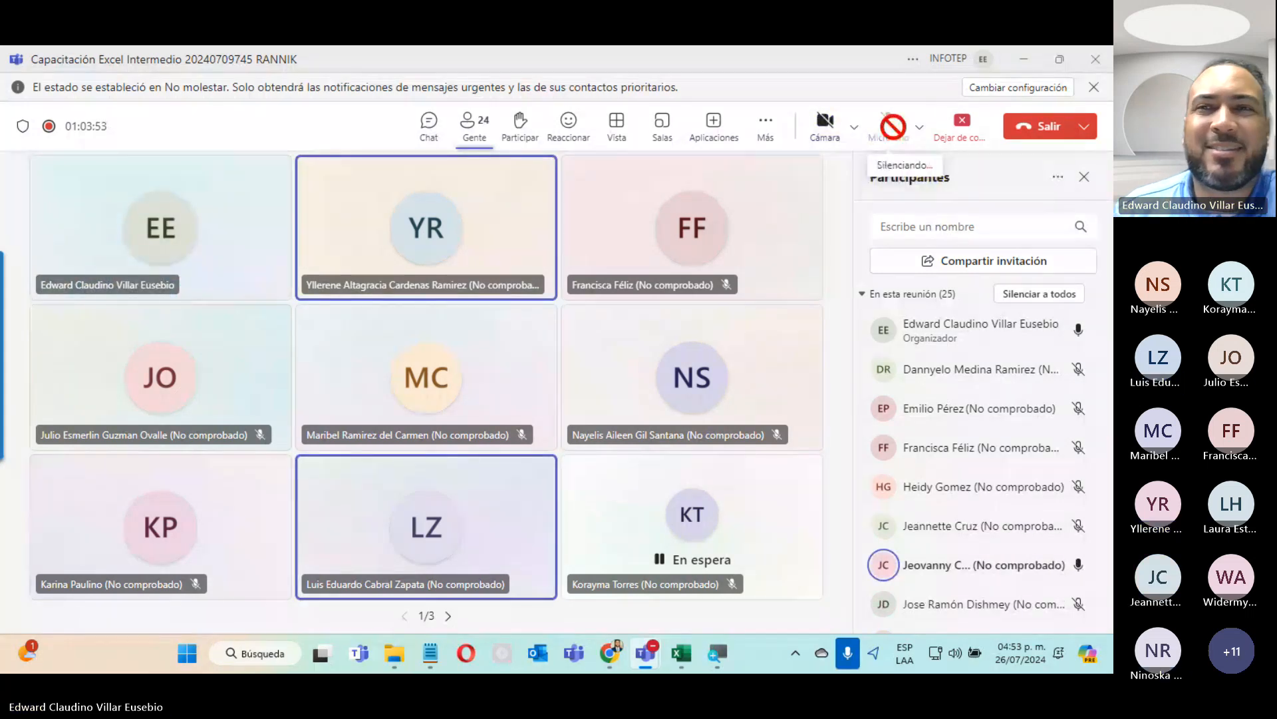
{"action": "left_click", "coordinate": [962, 124]}
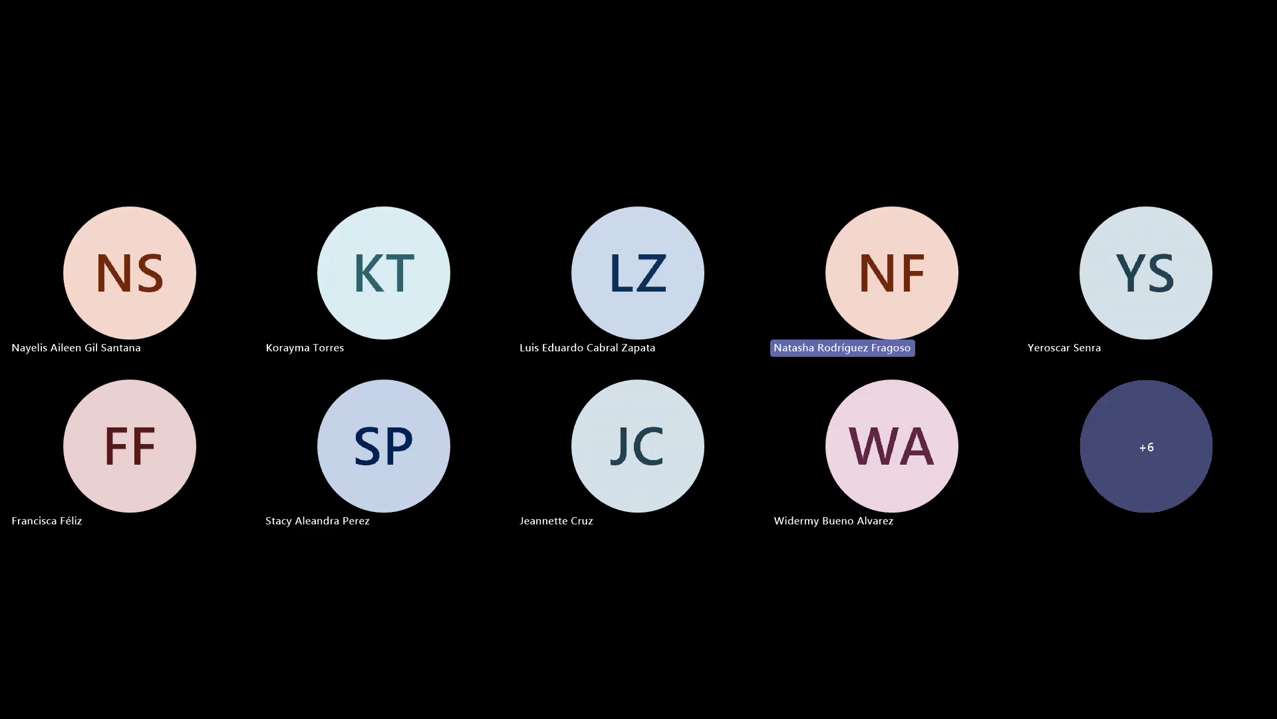